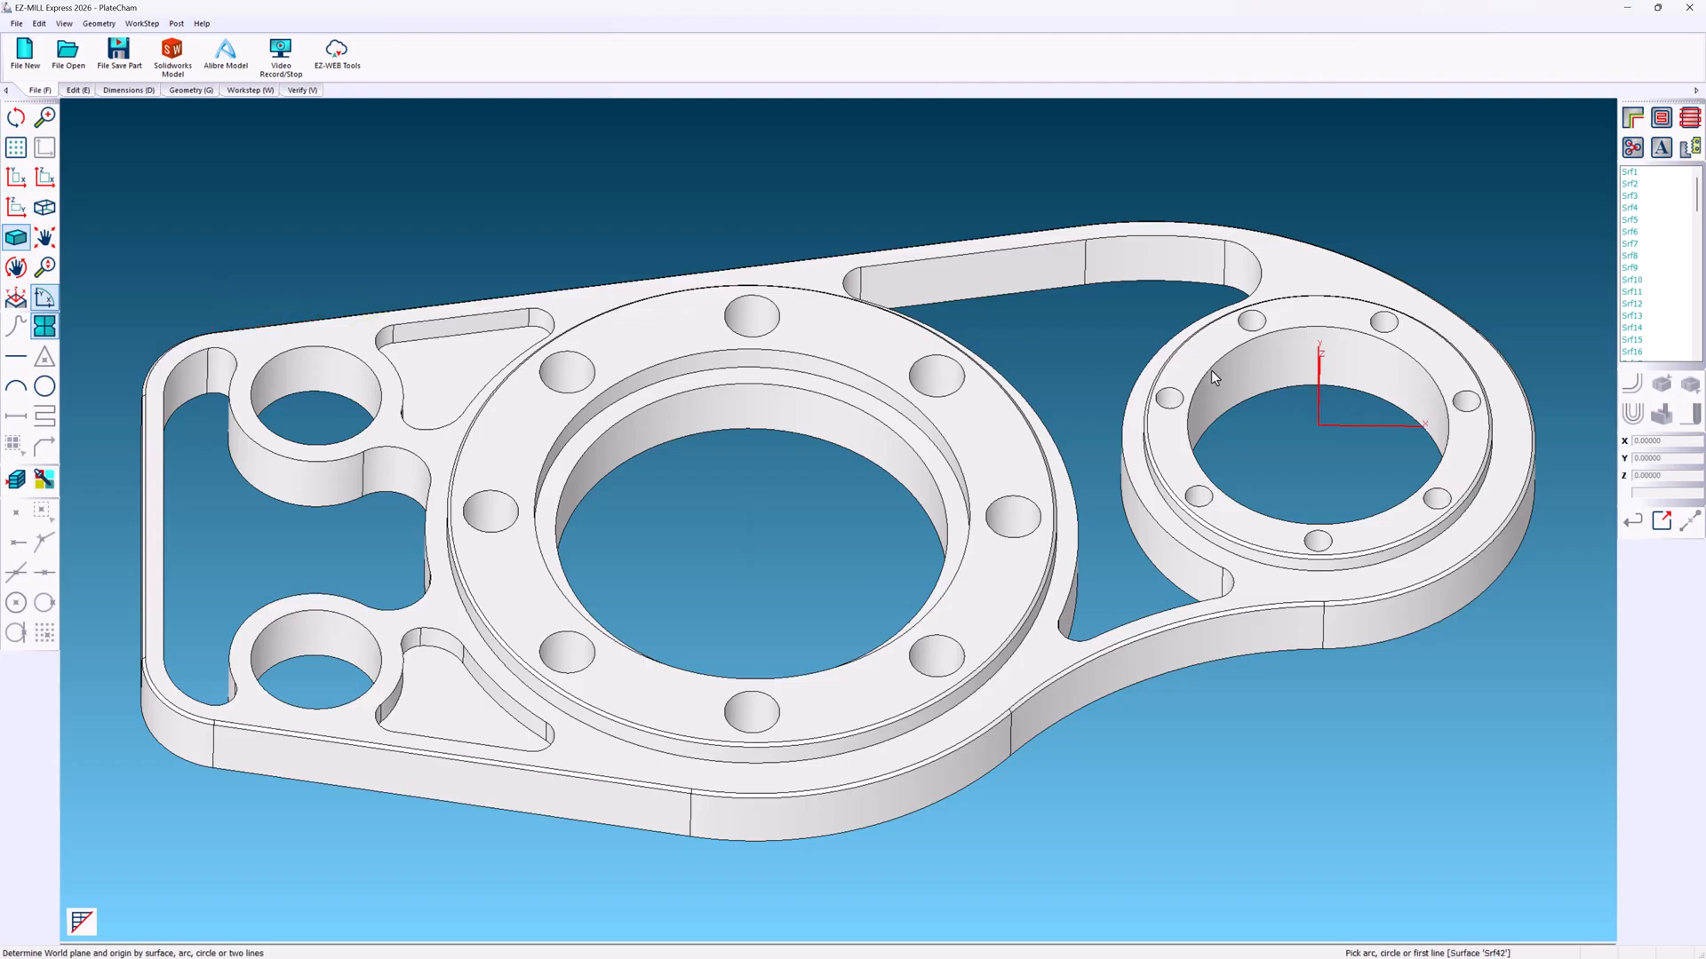
- Set the World origin from the large ring's geometry, and redefine it with World Three Points at the centre of the plate's upper small bore
left_click(451, 453)
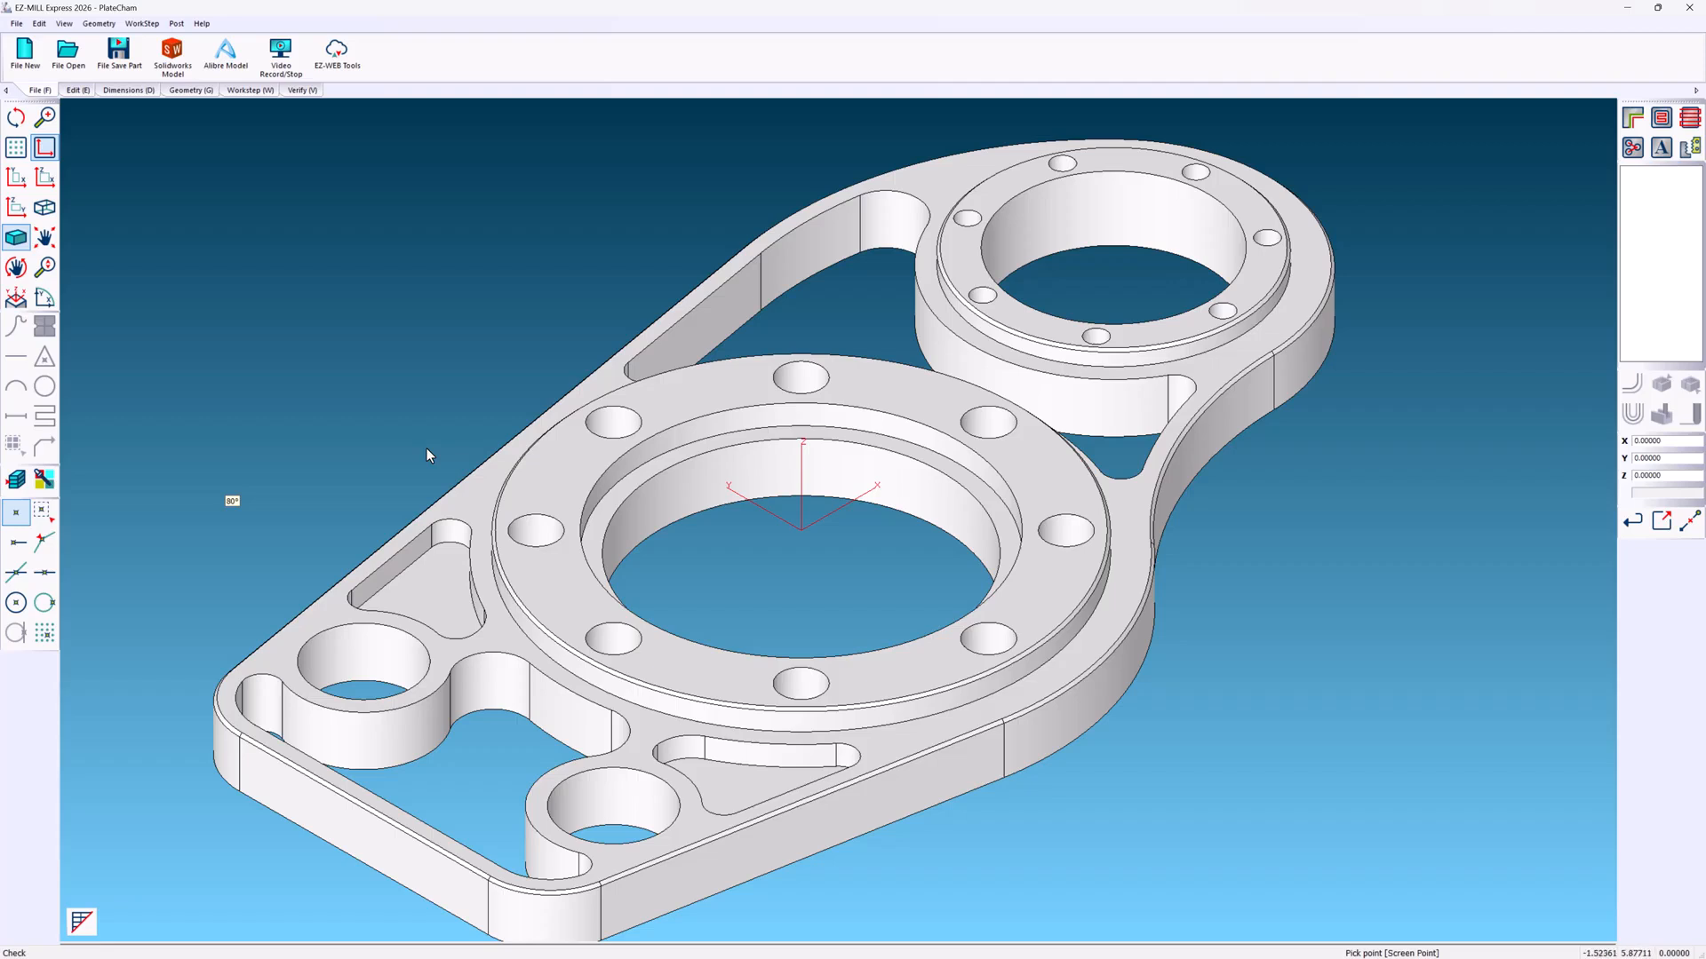
left_click(64, 23)
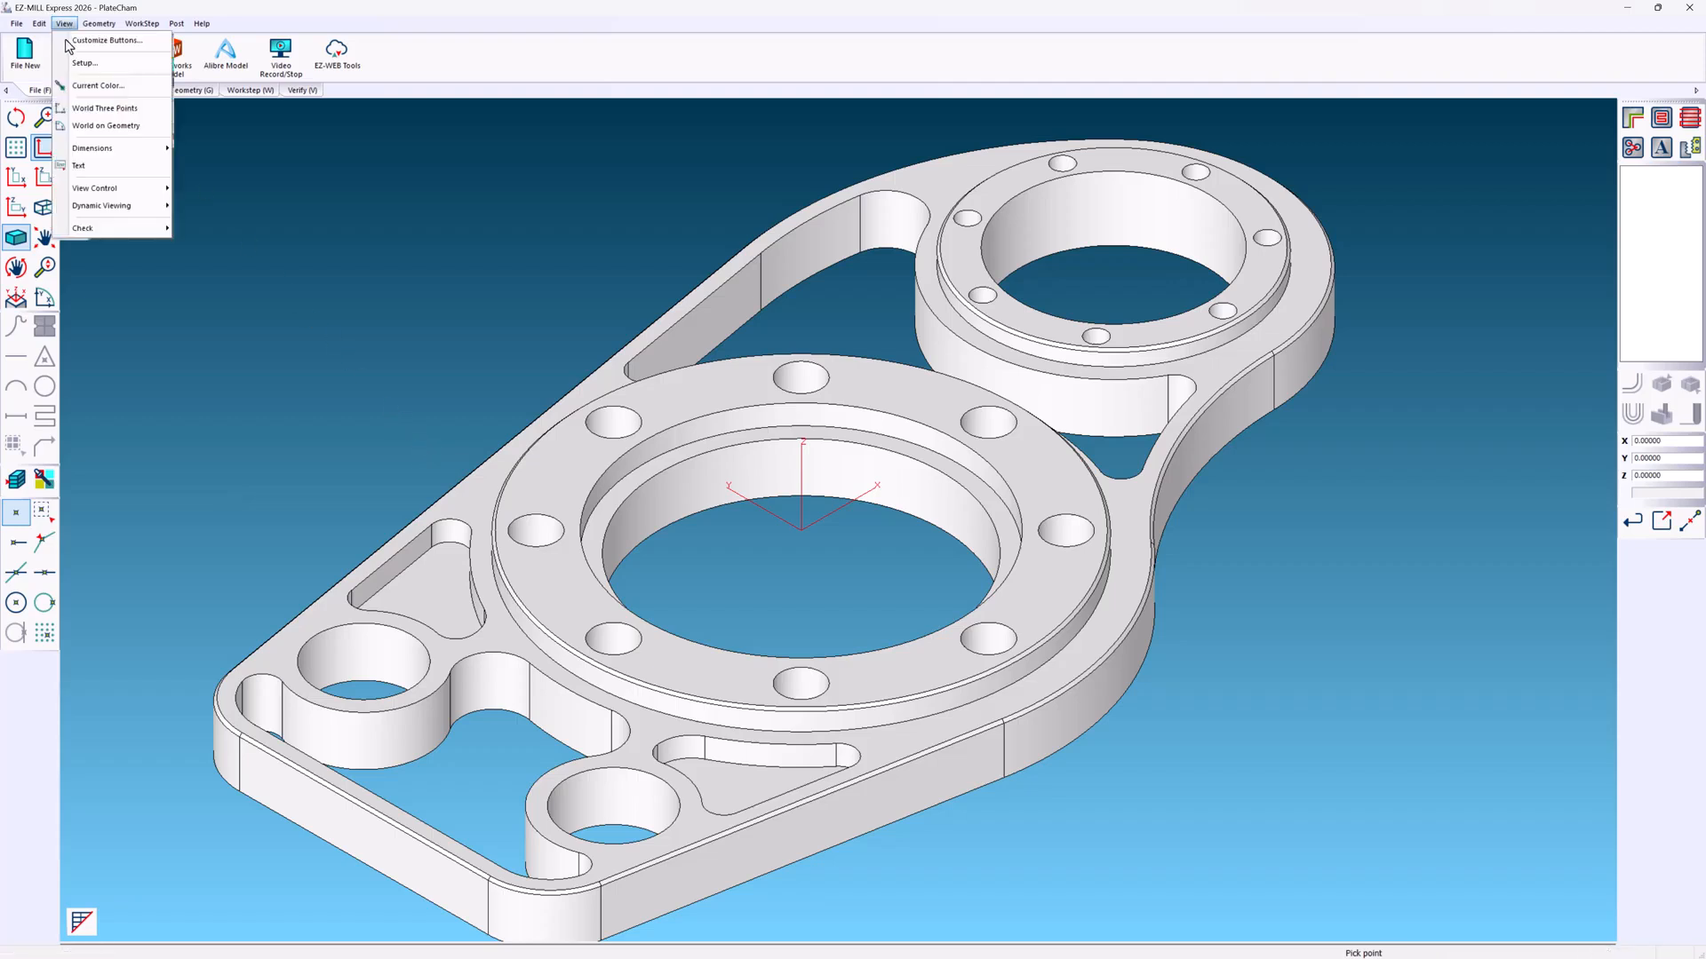
left_click(60, 110)
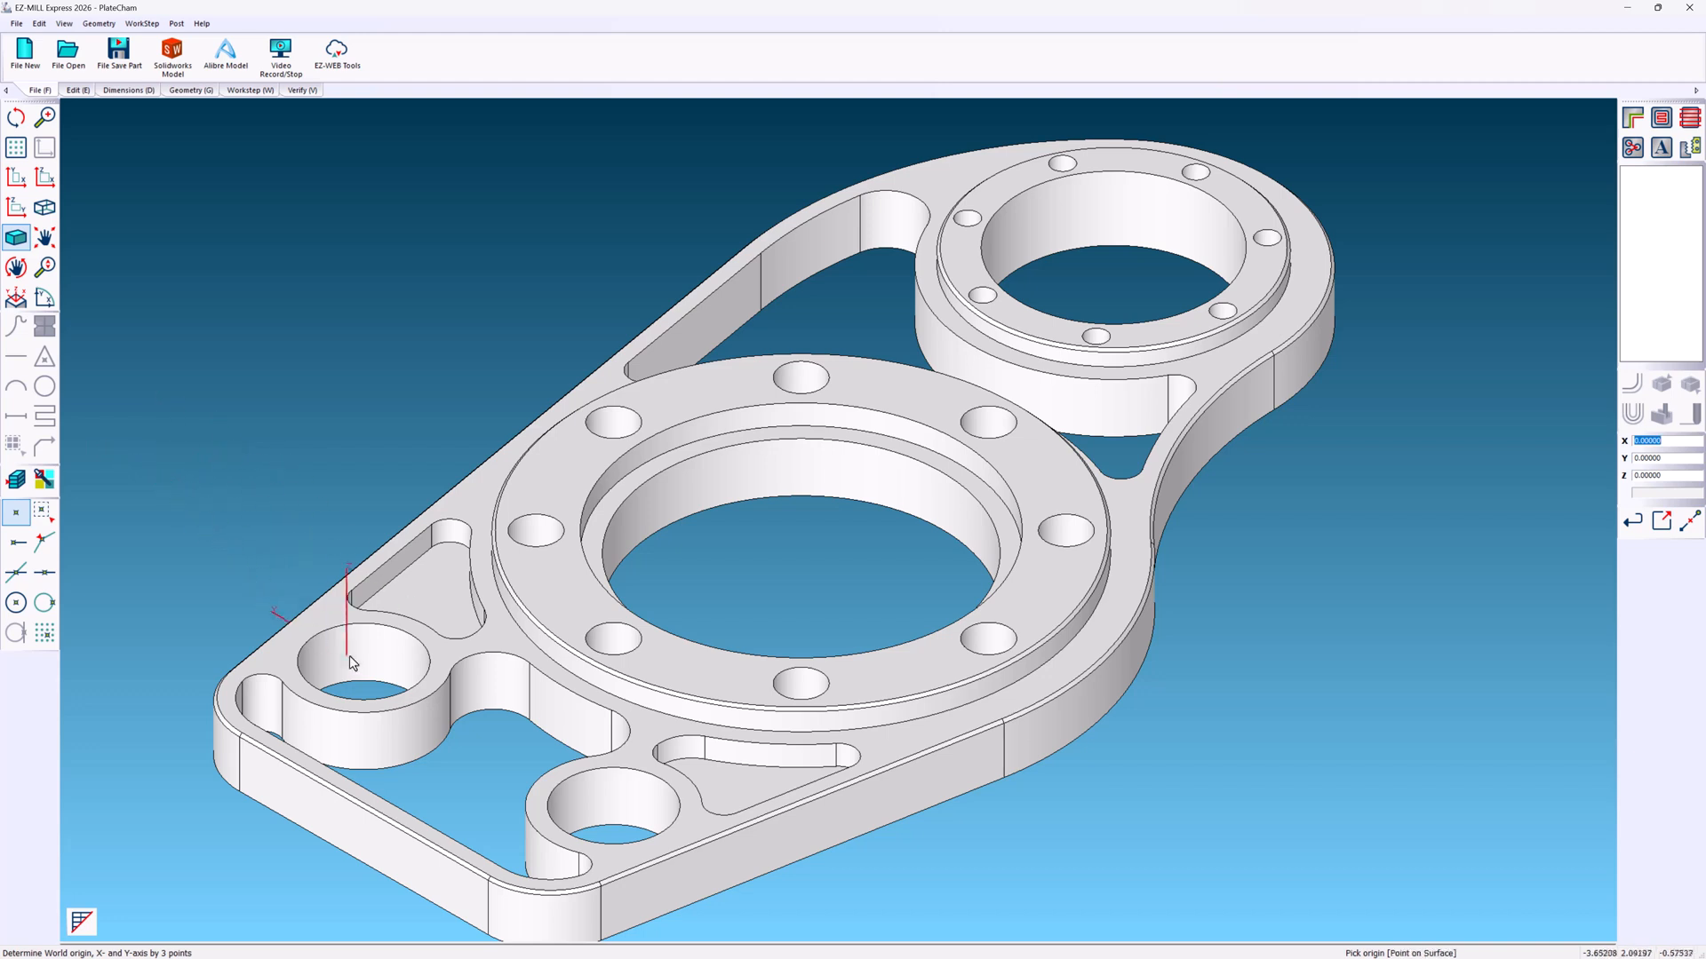
left_click(44, 514)
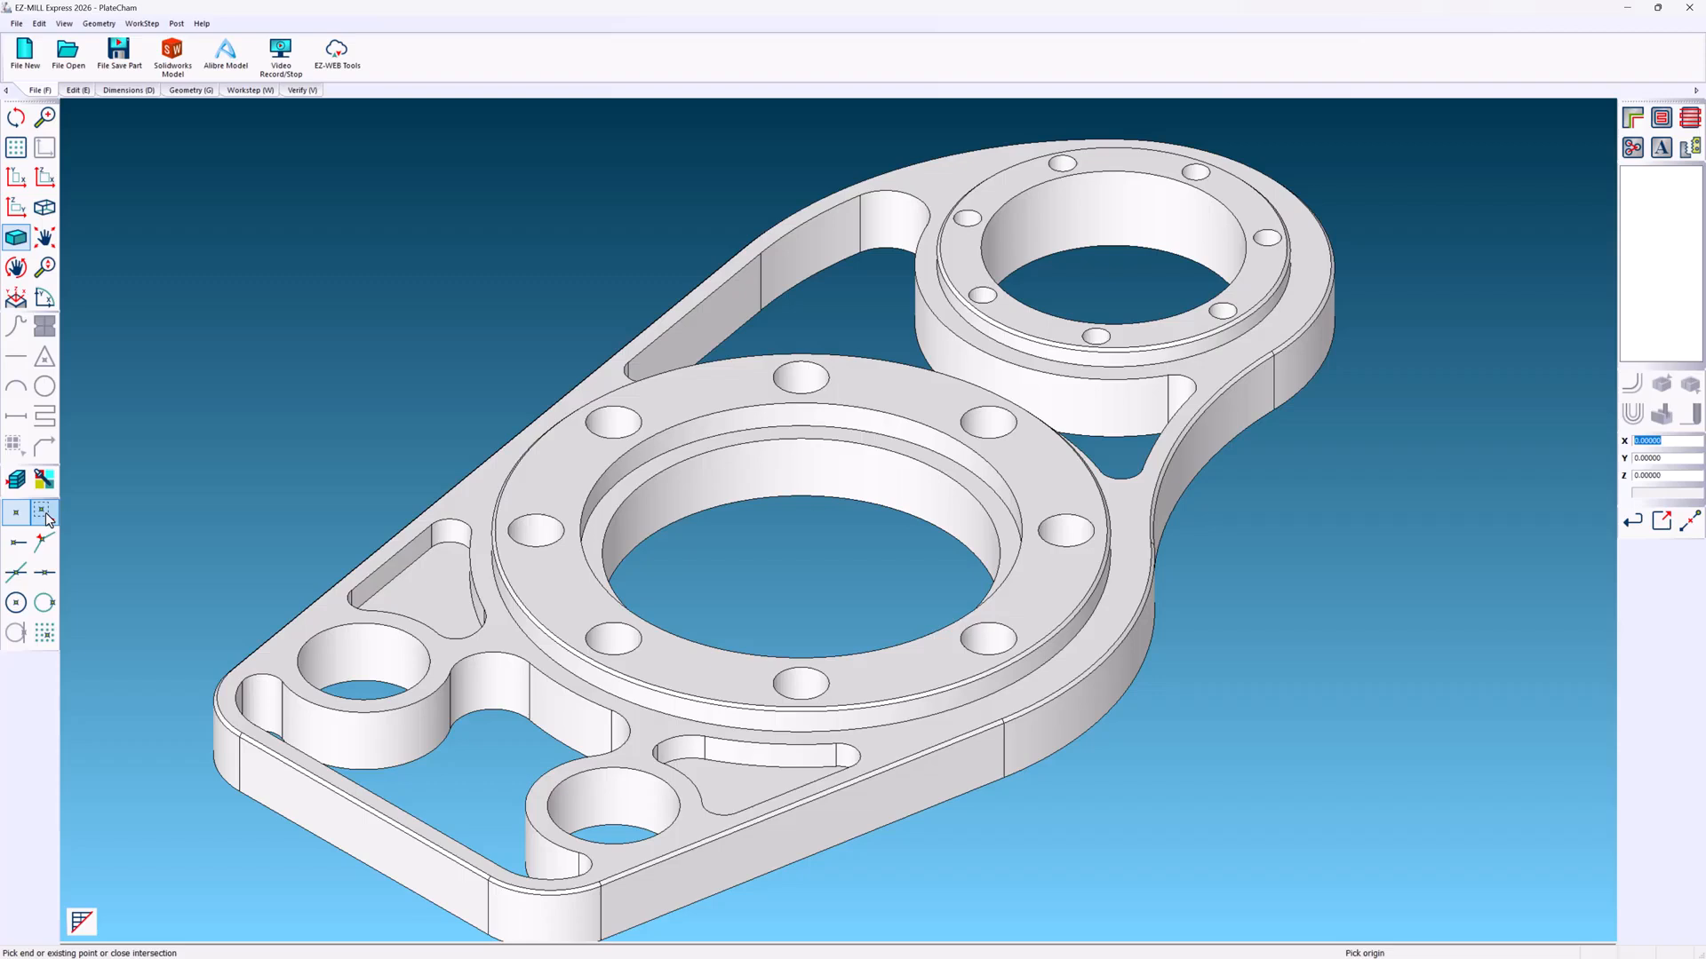
double_click(310, 645)
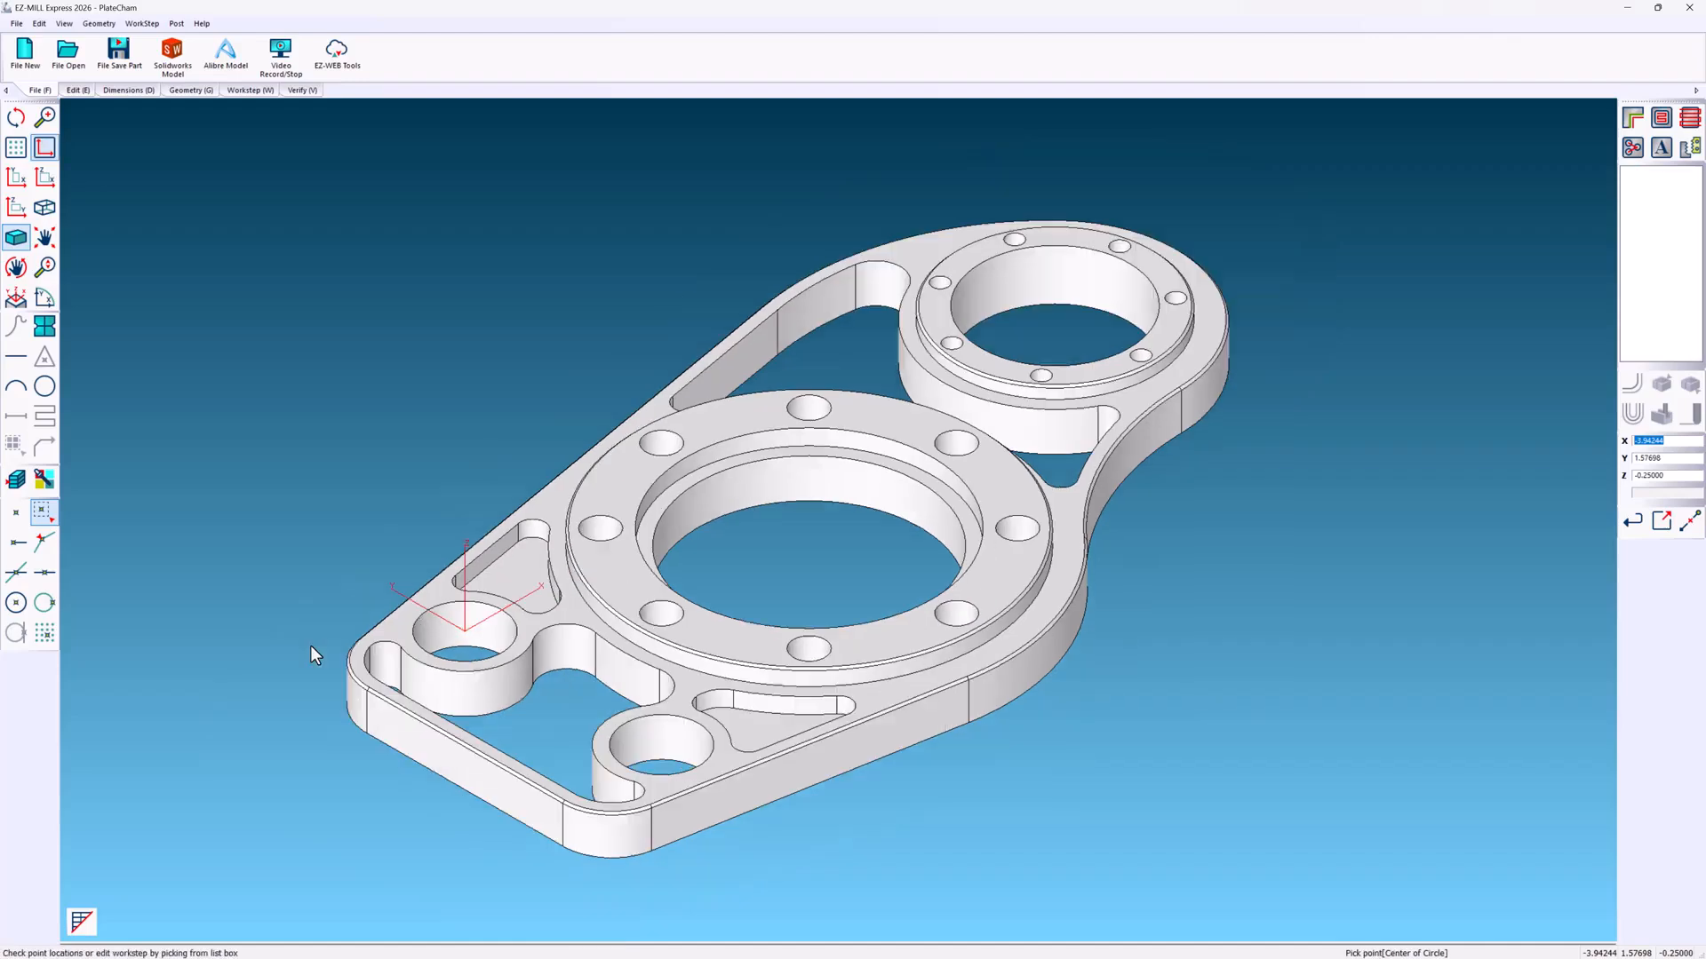
- Check the height of the large ring's top face and translate the World origin 0.25 along Z to that level
left_click(43, 181)
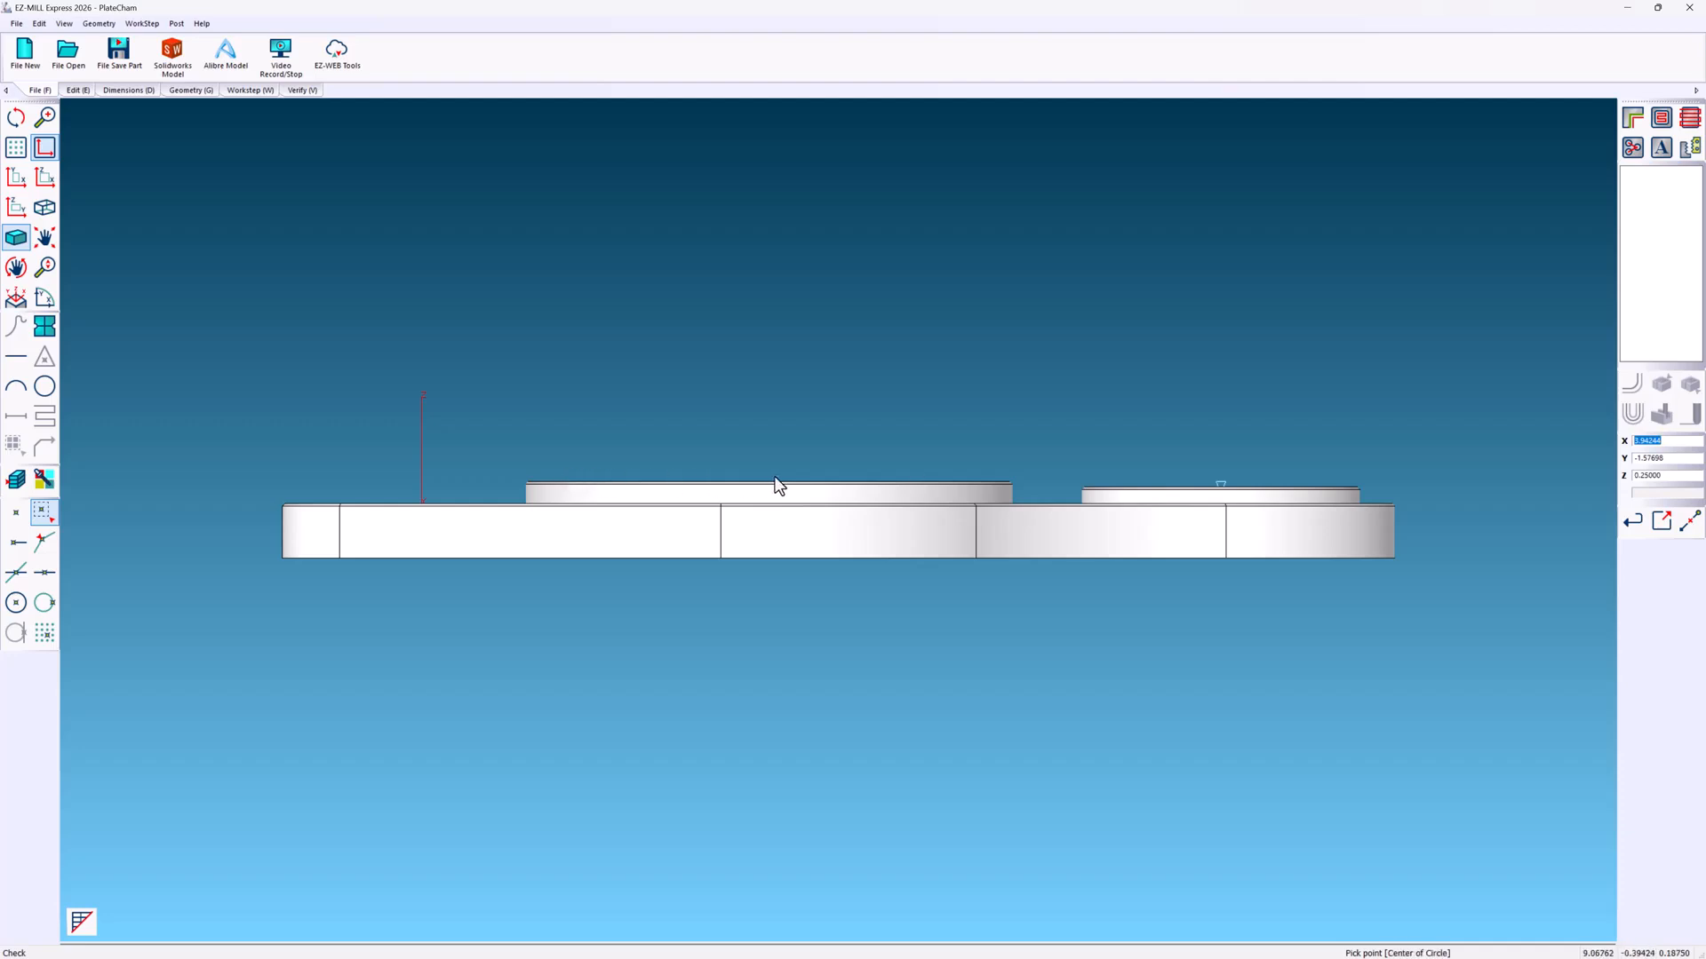
left_click_drag(1671, 477, 1609, 477)
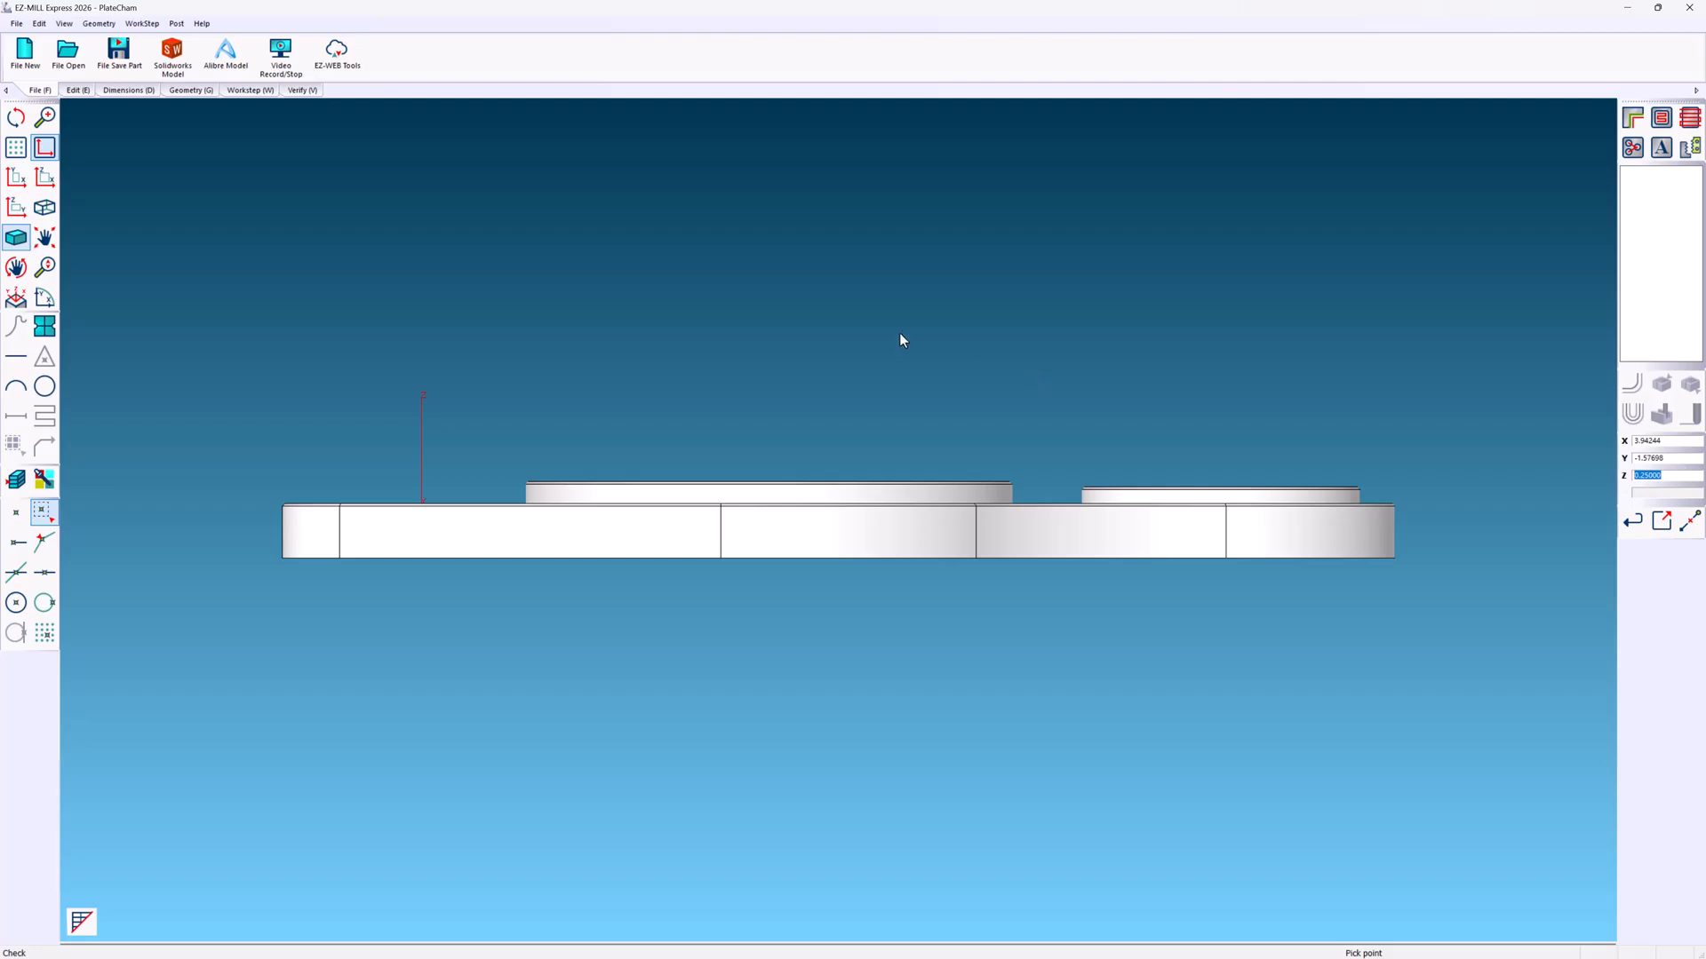
left_click(80, 91)
left_click(341, 55)
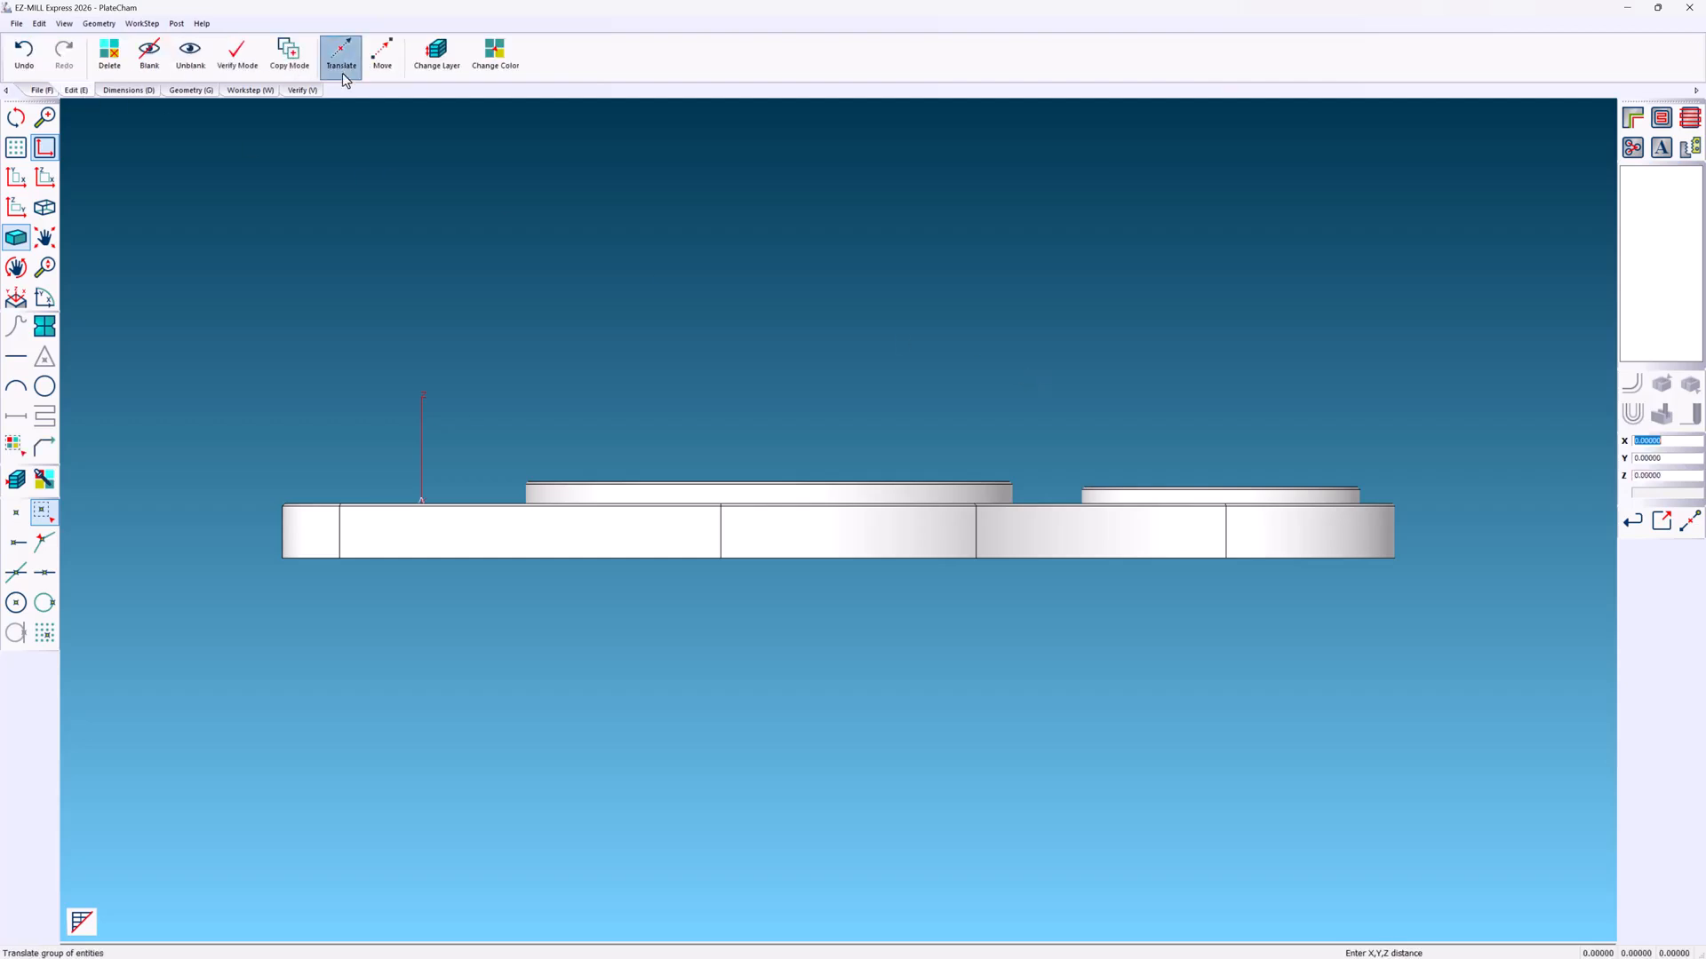
right_click(1649, 477)
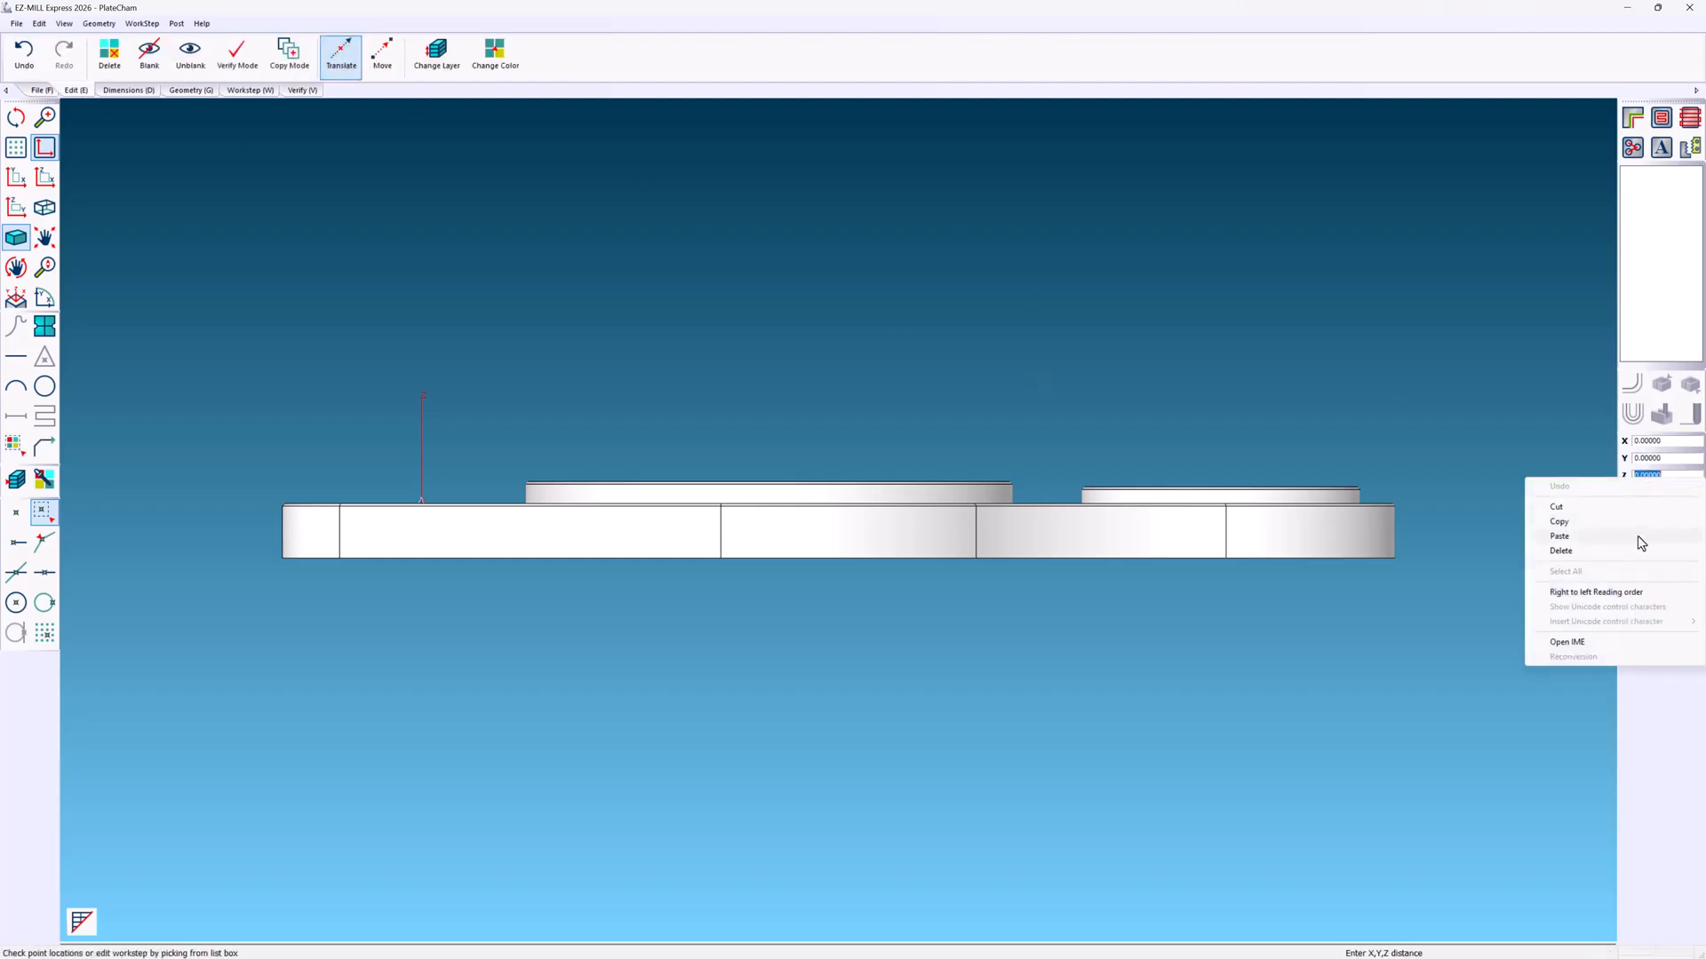
left_click(1643, 541)
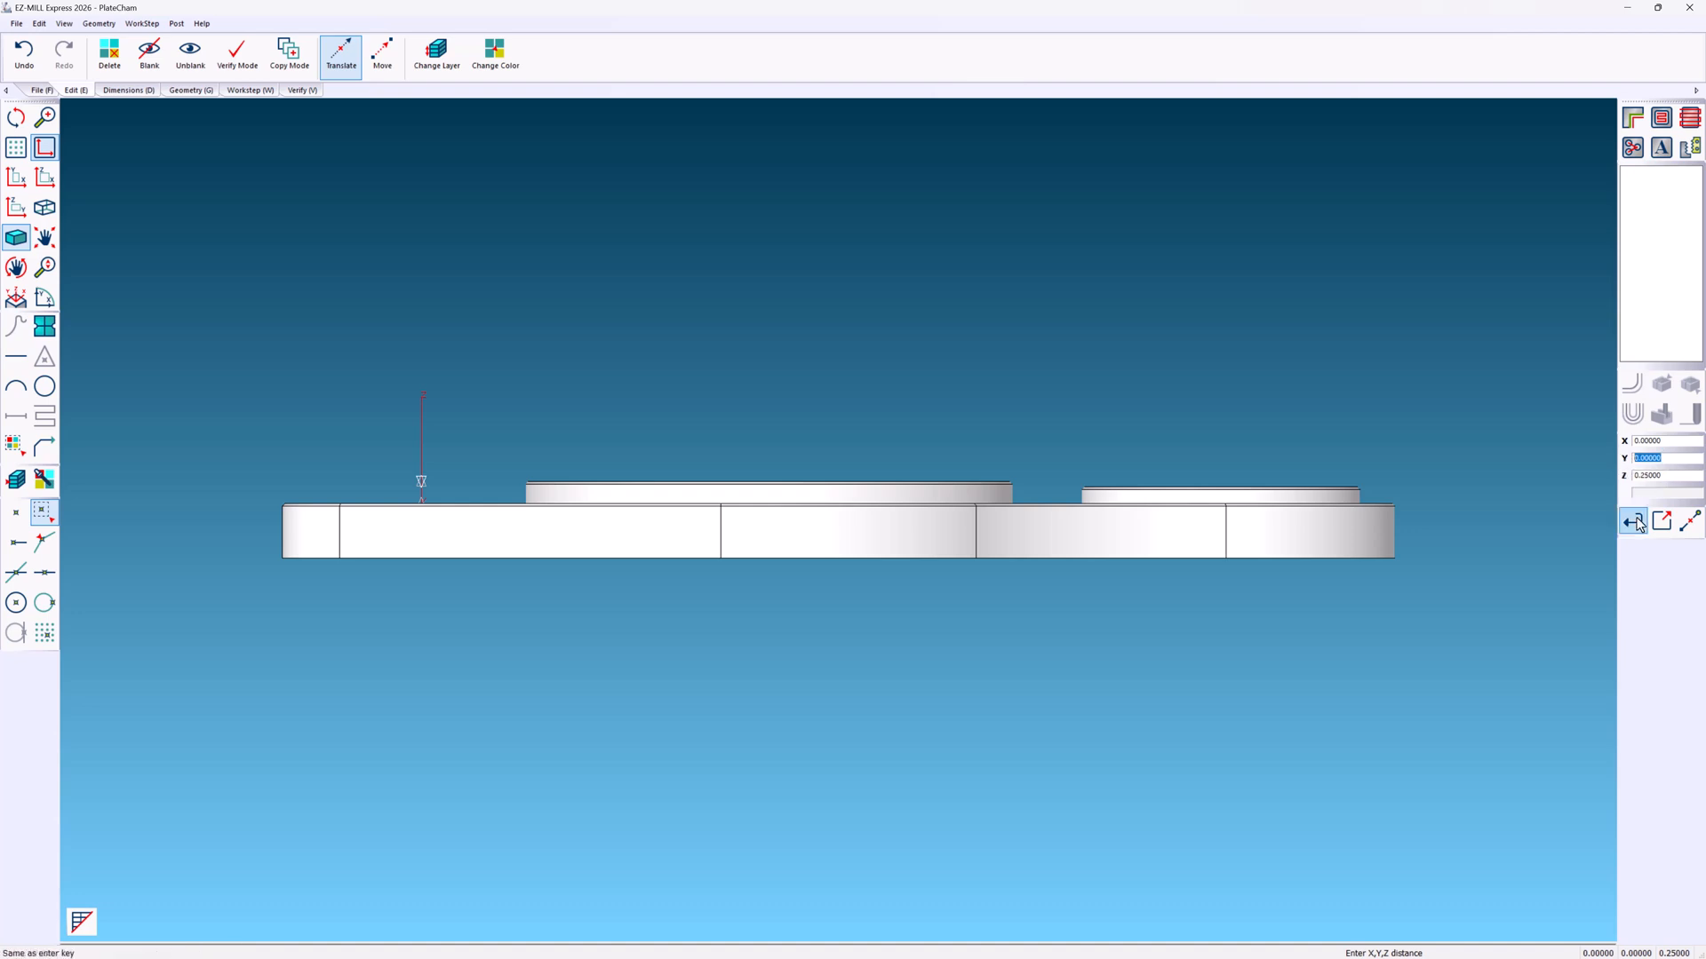
left_click(1632, 521)
left_click_drag(1697, 206, 1697, 352)
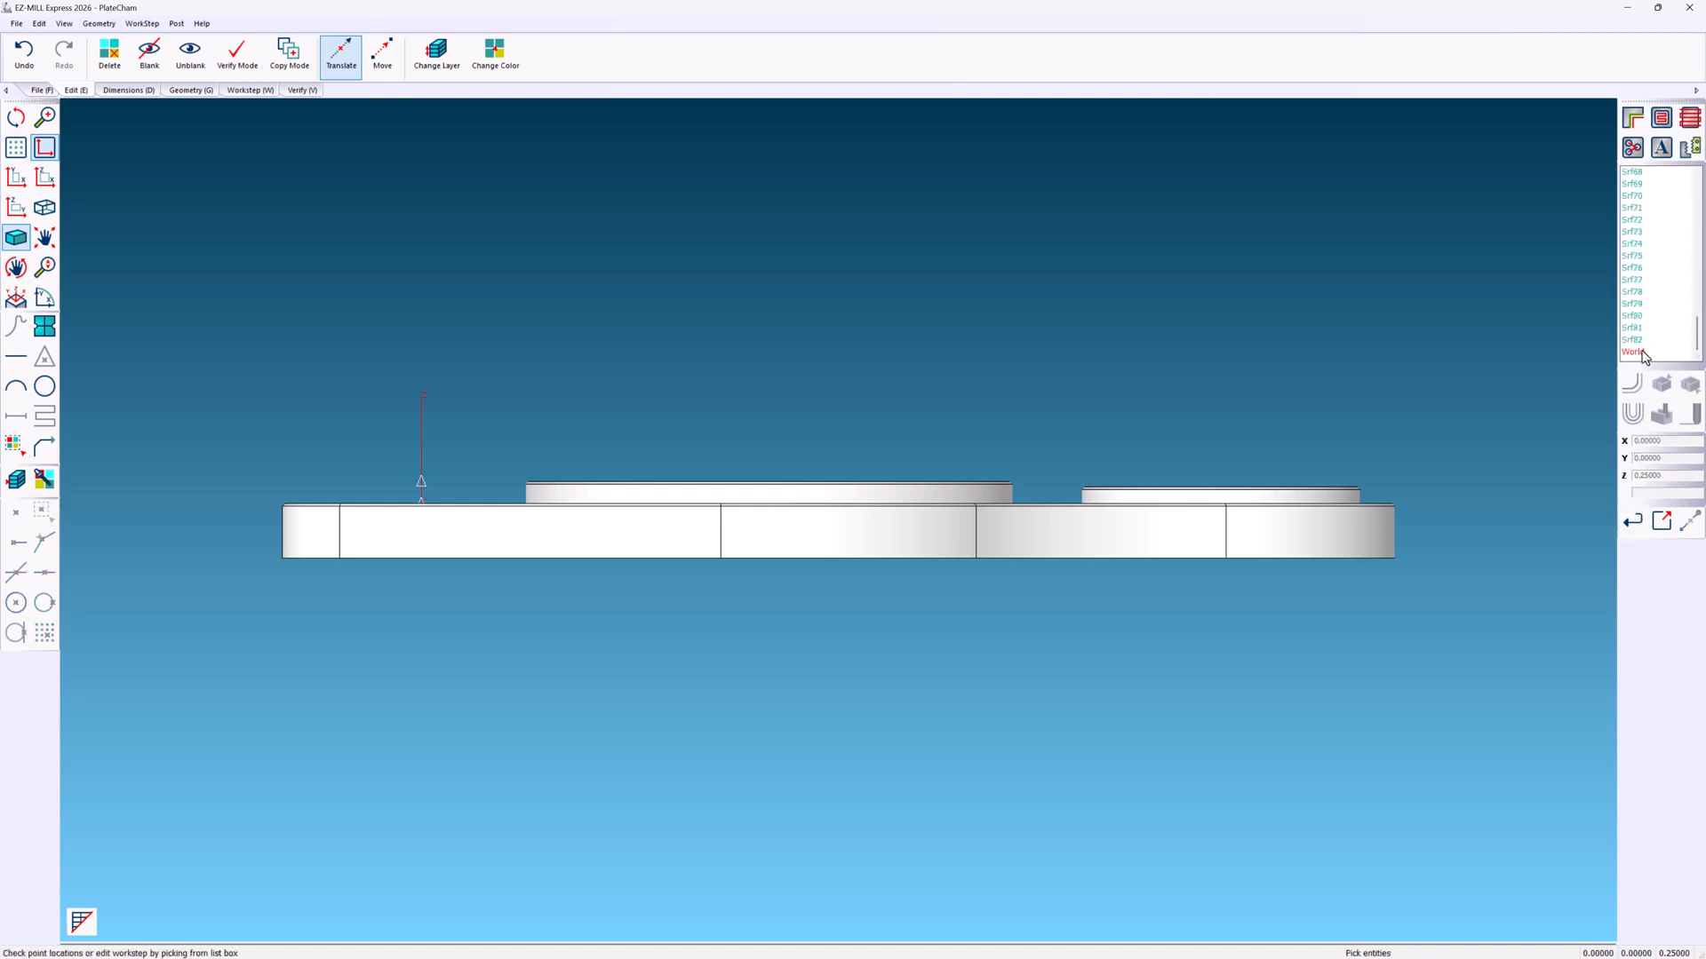
left_click(1641, 351)
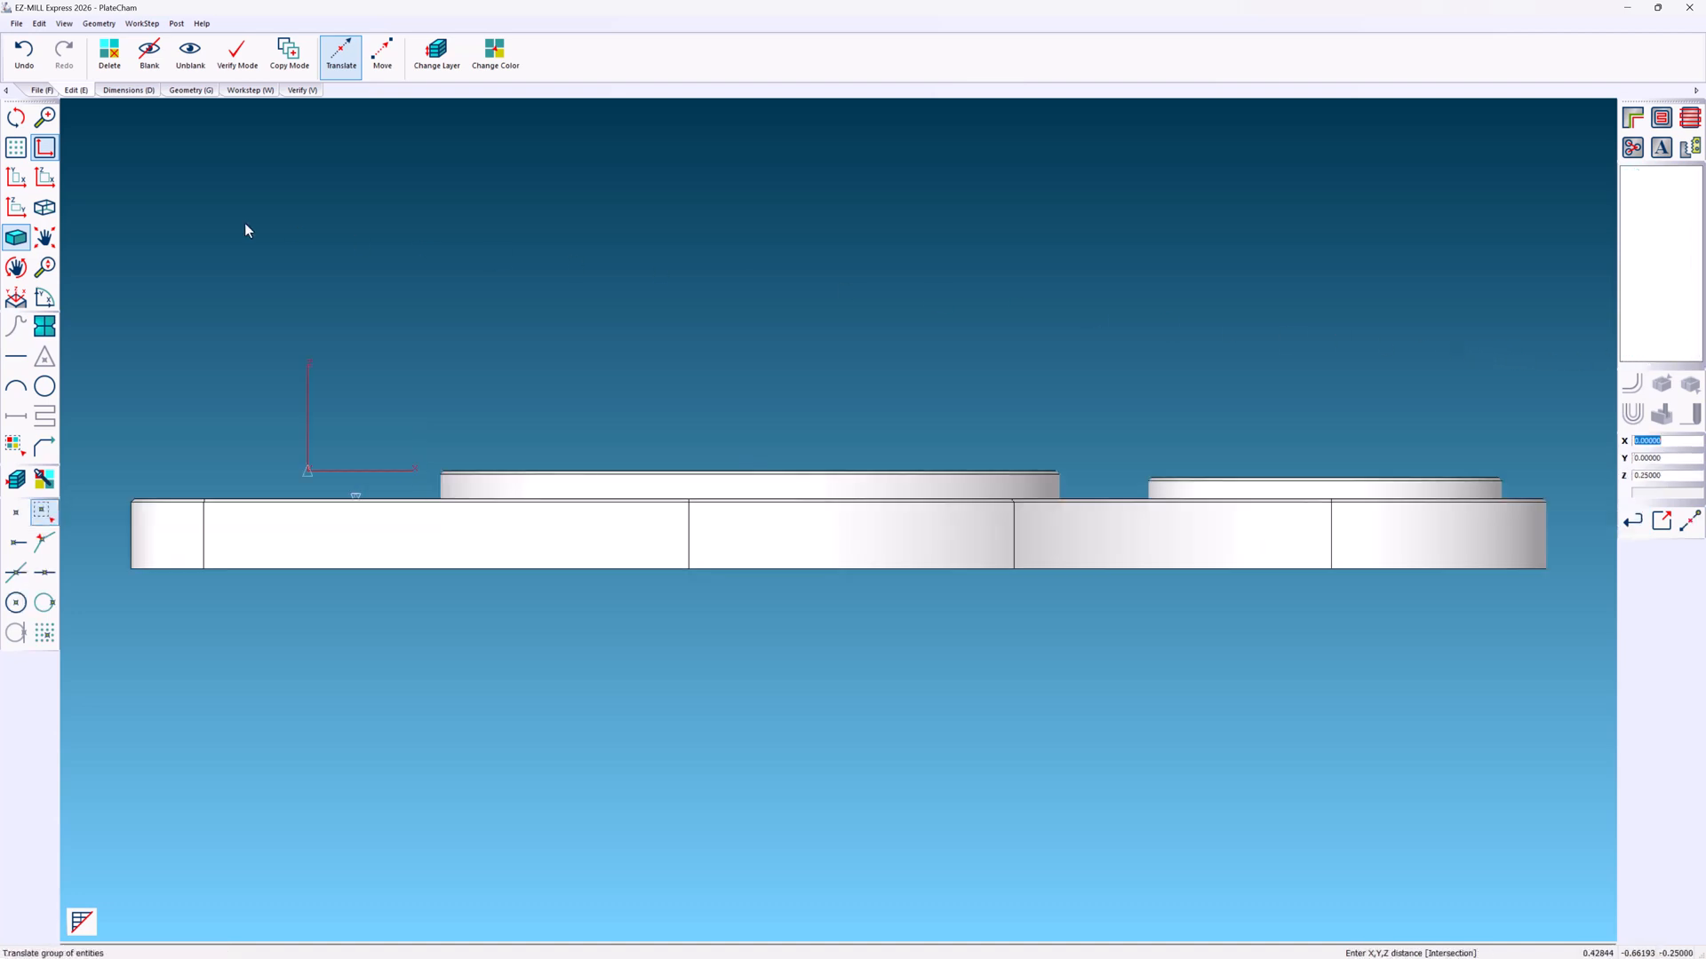
- Check the angle between the plate's straight end face and its long slanted side face
left_click(46, 208)
scroll(253, 409, "down", 2)
middle_click_drag(286, 444, 453, 491)
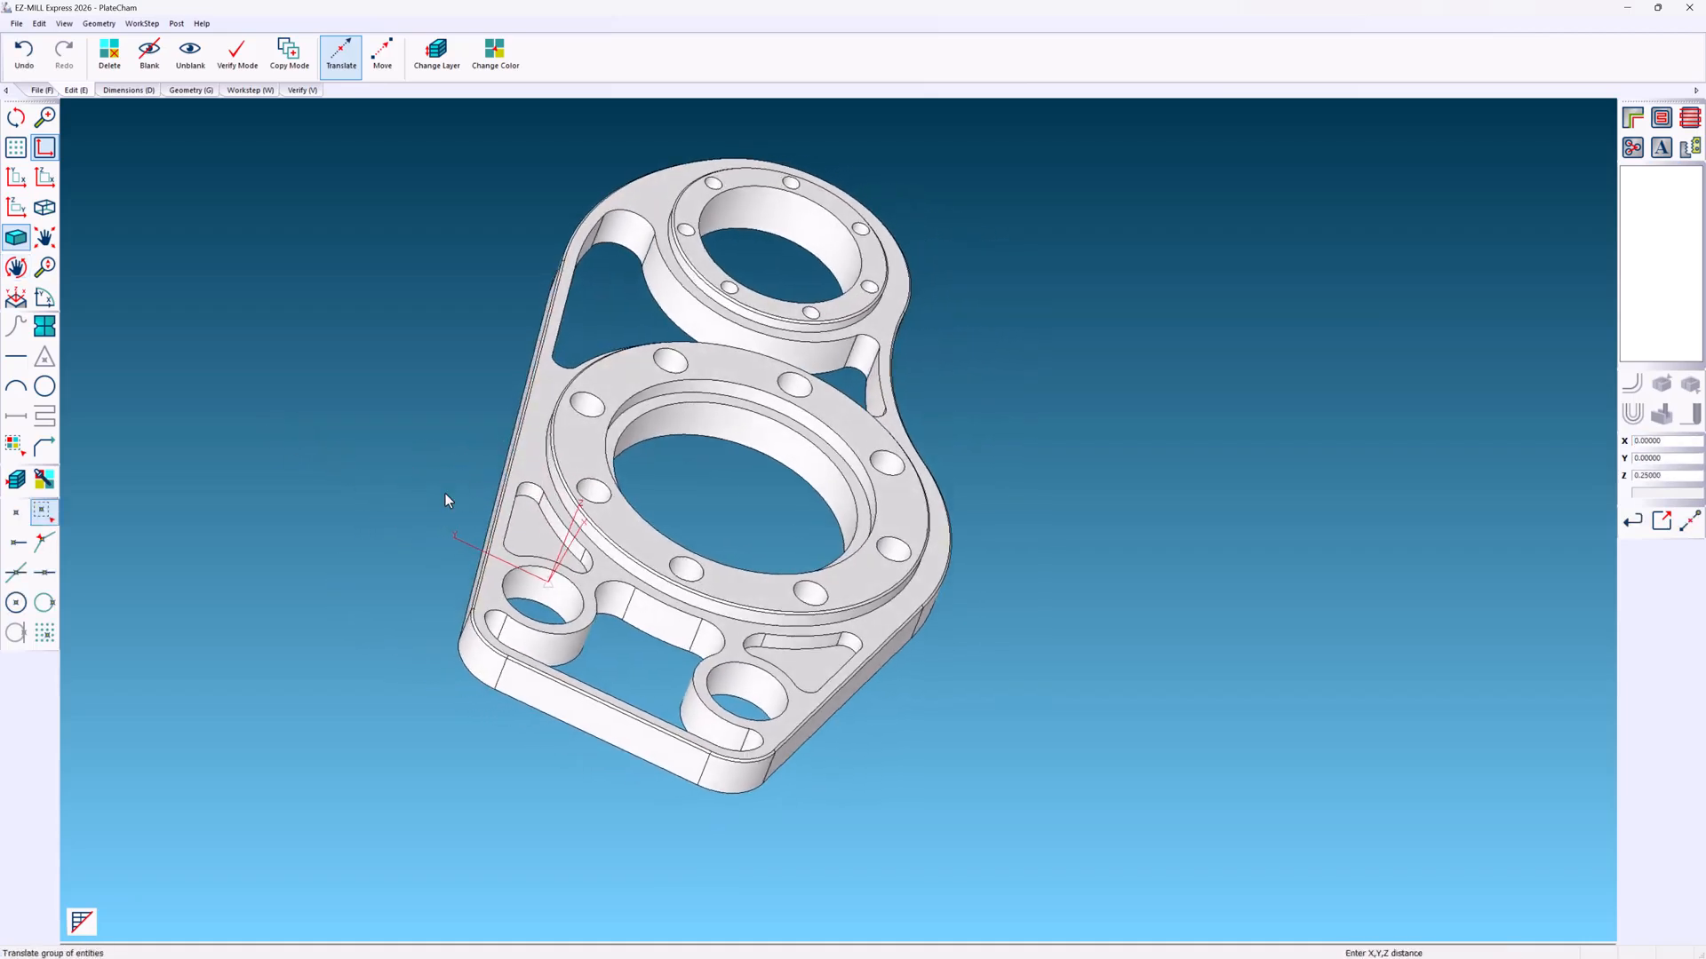
left_click(116, 90)
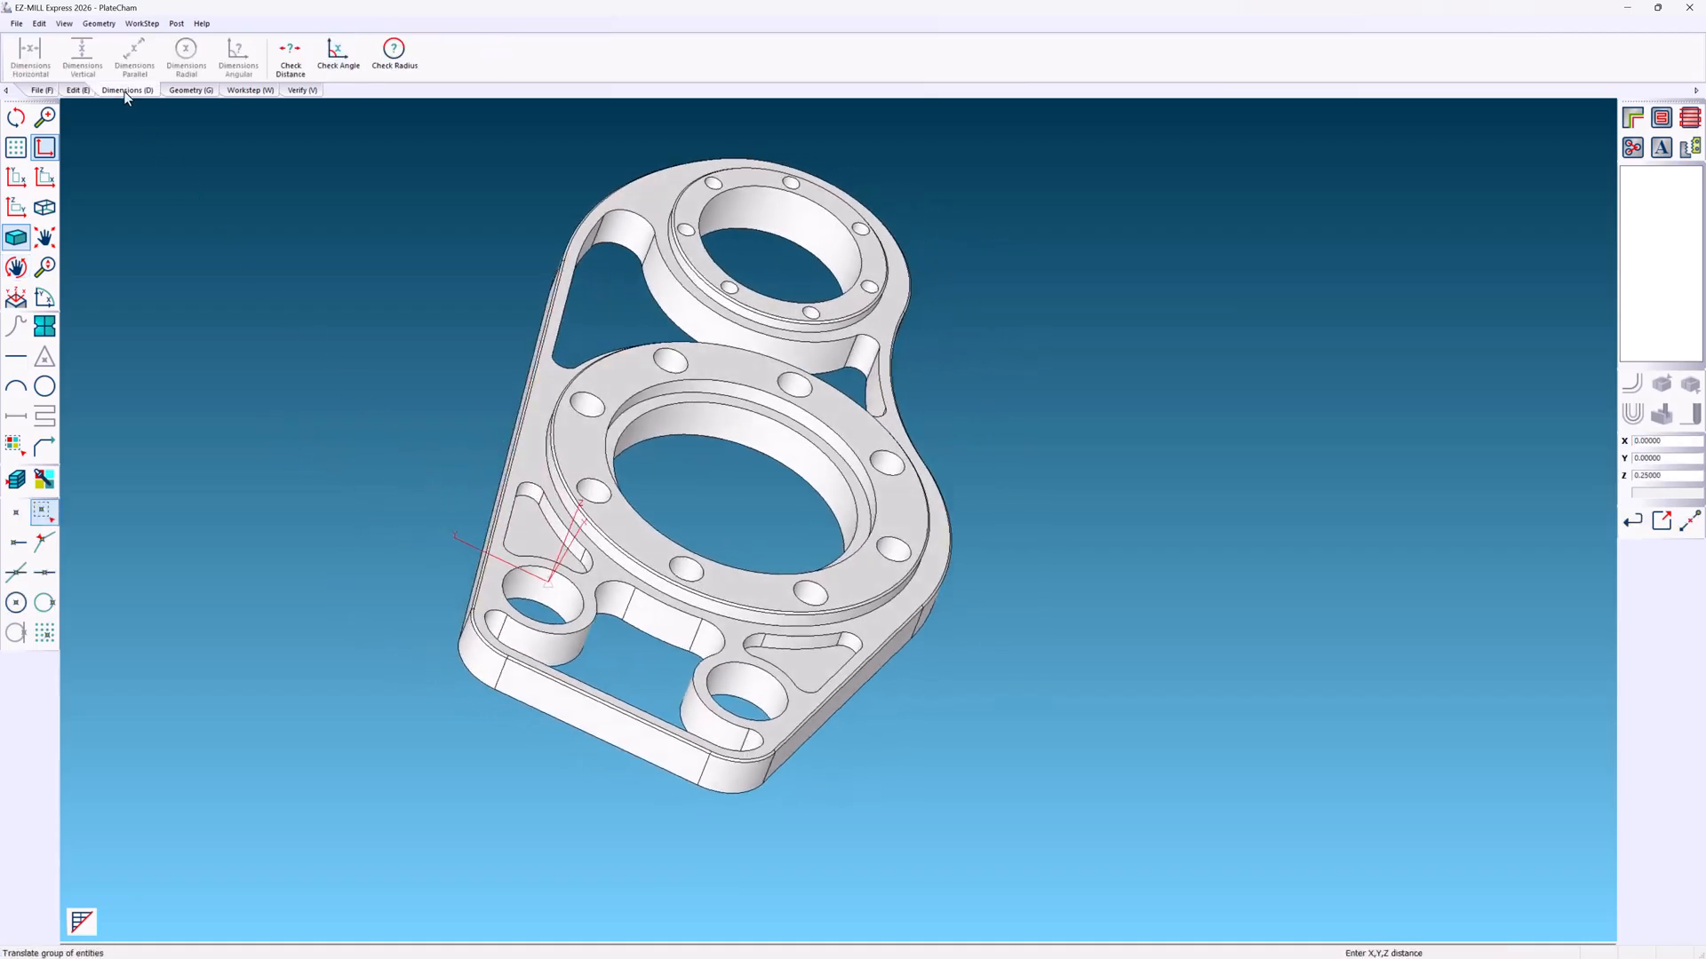
left_click(336, 73)
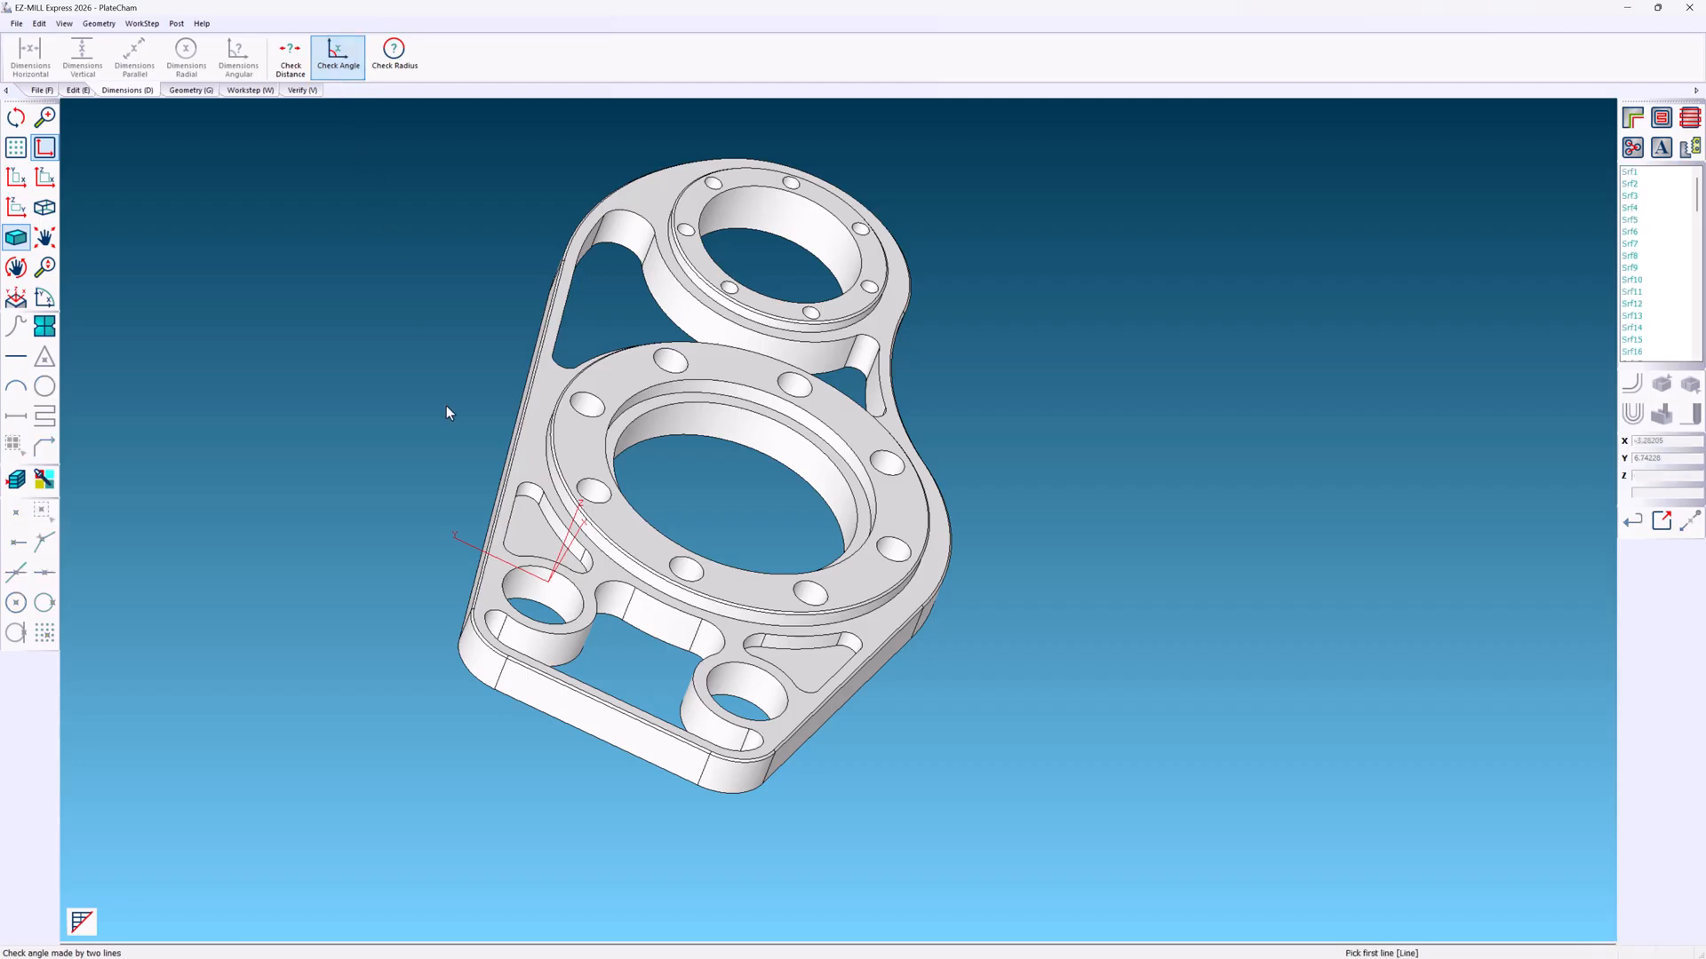
left_click(540, 690)
middle_click_drag(528, 653, 583, 643)
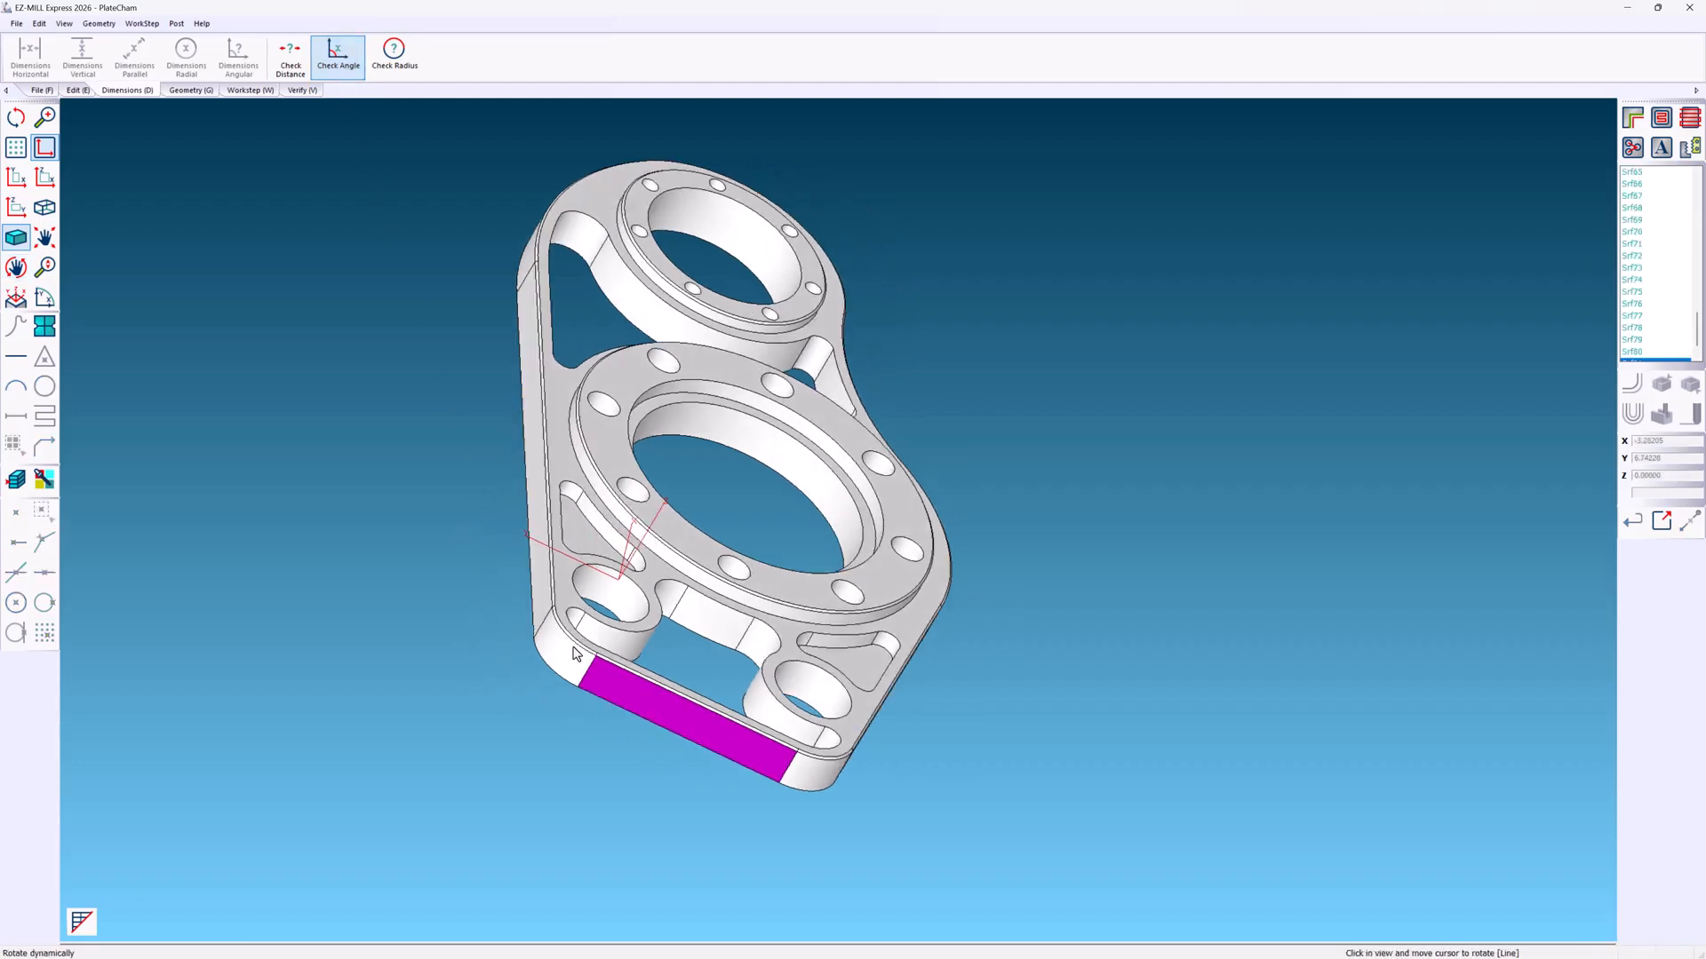
left_click(548, 589)
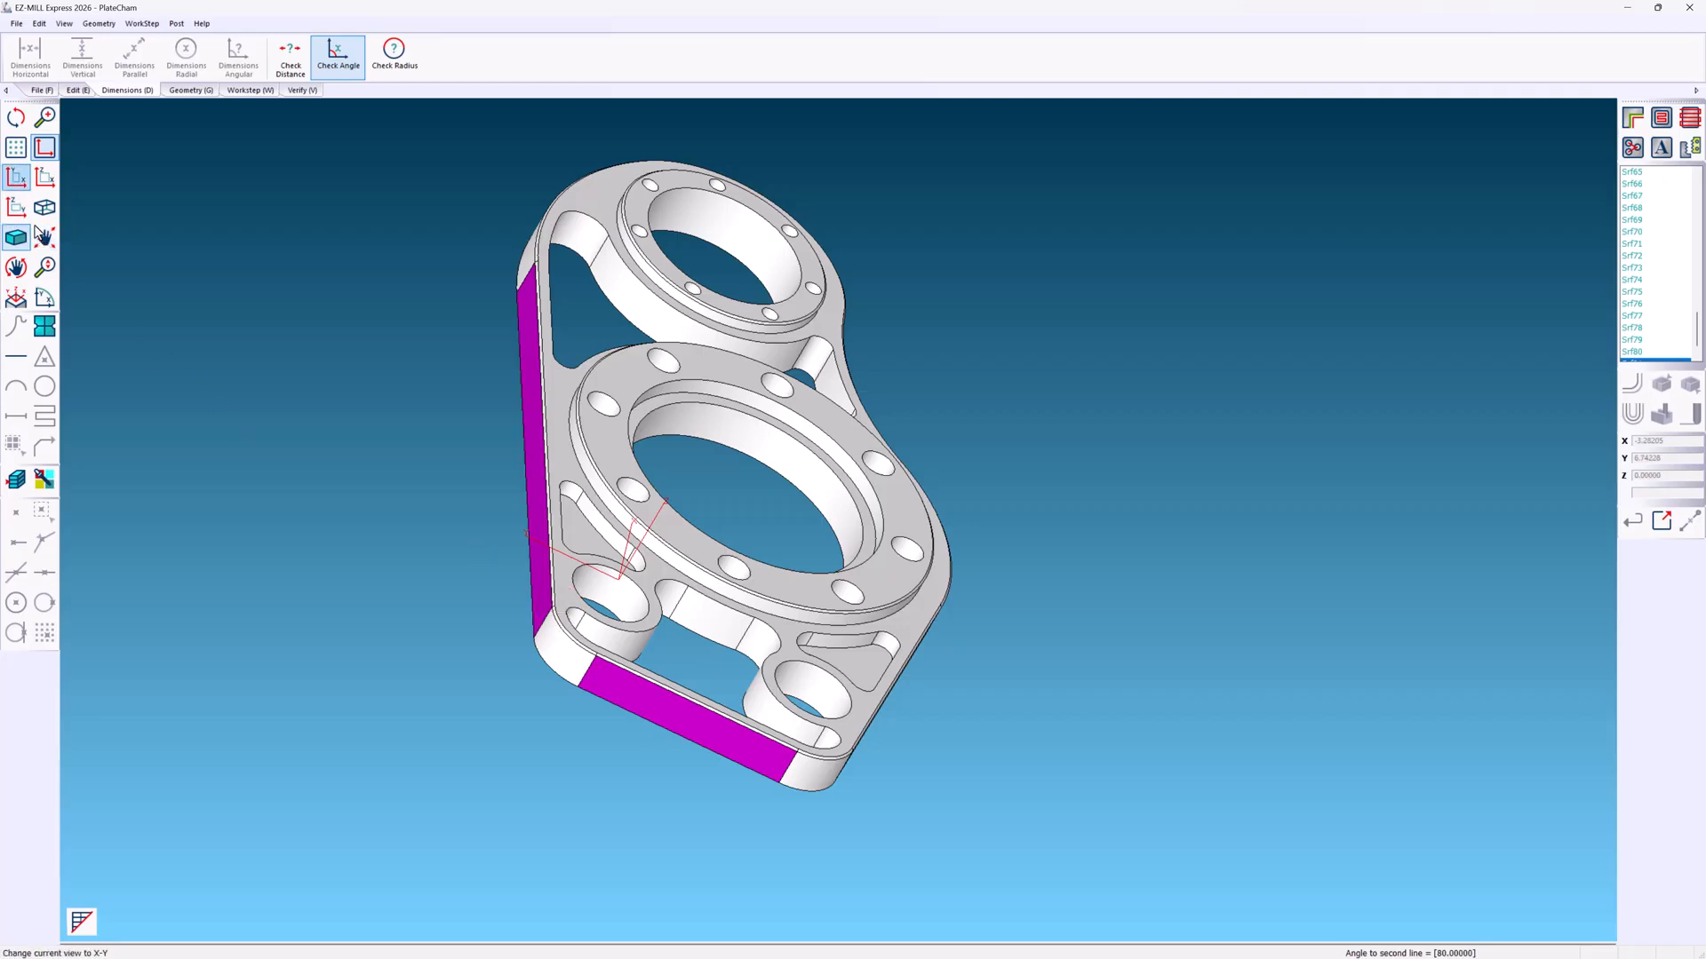
- Set up a Rotate transform around the Z axis with an angle of 10 degrees in the X-Y view
left_click(16, 178)
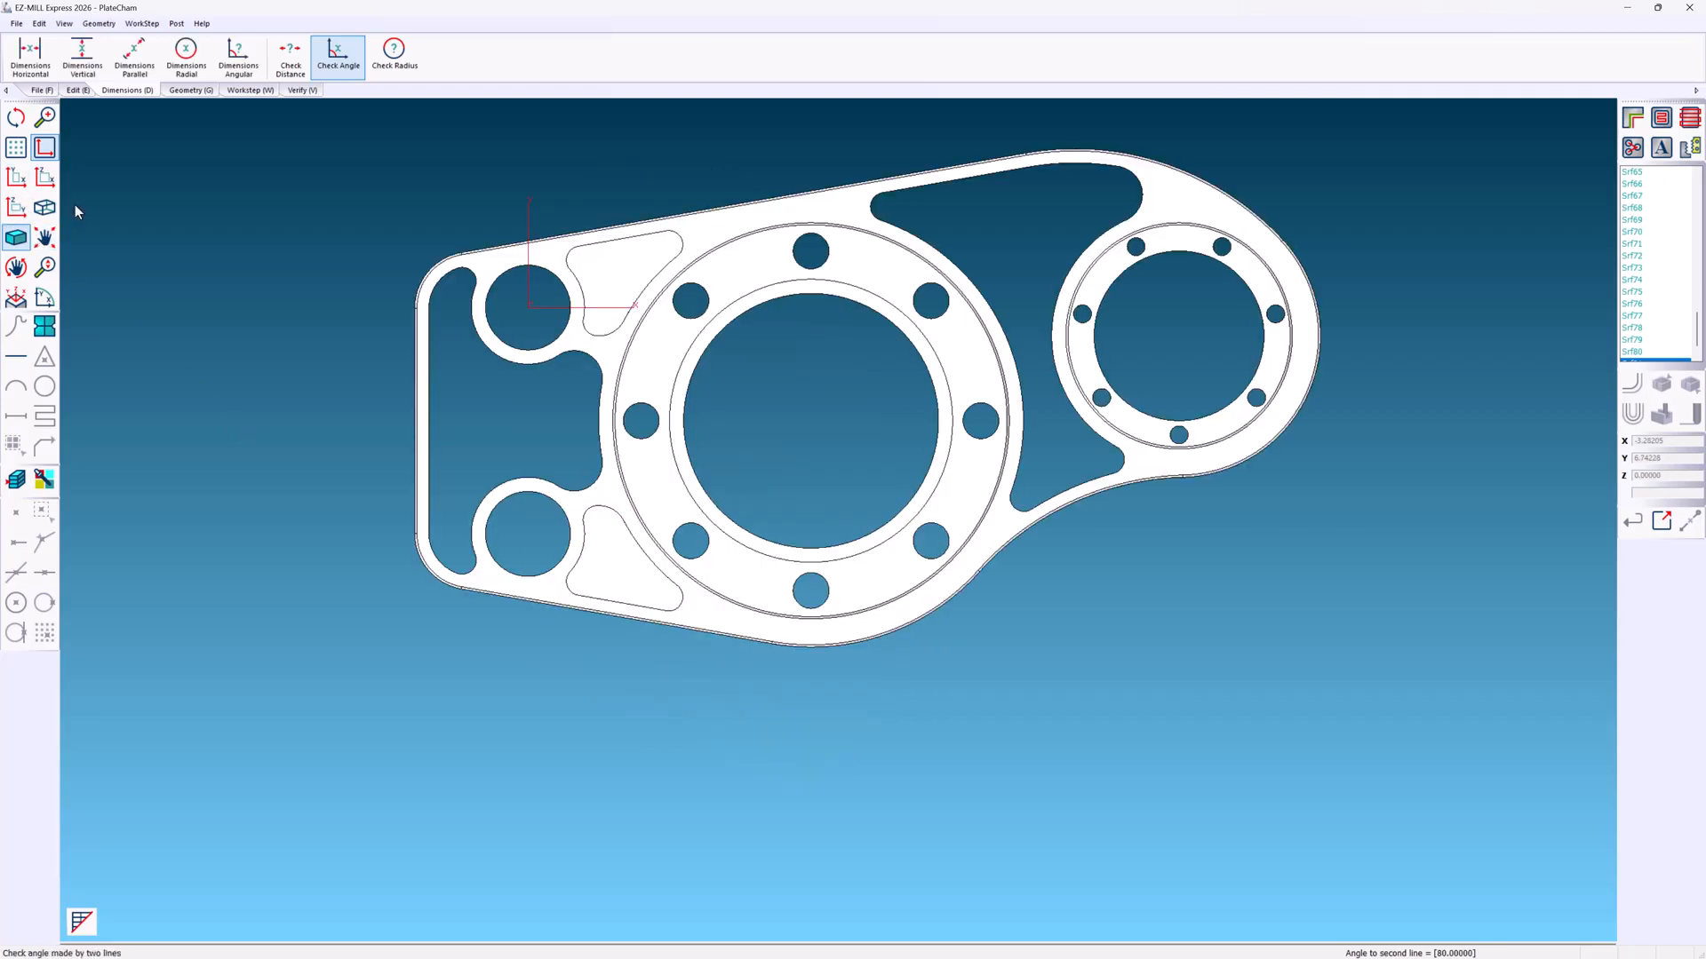
left_click(75, 91)
left_click(40, 24)
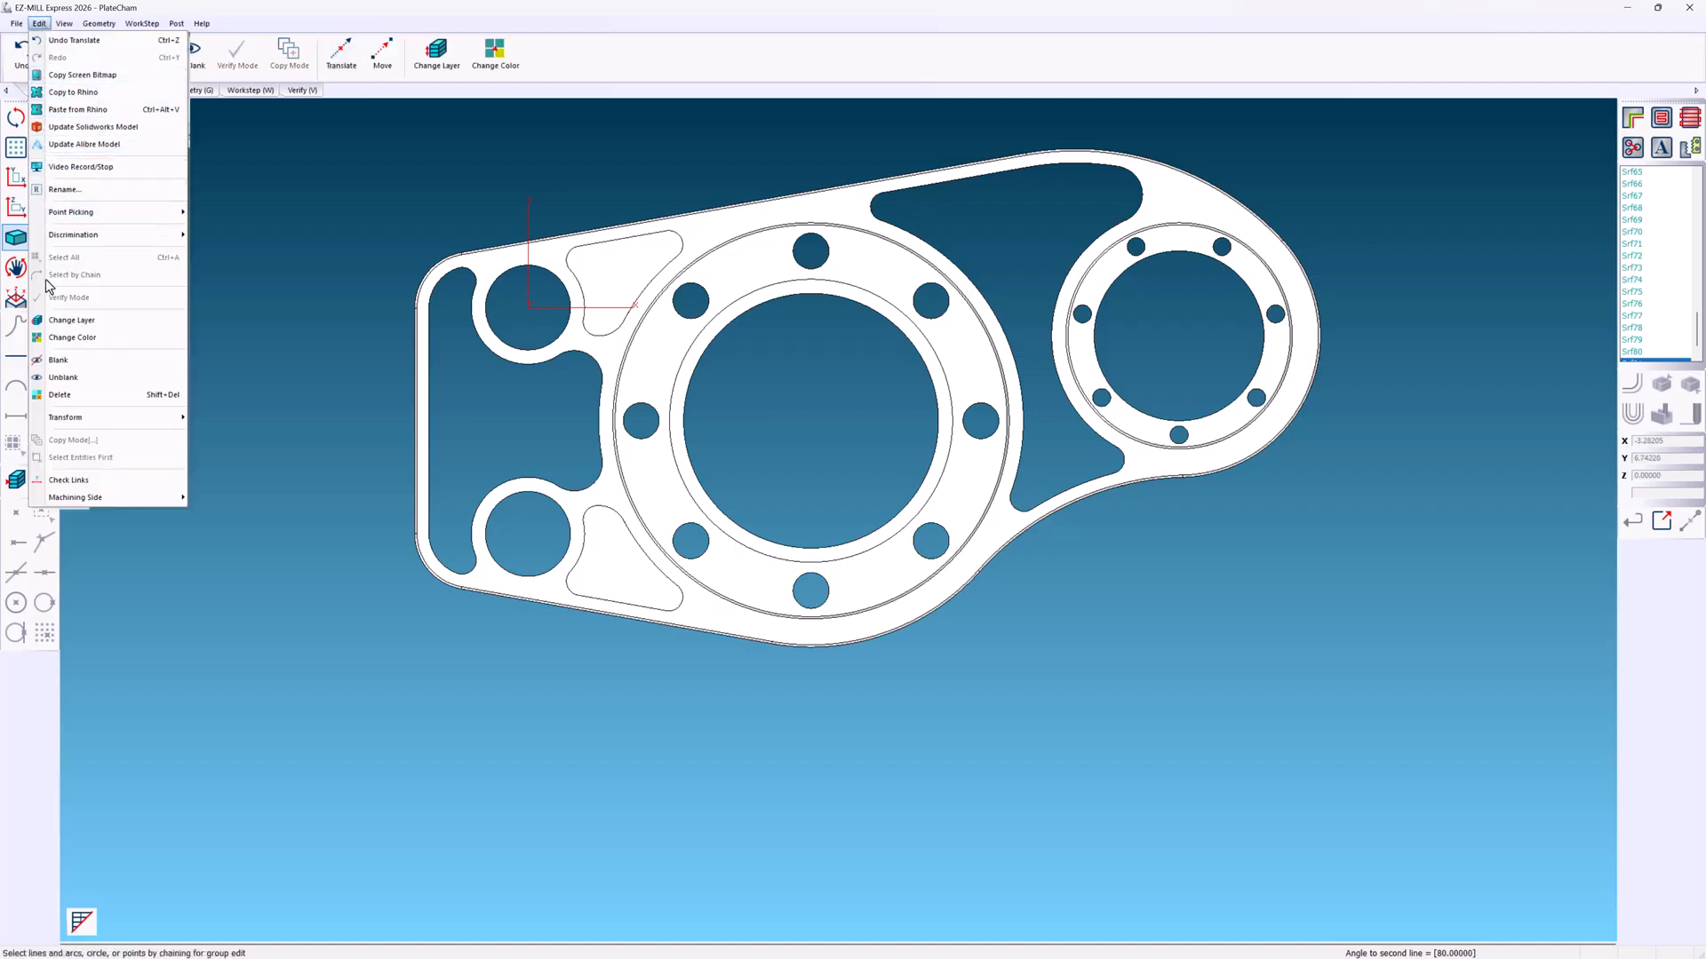
mouse_move(92, 425)
mouse_move(231, 452)
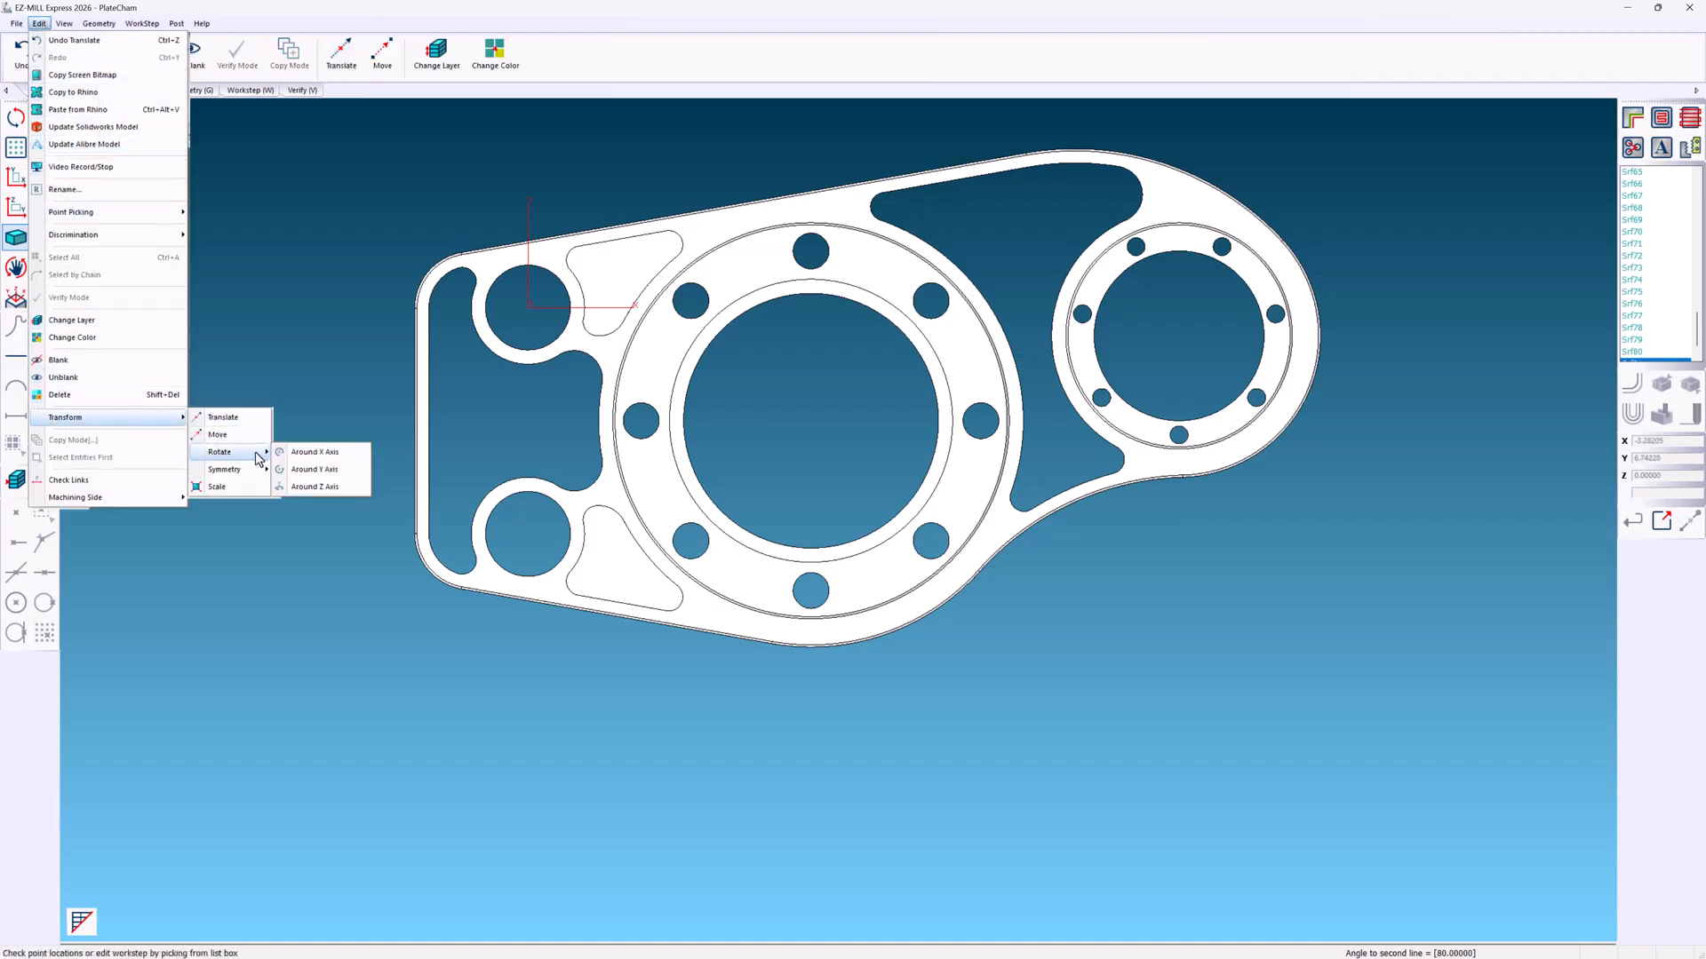
left_click(281, 492)
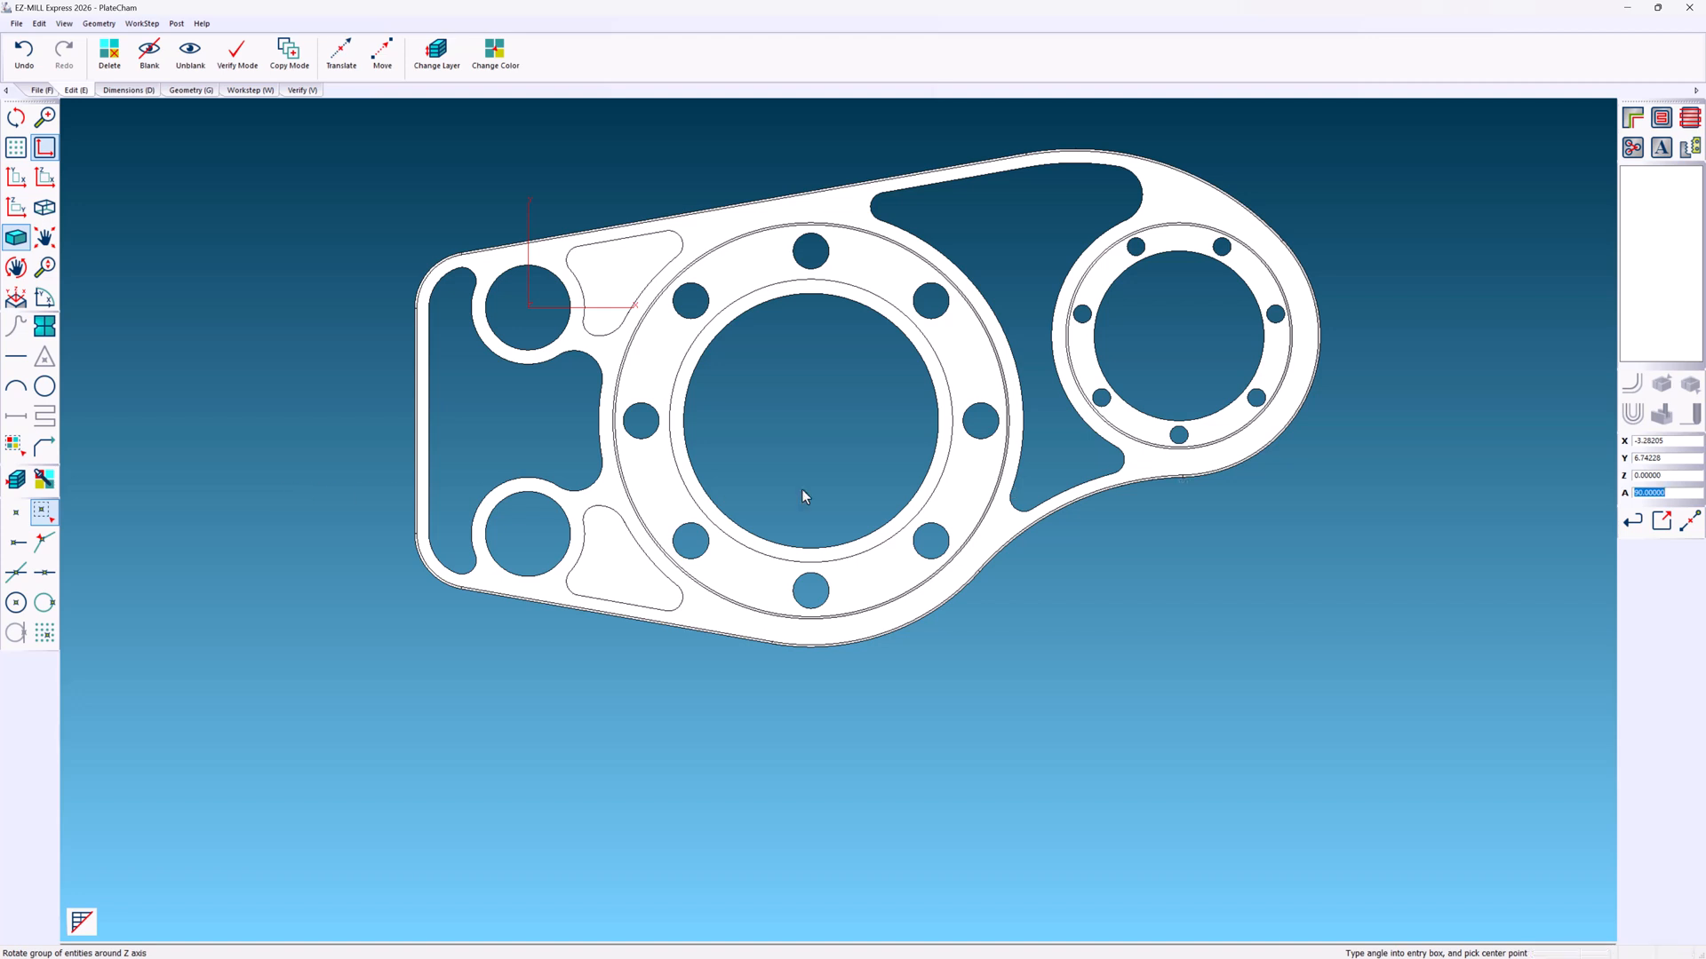
left_click(1654, 496)
double_click(1654, 497)
type("10")
- Rotate the World coordinate system by the set angle about the centre point X 0, Y 0
double_click(1659, 440)
type("0")
double_click(1658, 458)
type("0")
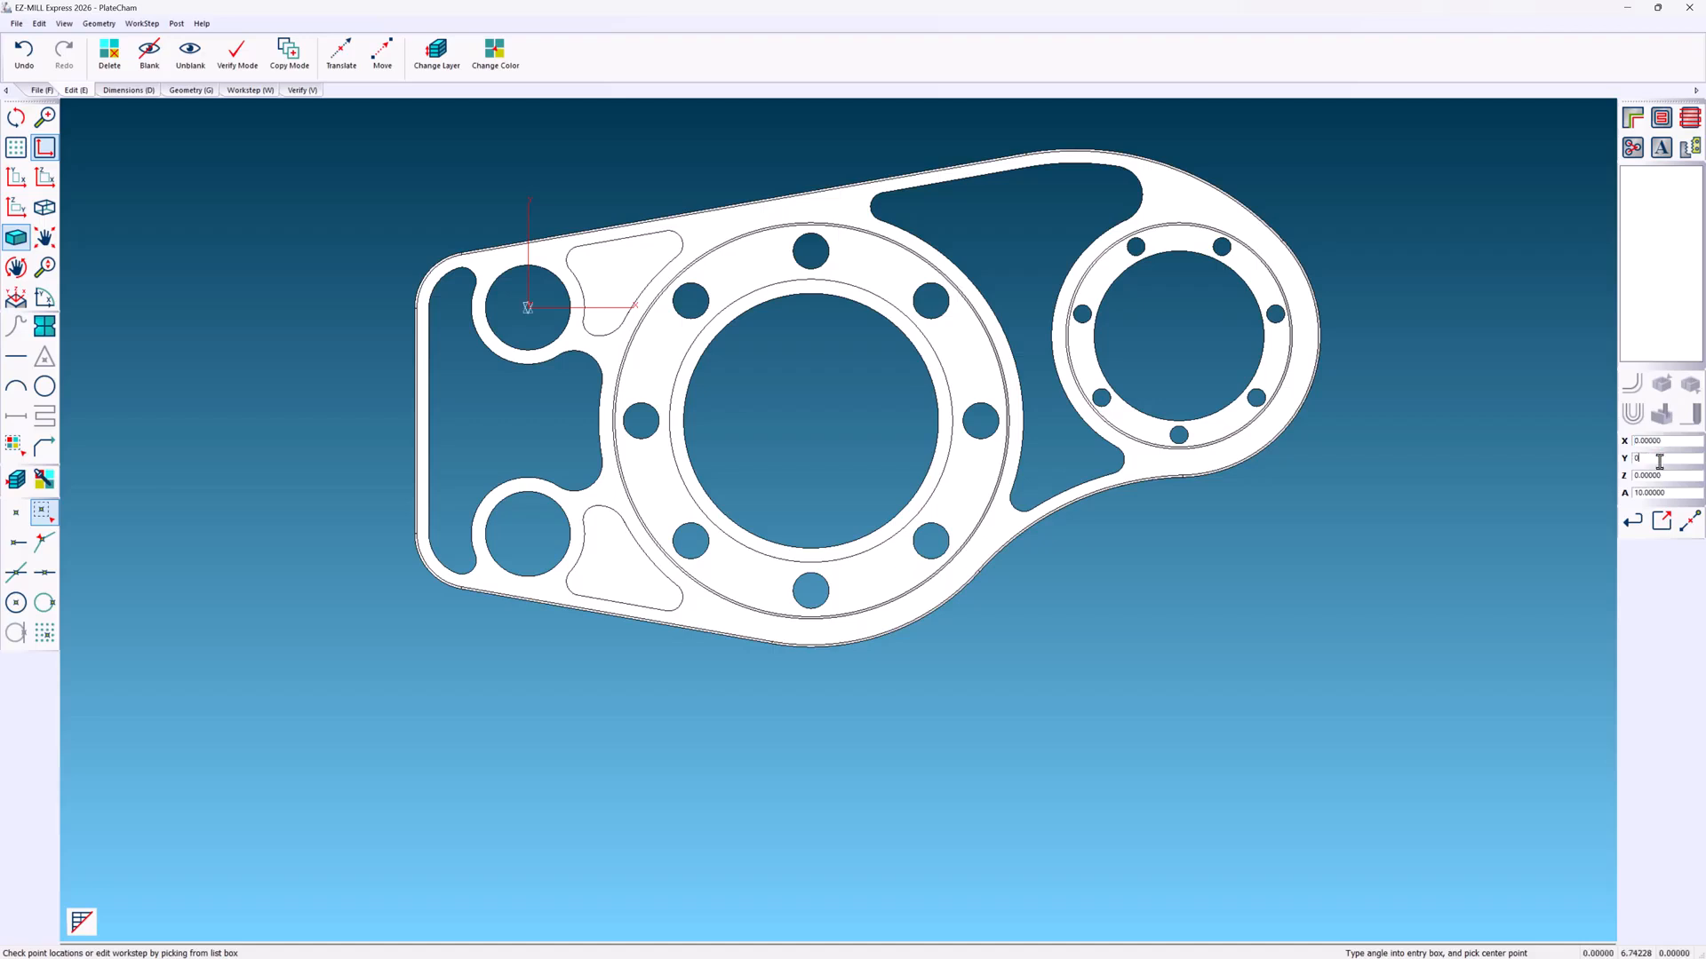
left_click(1632, 521)
left_click_drag(1698, 203, 1701, 353)
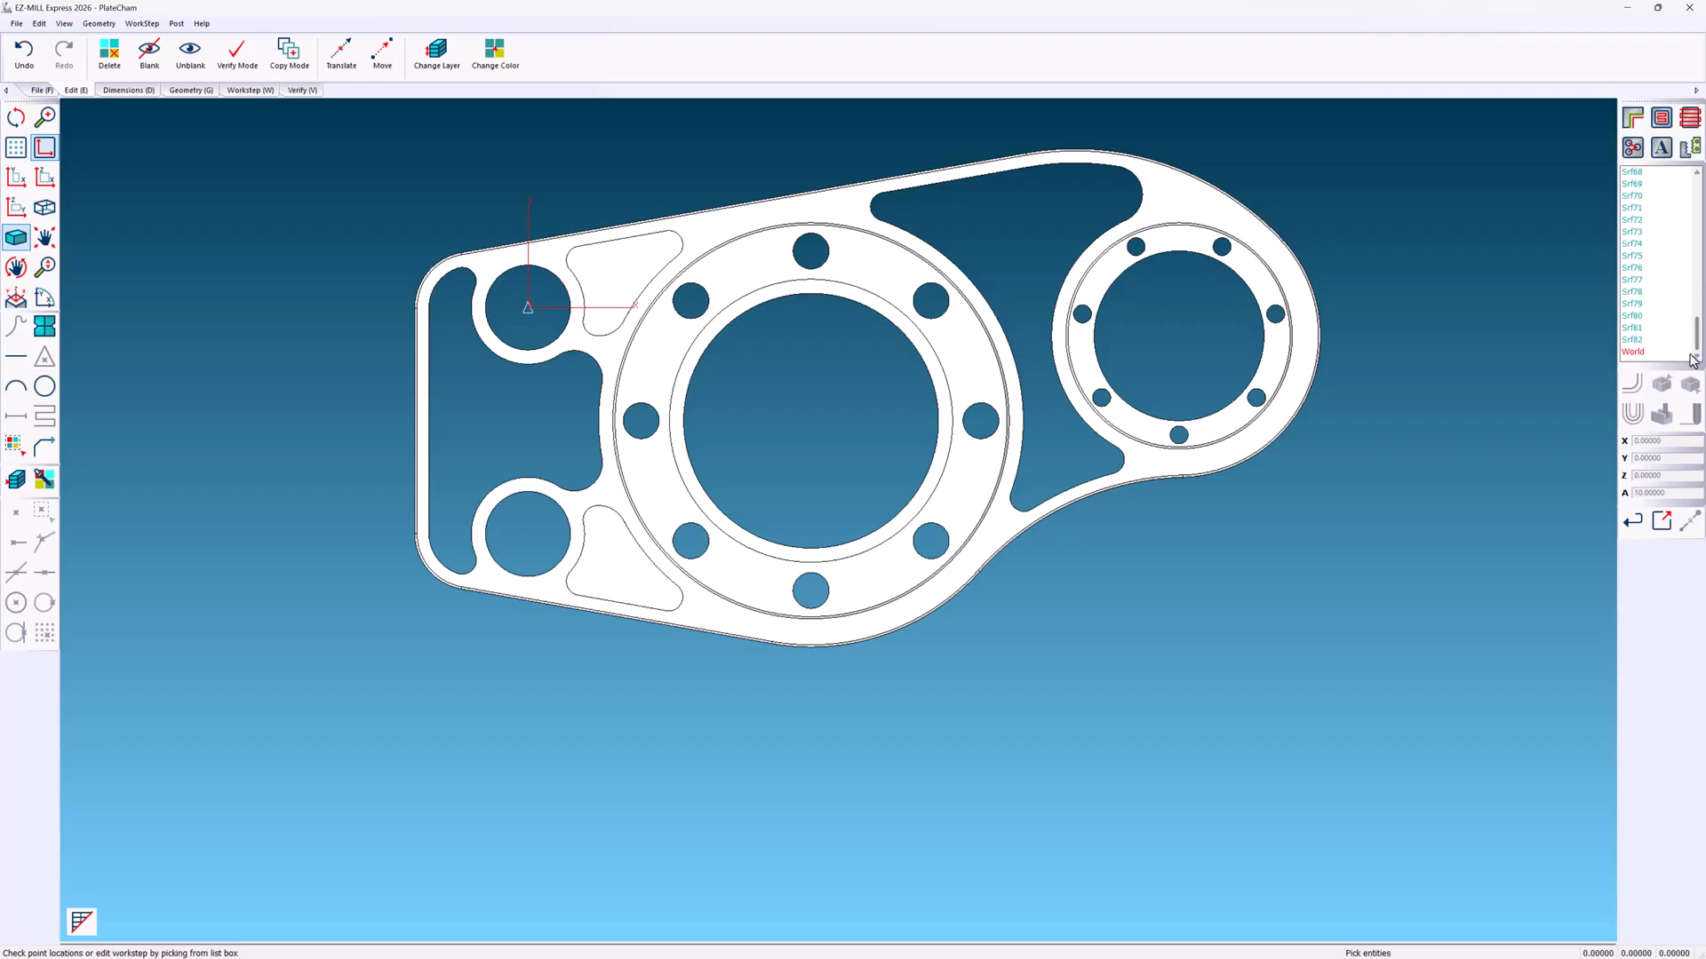
left_click(1635, 351)
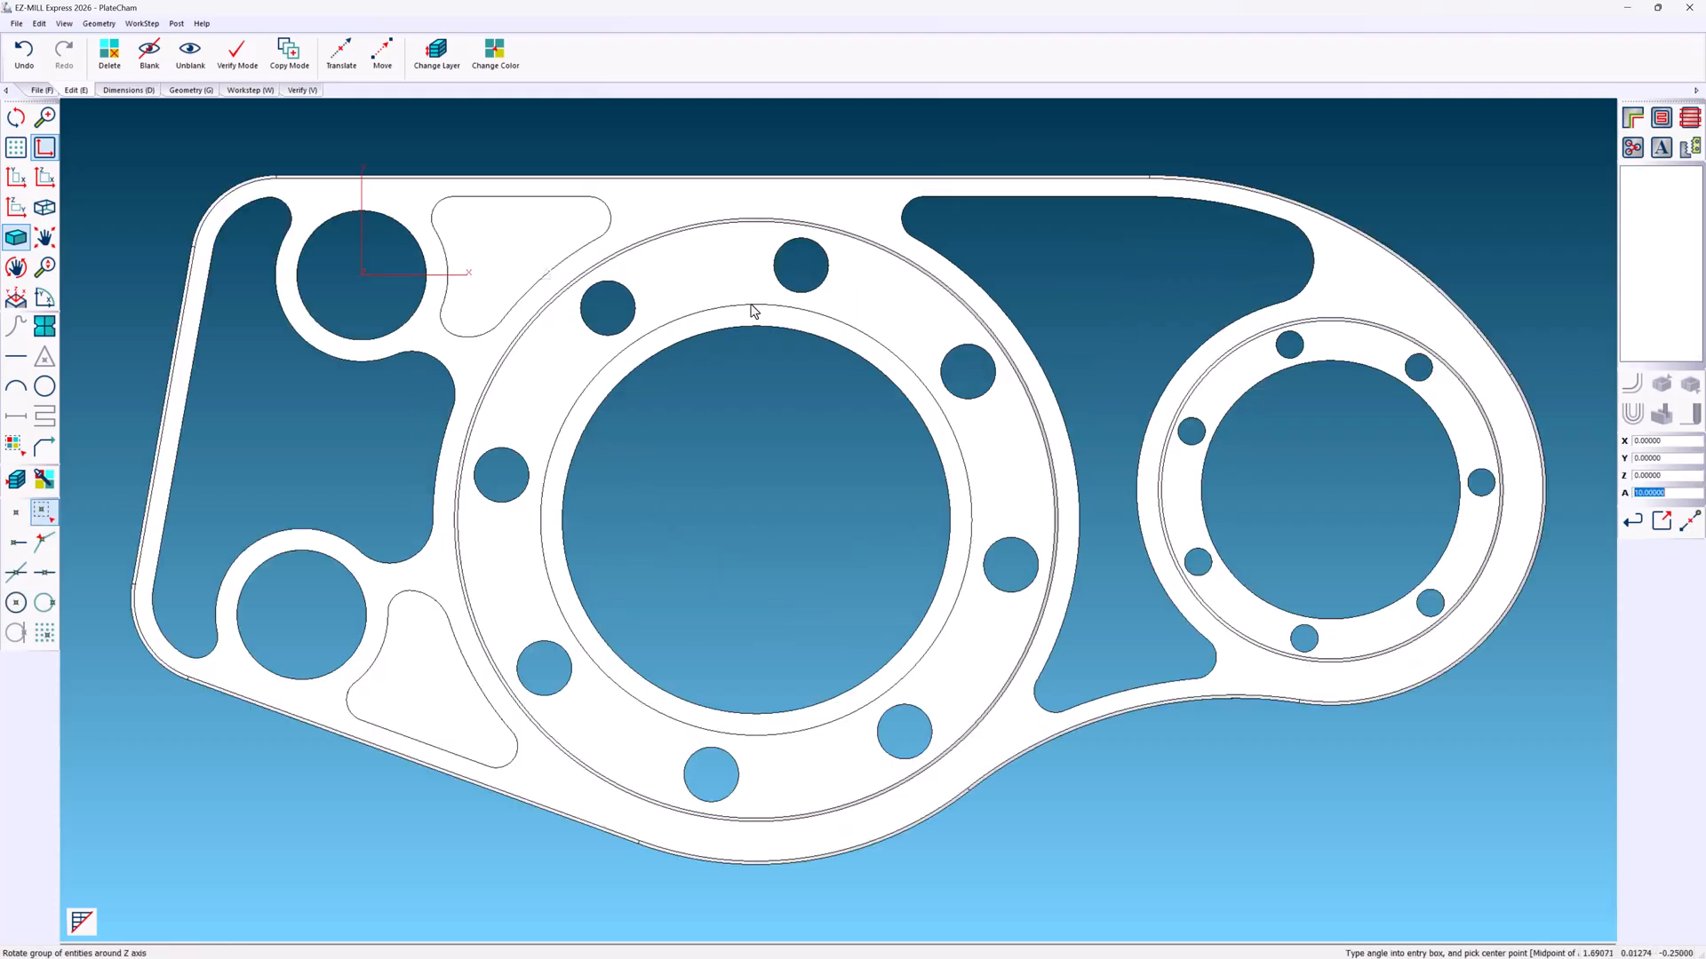
- Inspect the rotated plate orientation and undo the rotation of the World coordinate system
scroll(531, 302, "down", 2)
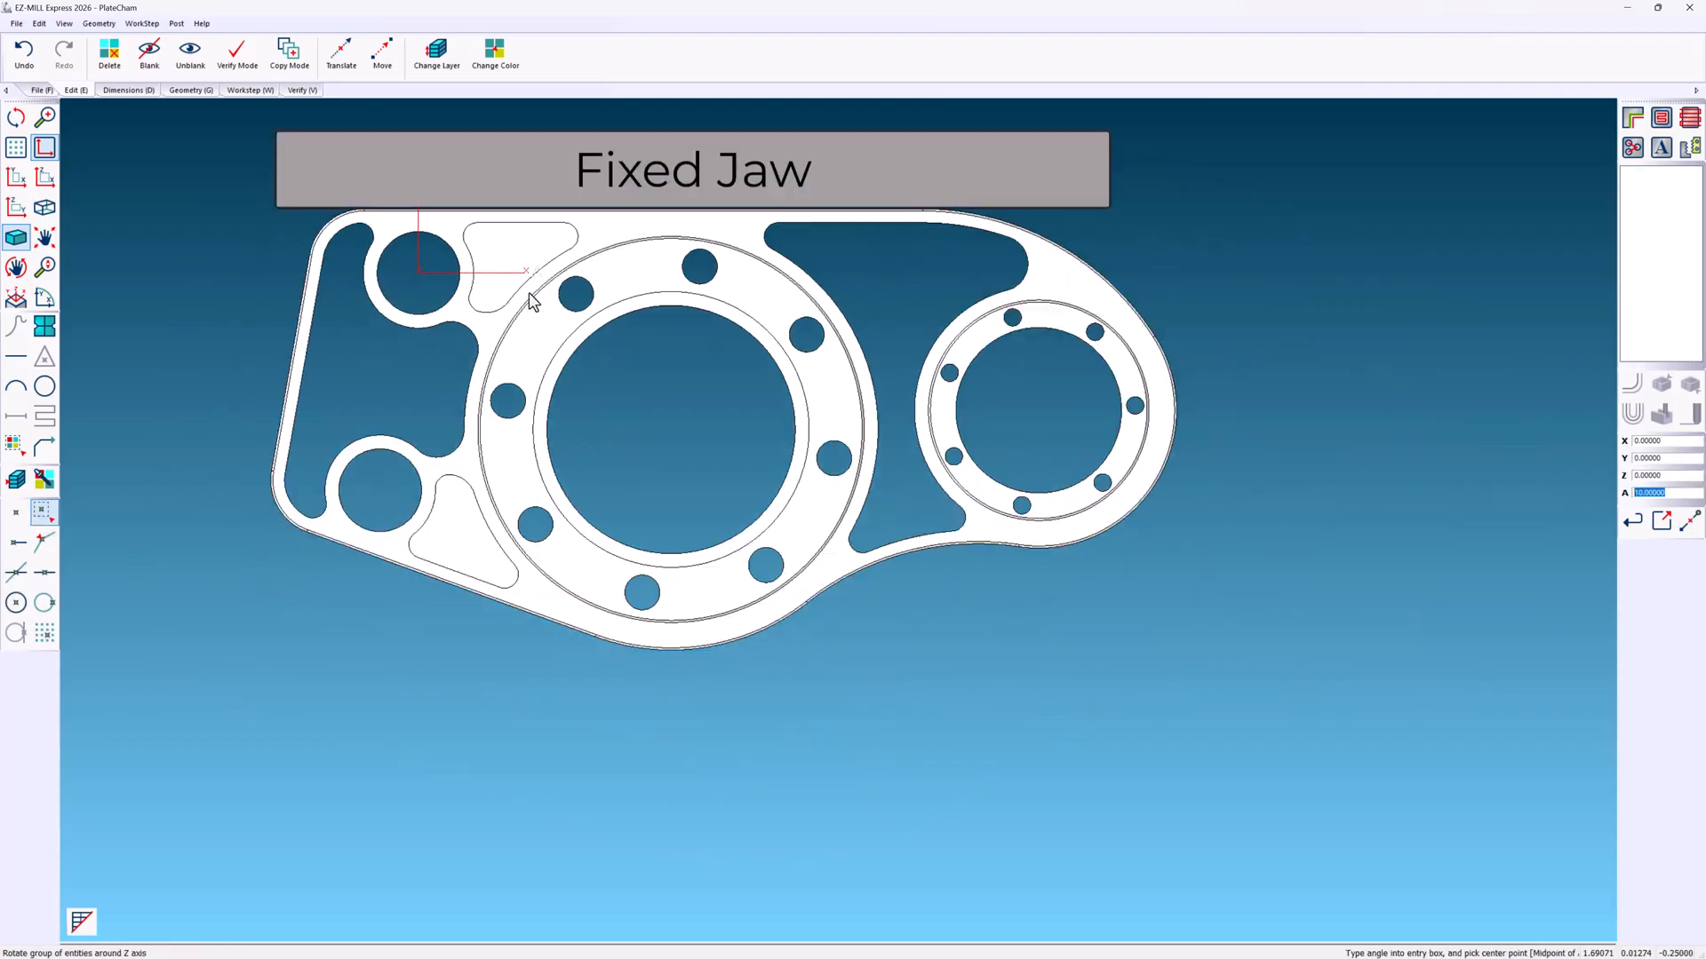
scroll(530, 294, "down", 1)
middle_click_drag(532, 296, 521, 144)
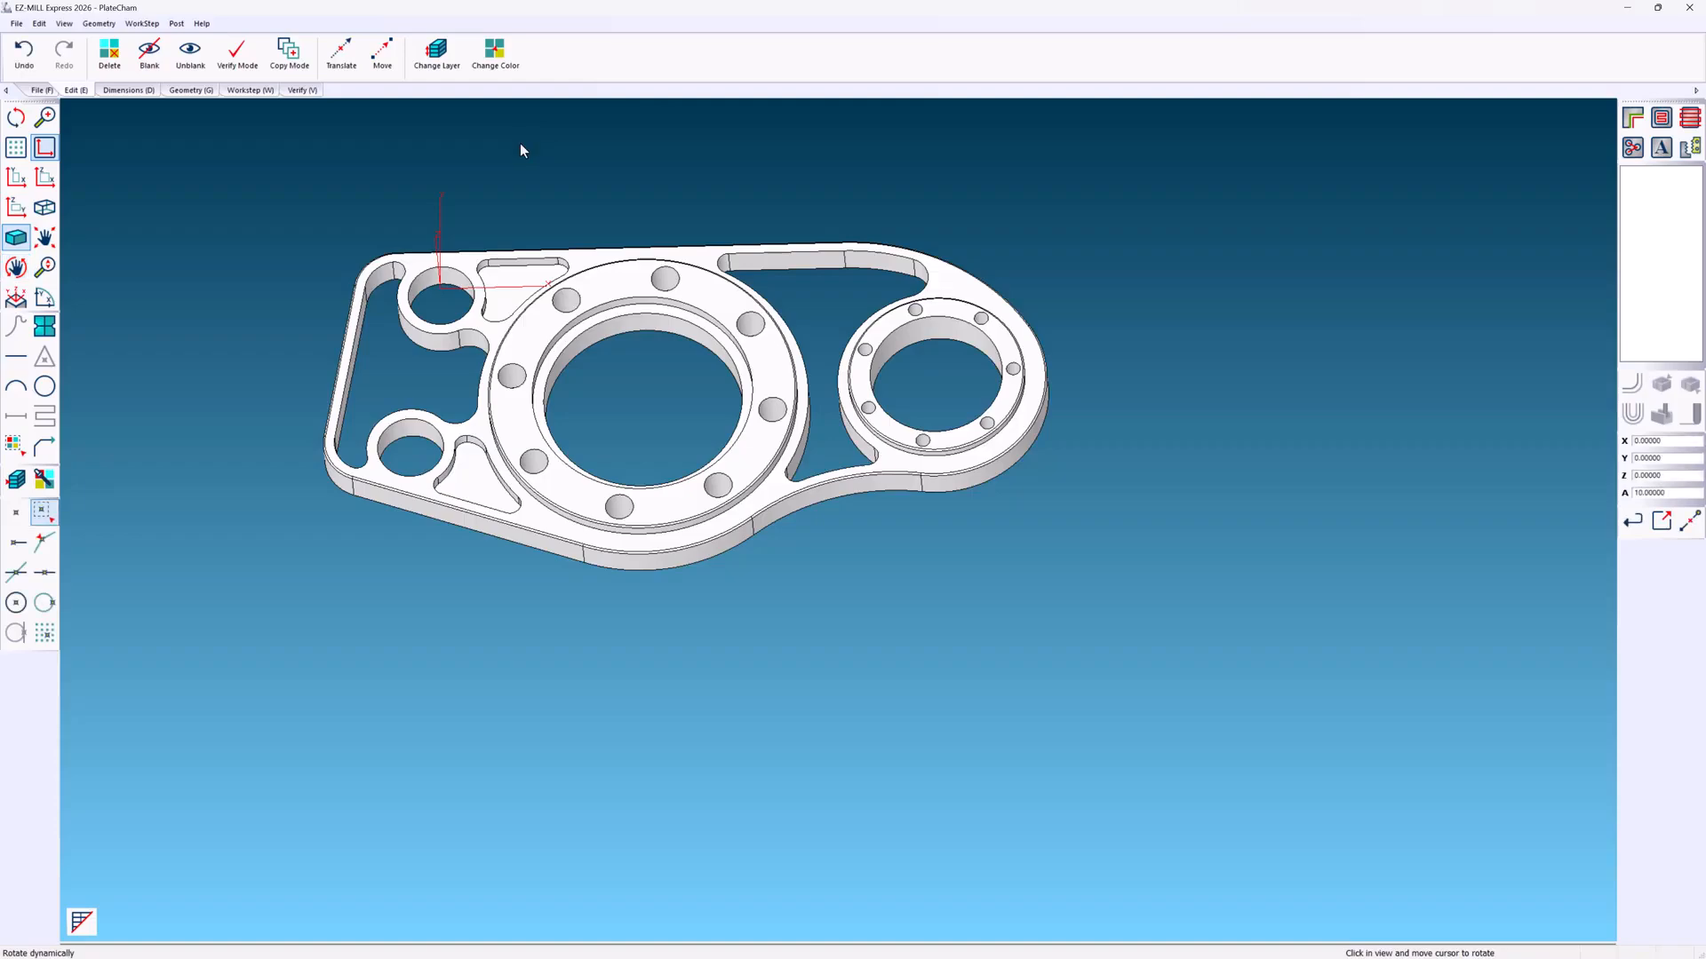
left_click(26, 55)
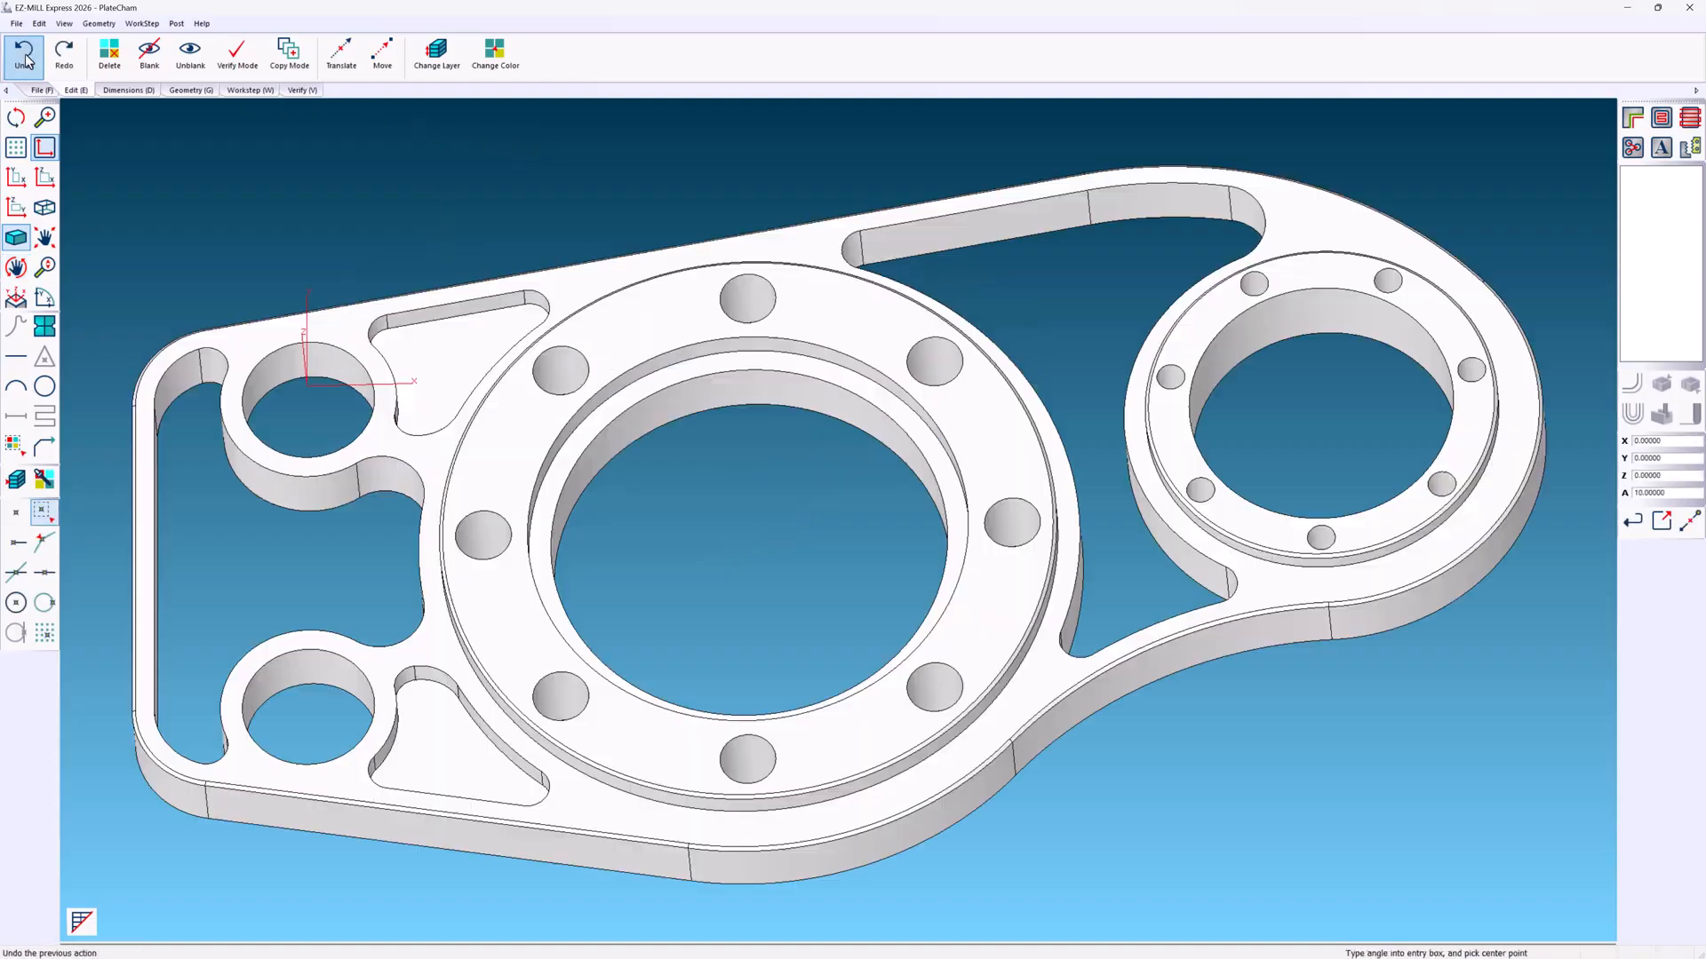
- Open the WORLD/UCS on Model/Stock settings and place the origin at the lower-left corner of the top face
left_click(18, 177)
left_click(20, 268)
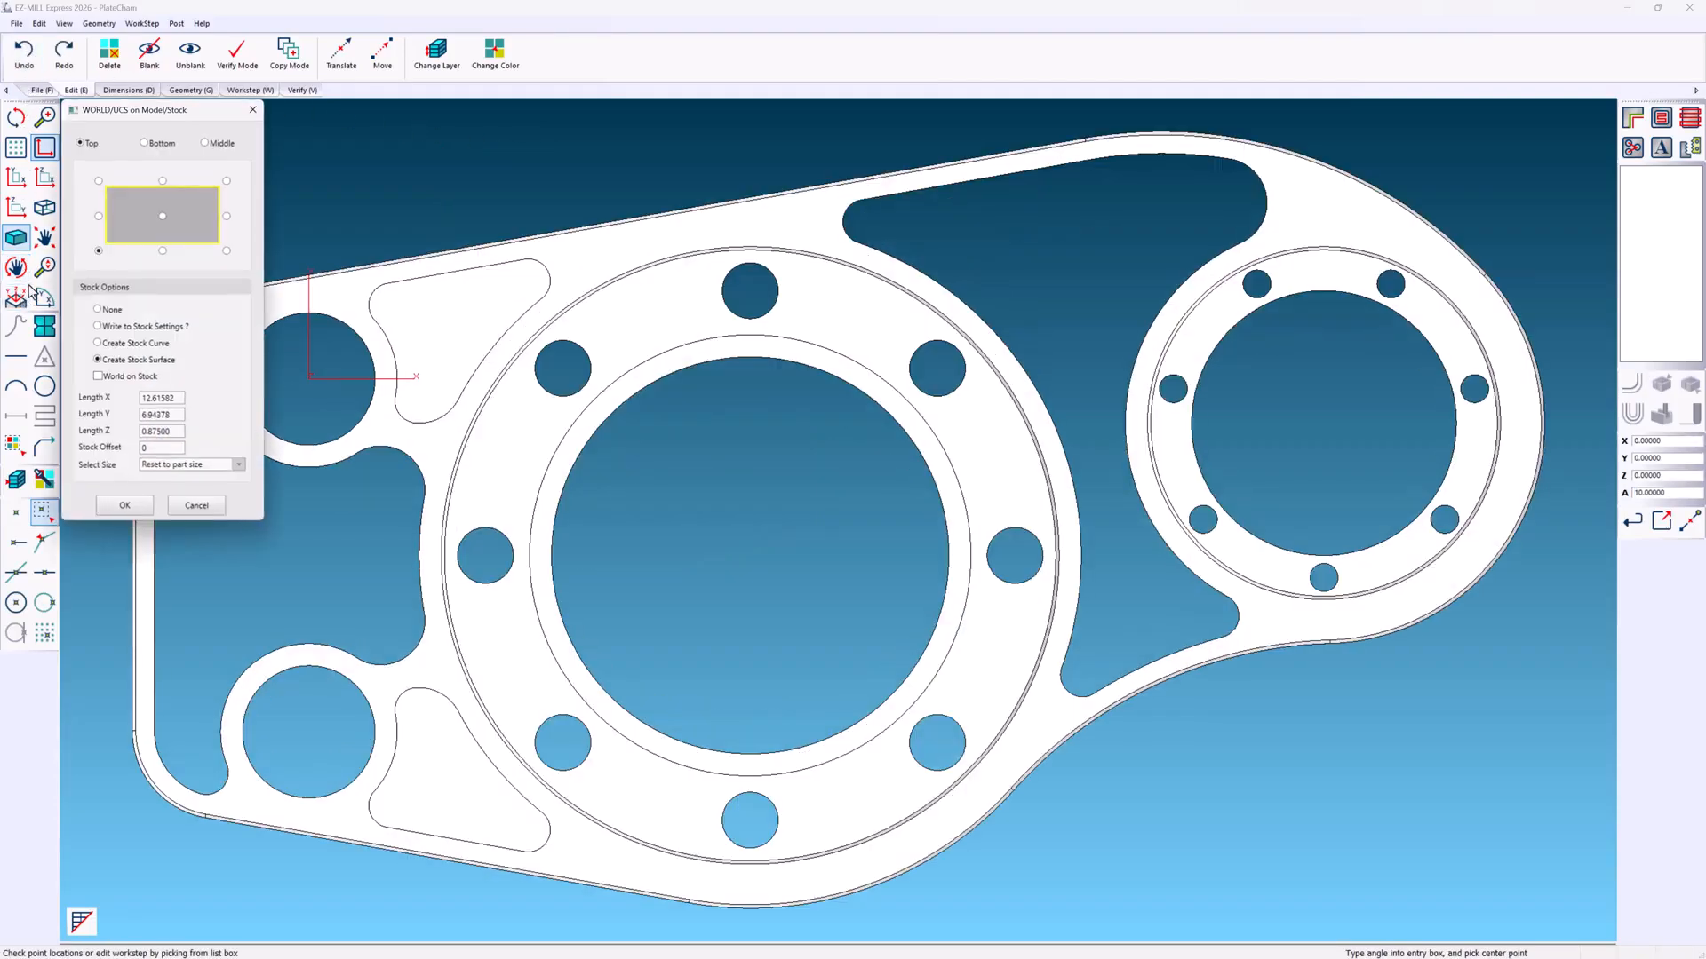
left_click_drag(167, 116, 796, 87)
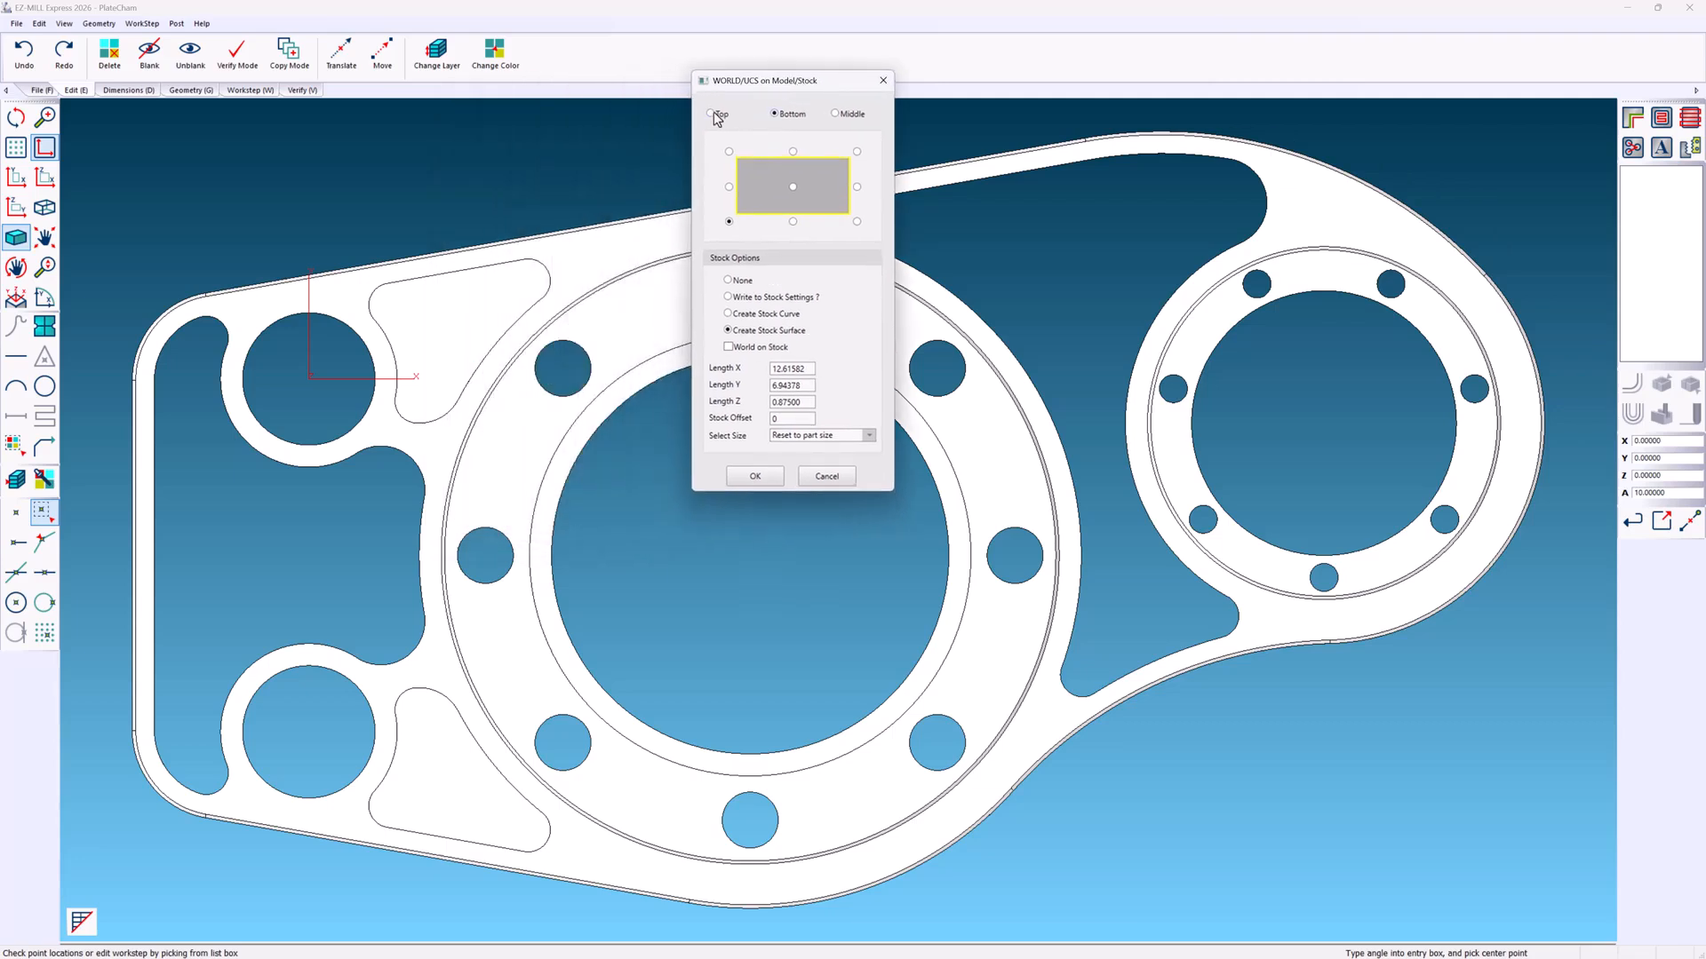
left_click(792, 151)
left_click(856, 152)
left_click(728, 222)
- Try the stock options None, Write to Stock Settings and Create Stock Curve, and toggle World on Stock on and off
left_click(728, 281)
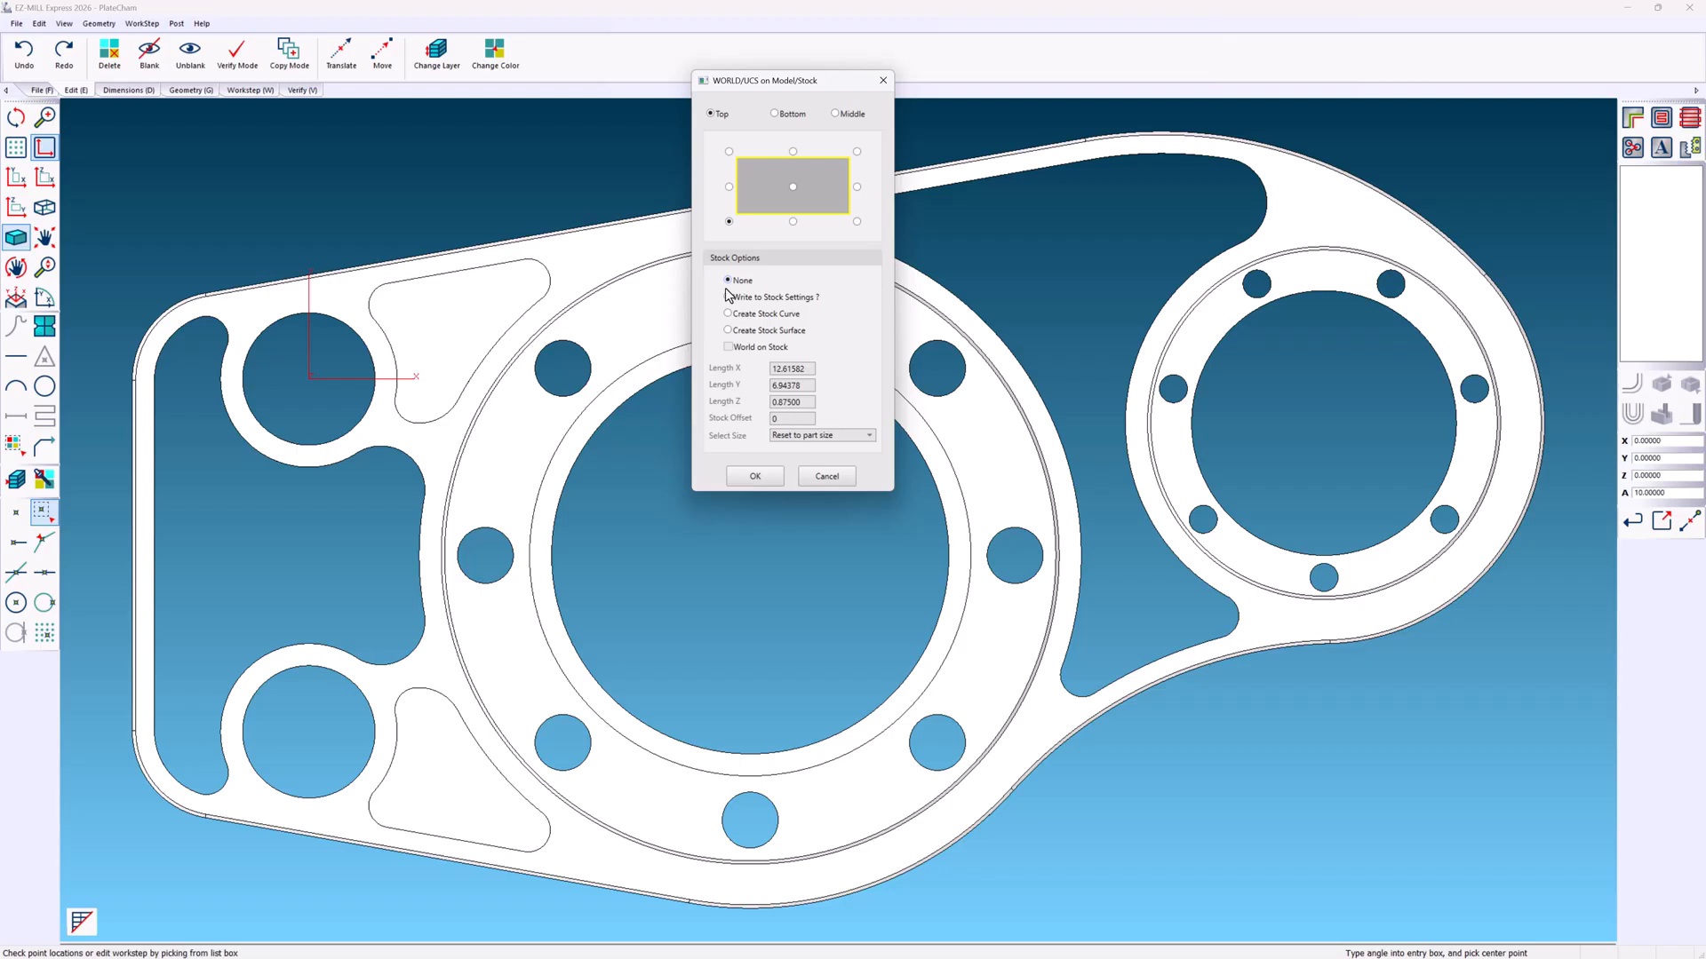
left_click(728, 297)
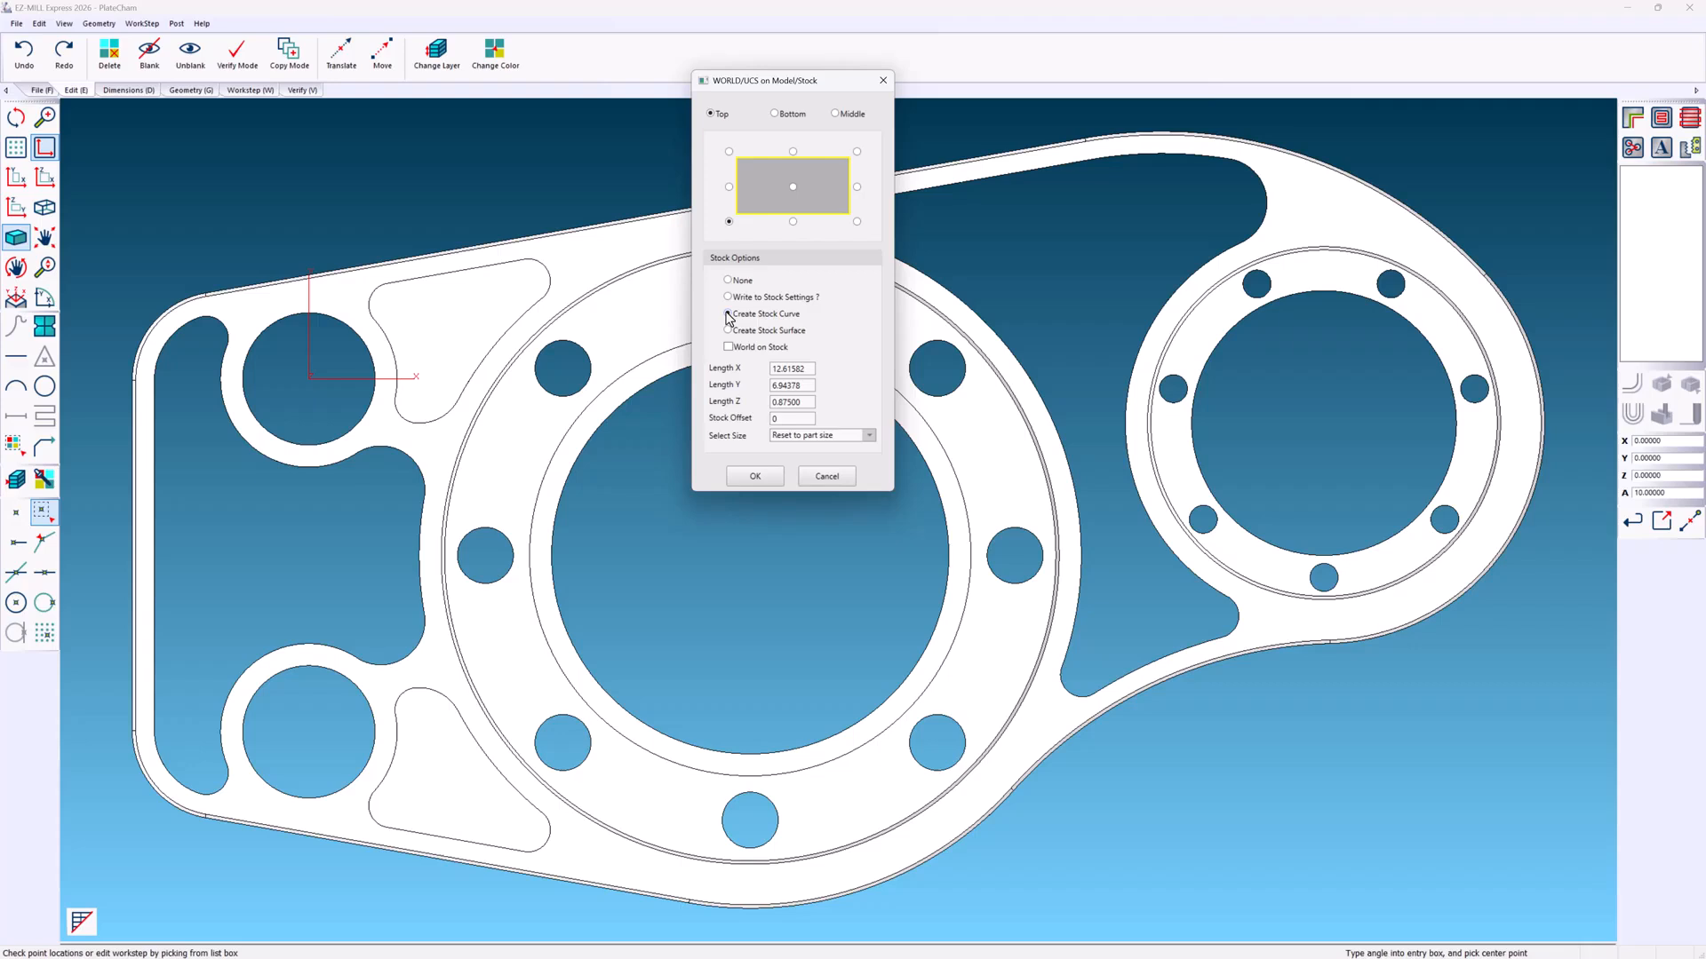
left_click(728, 315)
left_click(728, 348)
left_click(729, 347)
- Increase the stock's Length X and Length Y by 0.5 each and apply the World placement with Create Stock Surface
type("+.5")
key("Tab")
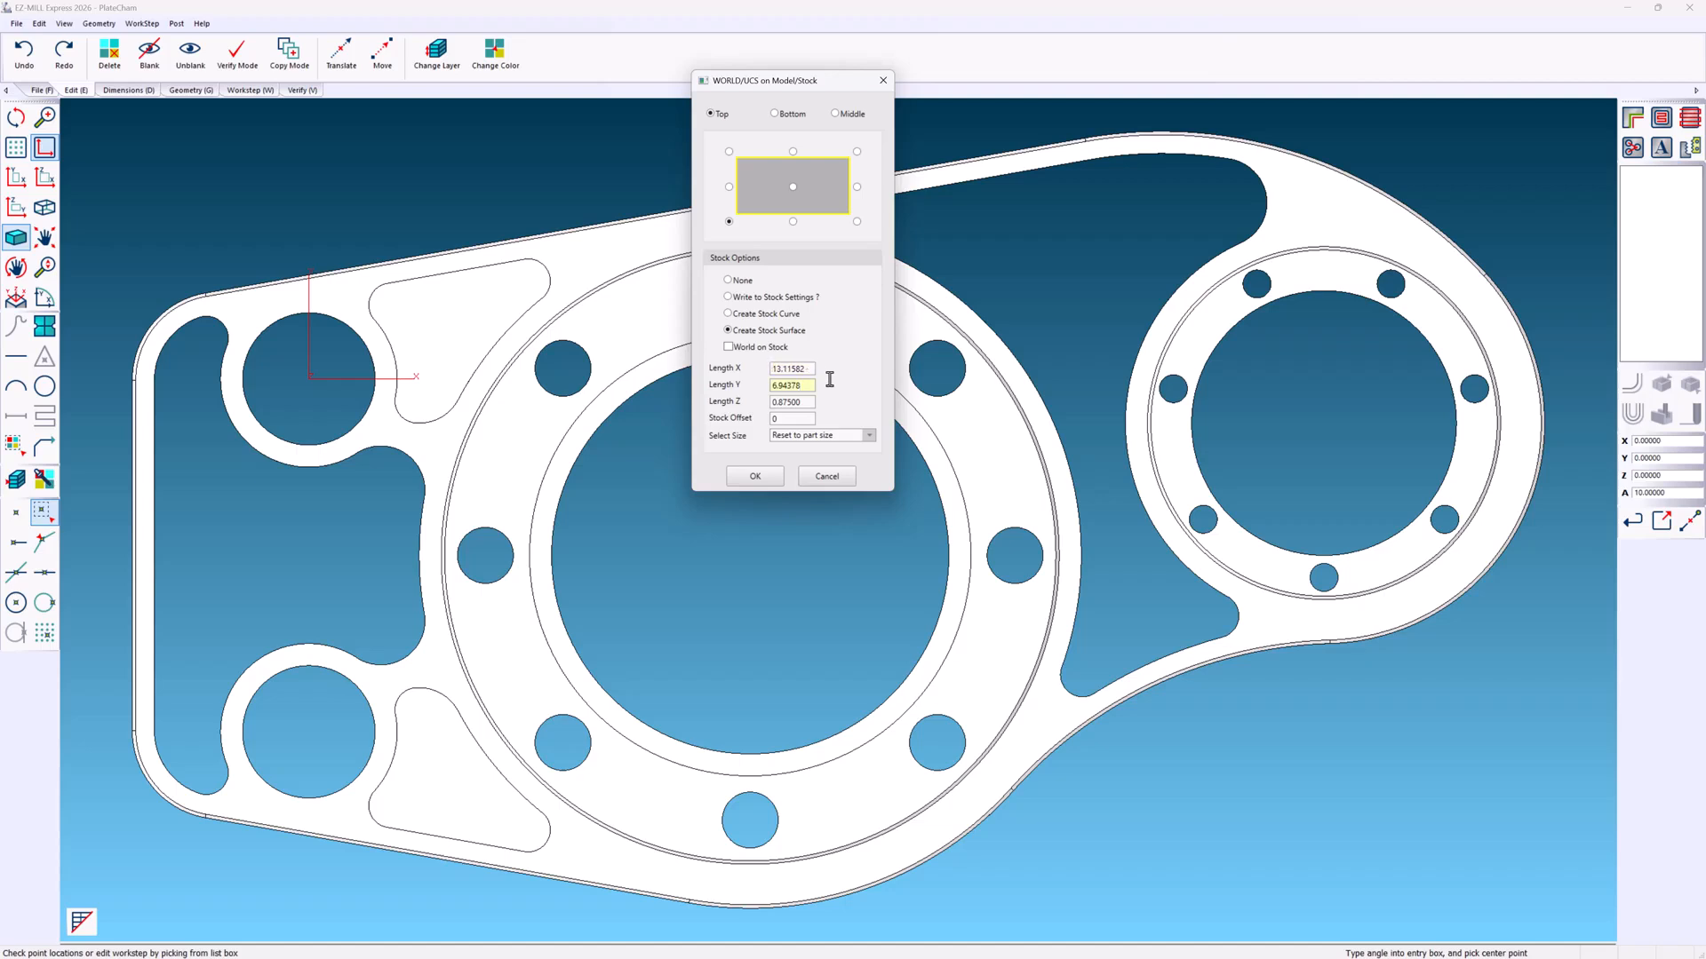
type("+.5")
left_click(798, 419)
left_click(754, 476)
- Delete the stock surface around the plate and start a new curve named stockcrv
left_click(109, 53)
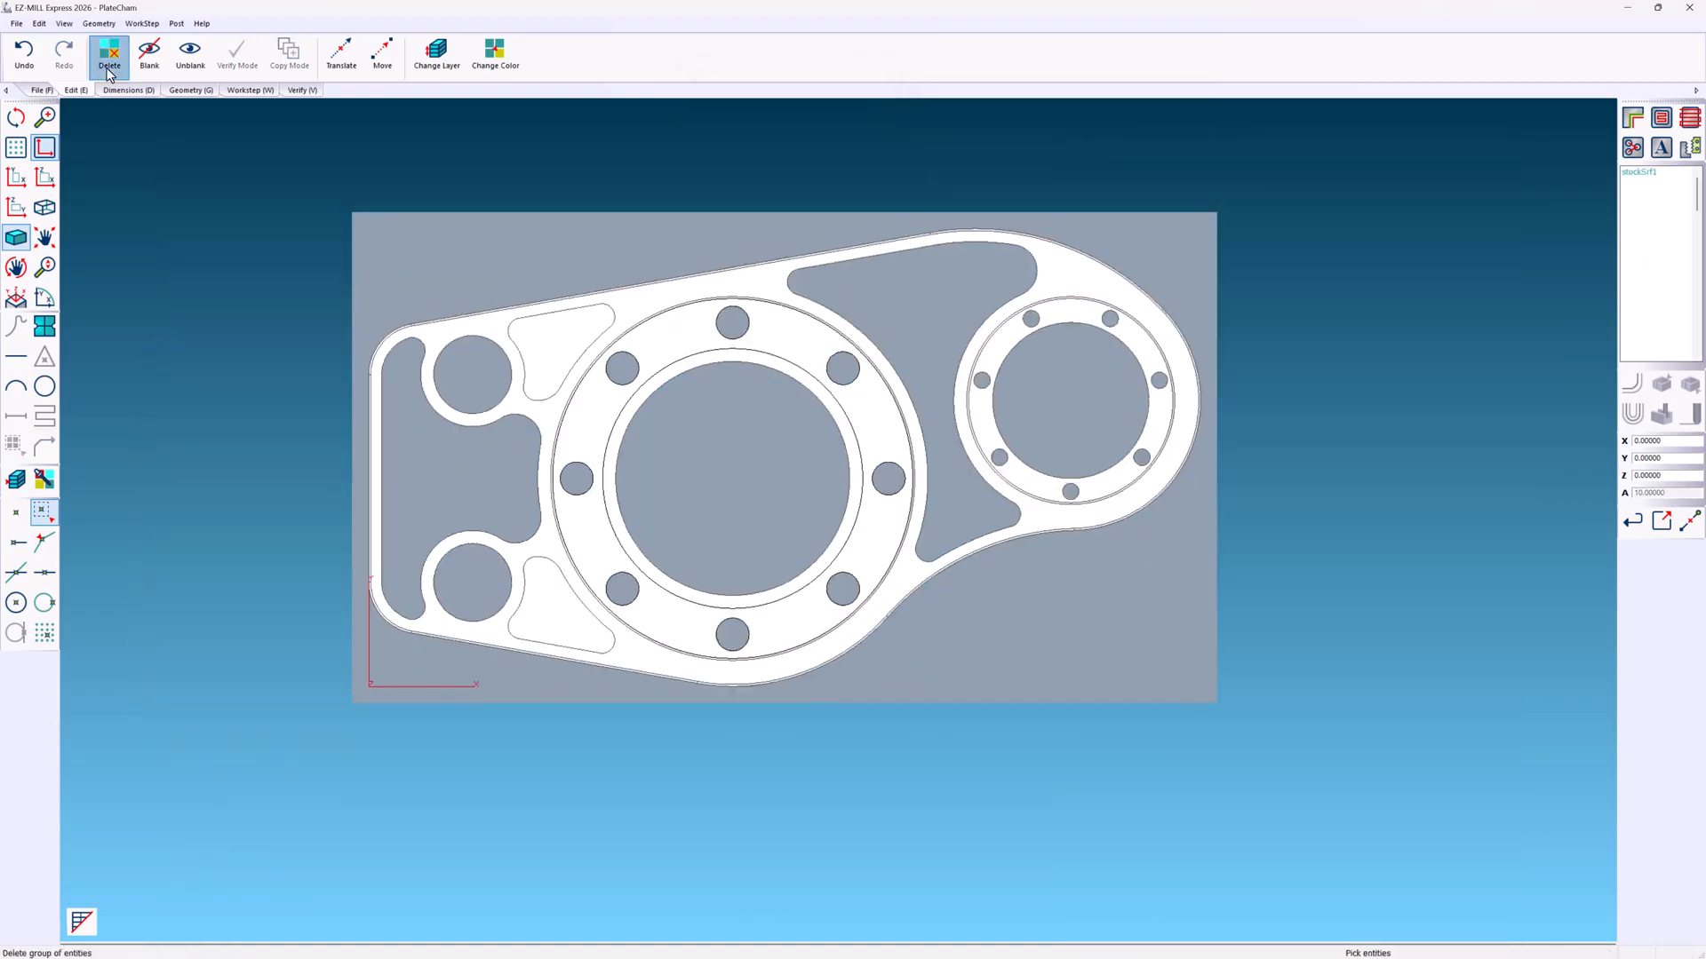
left_click(143, 23)
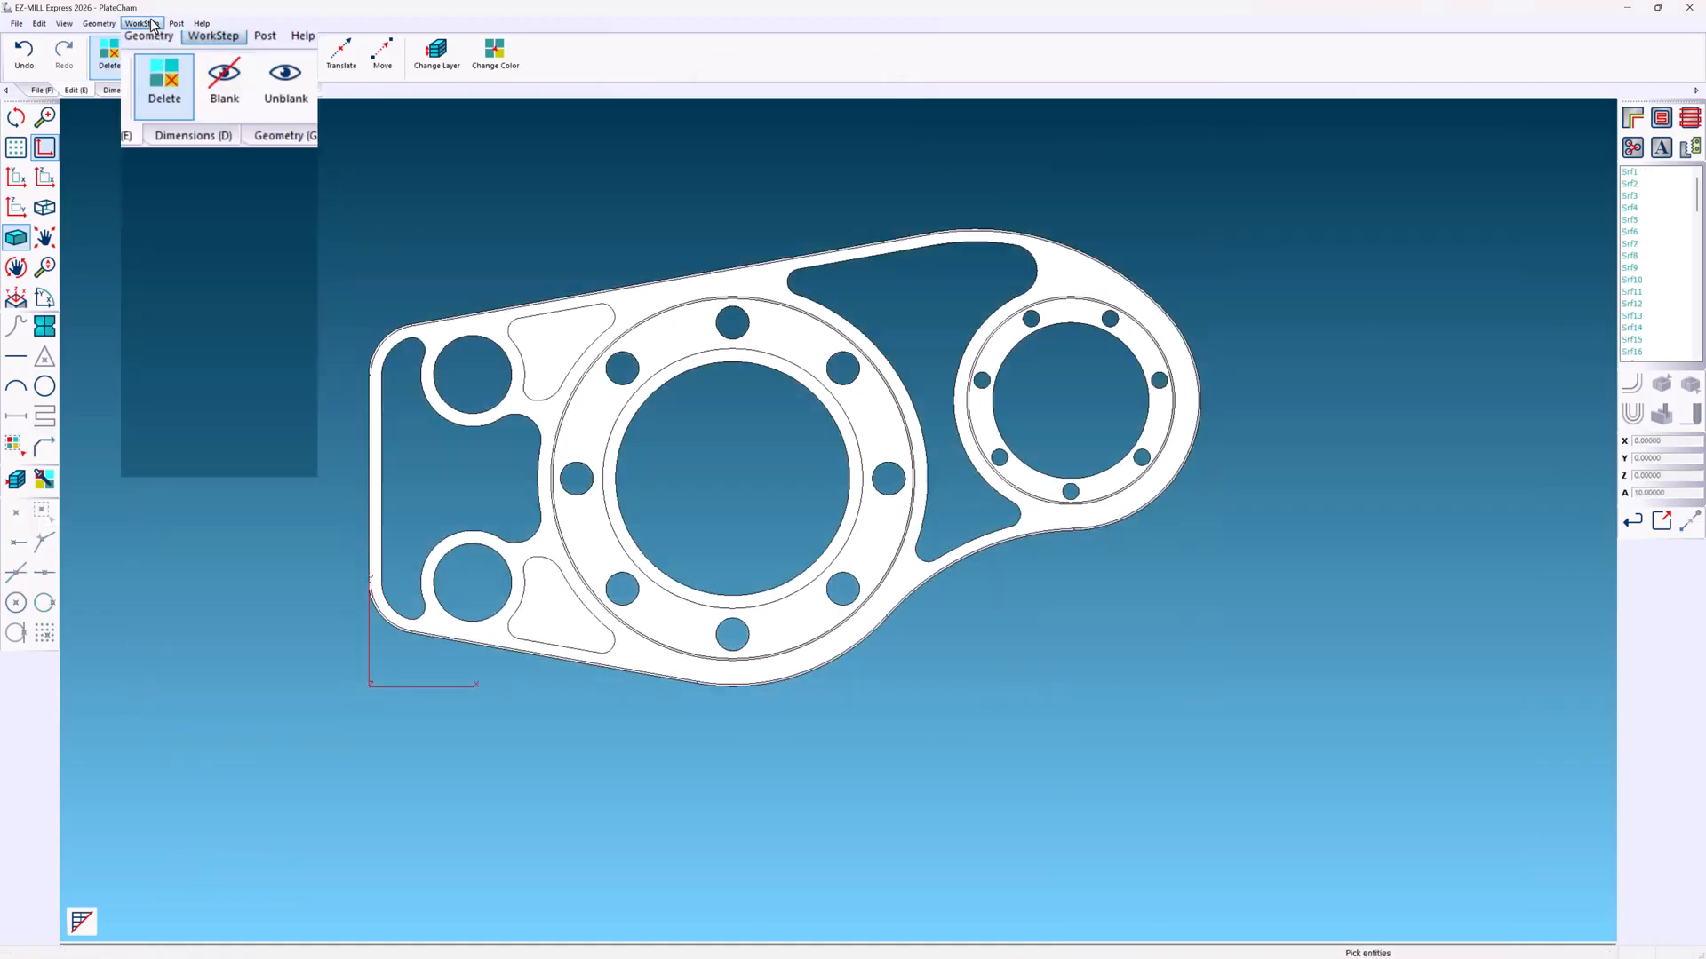
left_click(139, 101)
type("stockcrv")
left_click(212, 286)
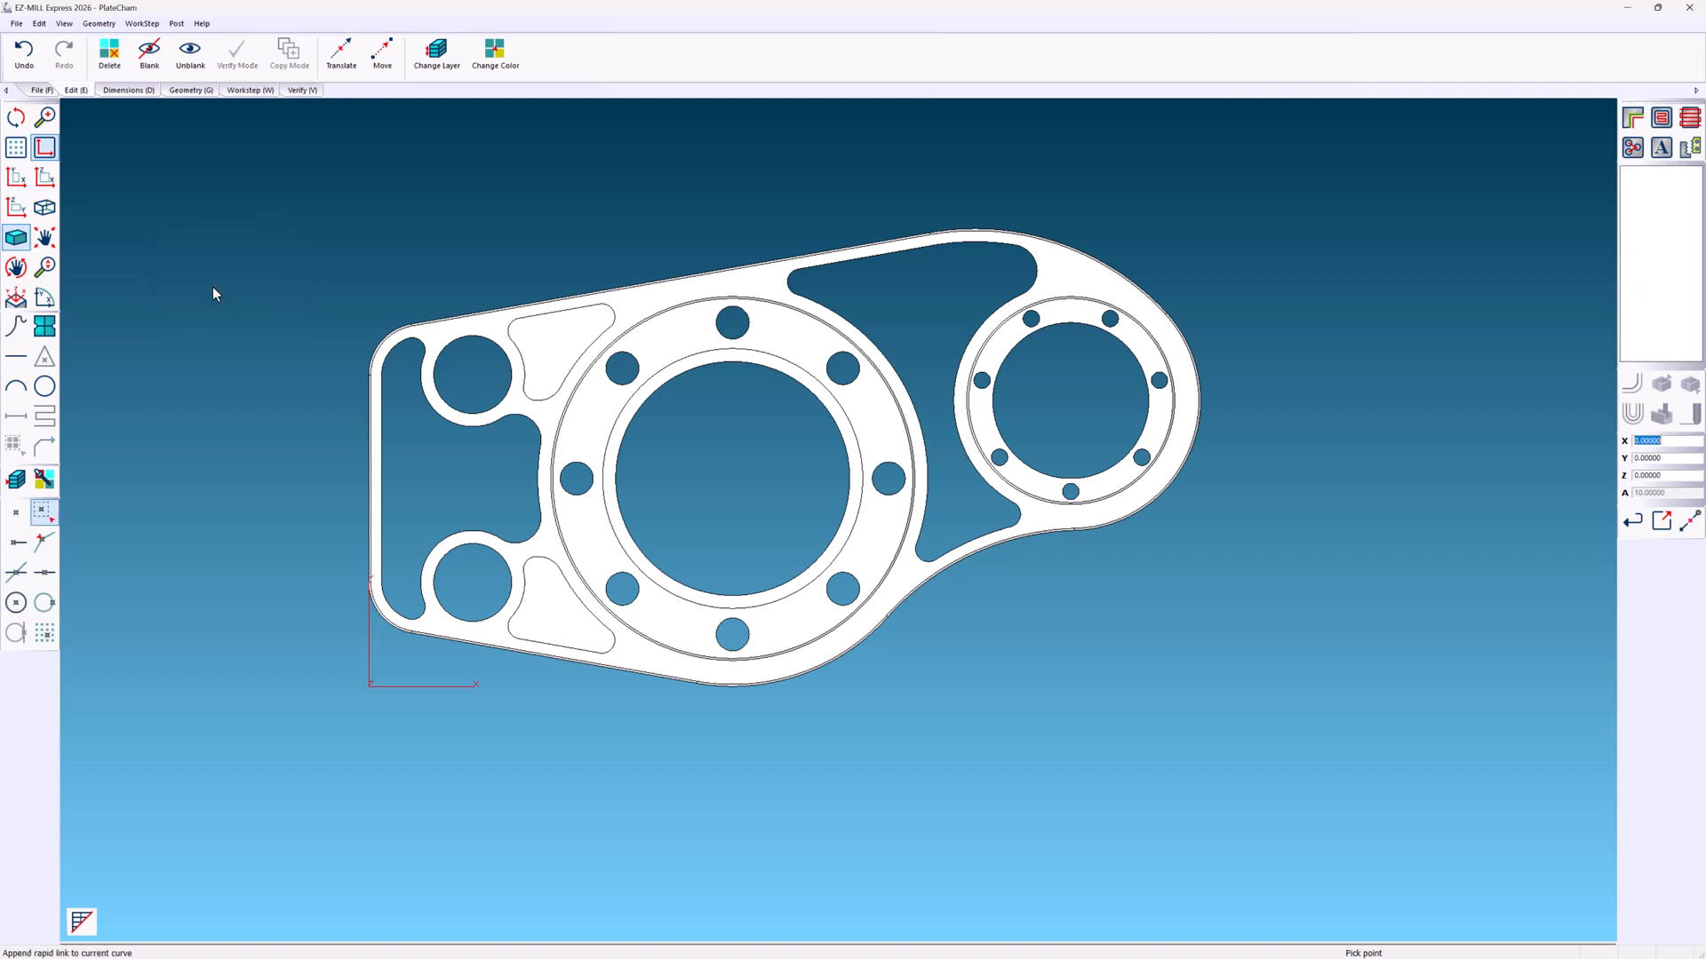
- Draw a closed six-sided curve of straight, grid-snapped lines around the plate, about 15 by 9 overall
left_click(561, 55)
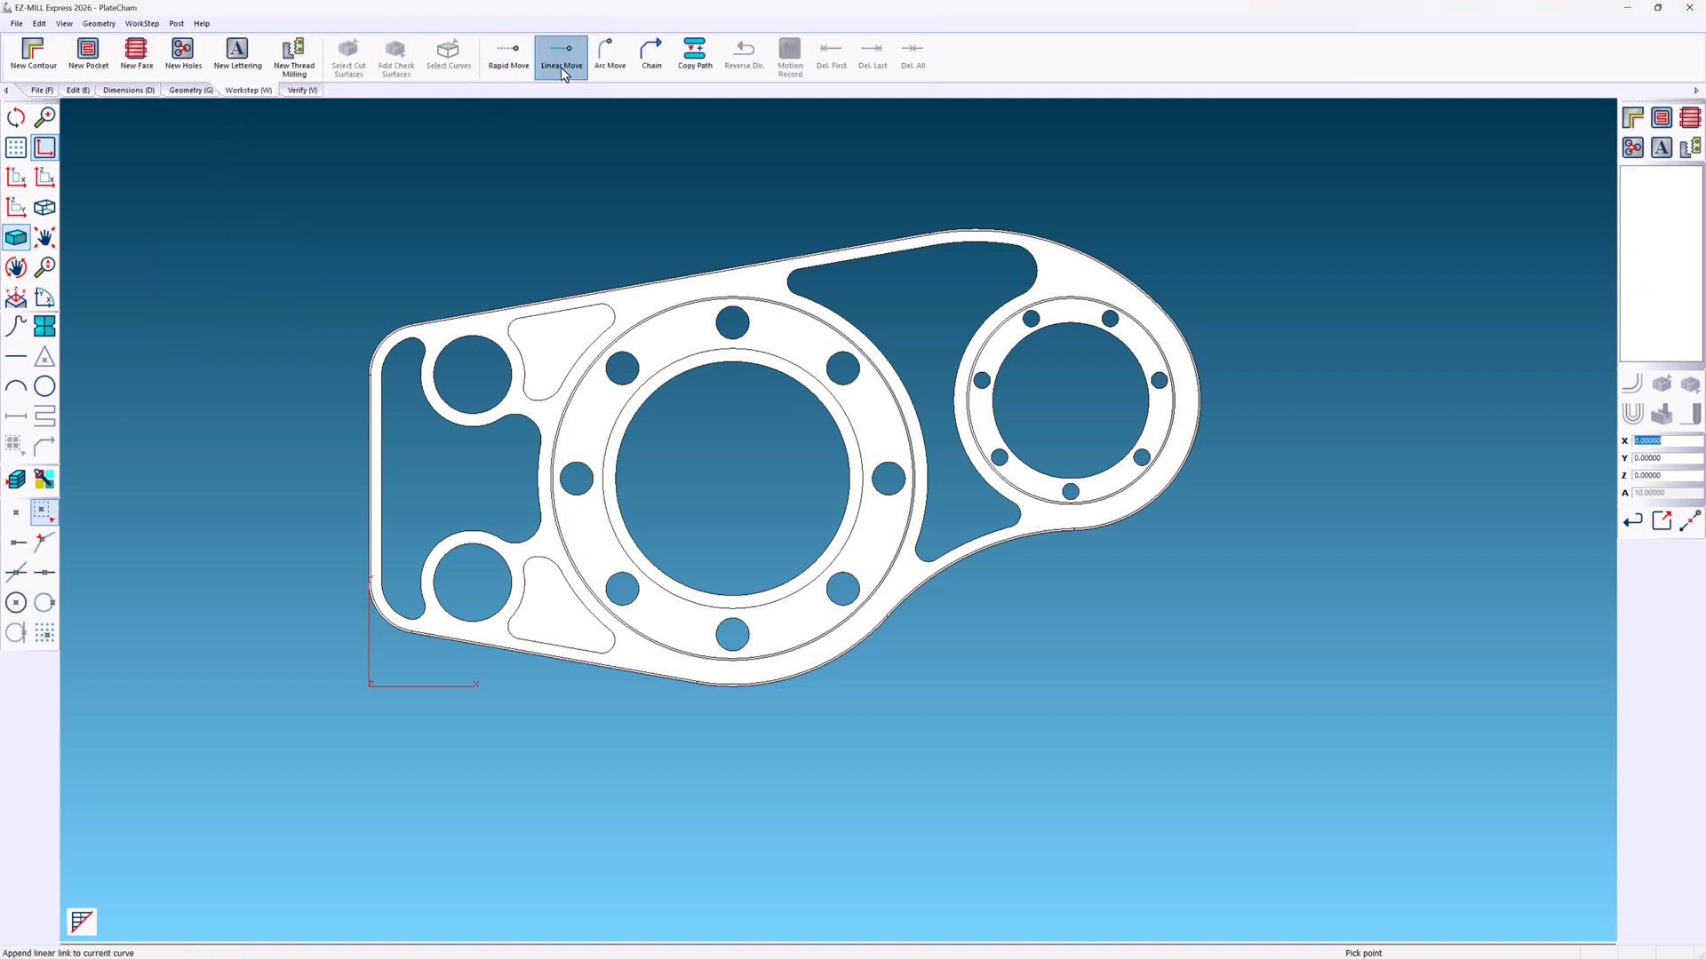
left_click(44, 633)
left_click(302, 299)
left_click(1054, 167)
left_click(1291, 290)
left_click(1292, 488)
left_click(935, 729)
left_click(303, 754)
left_click(302, 293)
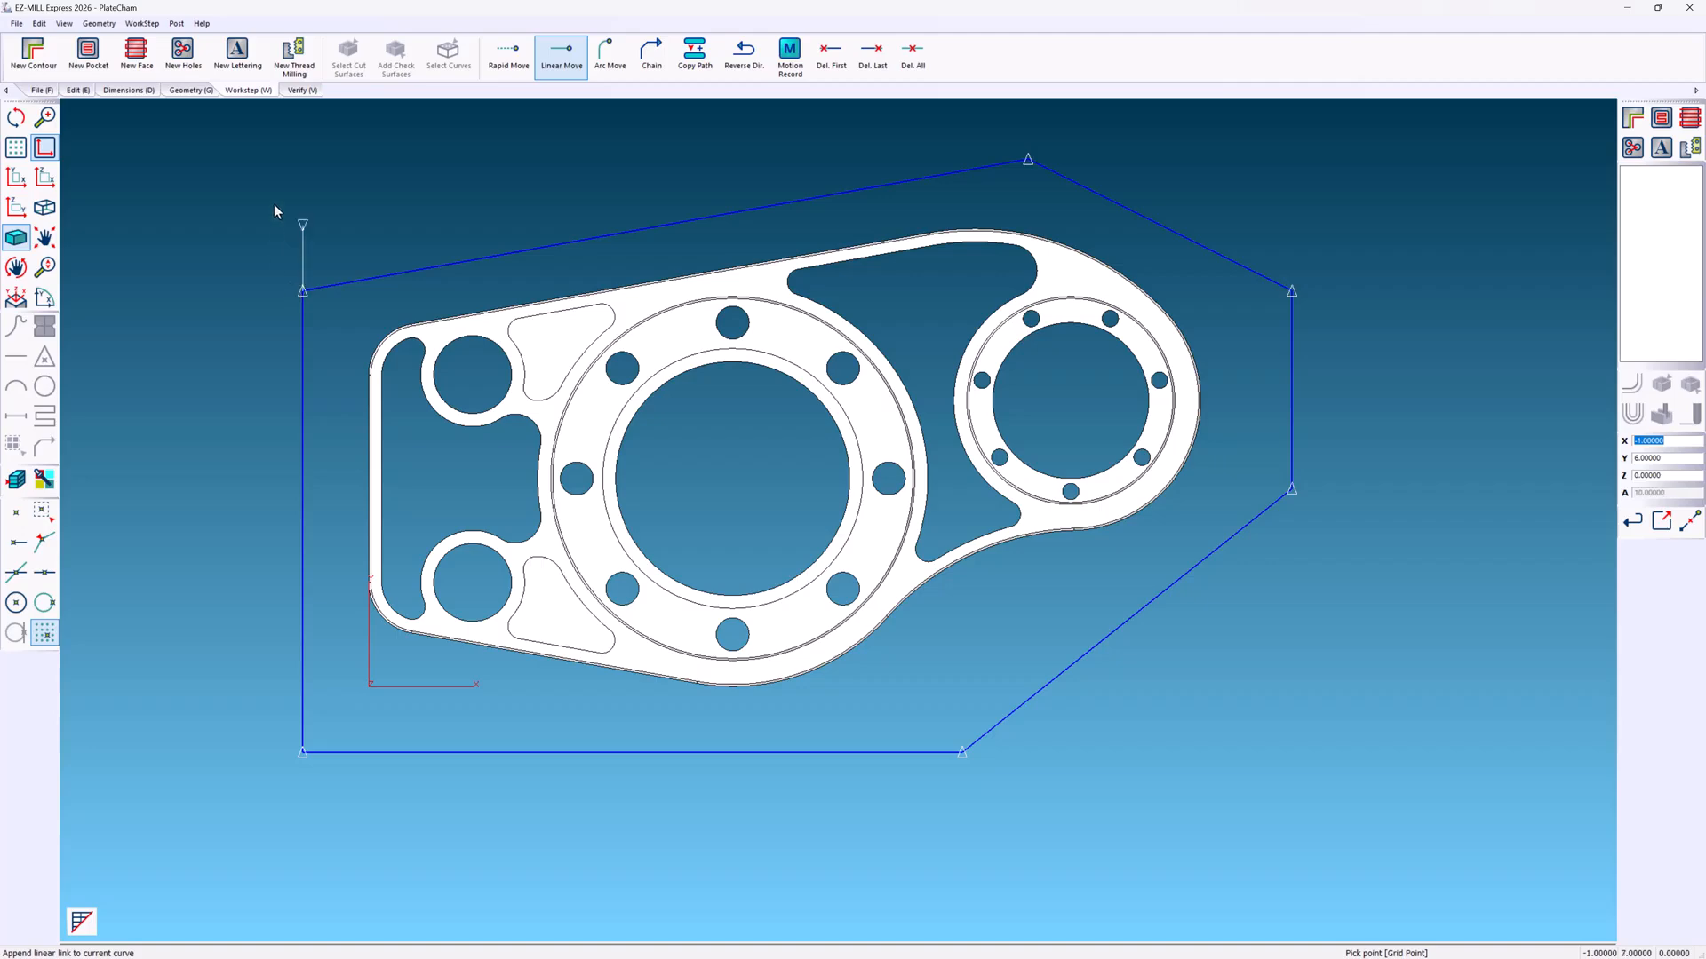
- Create a pocket workstep named Pocket1 and select the six-sided curve around the plate for it
left_click(89, 55)
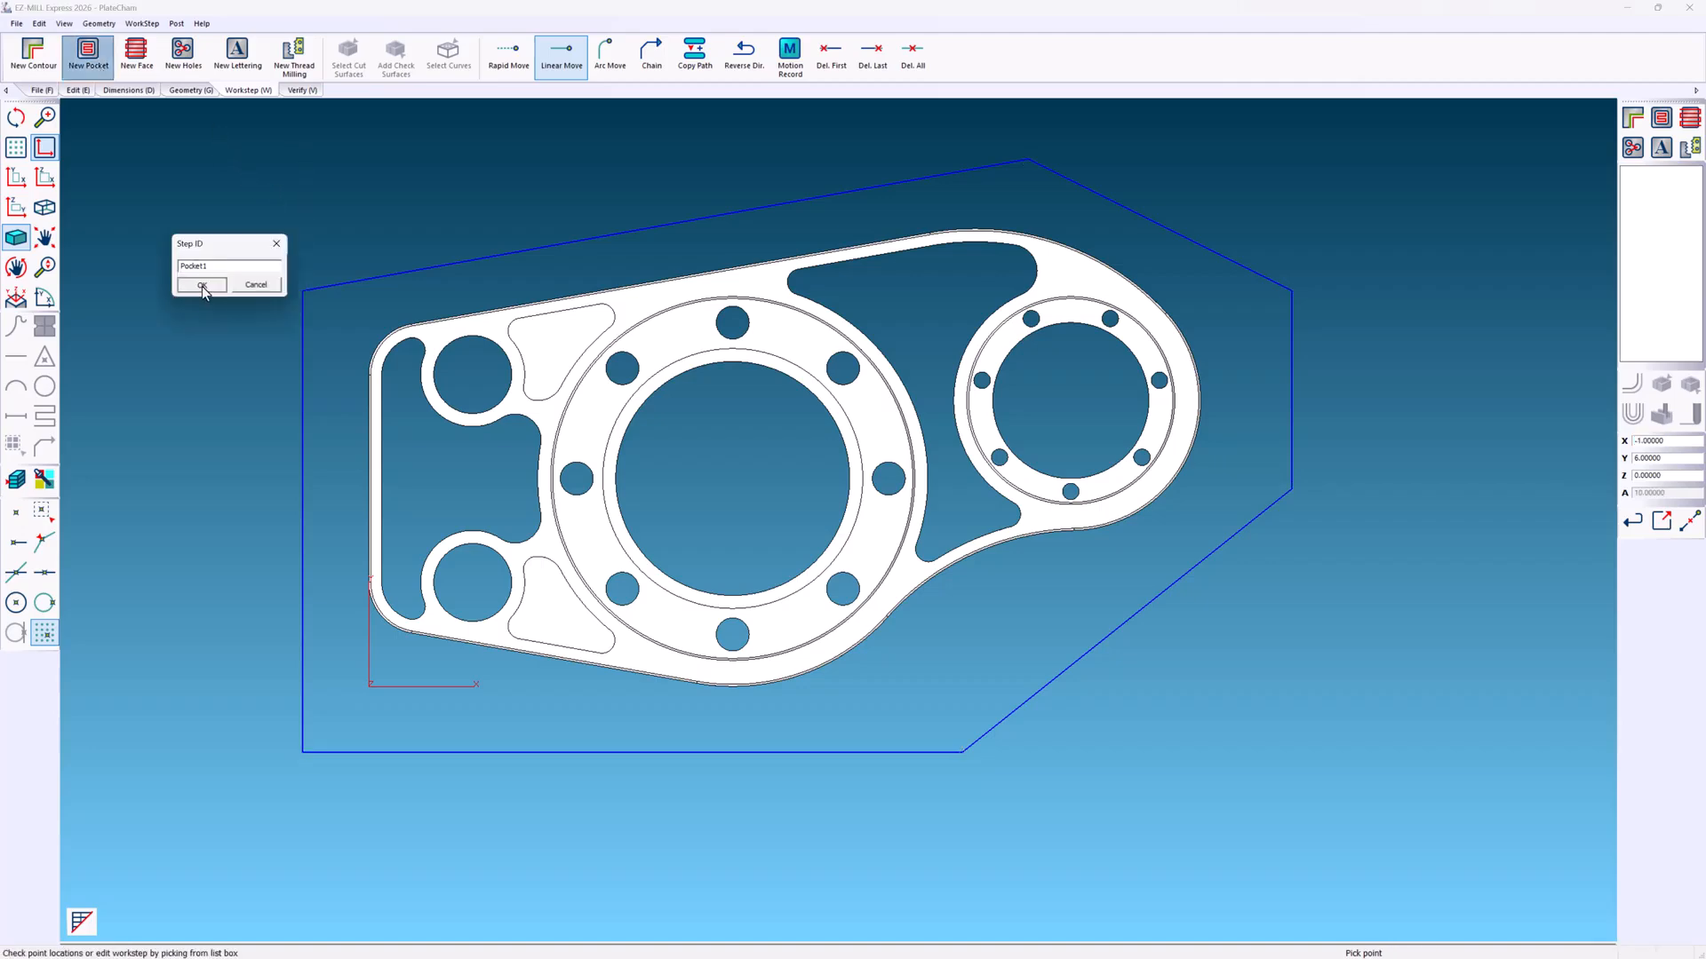
left_click(201, 285)
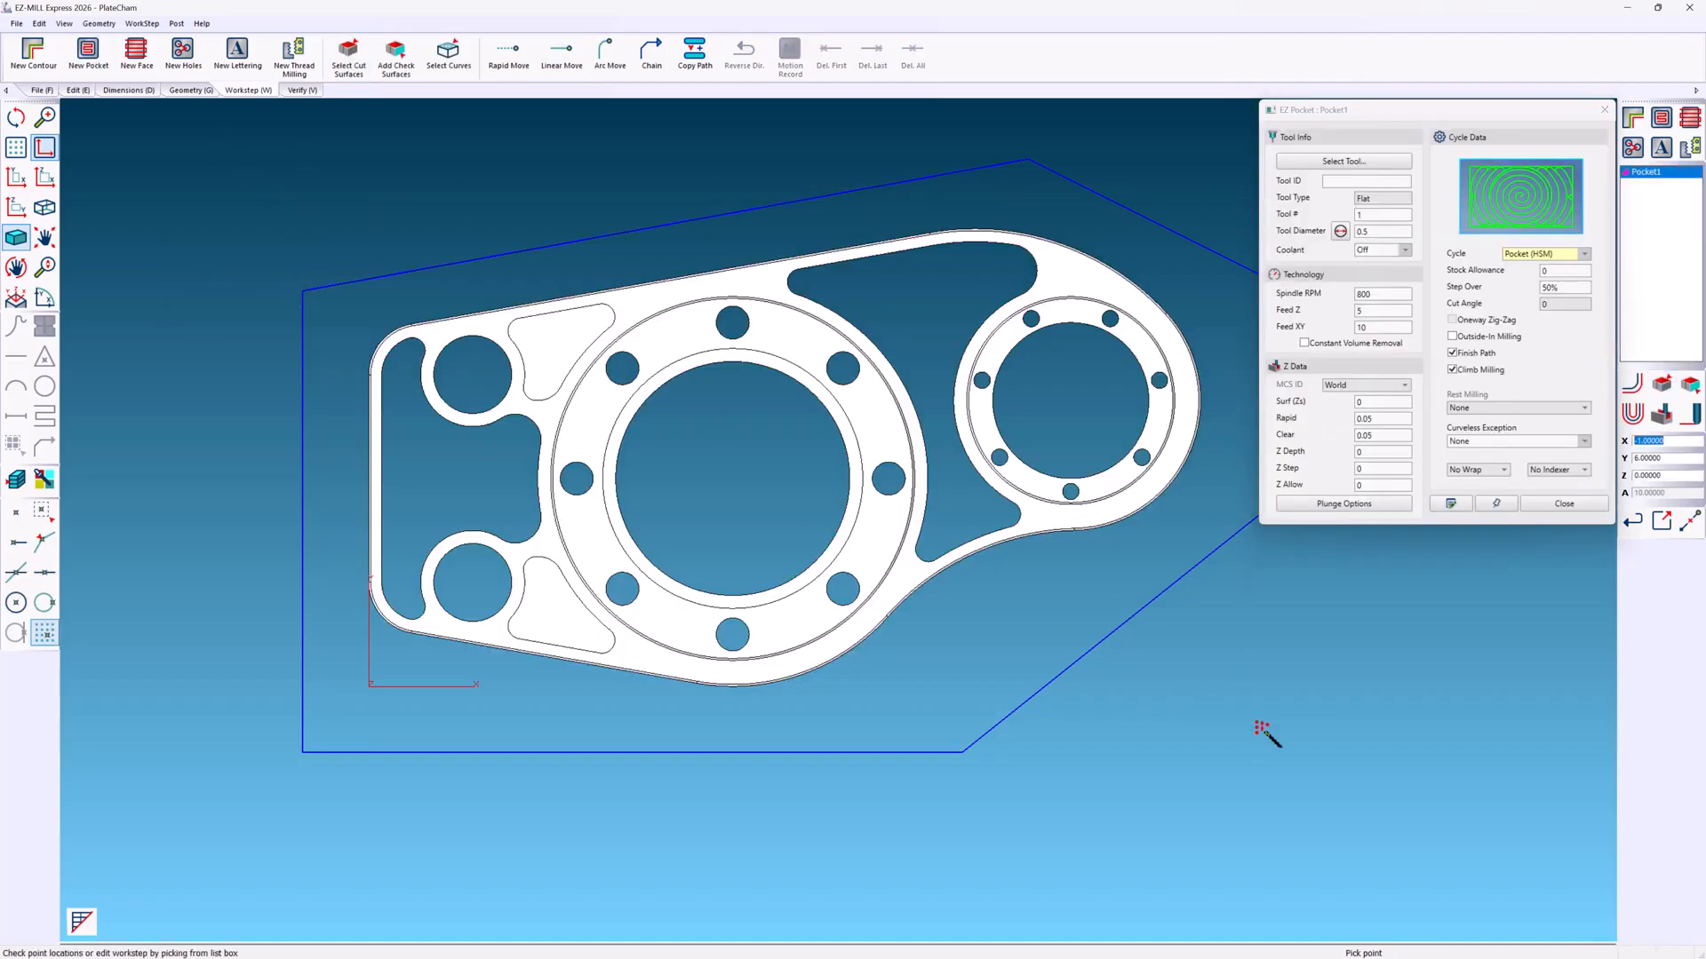
left_click(142, 23)
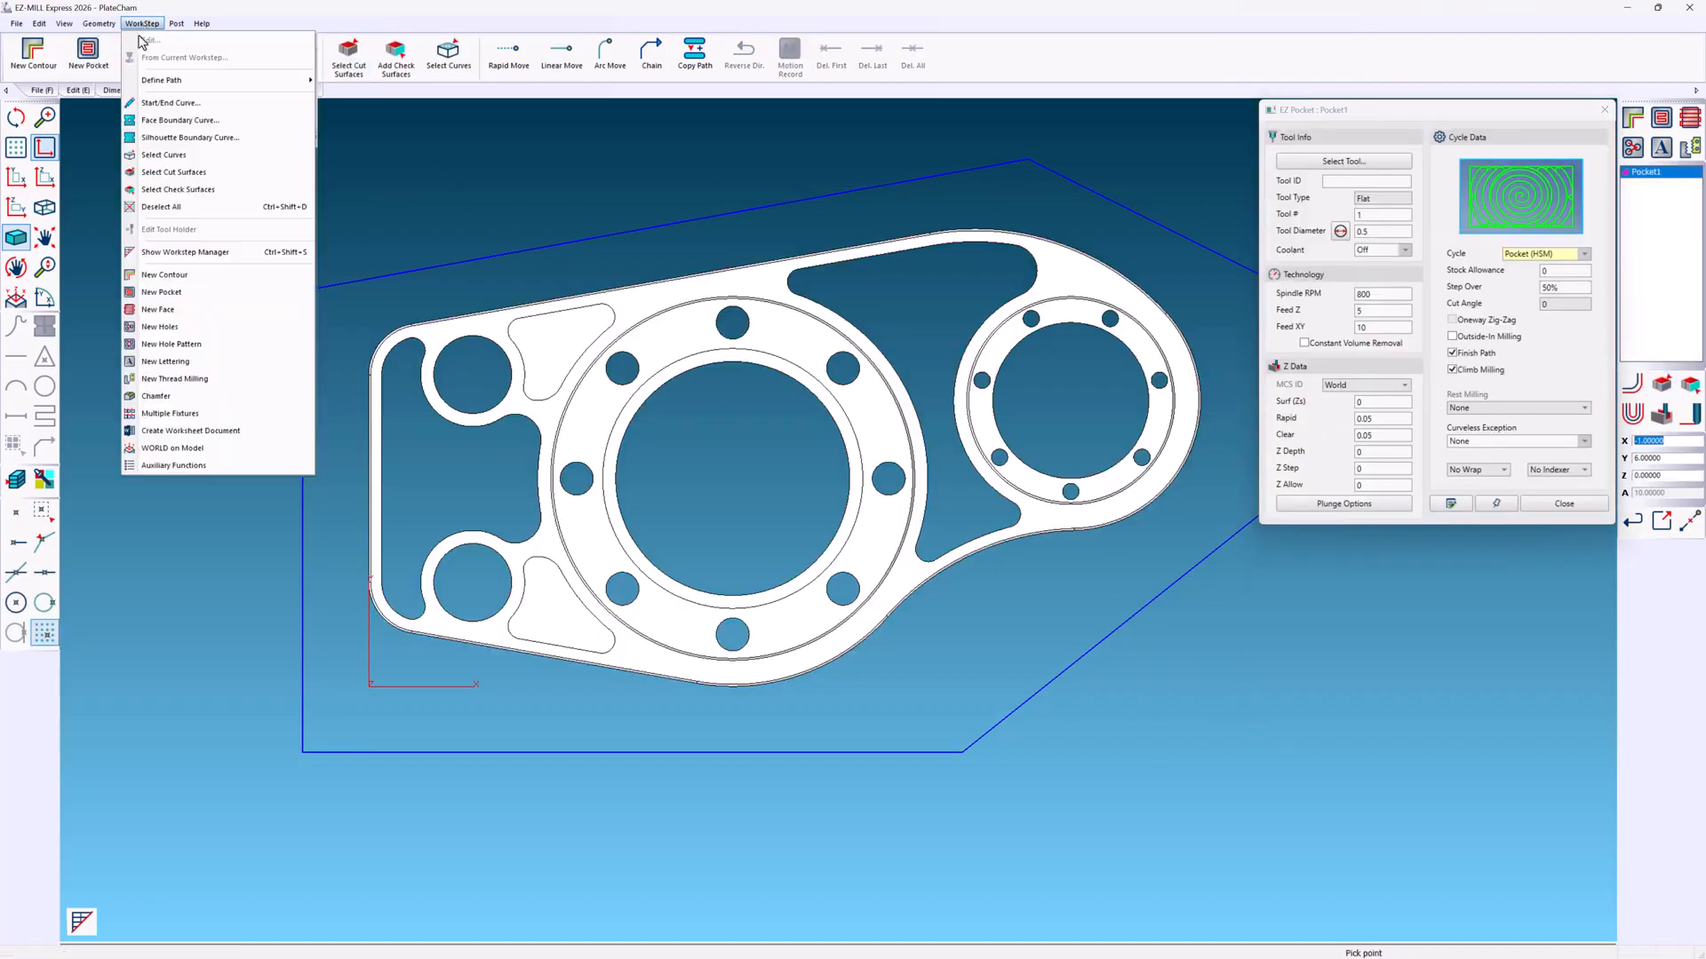
left_click(134, 158)
left_click(318, 287)
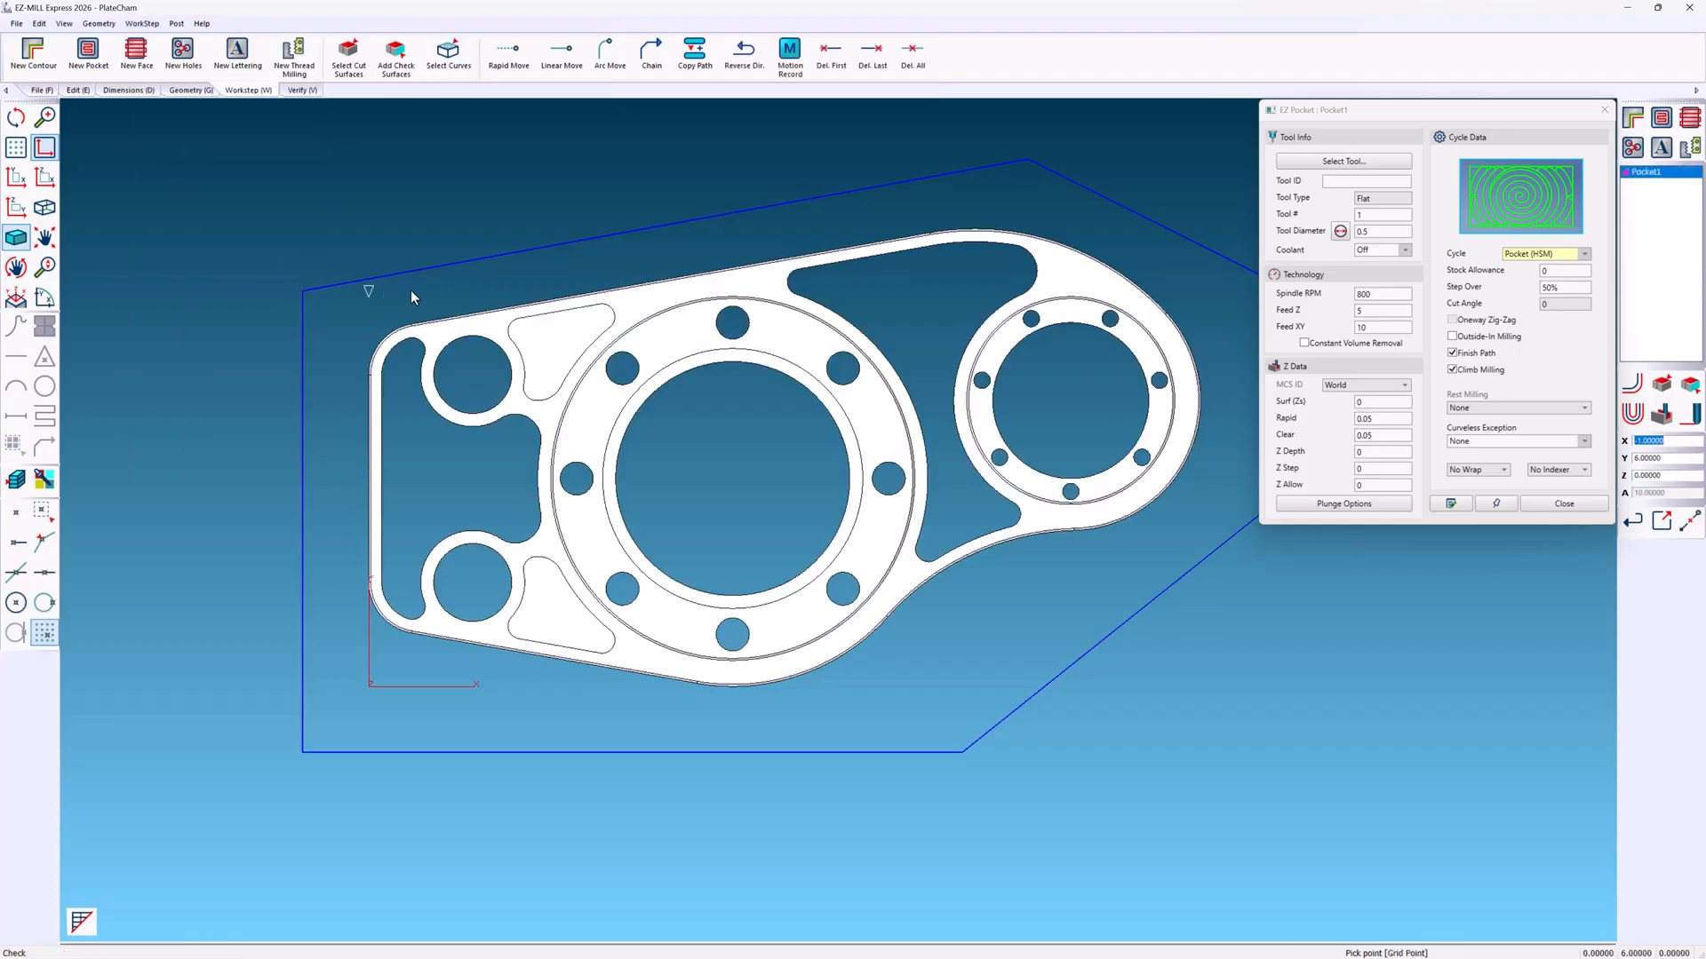
- Enable Face Milling in the cycle data of Pocket1
left_click(1452, 336)
left_click(1458, 504)
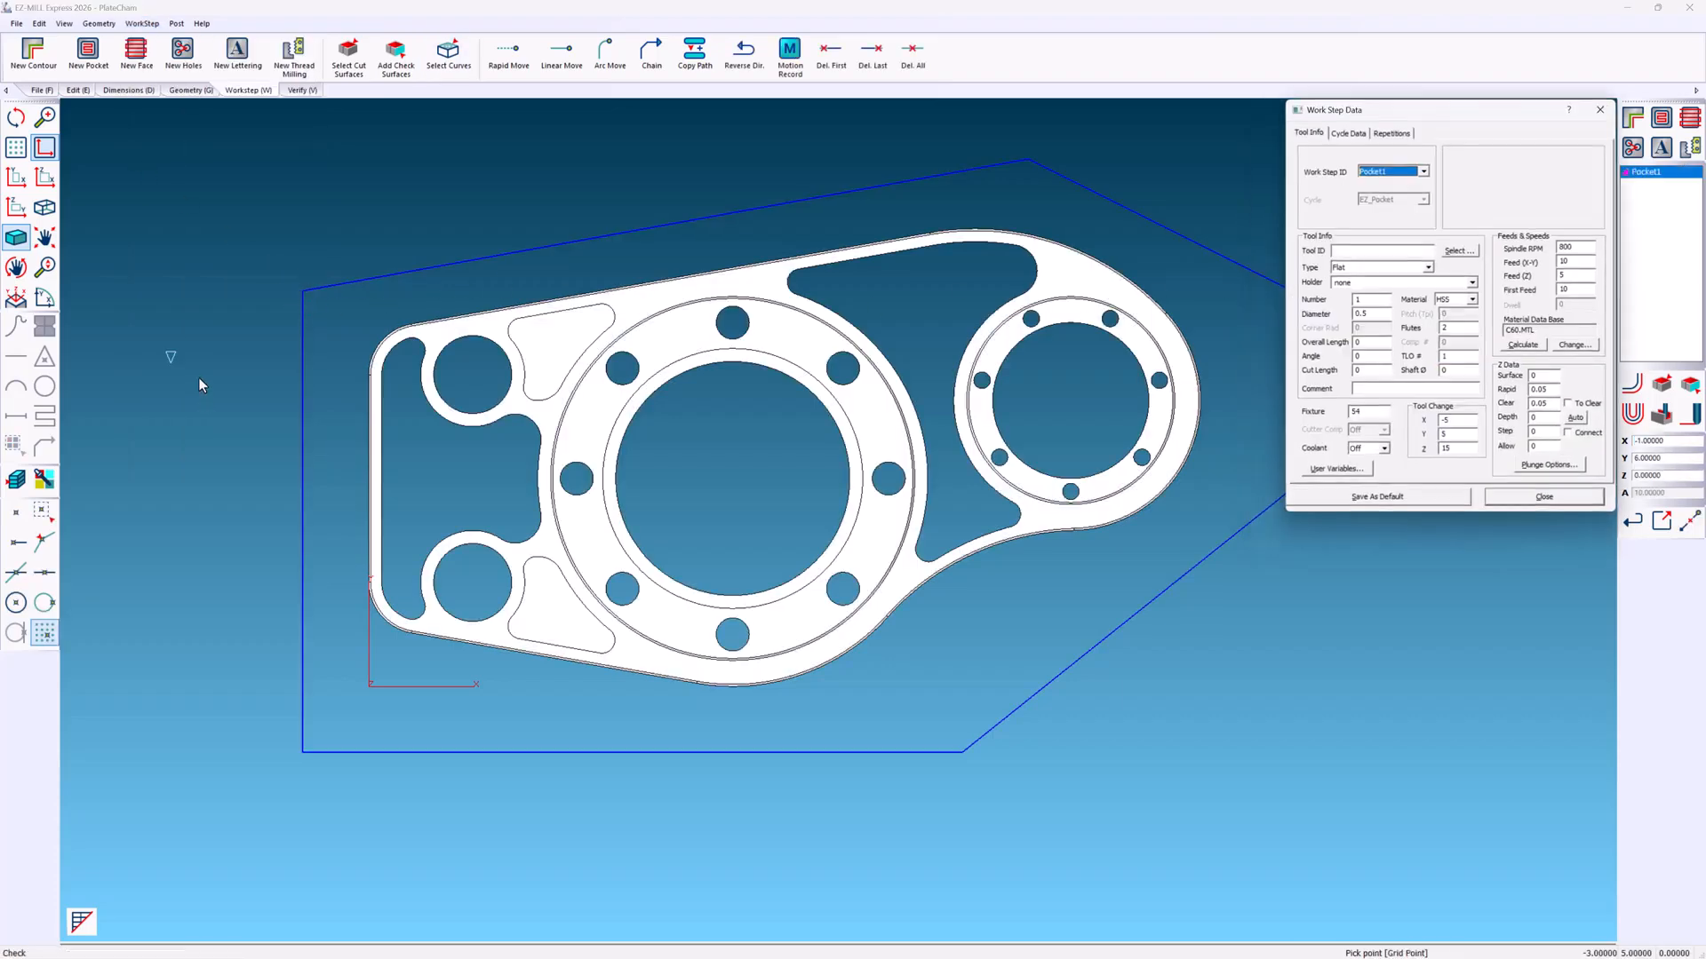
left_click(1347, 133)
left_click(1421, 354)
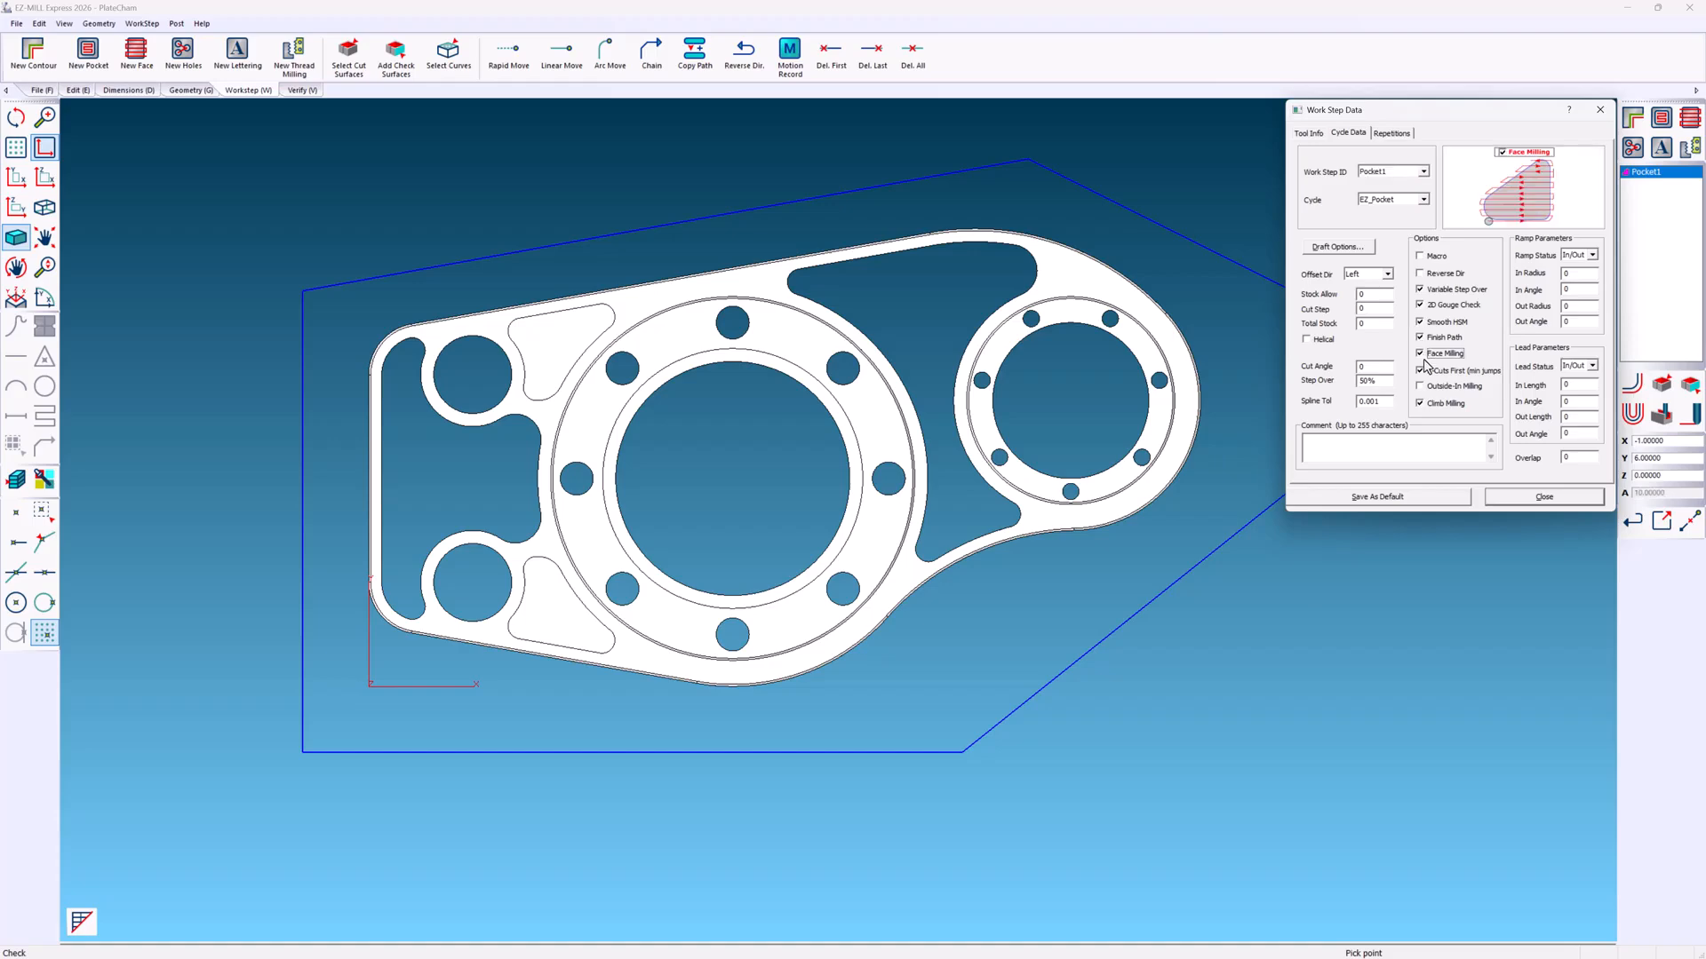
left_click(1544, 497)
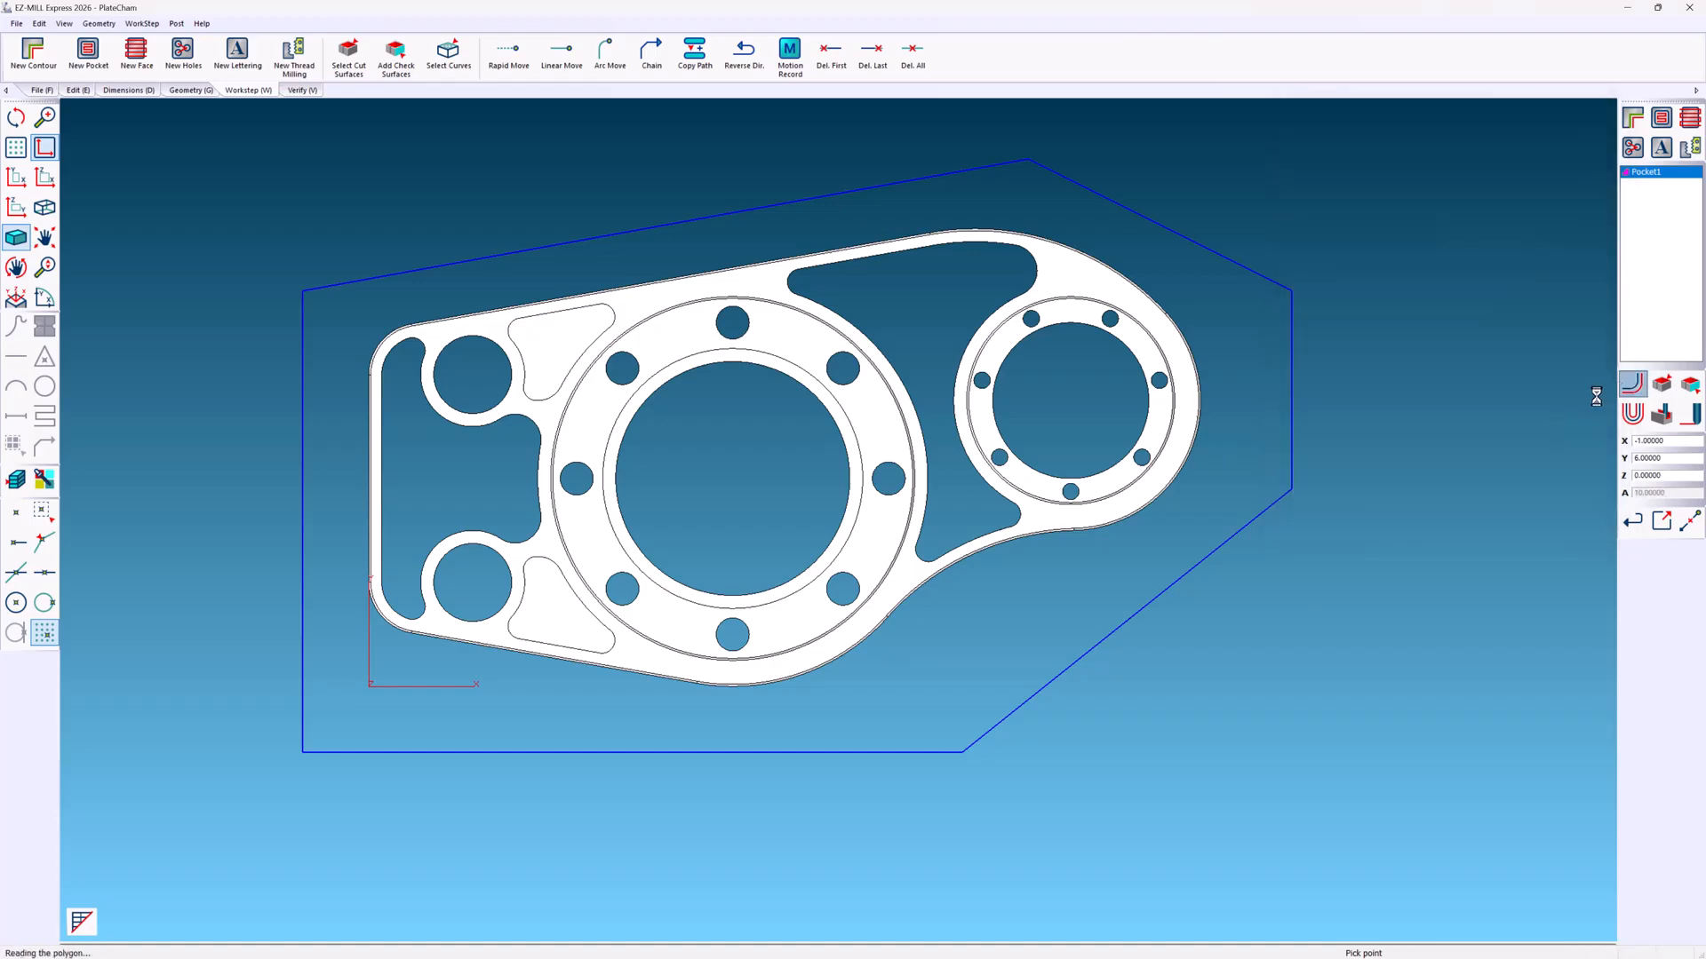
- Run the 3D preview of Pocket1 and examine the simulated cut on the rectangular stock
left_click(302, 90)
left_click(255, 70)
left_click_drag(545, 244, 495, 208)
- Set the simulation stock type to Custom Stock and run the 3D preview again
left_click(211, 58)
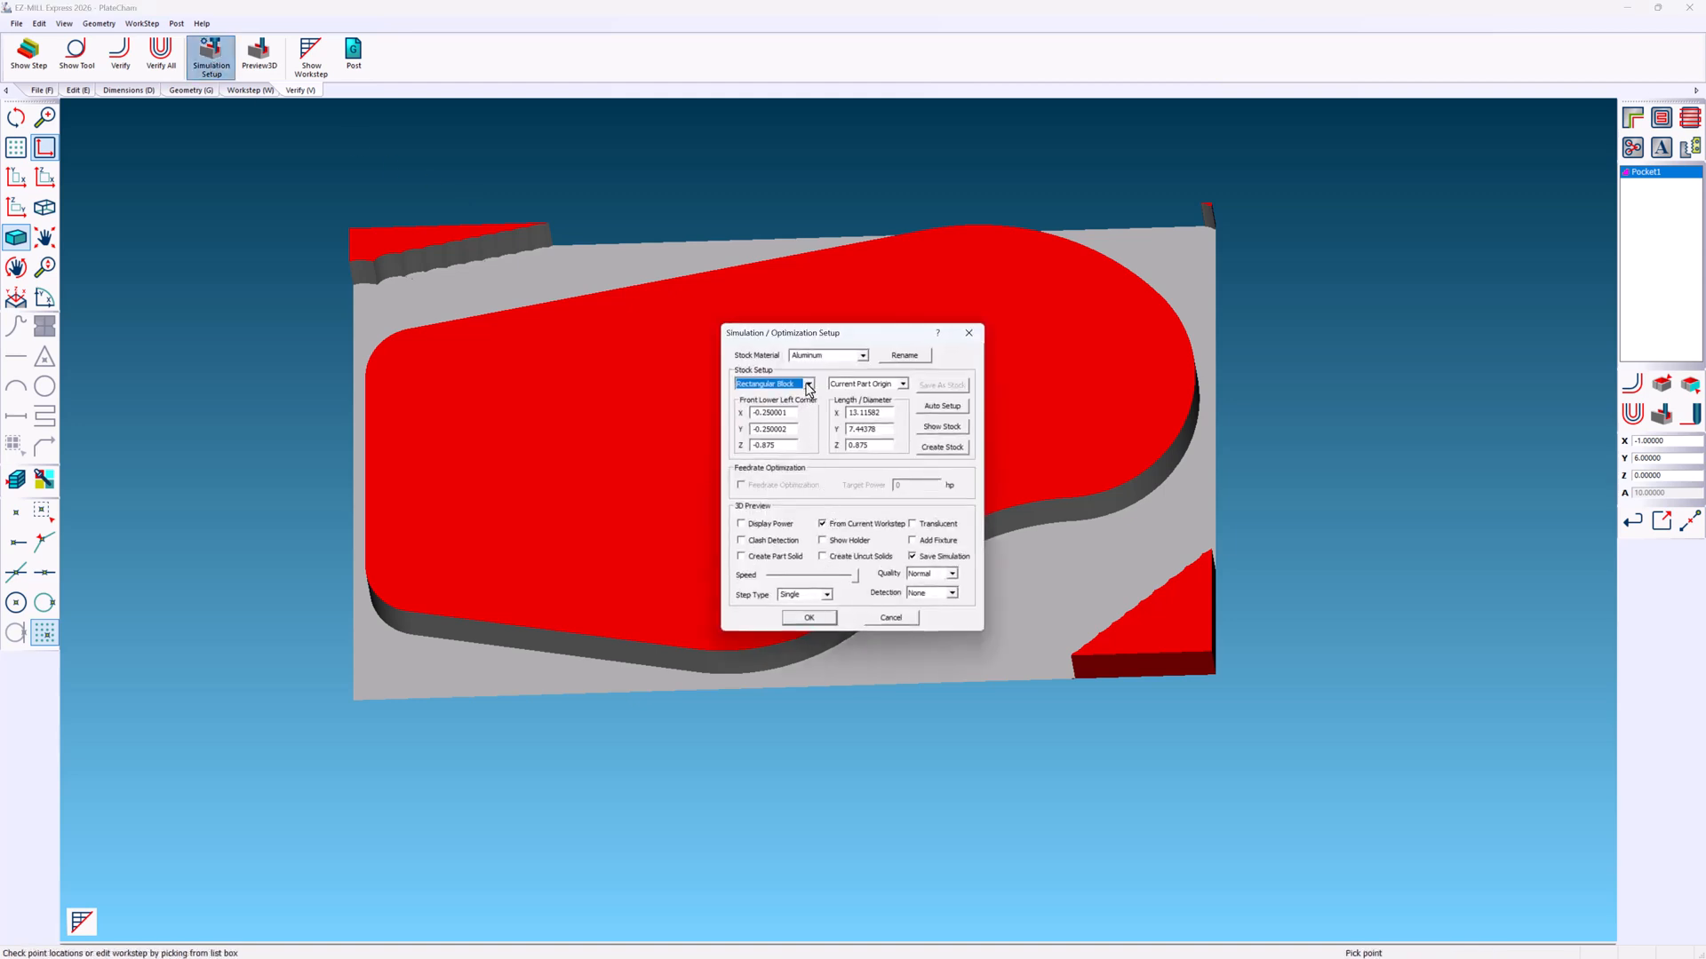
left_click(808, 383)
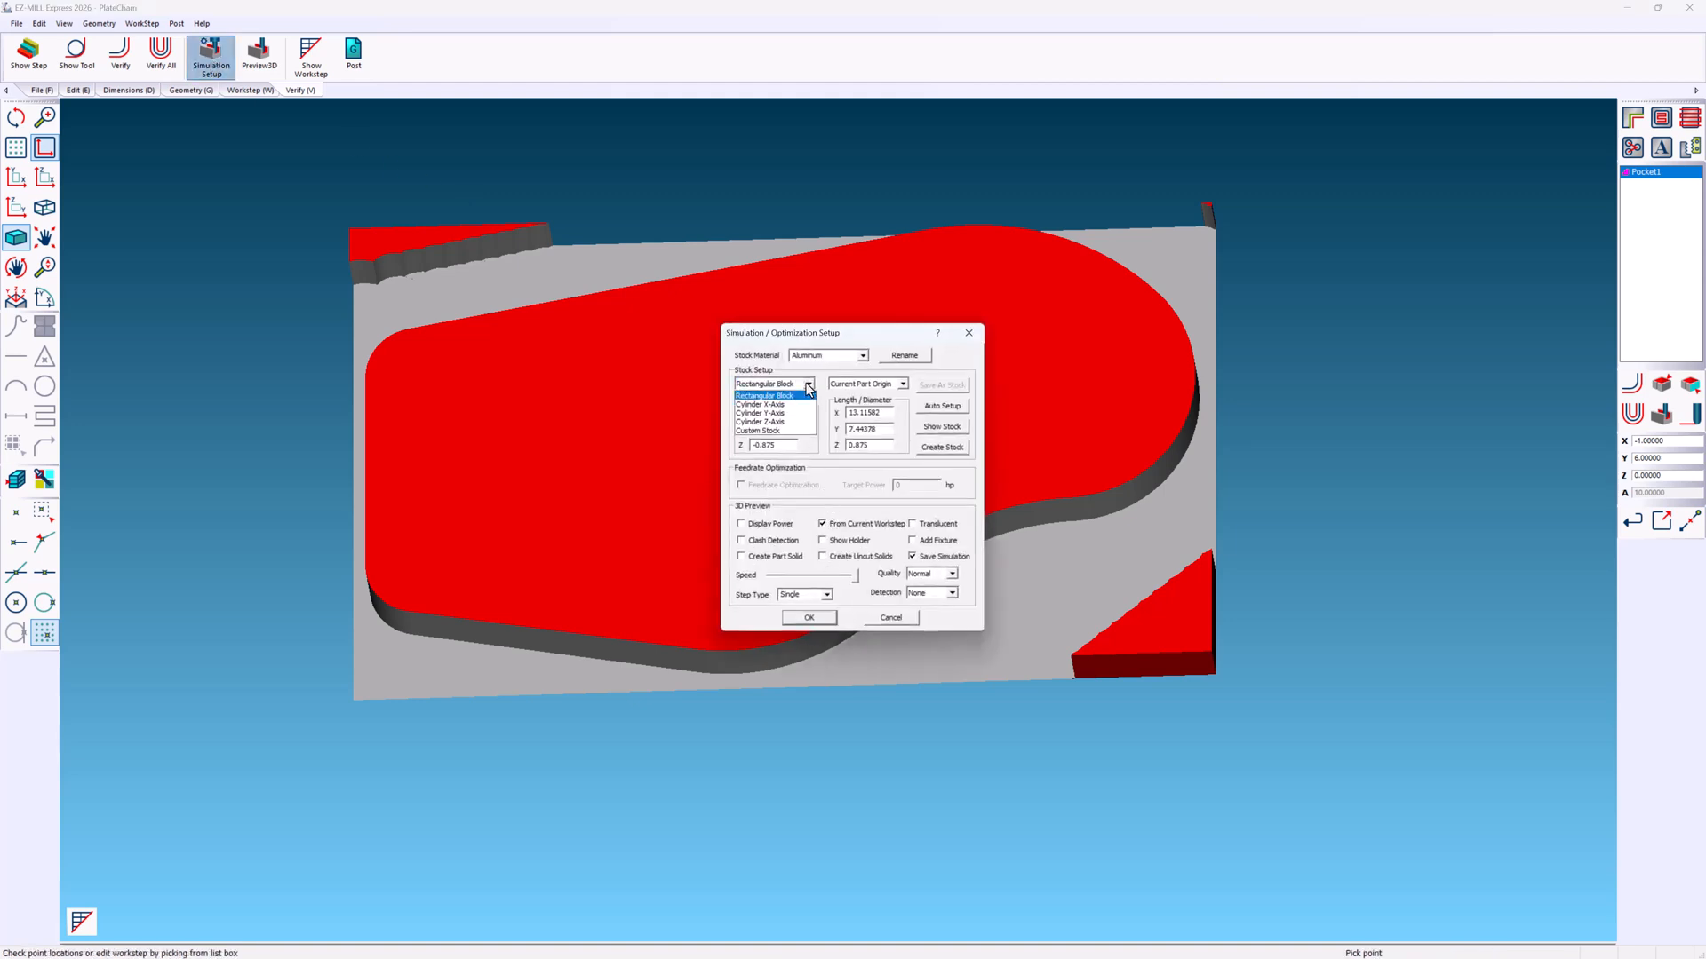
left_click(802, 431)
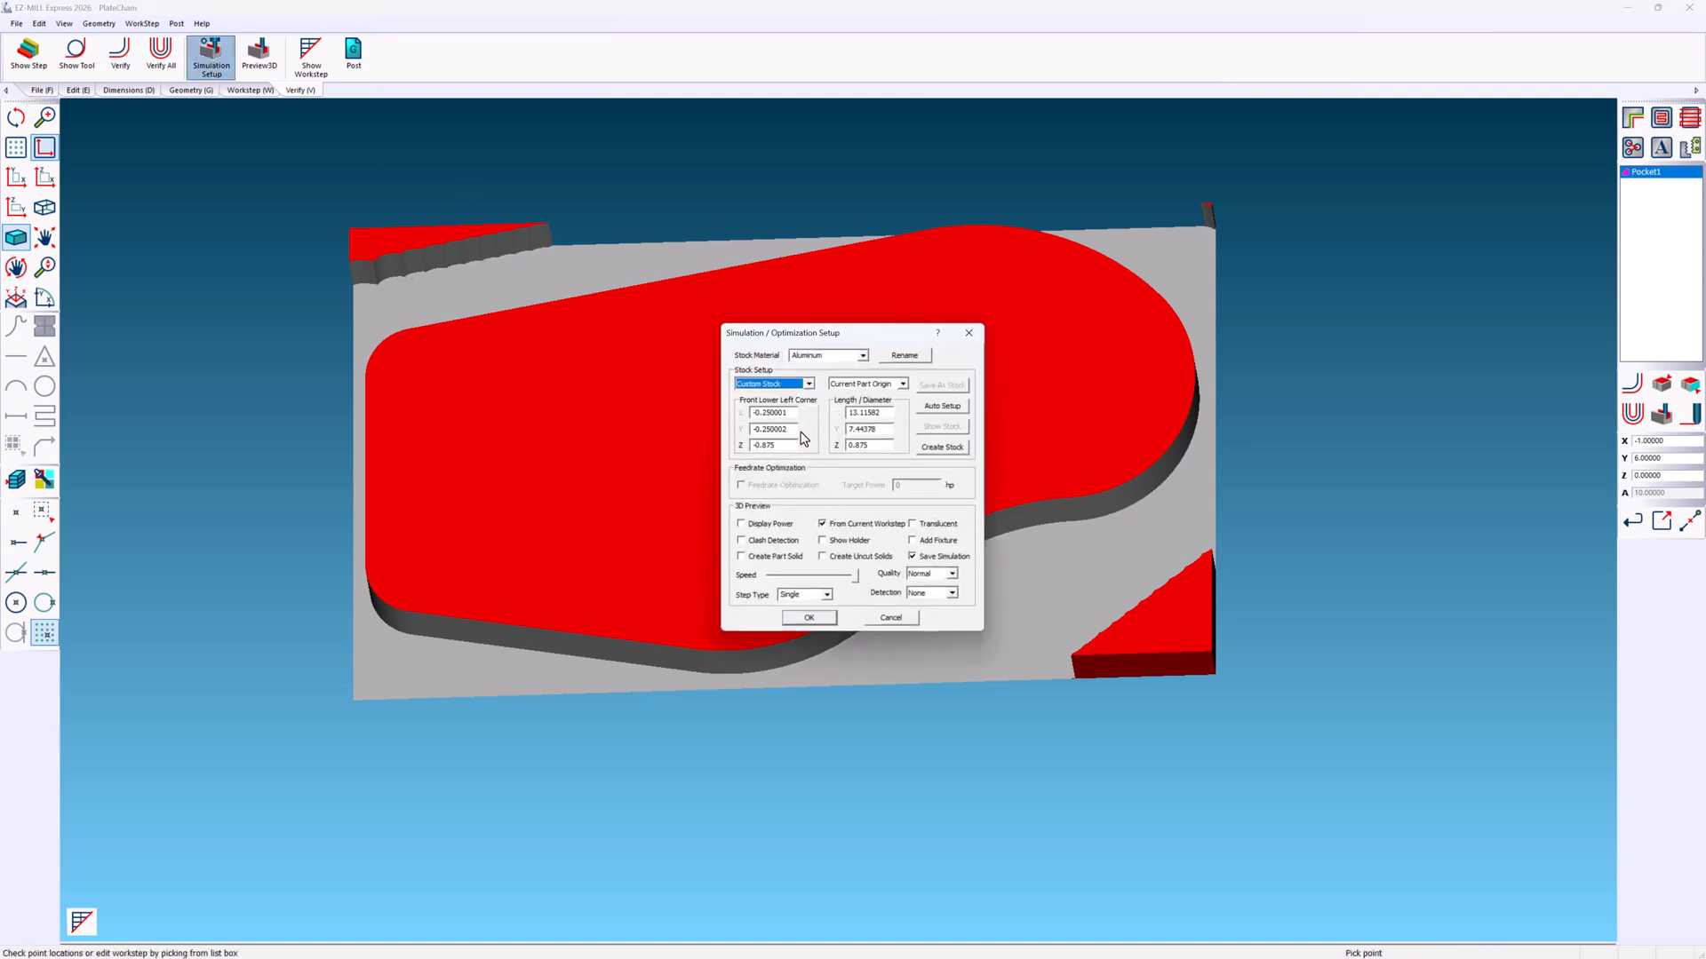
left_click(809, 617)
left_click(267, 61)
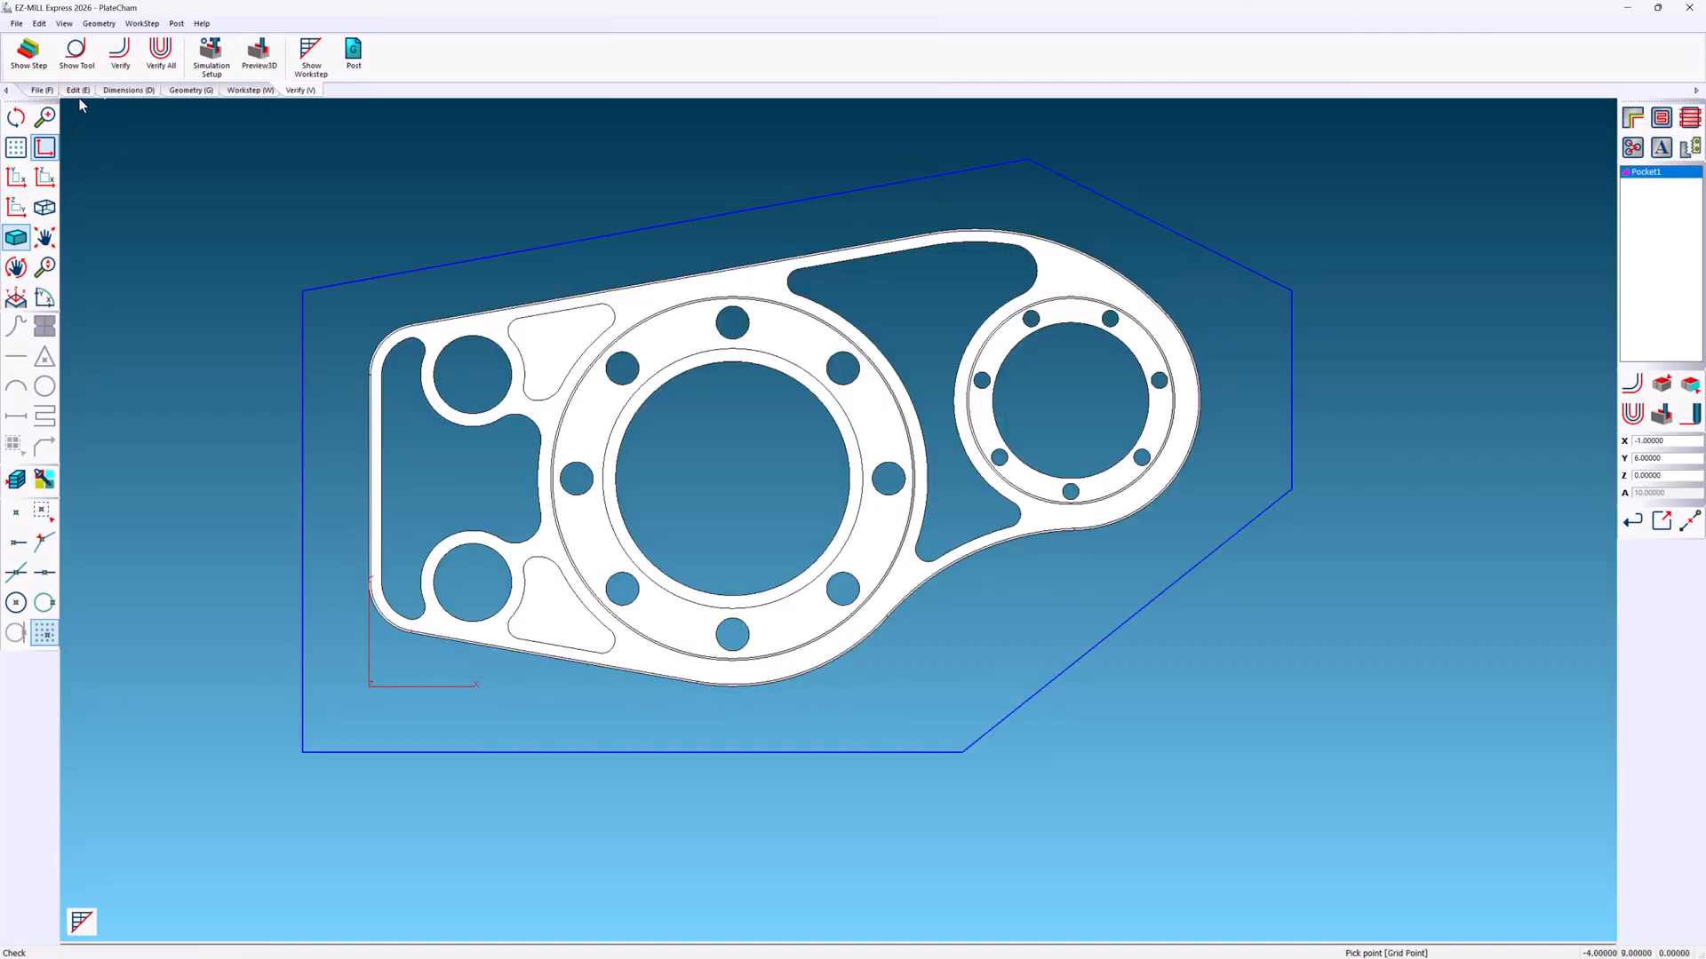
- Delete Pocket1 together with its six-sided curve around the plate
left_click(76, 91)
left_click(109, 54)
left_click(301, 302)
- Set the simulation stock to Rectangular Block, size it automatically to the part and show the stock outline
left_click(287, 90)
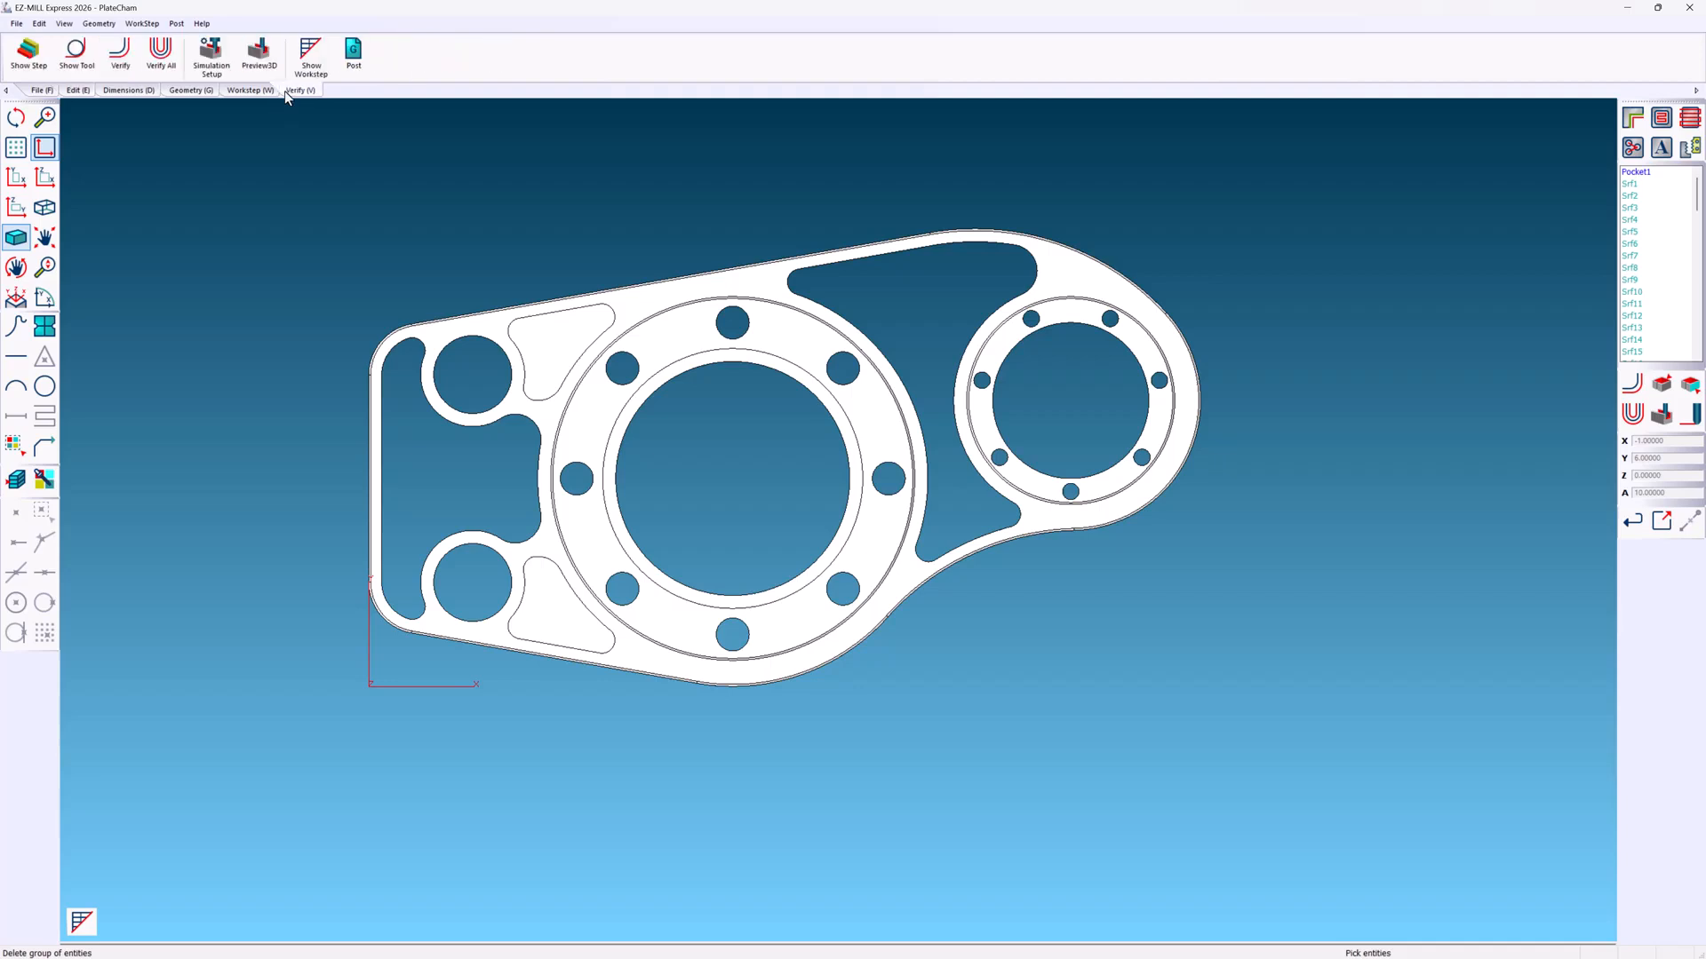
left_click(212, 55)
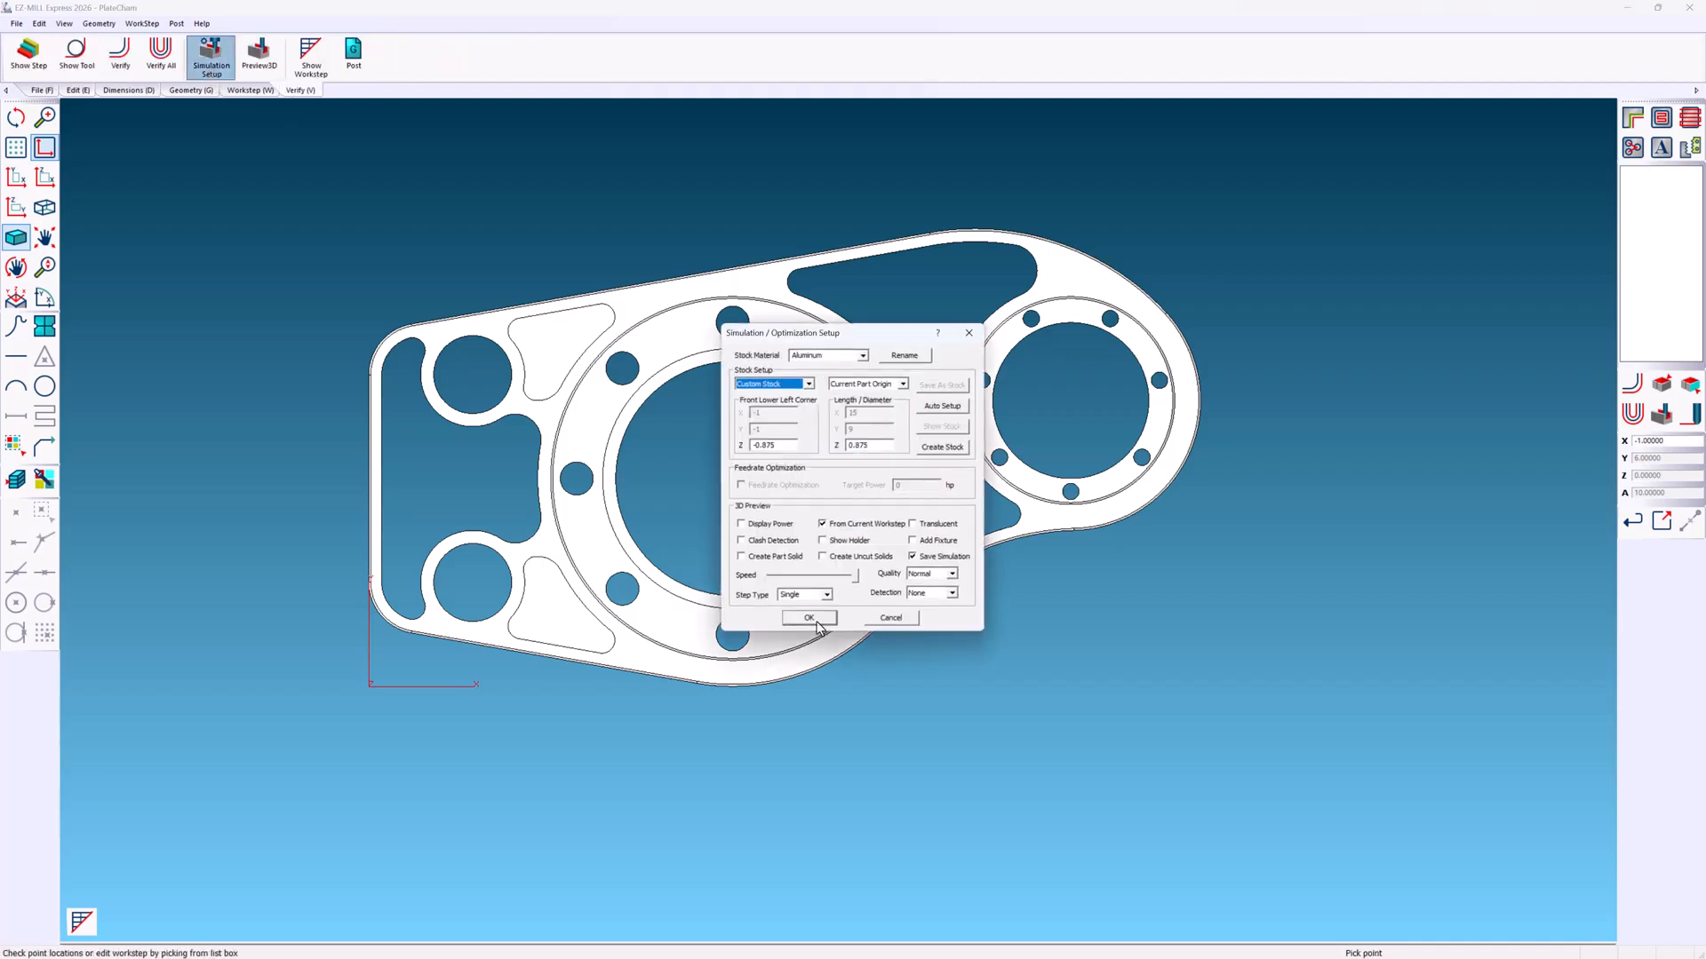
left_click(808, 384)
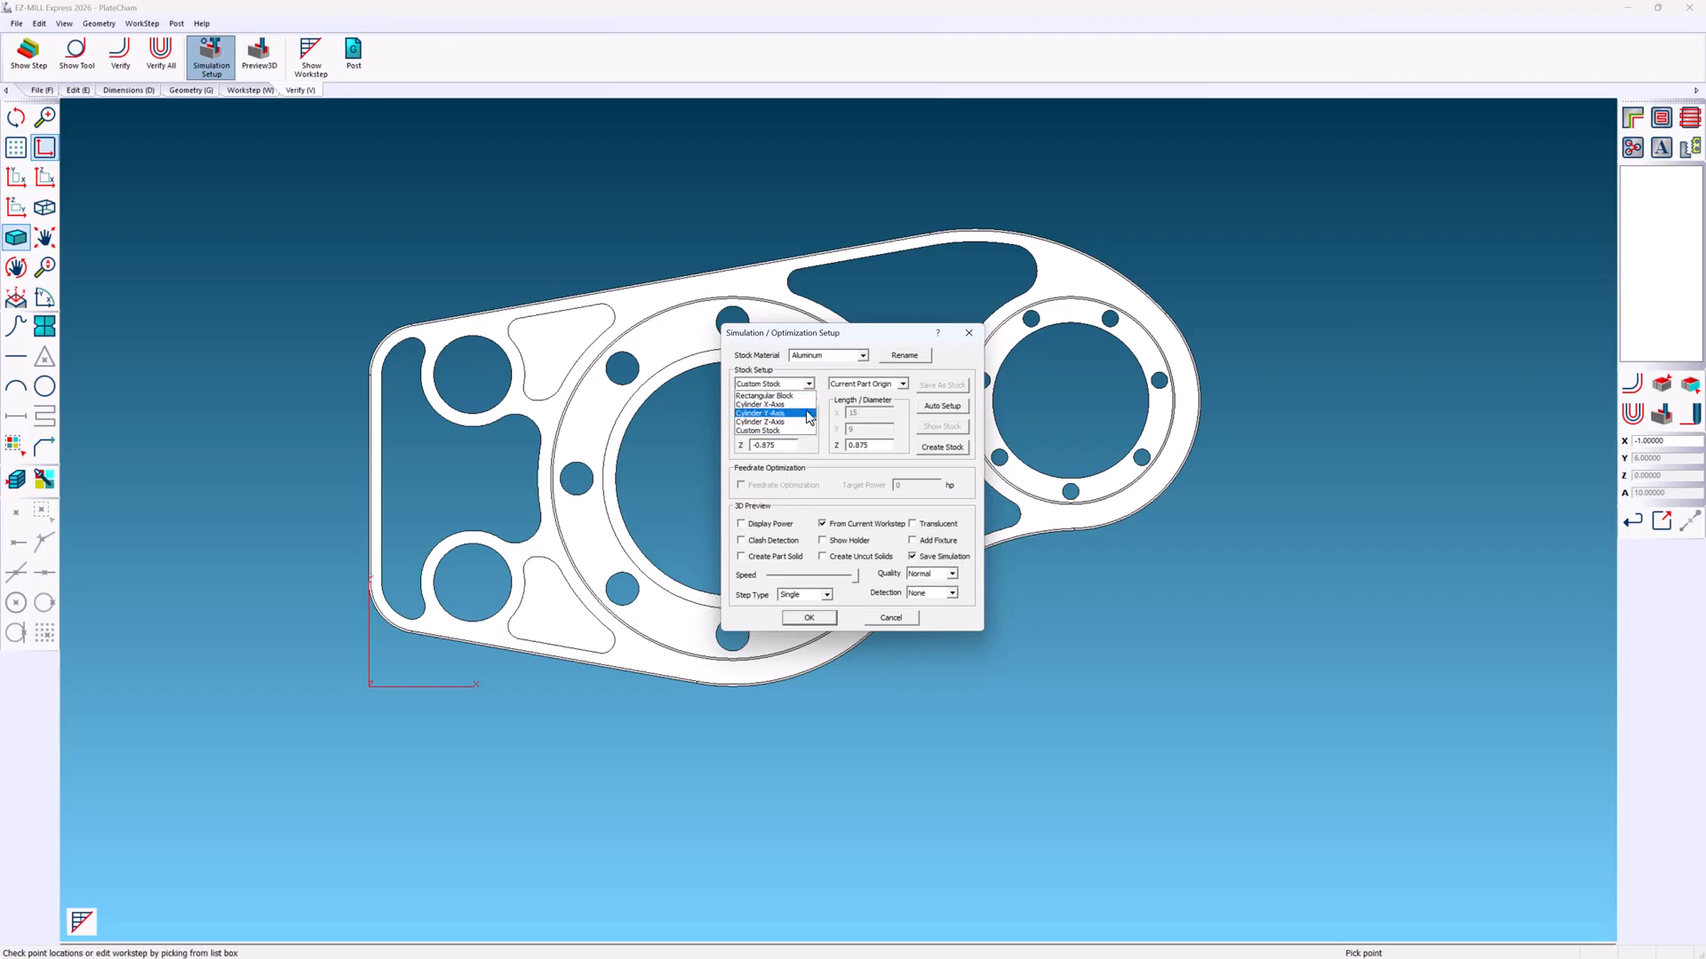
left_click(808, 396)
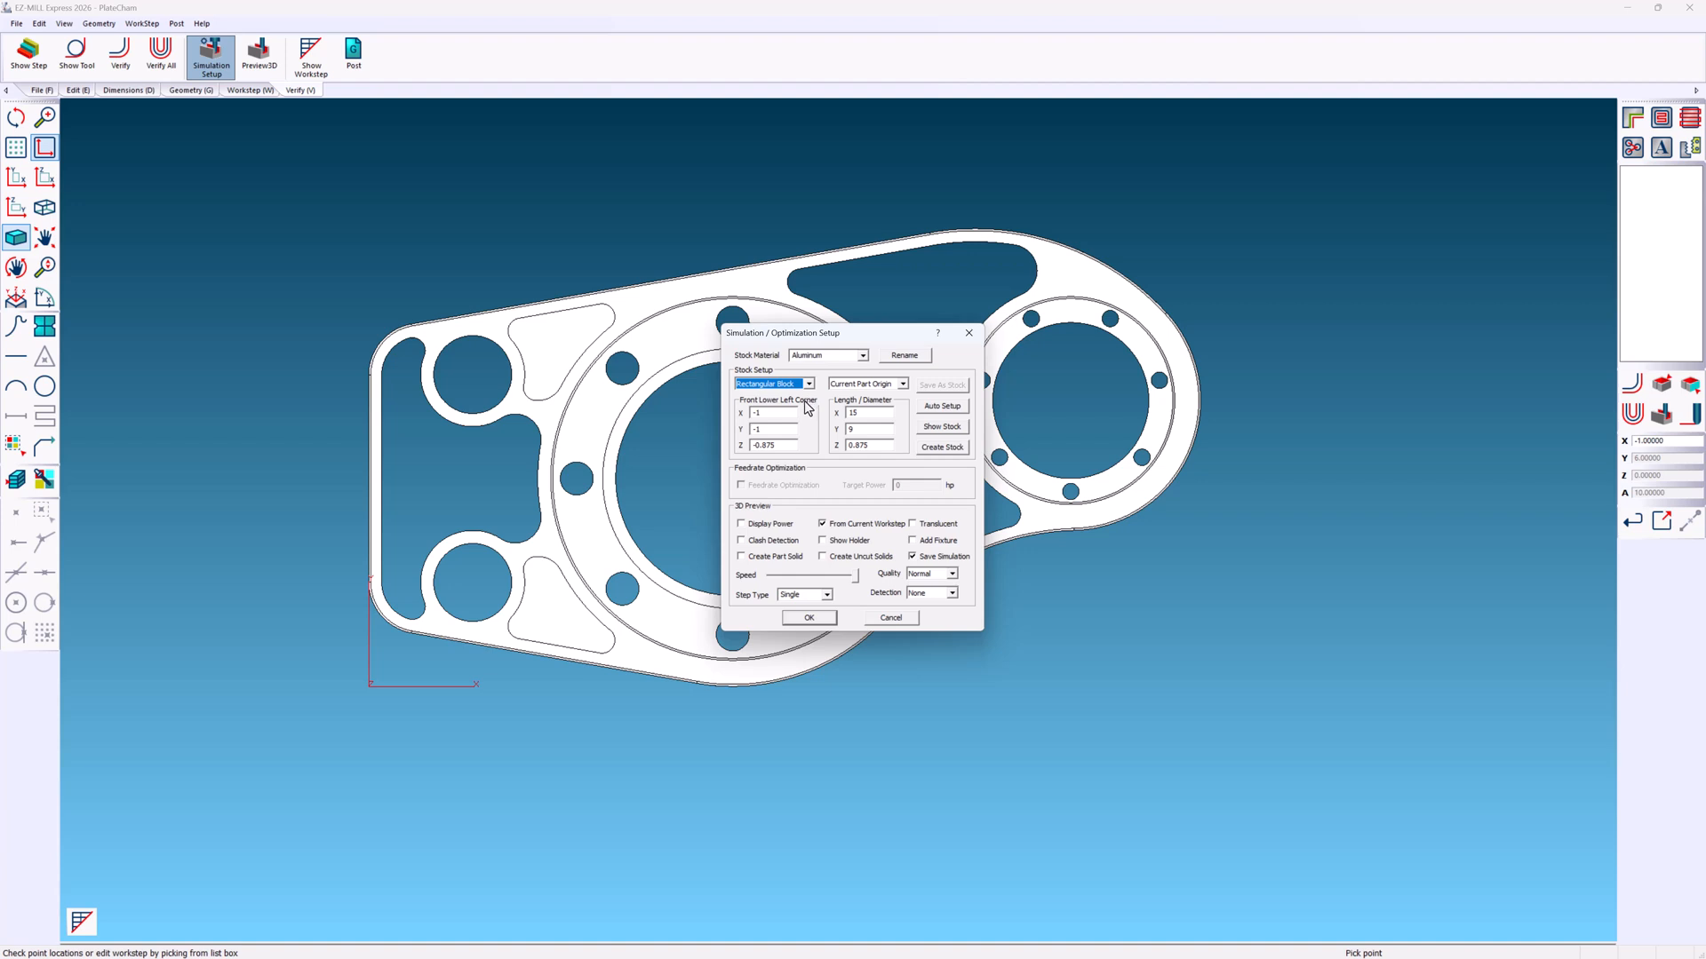
left_click(938, 410)
left_click(884, 414)
left_click(929, 428)
- Increase the rectangular stock's X and Y lengths by 0.5 each and refresh the stock outline
left_click(885, 413)
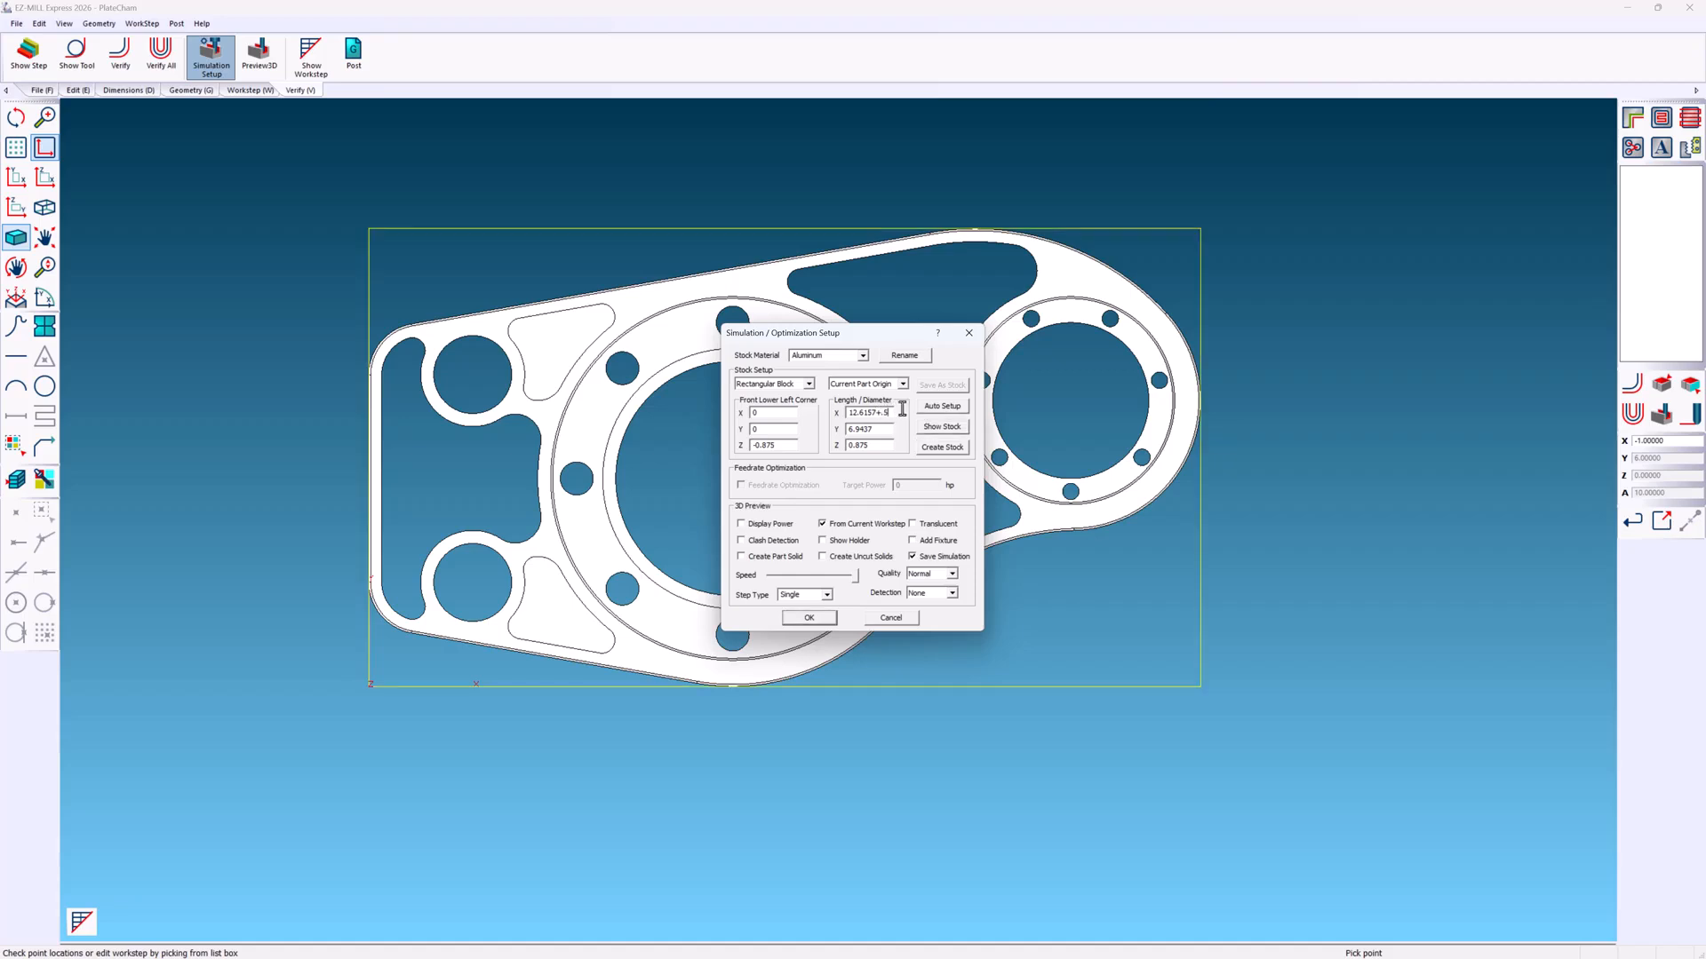
left_click(884, 430)
type("+")
left_click(934, 430)
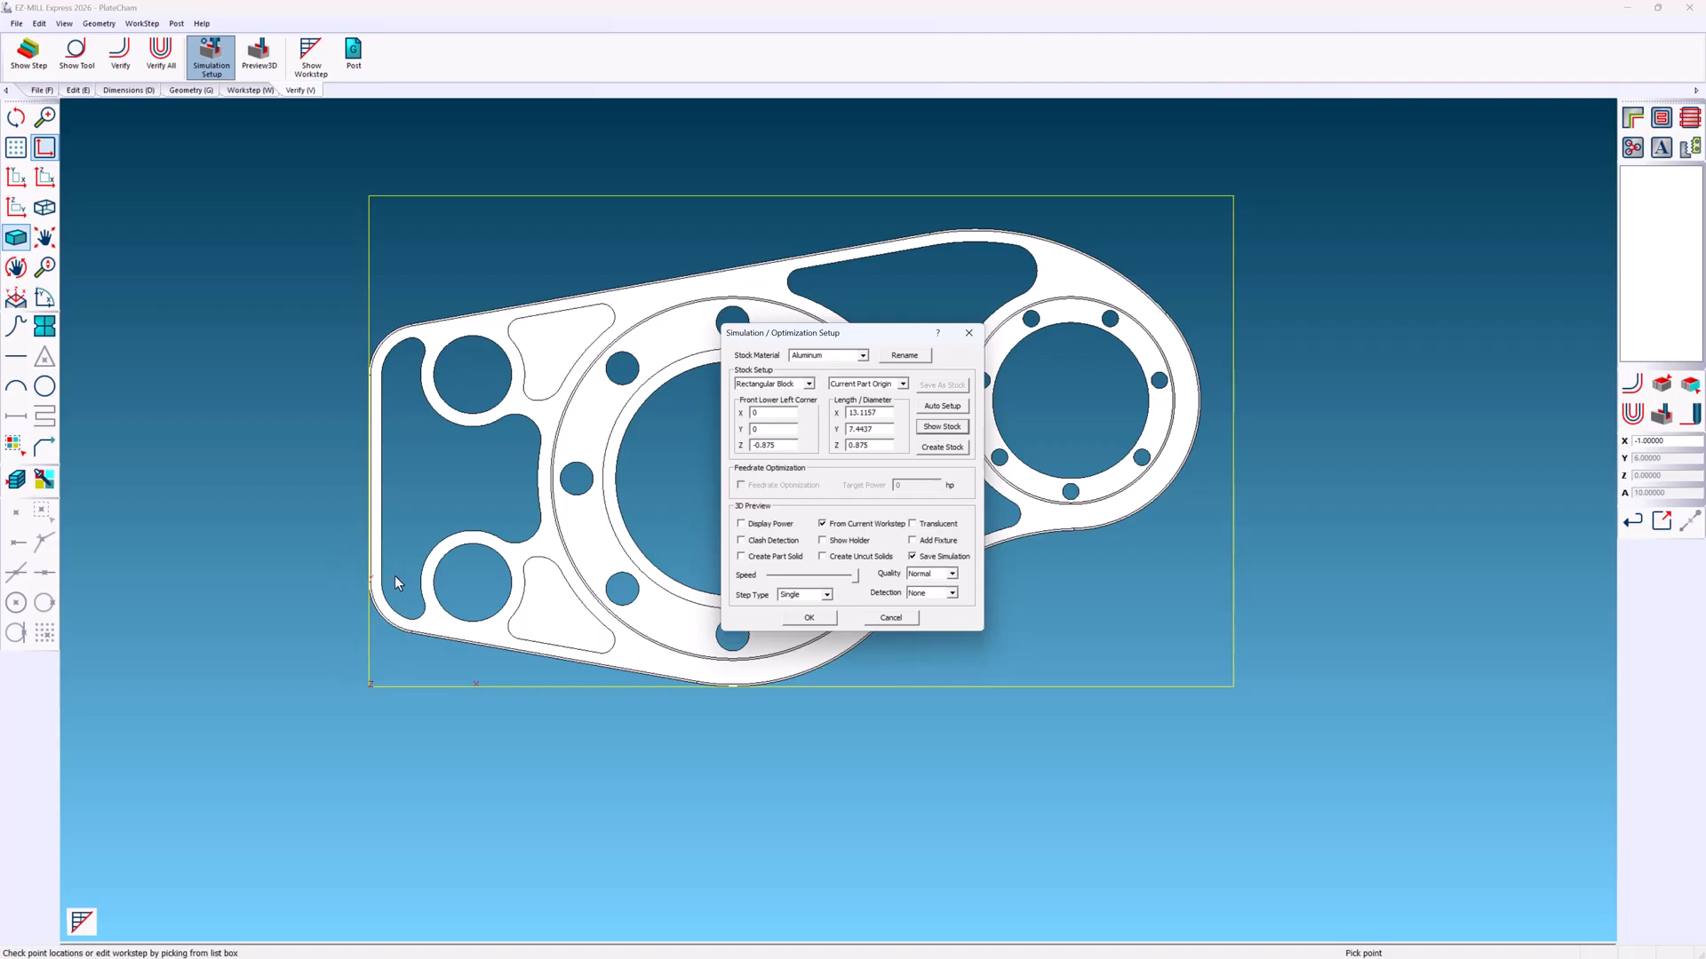
- Set the stock's front lower left corner to X -0.25 and Y -0.25, show the outline and accept the setup
left_click(787, 414)
type("-.25")
left_click(784, 429)
left_click(937, 431)
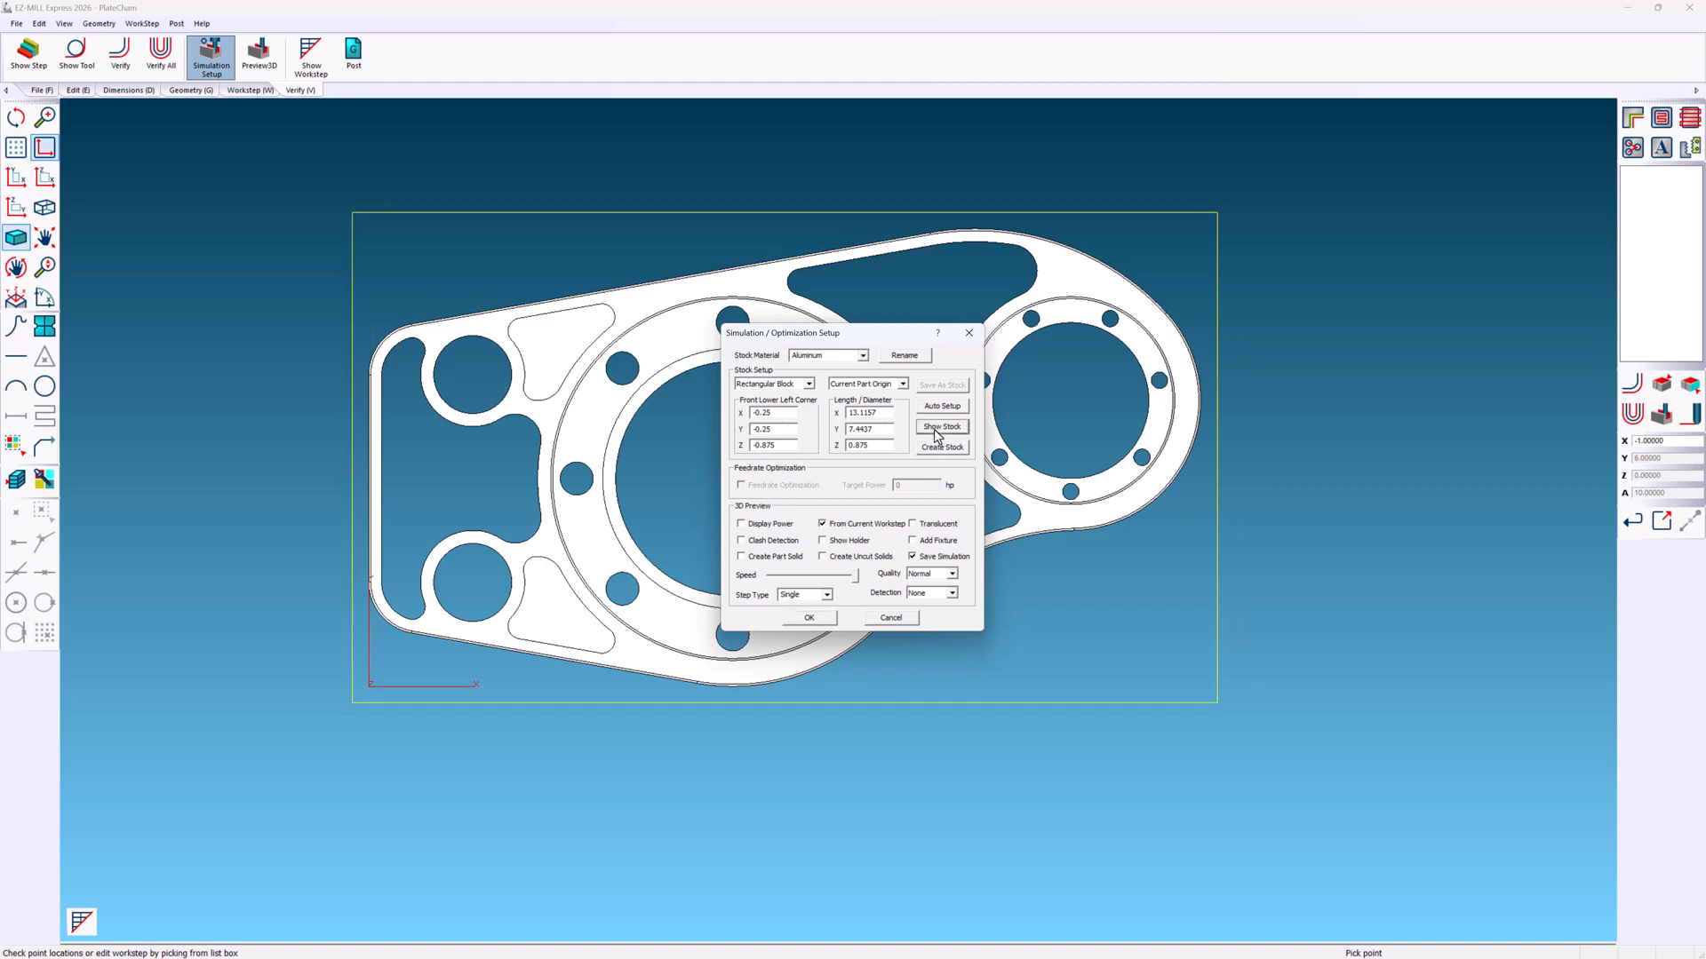
left_click(810, 618)
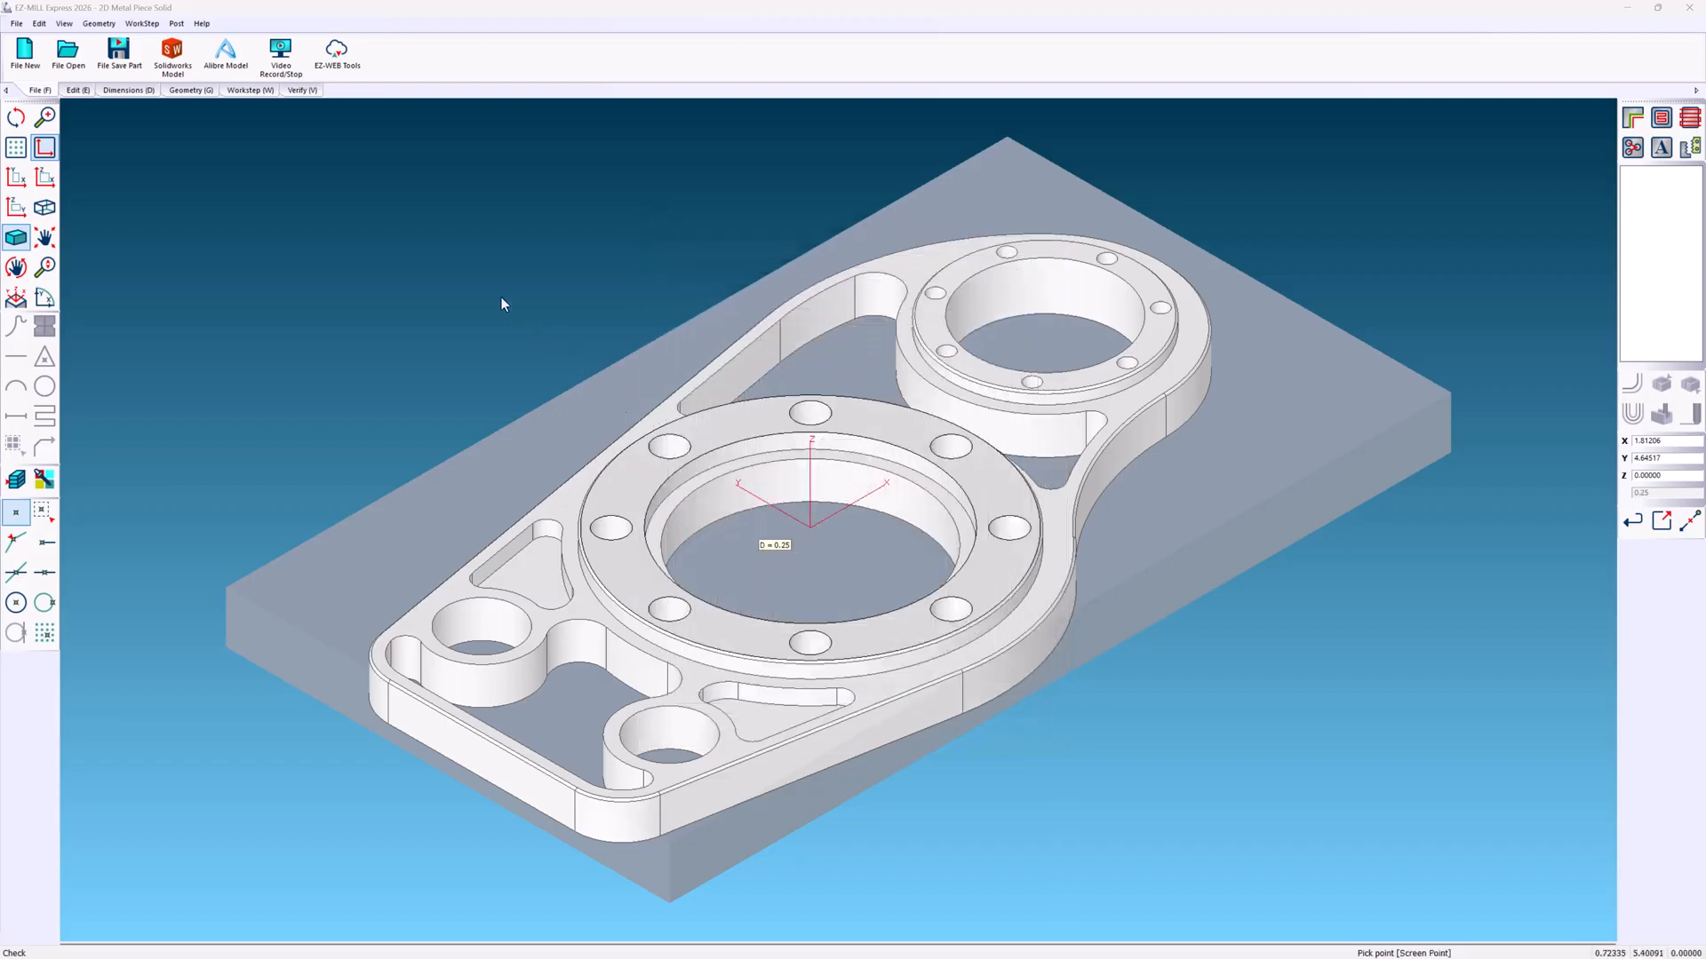
- Open the Tool Library and load INCHTOOL.TLB from the EZCAMX33 folder inside EZCAMW on drive C
left_click(176, 24)
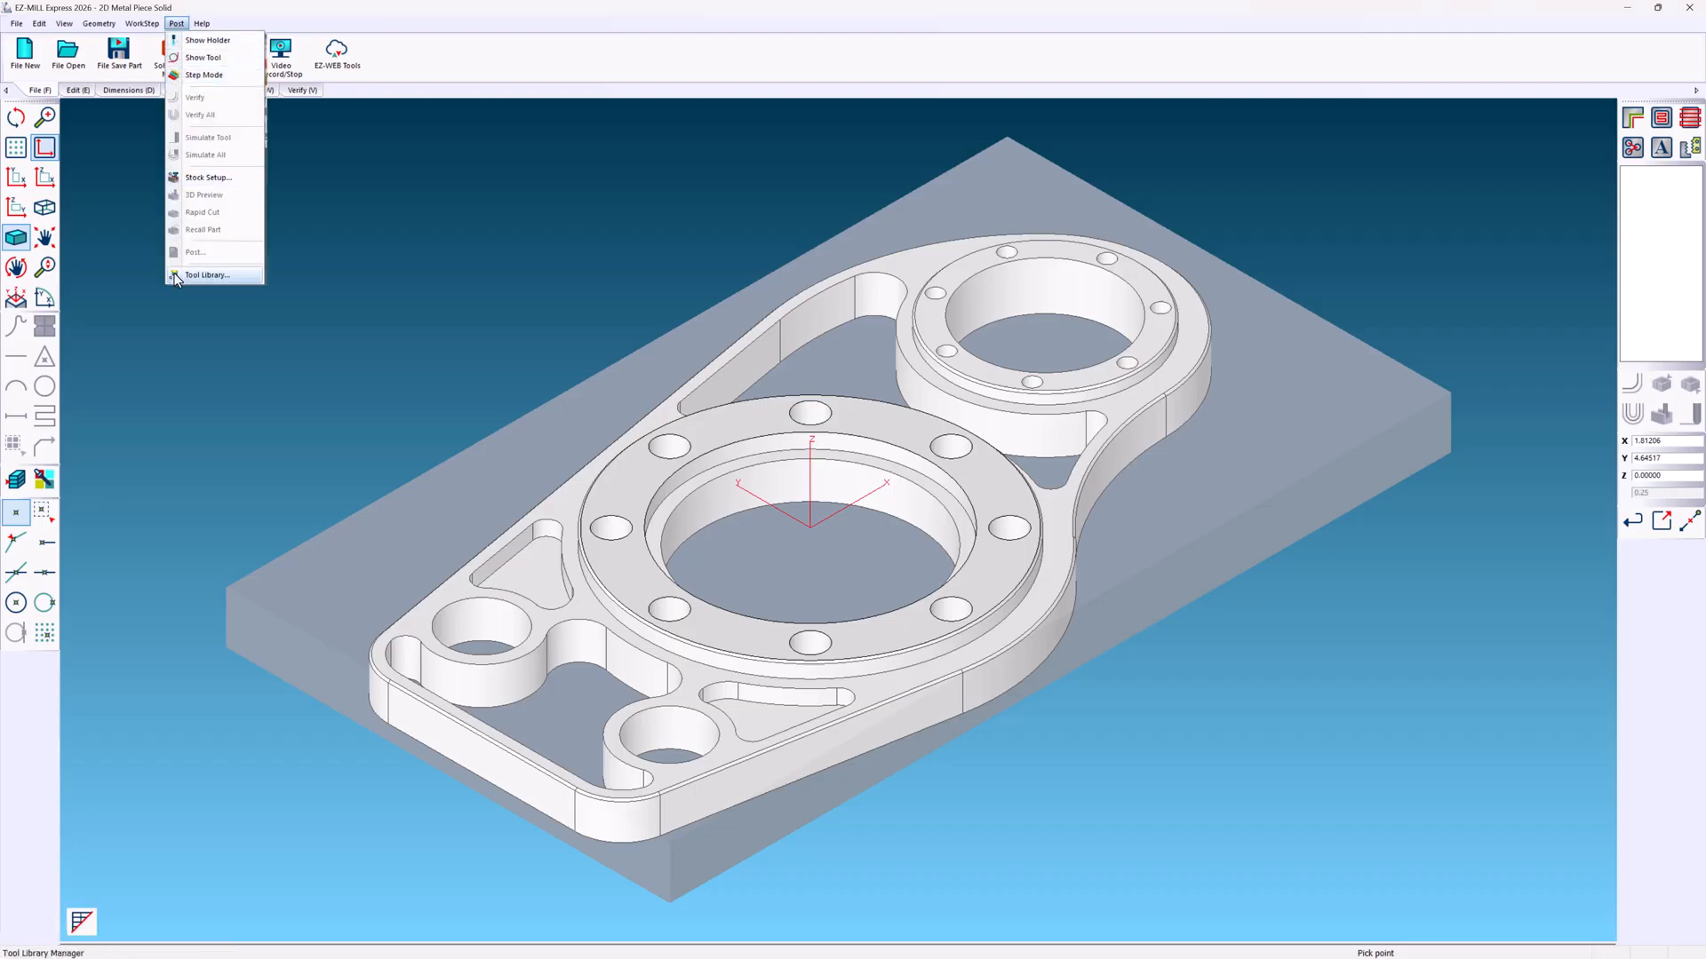
left_click(205, 275)
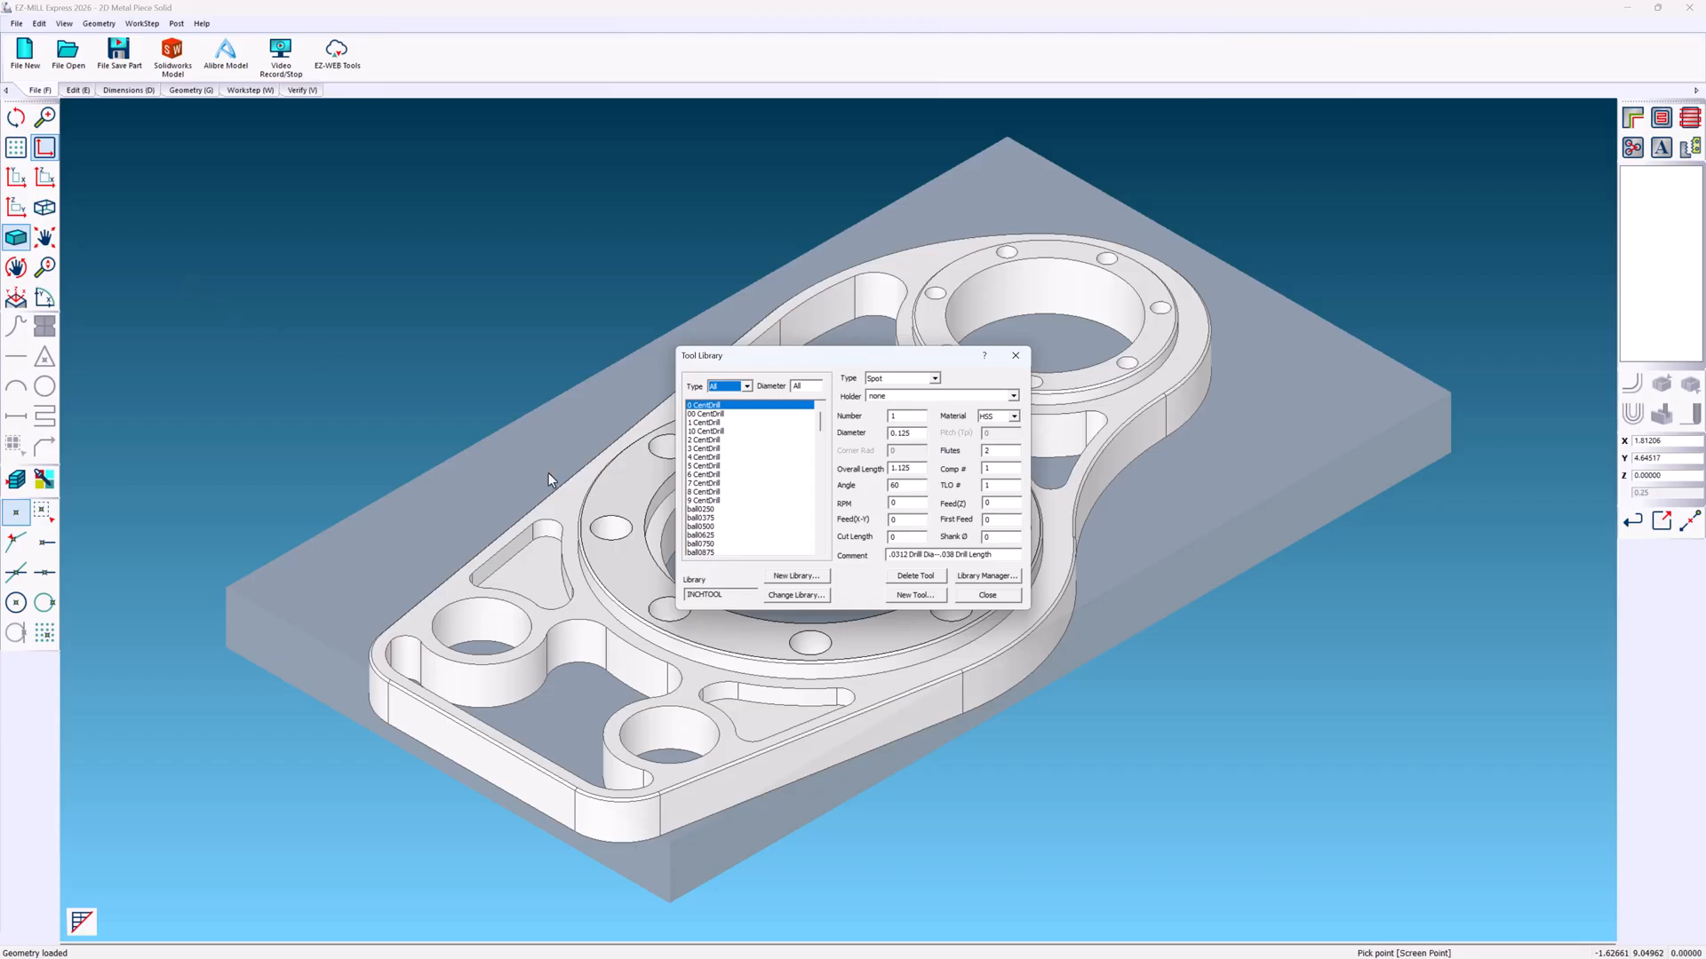
left_click(778, 595)
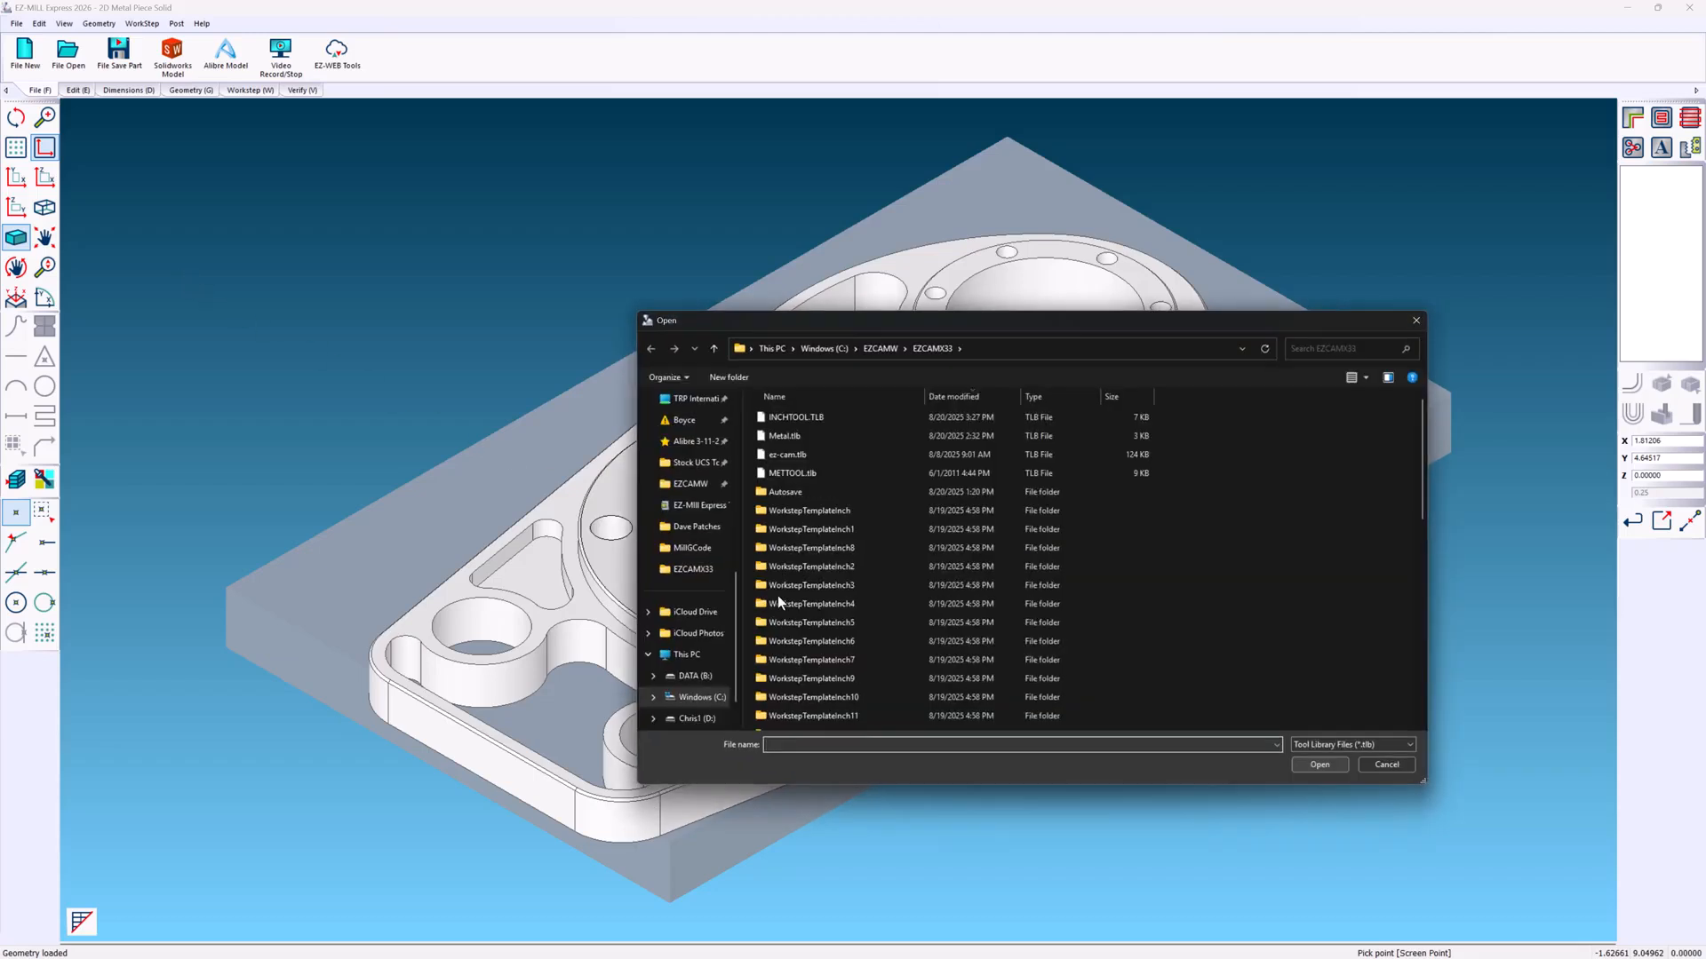
left_click(823, 349)
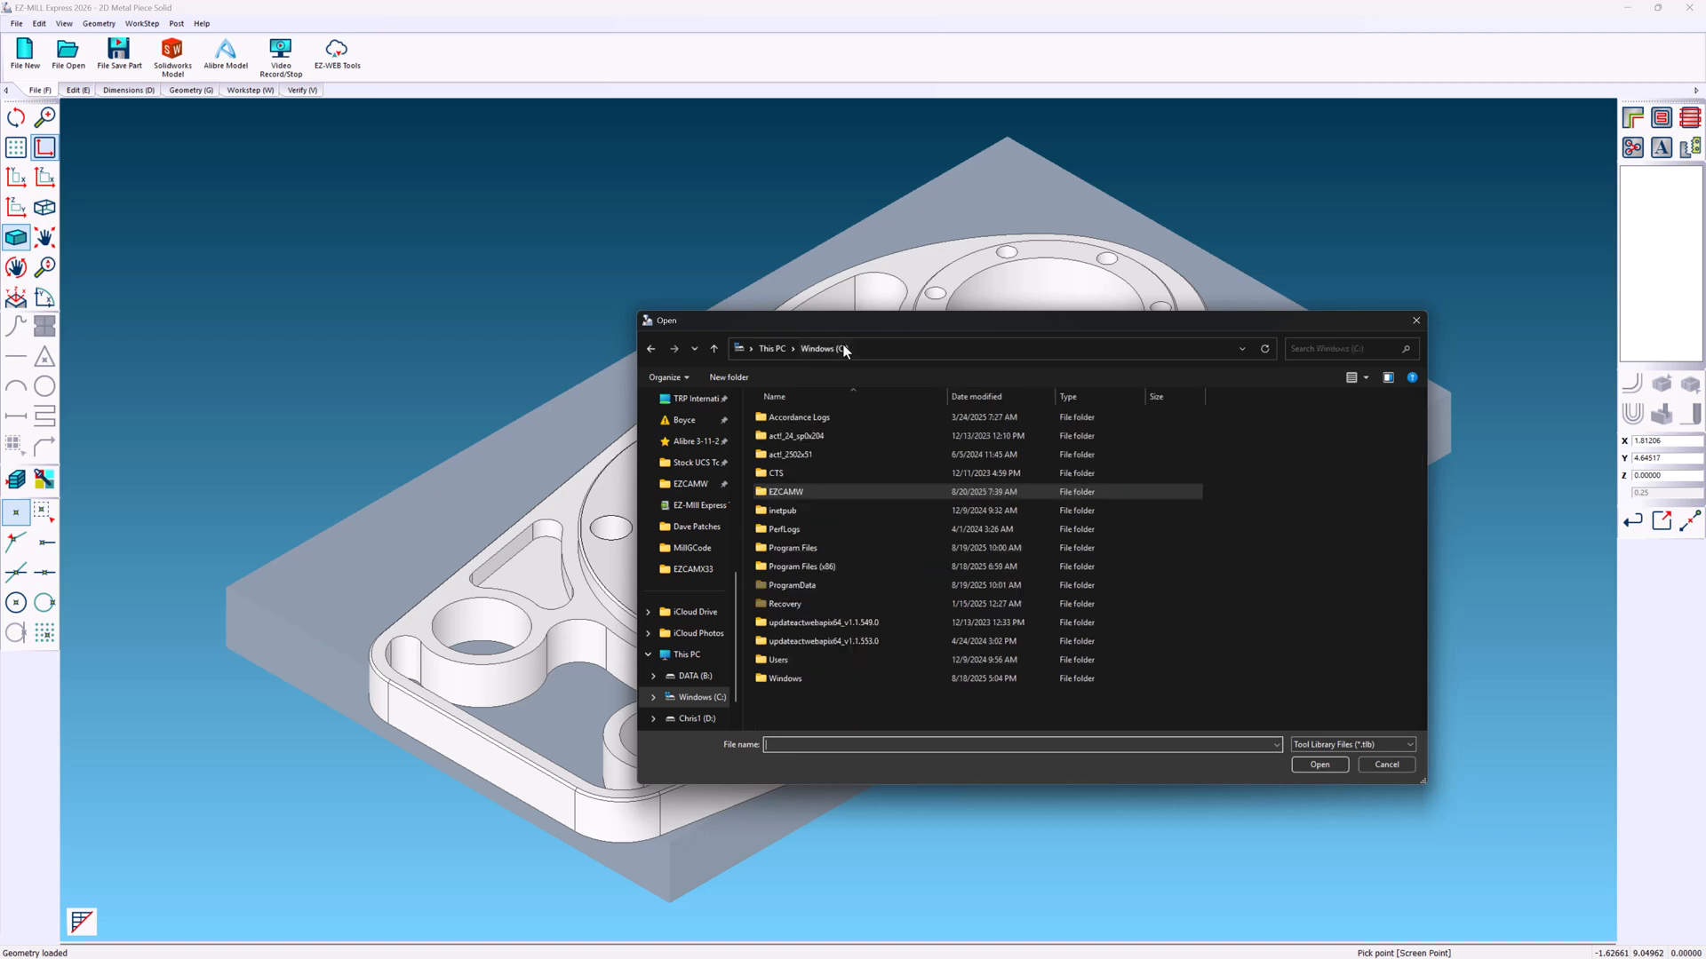
double_click(765, 493)
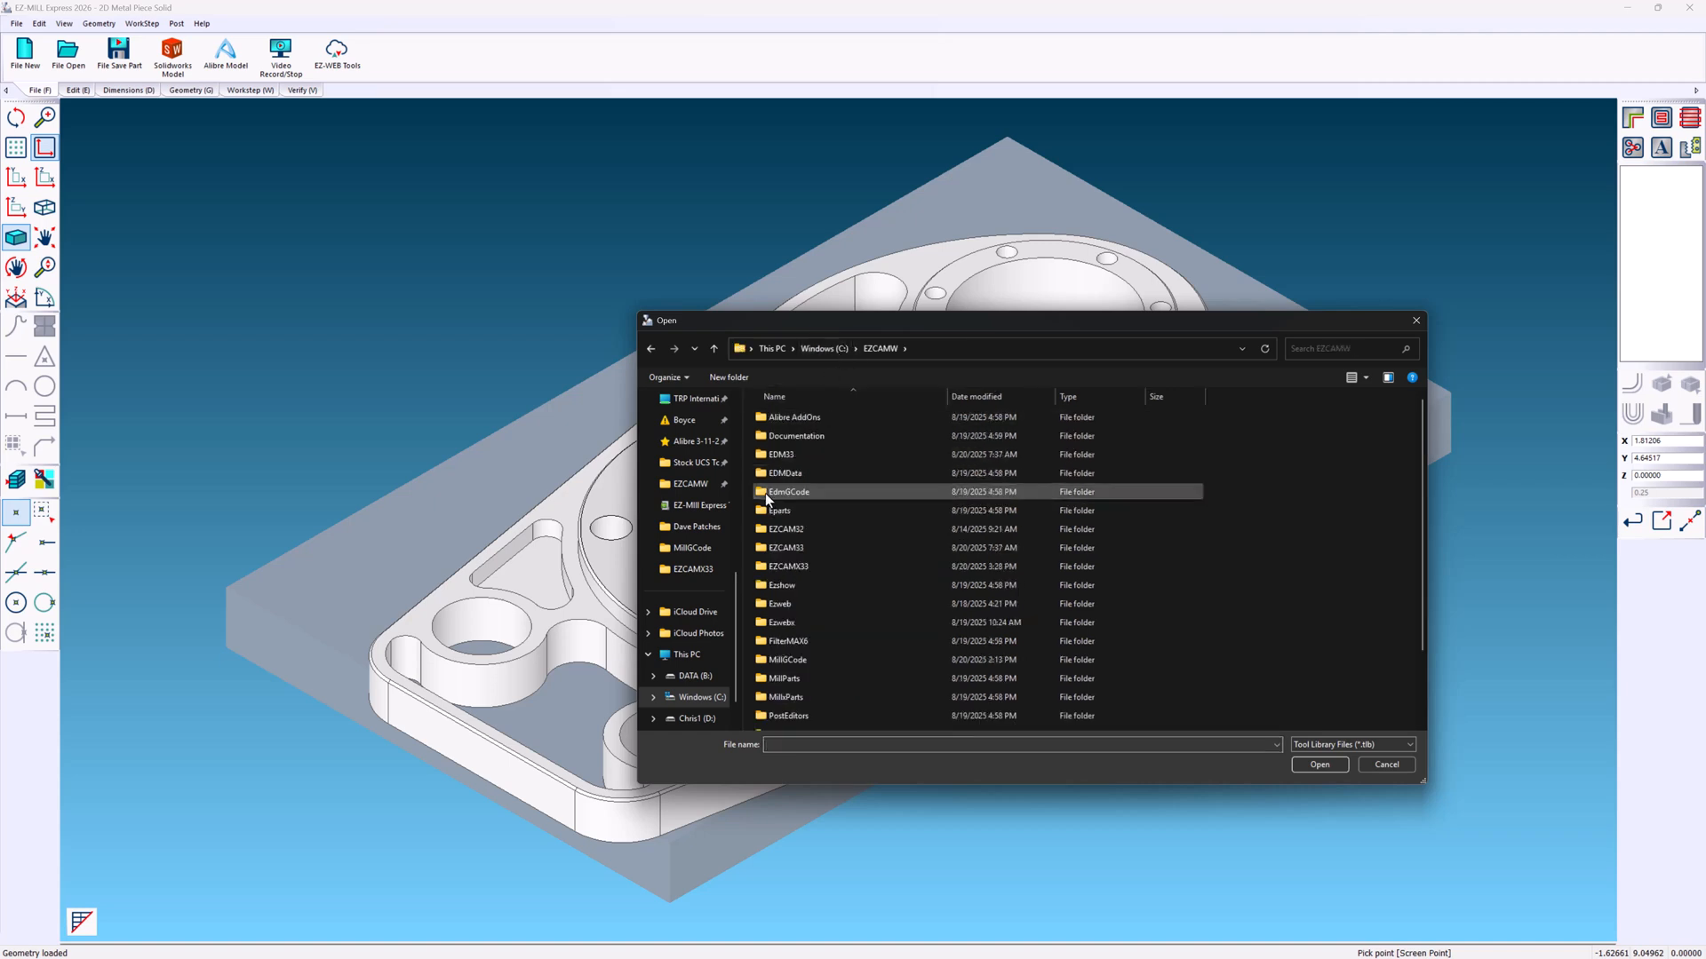
left_click(761, 565)
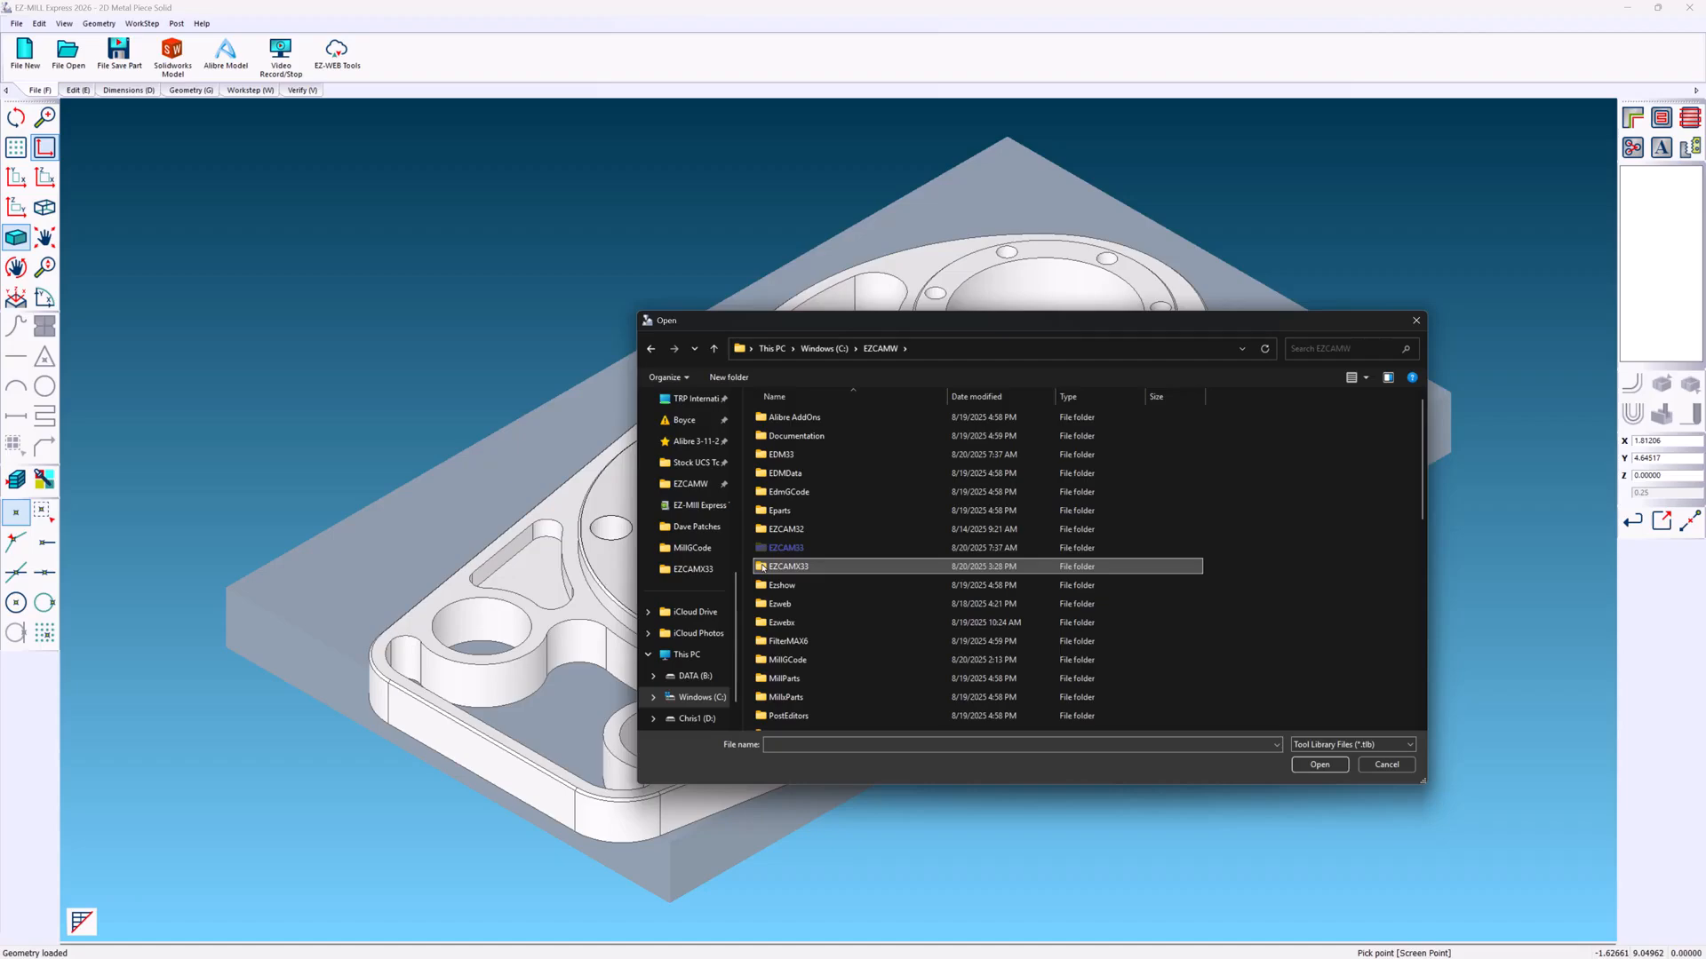
double_click(761, 566)
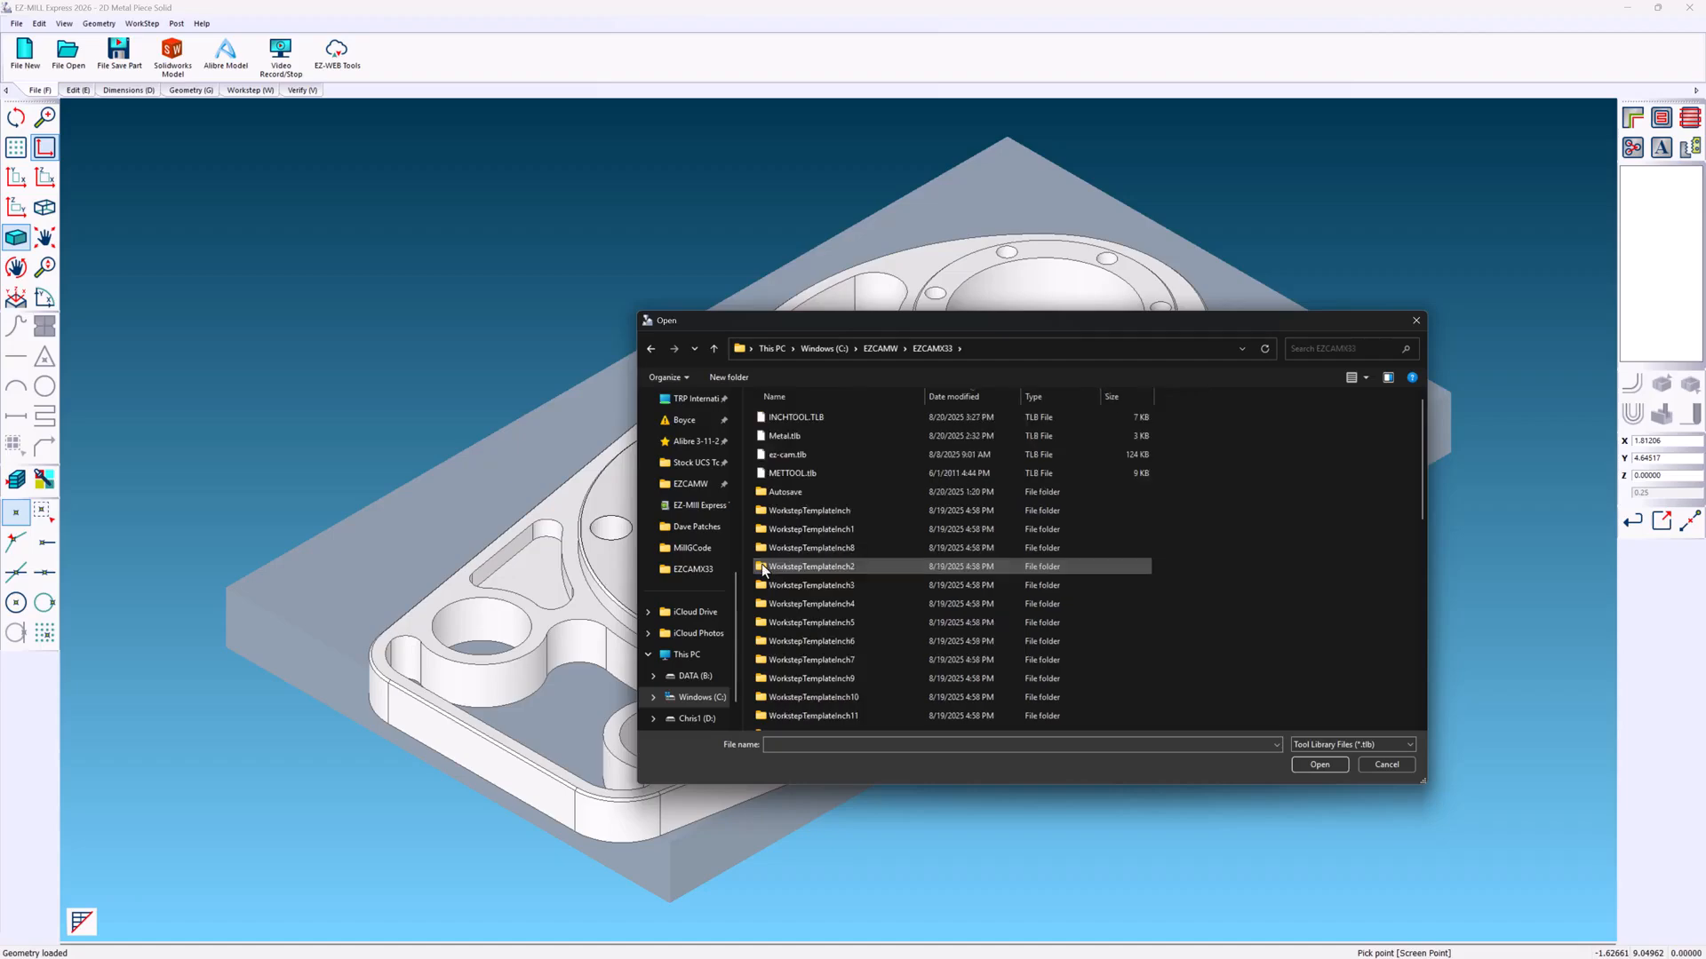
double_click(758, 416)
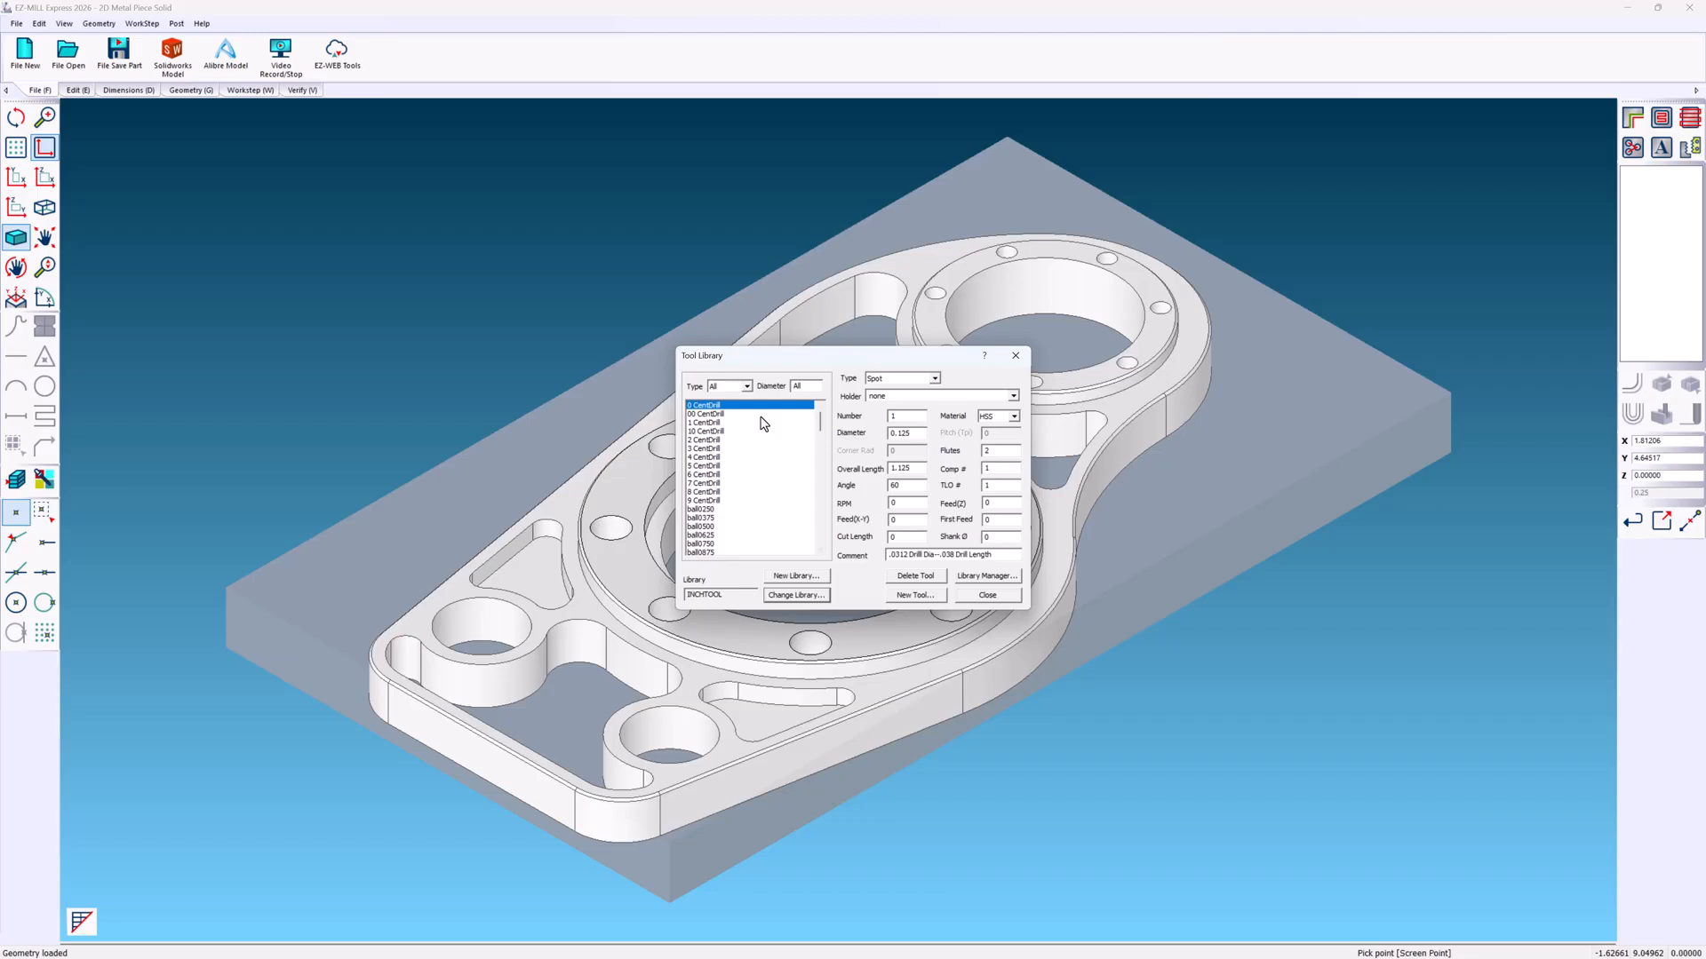
- Add a new tool named ".5 end mill" to the library and set its type to Flat
left_click(911, 596)
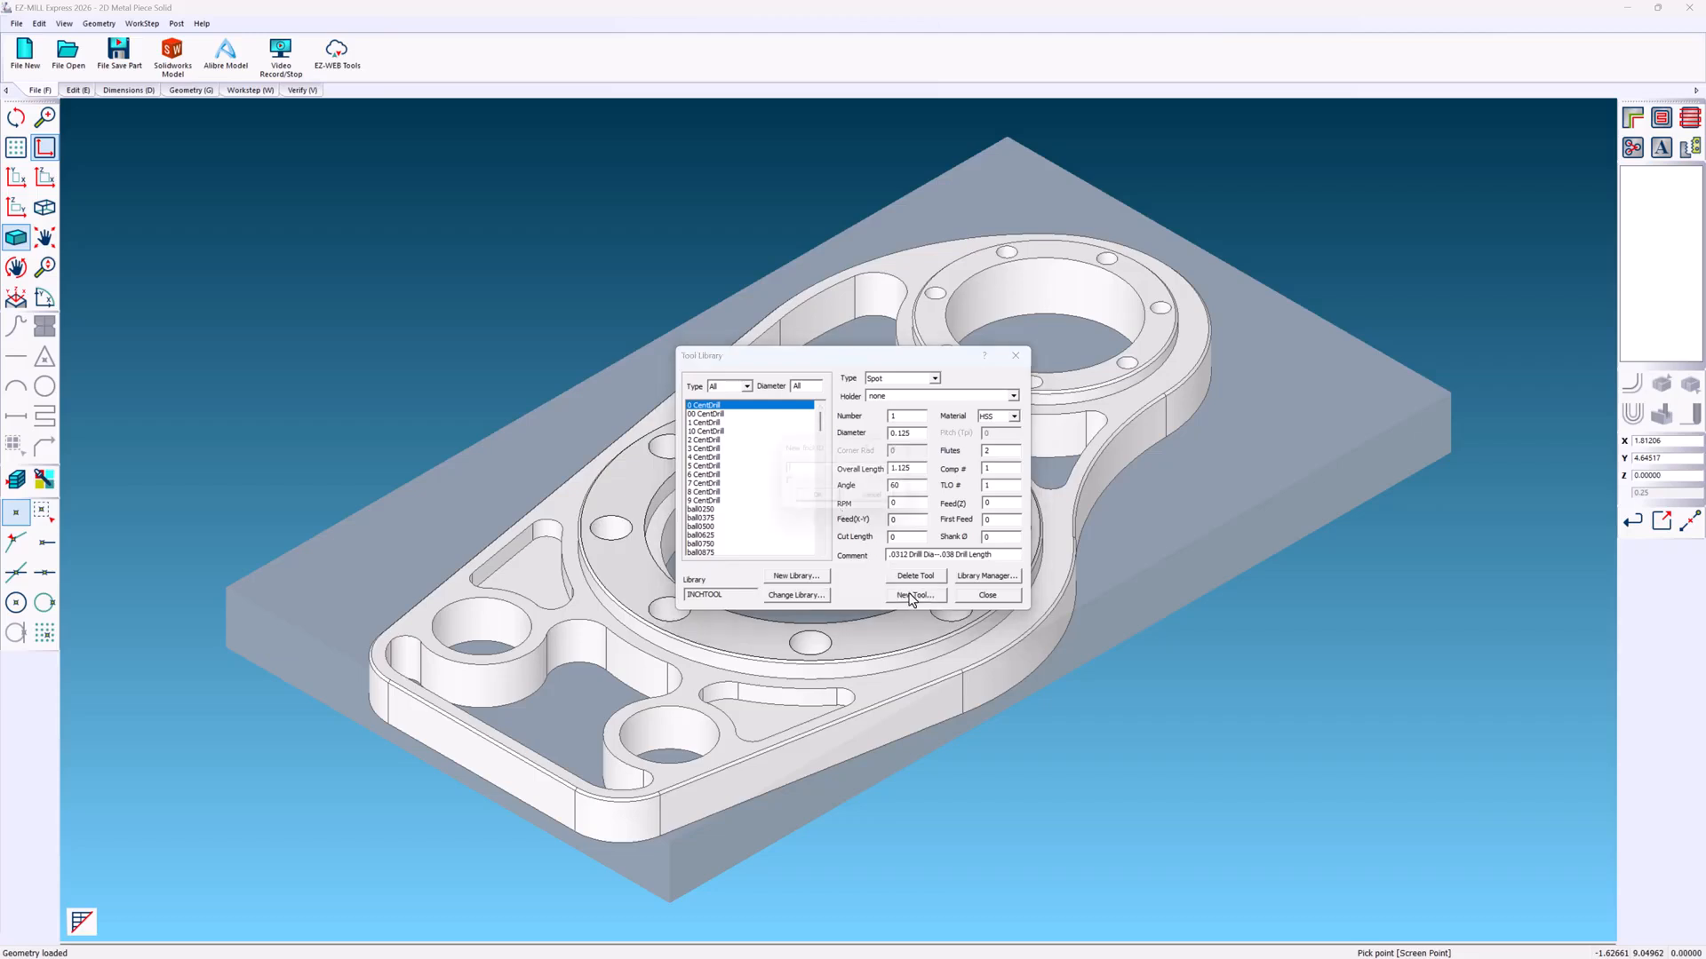
type(".5 end mill")
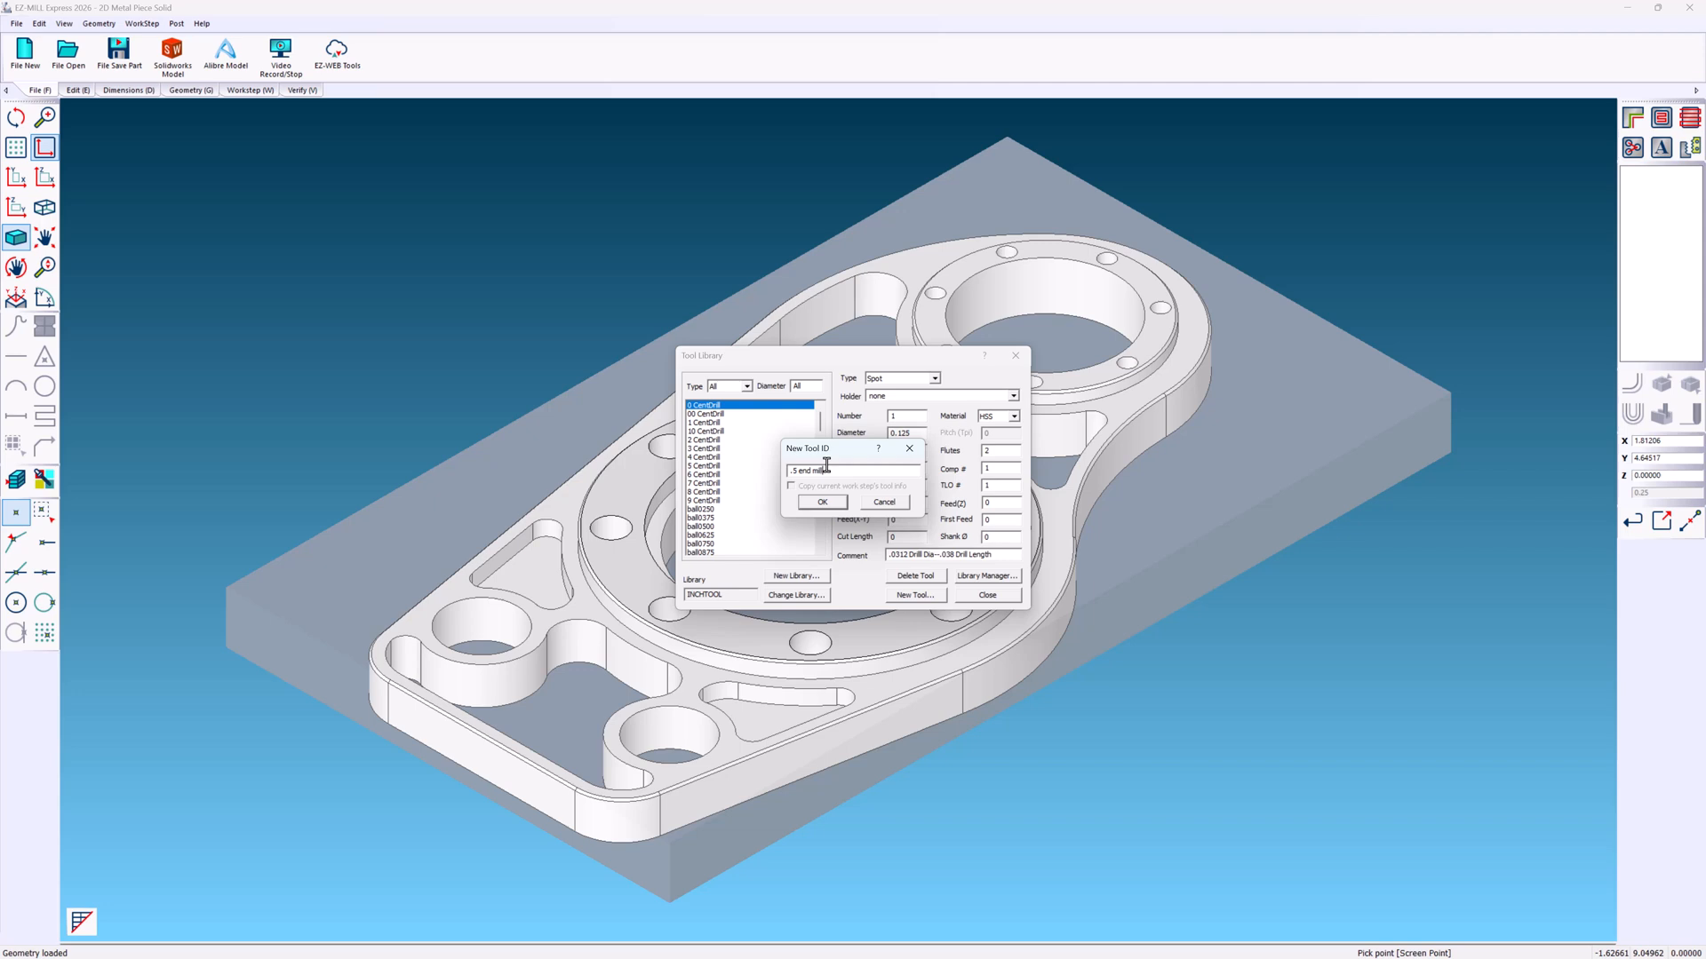
left_click(829, 500)
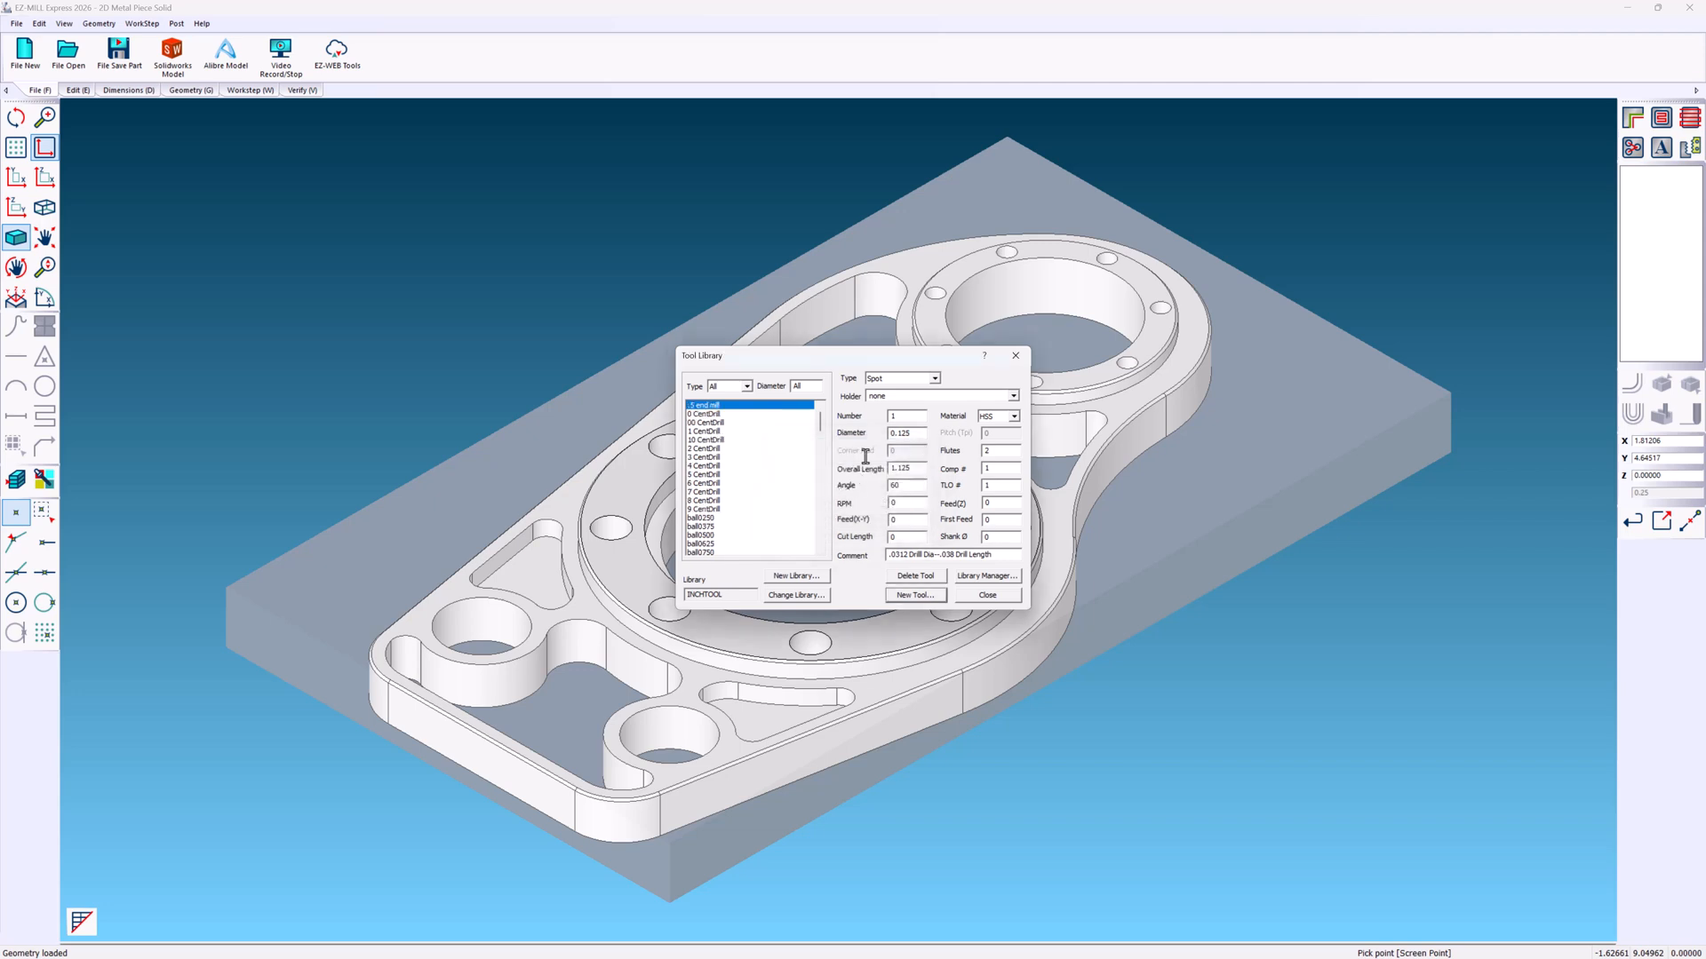
left_click(935, 379)
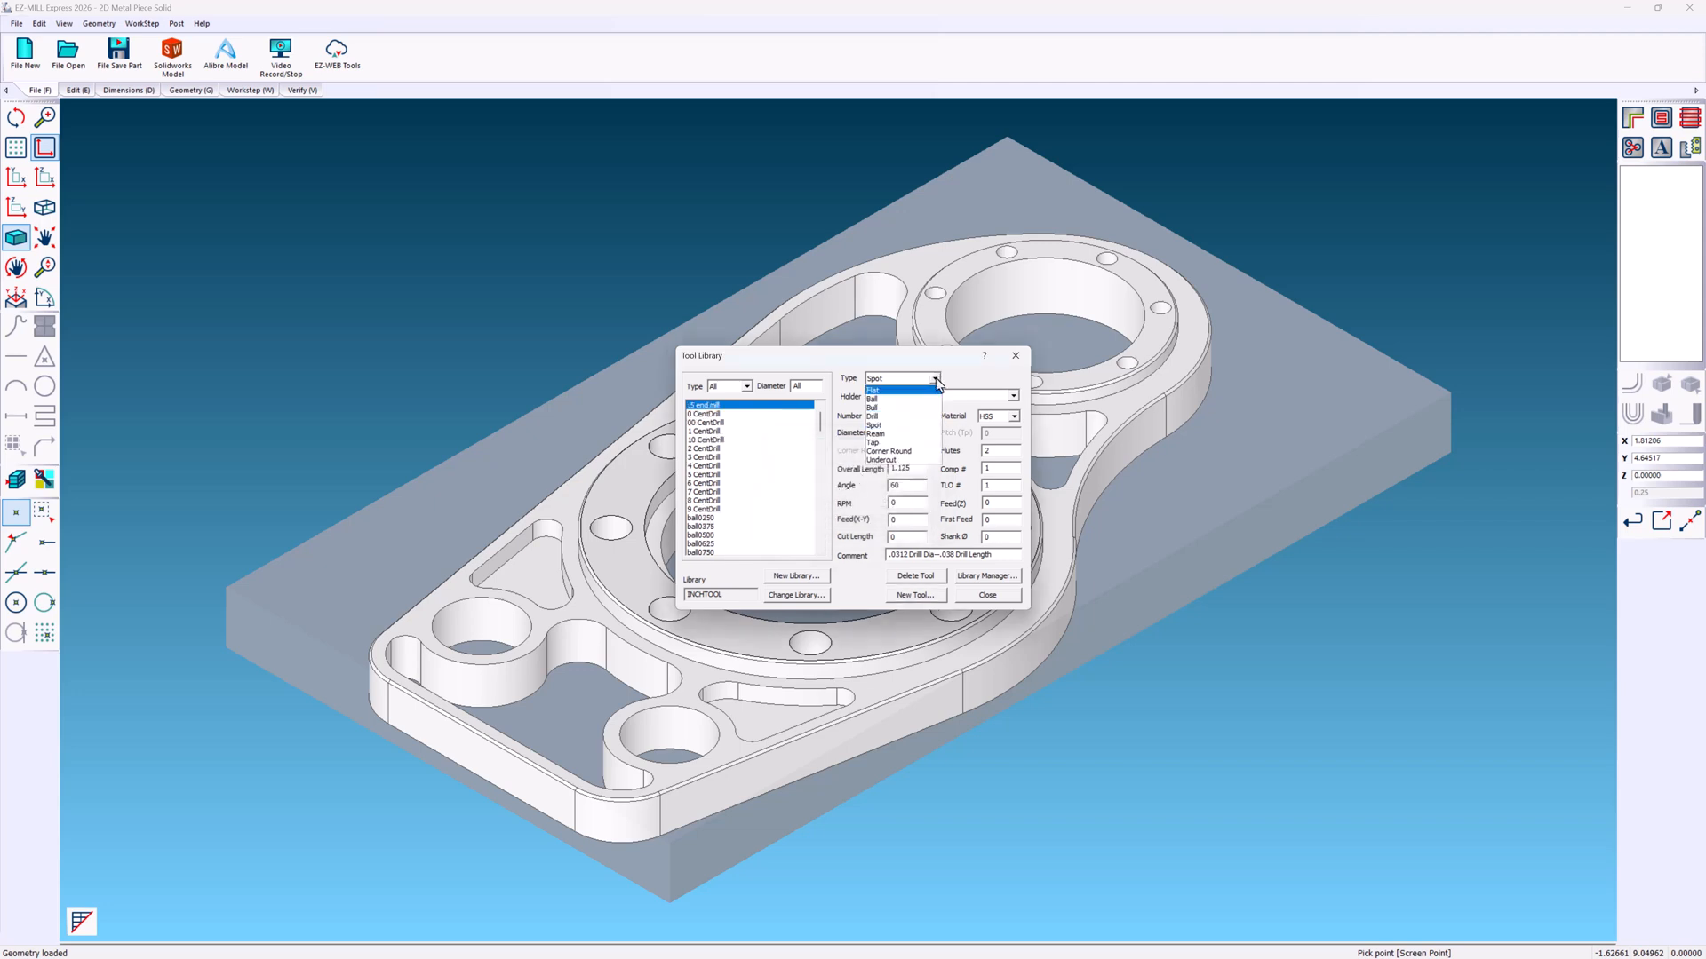
left_click(933, 390)
- Set the new end mill's number to 3, diameter to 0.5, overall length to 2 and angle to 0
left_click(916, 416)
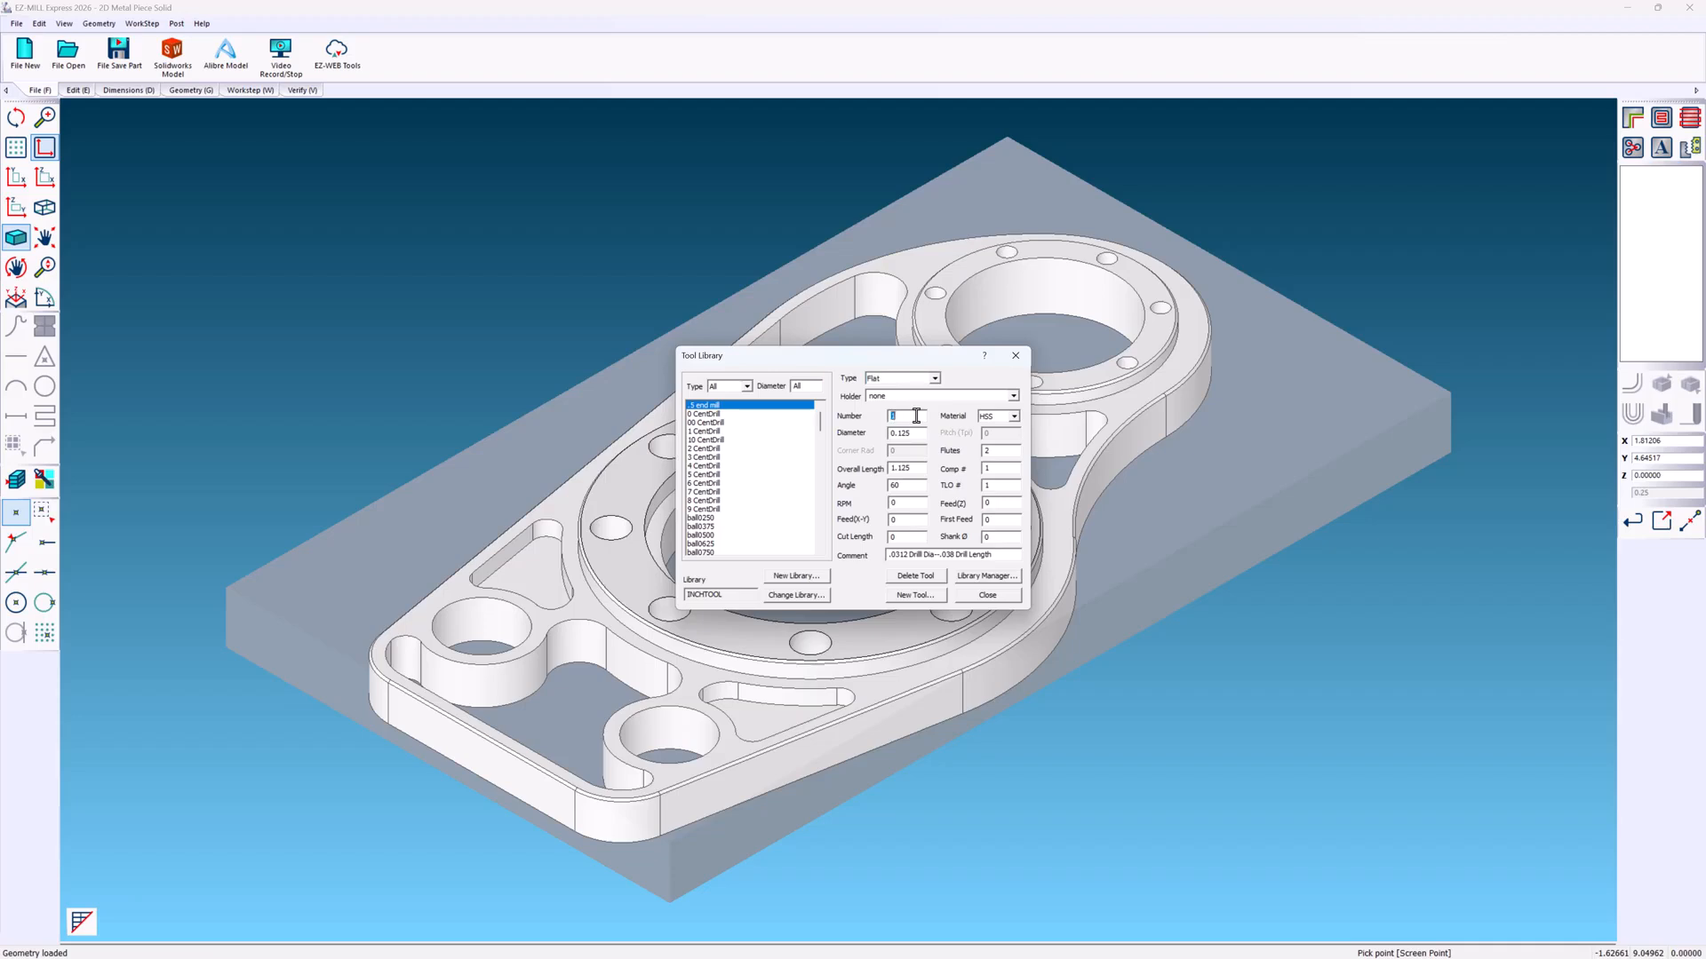
type("3")
double_click(920, 432)
type(".5")
double_click(915, 469)
type("2")
double_click(917, 486)
type("0")
- Give the end mill RPM 8000, Feed(X-Y) 100, Feed(Z) 35, cut length 1 and the comment ".5 end mill"
left_click(914, 503)
type("8000")
double_click(908, 521)
double_click(909, 538)
left_click_drag(999, 555, 820, 549)
type(".5 end mill")
- Add a new tool named ".75 spot" to the library and set its type to Spot
left_click(915, 594)
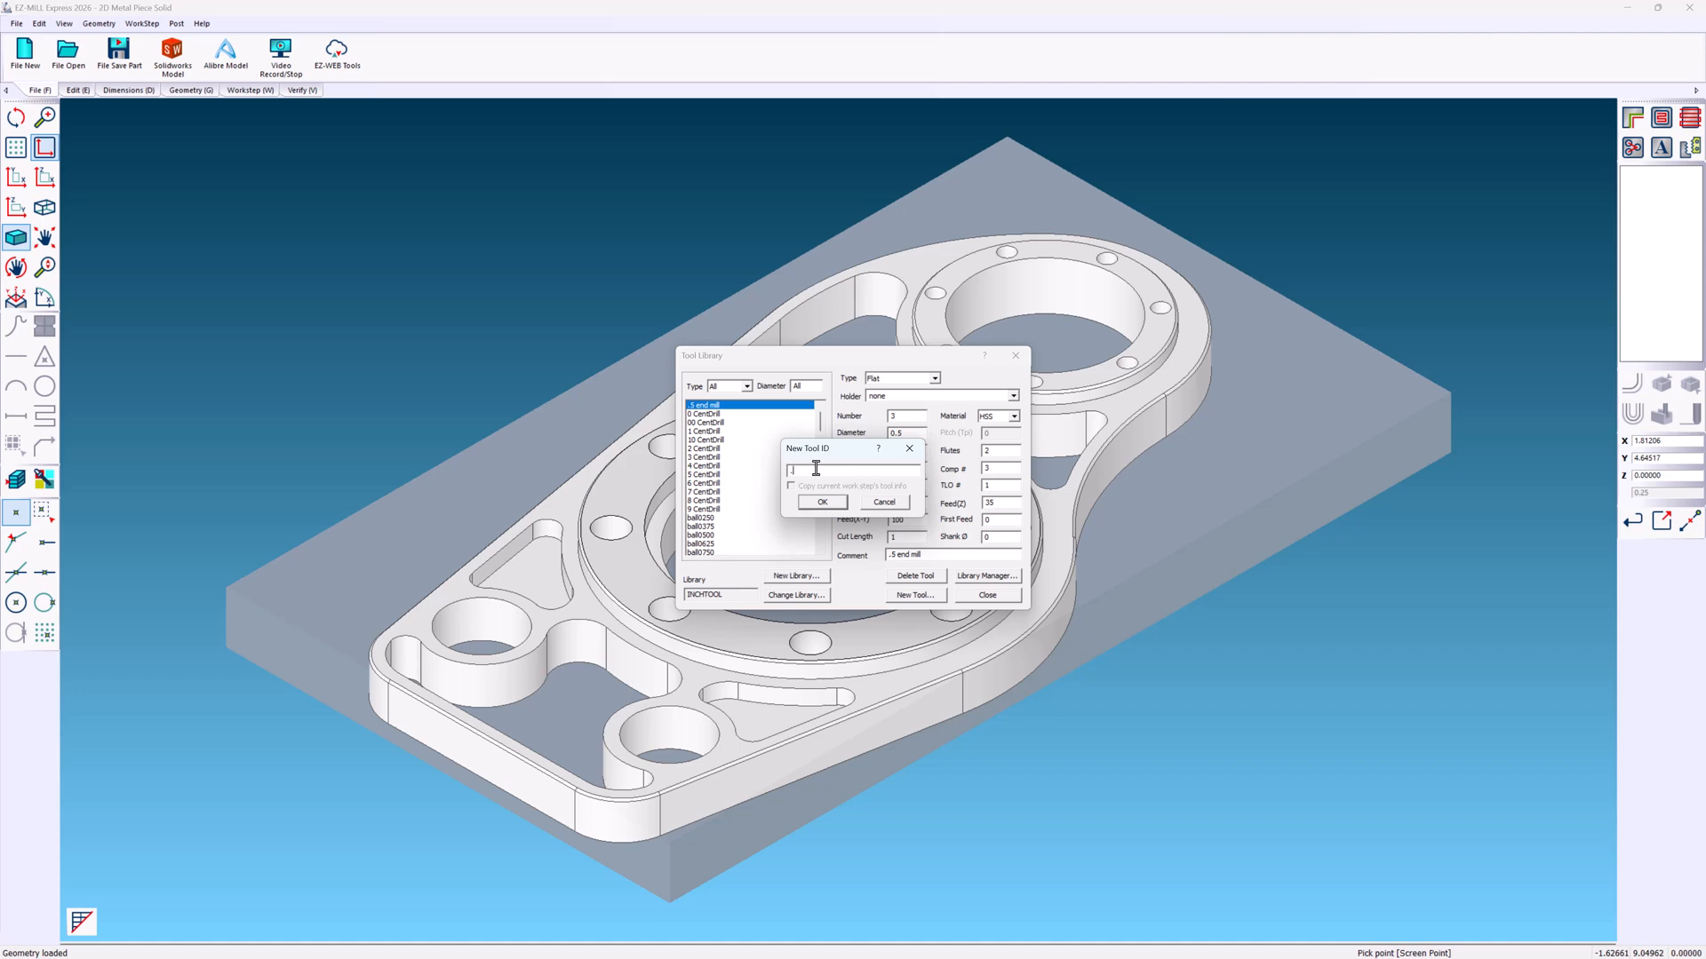
type(".75 spot")
left_click(822, 501)
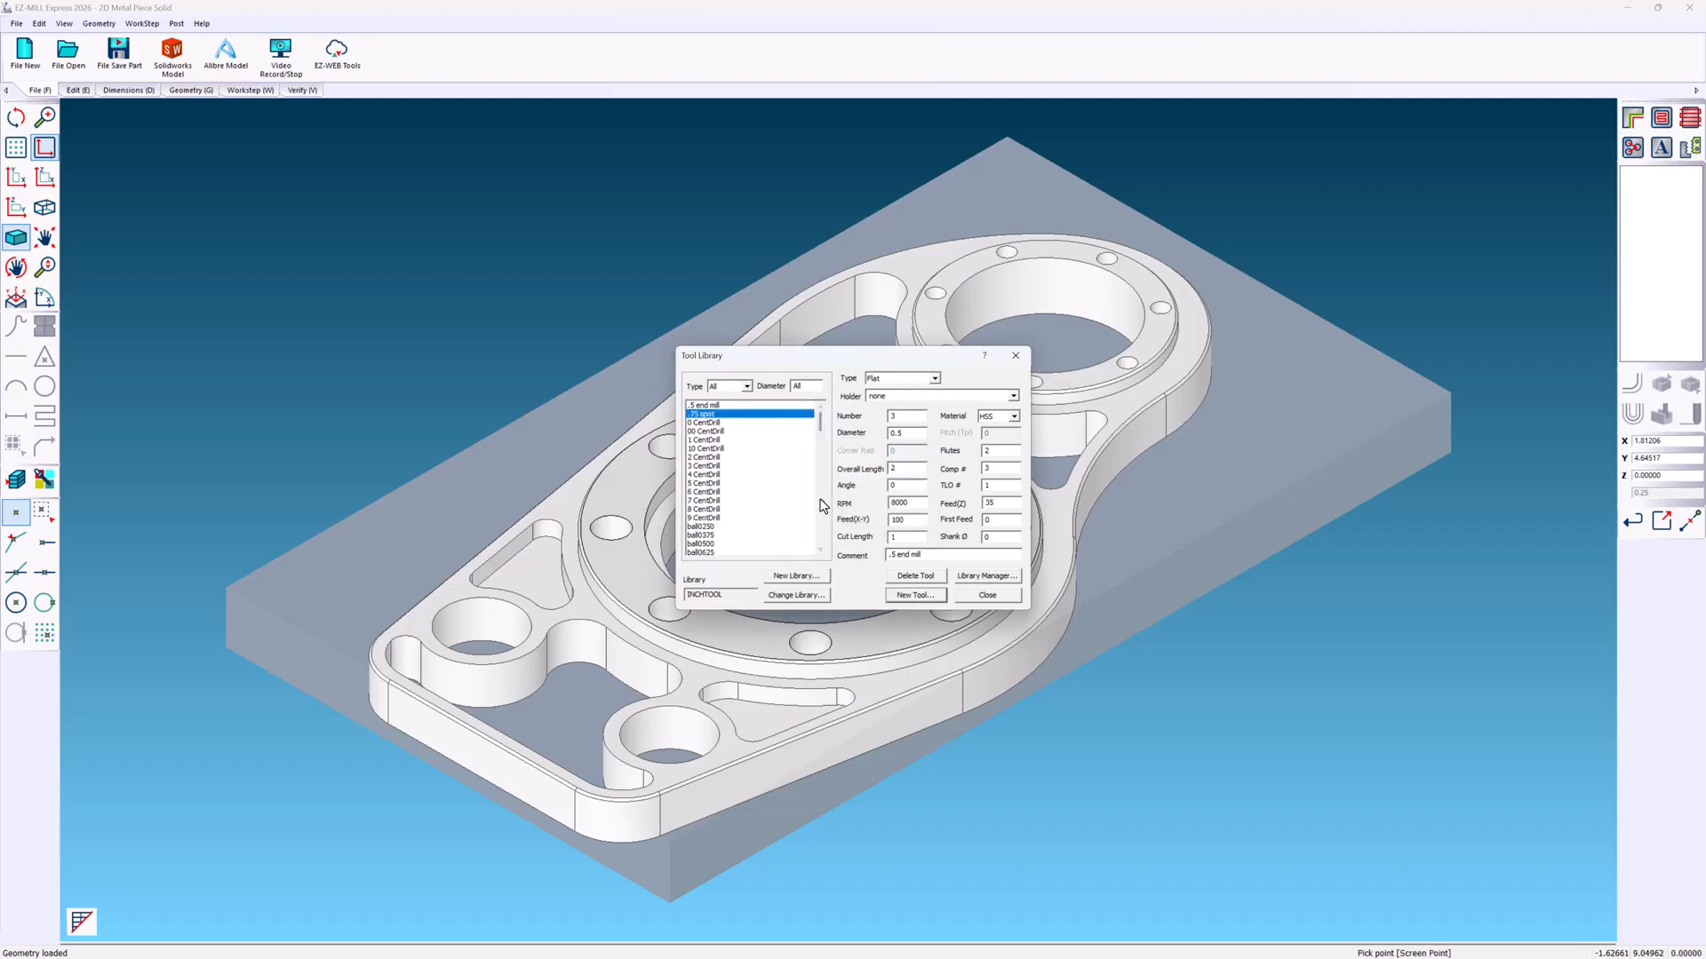
left_click(934, 379)
left_click(875, 424)
- Set the spot tool's number to 4, diameter to 0.75, overall length to 3.5 and angle to 90
left_click(915, 416)
double_click(913, 433)
type(".")
double_click(915, 468)
- Give the spot tool RPM 6000, Feed(X-Y) 54, cut length 0.75, Comp # 4 and Feed(Z) 54
double_click(915, 503)
type("6000")
double_click(914, 518)
type("54")
left_click(915, 536)
type(".75")
double_click(988, 468)
type("4")
double_click(990, 503)
type("54")
- Save the changes to INCHTOOL and create a new tool library named "EZ-CAM Job" in the EZCAMX33 folder
left_click(816, 578)
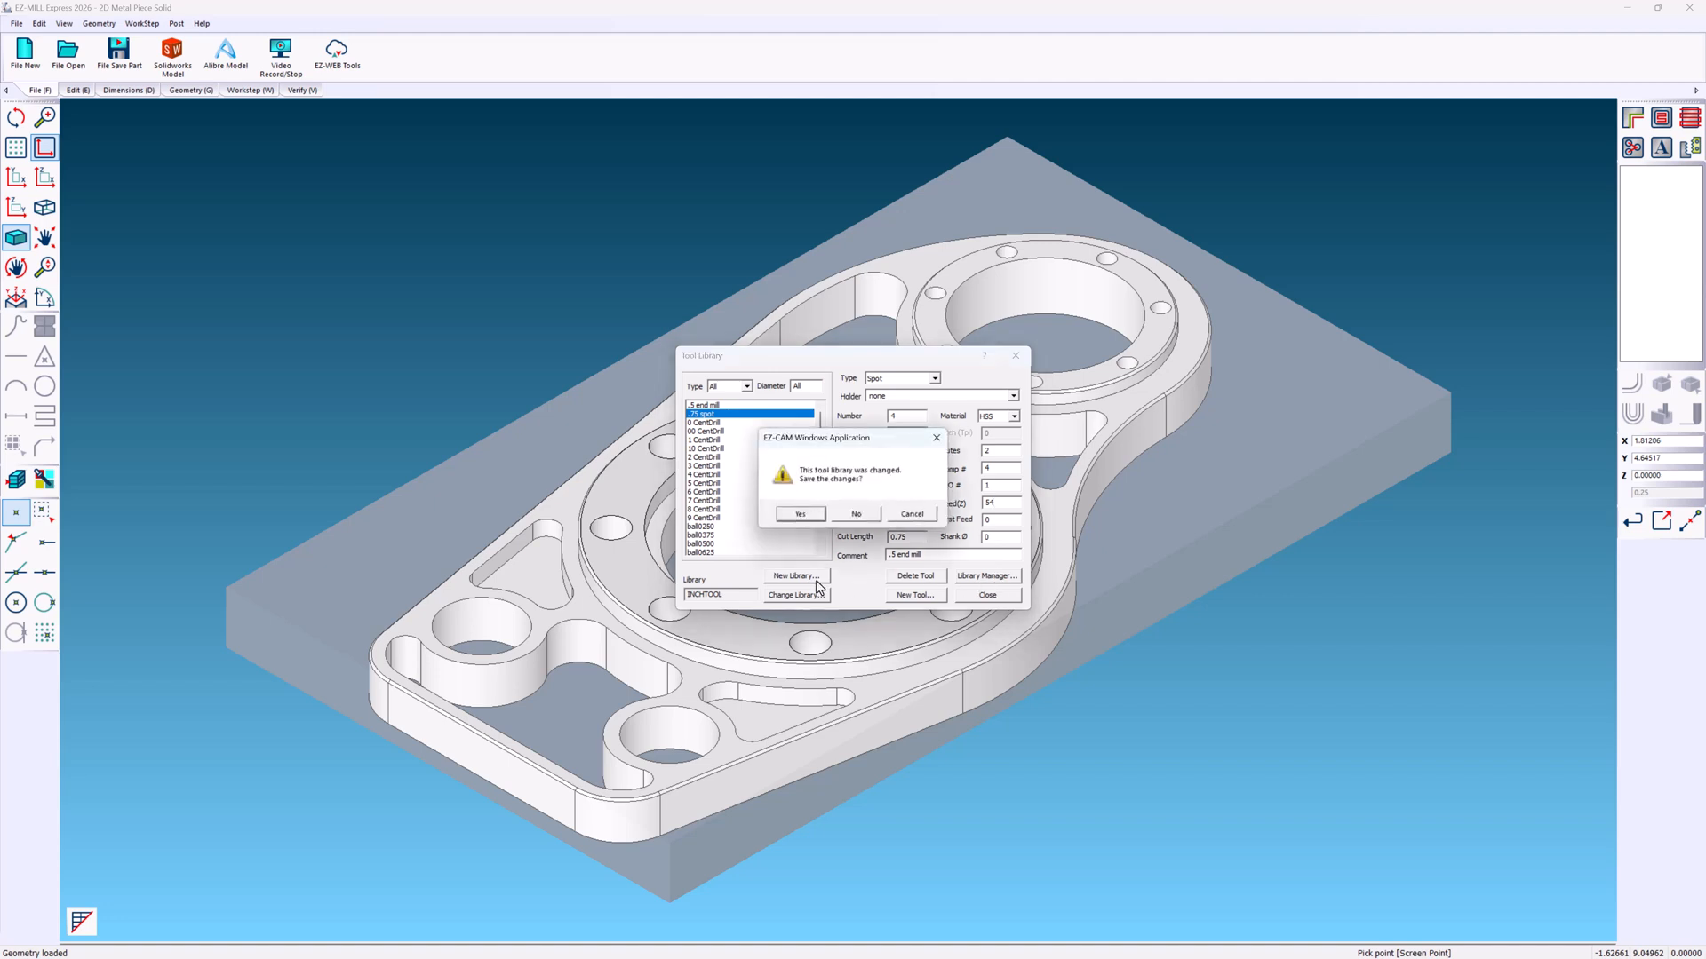
key("Return")
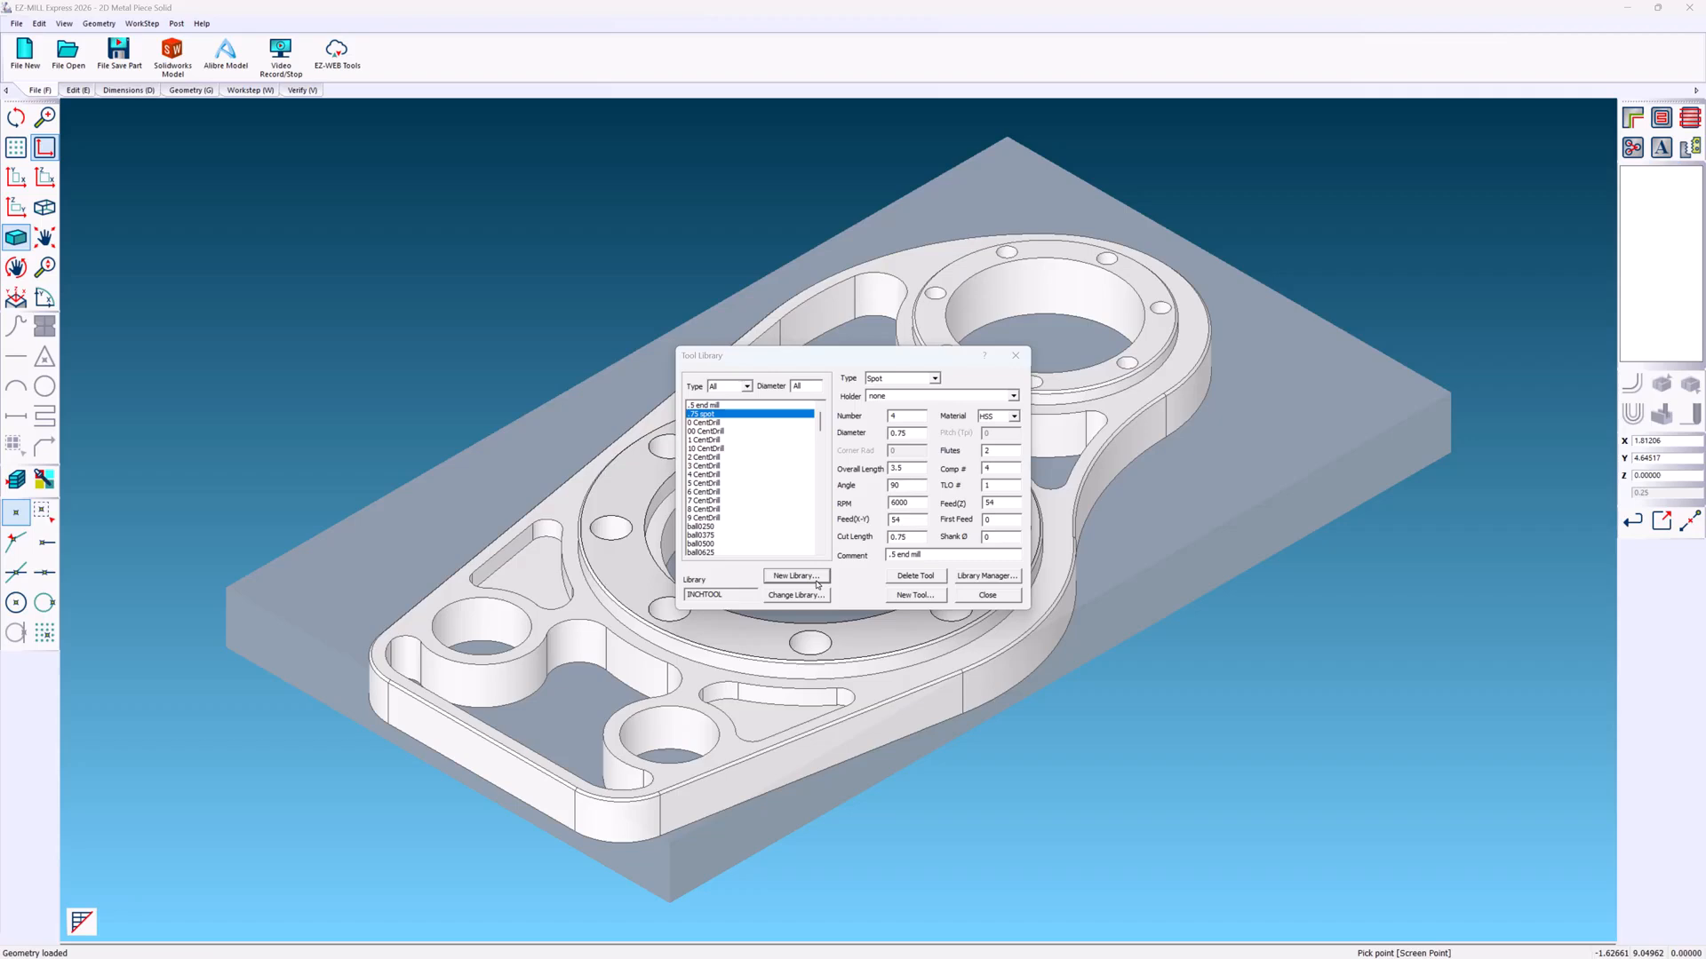
left_click(816, 579)
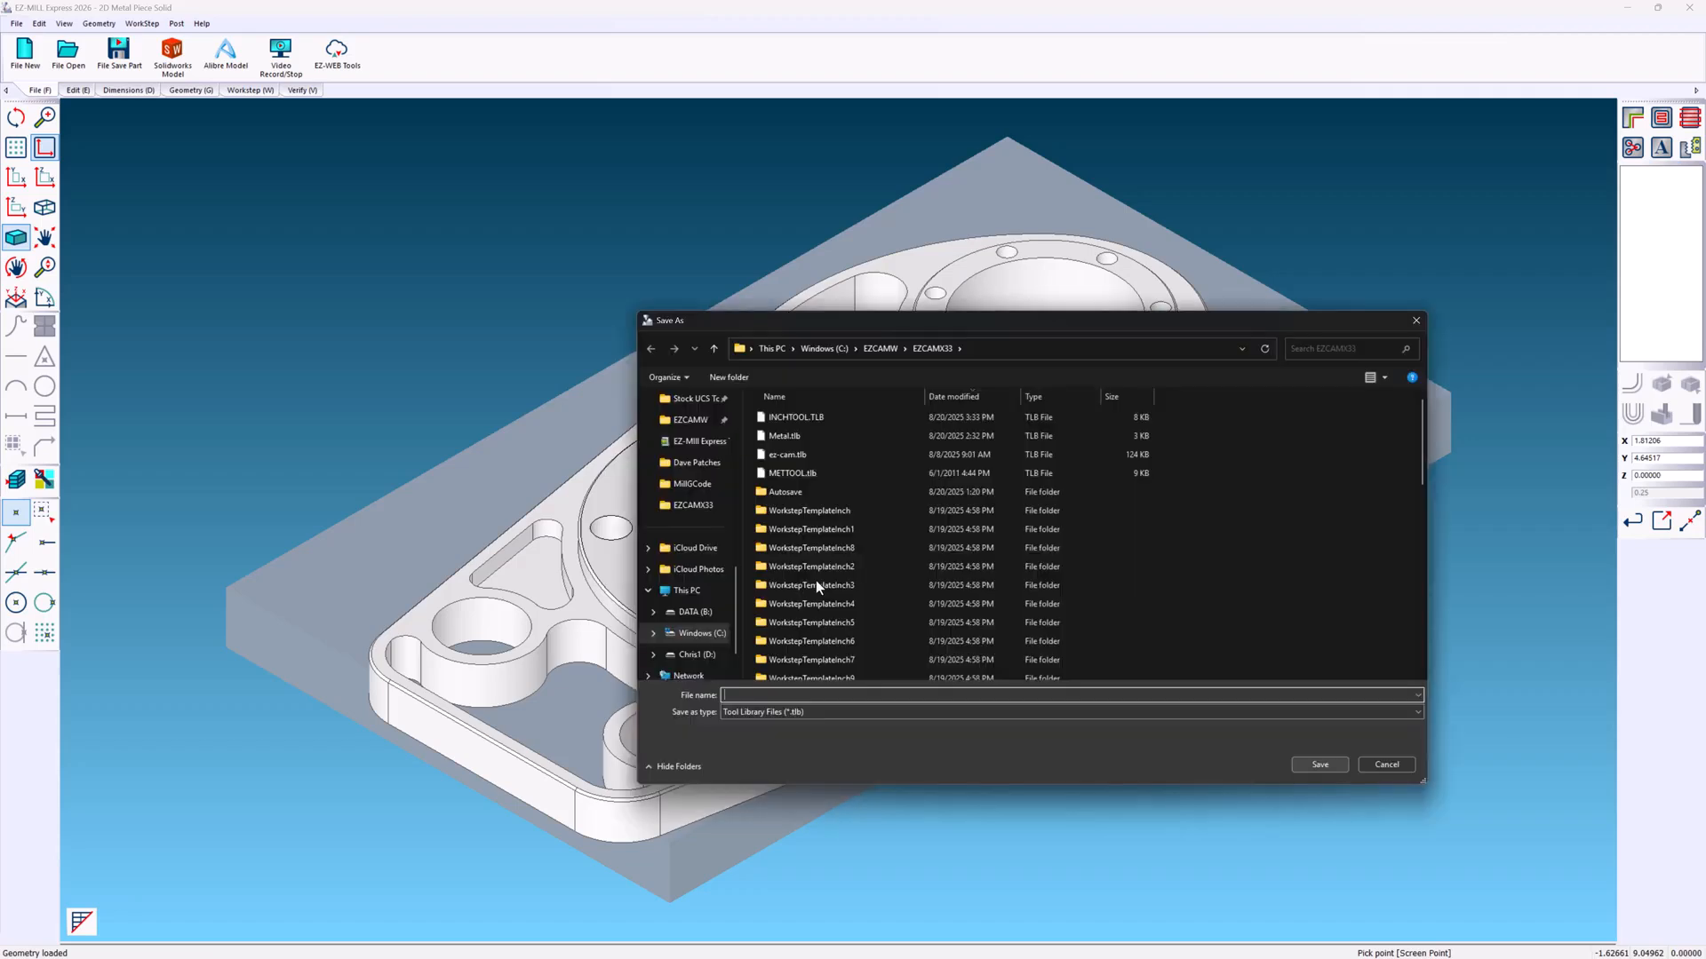
key("BackSpace")
type("EZ-CAM Job")
left_click(1308, 765)
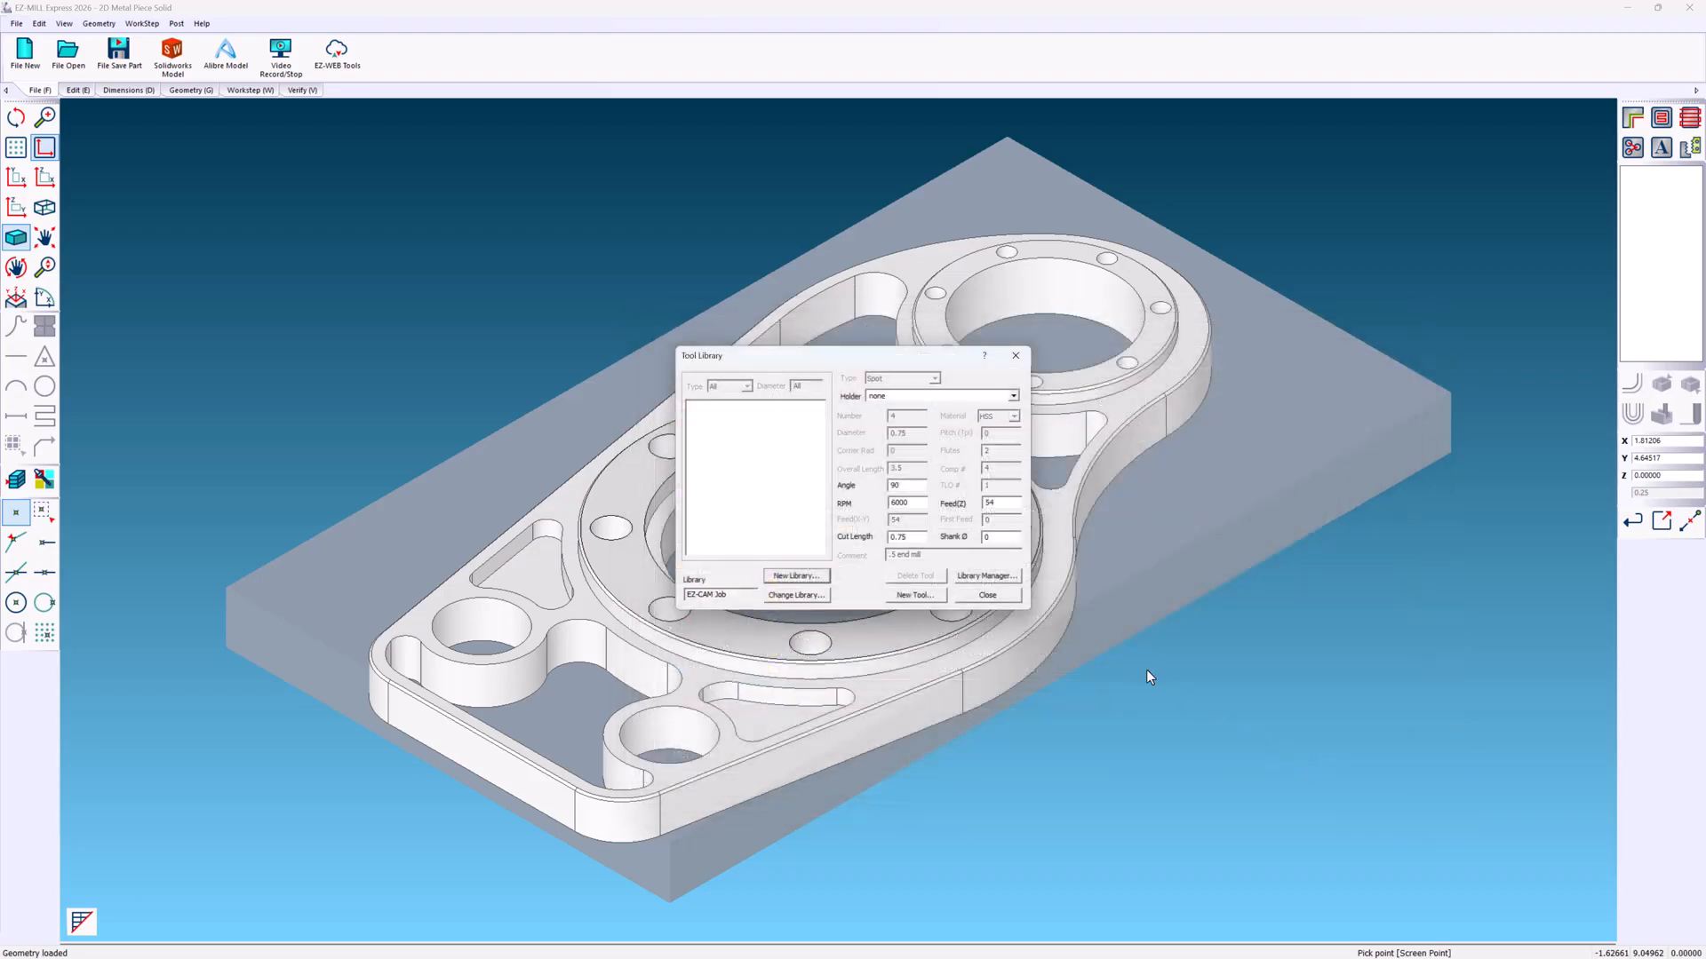
- Open the Library Manager with INCHTOOL as the first library and EZ-CAM Job as the second
left_click(991, 578)
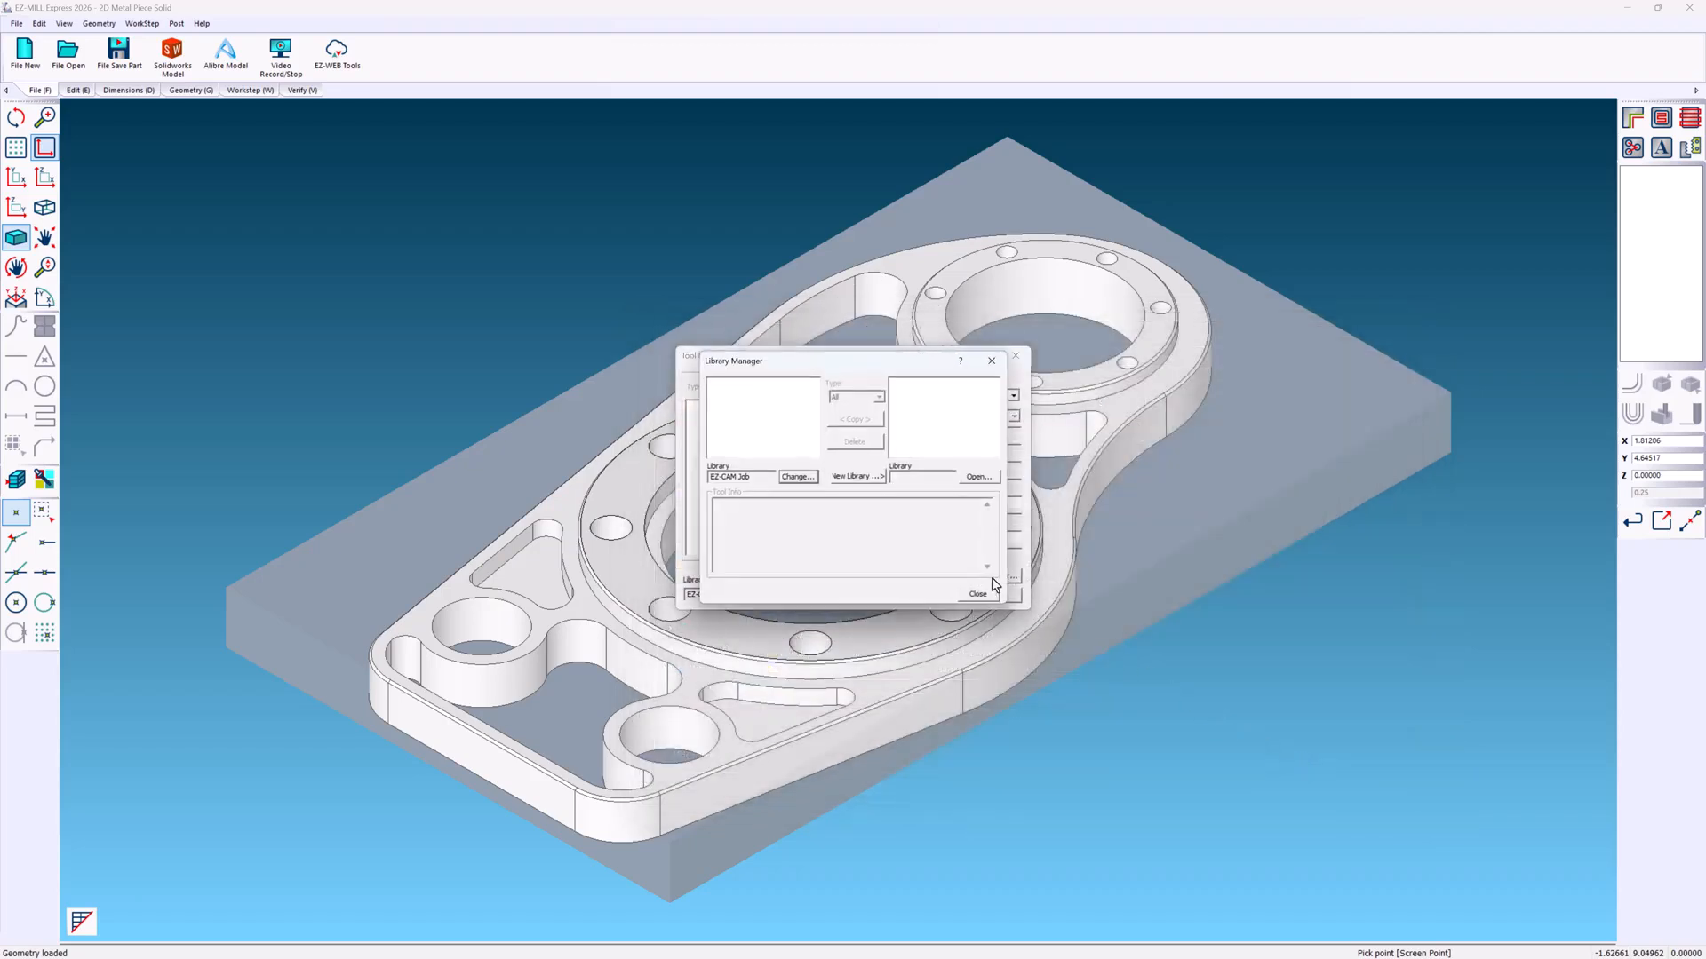
left_click(800, 477)
double_click(768, 435)
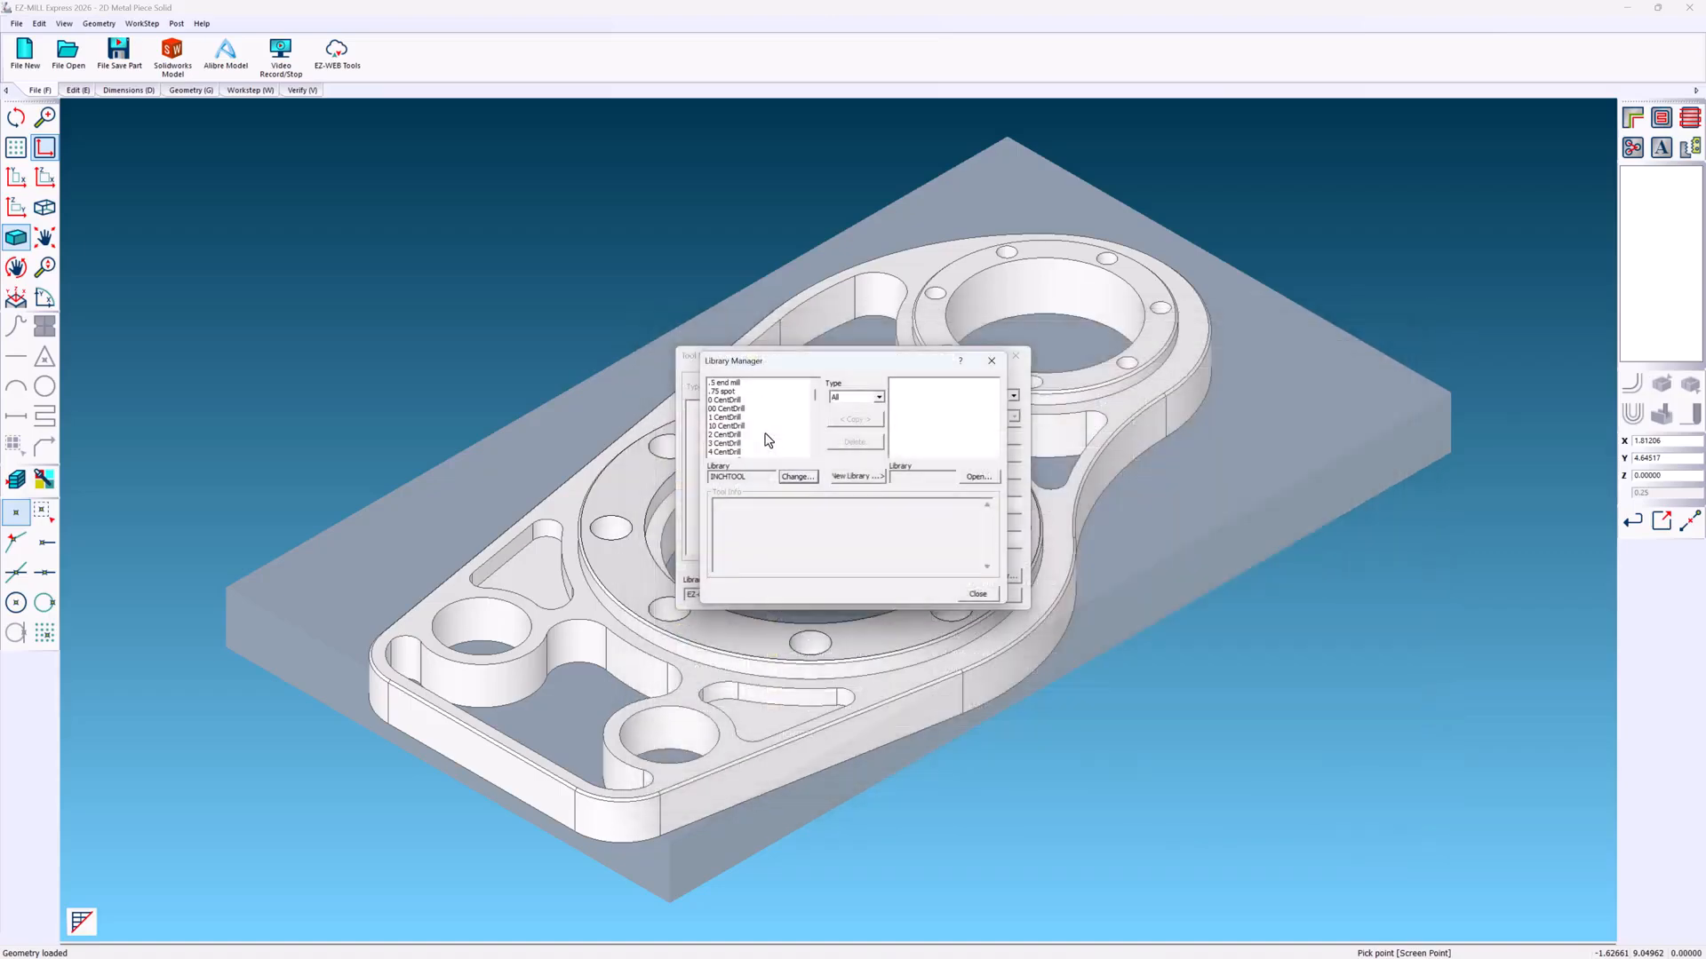
left_click(971, 477)
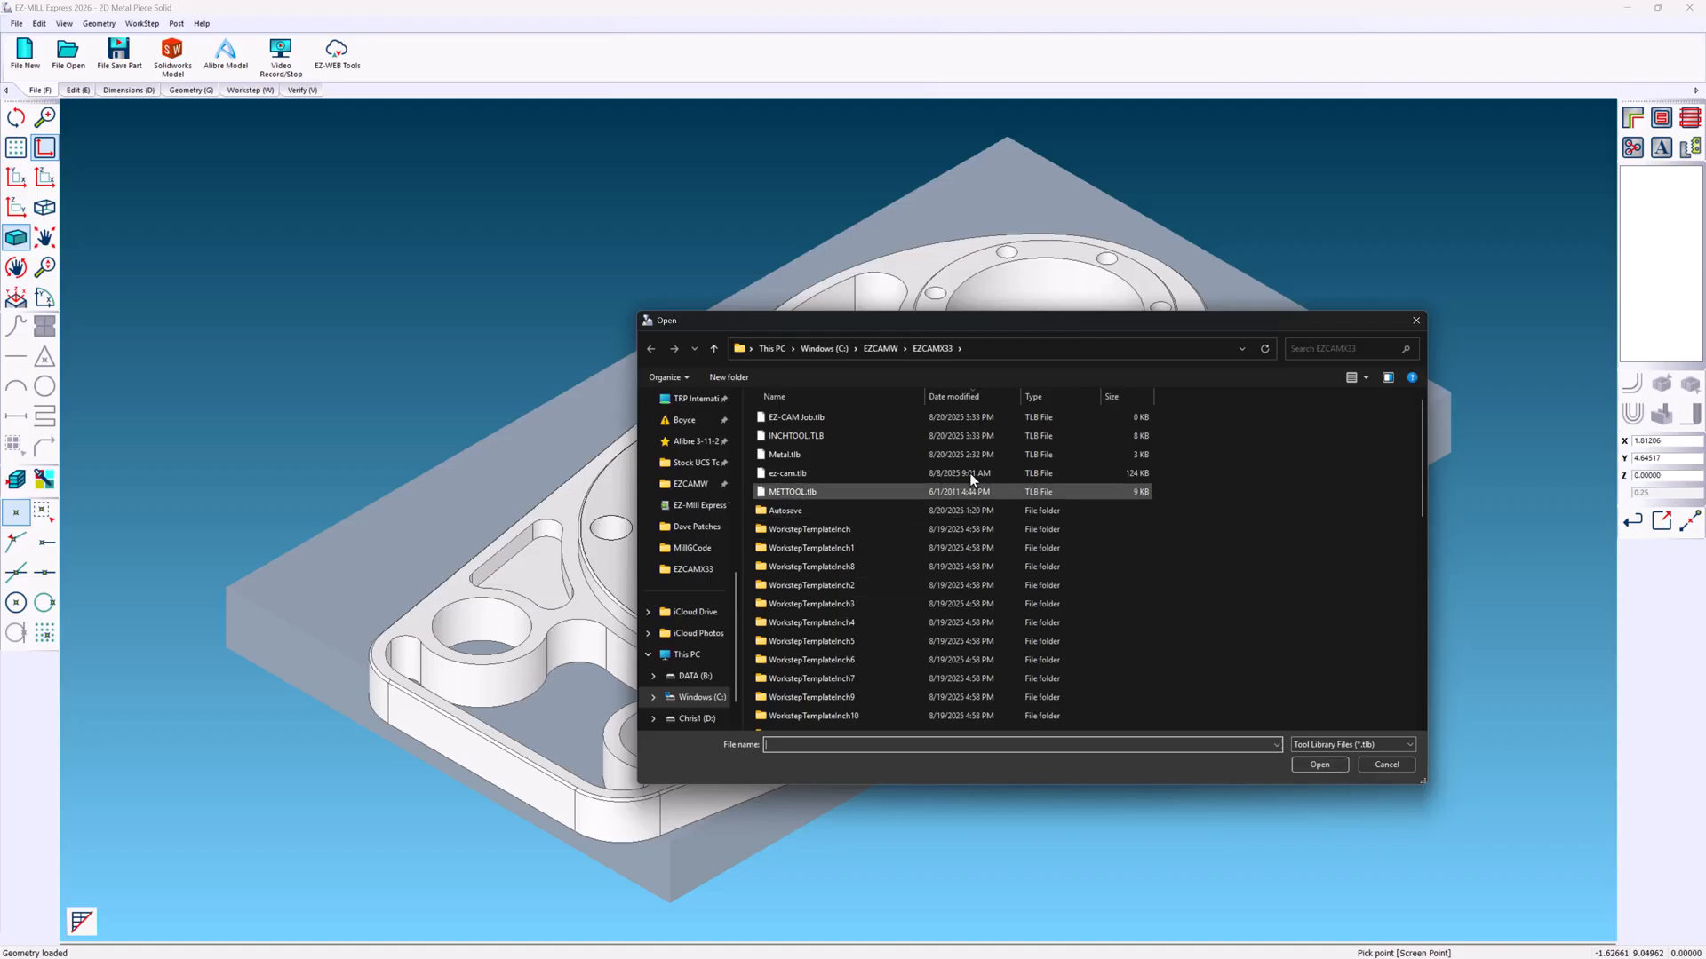
double_click(763, 419)
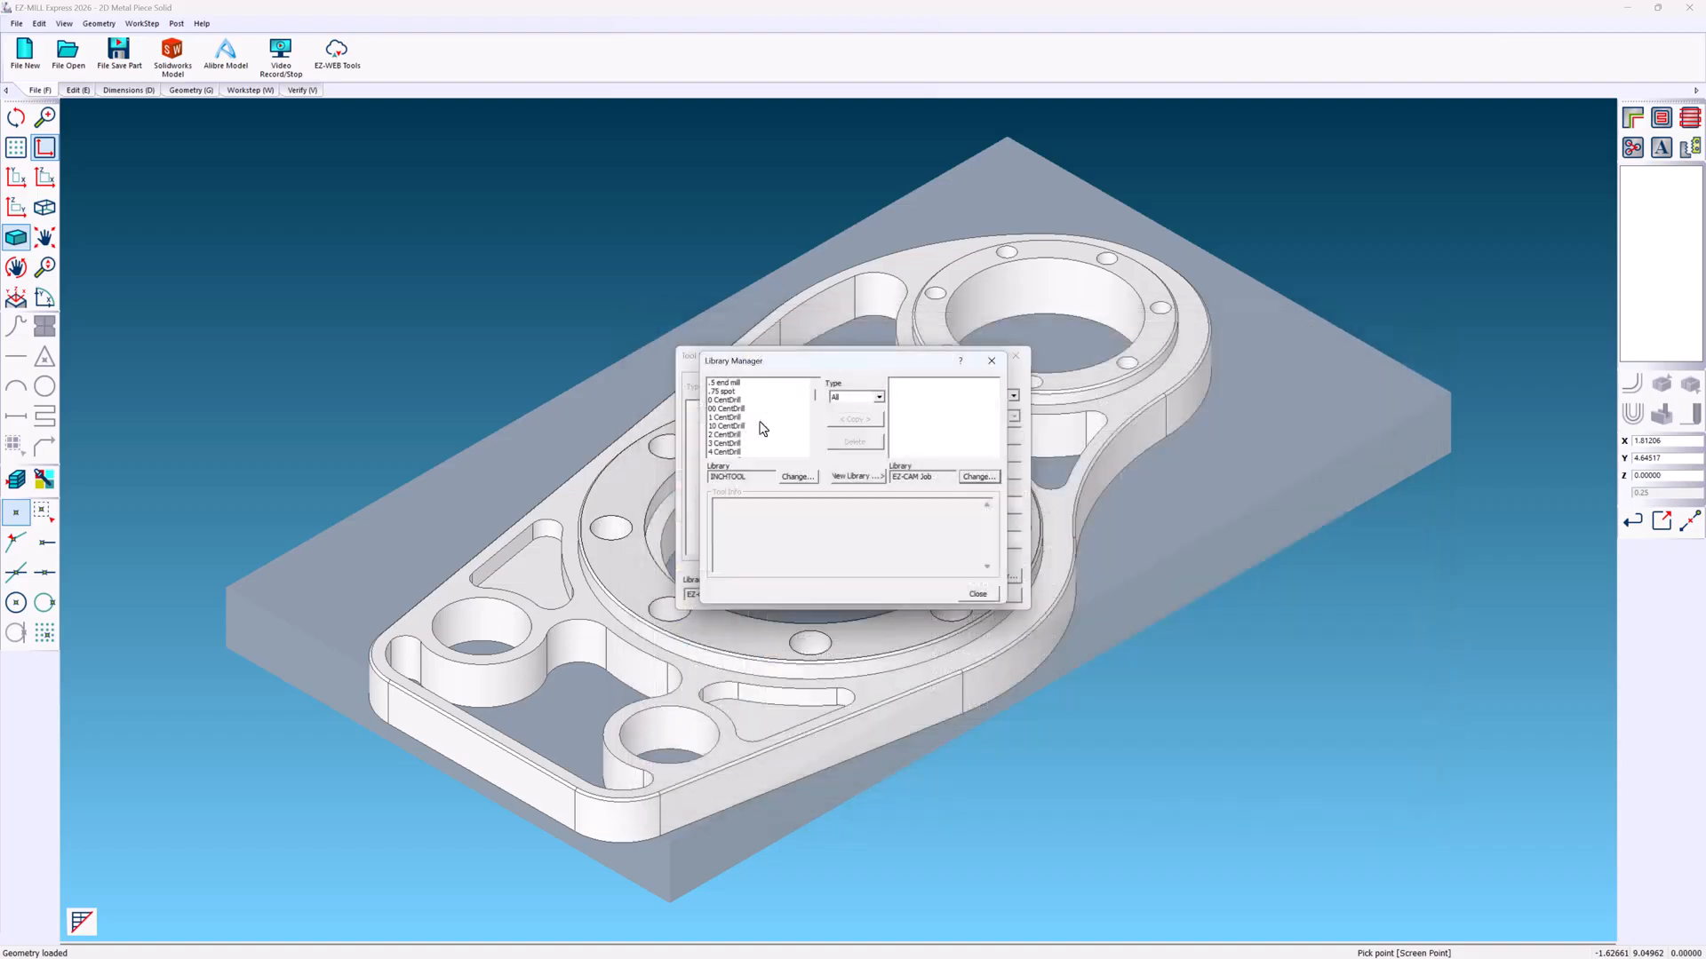
- Copy the .5 end mill and .75 spot tools from INCHTOOL into EZ-CAM Job and save the changes
left_click(745, 384)
left_click(851, 419)
left_click(759, 391)
left_click(845, 423)
left_click(978, 594)
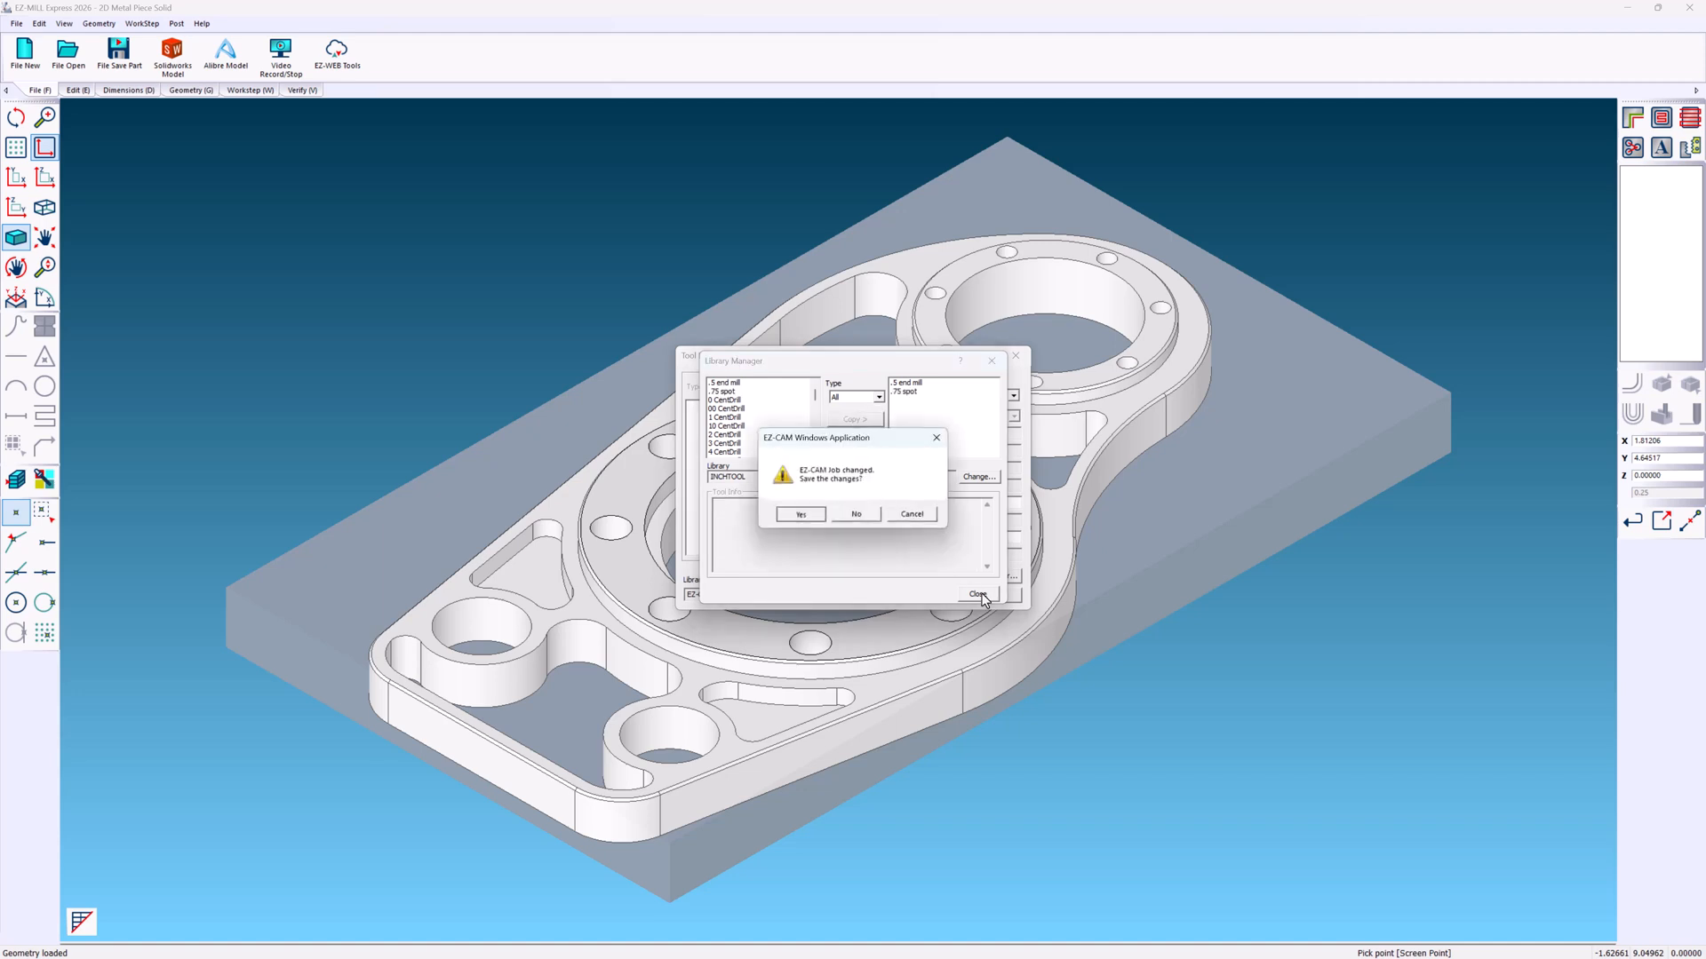
key("Return")
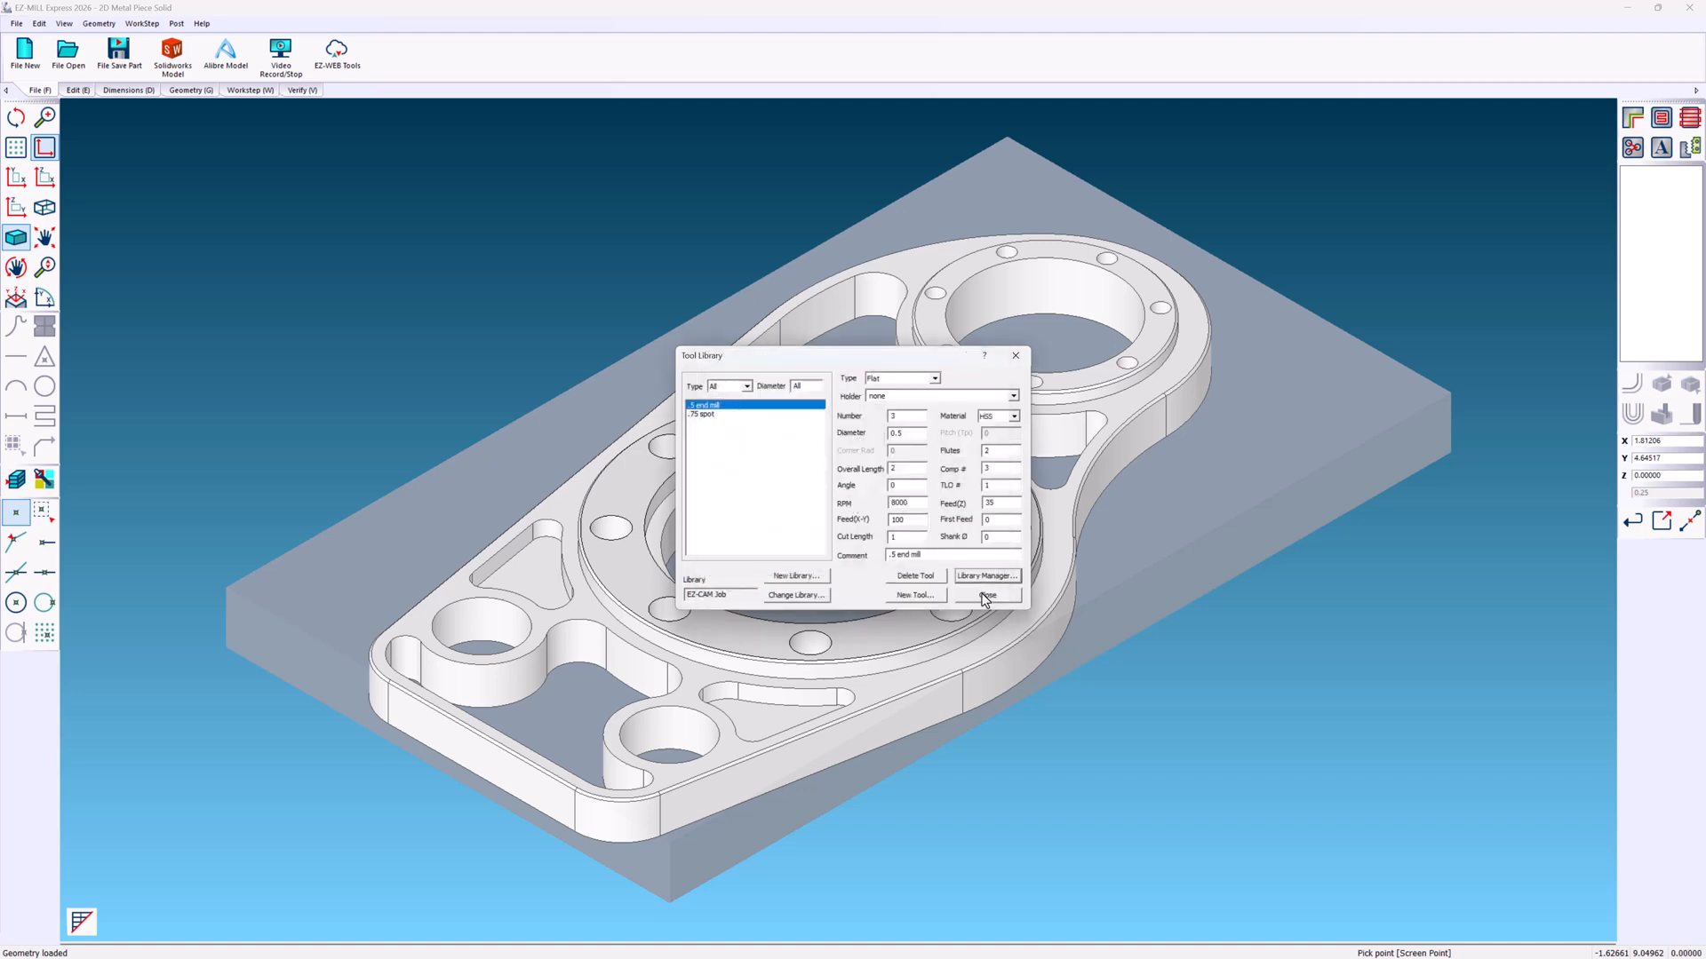
- View the EZ-CAM Job tools filtered by the Flat and Spot types and close the Tool Library
left_click(747, 386)
left_click(749, 399)
left_click(745, 388)
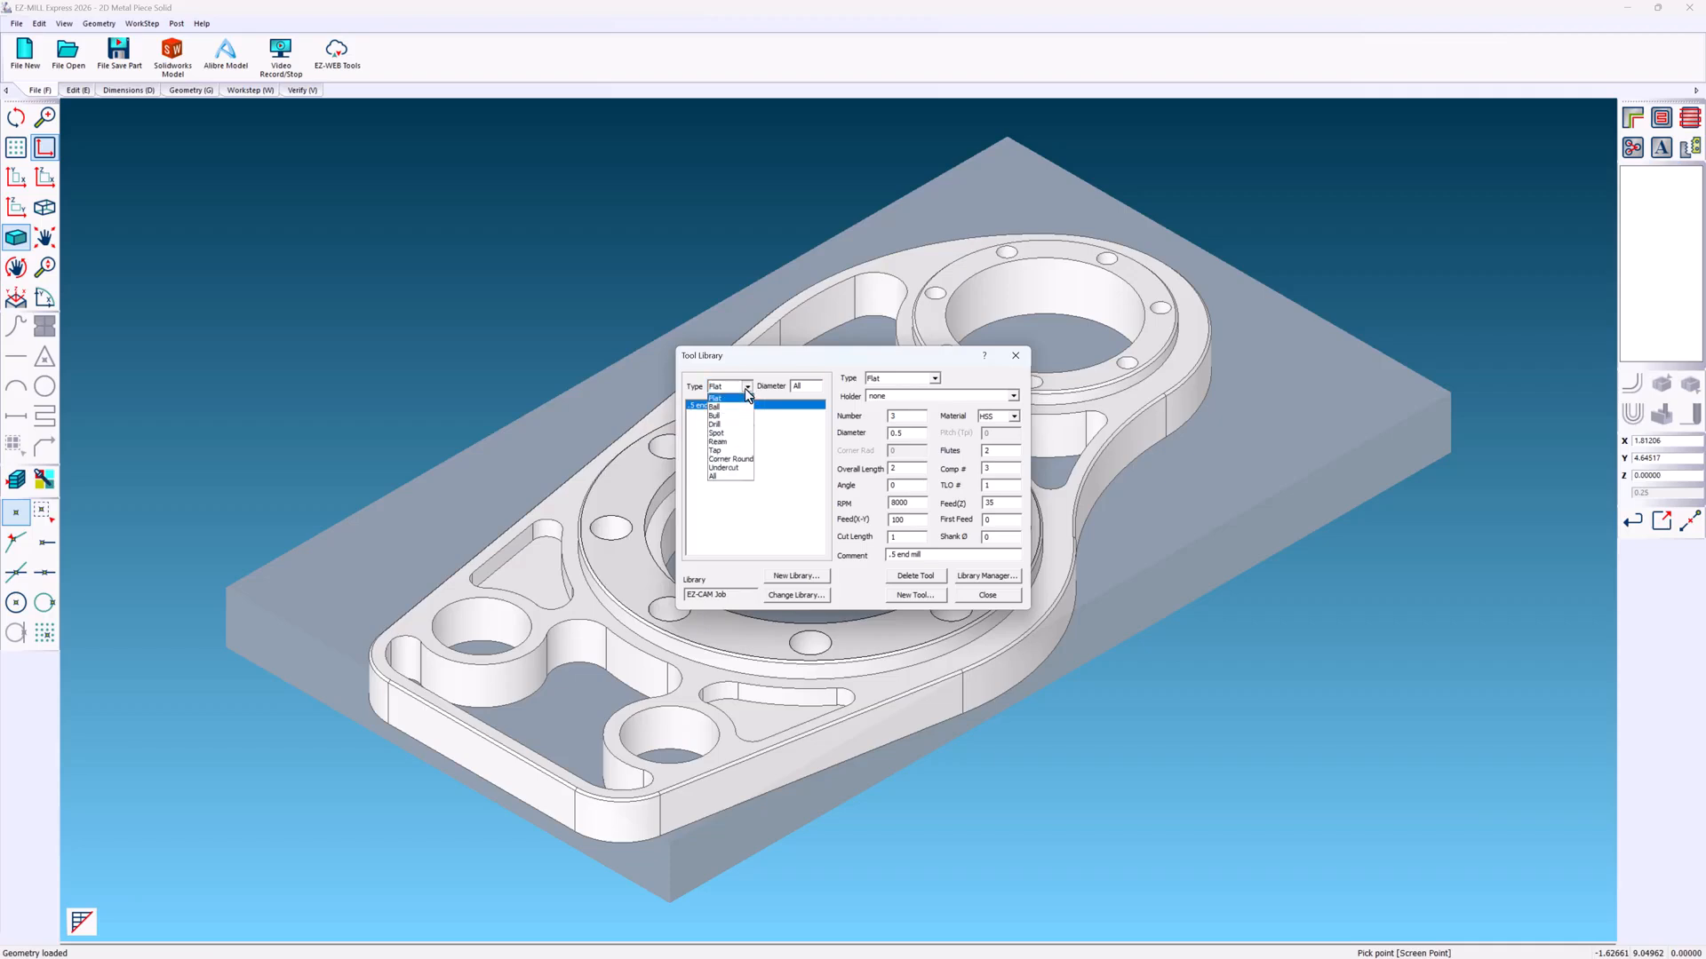
left_click(739, 434)
left_click(987, 596)
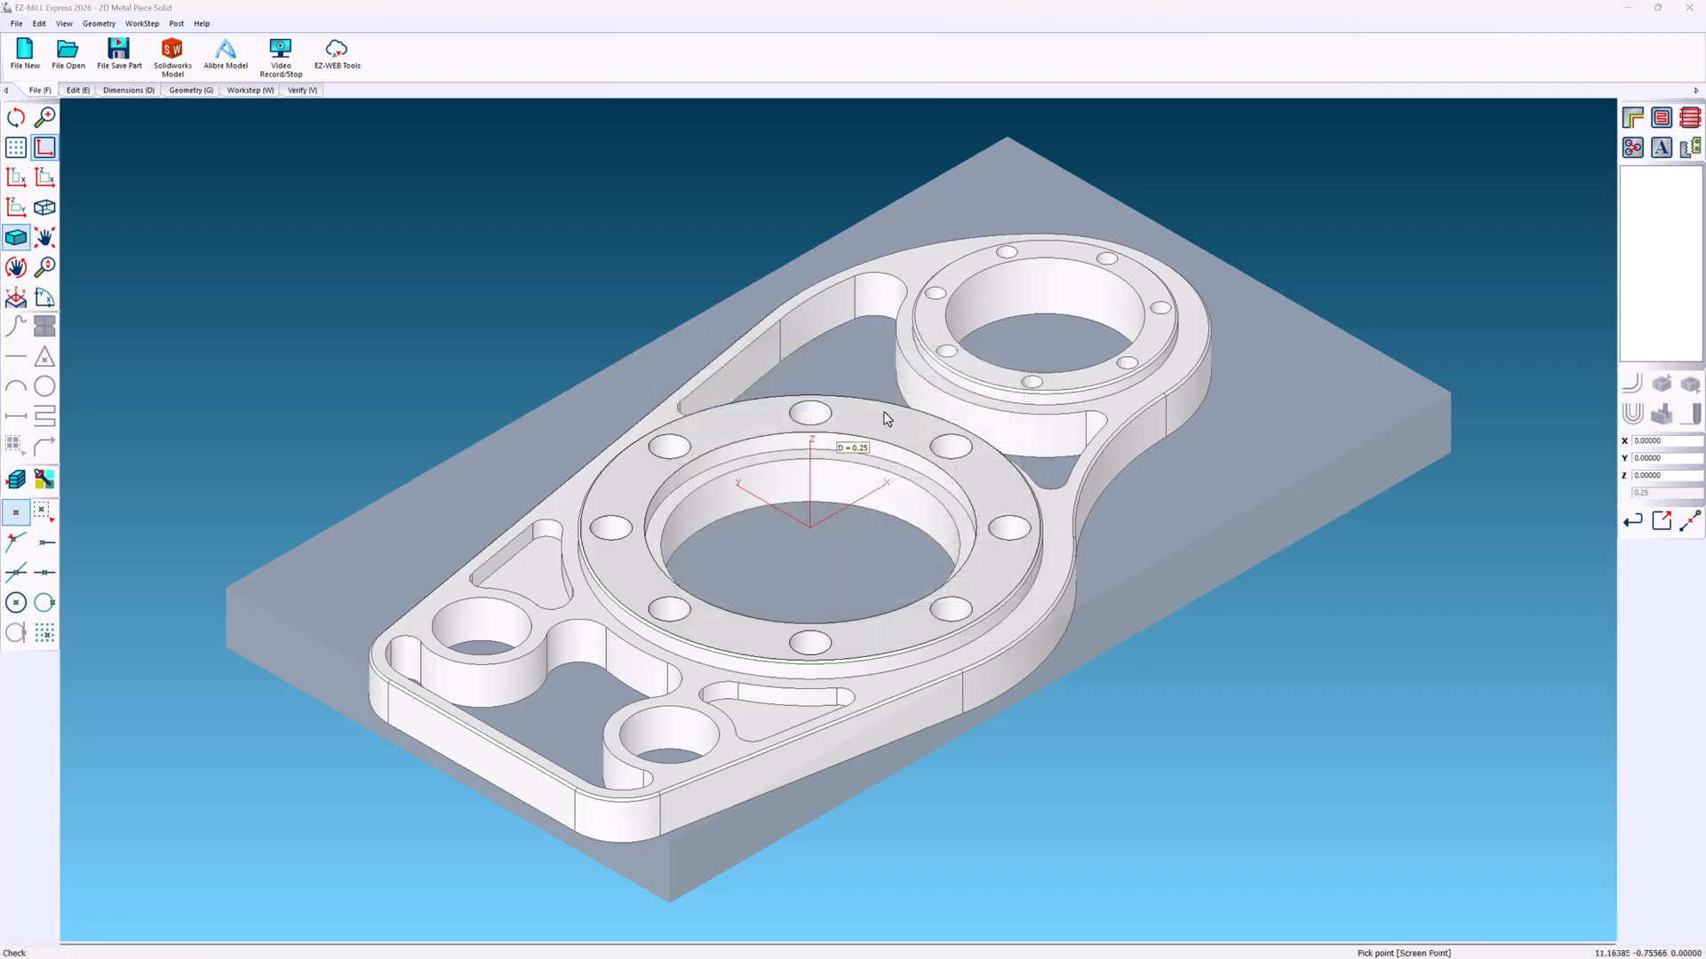
- Create an EZ Pocket workstep with the default step ID and move its dialog over the model
left_click(1661, 117)
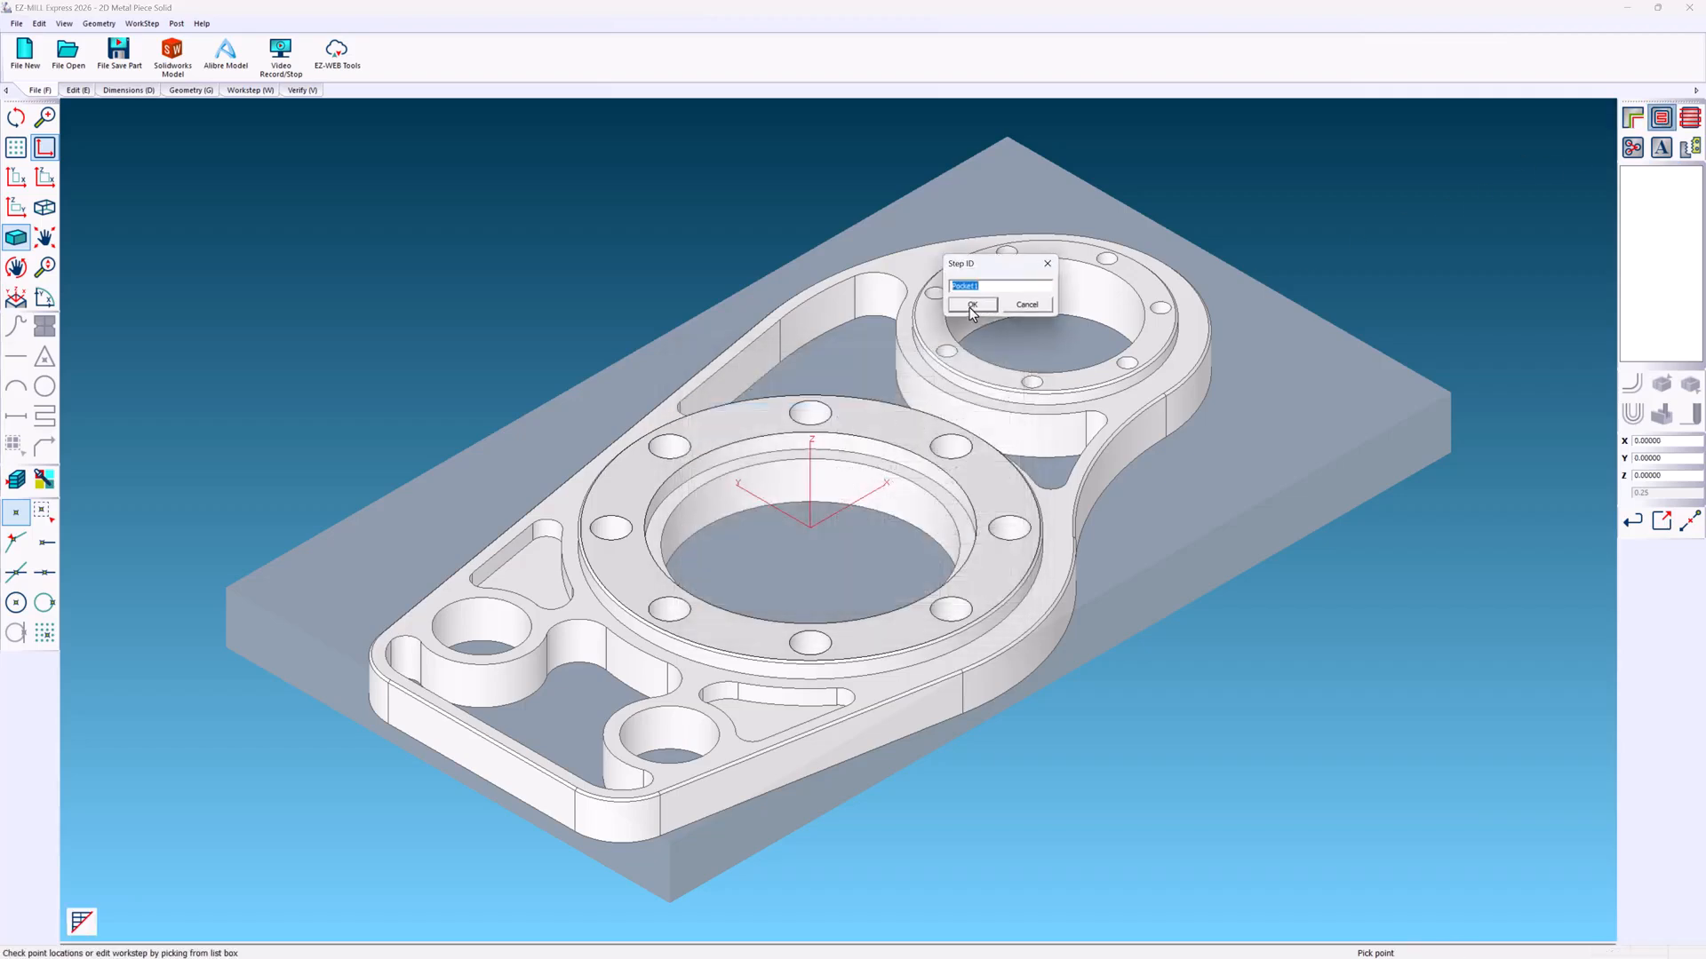
left_click(972, 304)
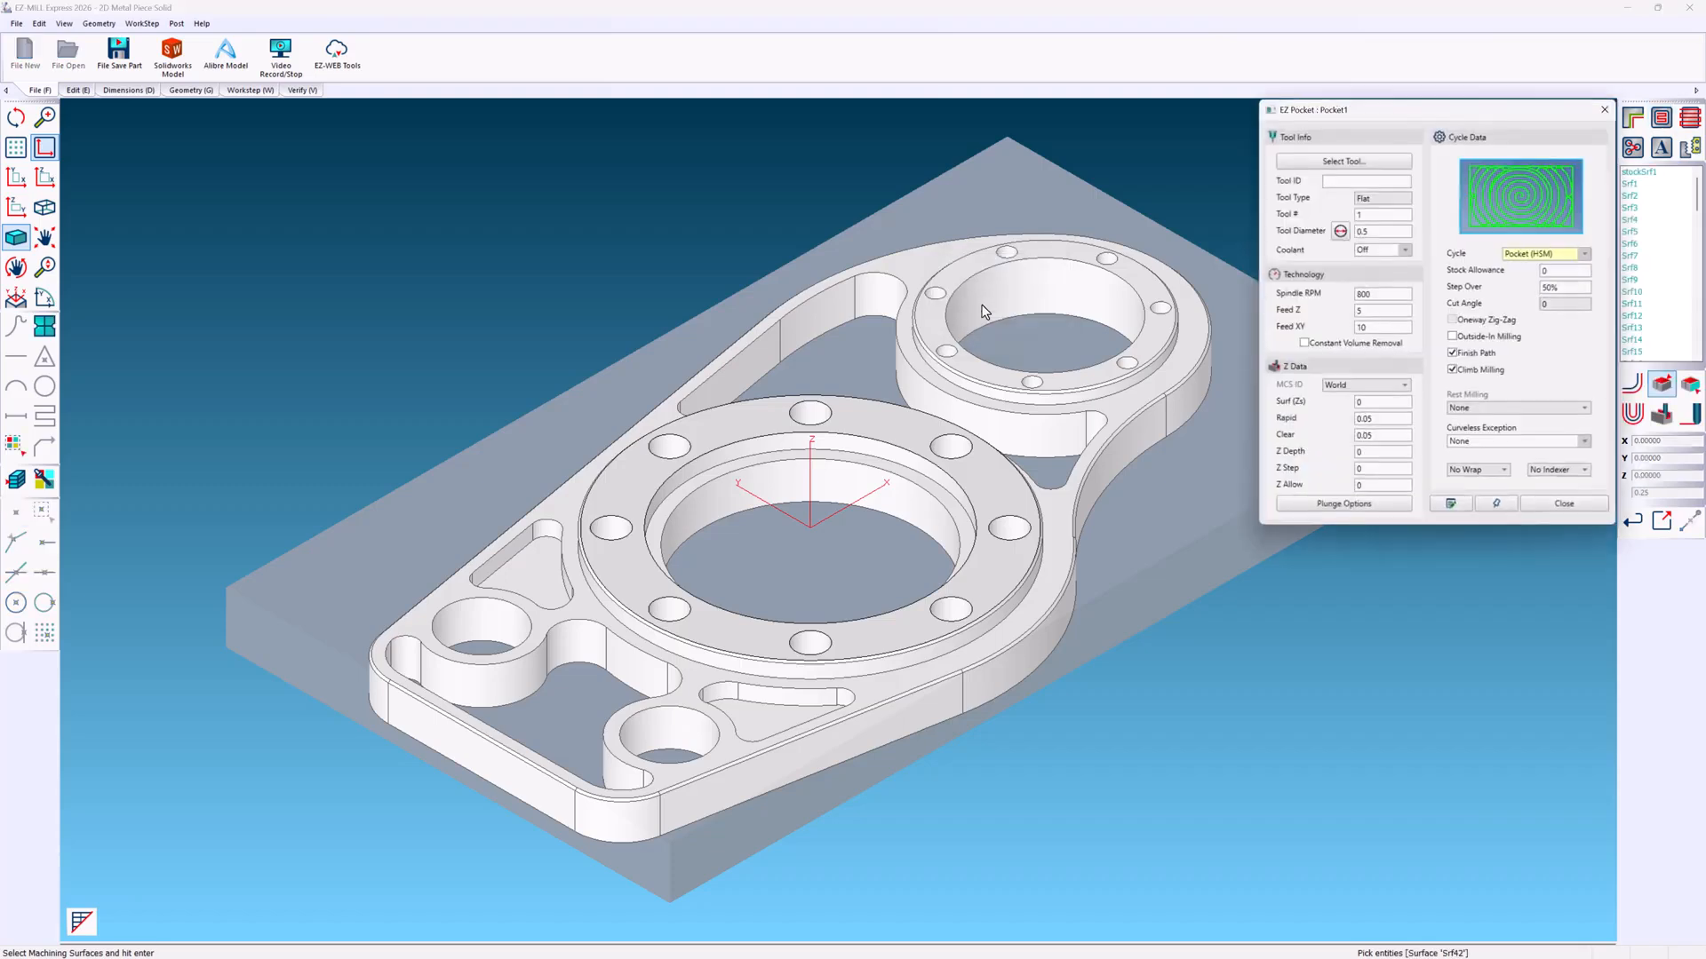
left_click_drag(1356, 114, 747, 139)
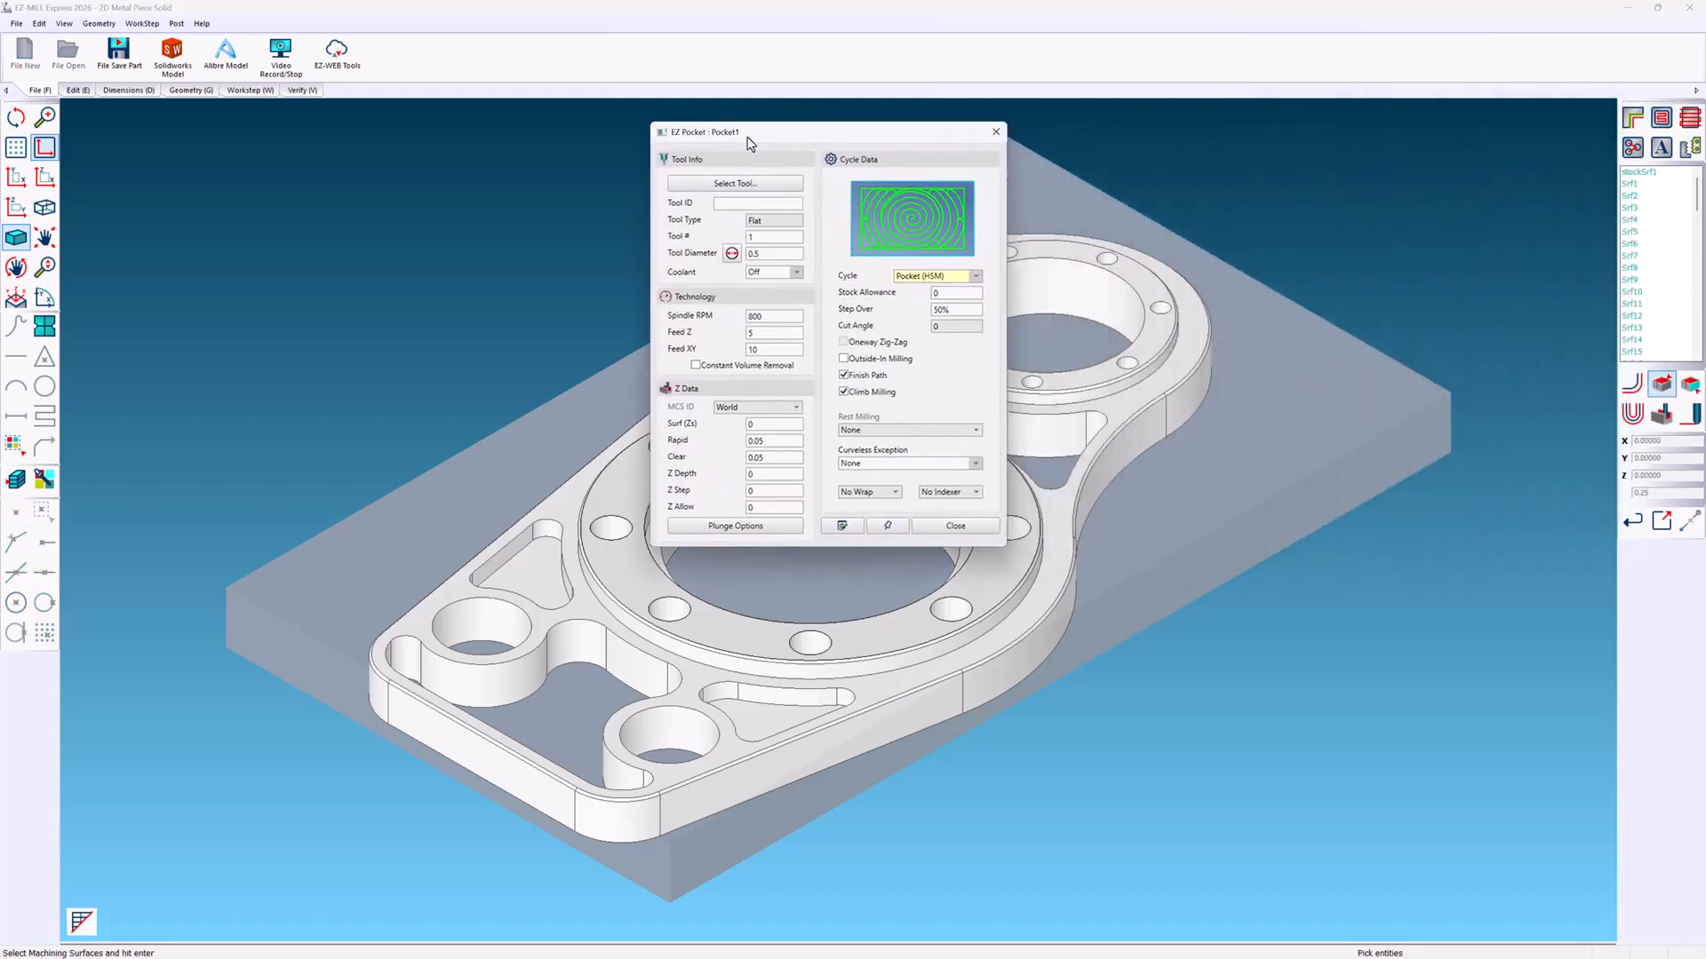
left_click(774, 235)
left_click(773, 253)
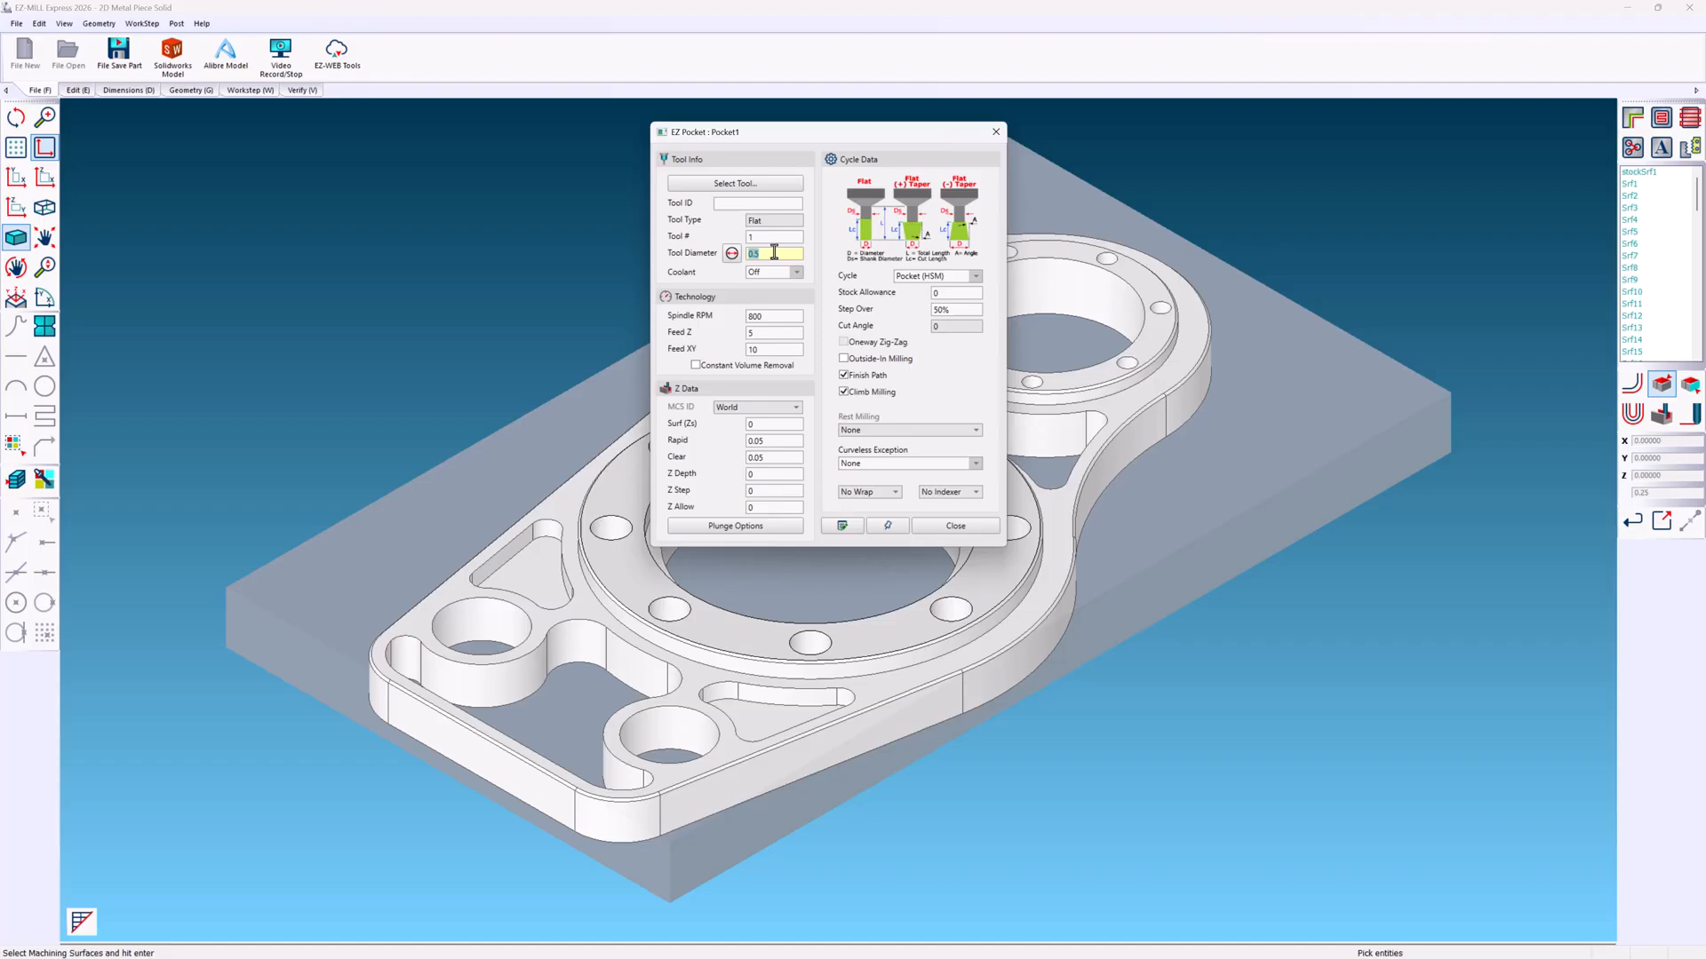
- Load the .5 end mill from the EZ-CAM Job library as the pocket's tool
left_click(764, 184)
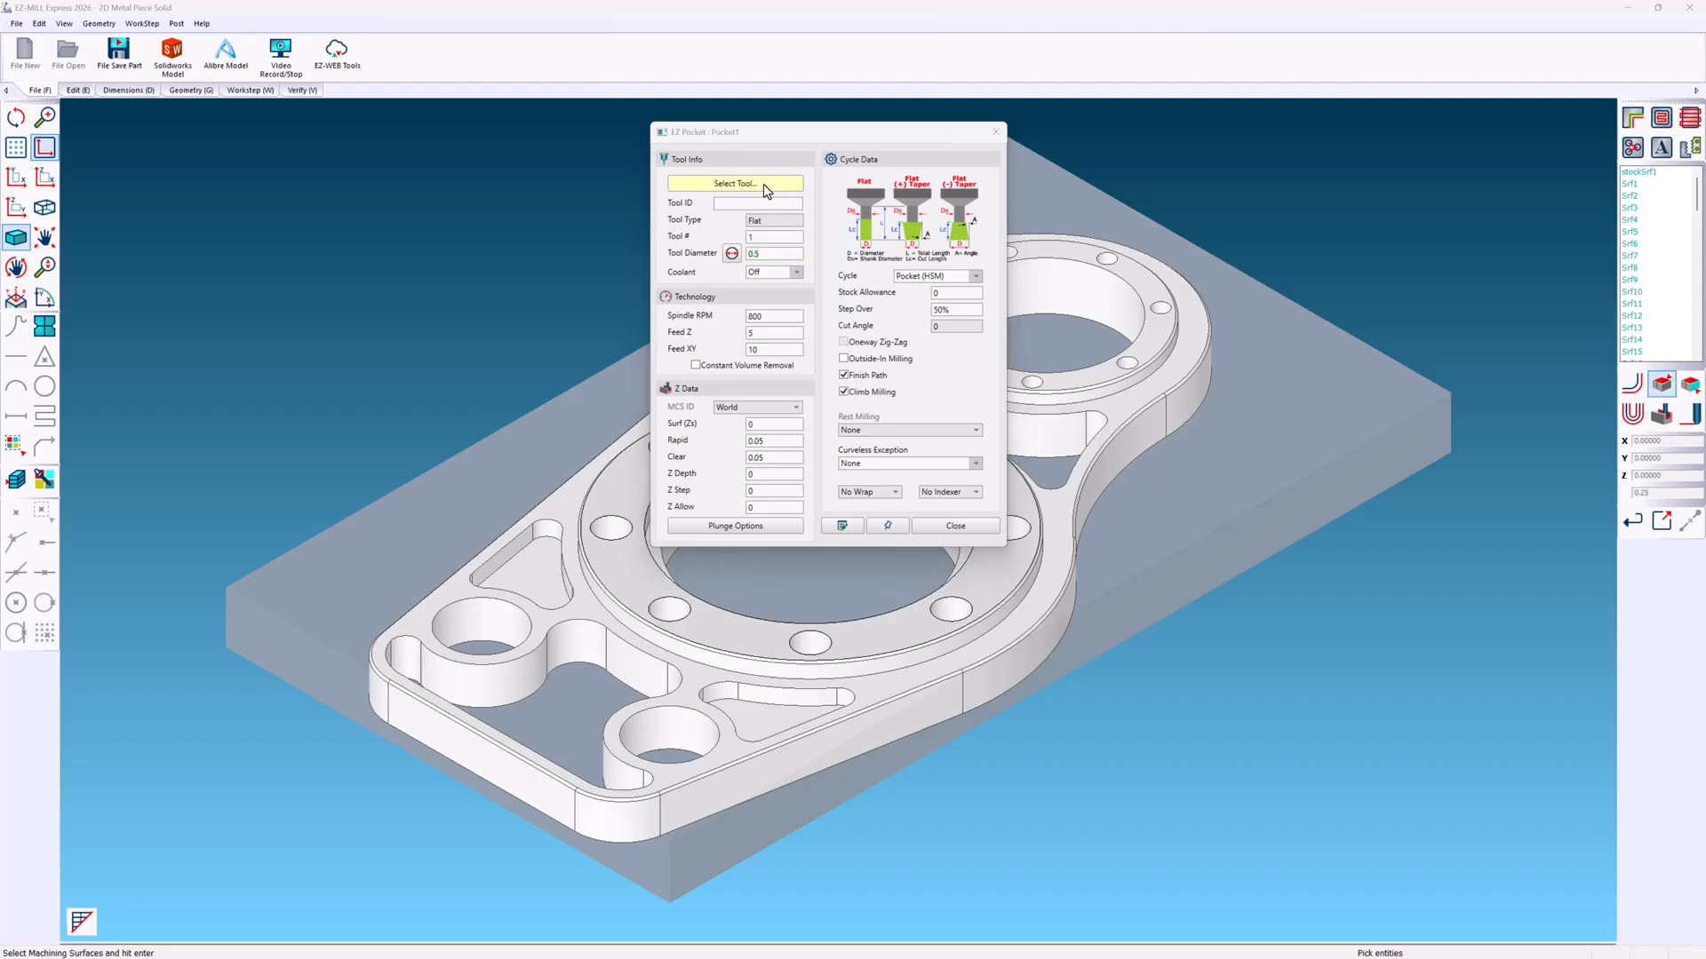
left_click(858, 239)
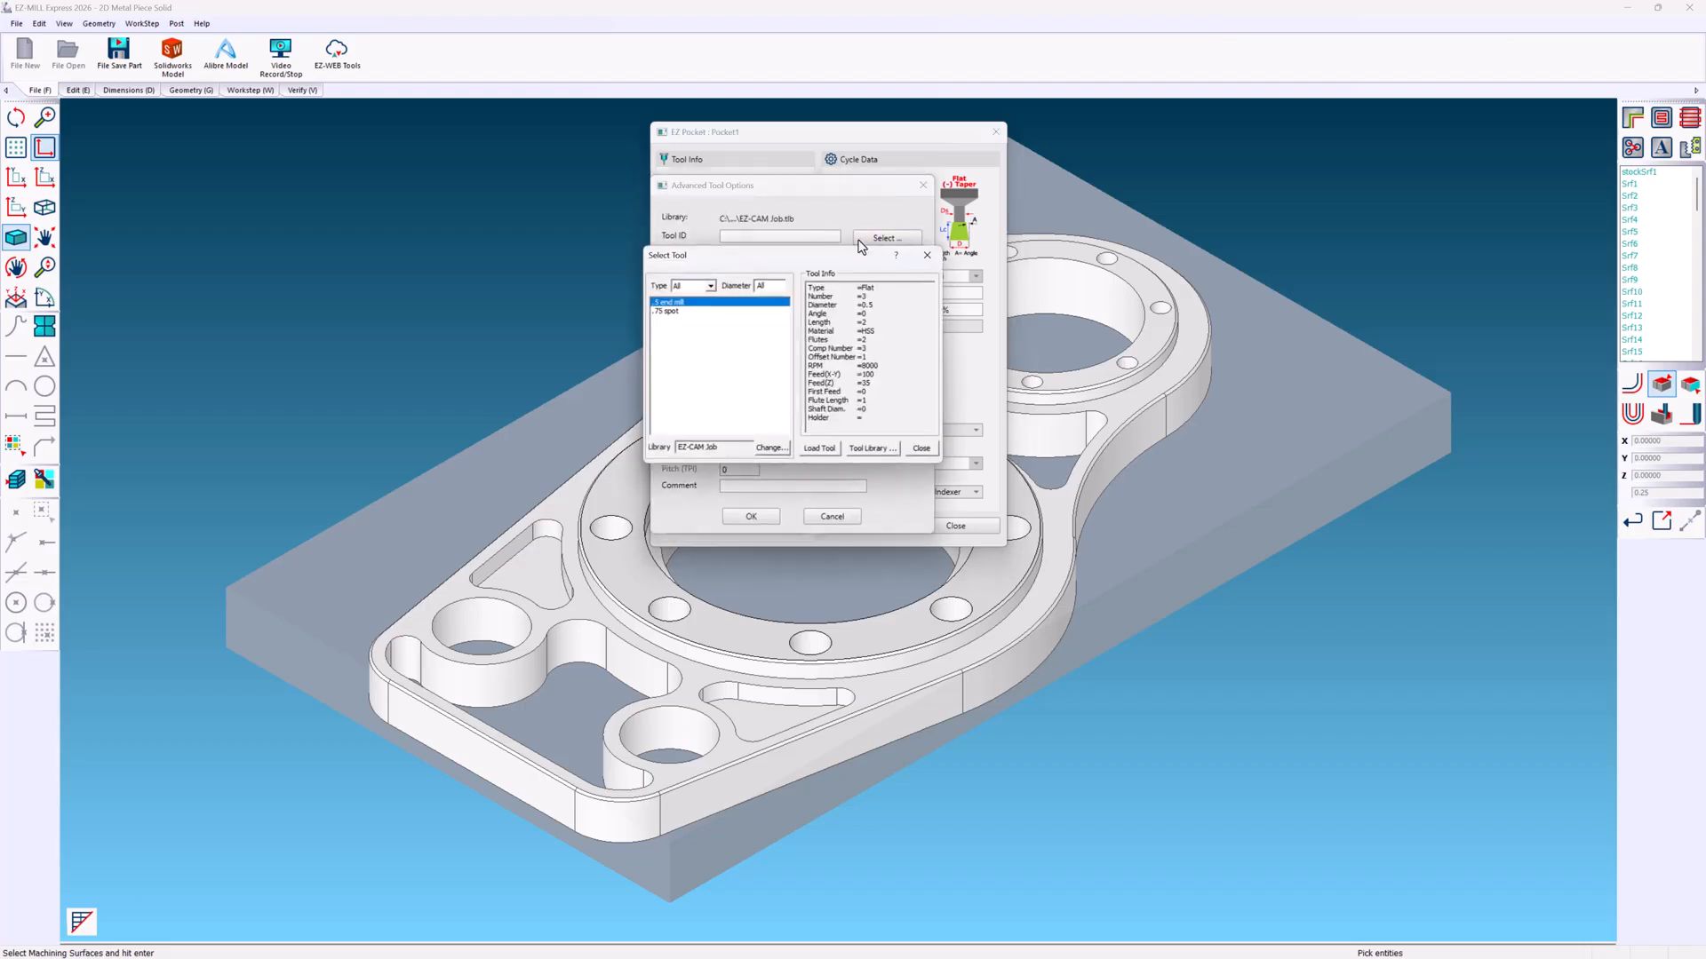
left_click_drag(807, 286, 823, 417)
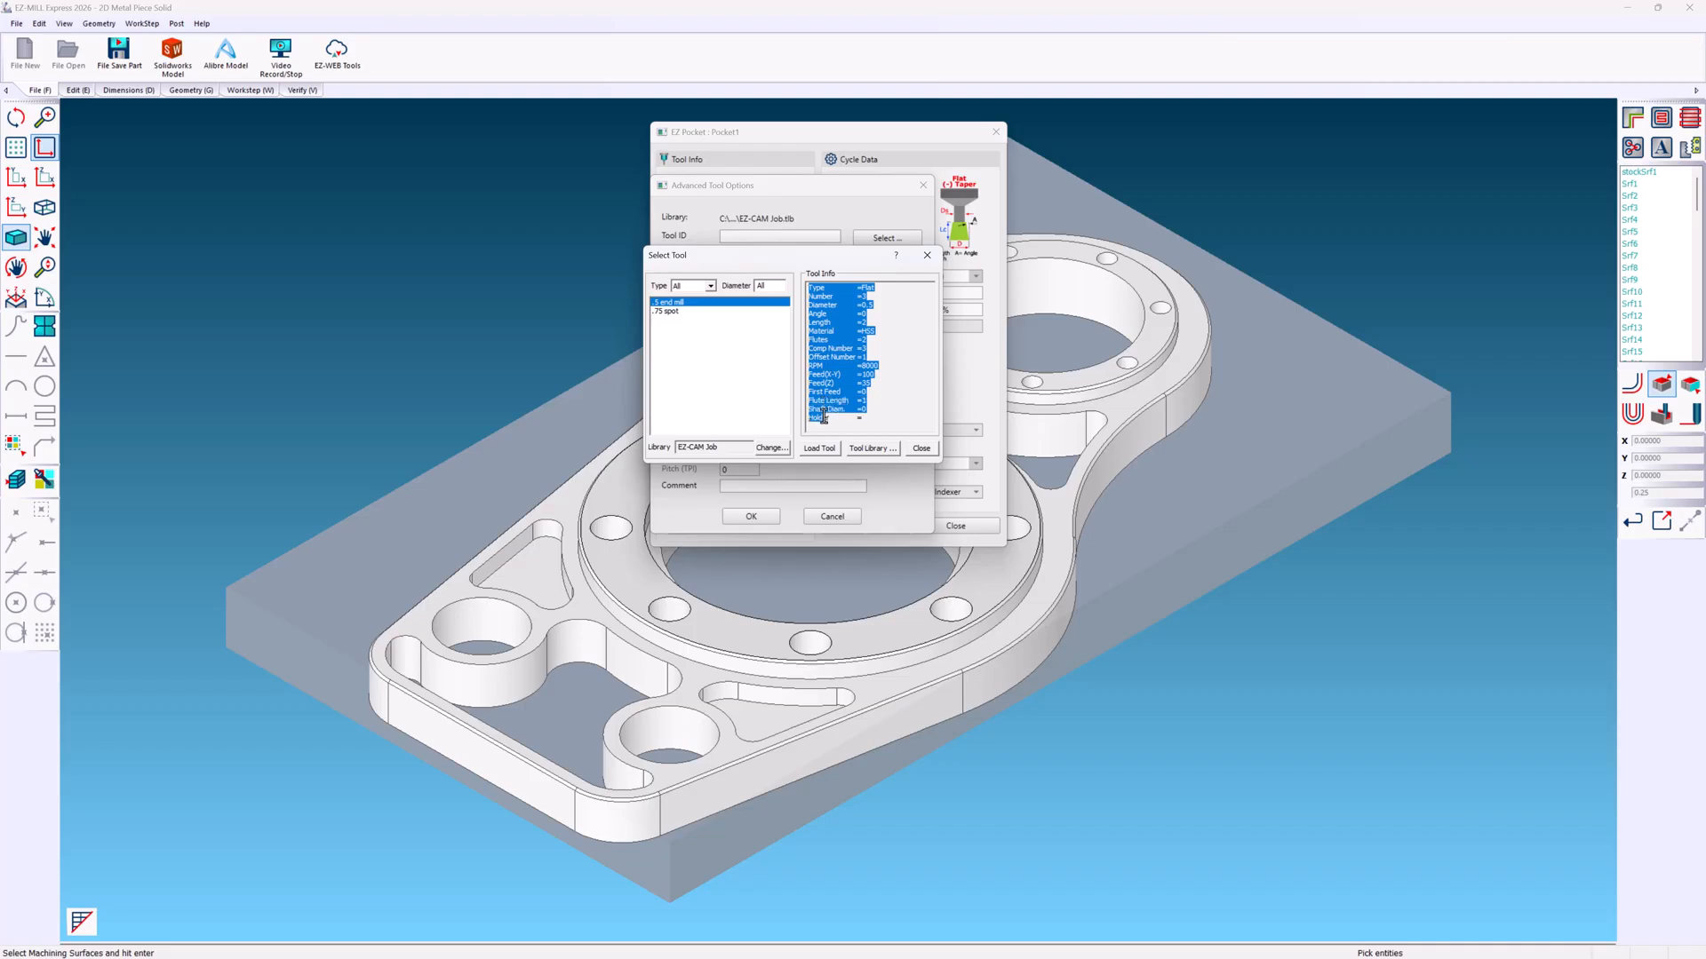
left_click(733, 311)
left_click(734, 303)
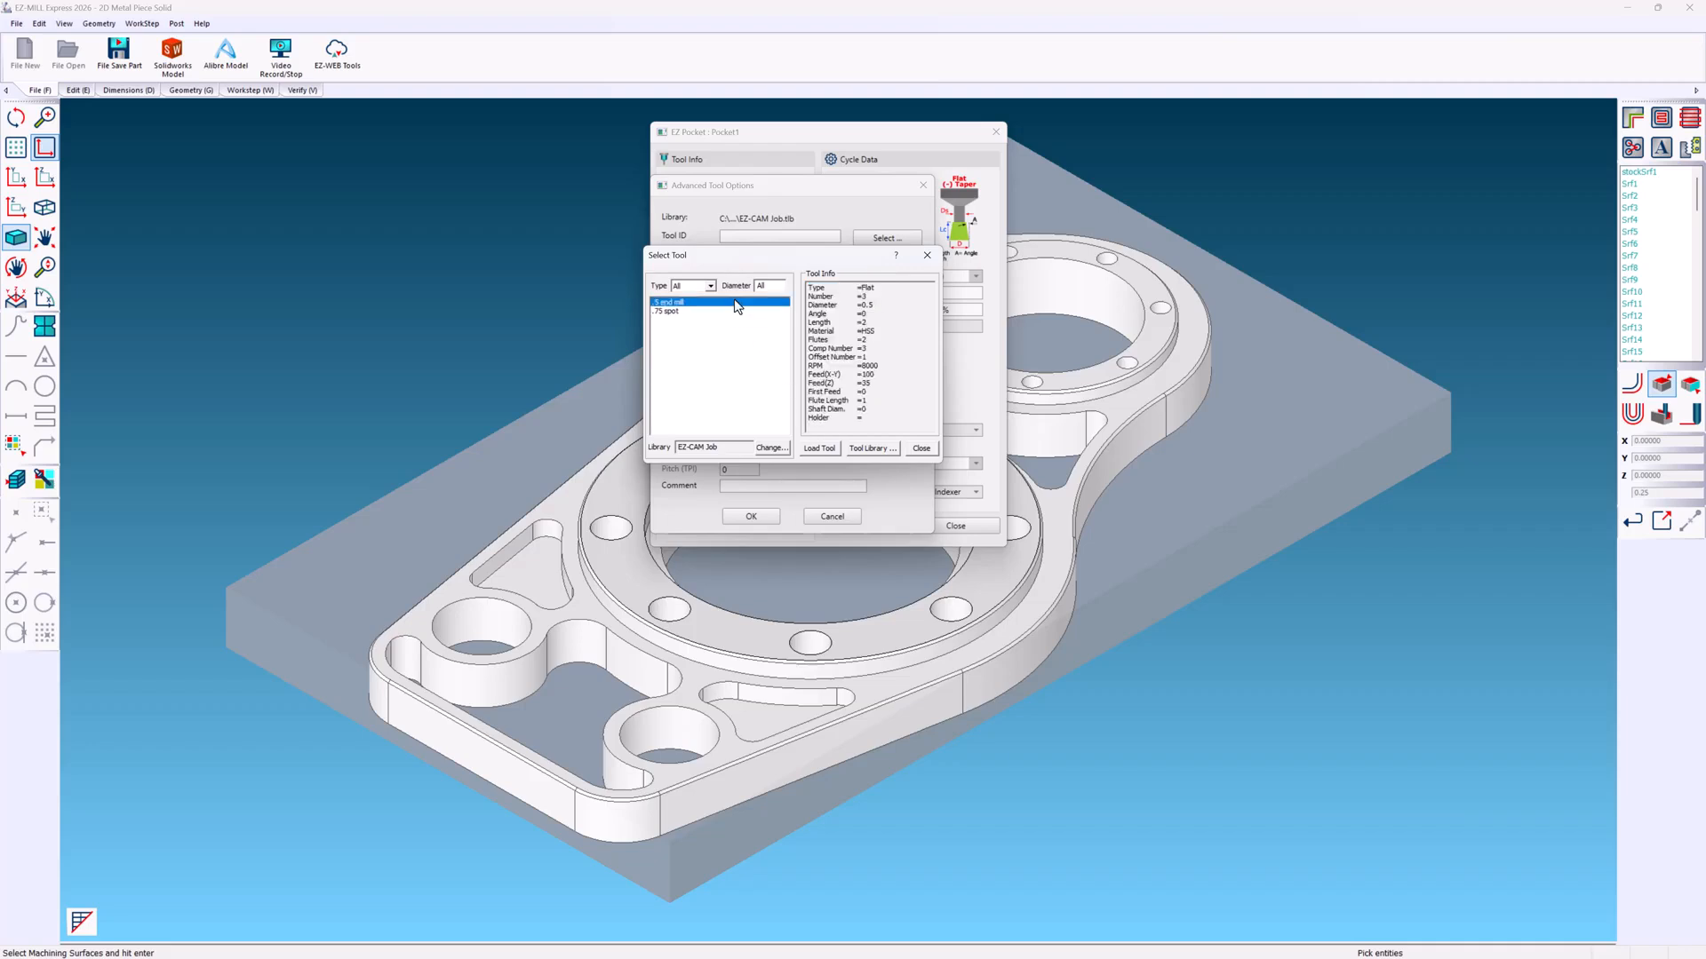
left_click(829, 449)
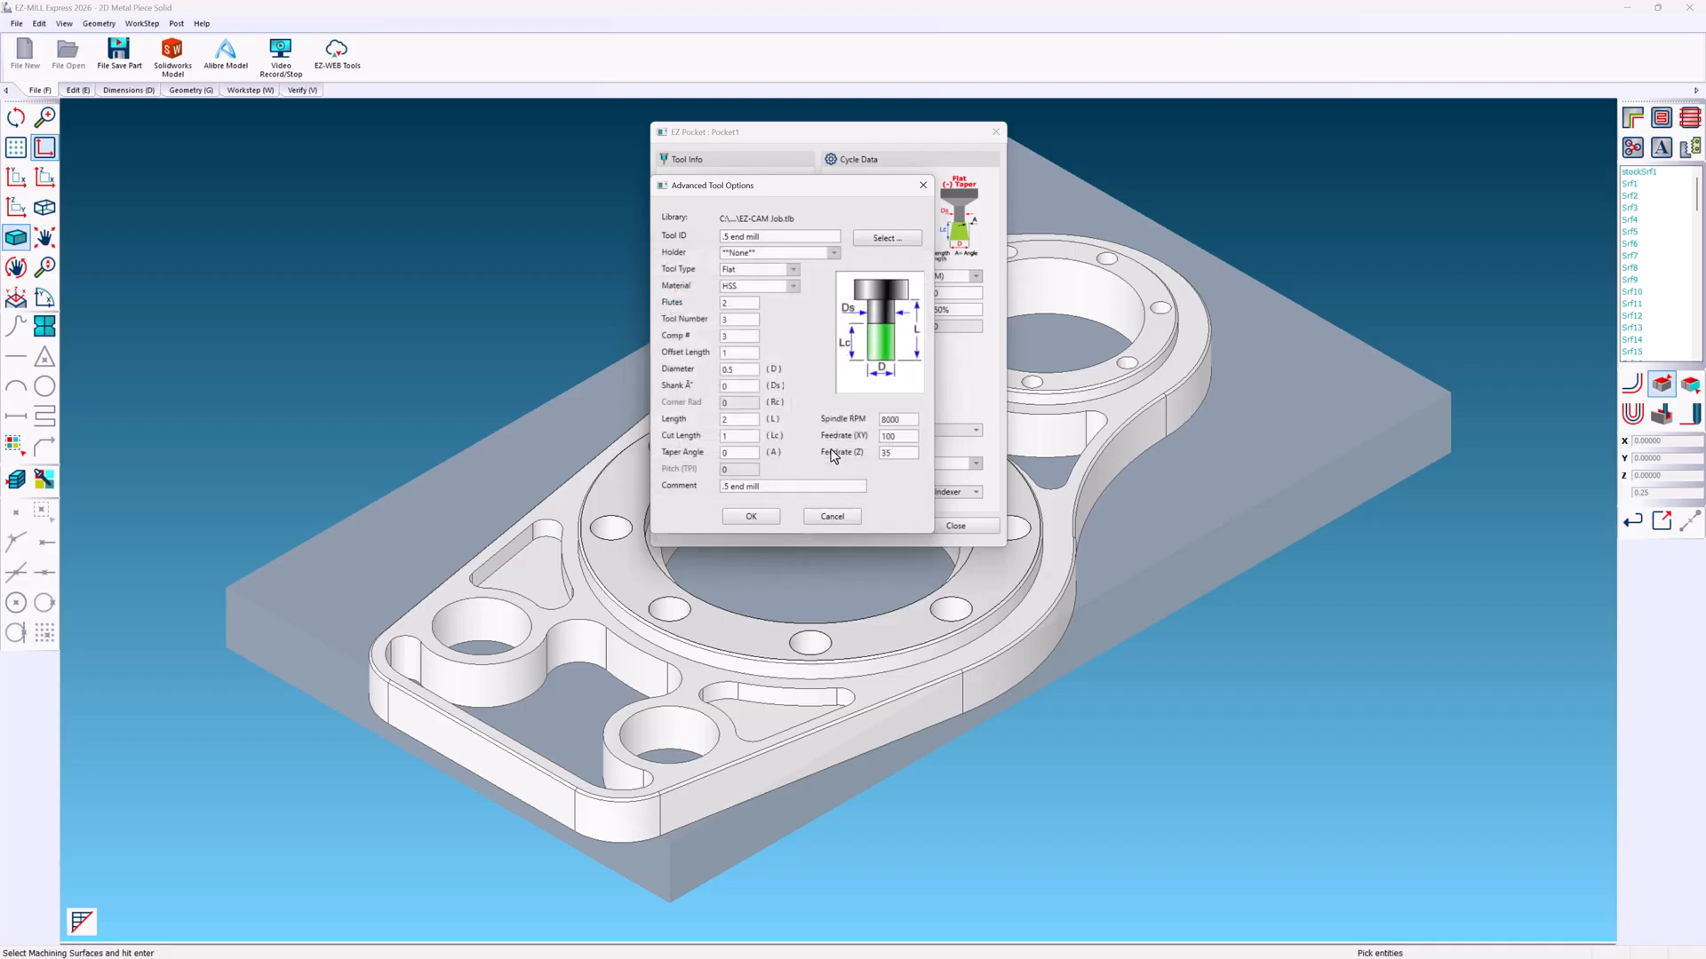
- View the available tool holders and try the Lollipop and Ball types for the pocket's tool
left_click(833, 253)
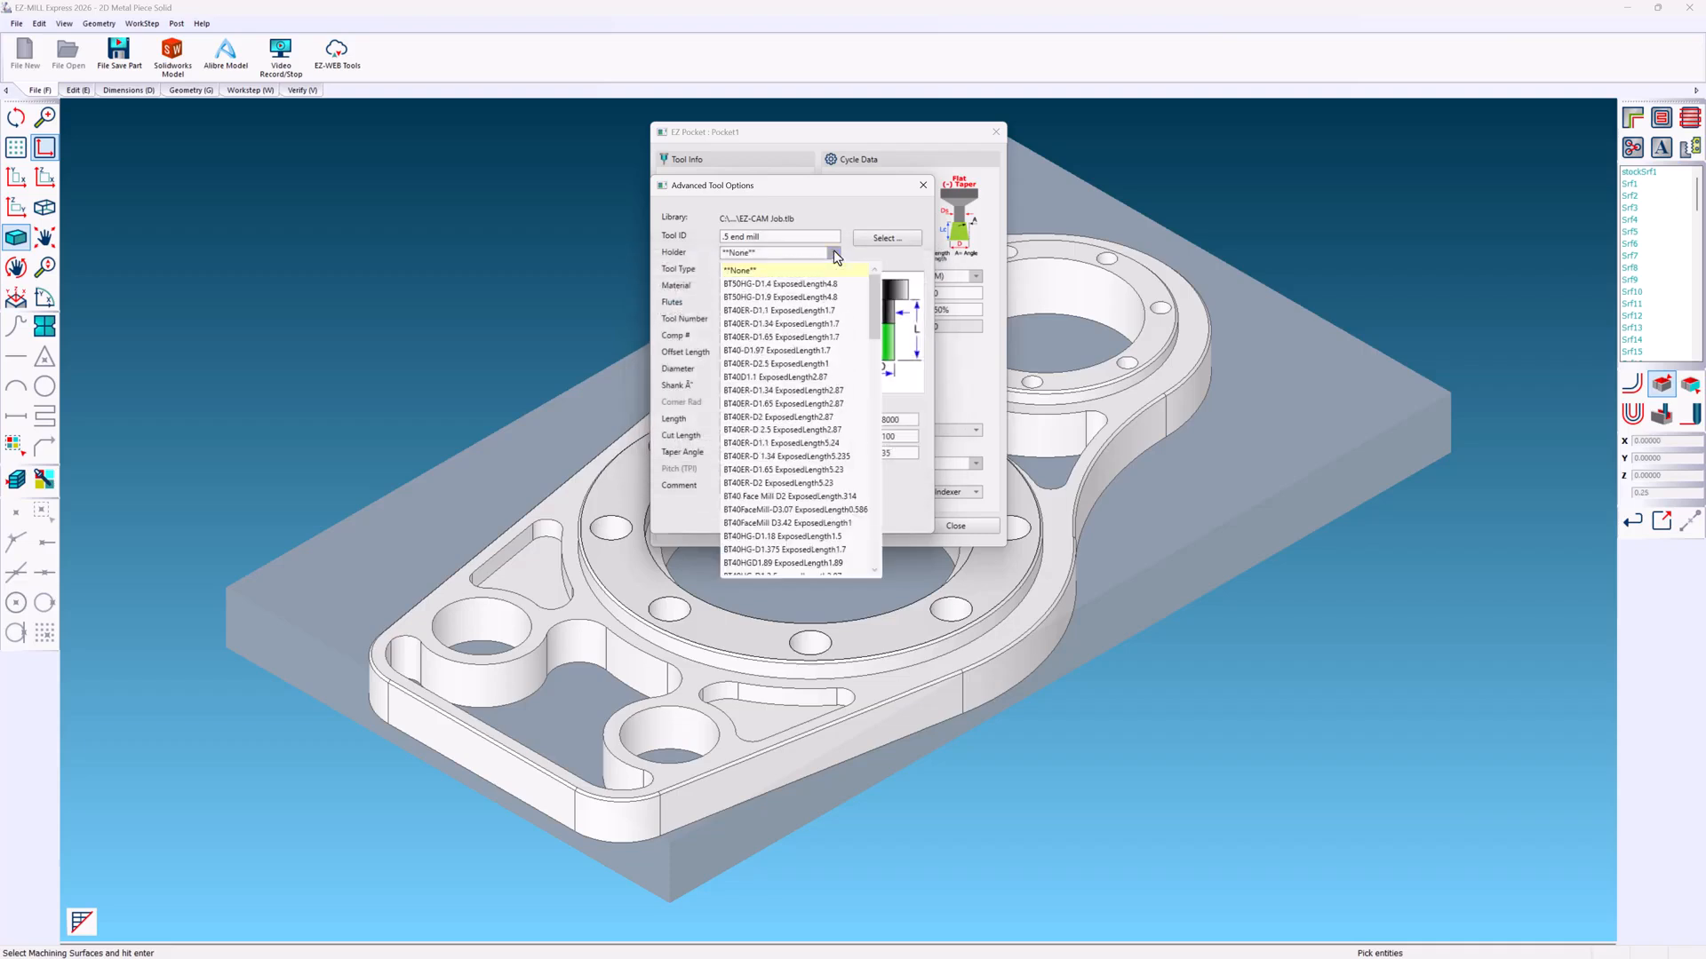
left_click(833, 254)
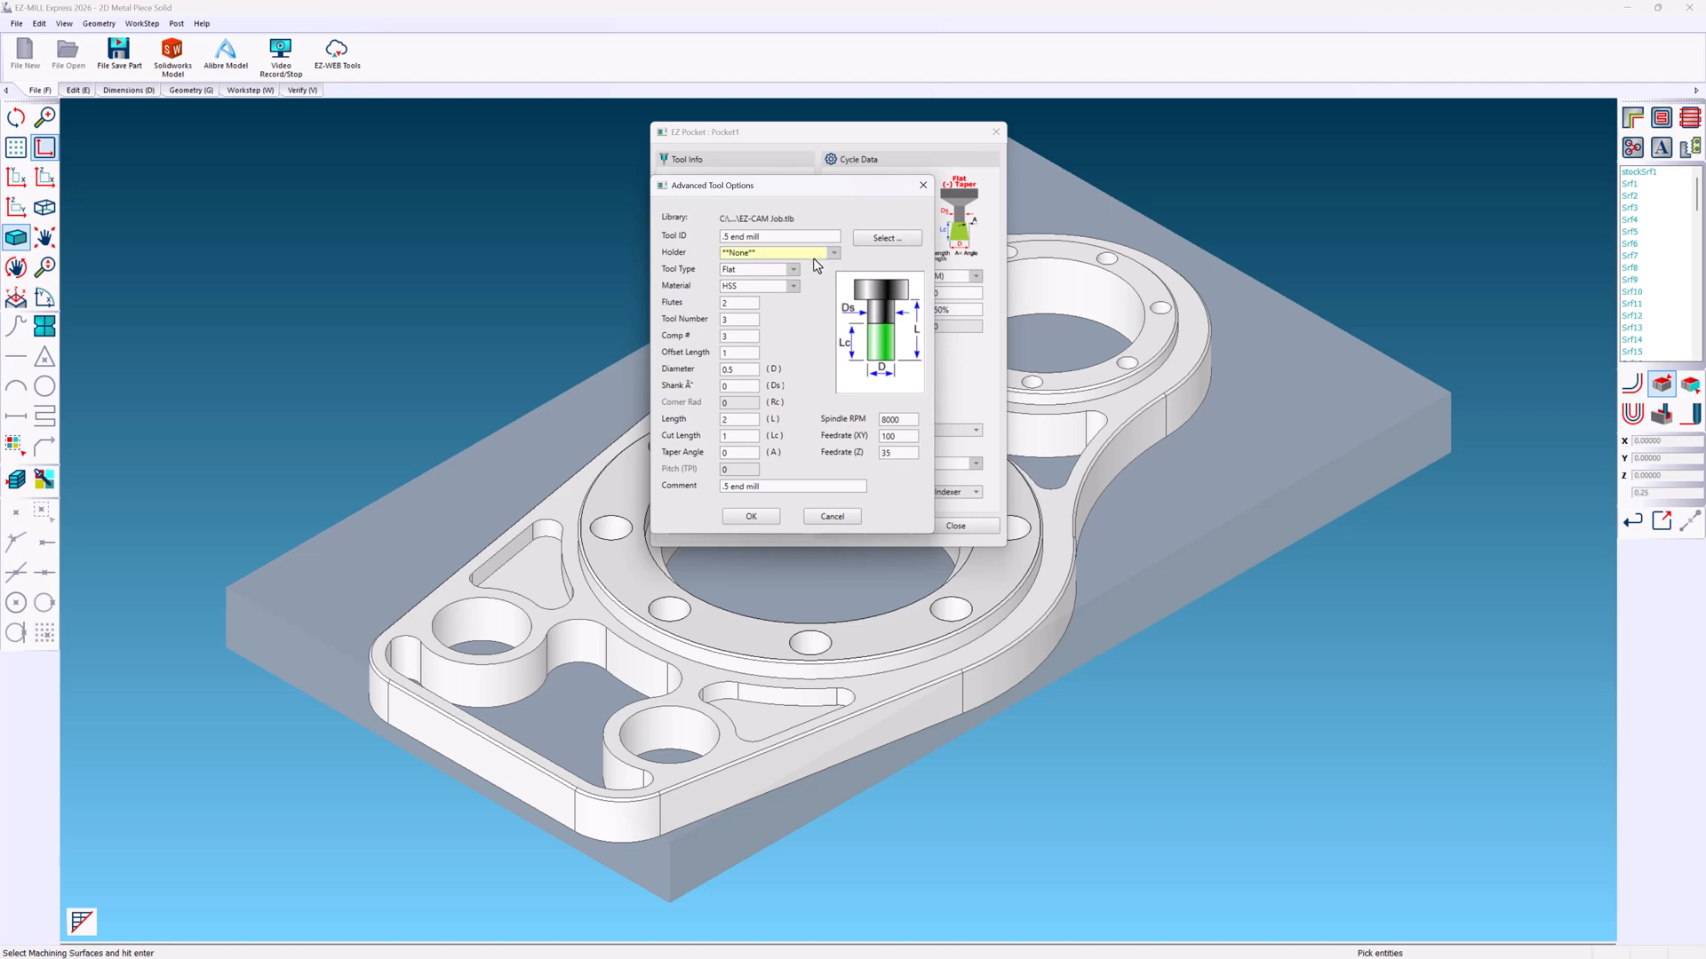
left_click(791, 271)
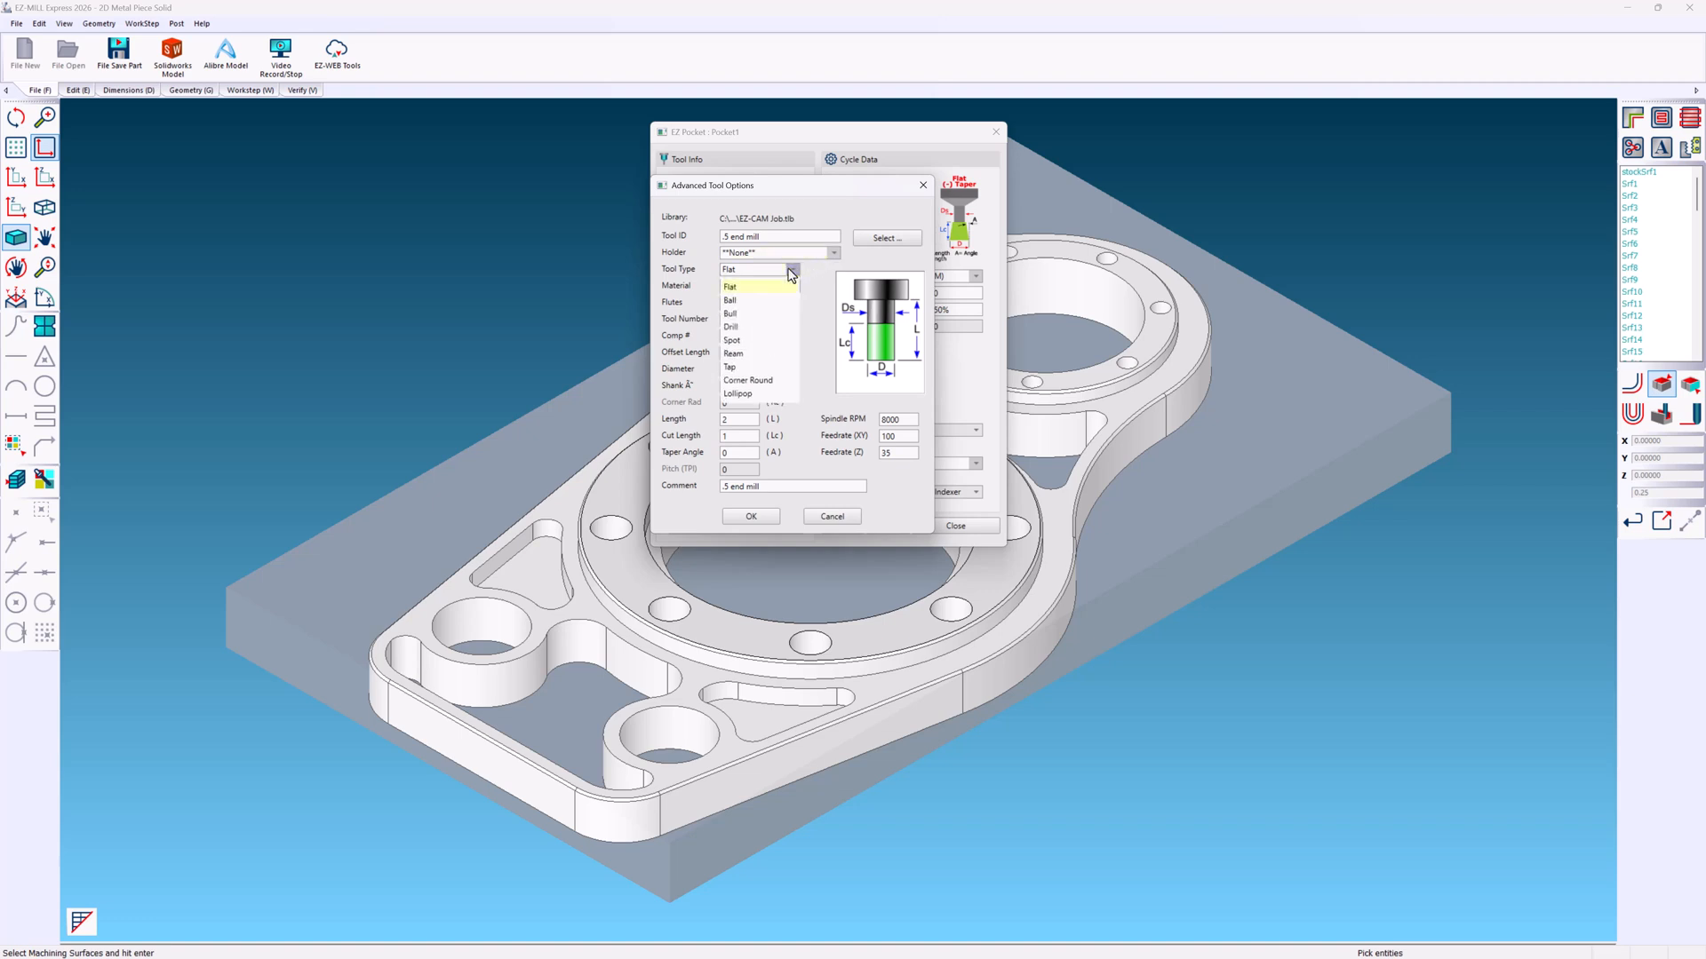
left_click(785, 394)
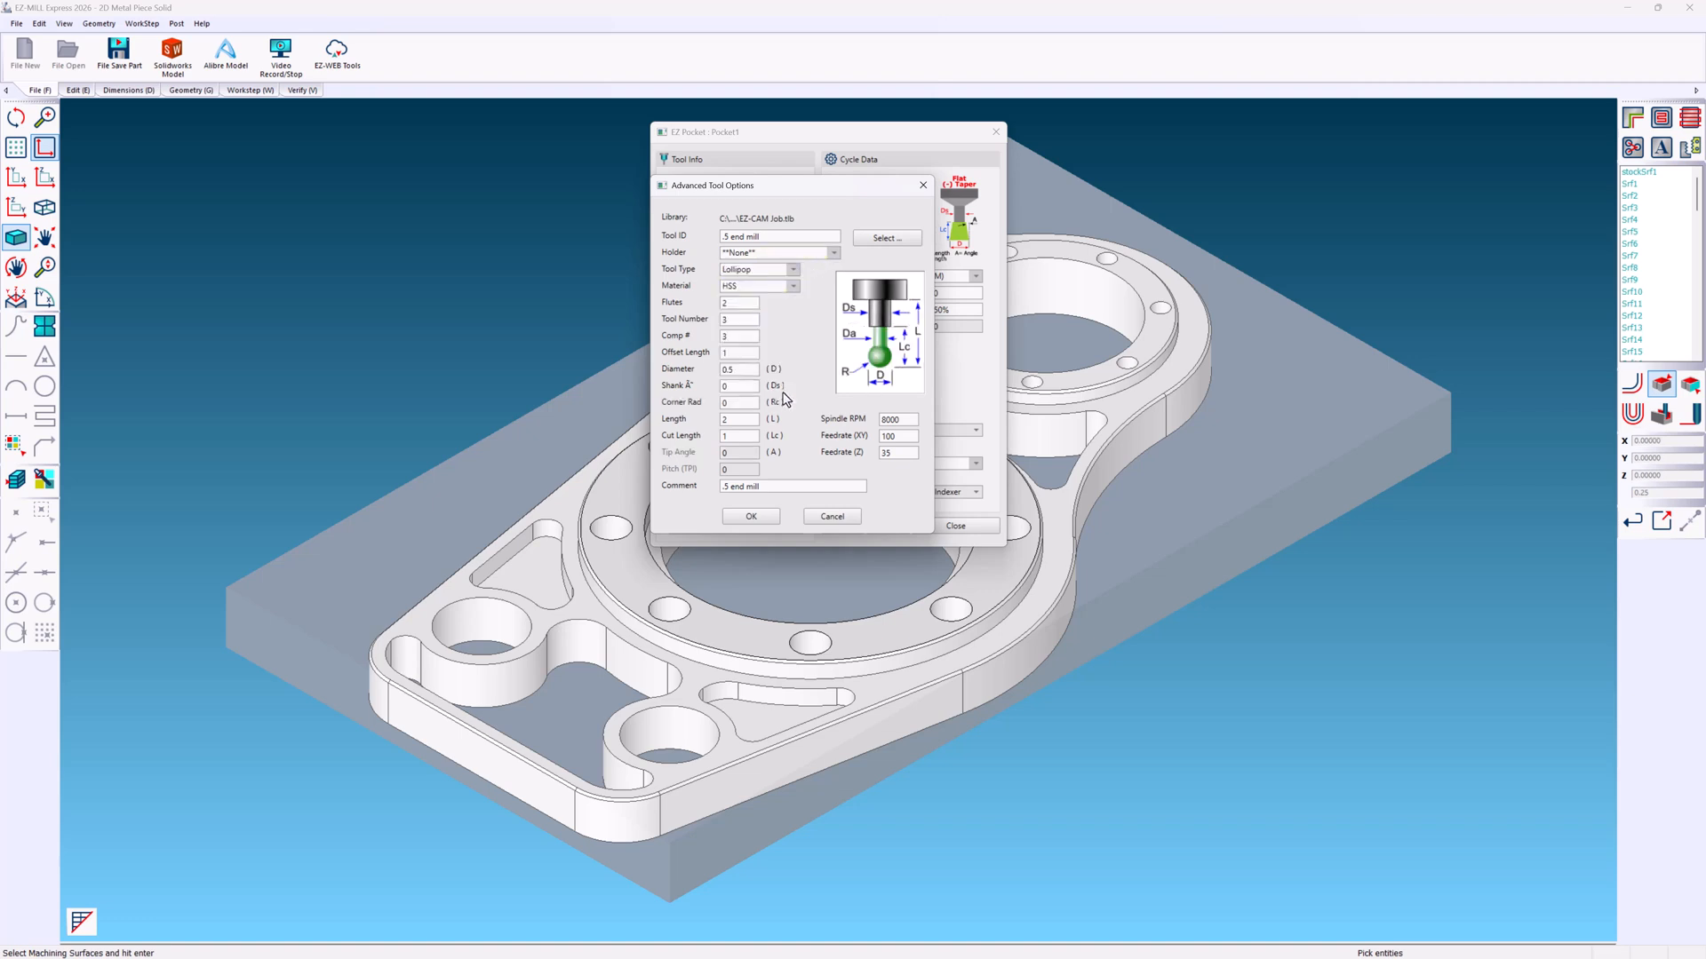
left_click(792, 271)
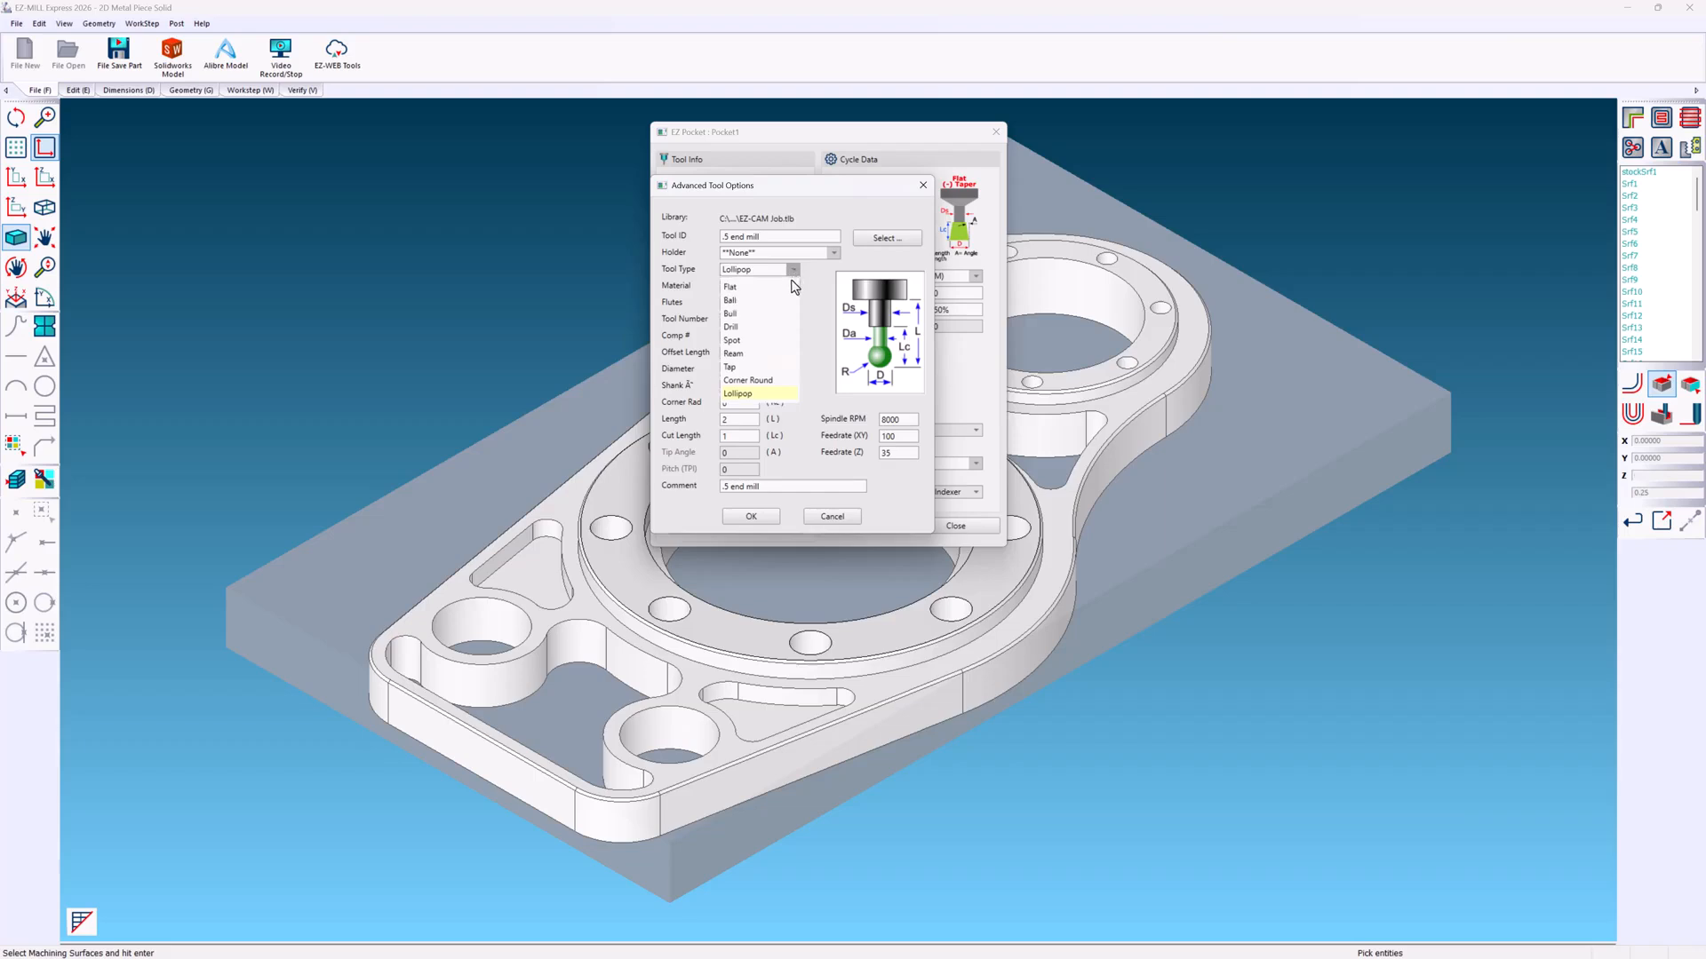
left_click(786, 301)
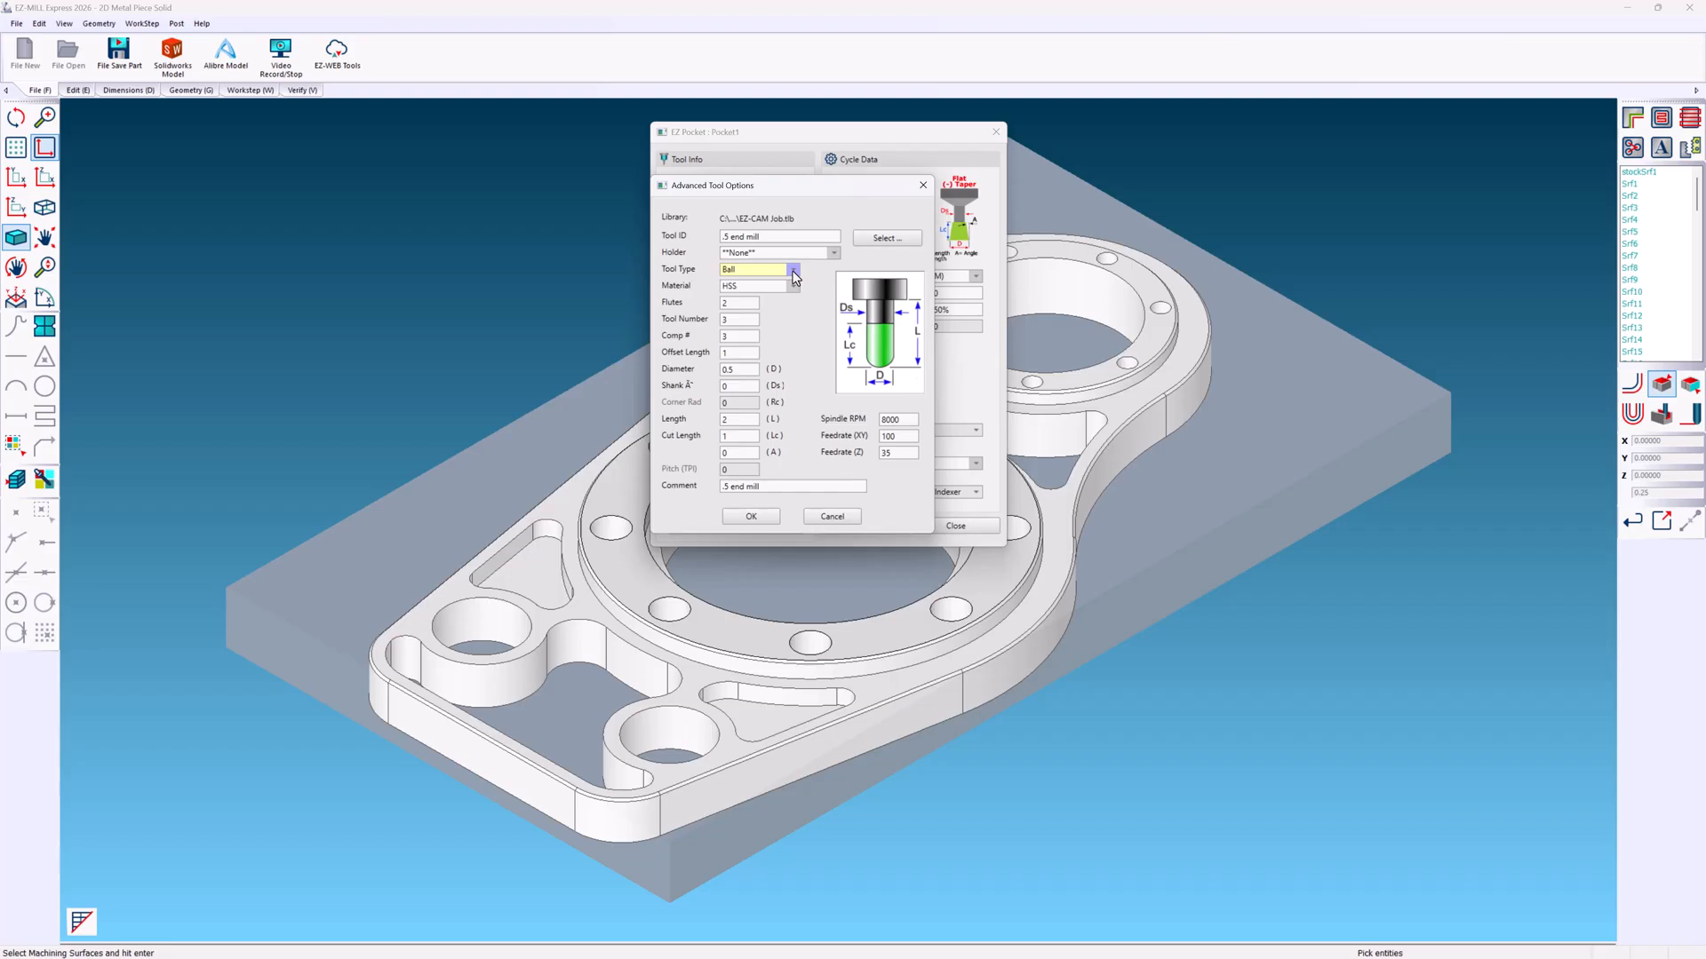
- Set the pocket's tool type to Bull with a corner radius of 0.03
left_click(794, 271)
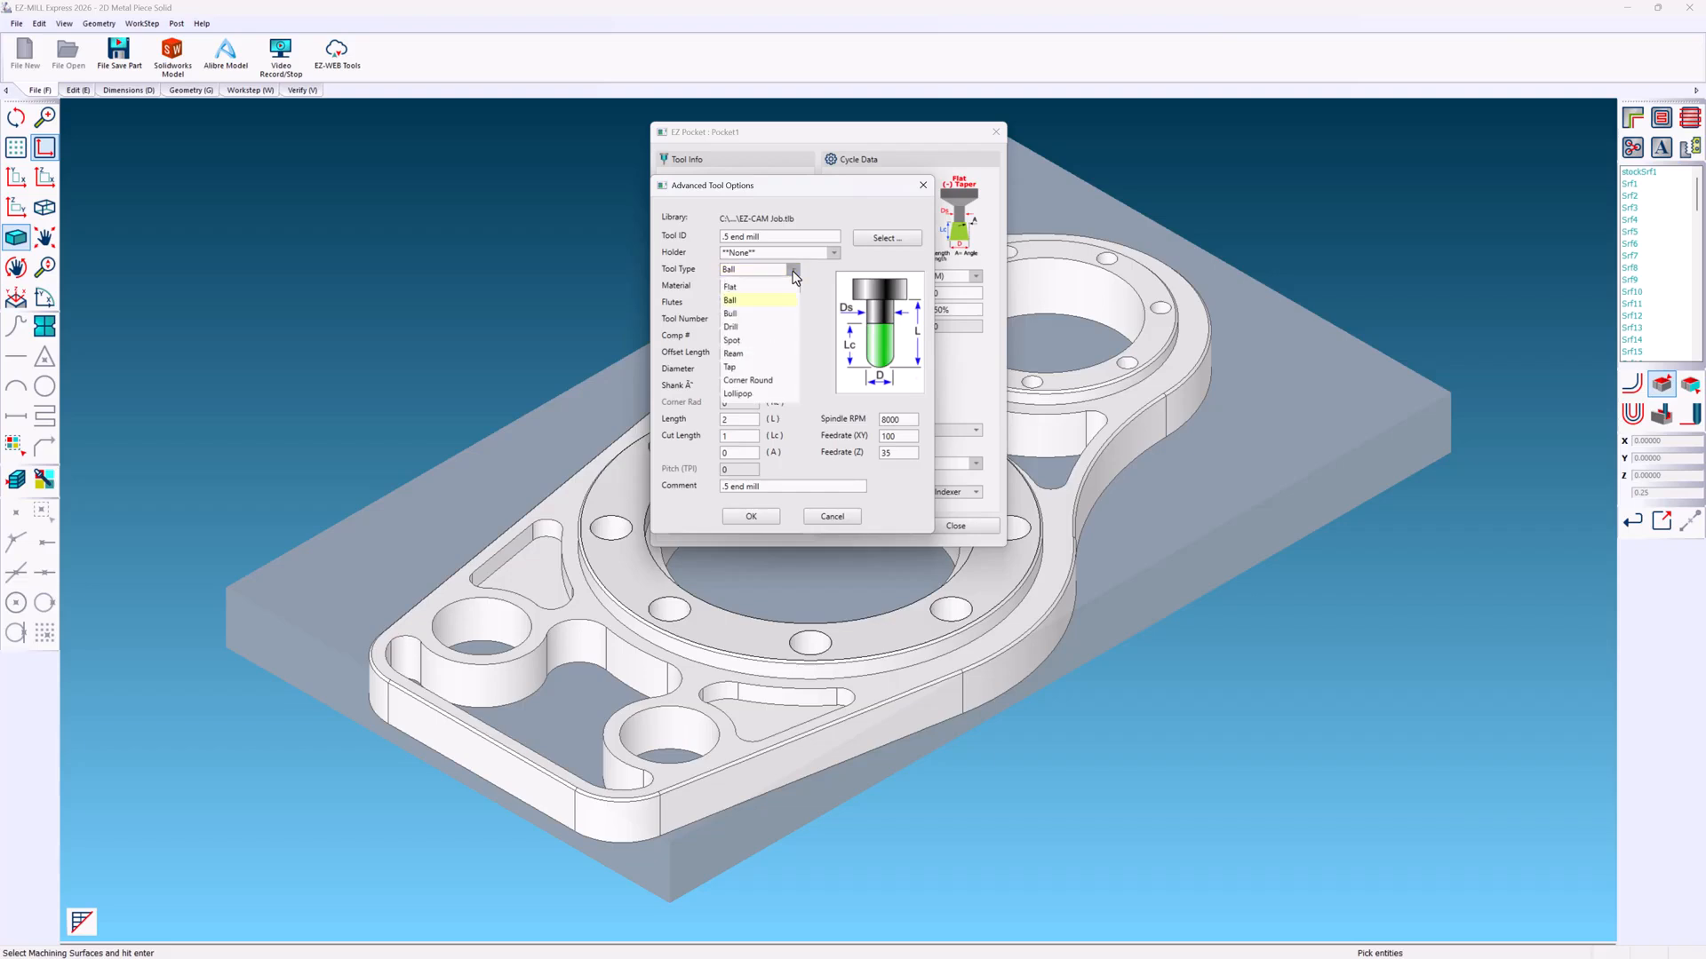
left_click(785, 318)
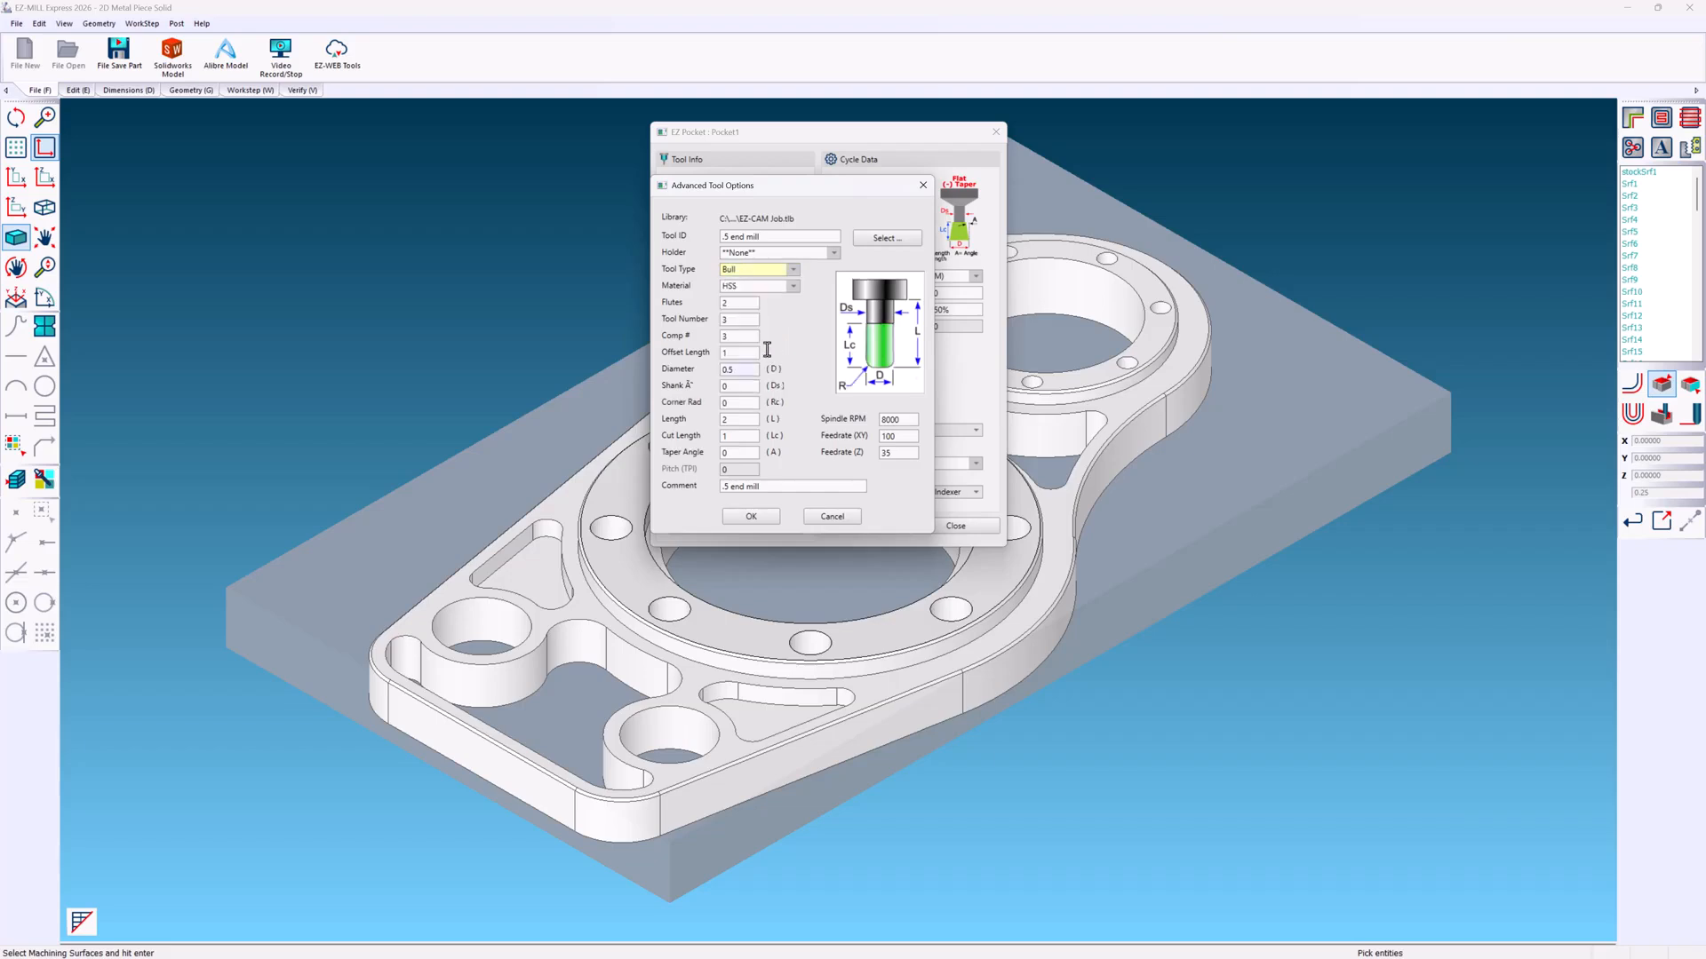
left_click(743, 402)
type(".03")
- Give the bull tool spindle RPM 6000, XY feedrate 25, Z feedrate 10 and the comment ".5 Bull end mill", accepting the tool options
left_click(899, 419)
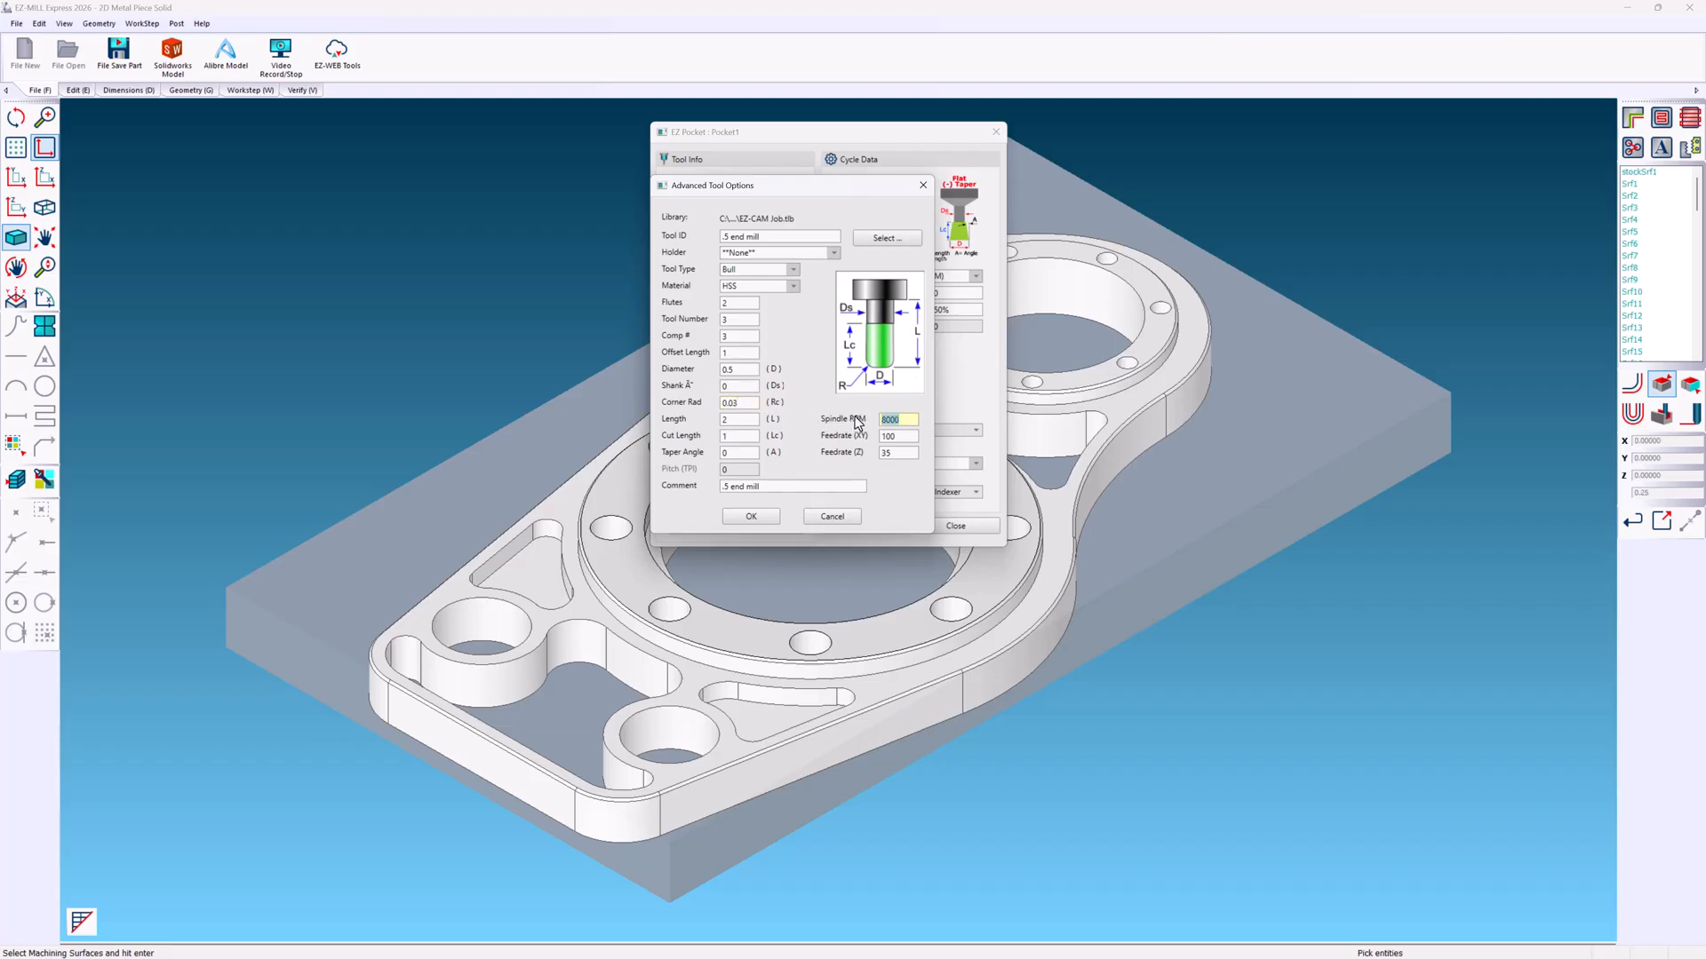
type("600")
left_click(897, 437)
type("25")
left_click(896, 454)
type("10")
left_click(730, 487)
type("8ull")
left_click(751, 518)
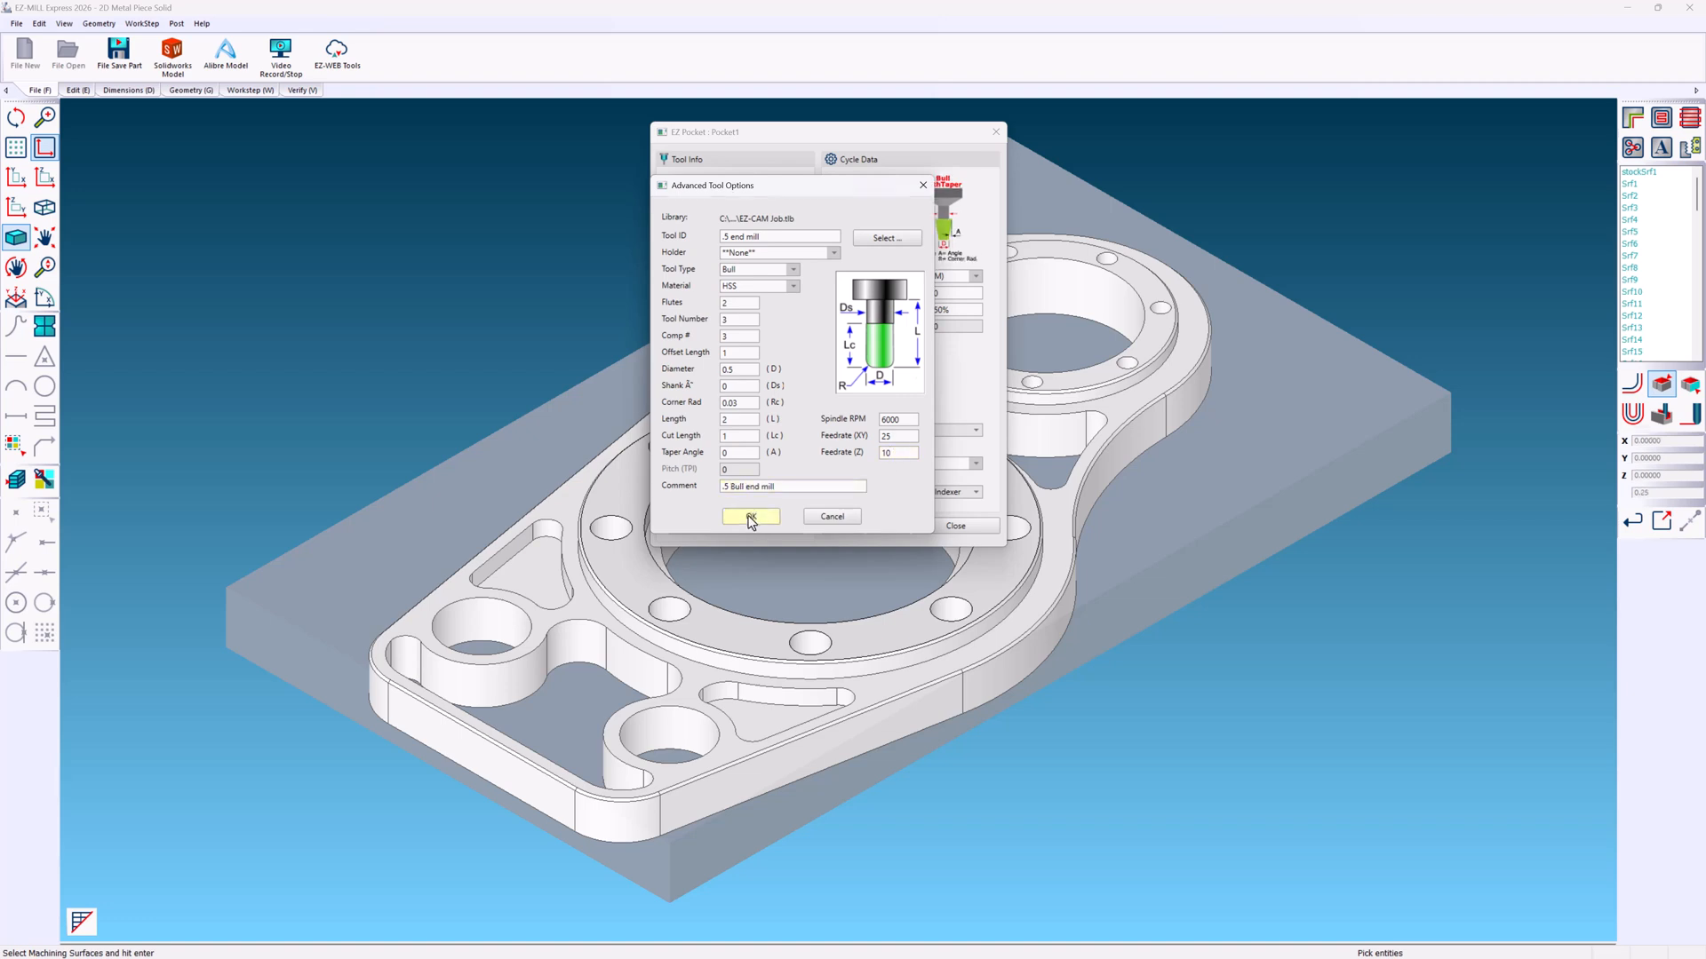
left_click(769, 318)
left_click(769, 334)
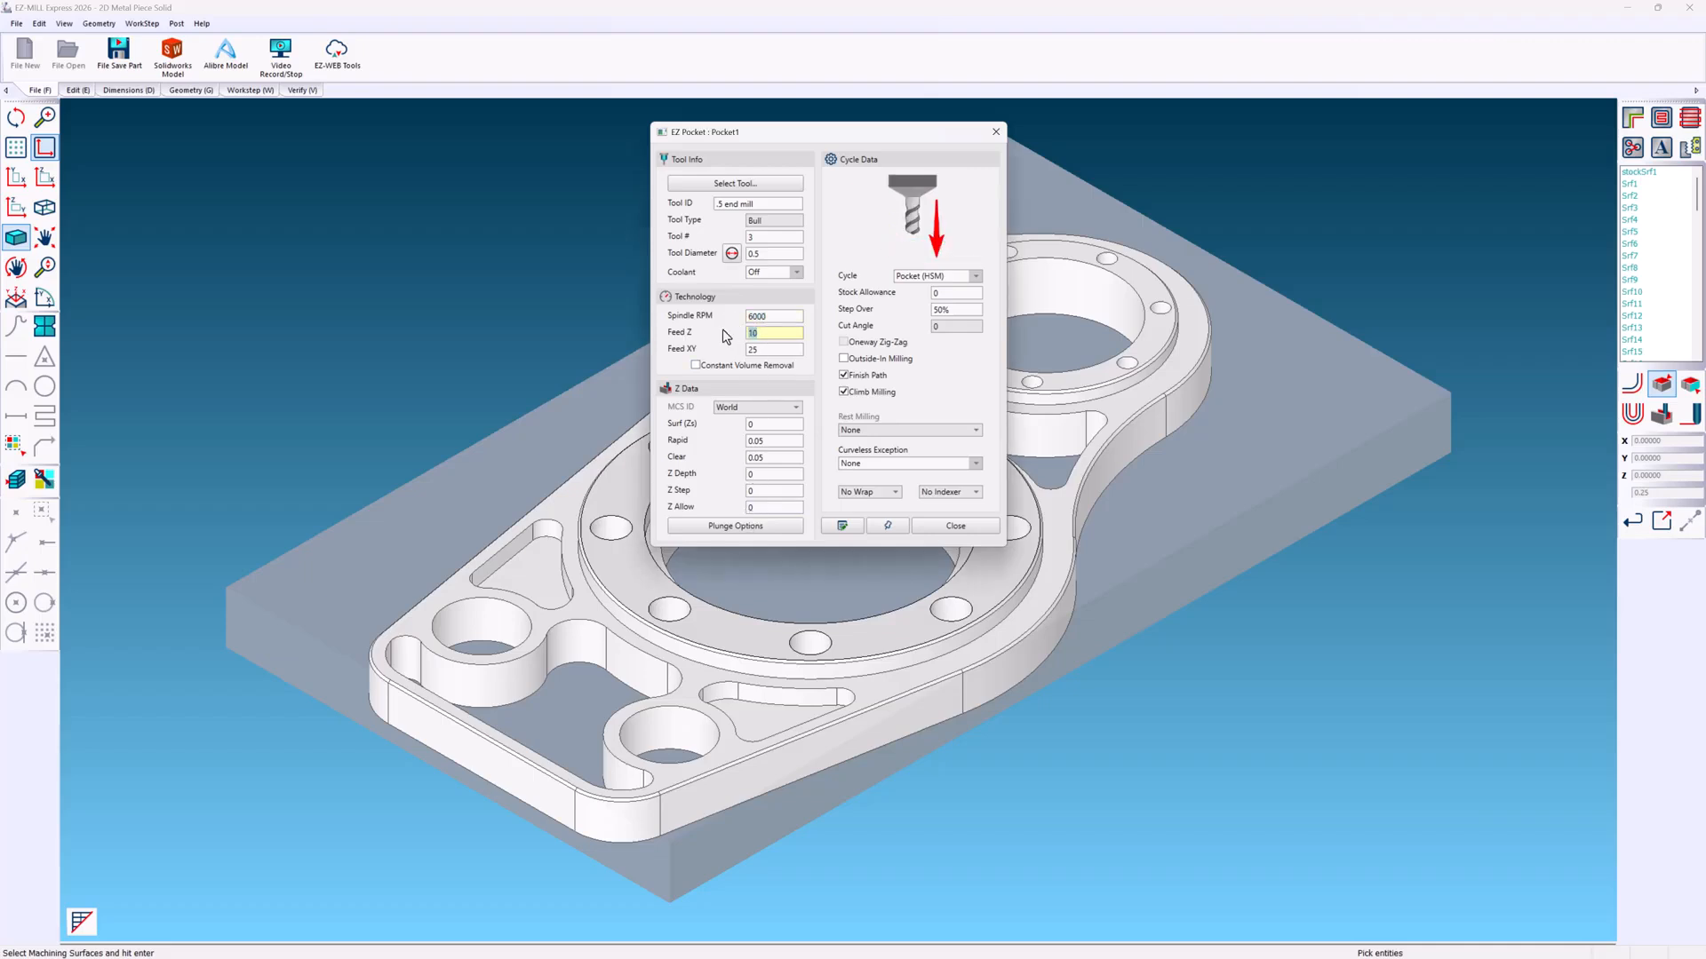
left_click(751, 349)
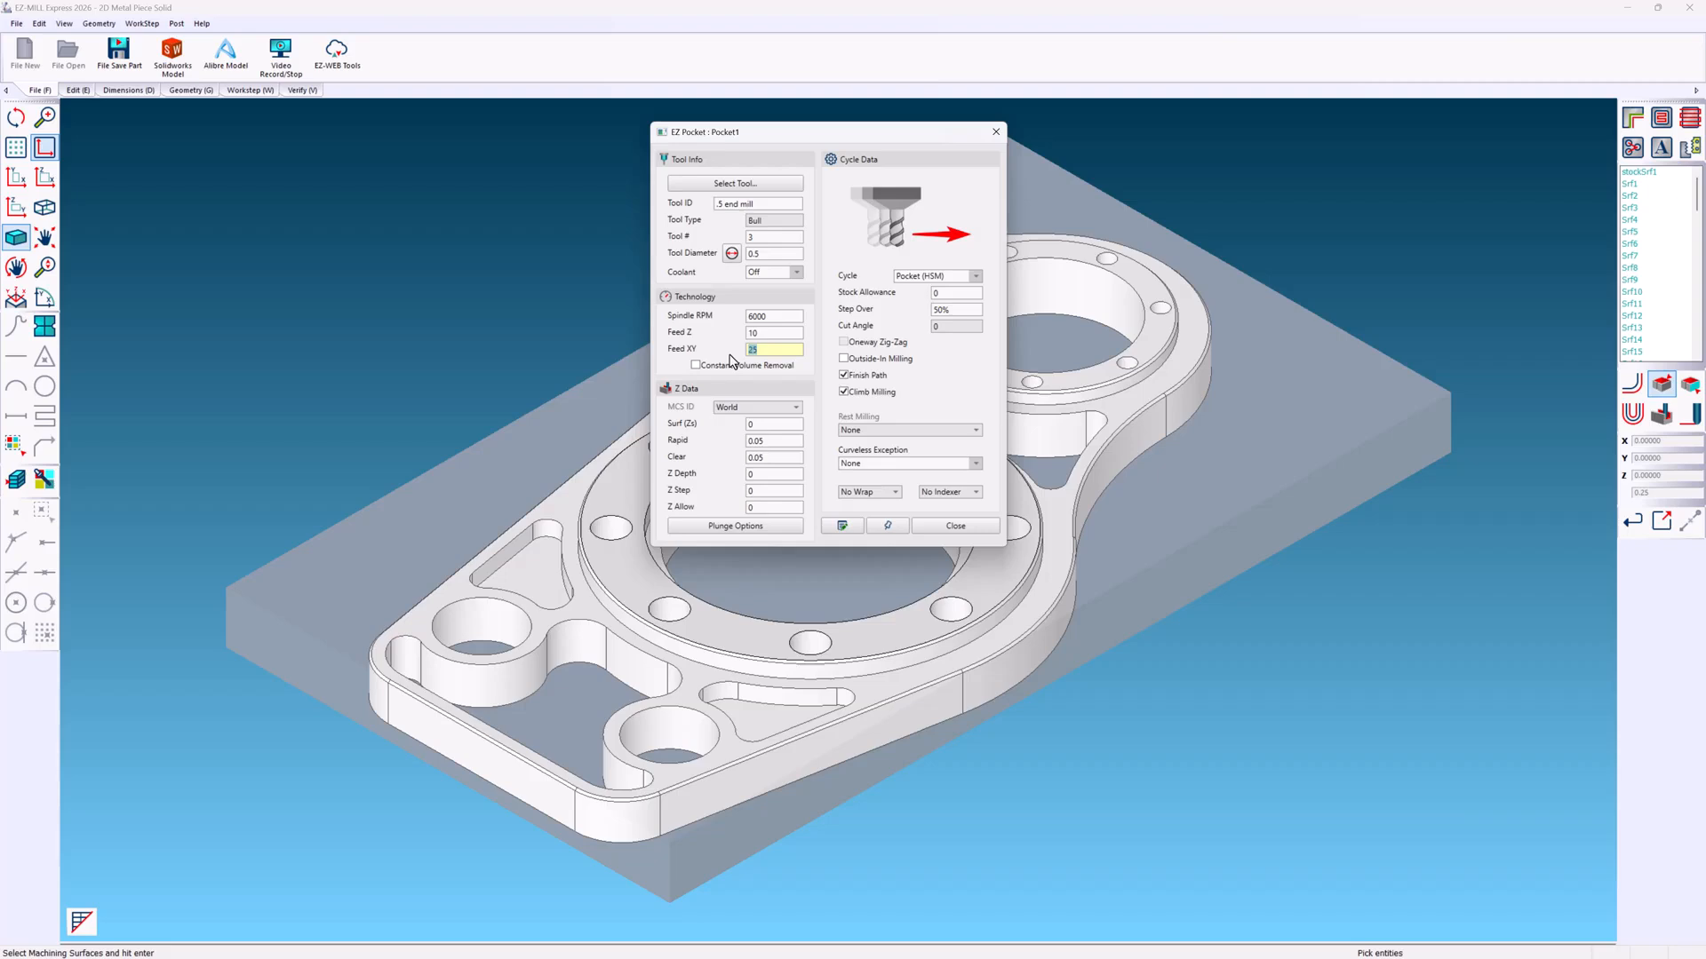
- Close the pocket settings and review the toolbar customization options, including the setting for showing tips
left_click(940, 526)
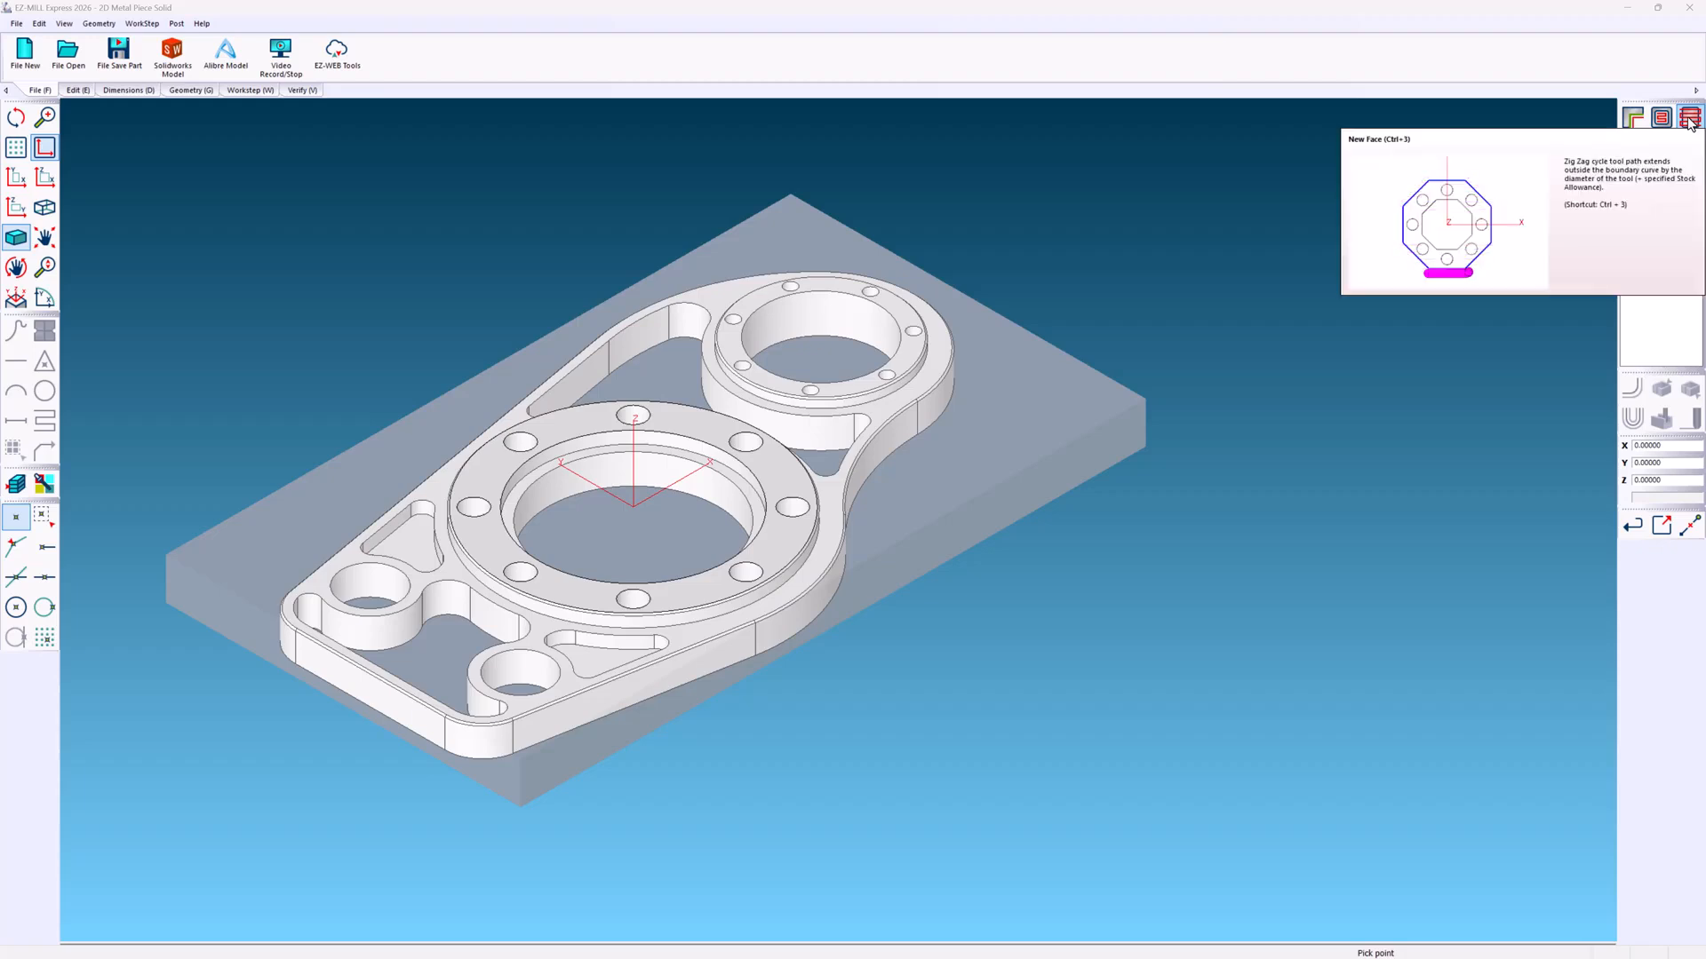
right_click(1690, 124)
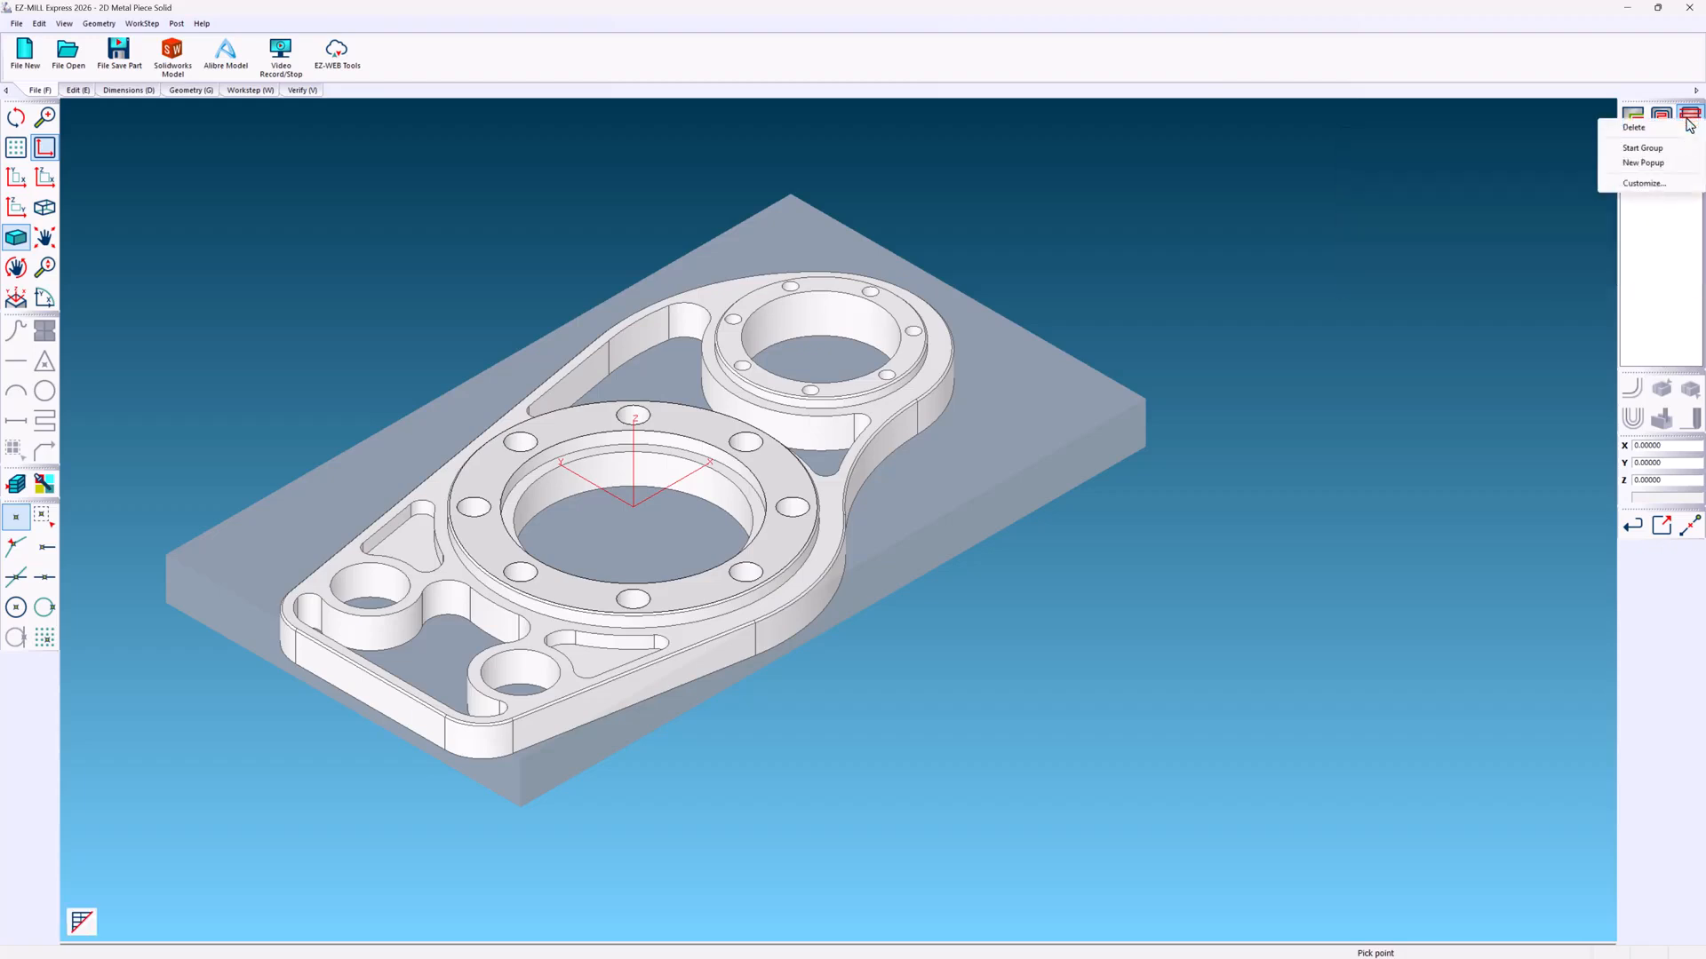
left_click(1649, 183)
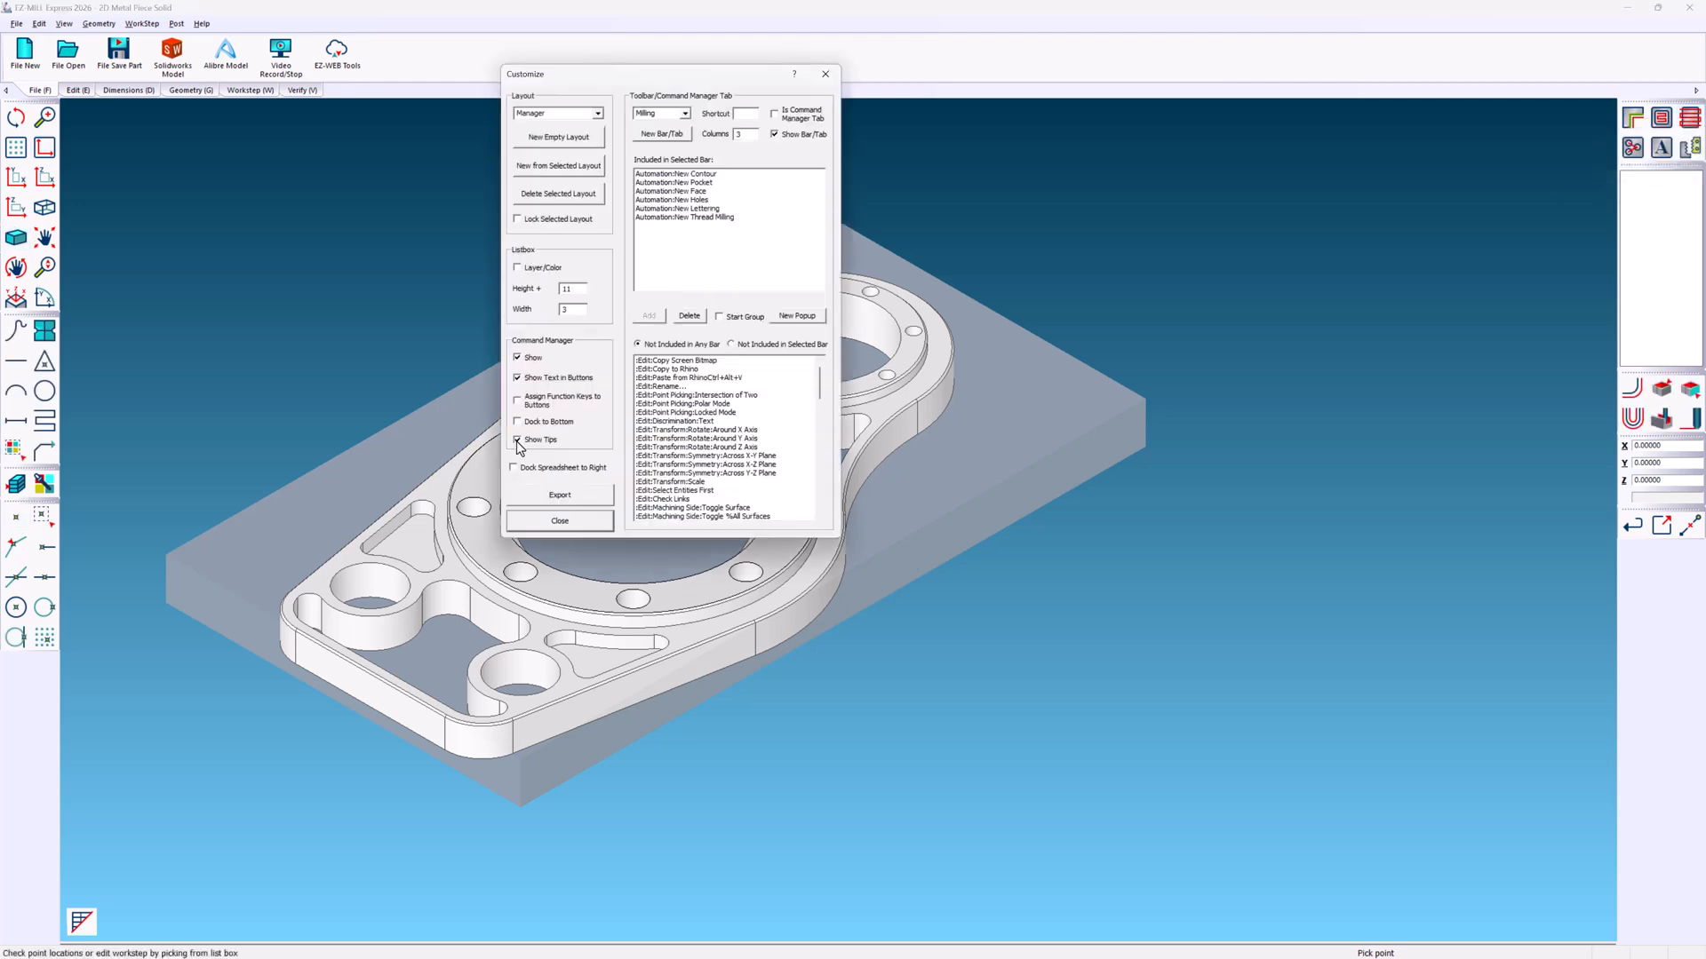
left_click(562, 521)
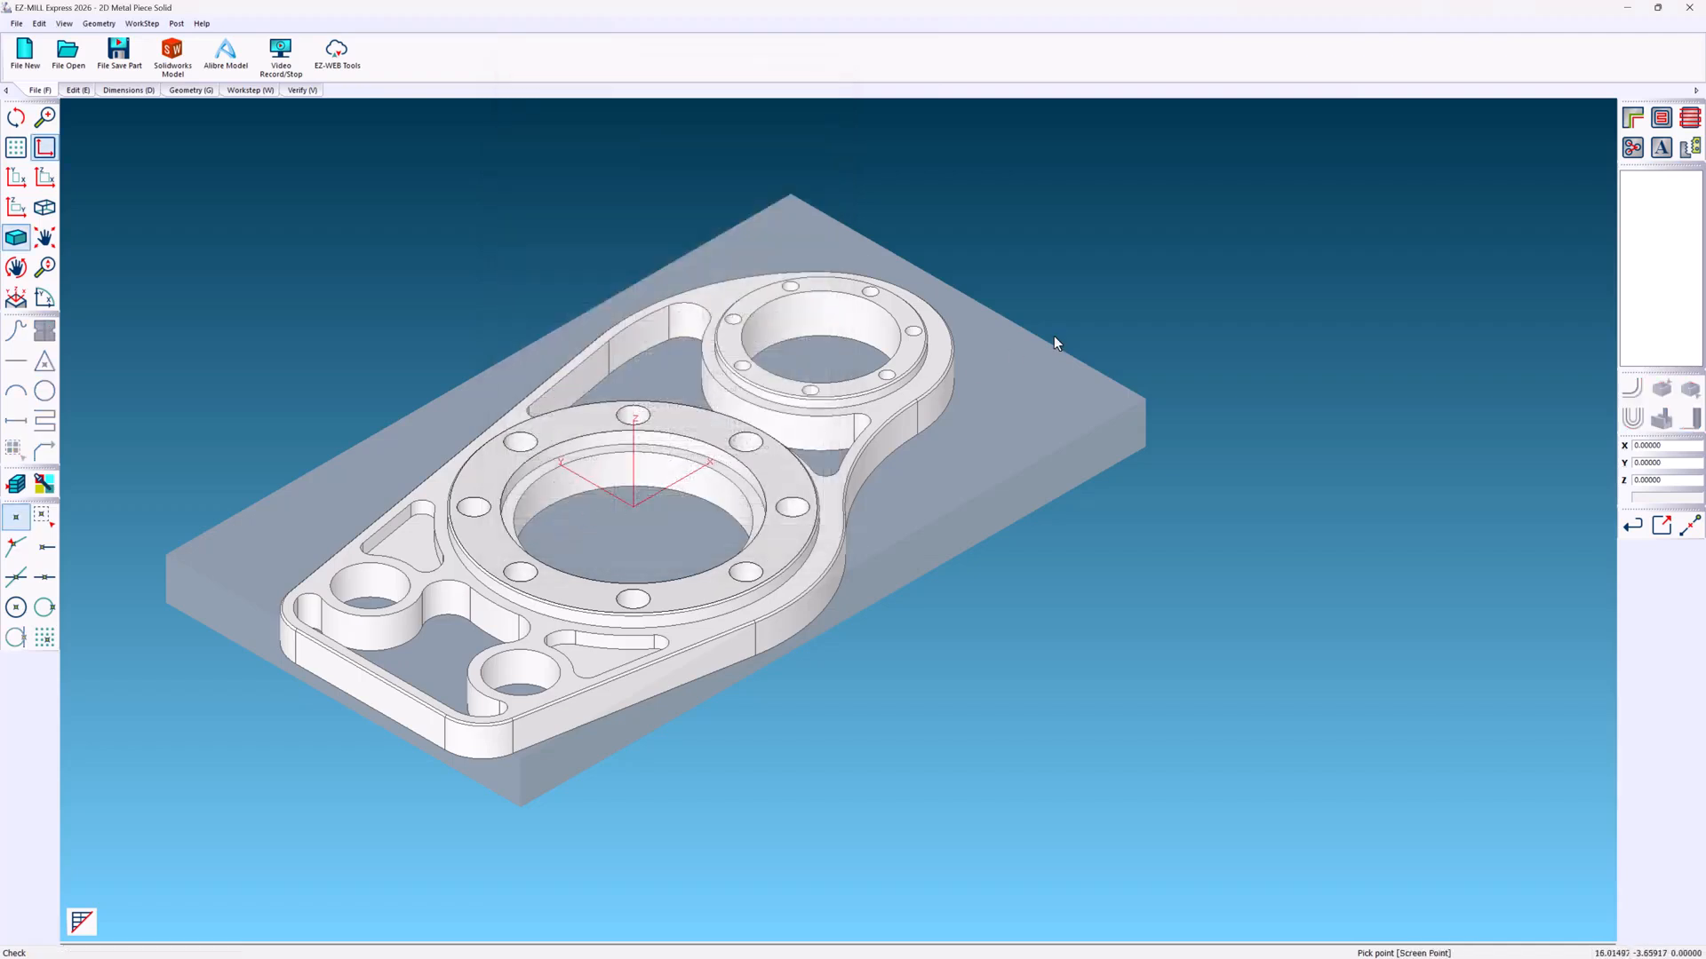
- Create a face workstep named Face1, using the entire part as its machining surfaces
left_click(1690, 122)
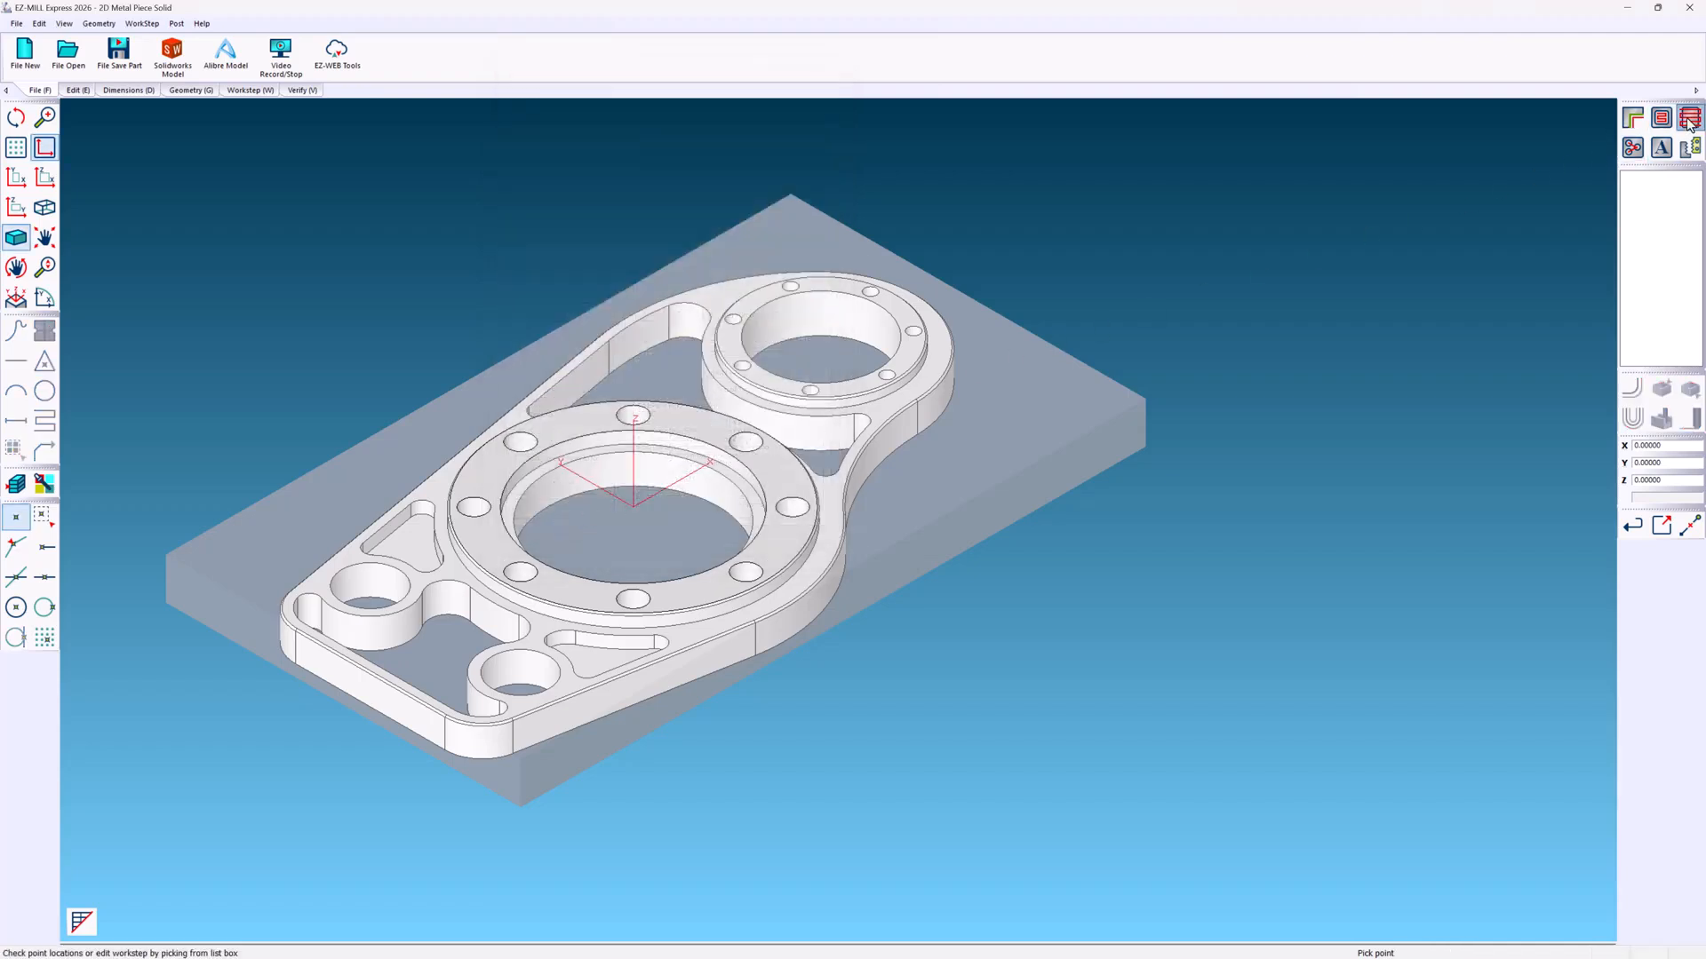
left_click(984, 288)
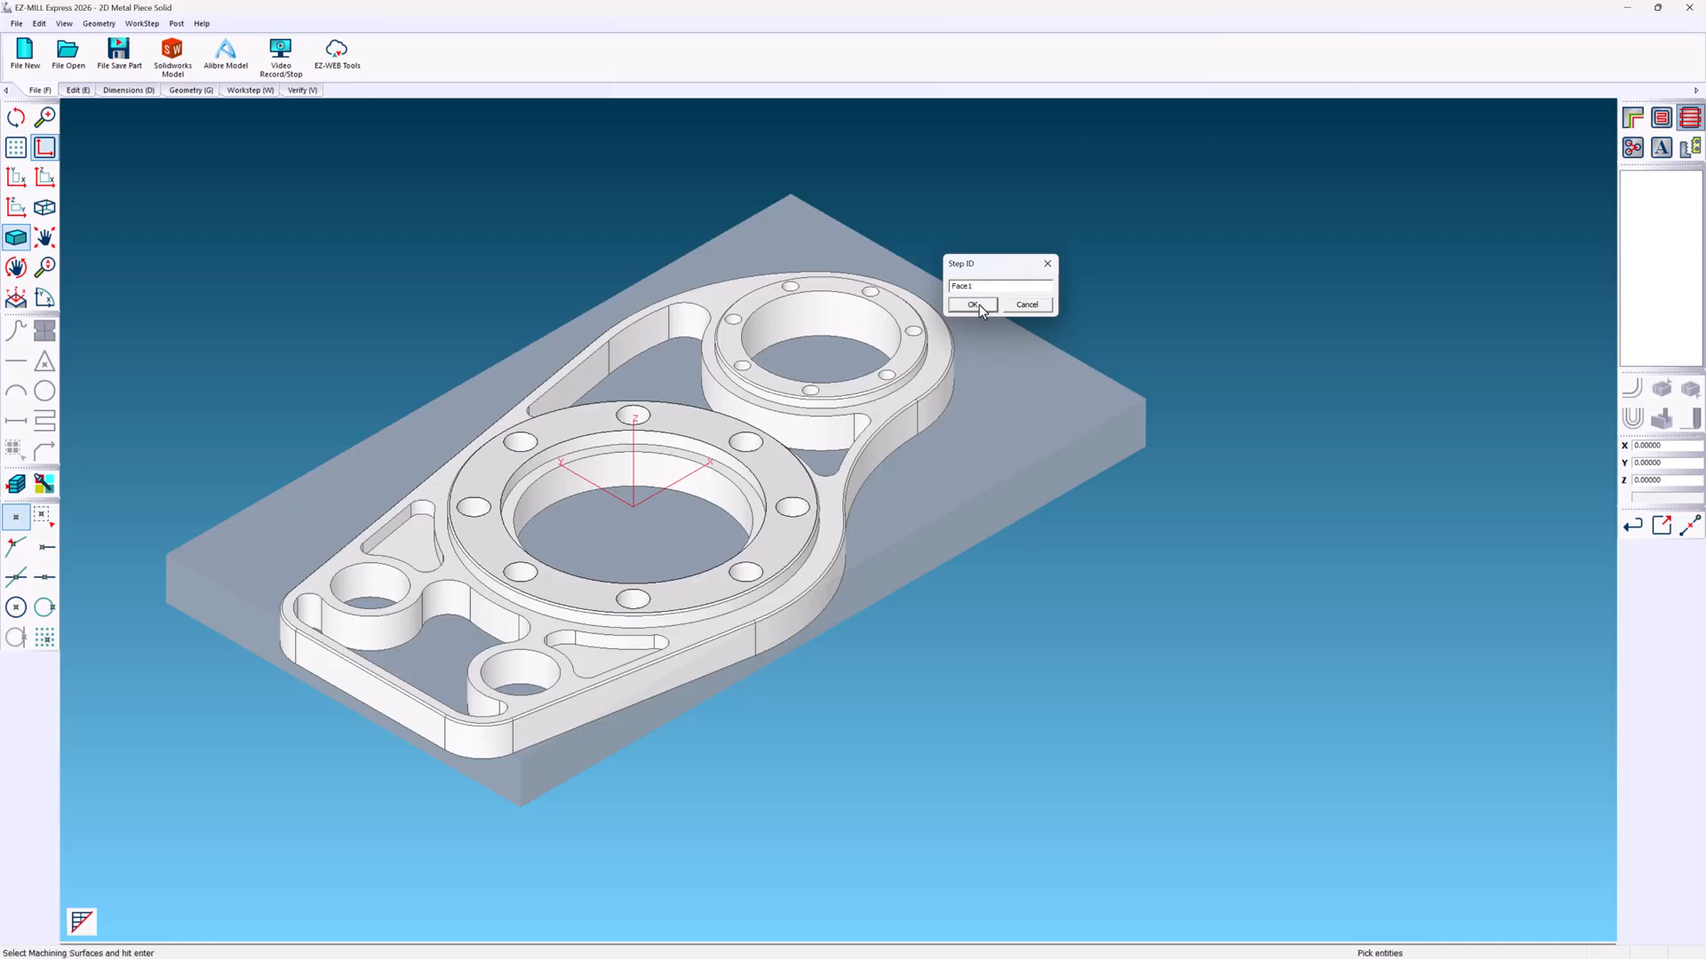
left_click(978, 304)
left_click_drag(275, 188, 981, 779)
key("Return")
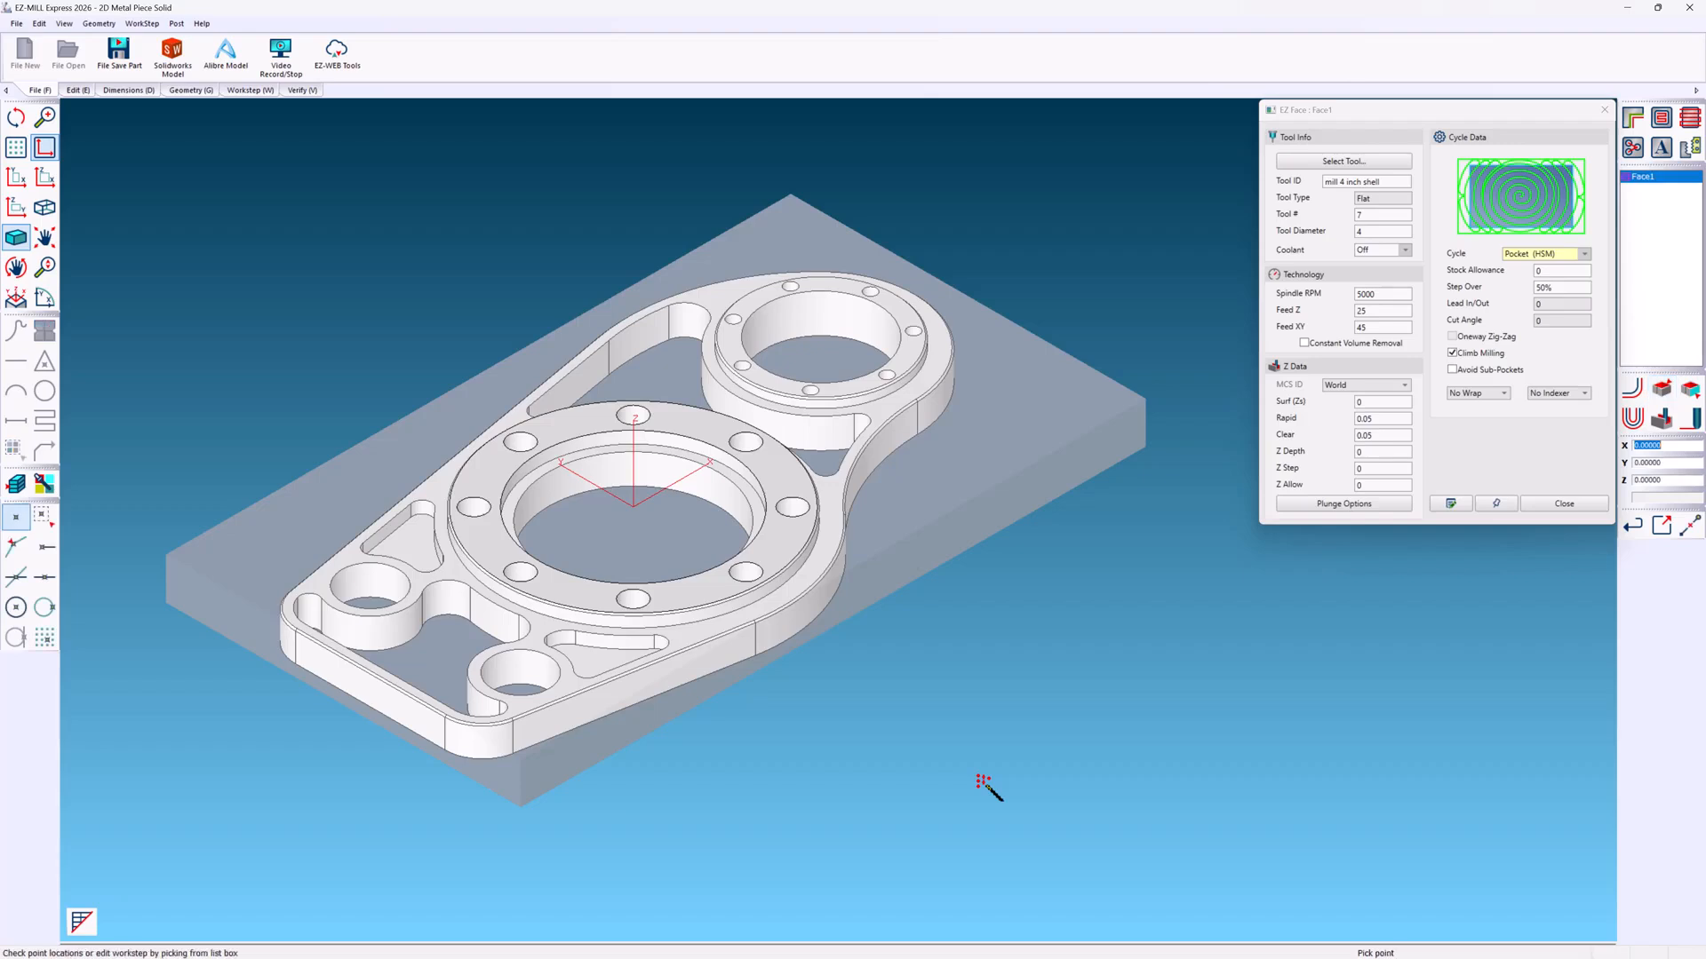
- Review the face's tool and depth settings and try the Pocket, Zig Zag, Pocket (HSM) and Pocket (Helical) cycles
left_click(1299, 183)
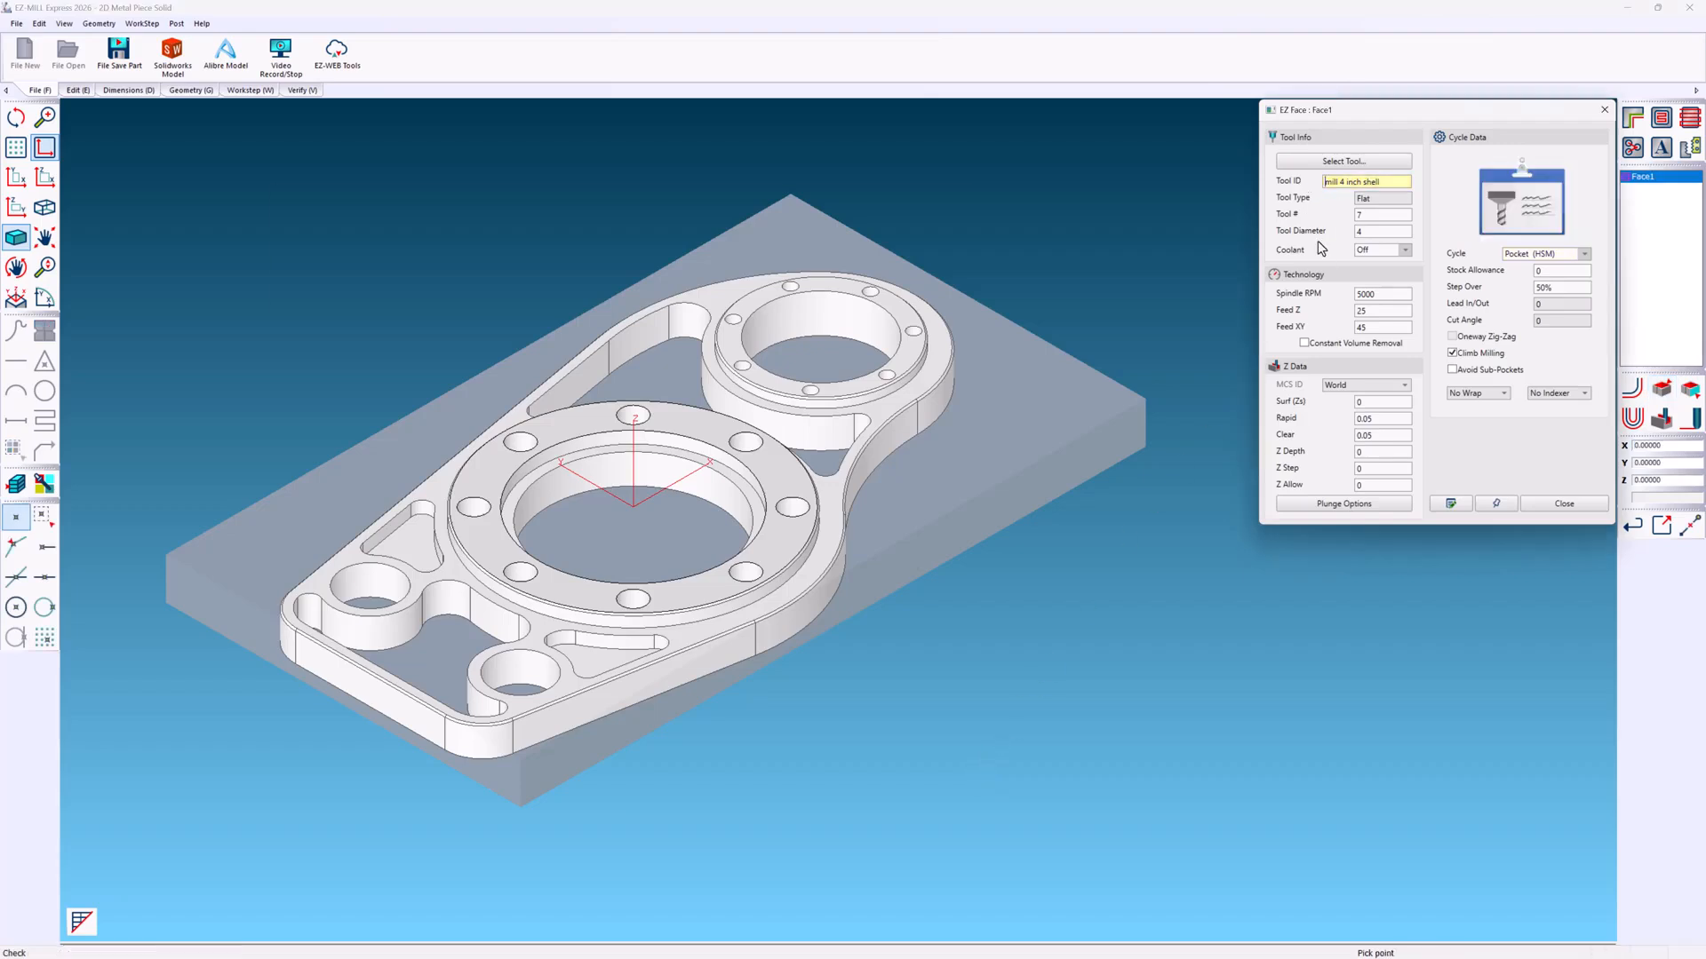
left_click(1384, 454)
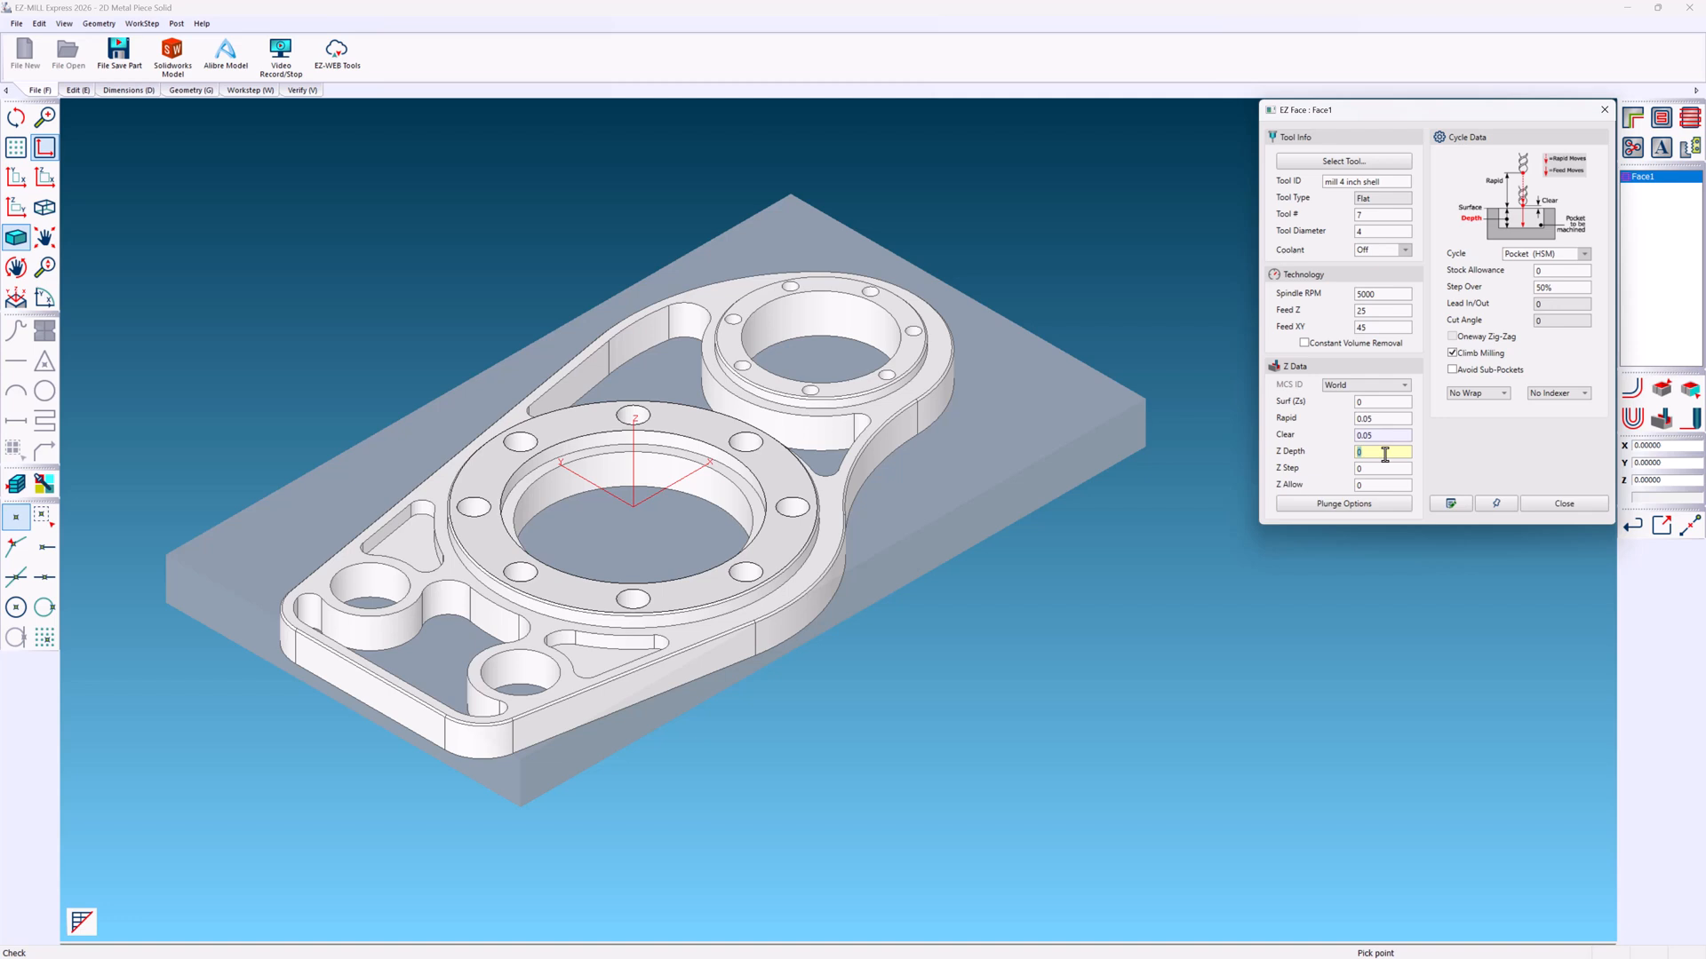
left_click(1584, 254)
left_click(1576, 272)
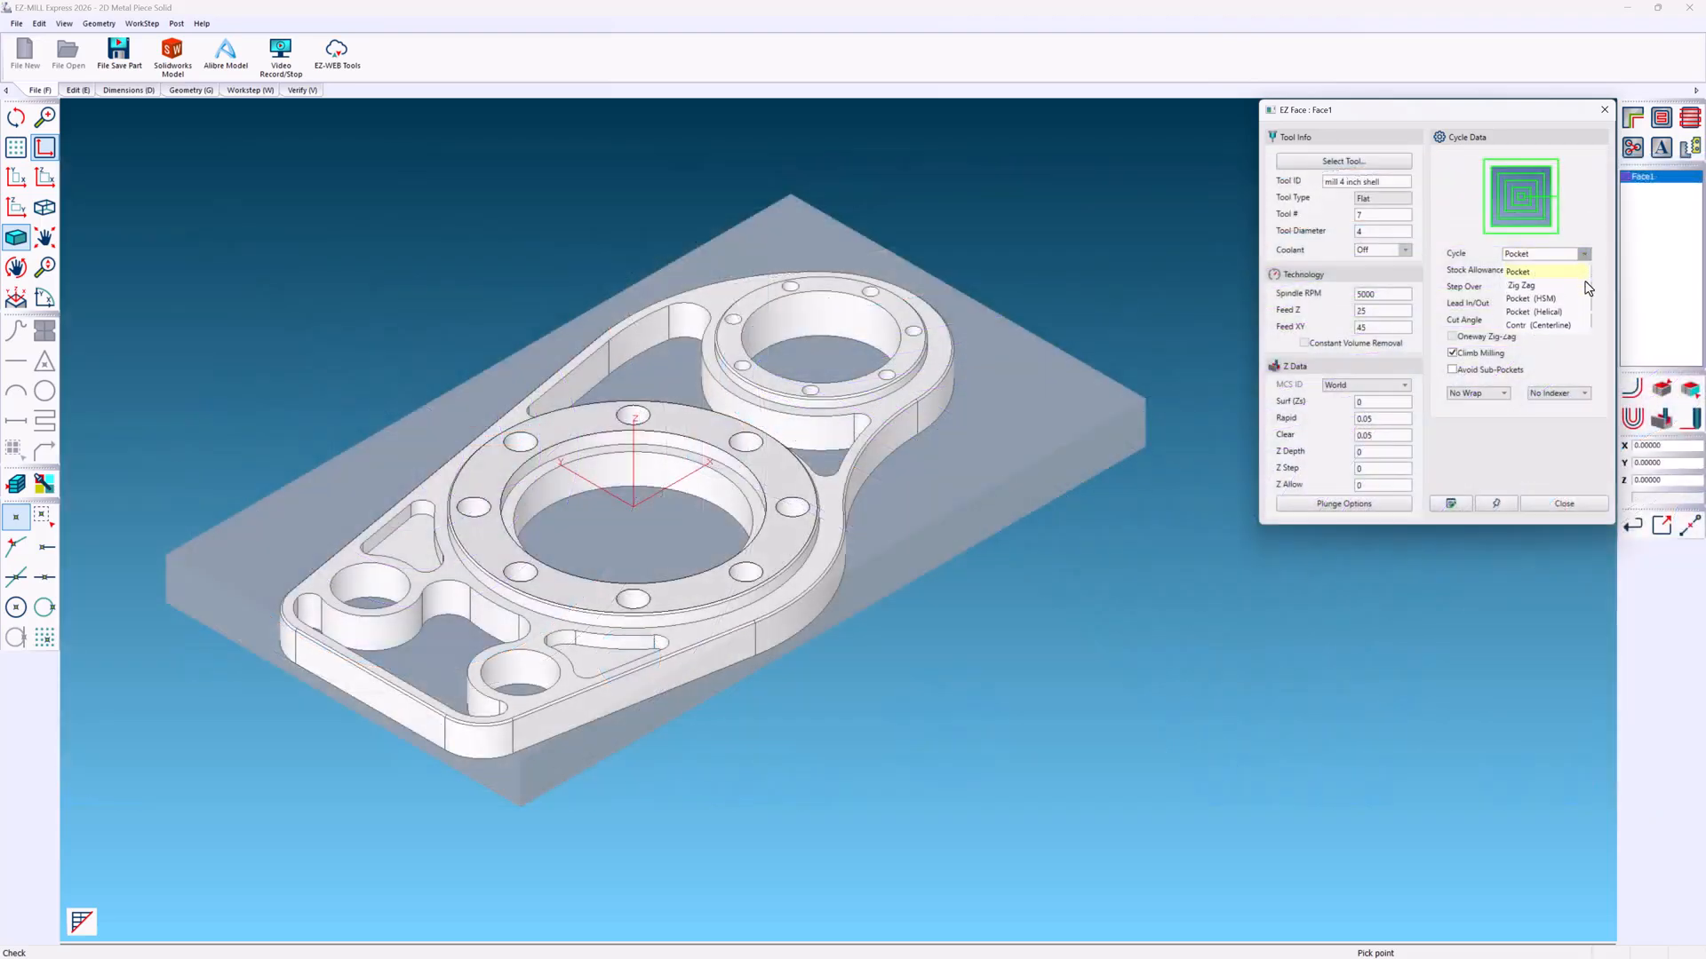
left_click(1588, 287)
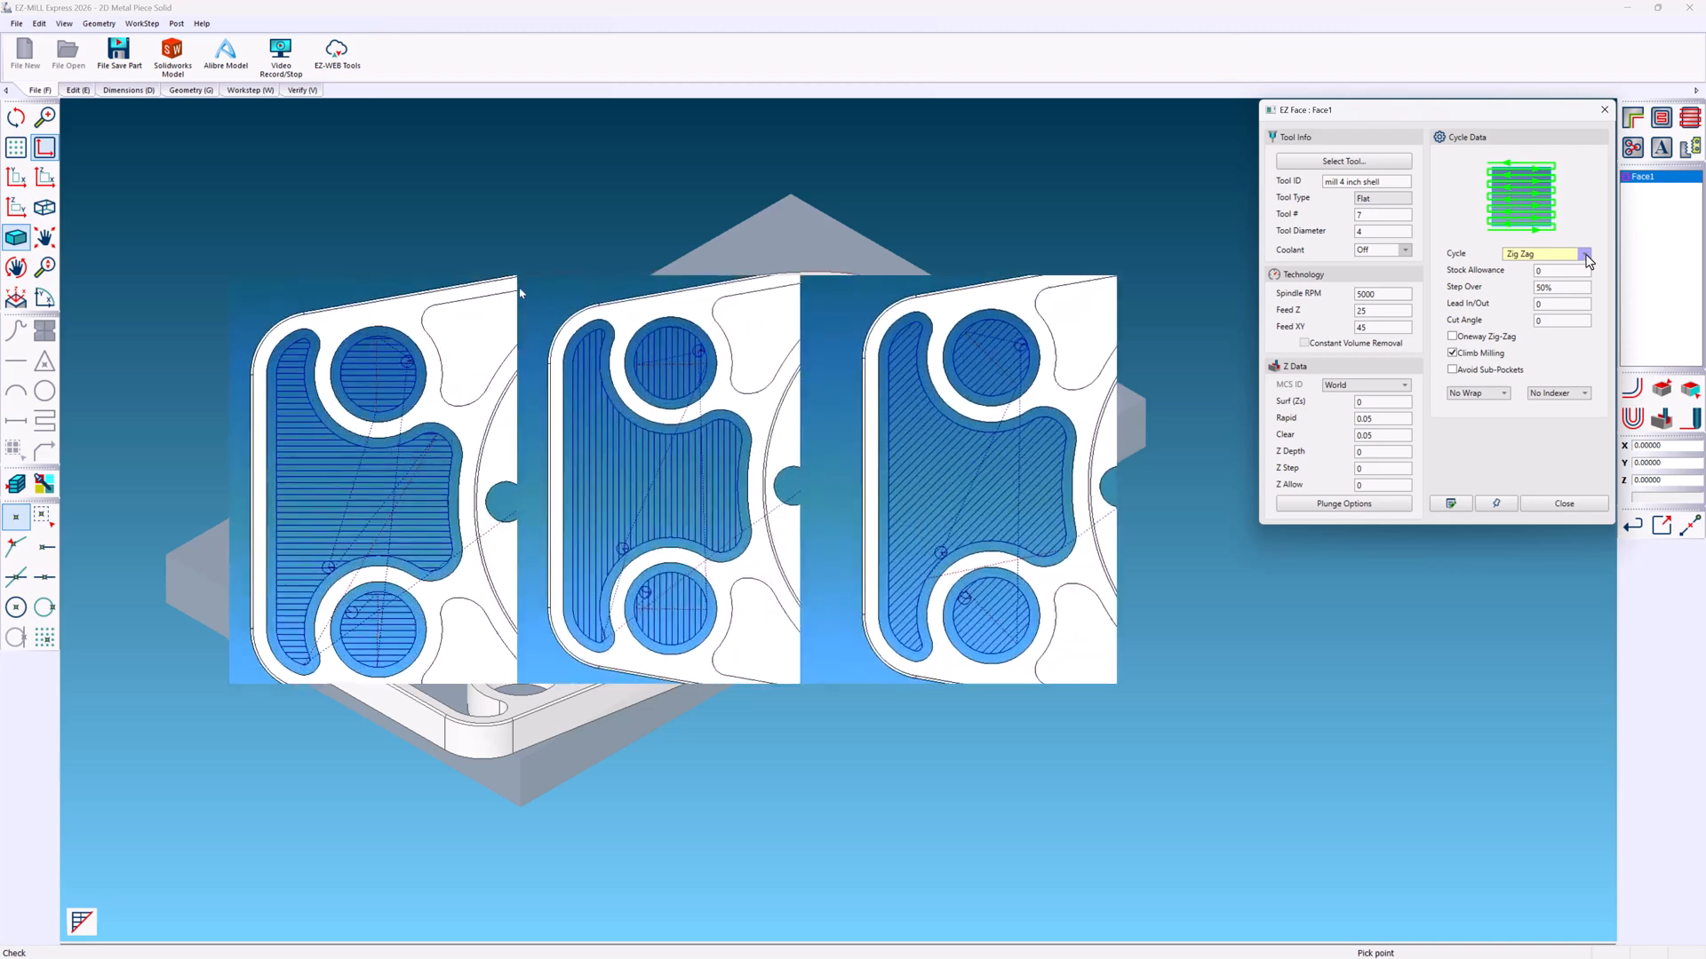
left_click(1586, 256)
left_click(1588, 305)
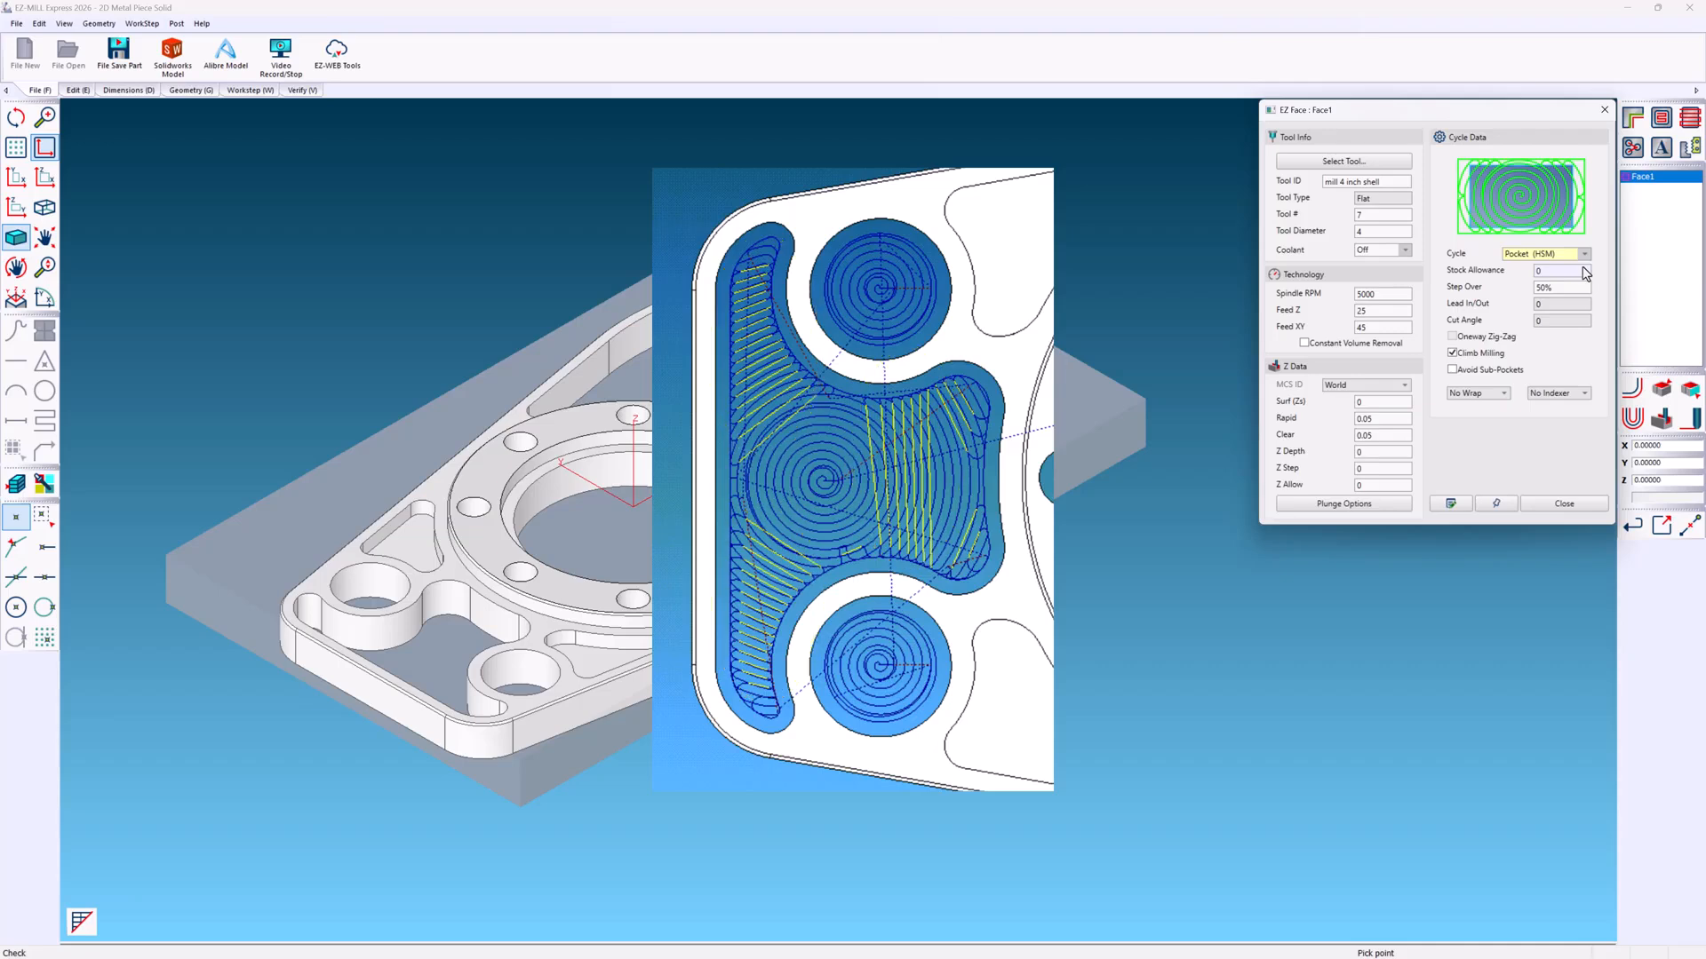
left_click(1584, 254)
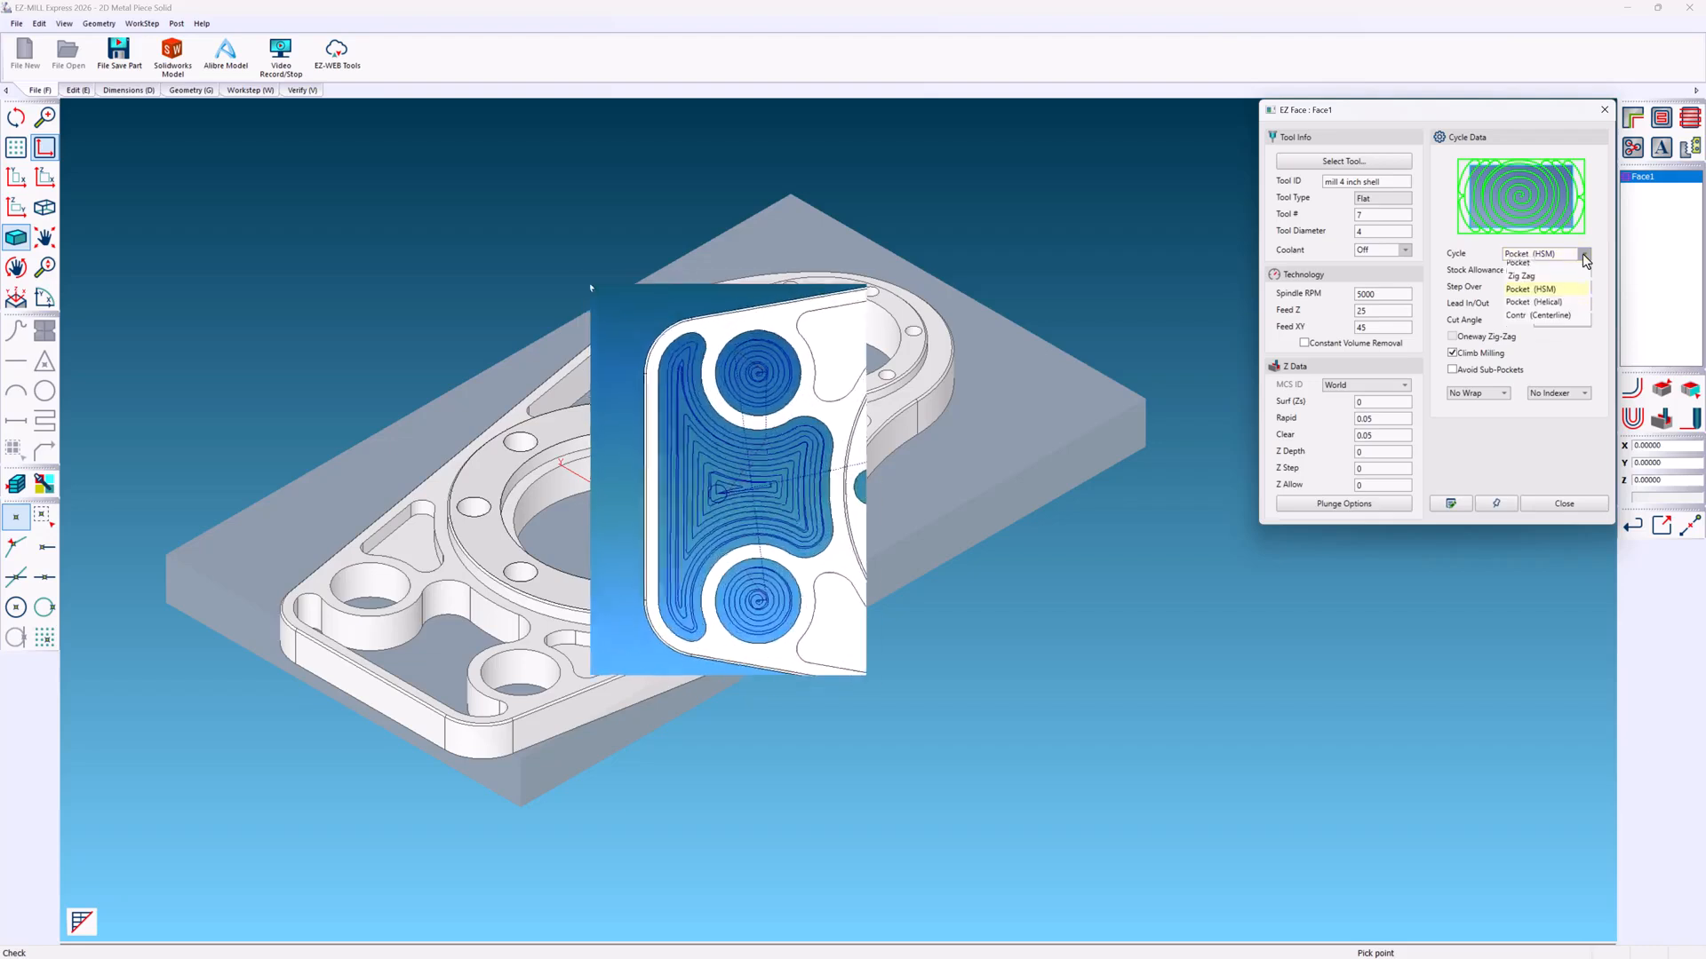
left_click(1581, 286)
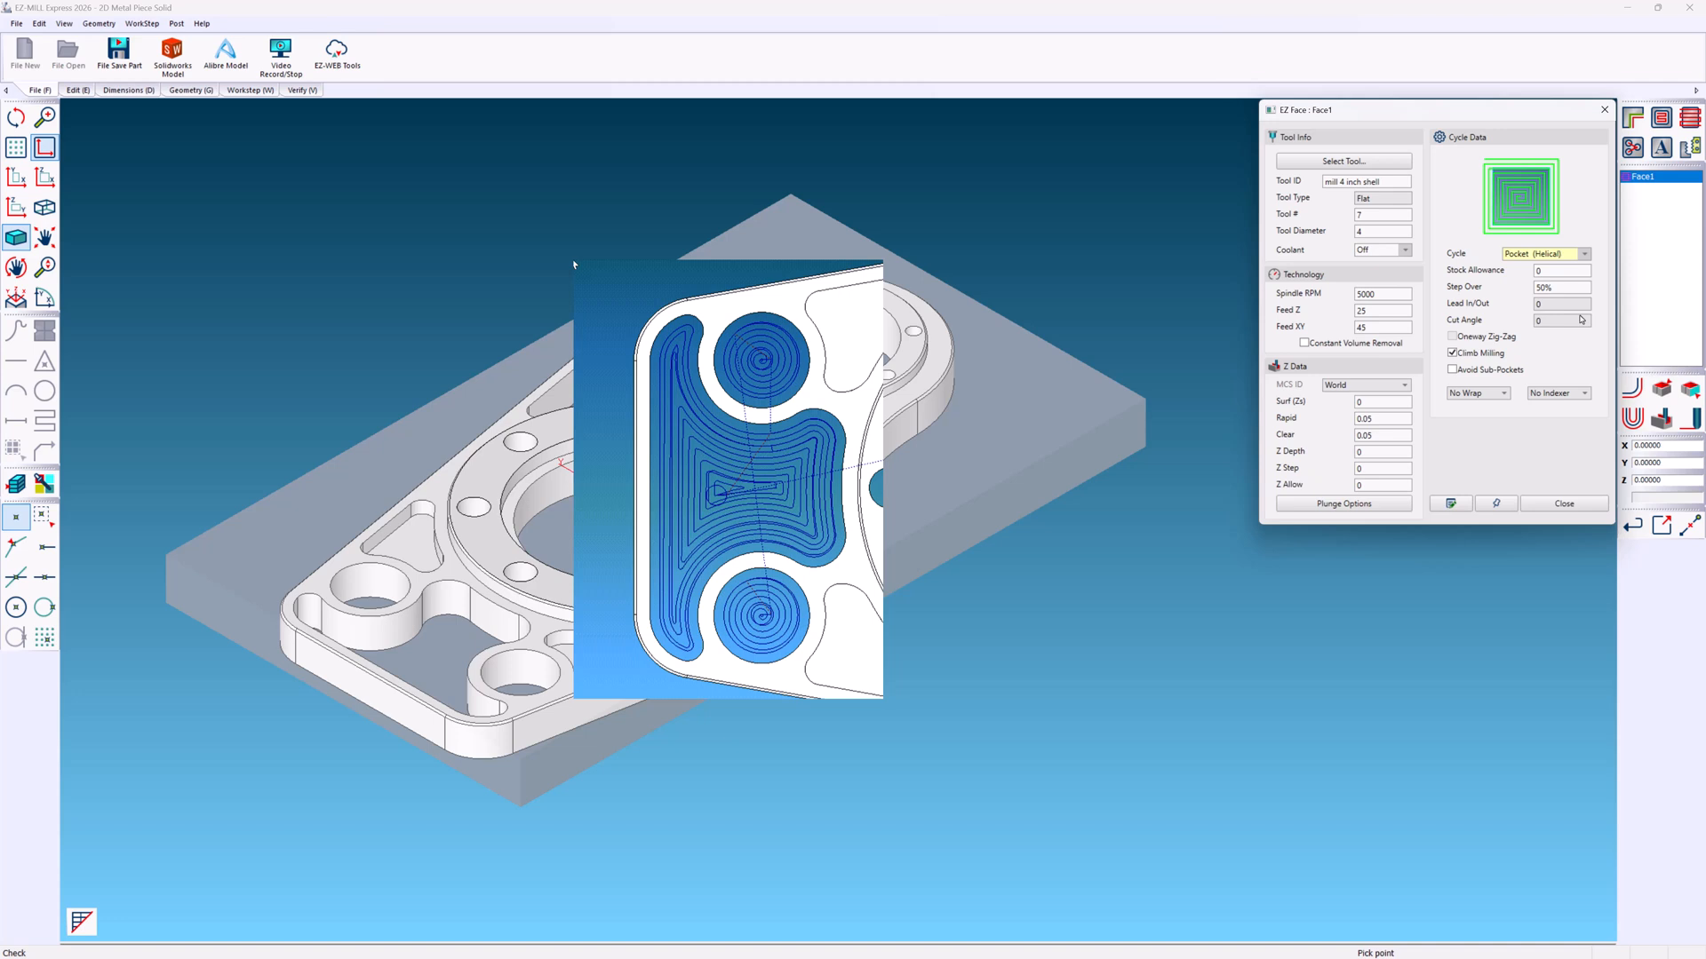
- Set the face cycle to Contr (Centerline) with tool diameter 4.5 and cut angle 90, and verify its tool path
left_click(1586, 254)
left_click(1583, 313)
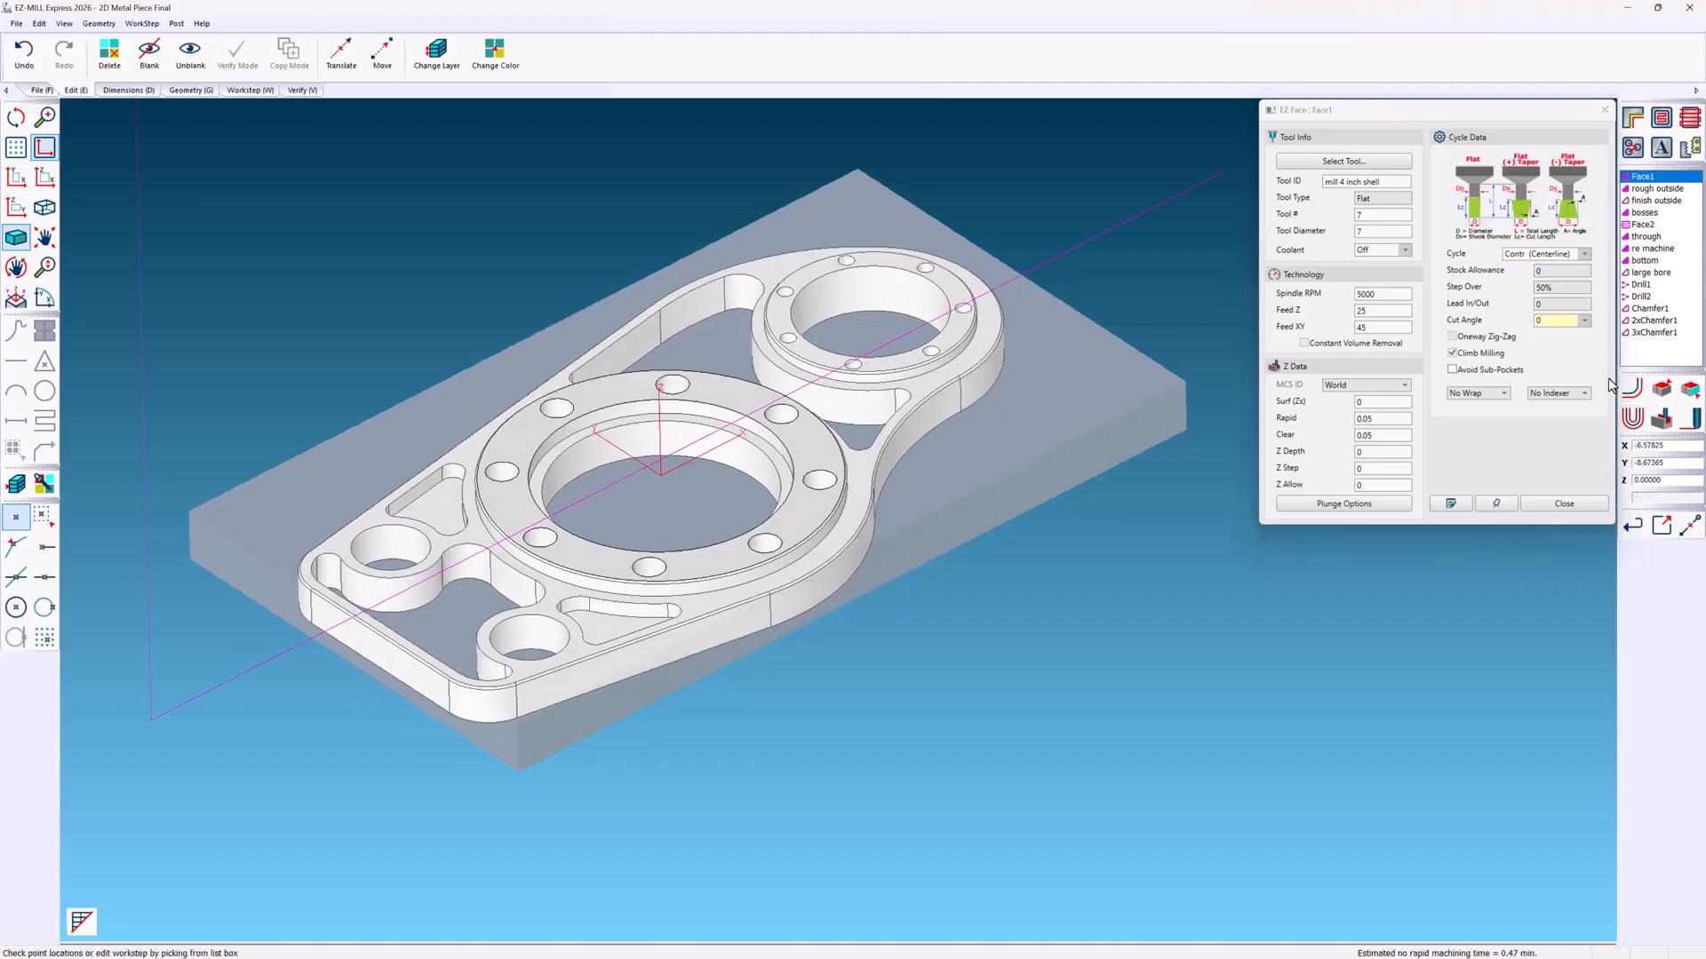
double_click(1382, 231)
type("4.5")
left_click(1584, 321)
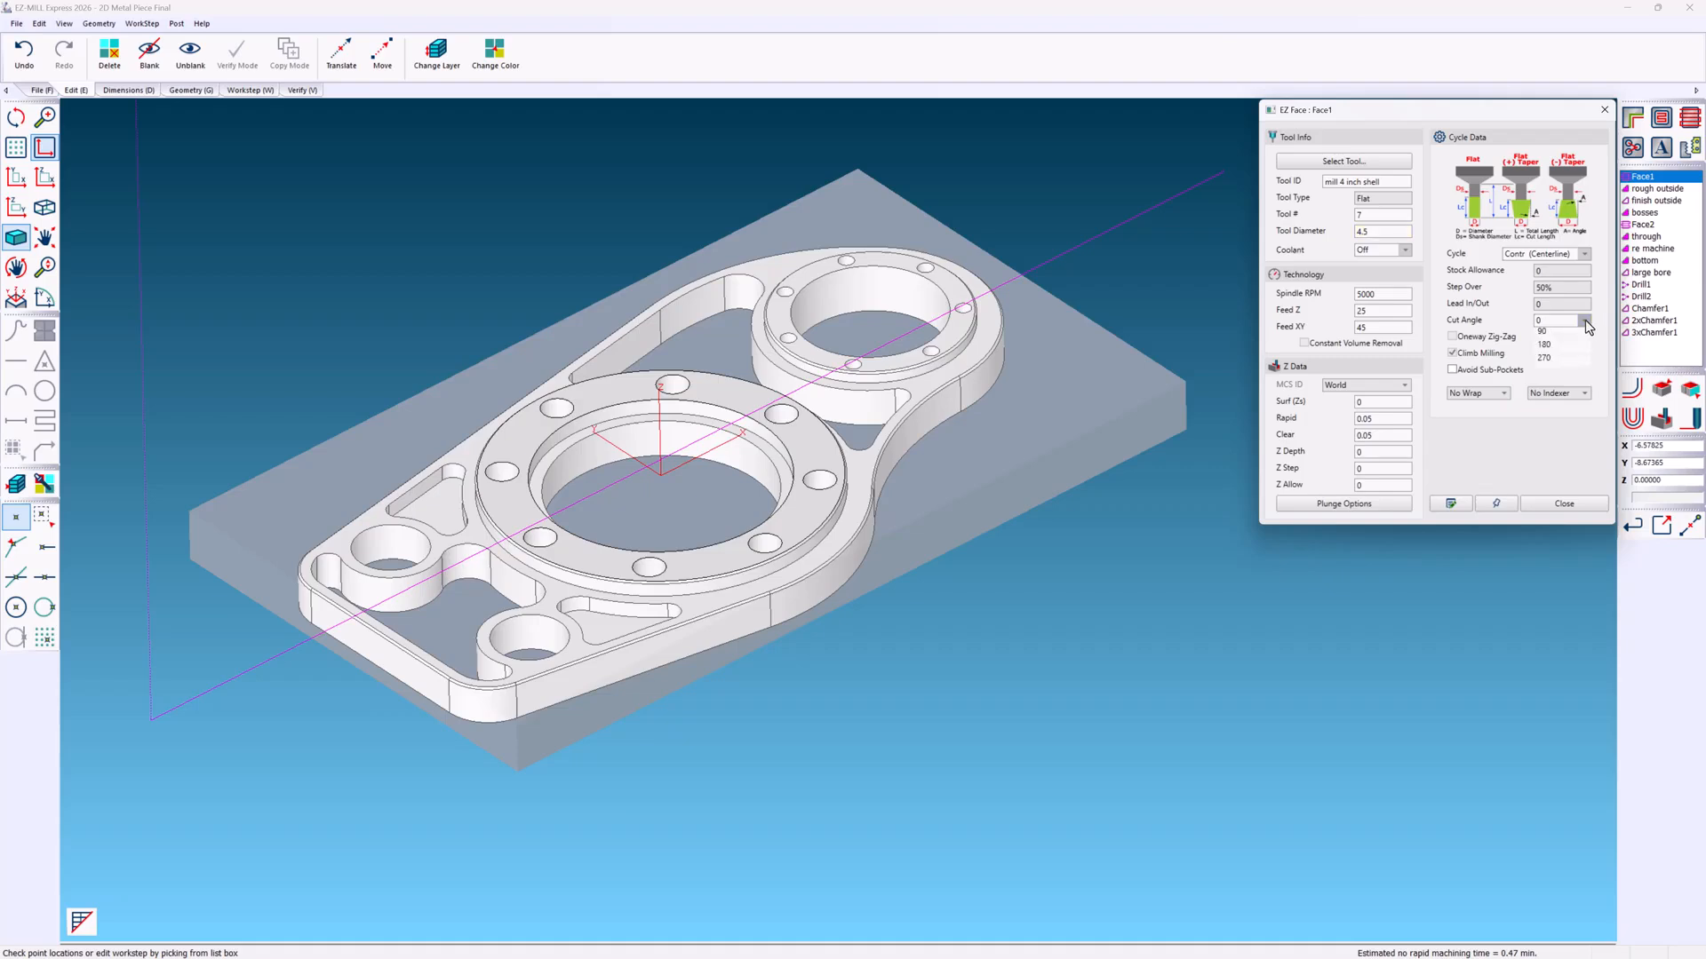
left_click(1580, 354)
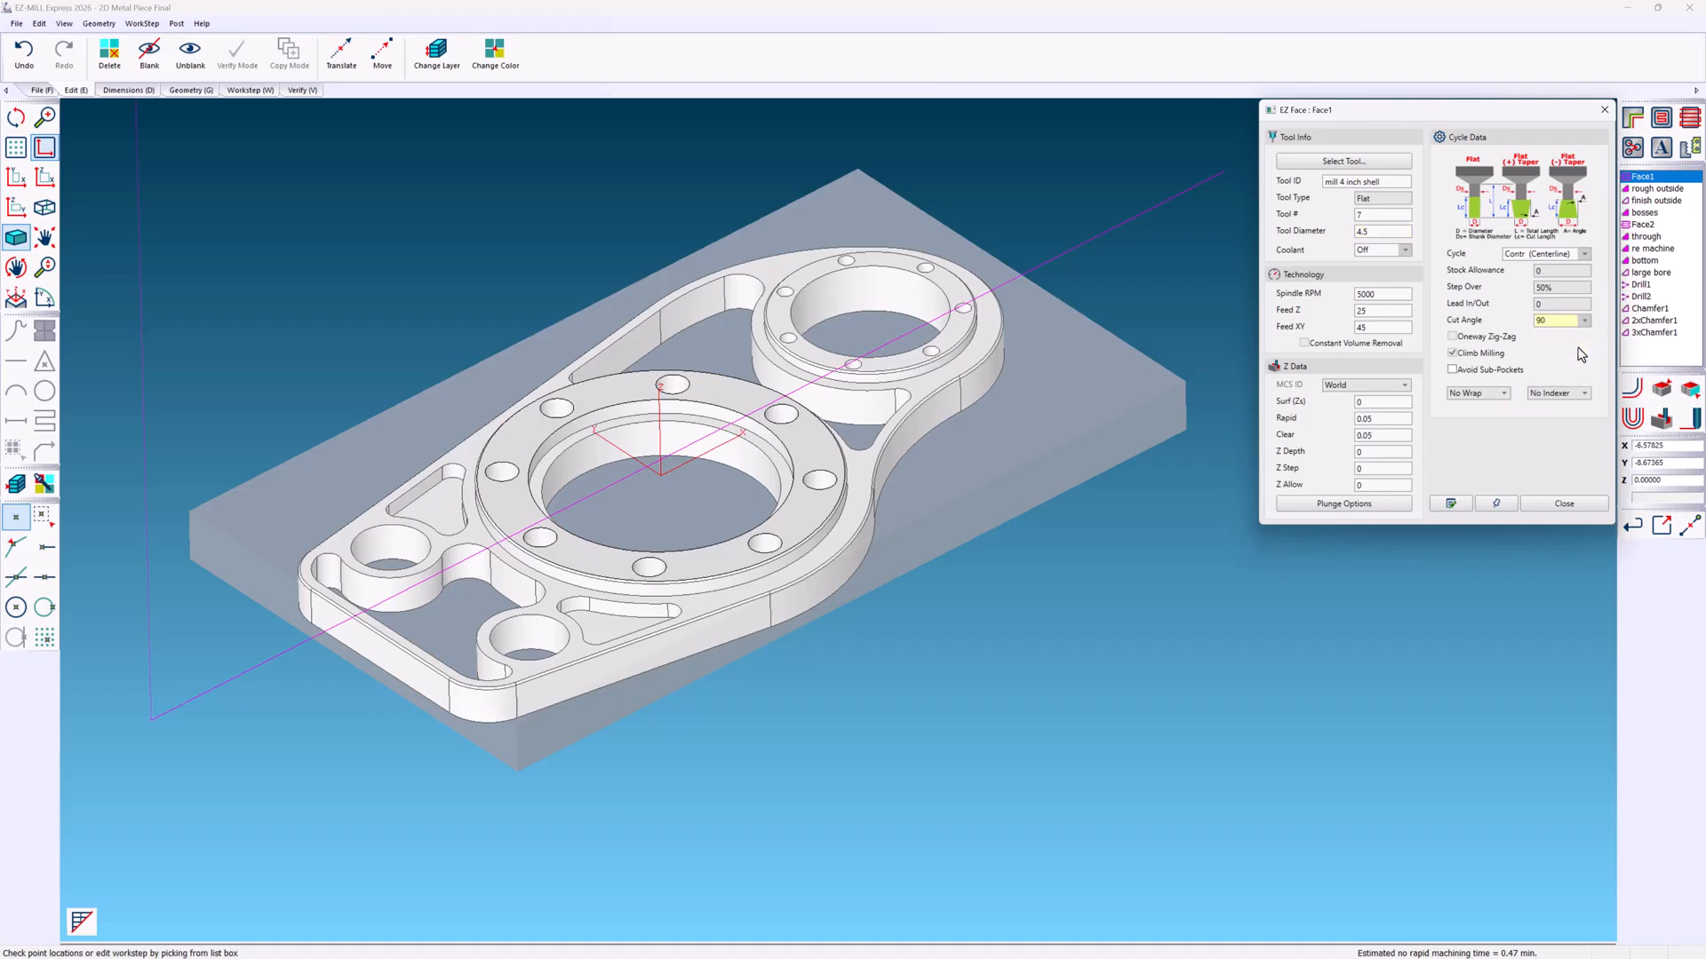
left_click(1633, 388)
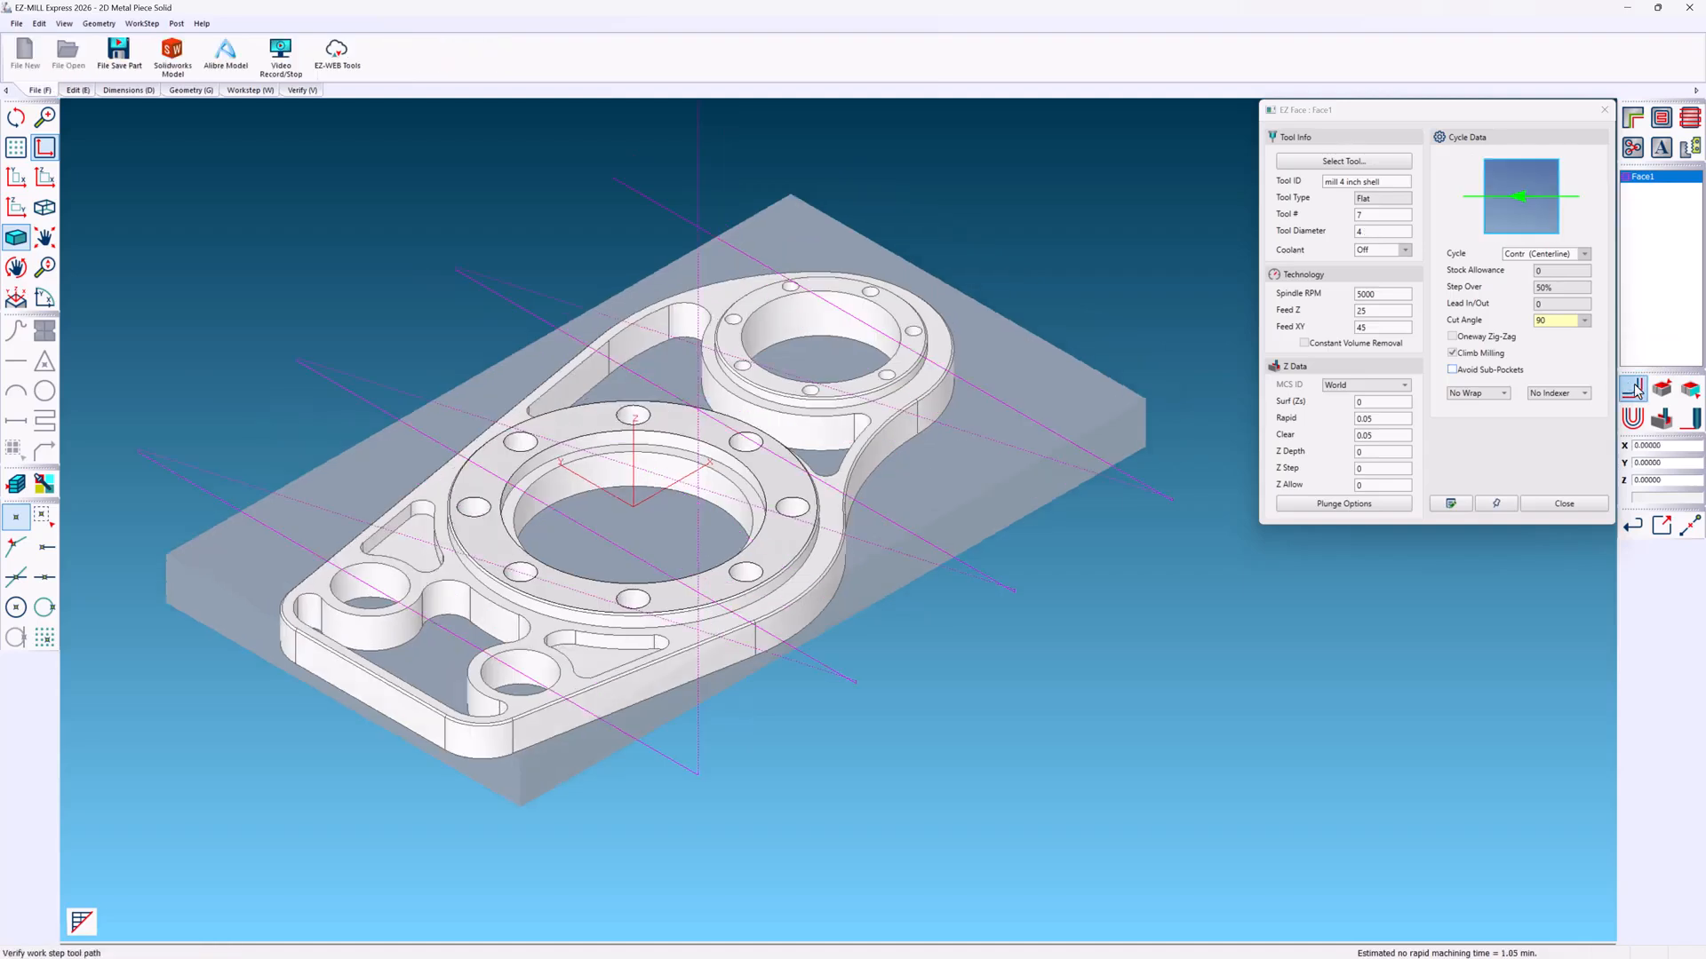
left_click(1662, 418)
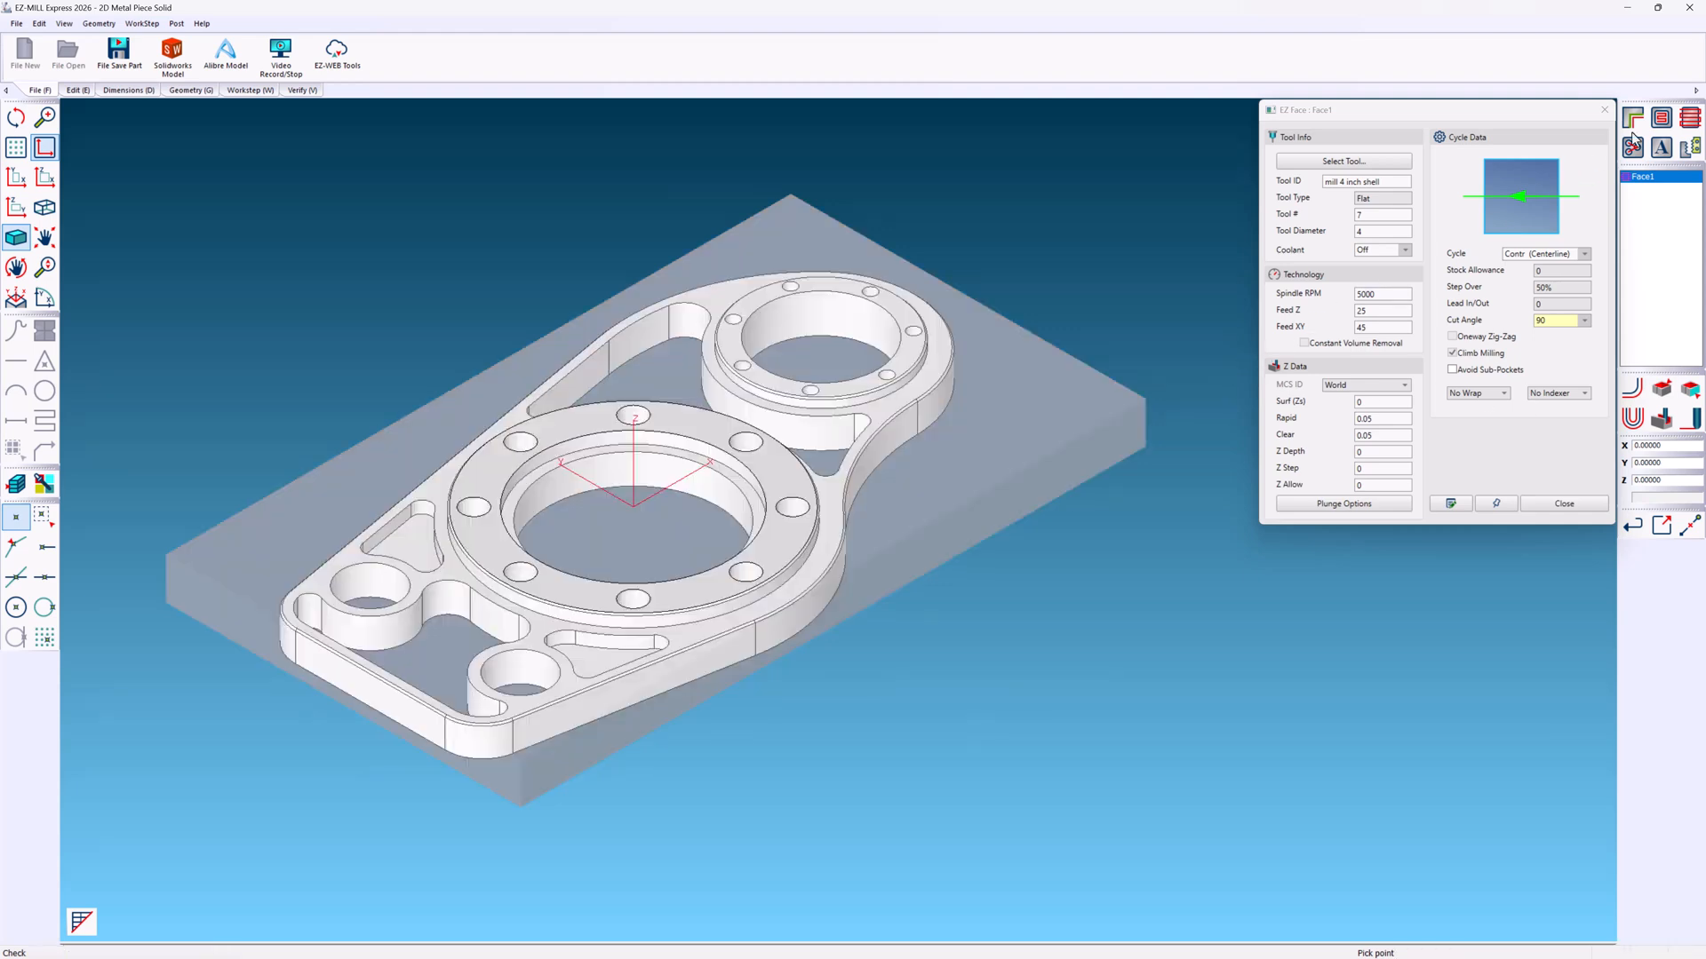
- Create a pocket workstep named "rough outside" with all of the part's surfaces as machining surfaces
left_click(1660, 119)
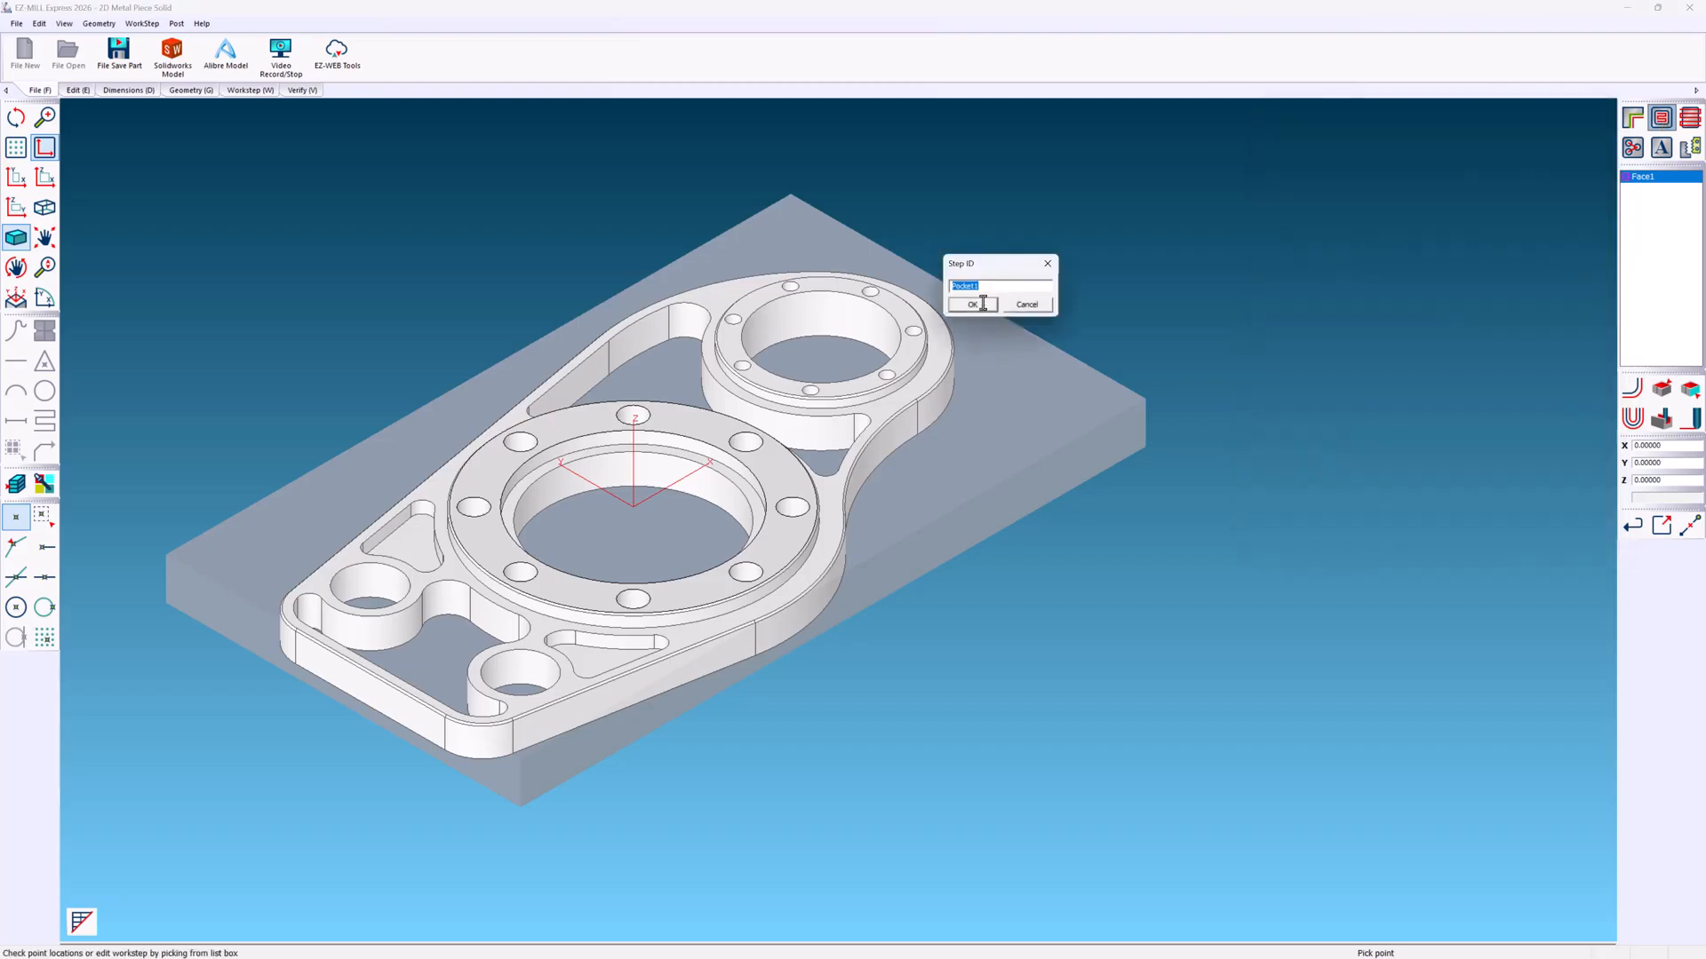
type("rough outside")
left_click(983, 304)
left_click_drag(201, 166, 1074, 794)
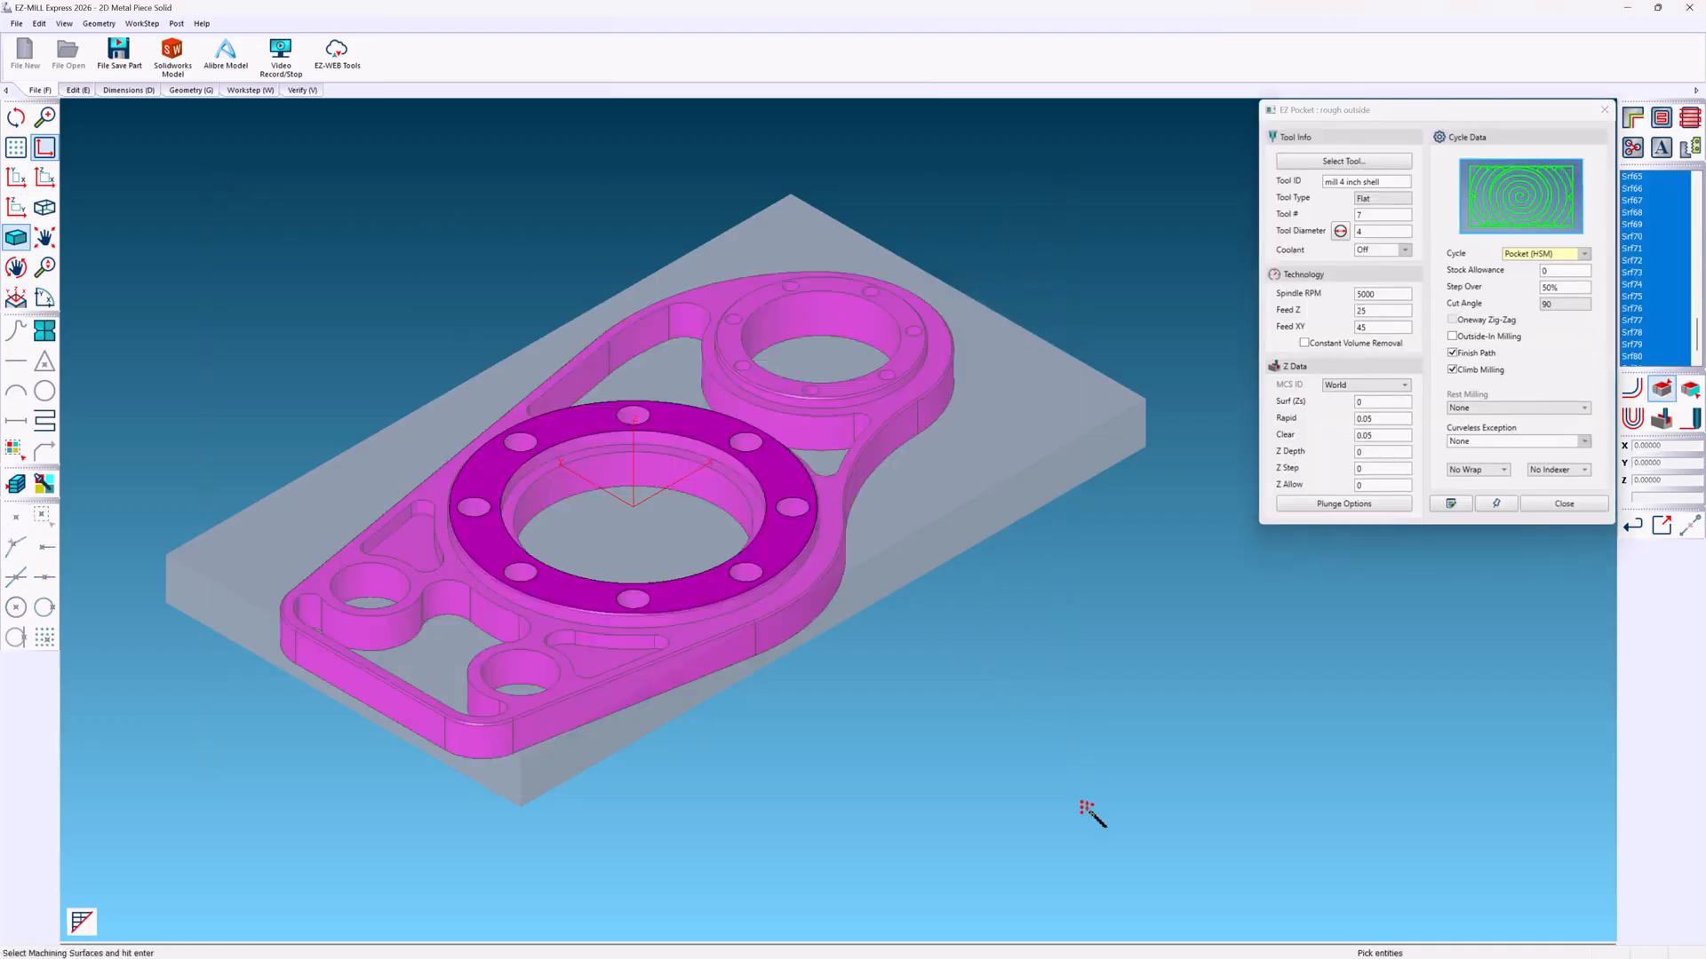
key("Return")
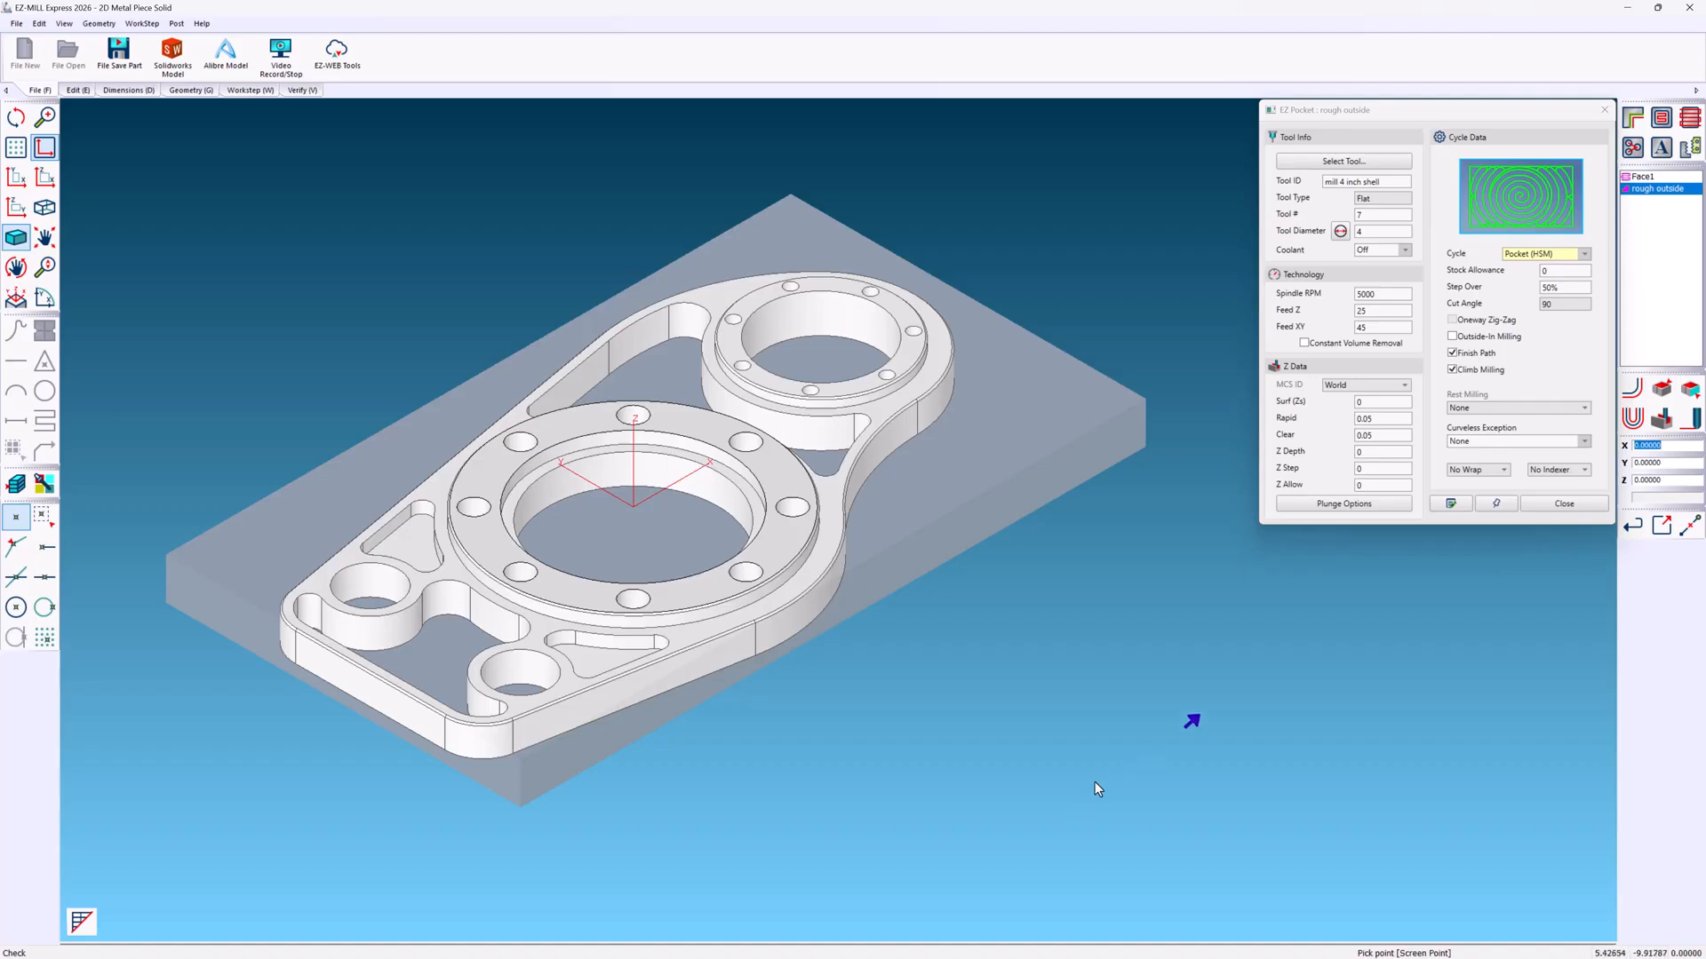
- Assign the stock block's surface as the stock for the rough outside pocket
left_click(1690, 390)
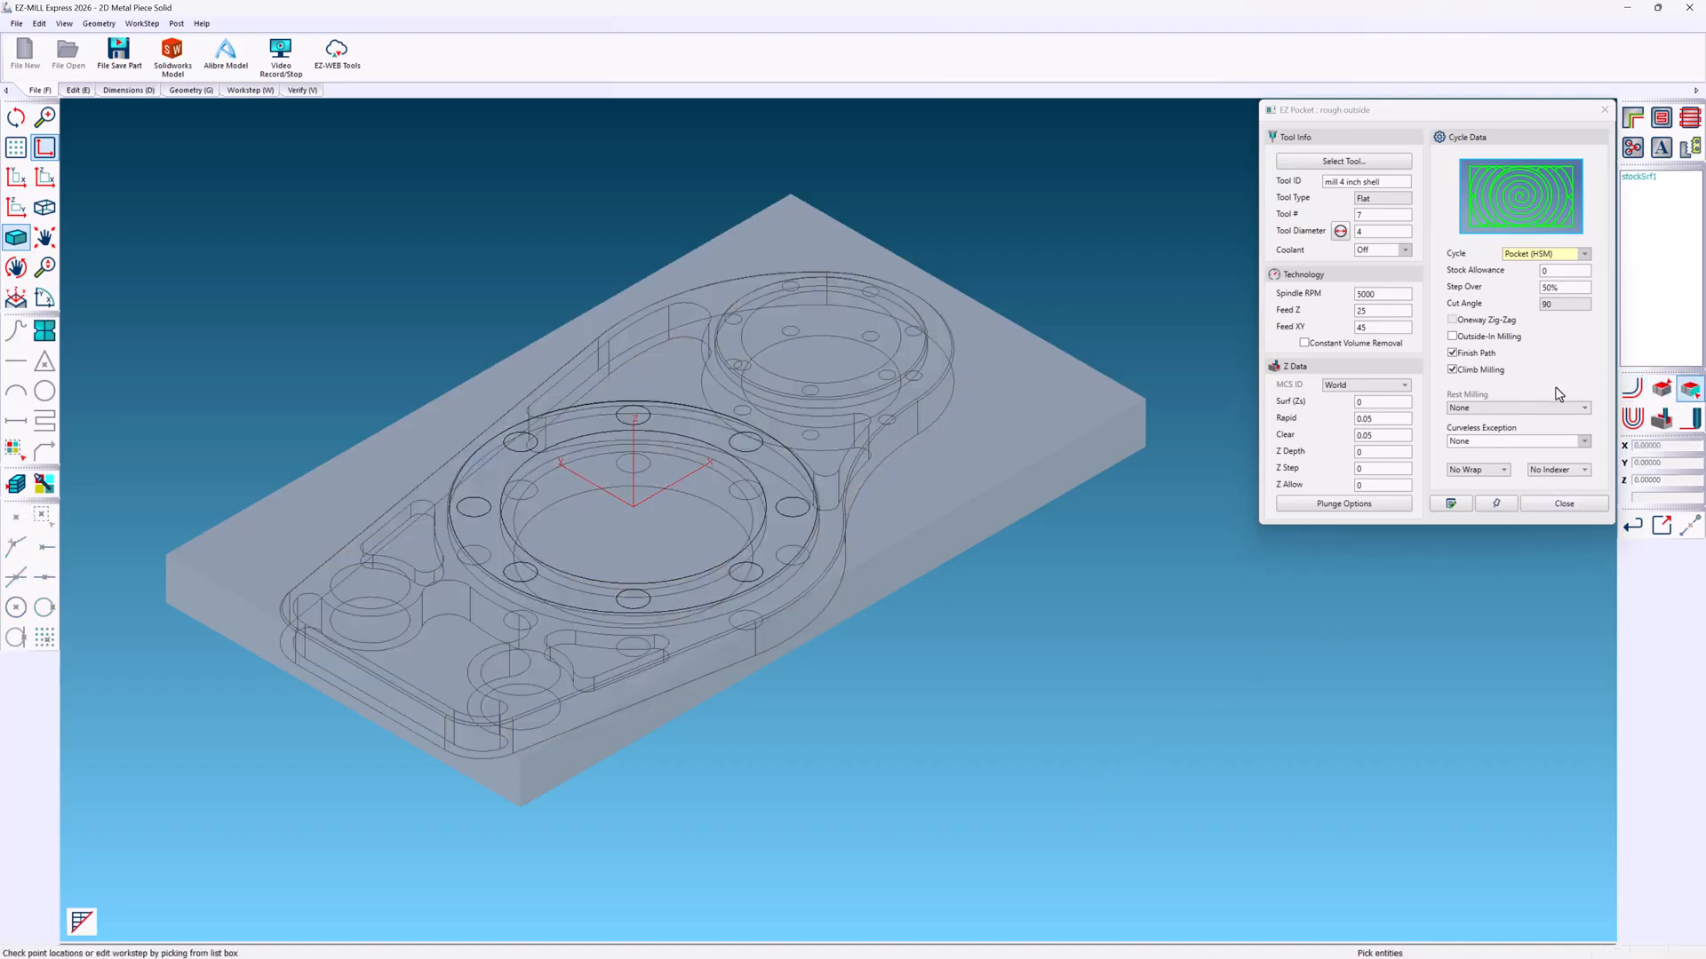
left_click(1075, 416)
key("Return")
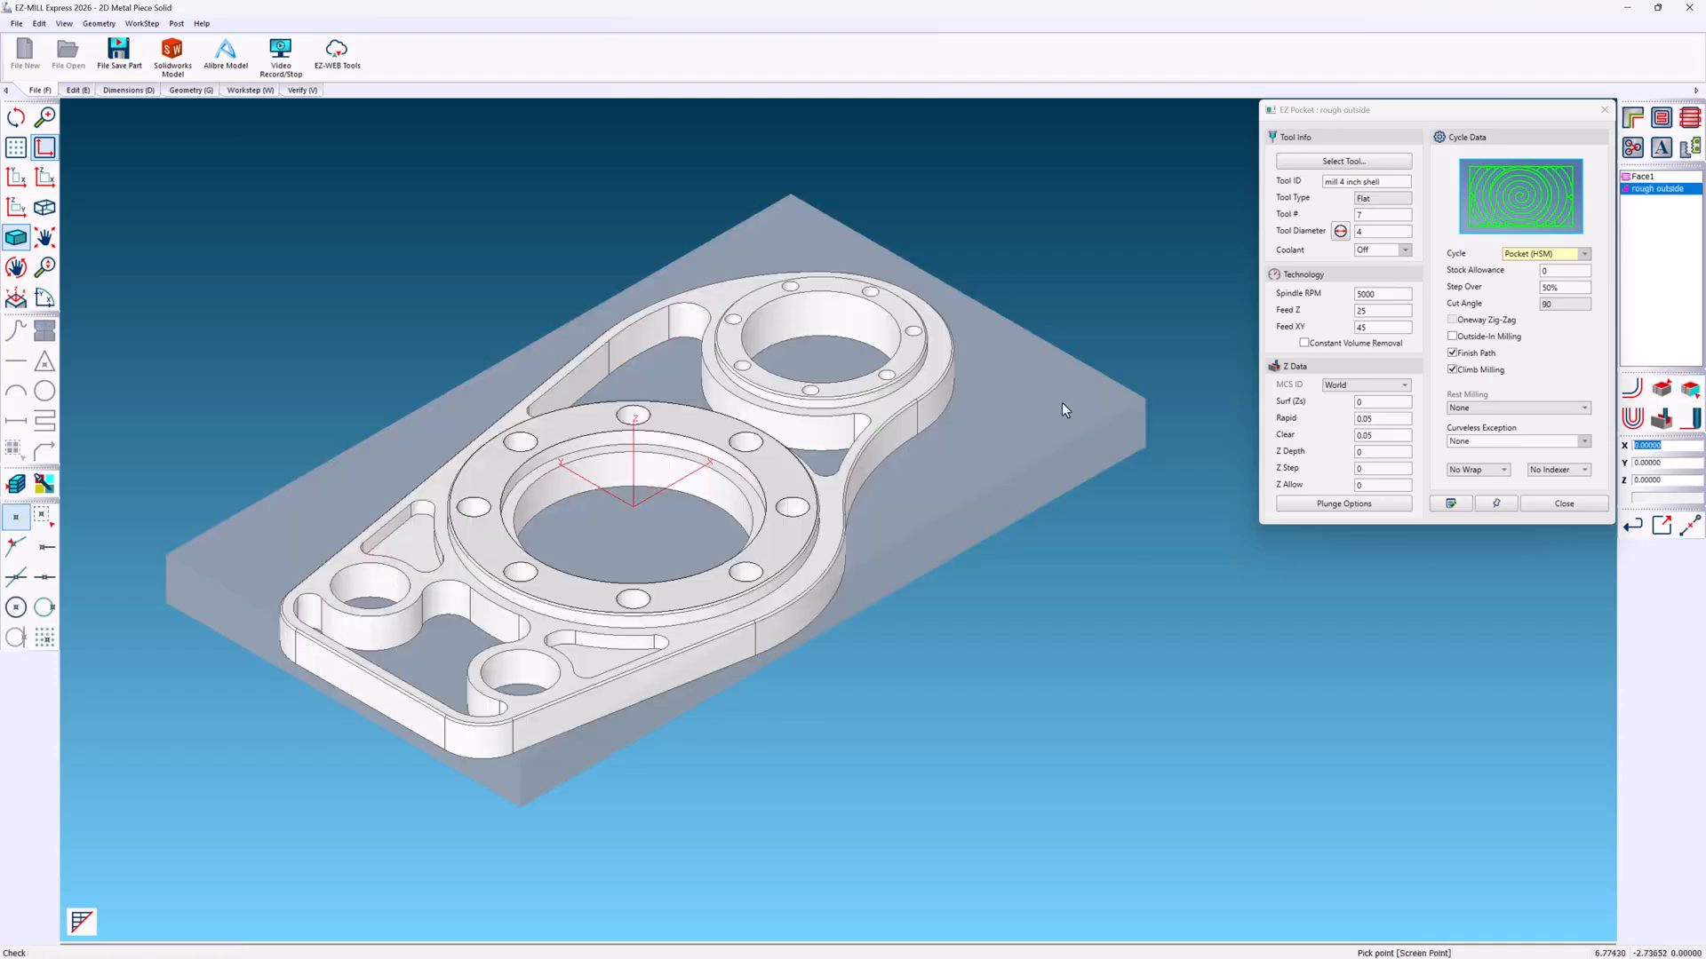
- Load the mill1000 end mill from the Metal library as the rough outside pocket's tool and accept the tool options
left_click(1314, 164)
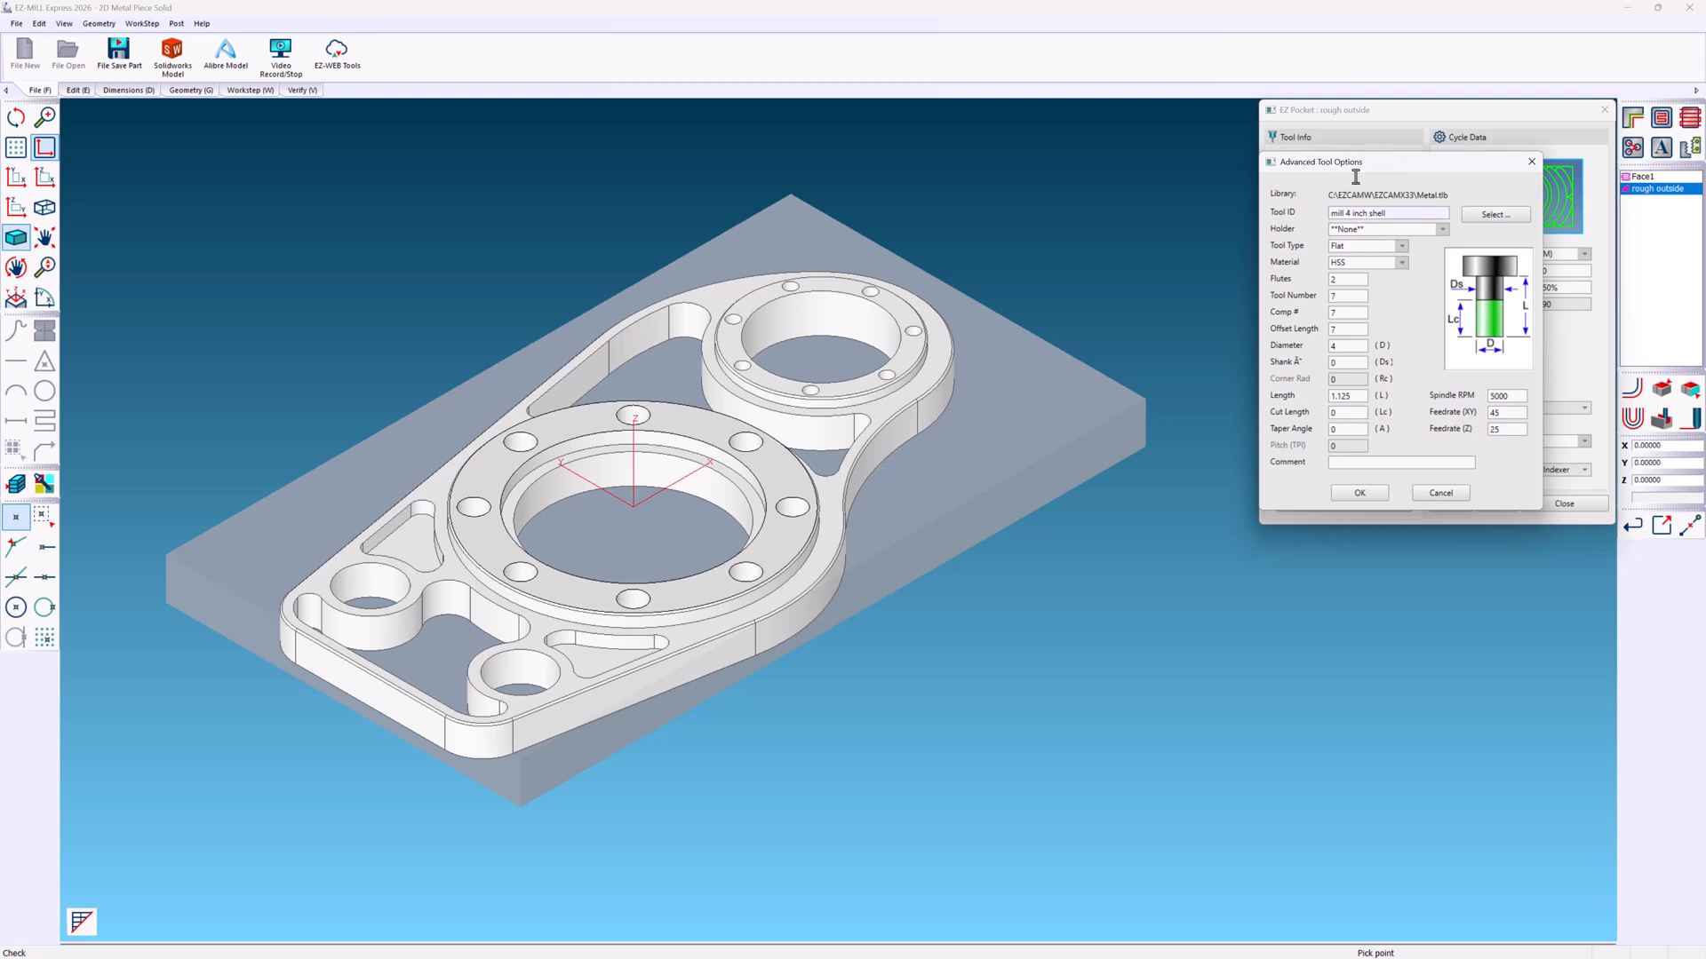
left_click(1470, 215)
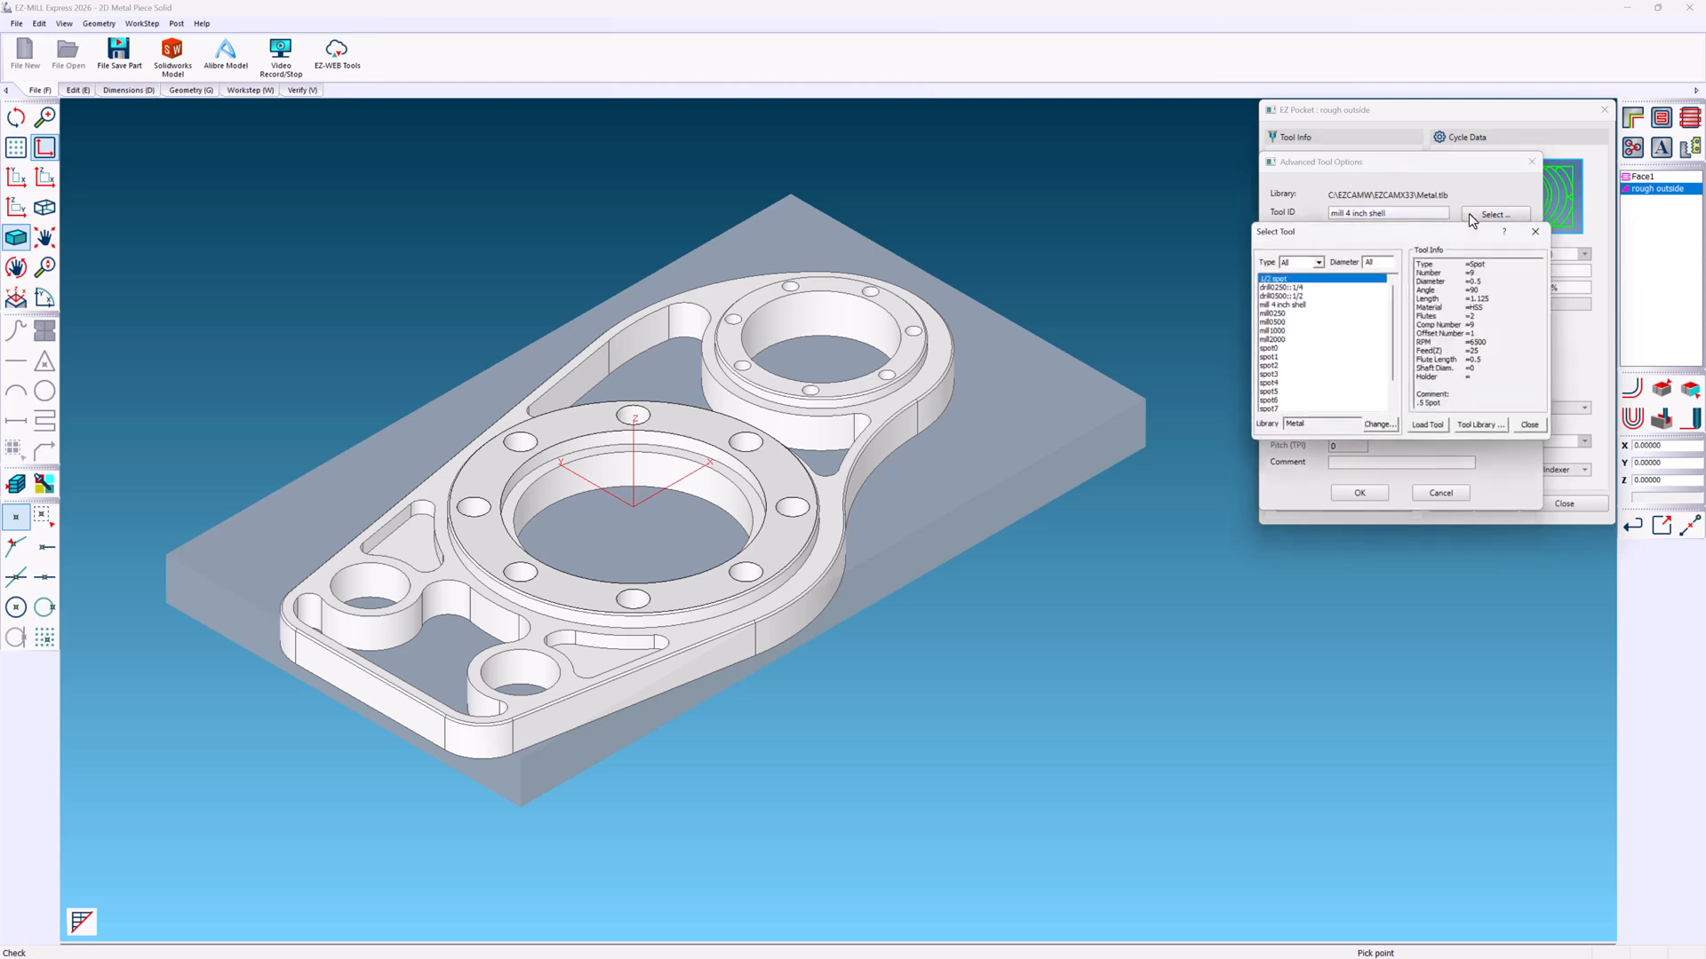
left_click(1284, 331)
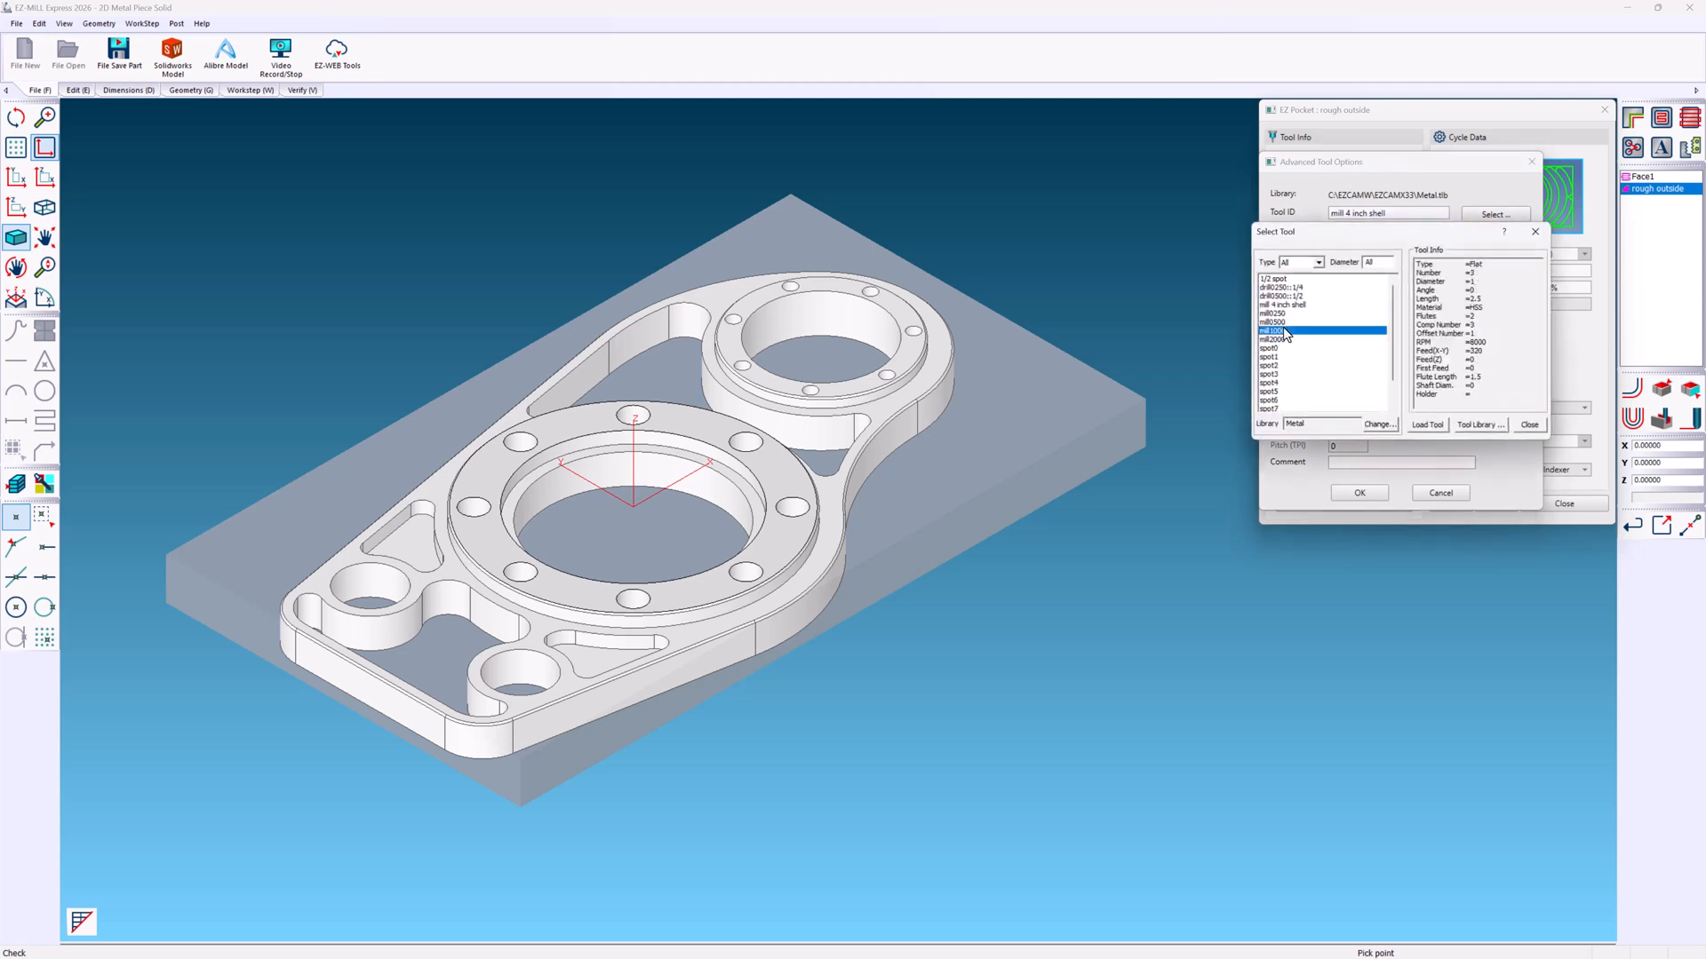
left_click_drag(1476, 396, 1400, 264)
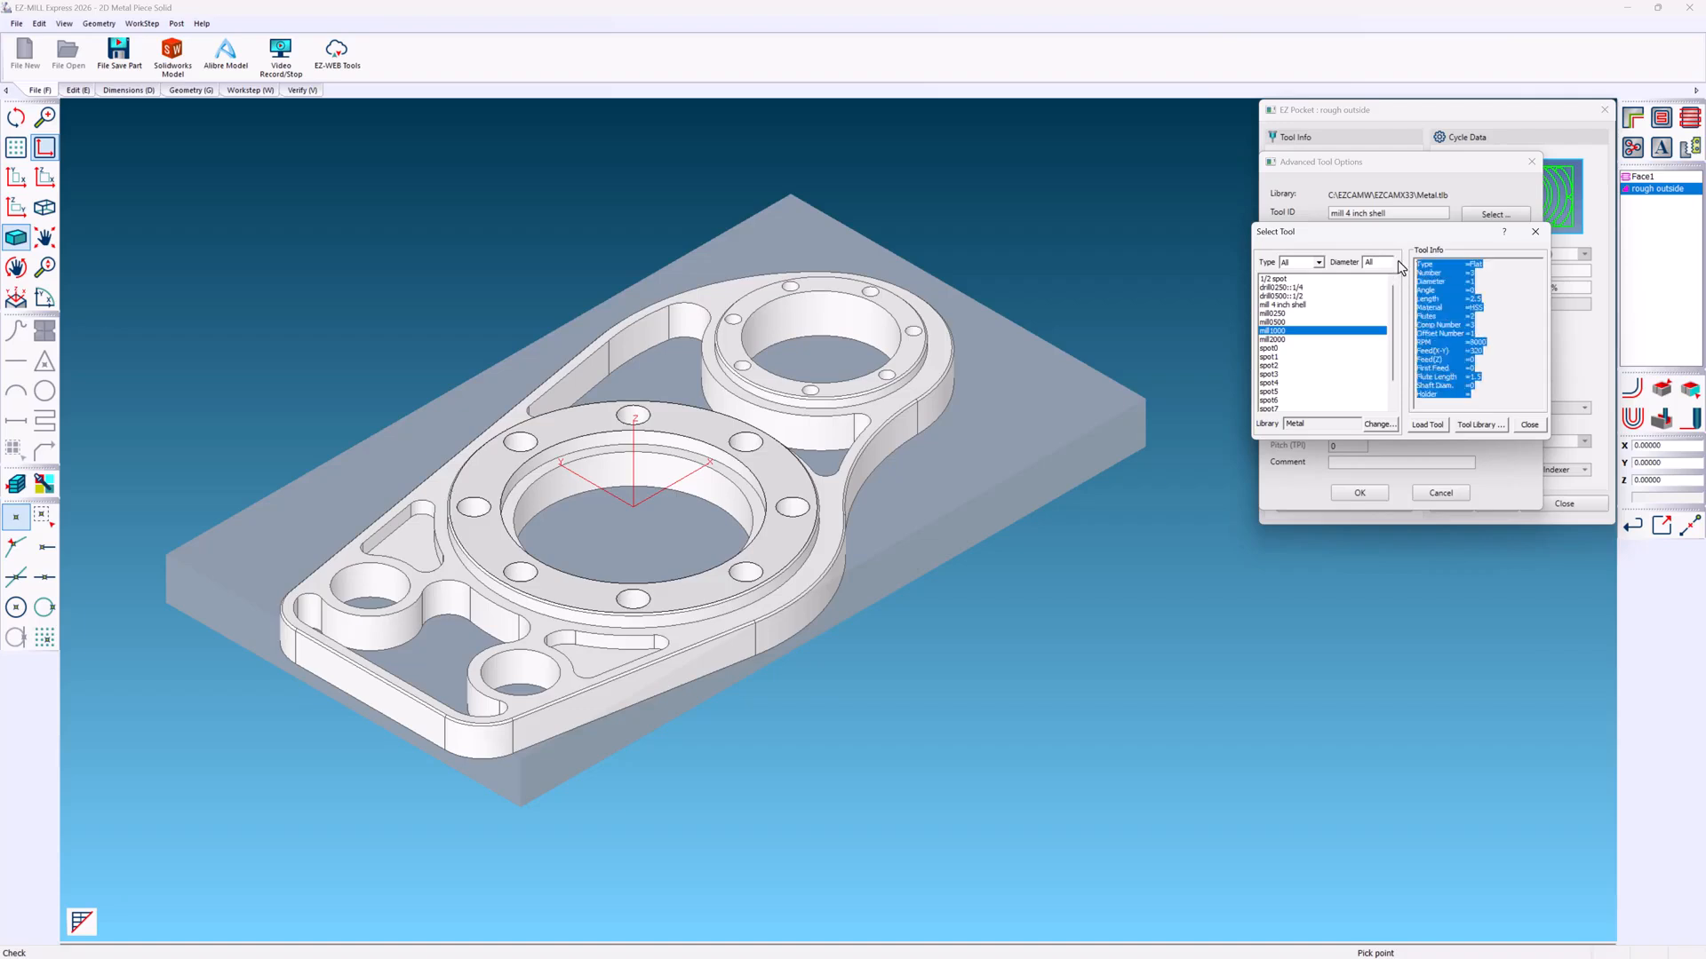
left_click(1427, 425)
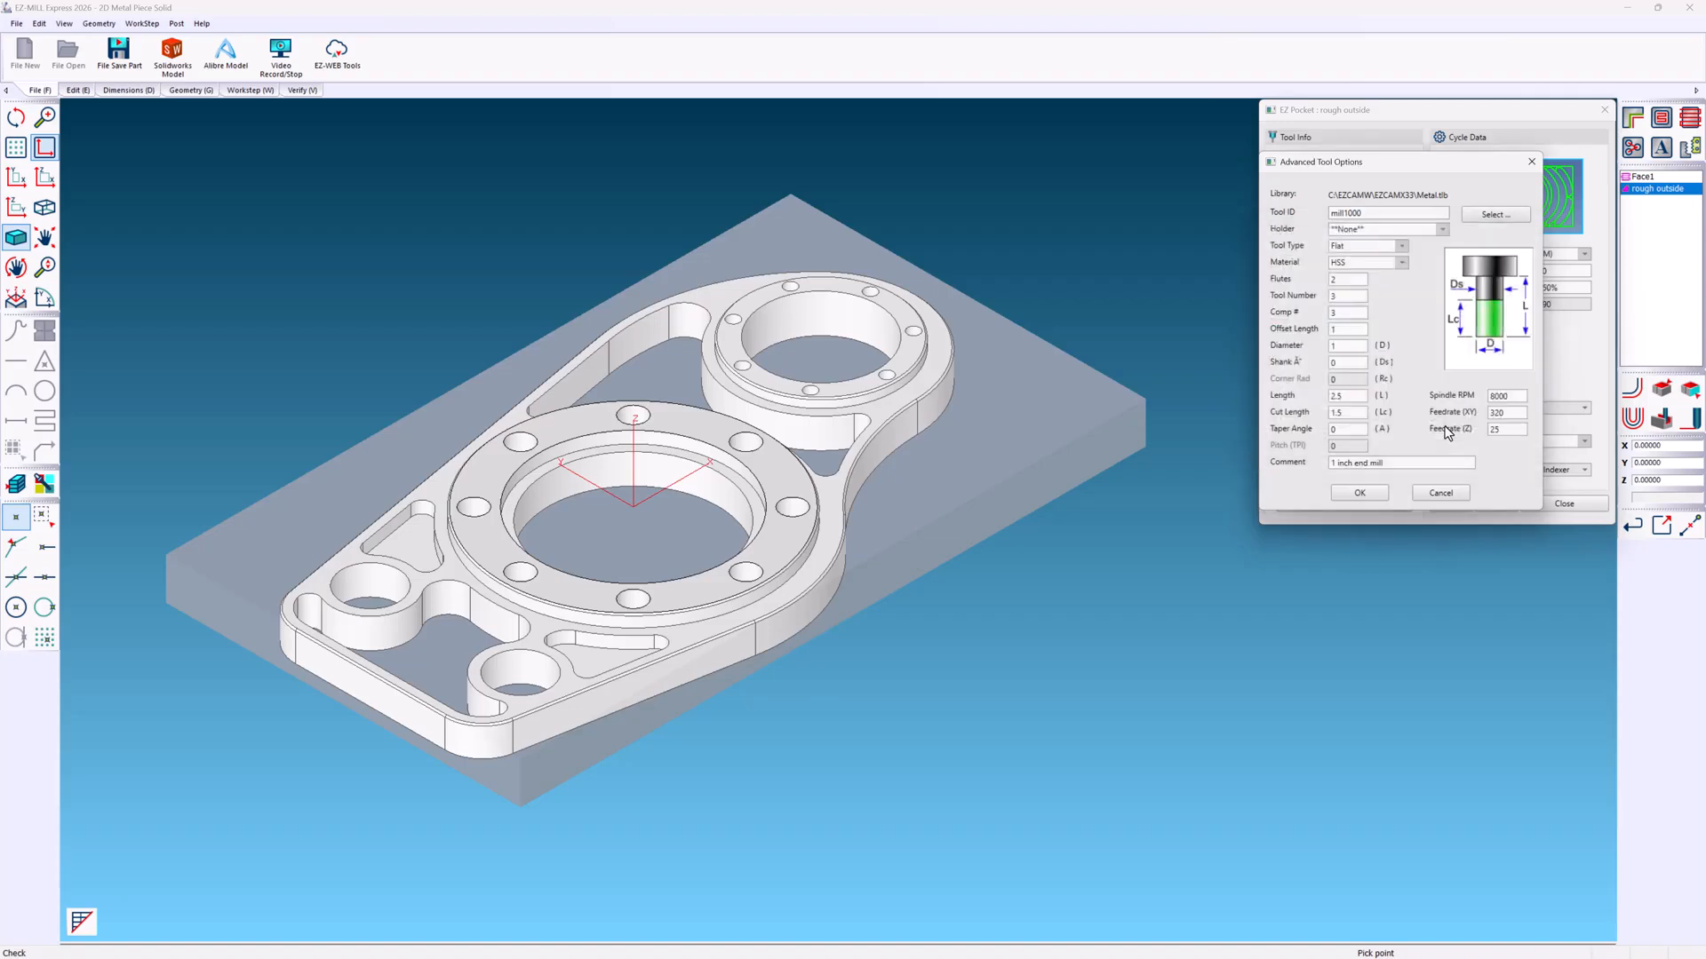
left_click(1360, 493)
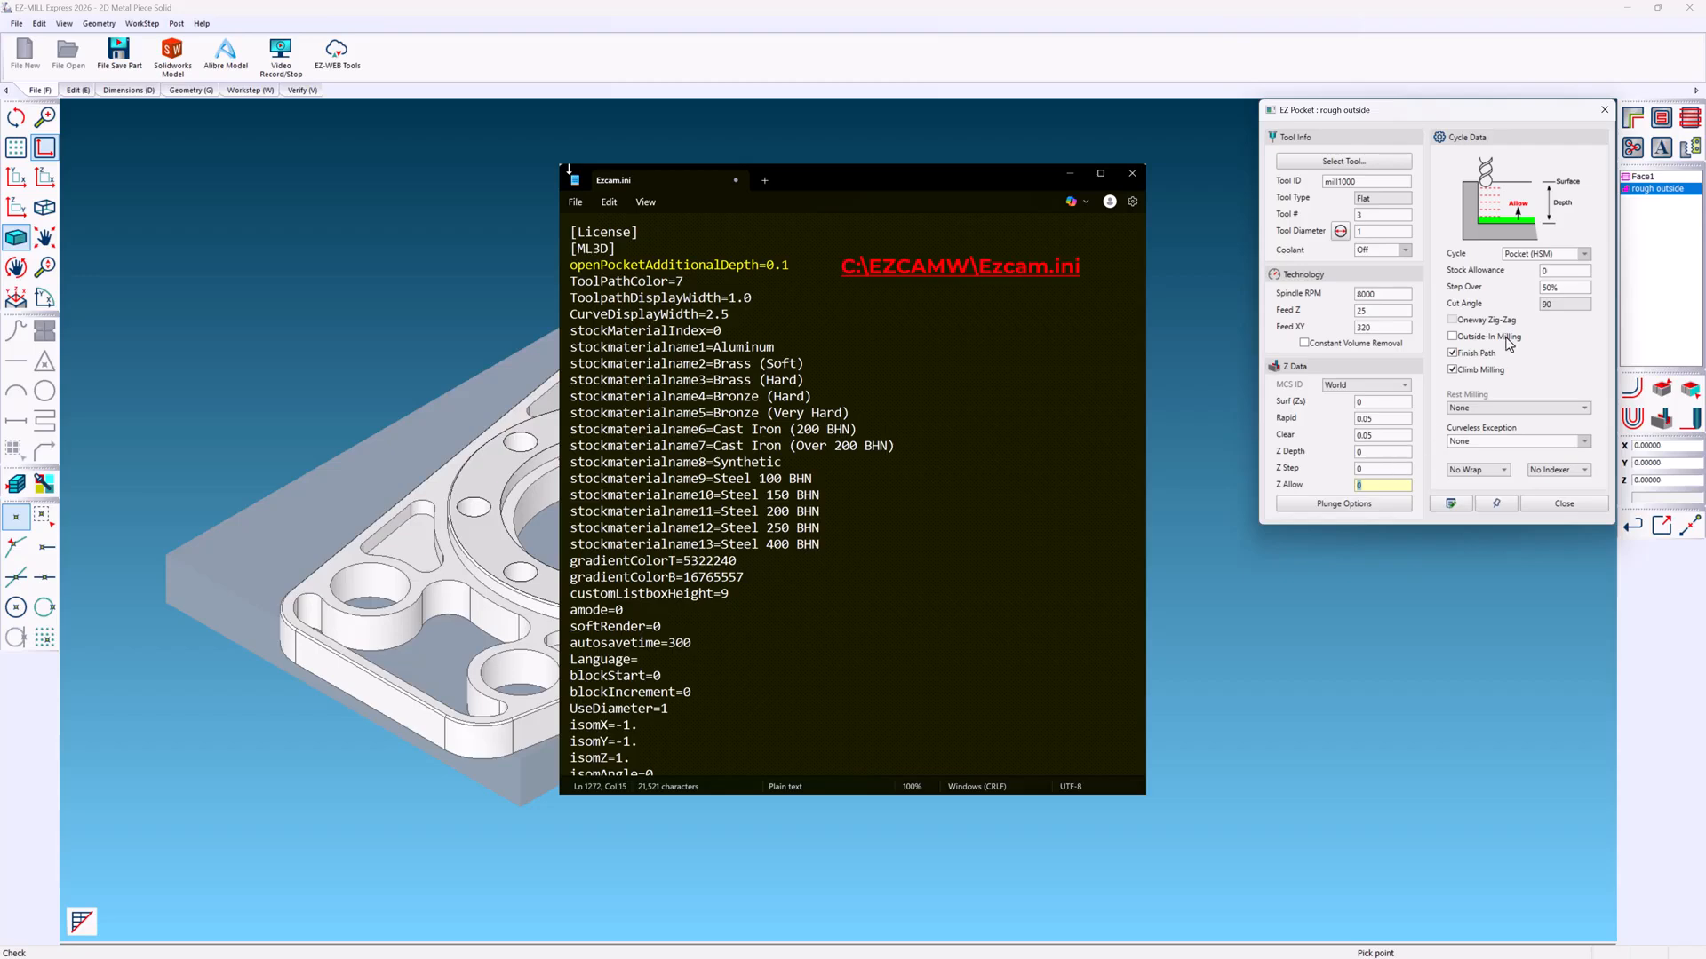
- Give the rough outside pocket a stock allowance of .02, enable Outside-In Milling and verify its tool path
left_click(1564, 270)
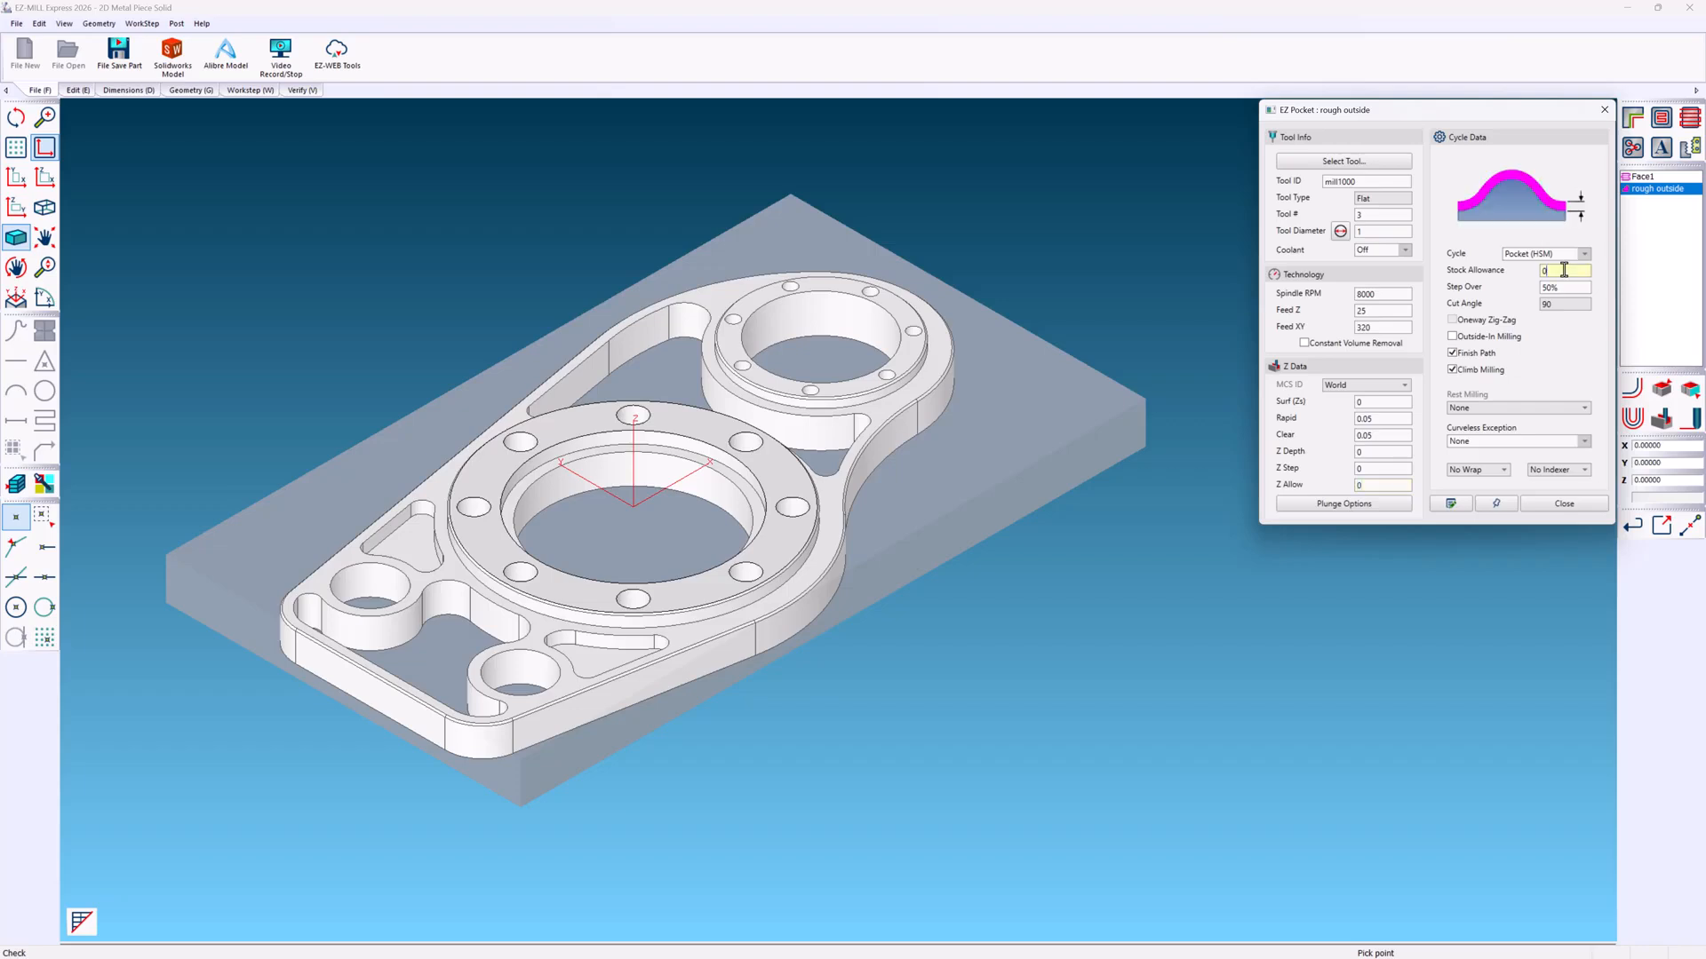
type(".02")
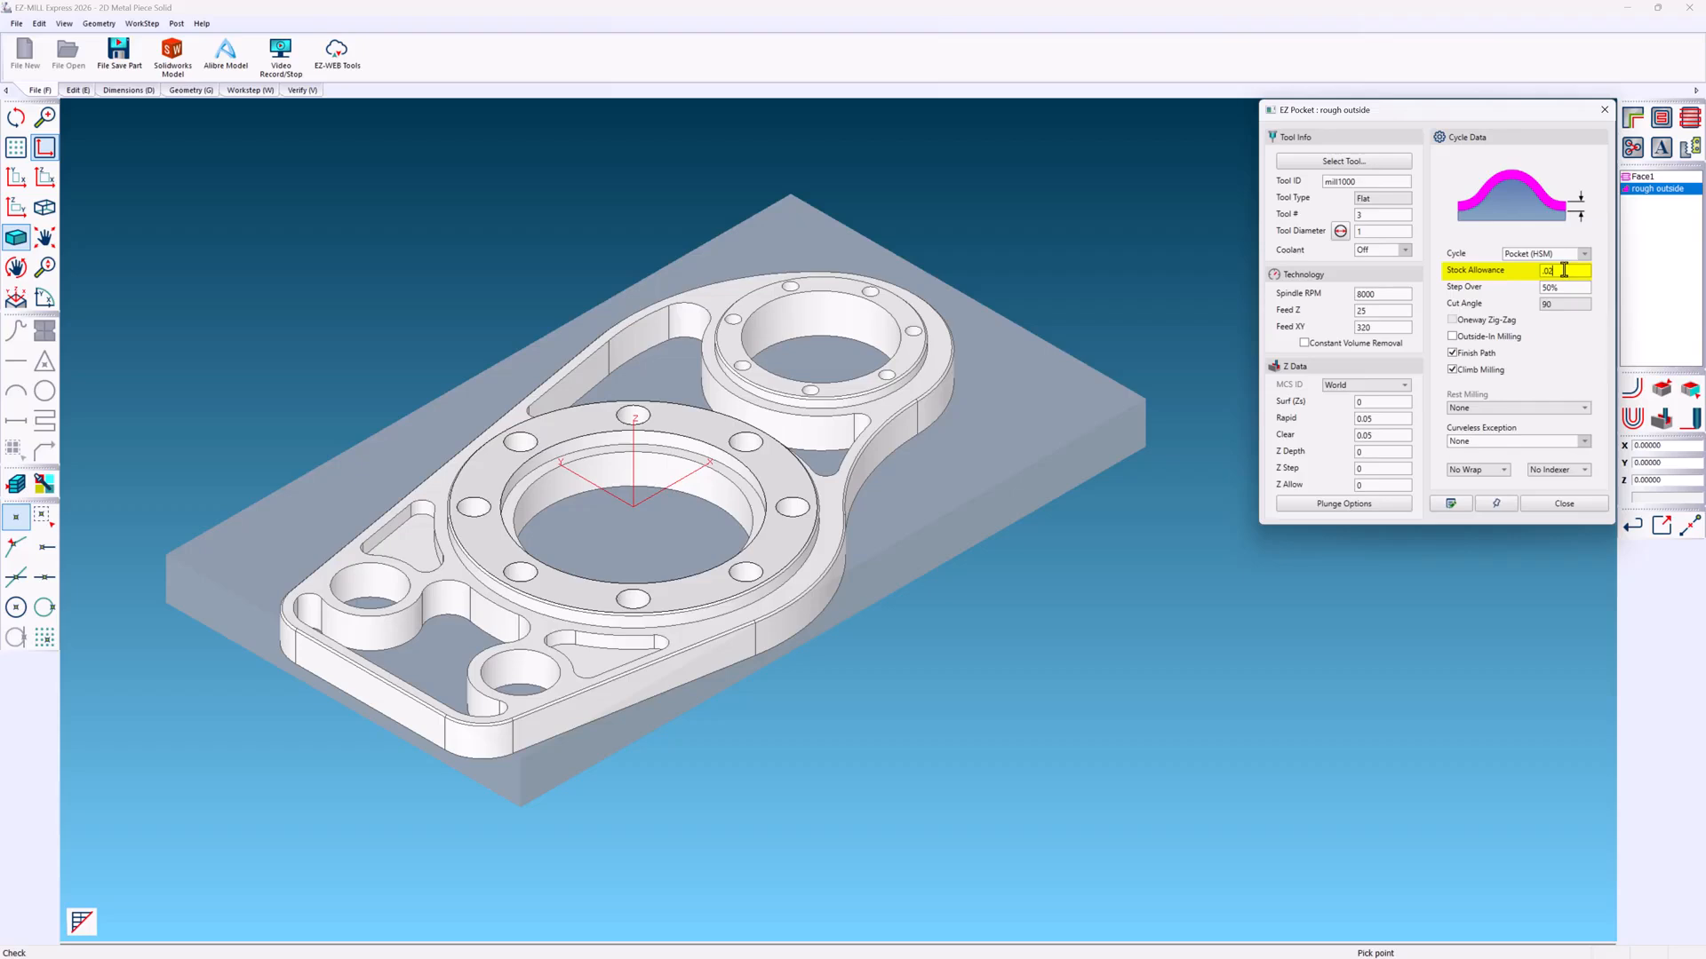
left_click(1565, 286)
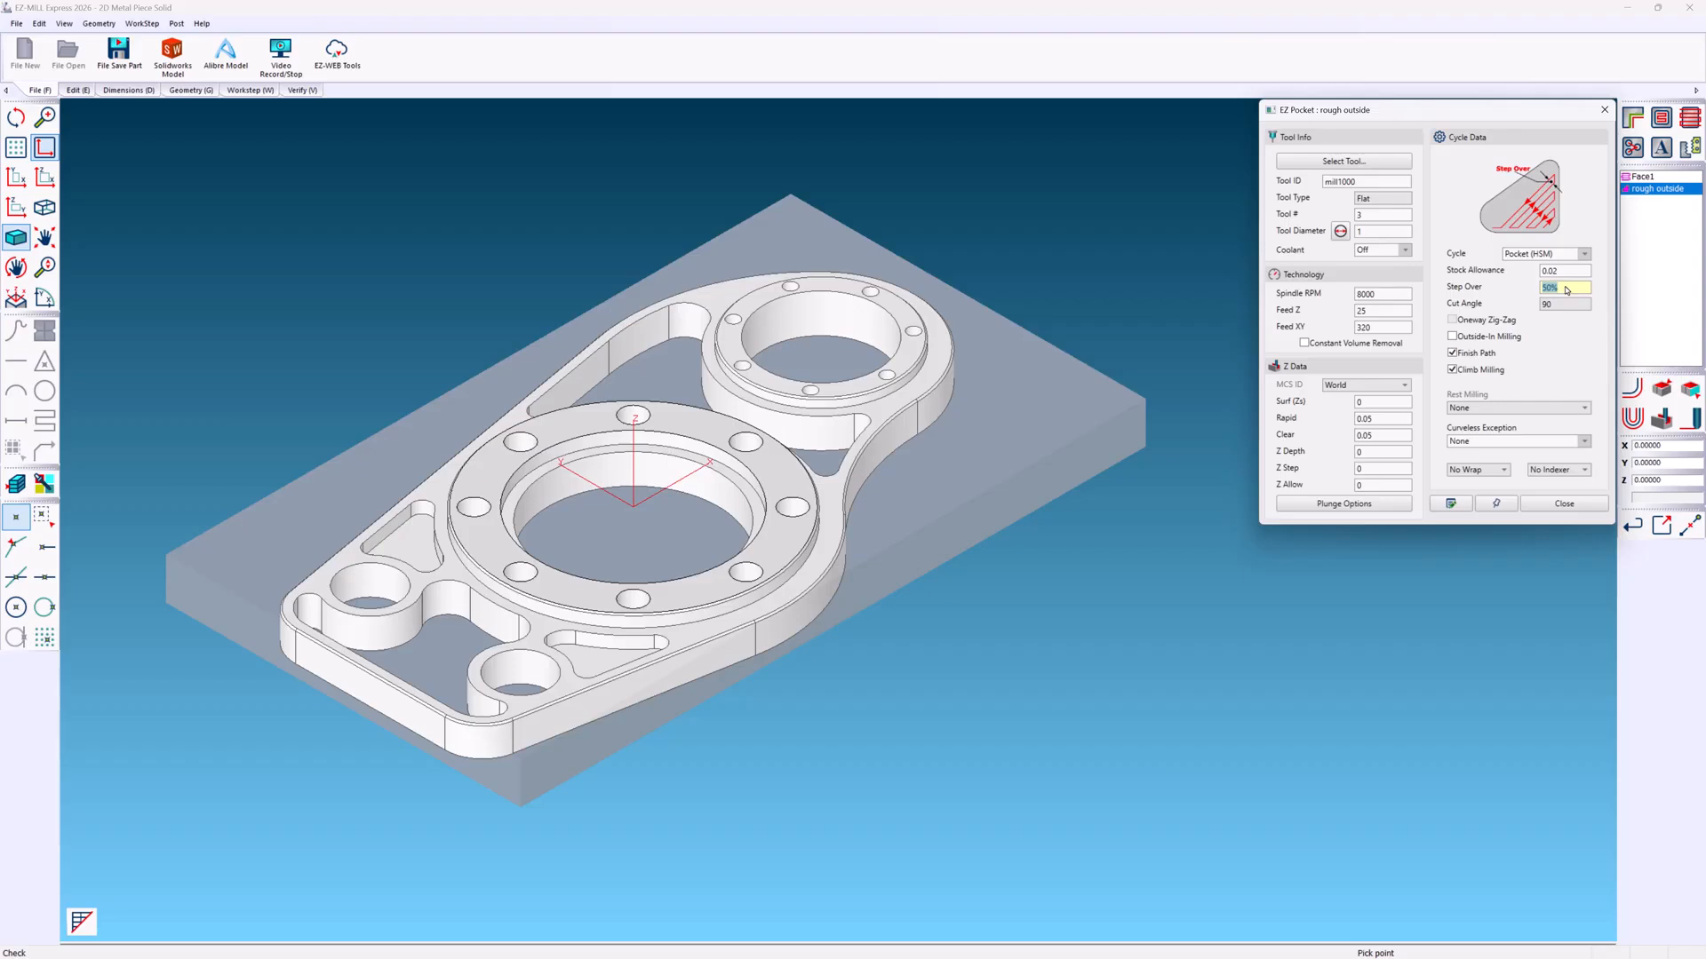
left_click(1453, 338)
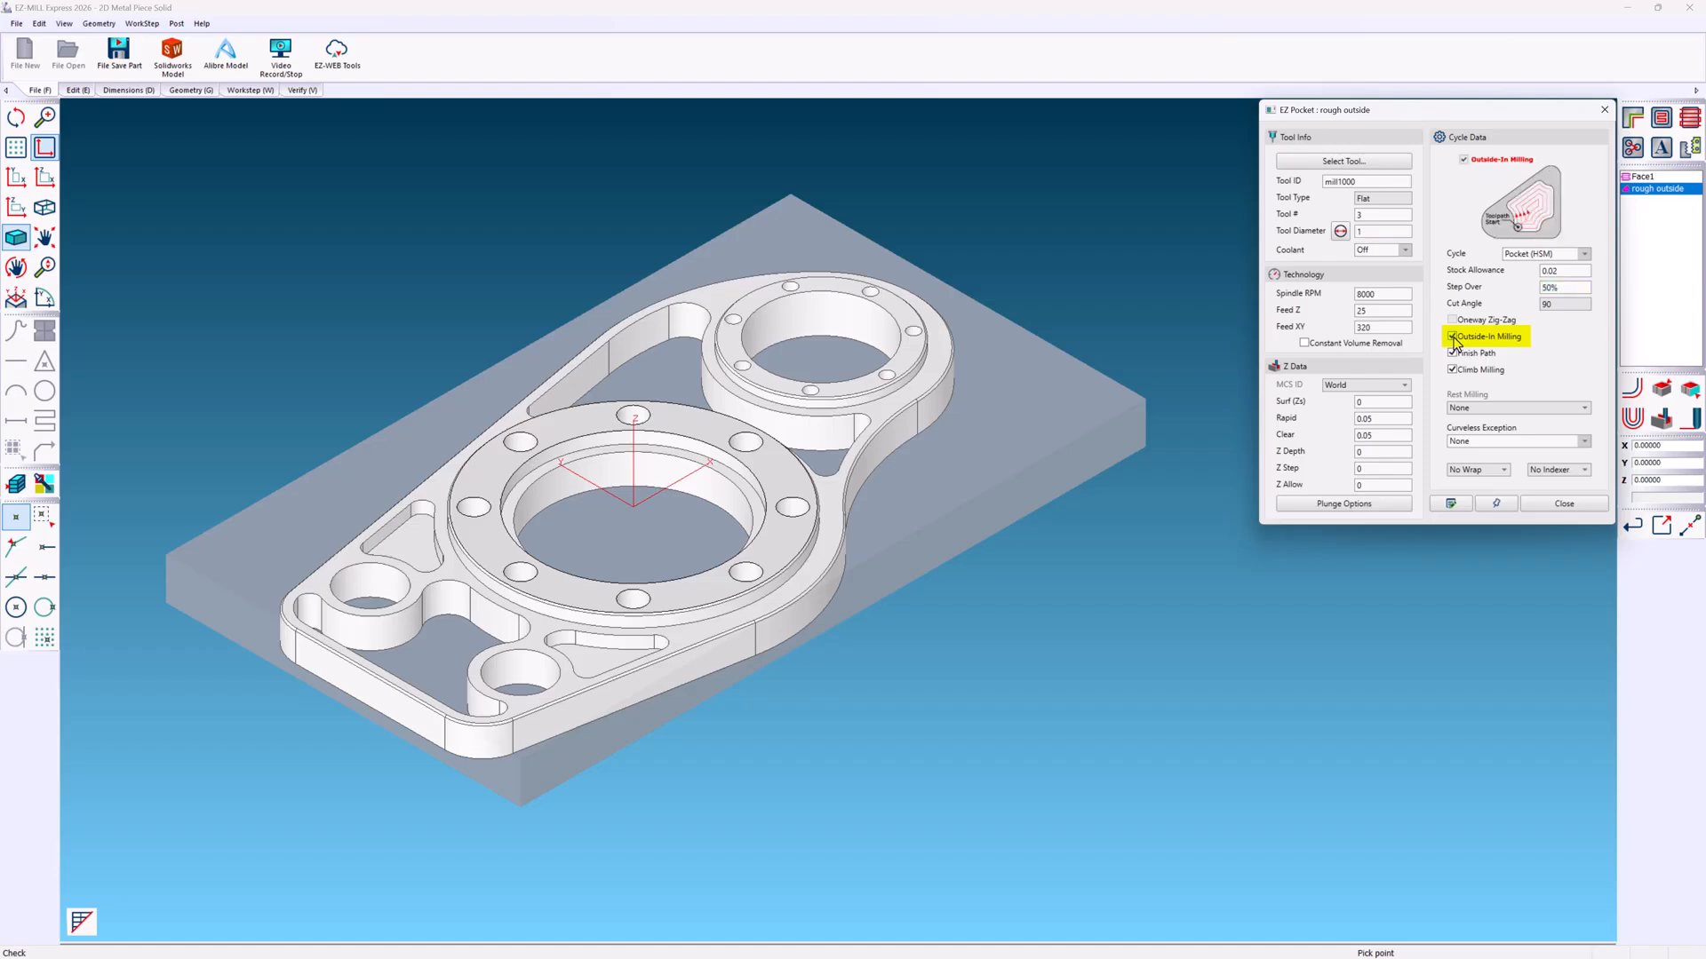
left_click(1632, 388)
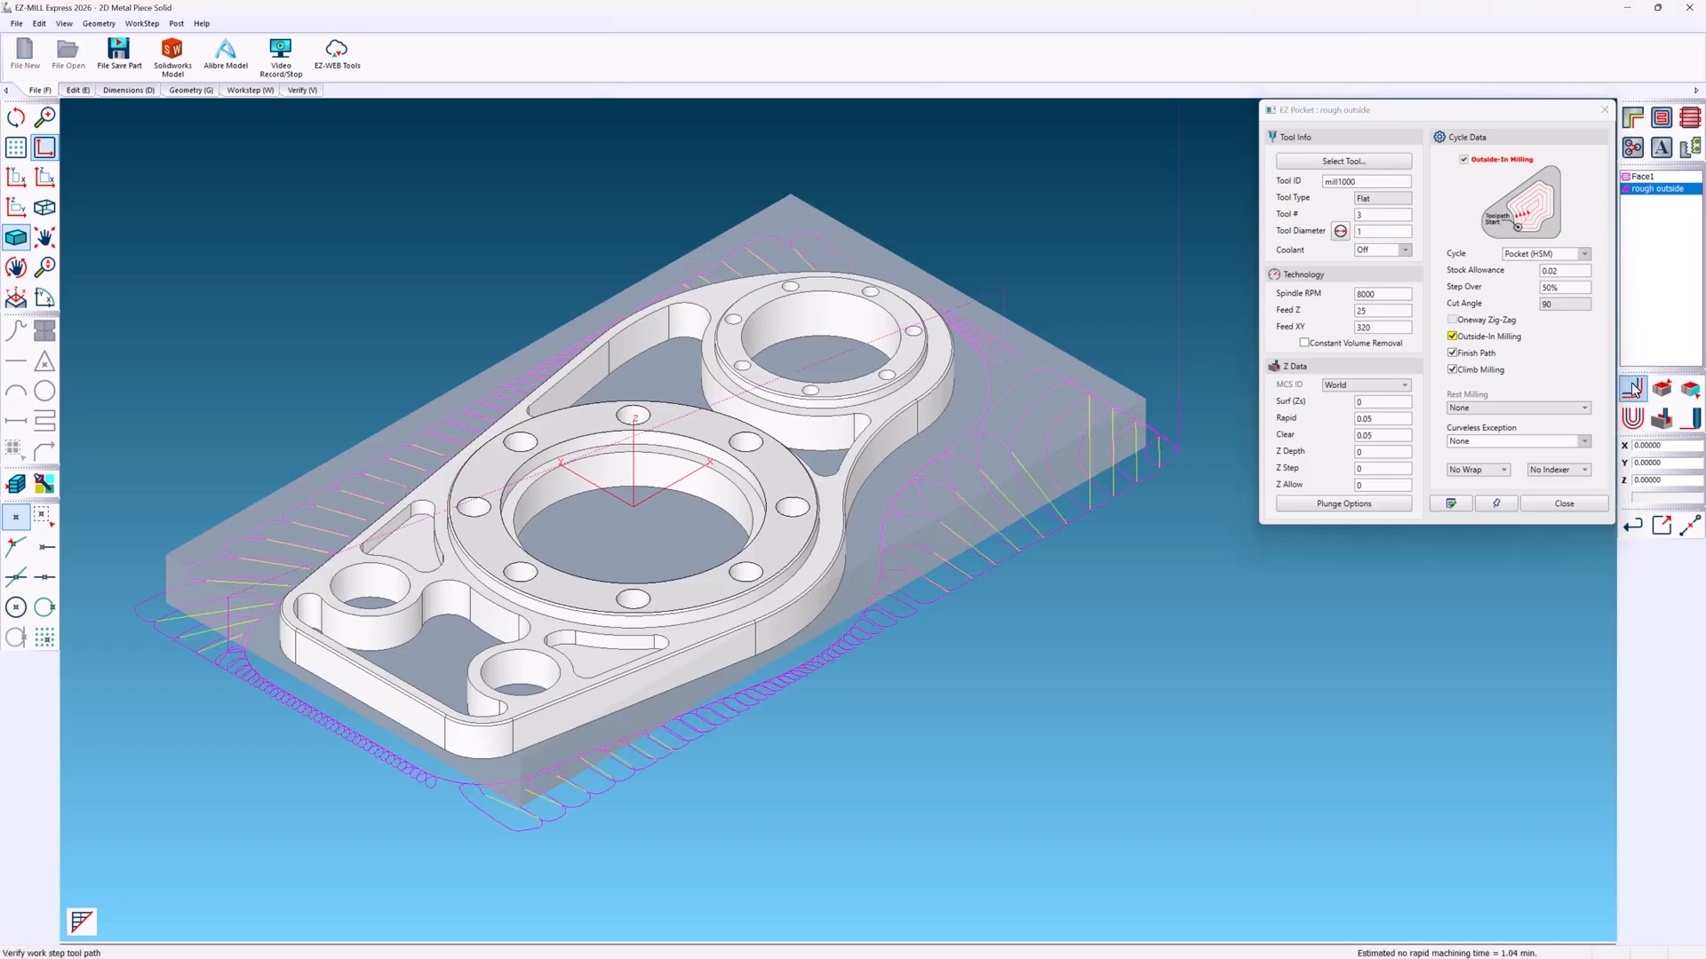
- Simulate the rough outside pocket with a 3D verification of the stock removal
middle_click_drag(833, 611, 850, 434)
left_click_drag(849, 433, 849, 573)
middle_click_drag(848, 573, 849, 581)
left_click(1661, 418)
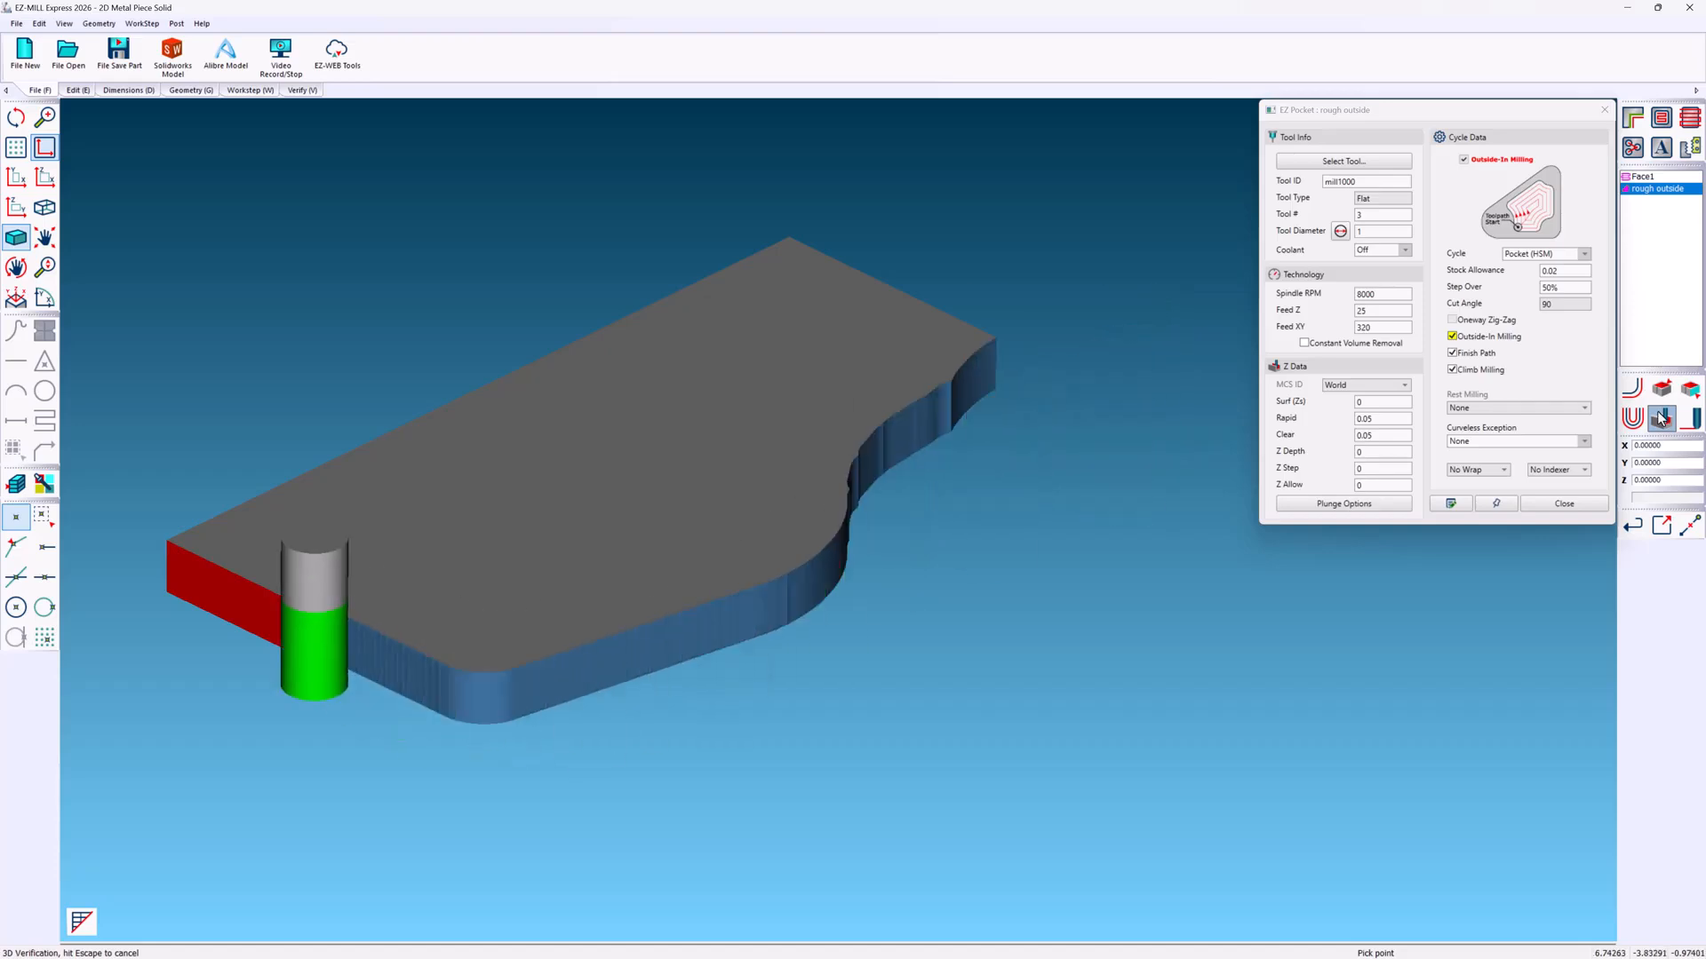
left_click(1660, 417)
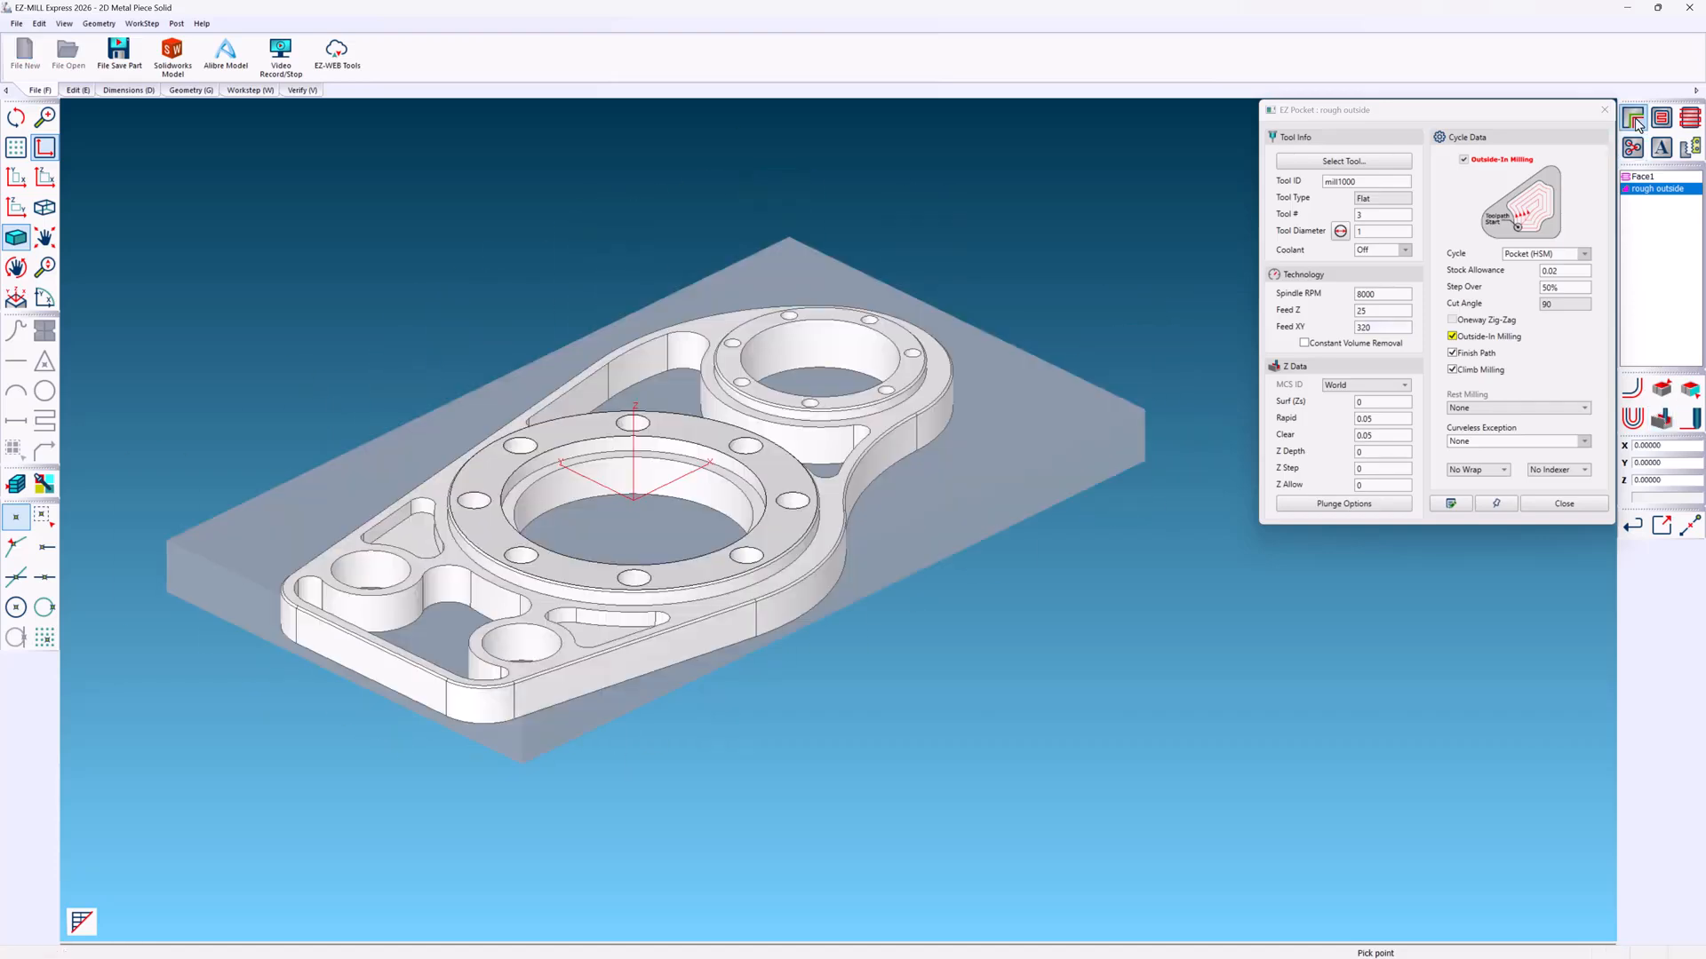
- Create a contour workstep named "finish outside" with the plate's outer side walls as machining surfaces
left_click(1634, 119)
type("finish outside")
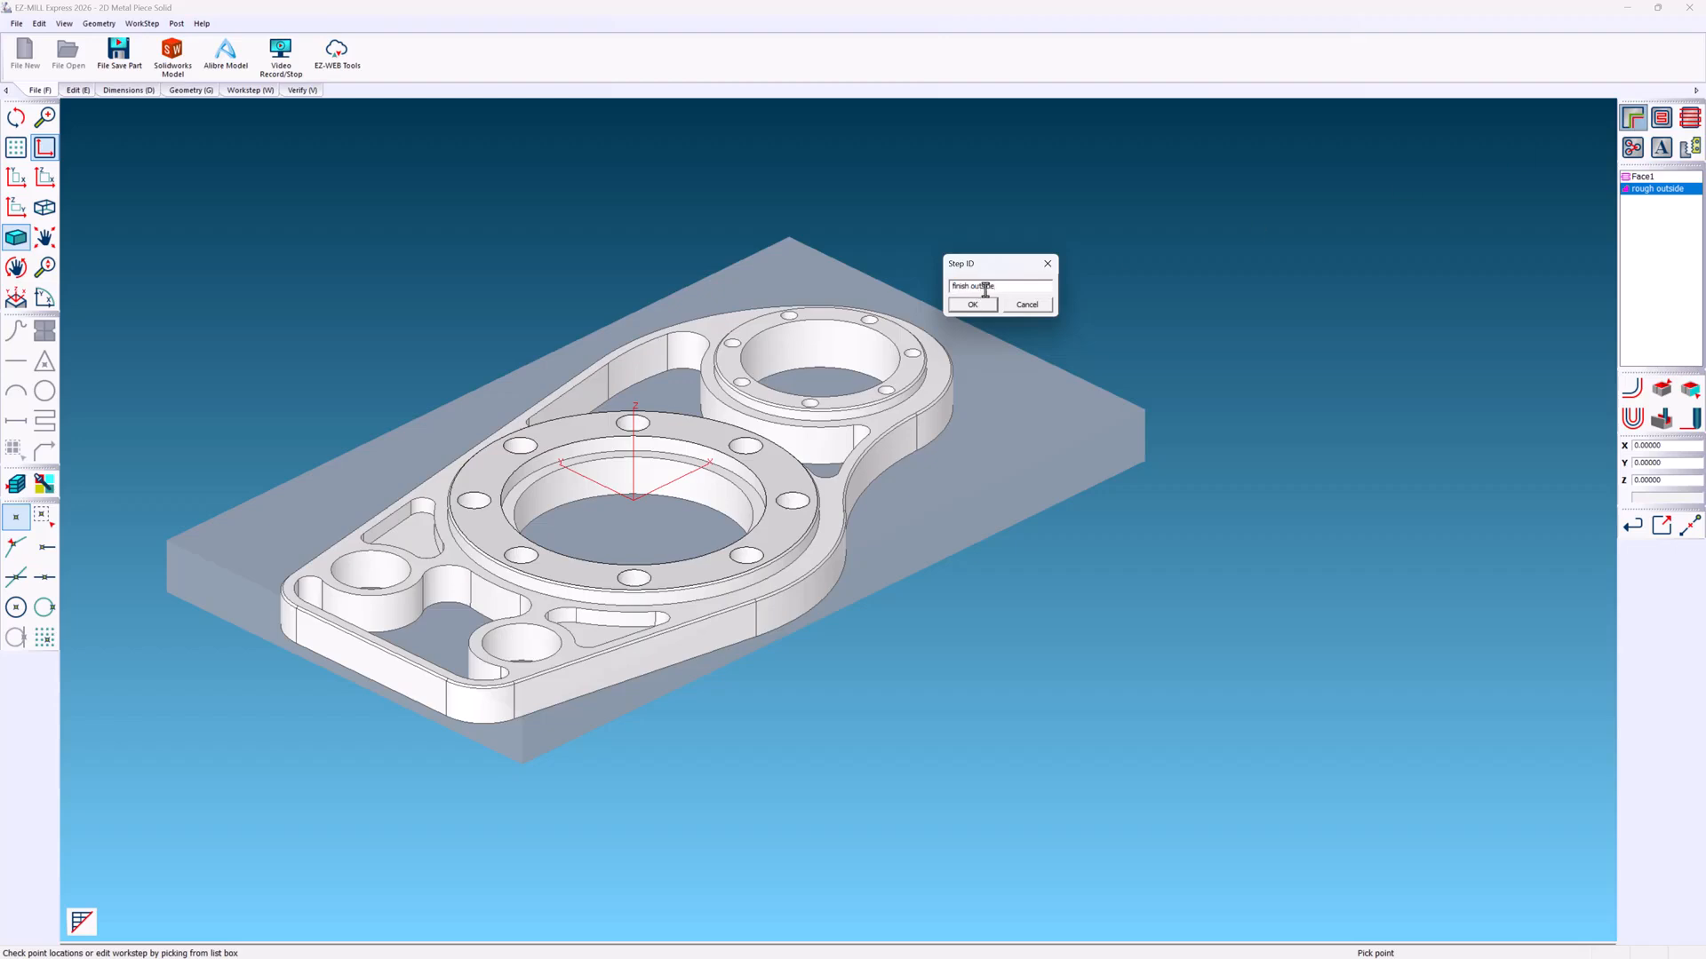
left_click(980, 307)
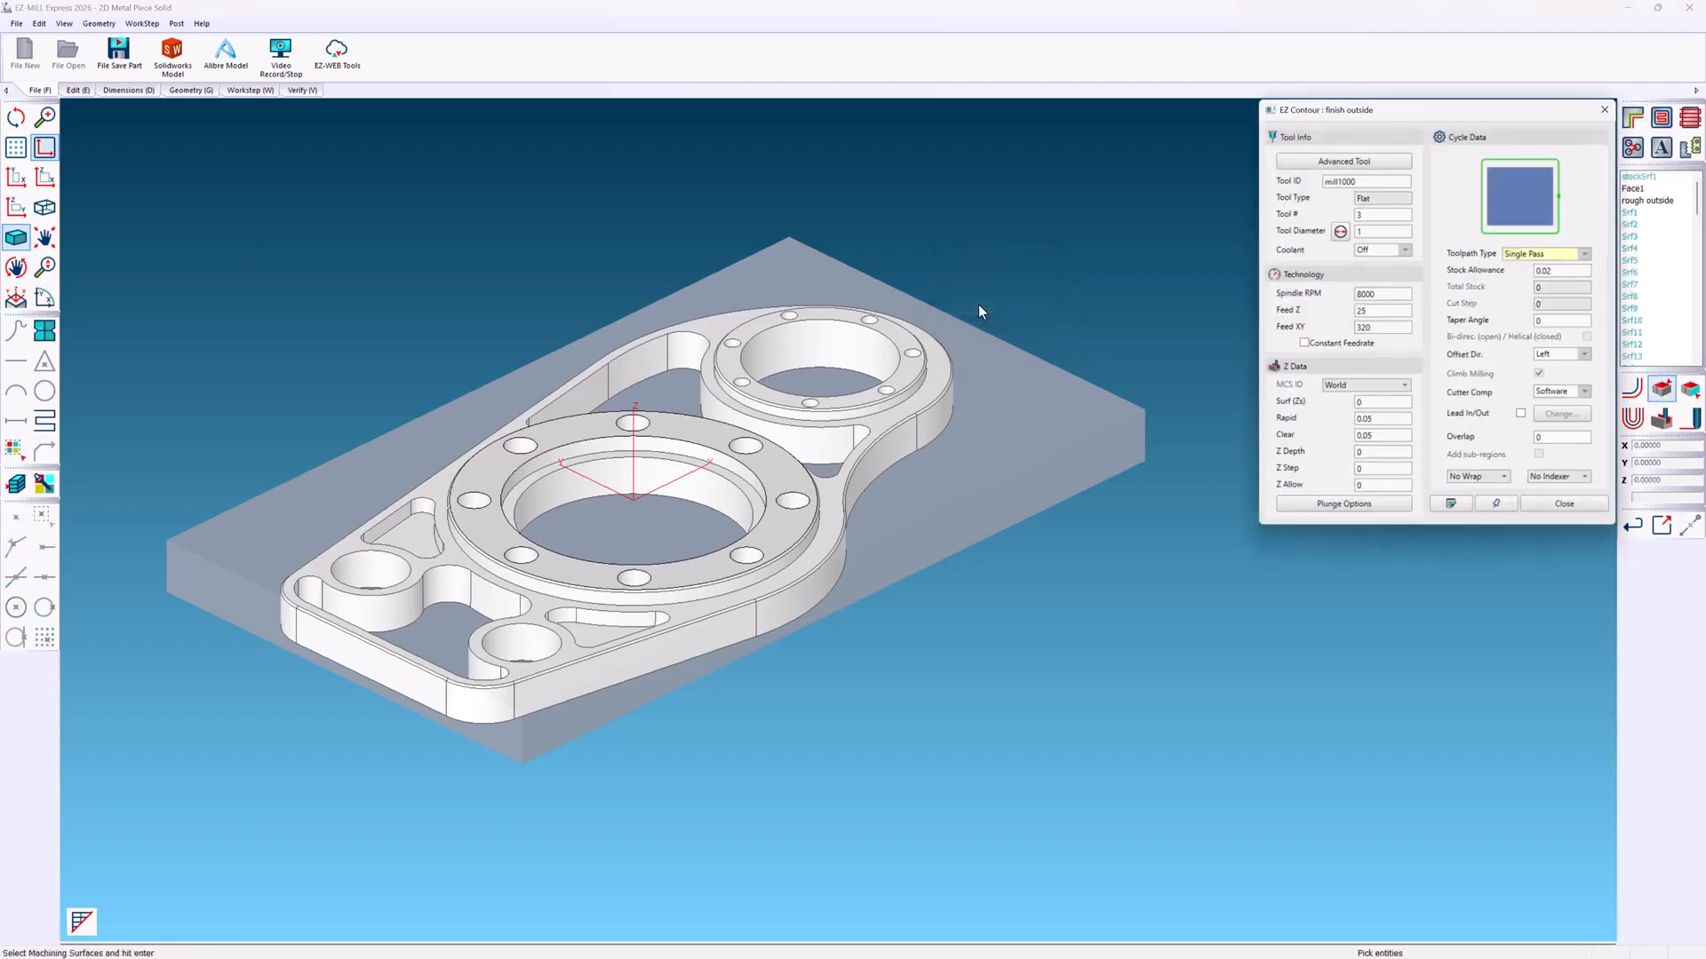
left_click(933, 440)
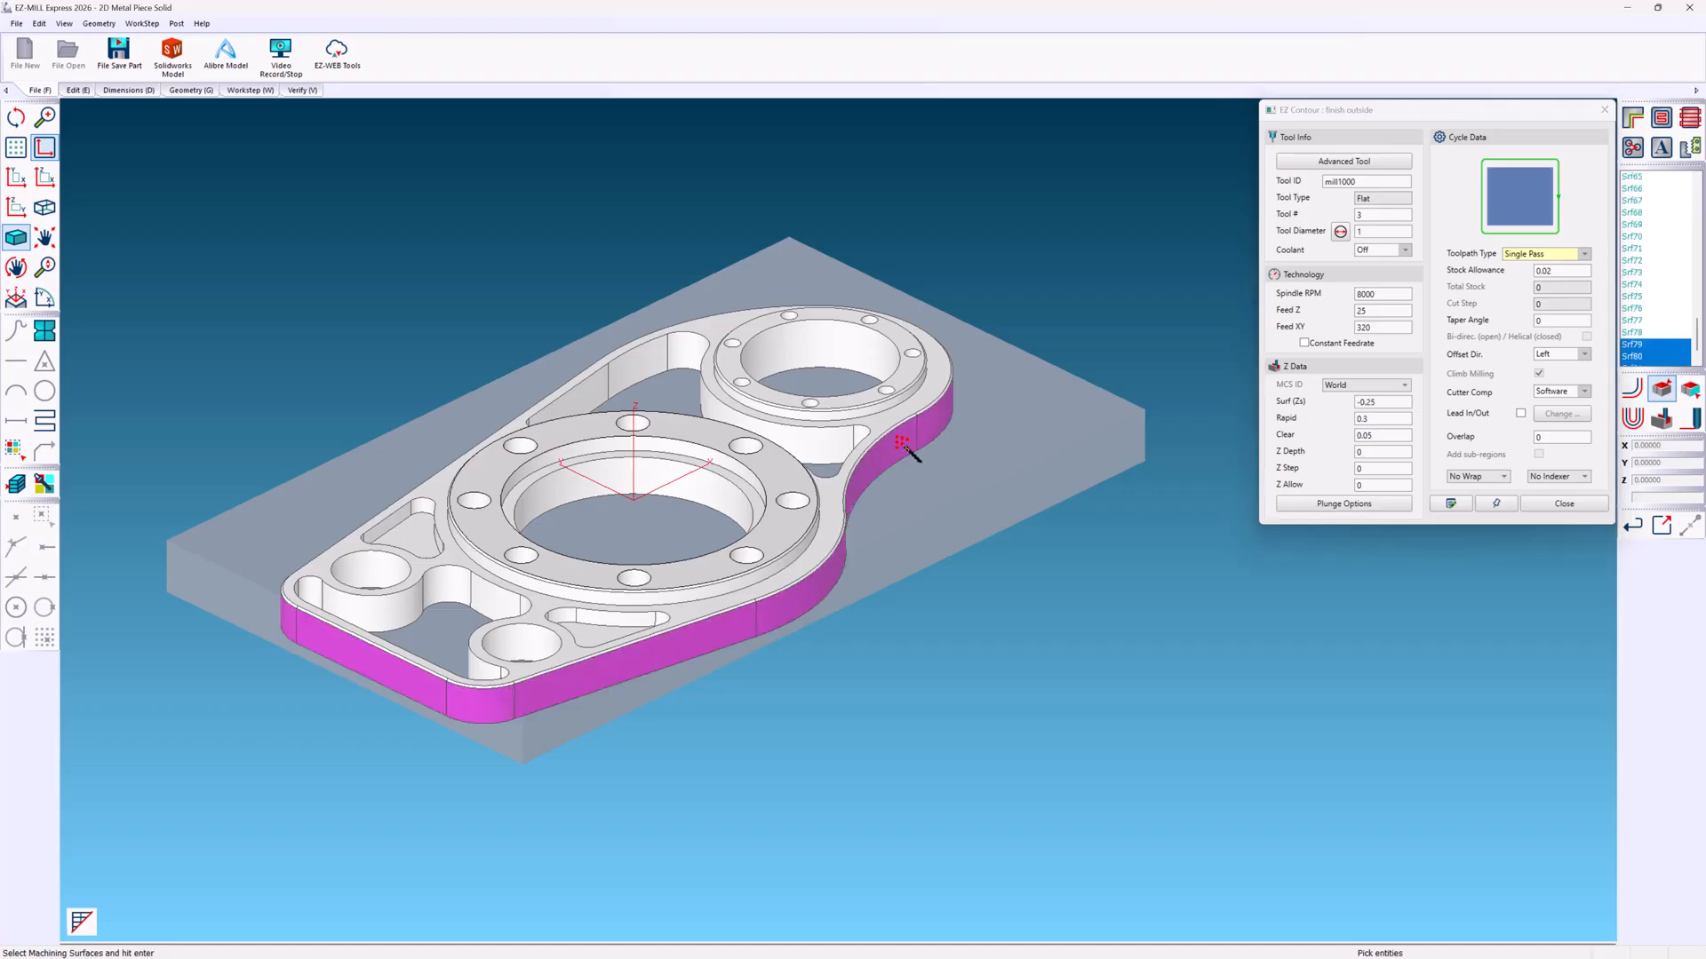
mouse_move(657, 487)
middle_mouse_down()
mouse_move(1066, 473)
mouse_move(653, 500)
middle_mouse_up()
right_click(666, 503)
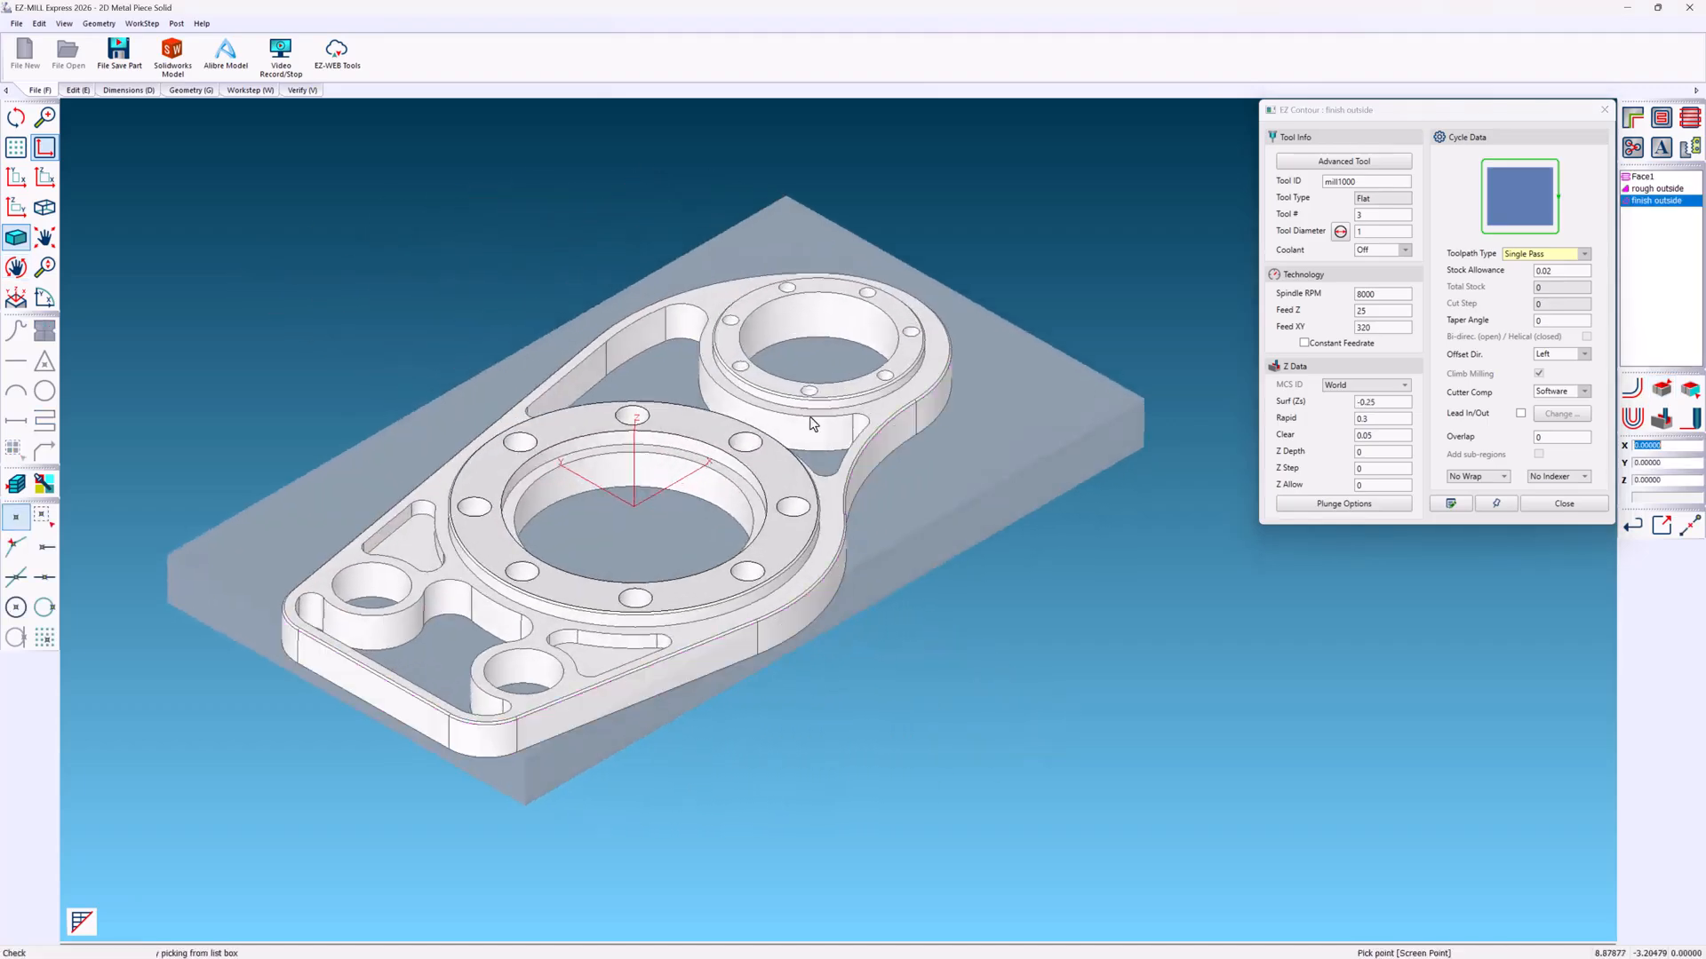
- Load the mill0500 end mill from the Metal library as the finish outside contour's tool and set its Rapid height to 1
left_click(1344, 160)
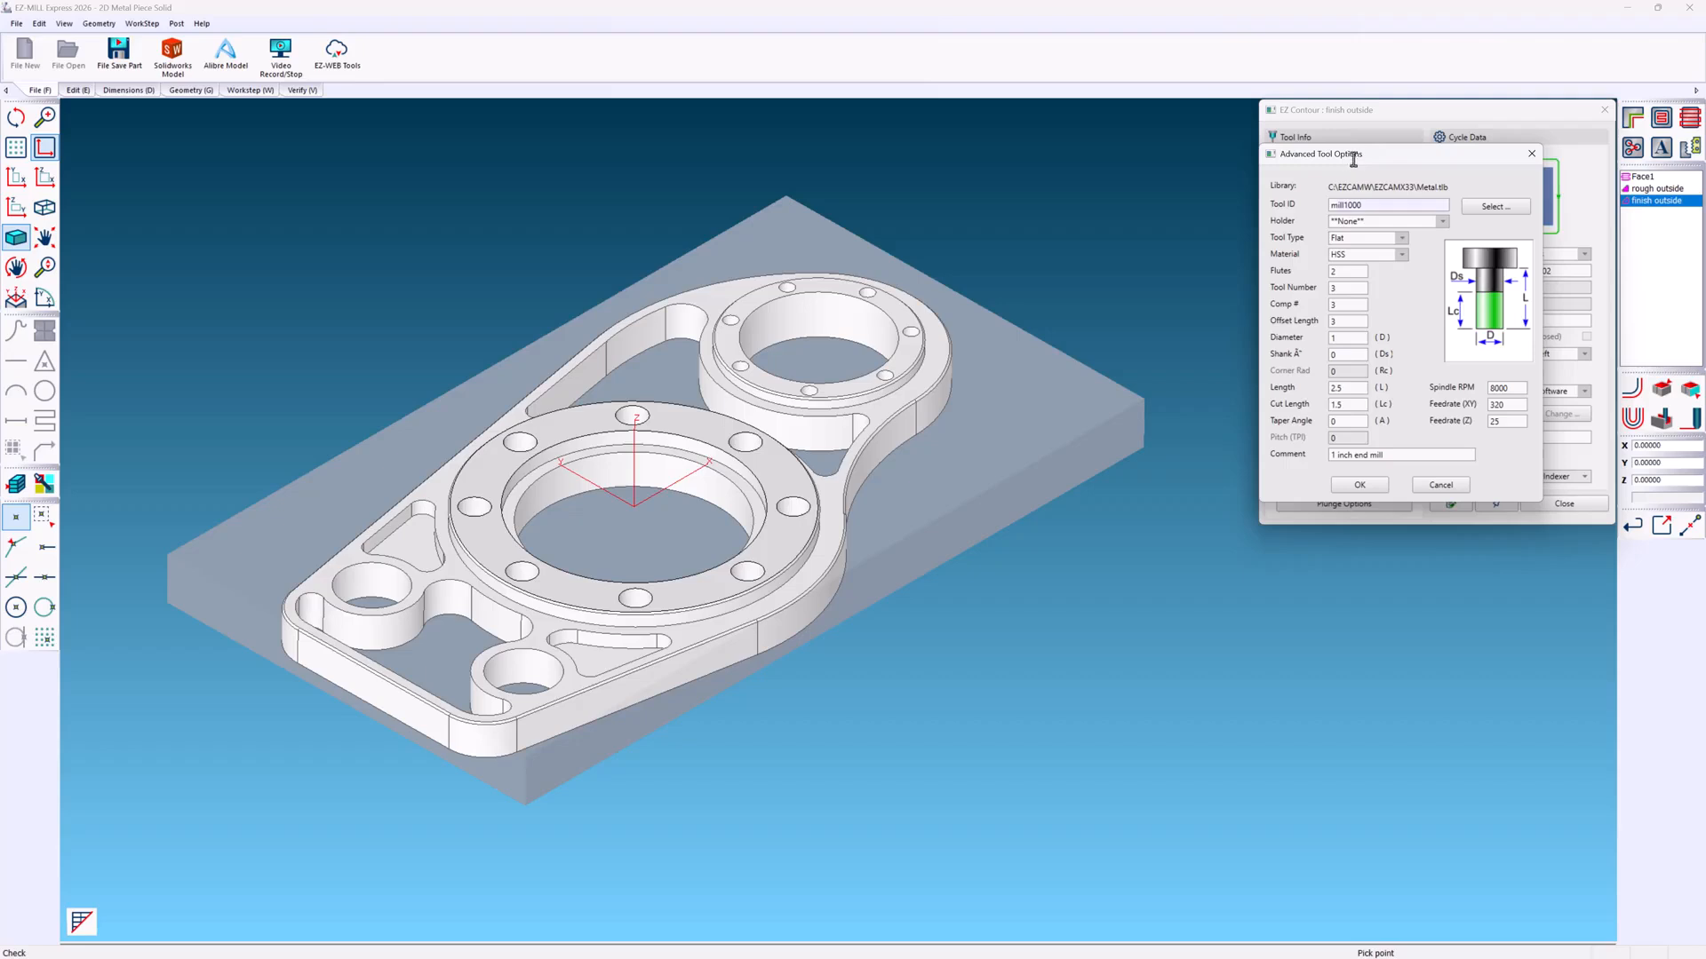
left_click(1469, 210)
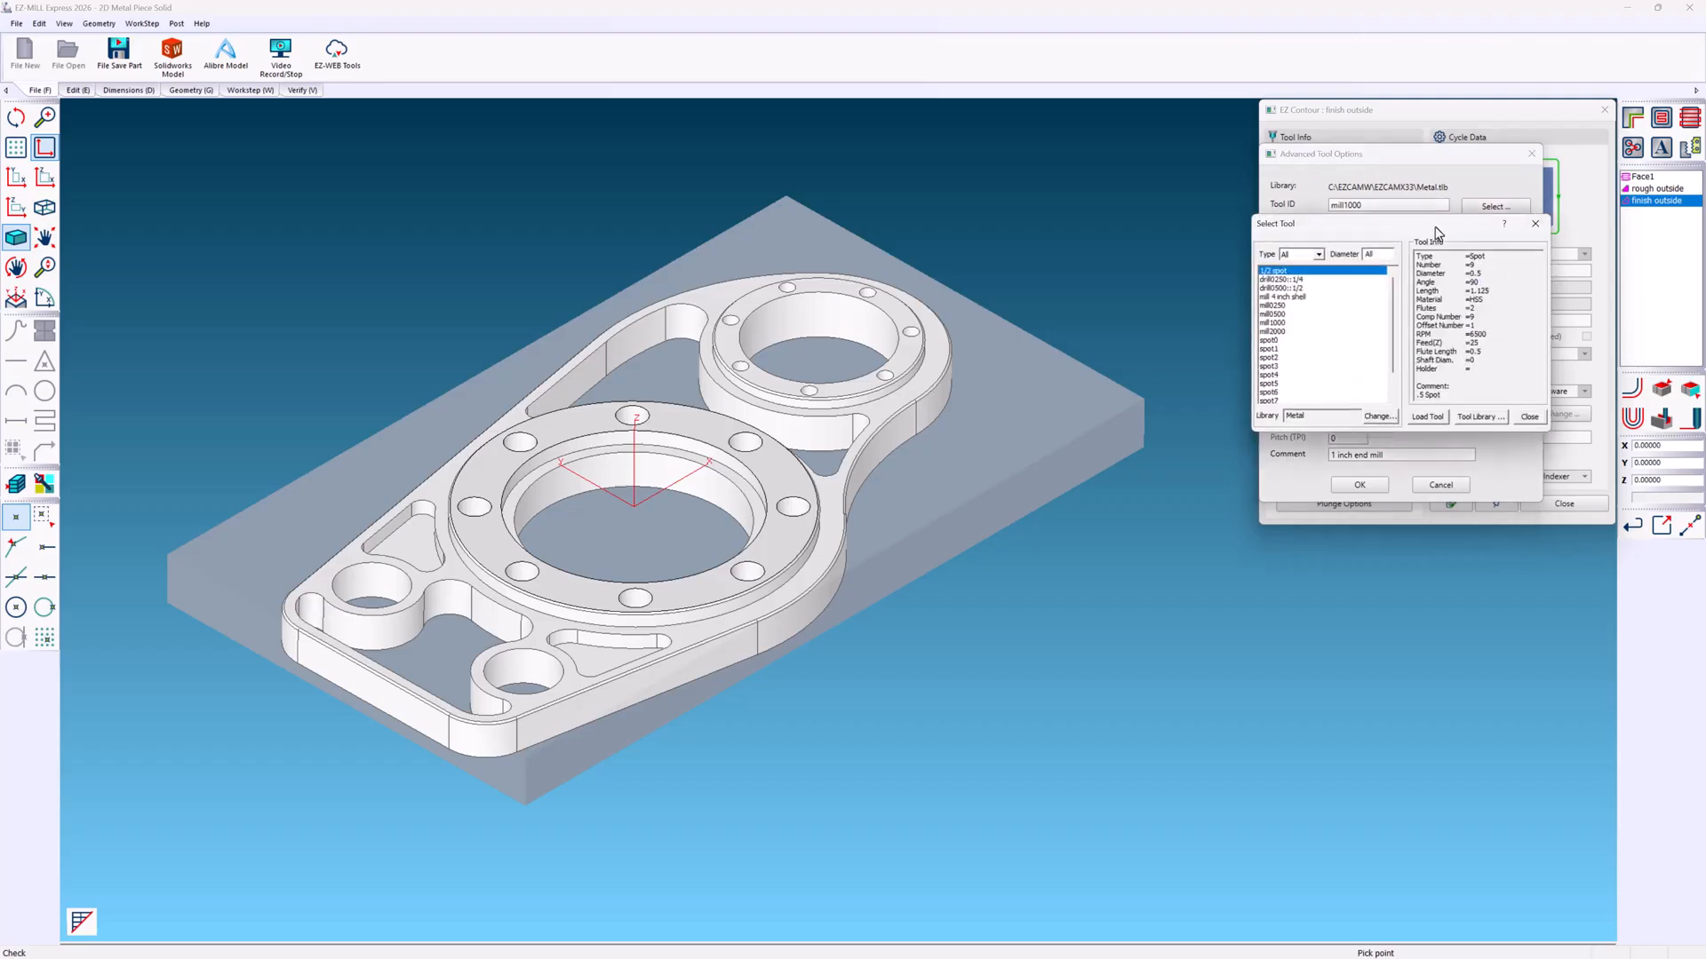
left_click(1288, 315)
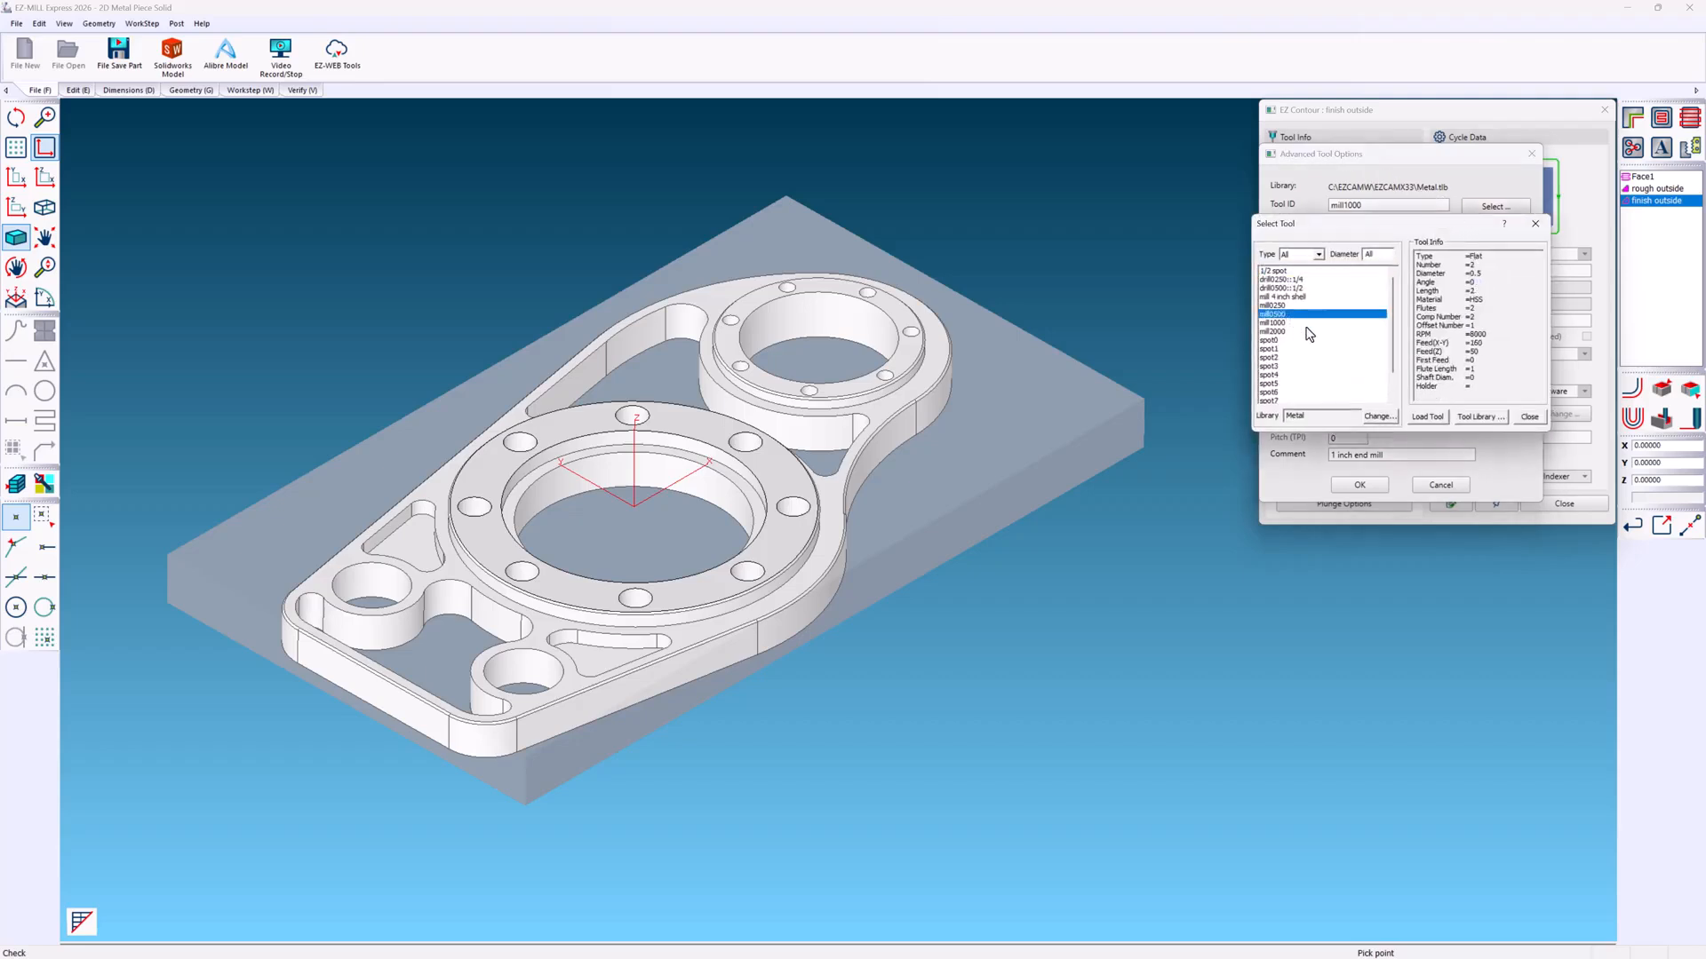
left_click(1427, 417)
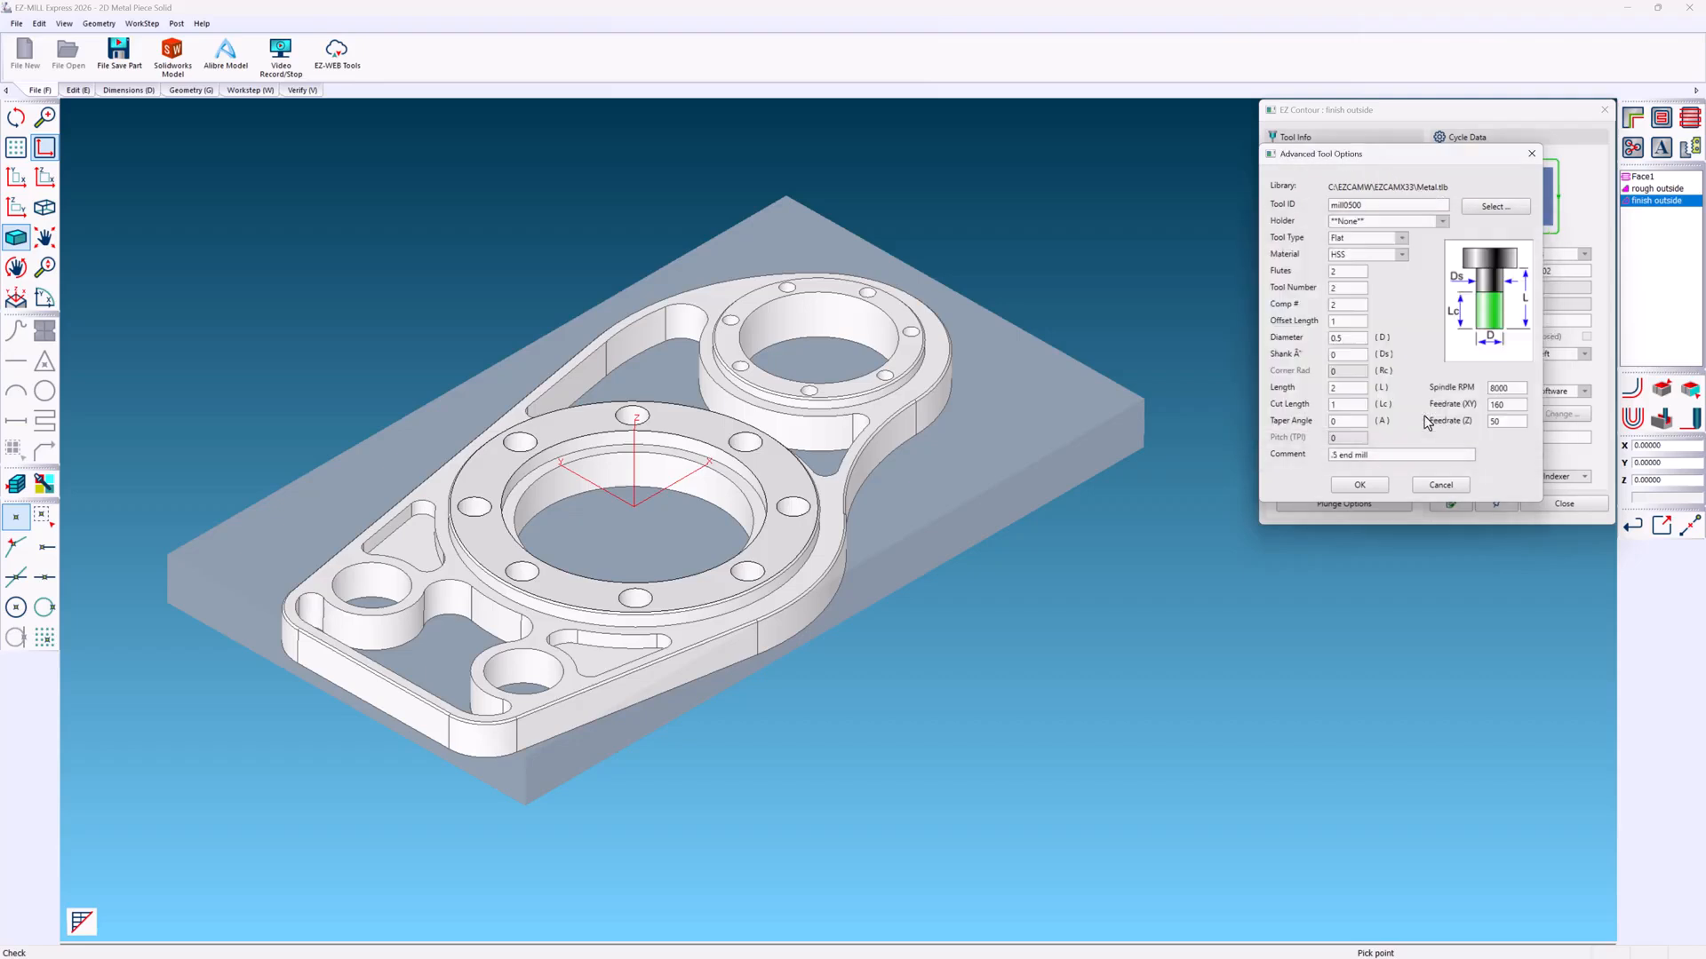
left_click(1360, 485)
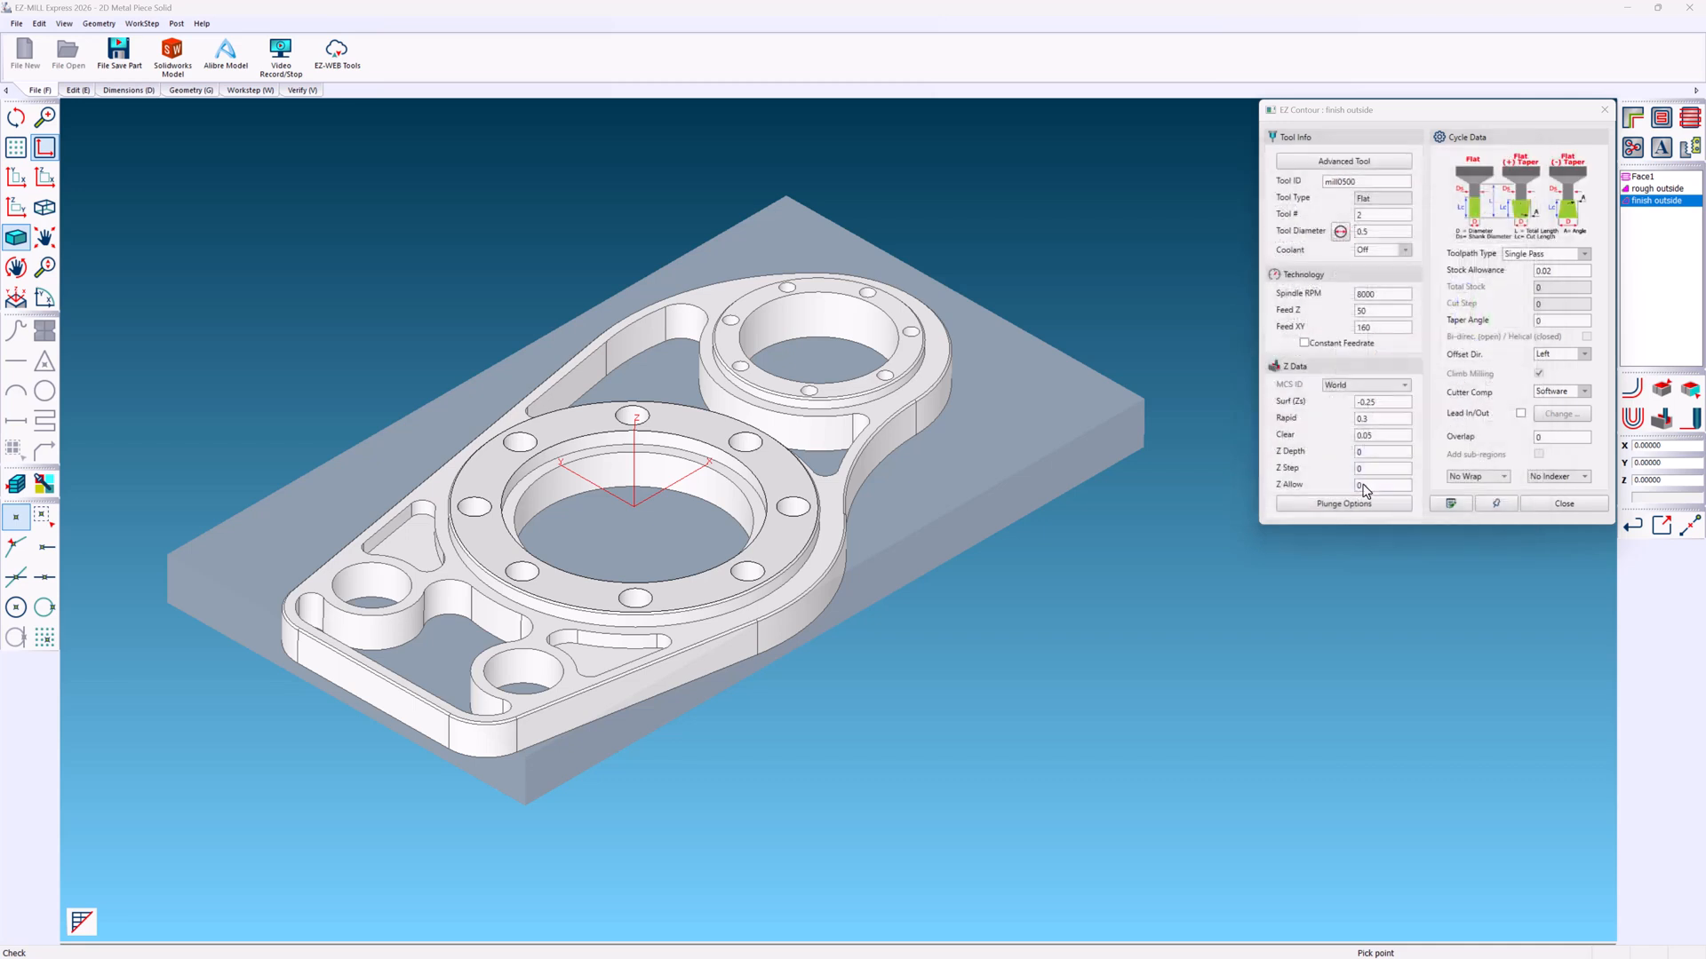
left_click(1402, 404)
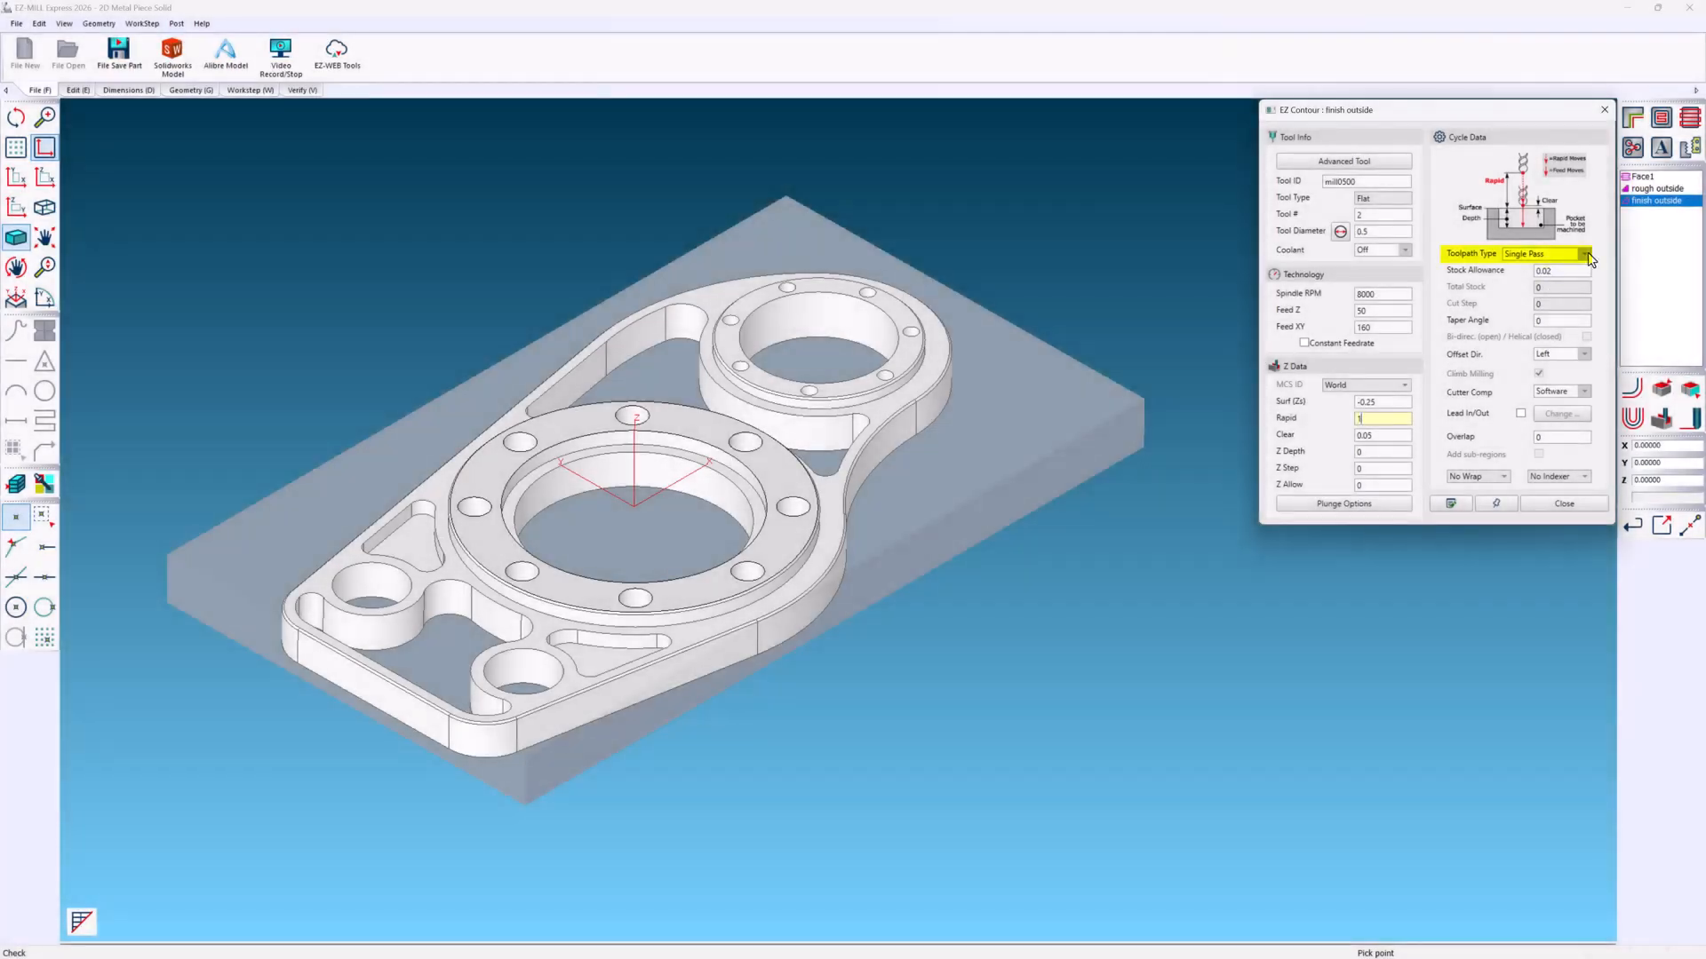
- Preview the contour's toolpath types from Multiple Pass through Fillet / Slot and return to Single Pass
left_click(1588, 258)
left_click(1578, 284)
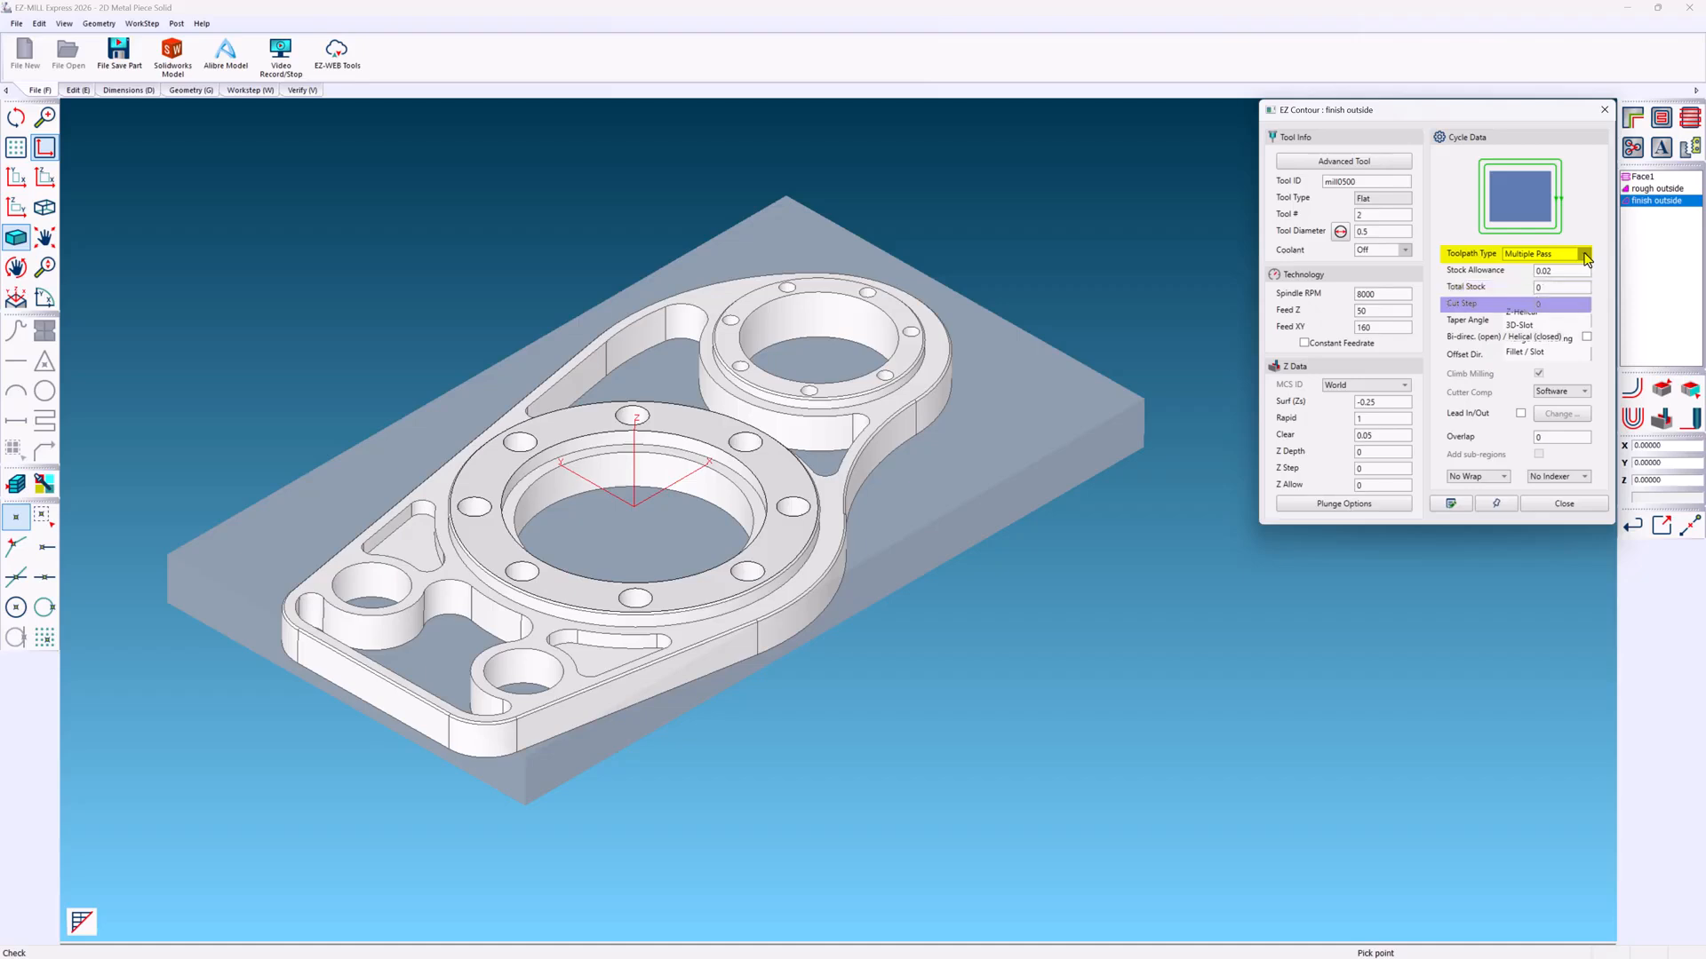
key("Return")
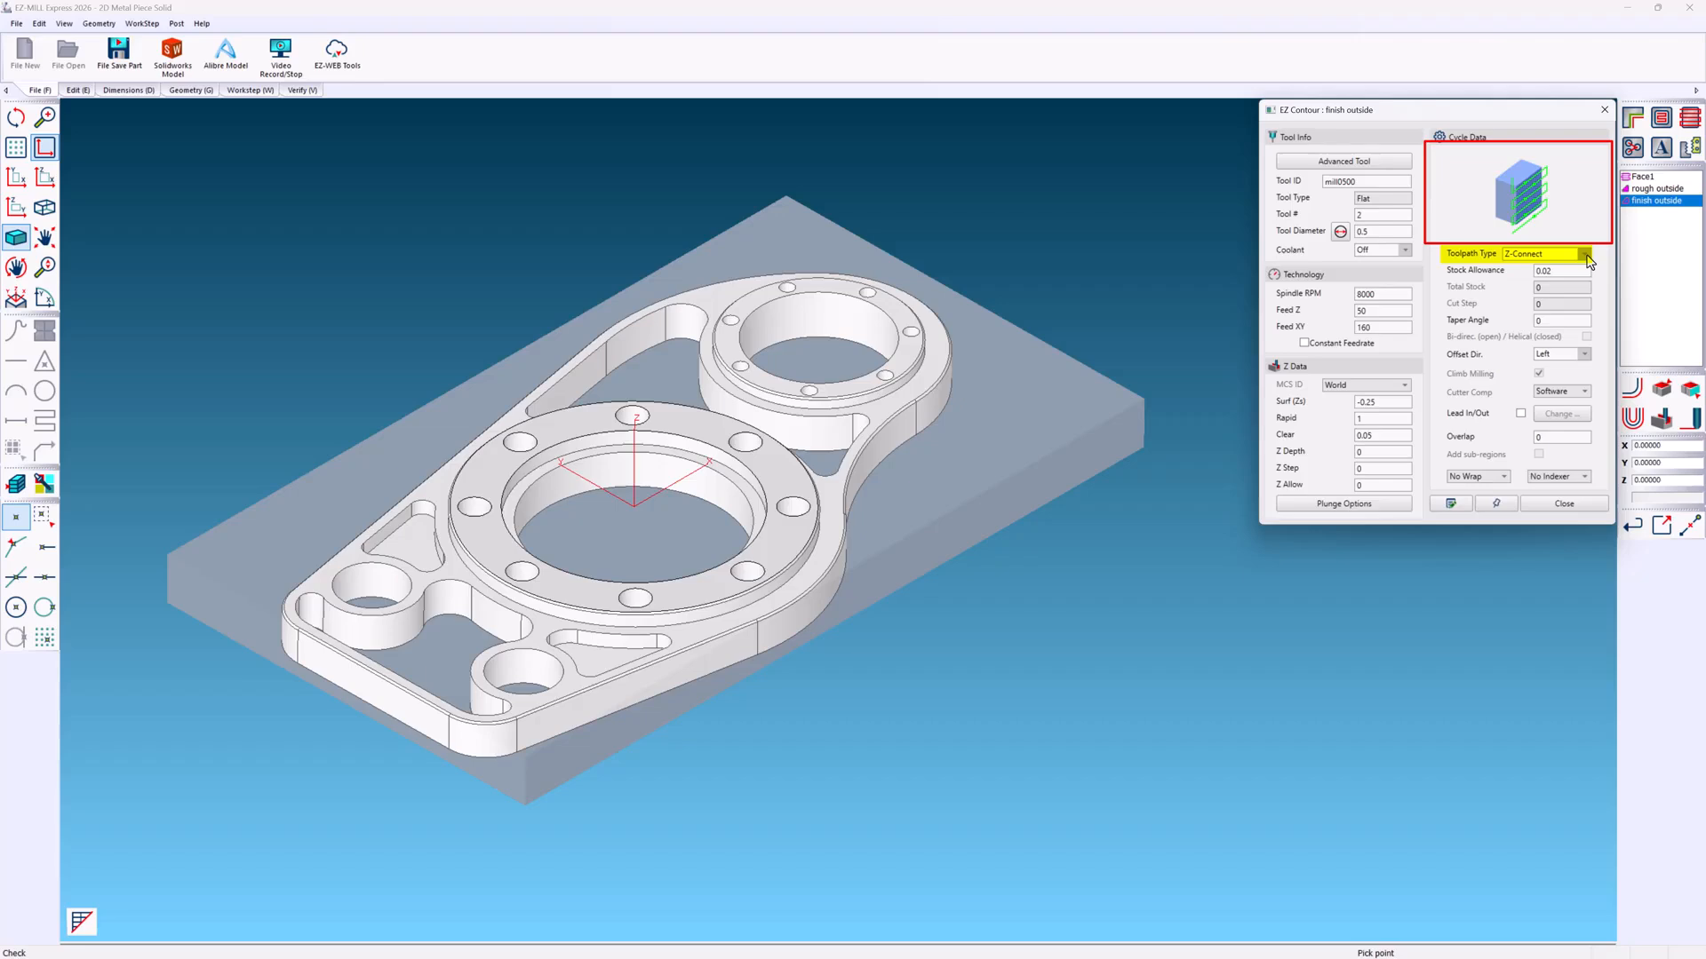
scroll(1587, 259, "down", 1)
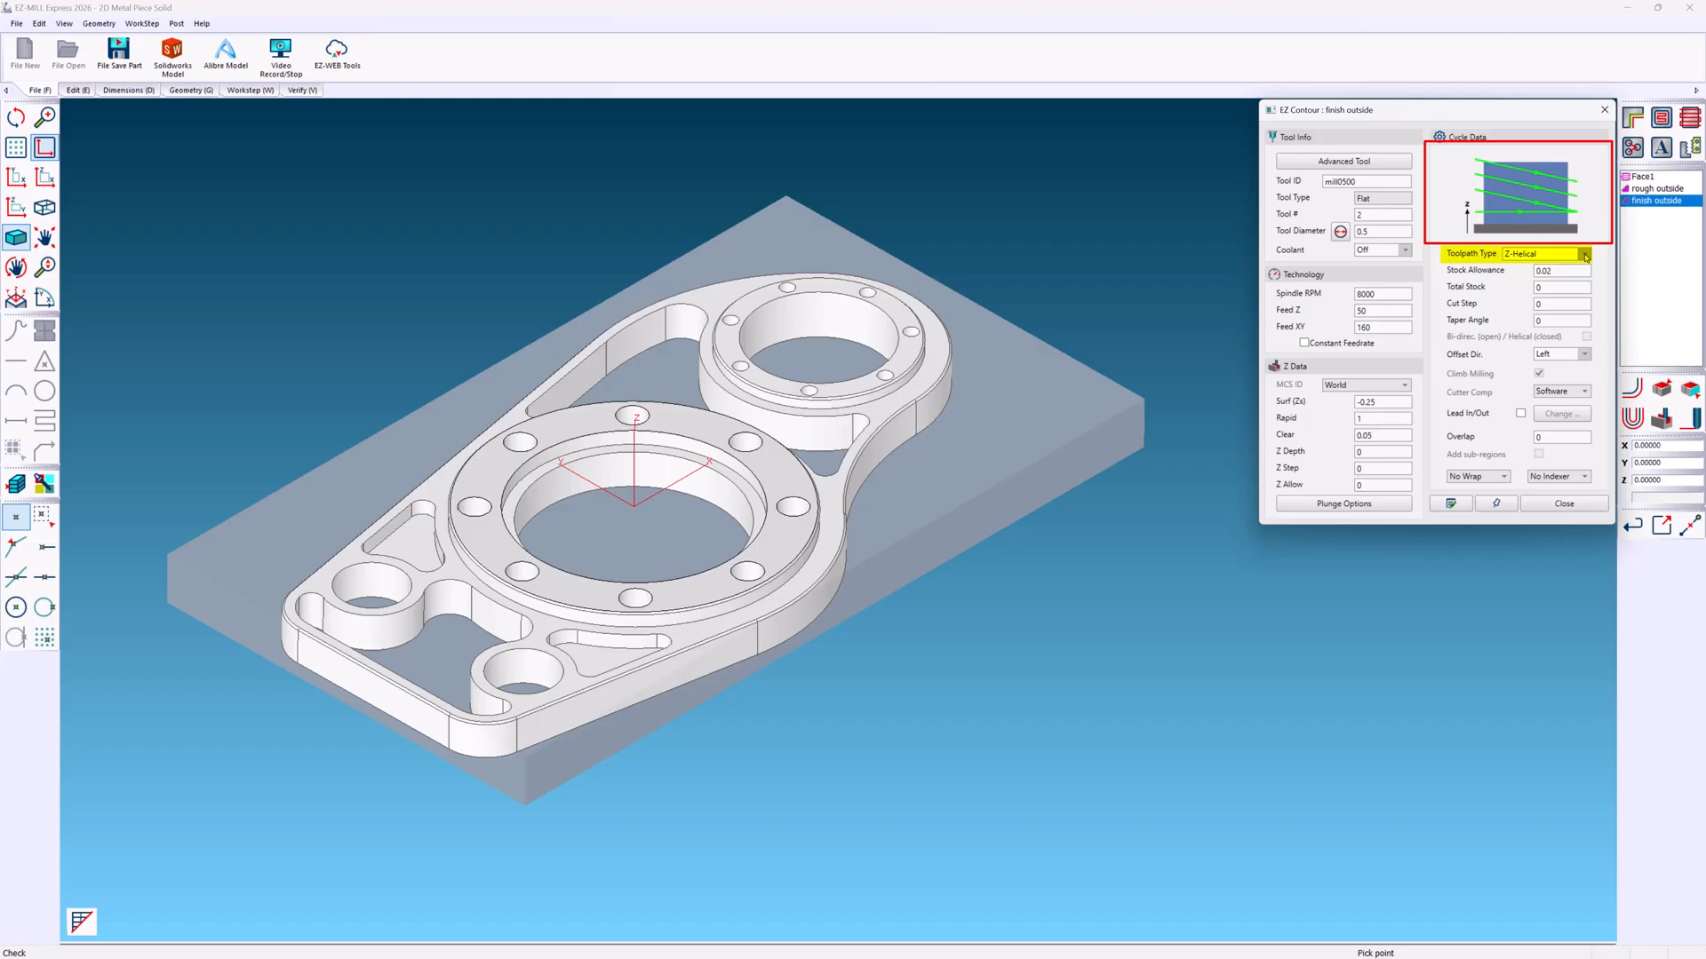
left_click(1587, 256)
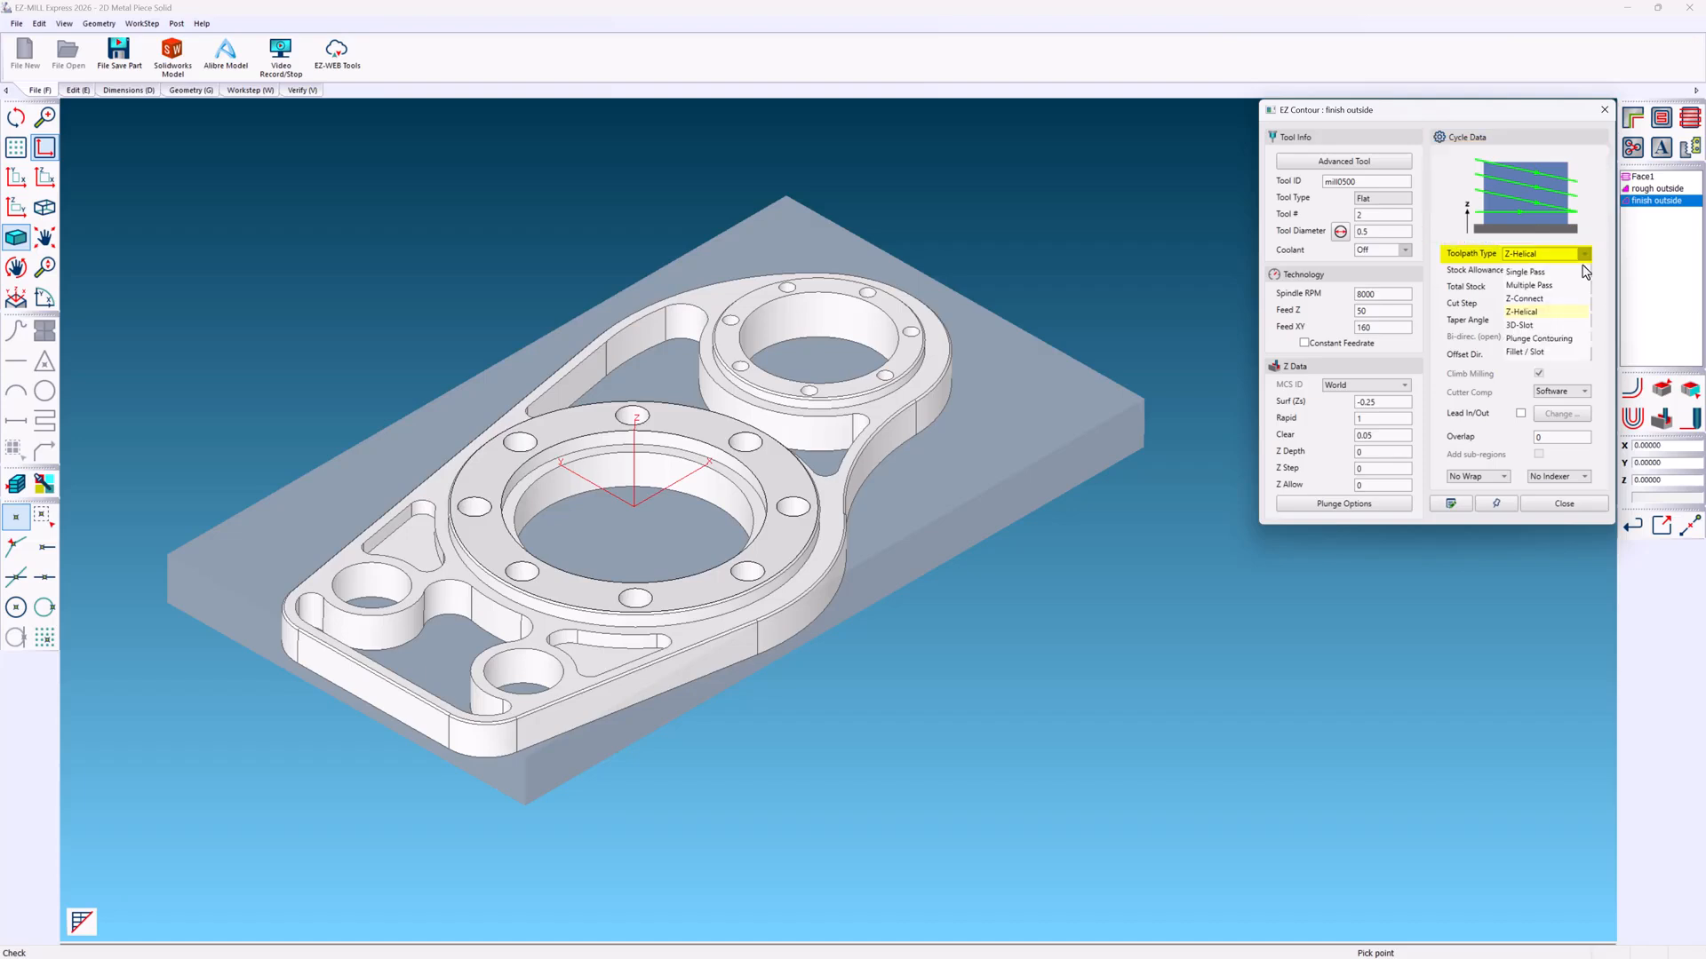
left_click(1577, 327)
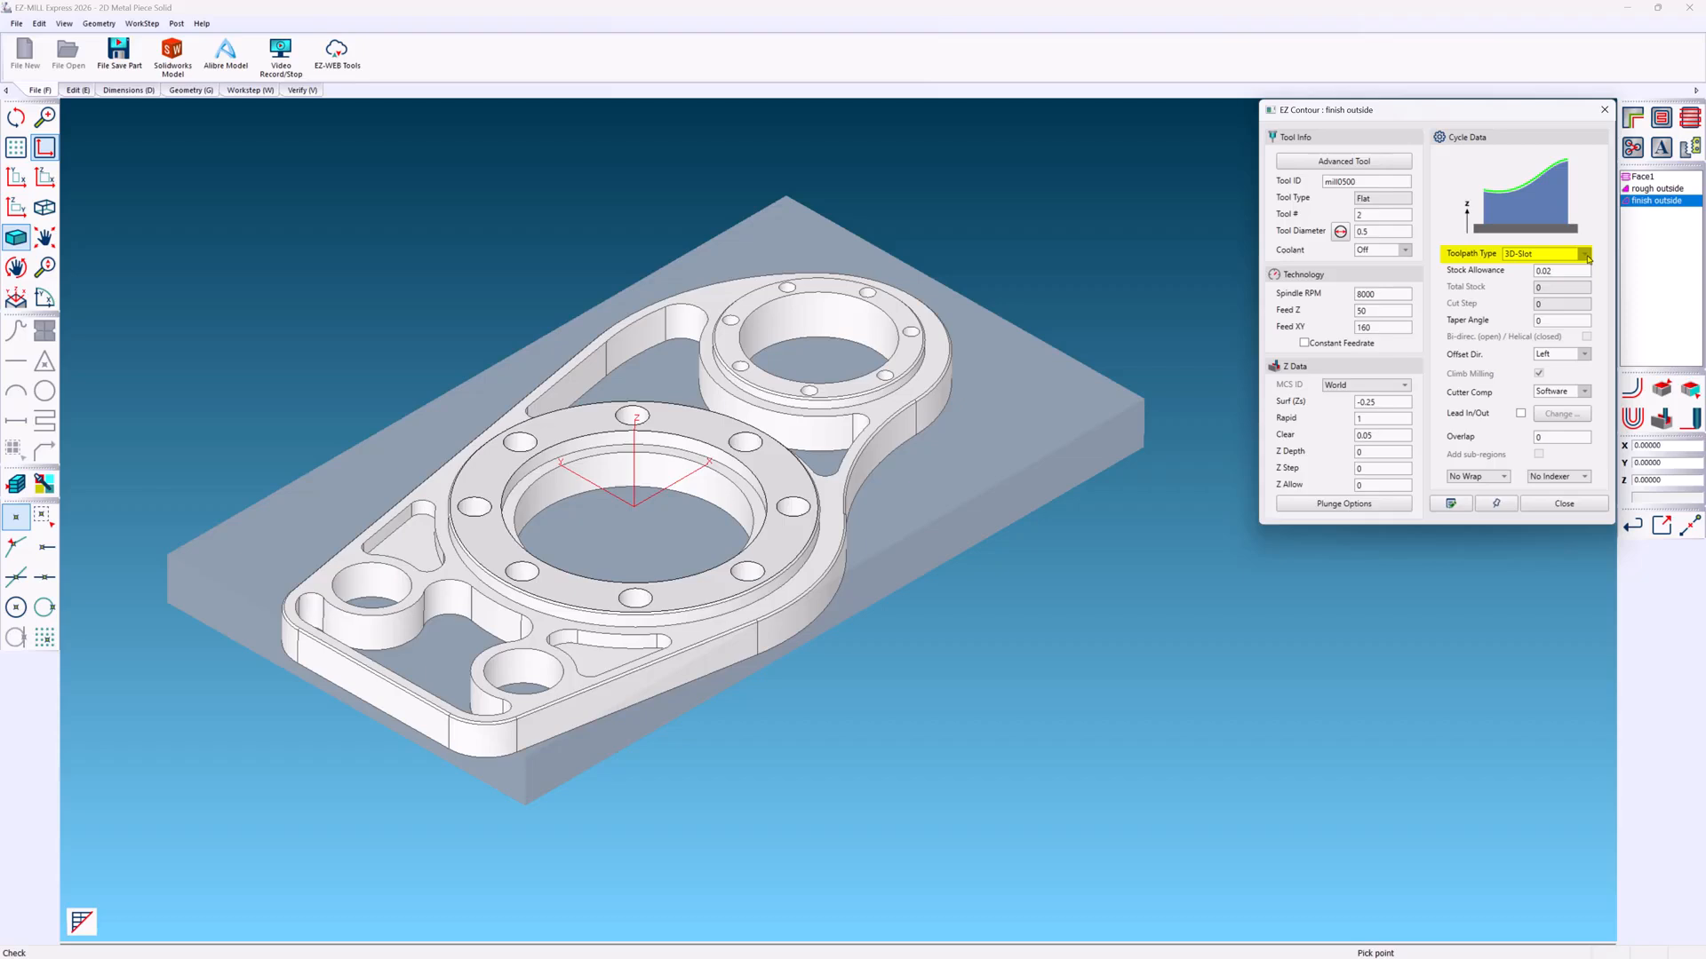
left_click(1587, 256)
left_click(1582, 343)
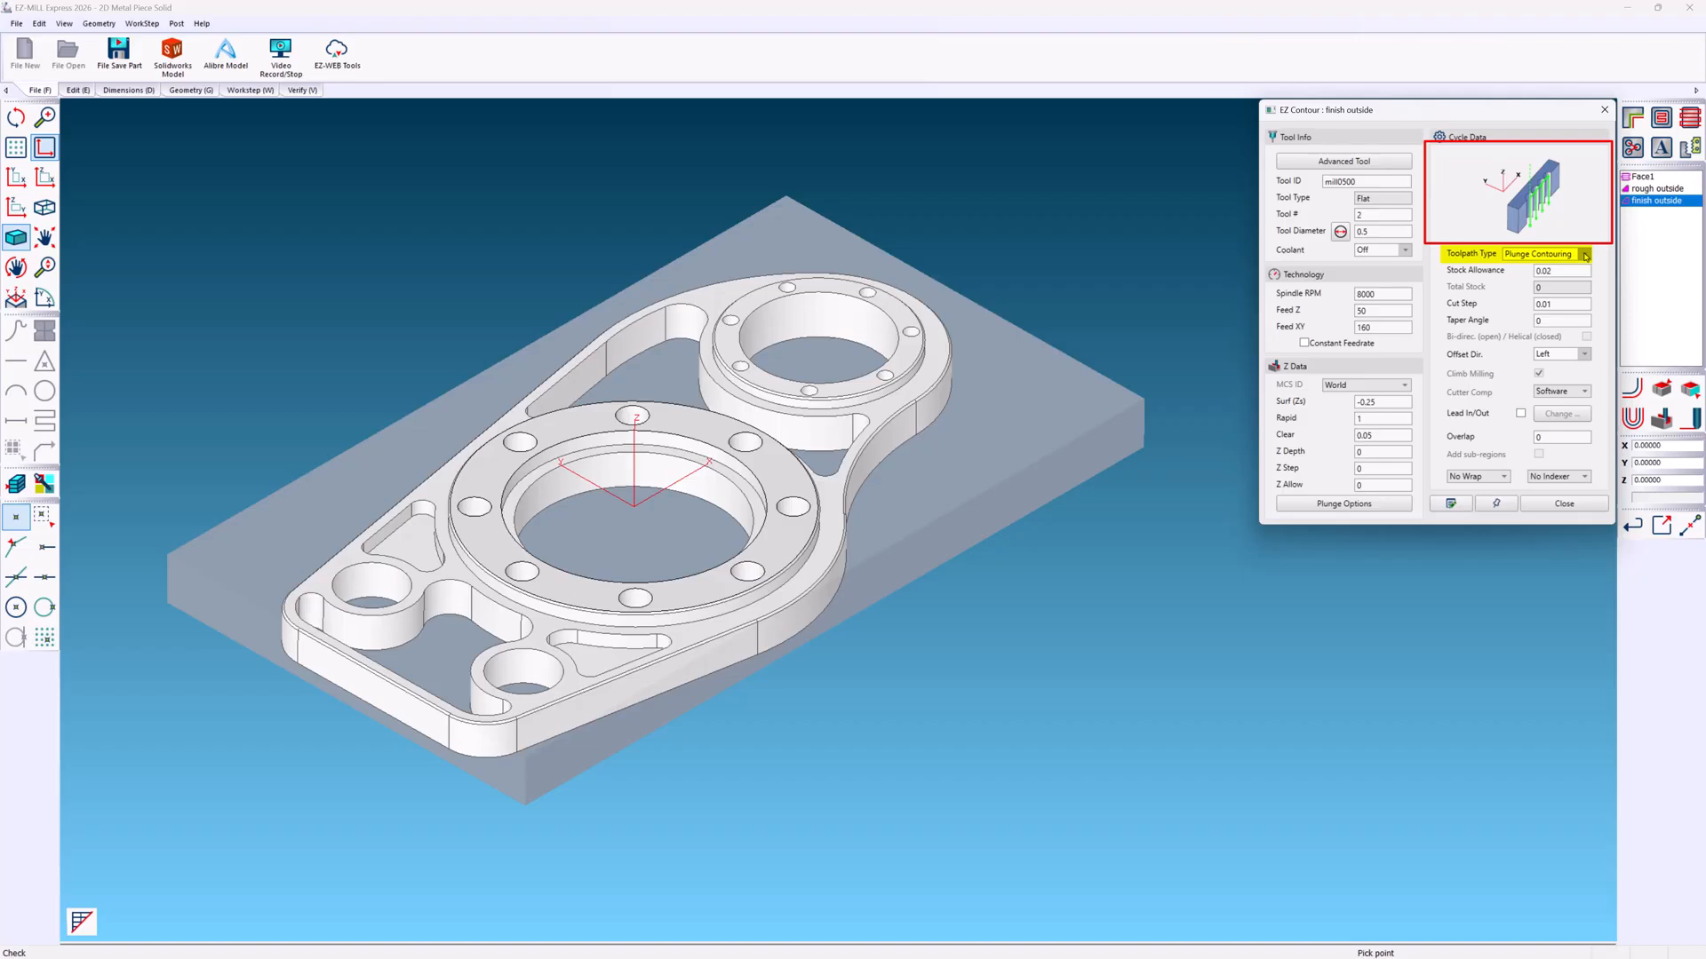
left_click(1584, 255)
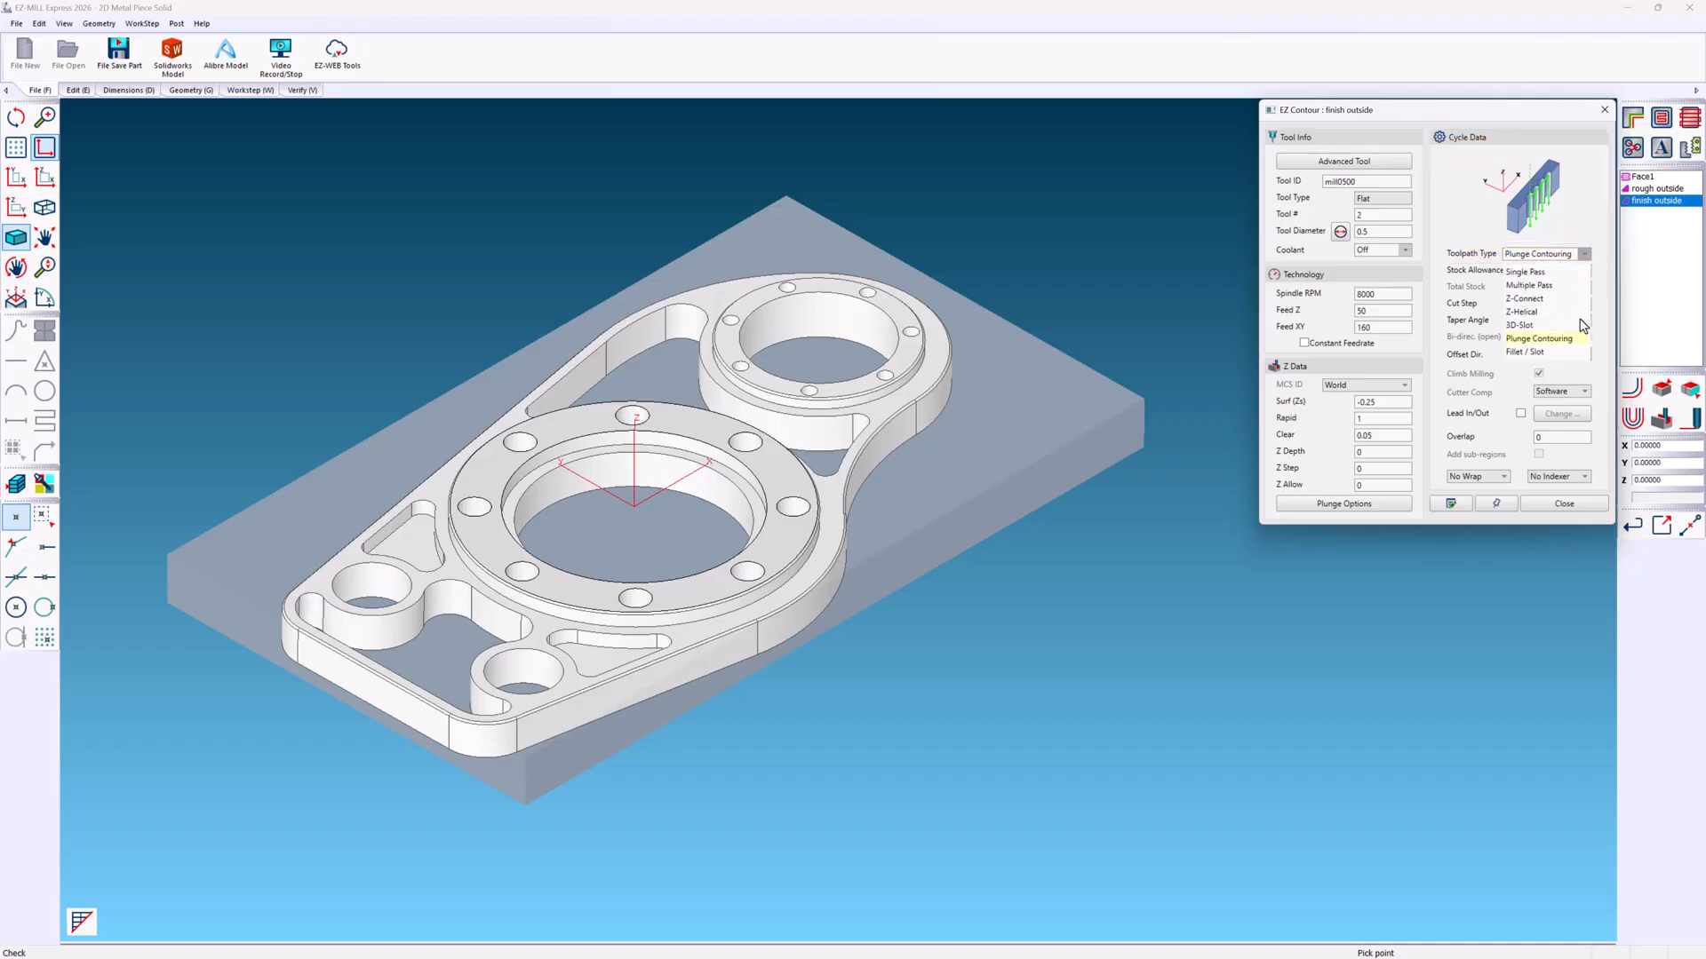
left_click(1579, 353)
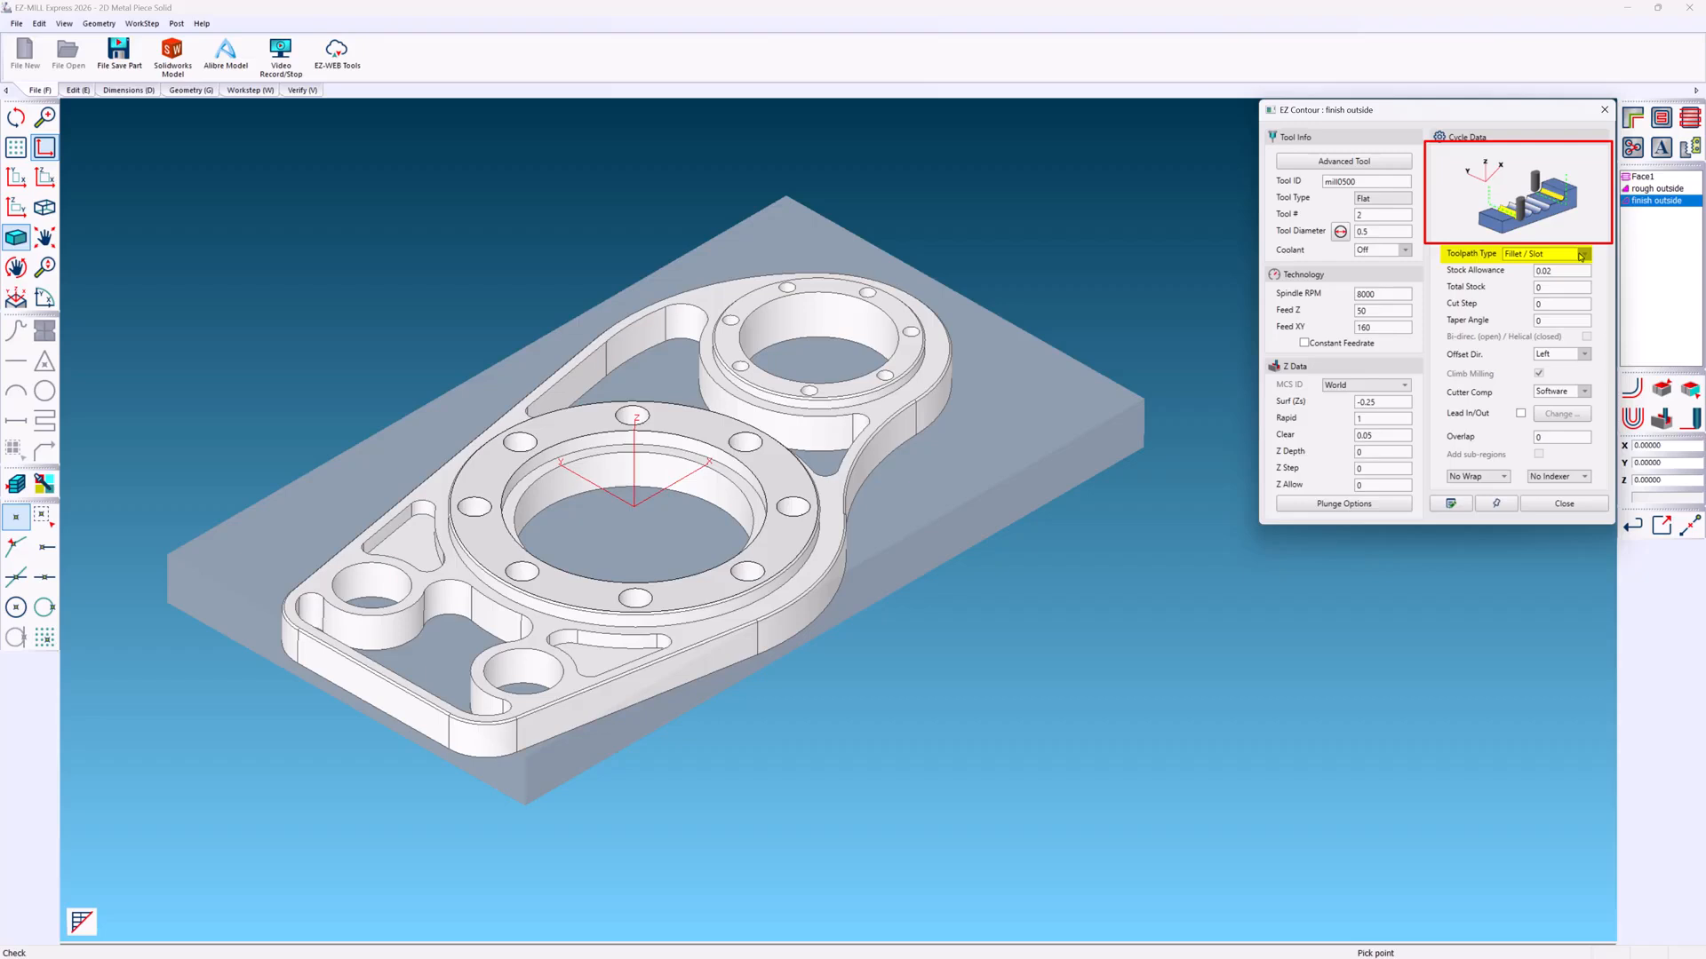
left_click(1581, 255)
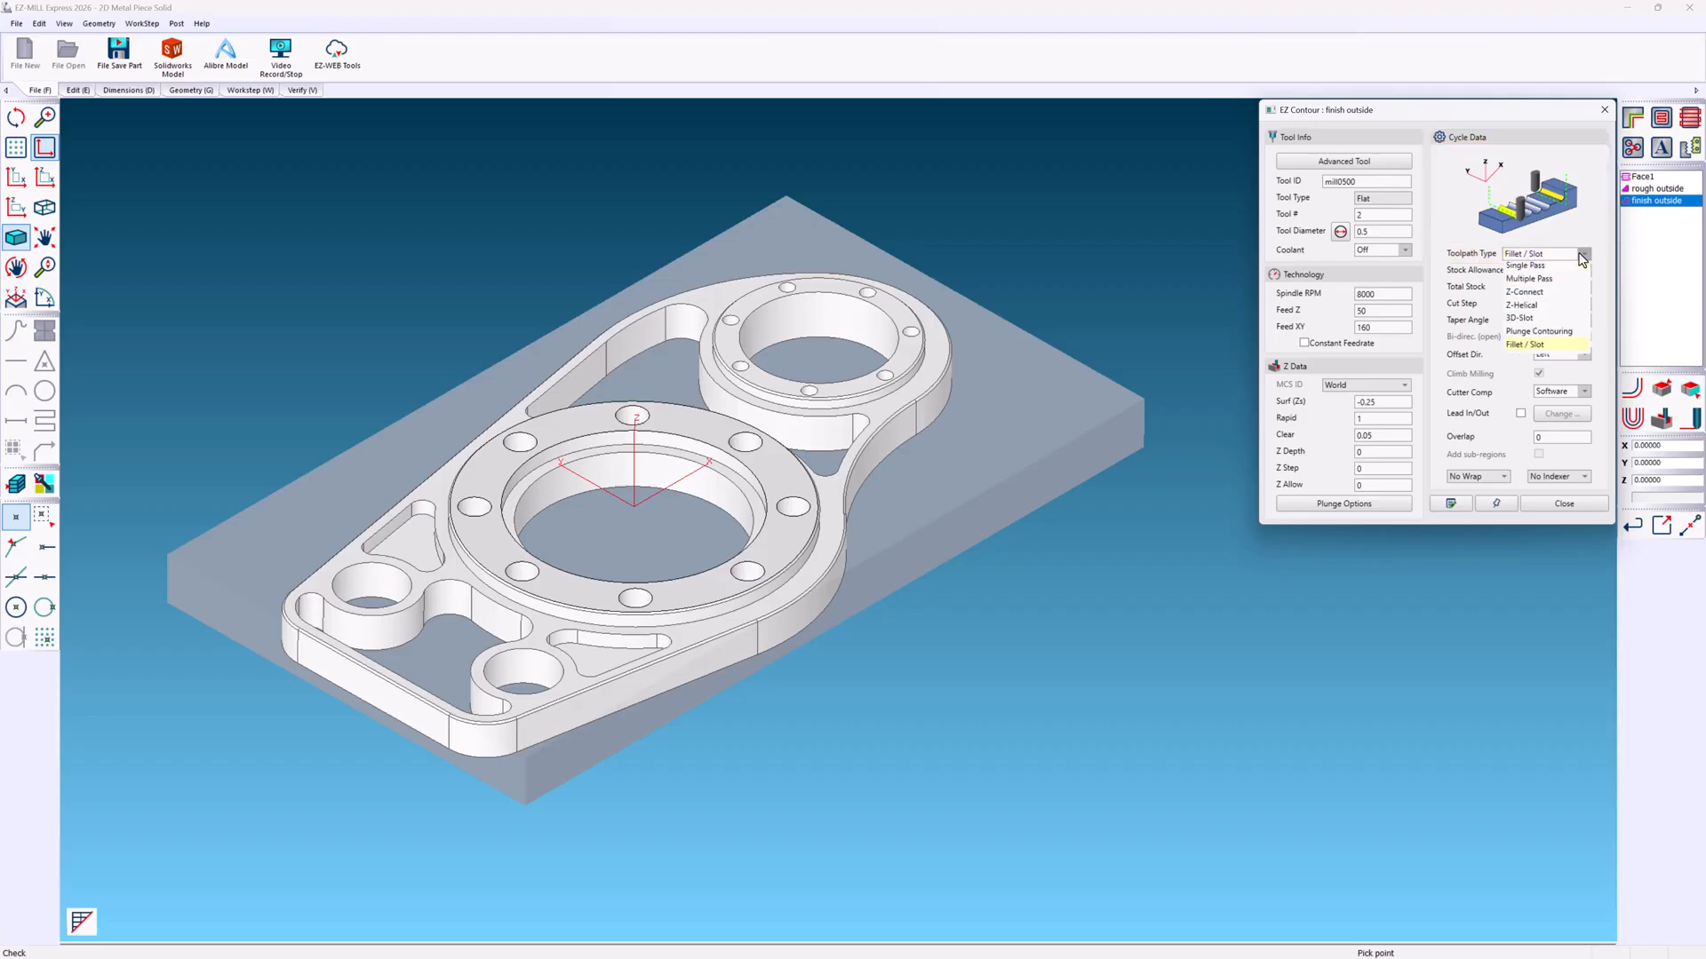
left_click(1575, 272)
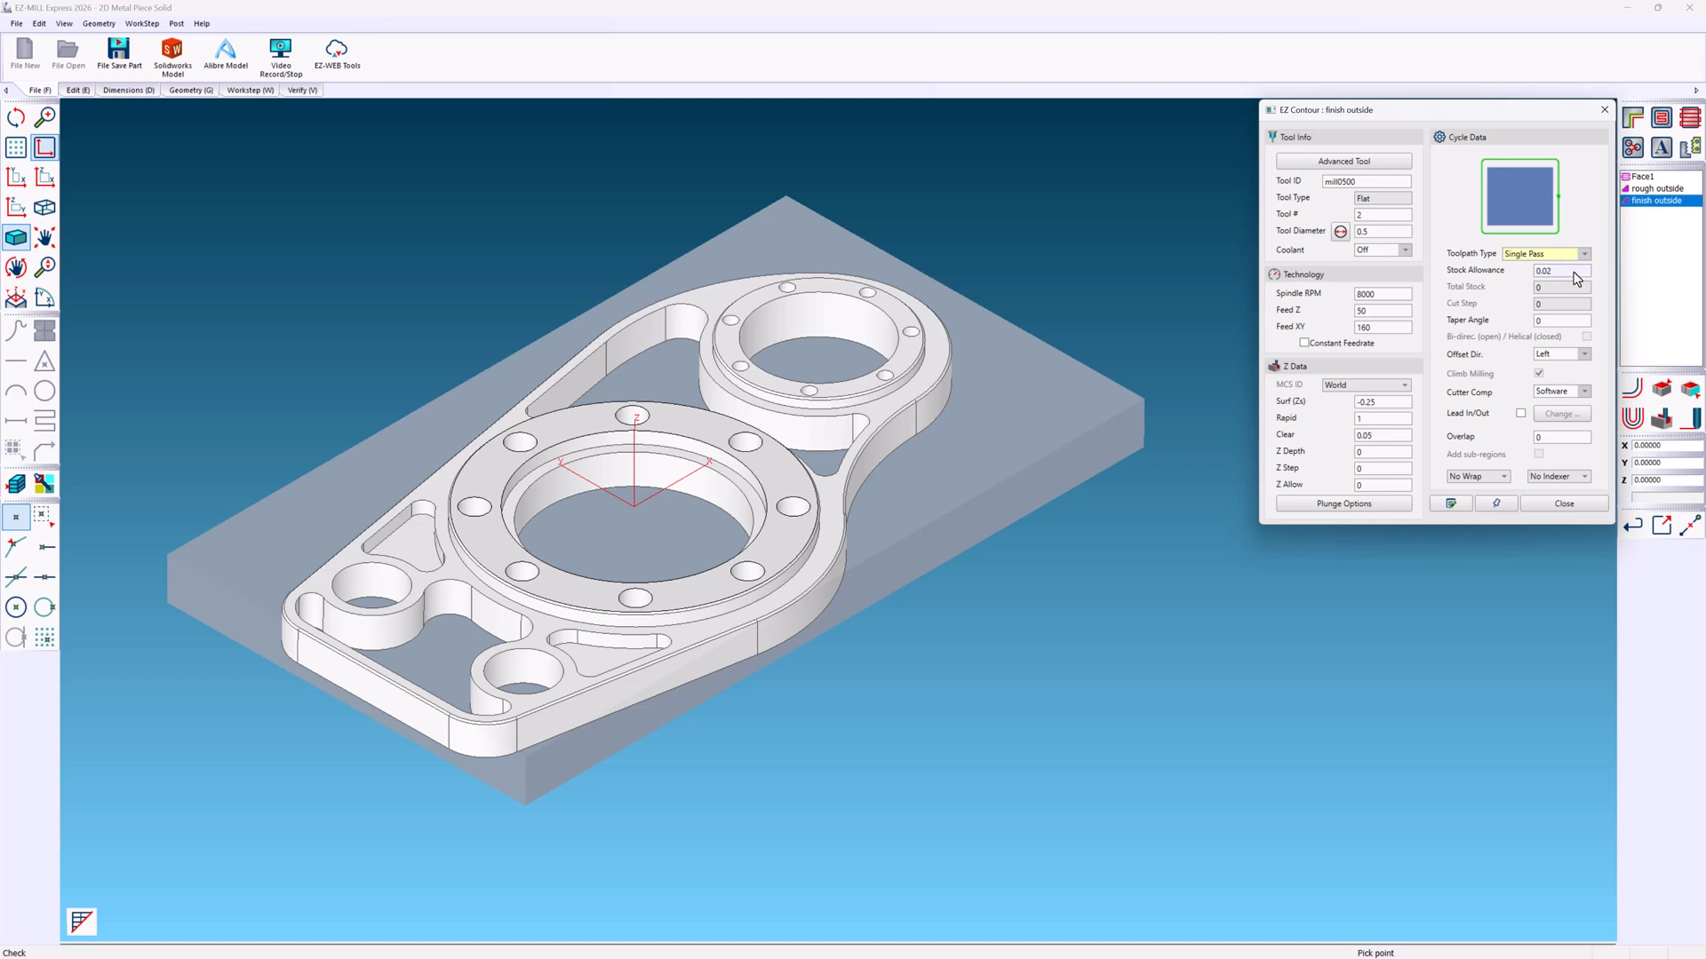
- Set the contour's stock allowance to 0, keeping the taper angle at 0 and the cutter compensation on Software
left_click(1573, 272)
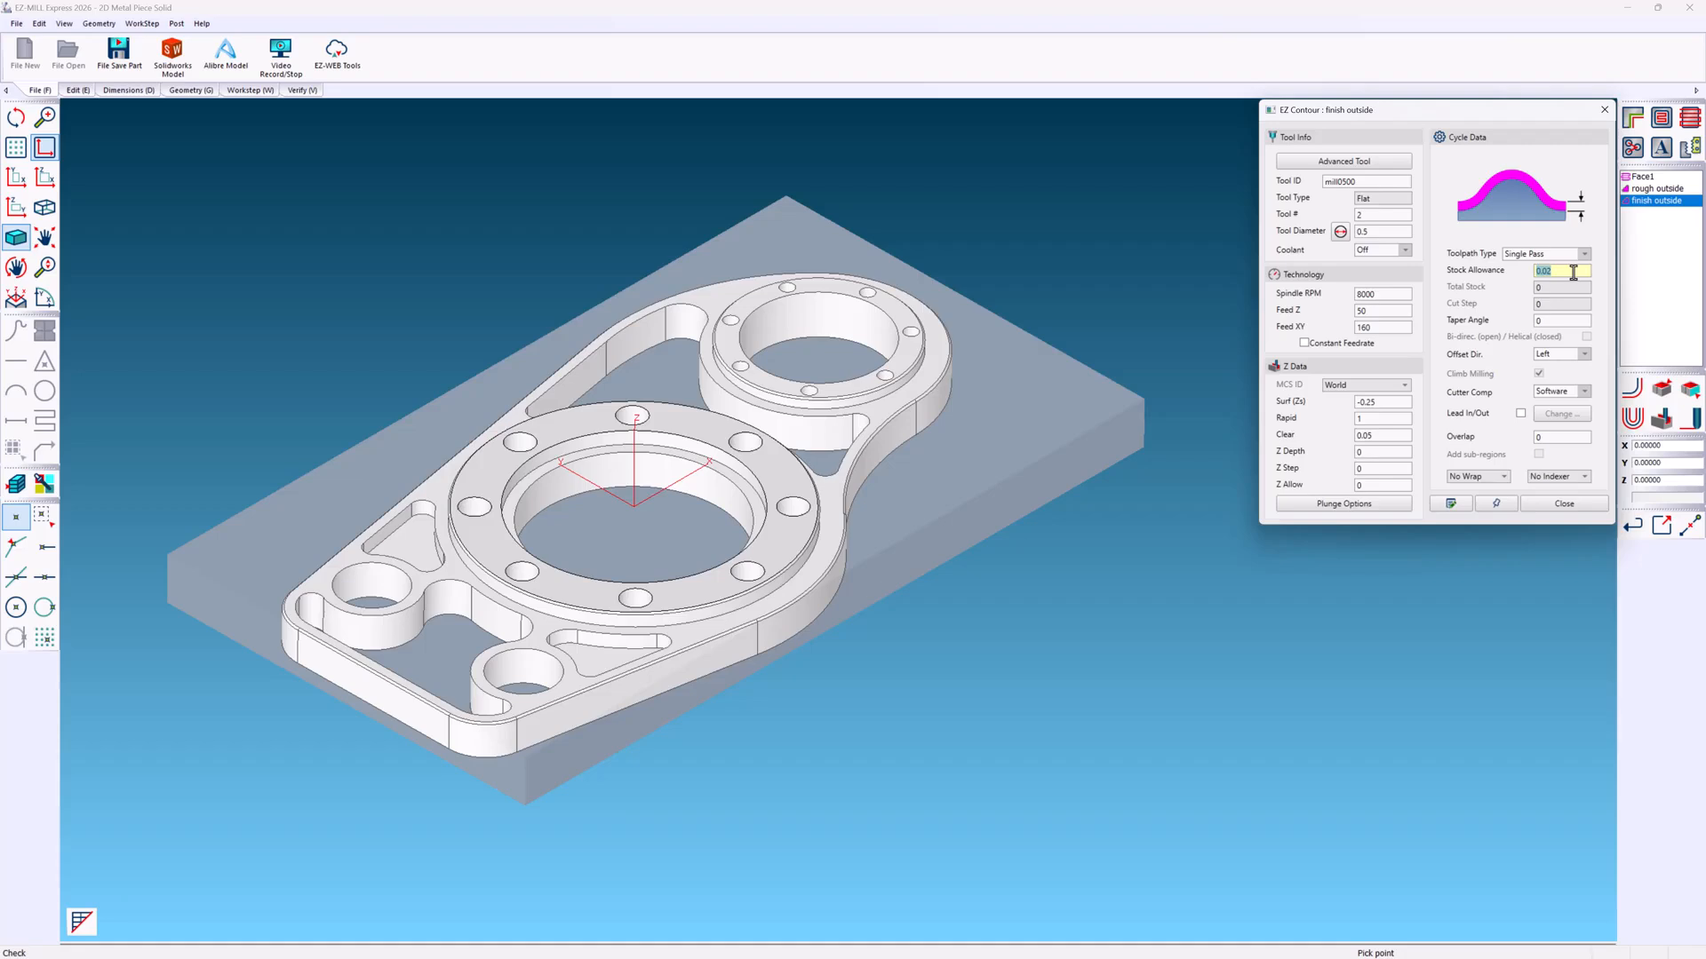
type("0")
left_click(1571, 319)
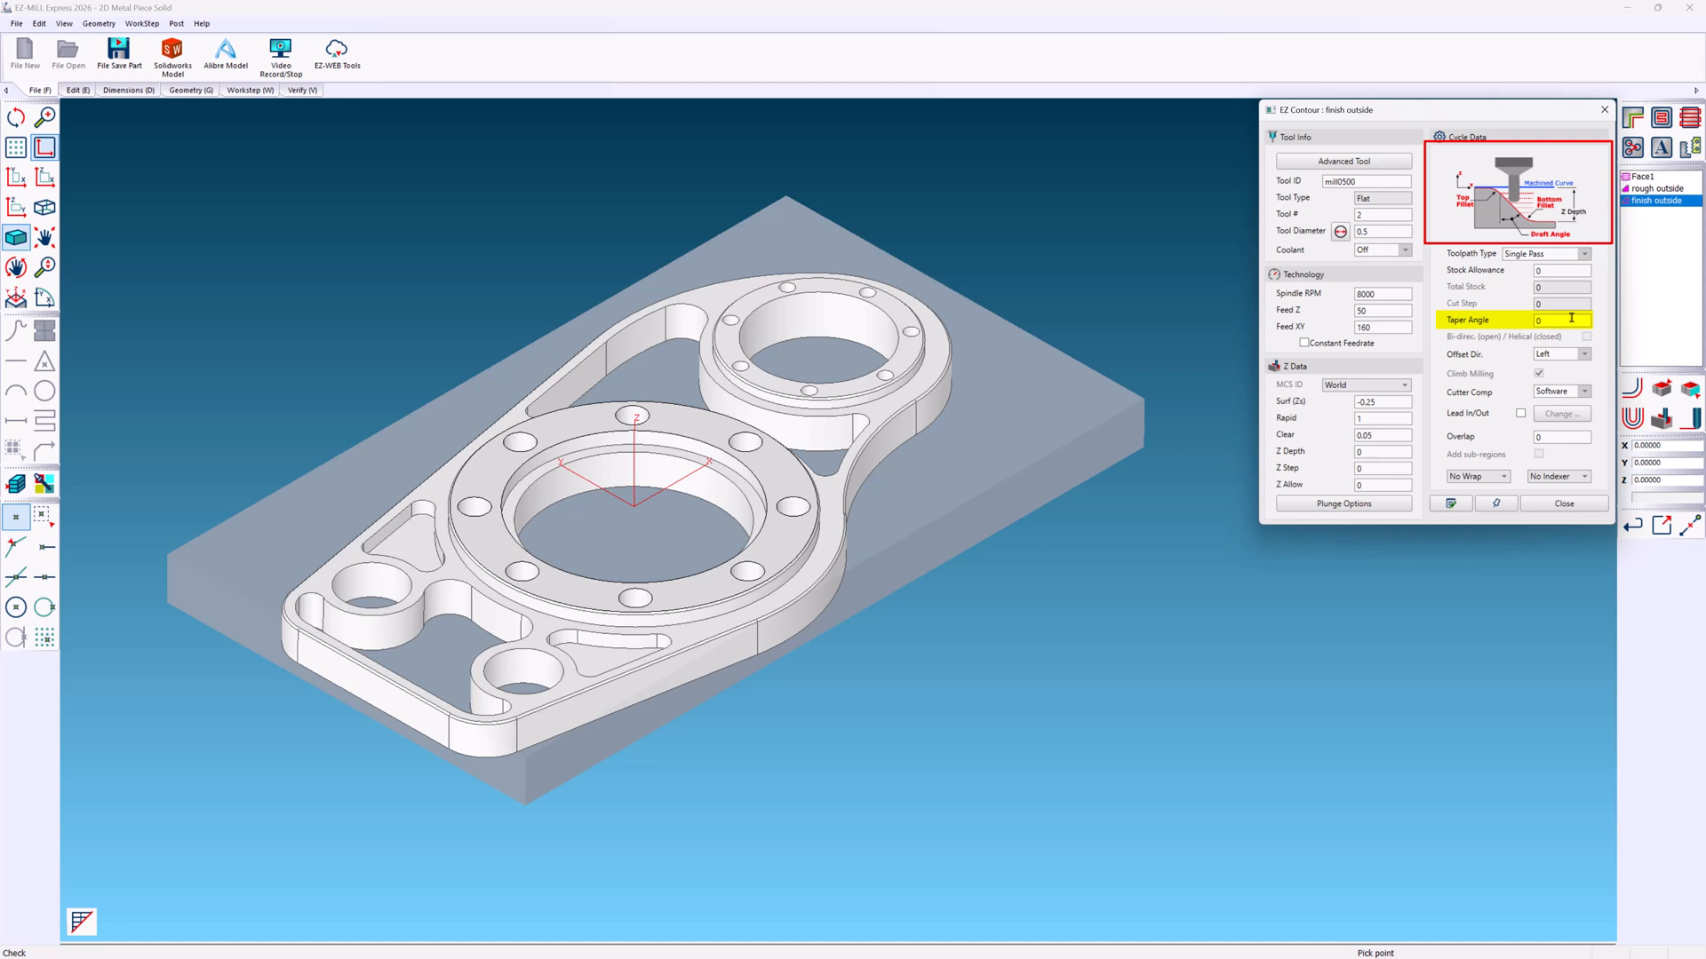
left_click(1571, 318)
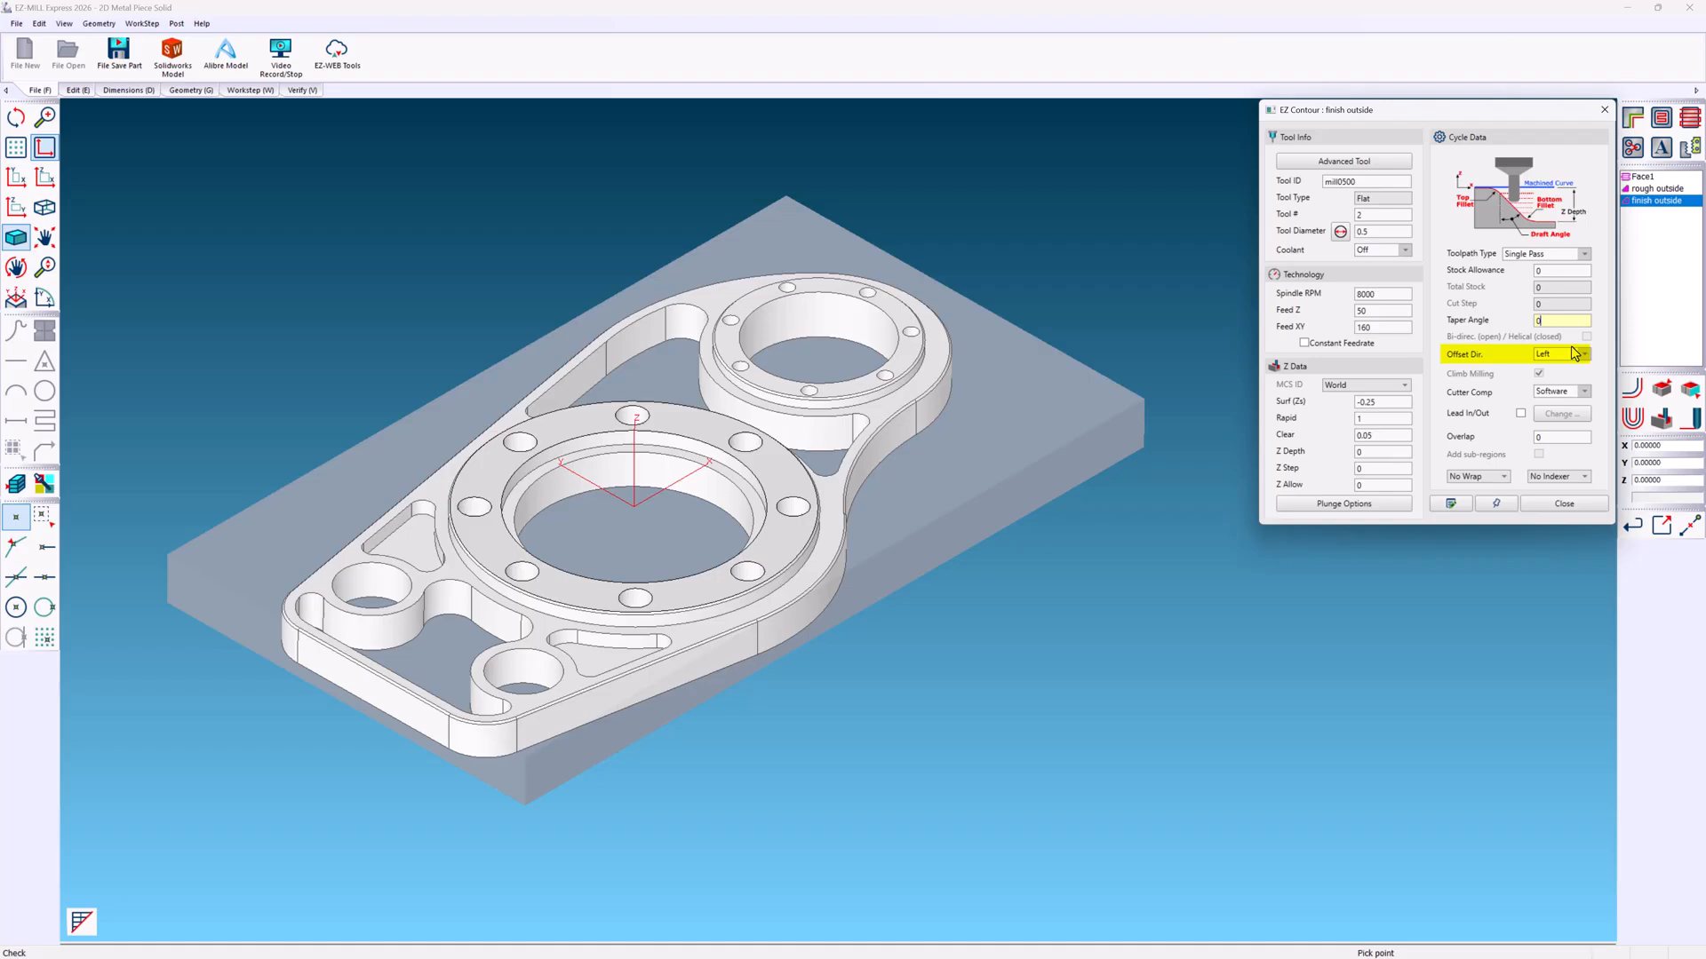
left_click(1584, 391)
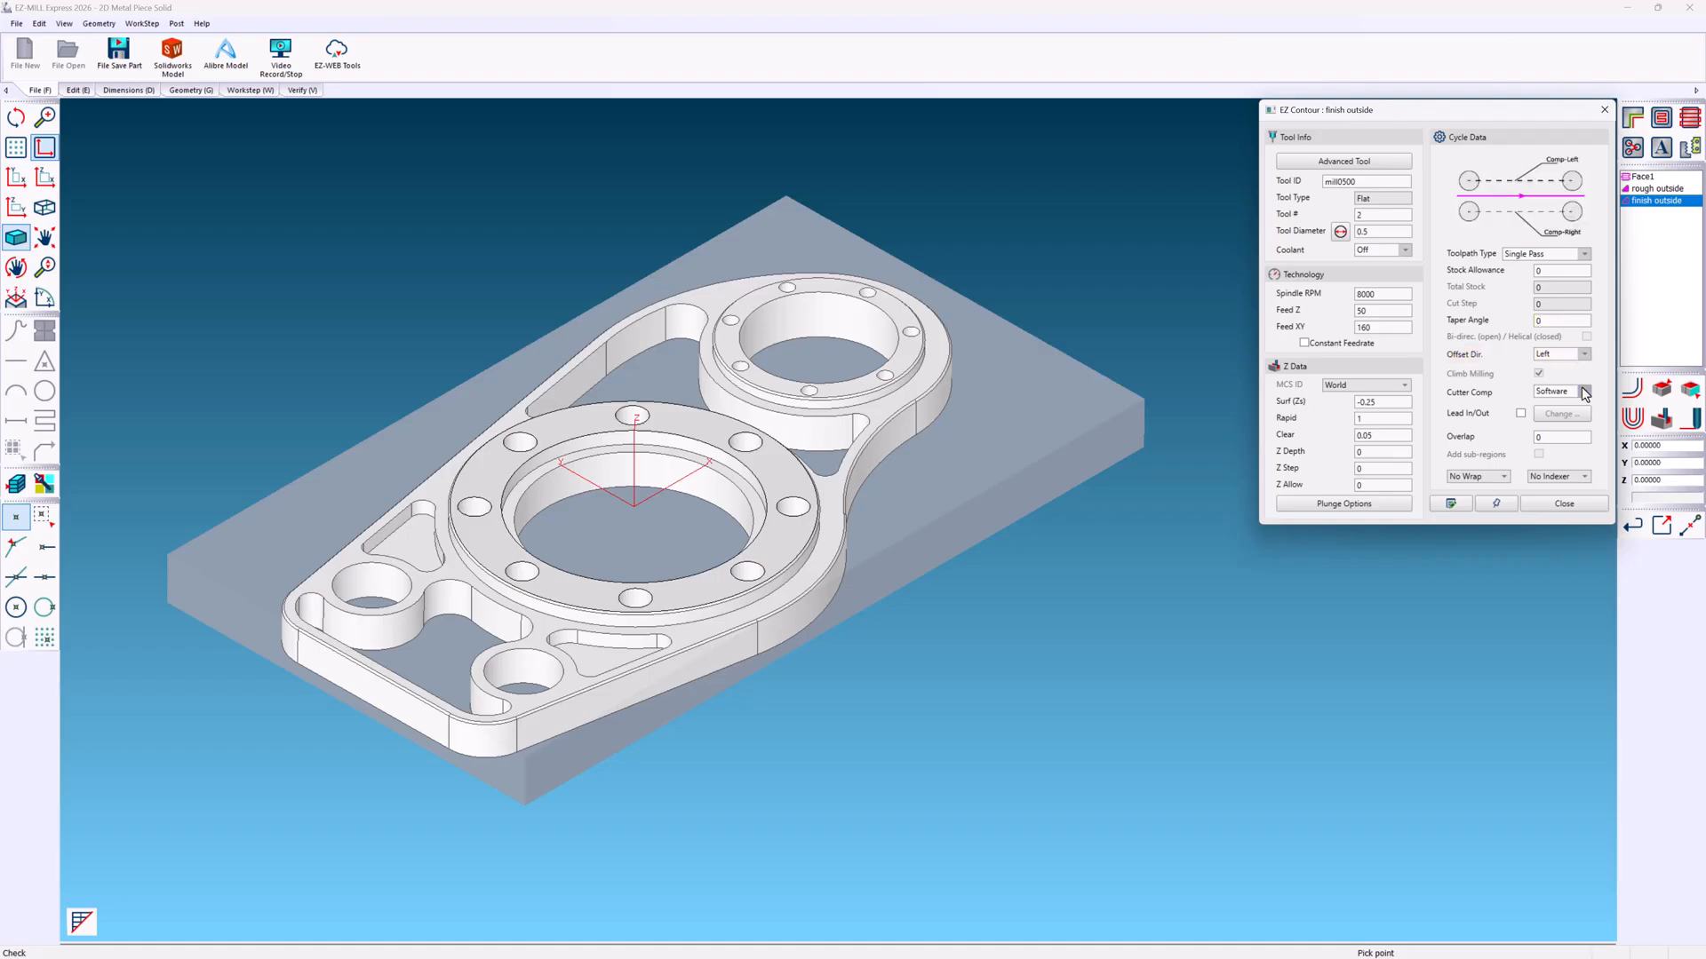
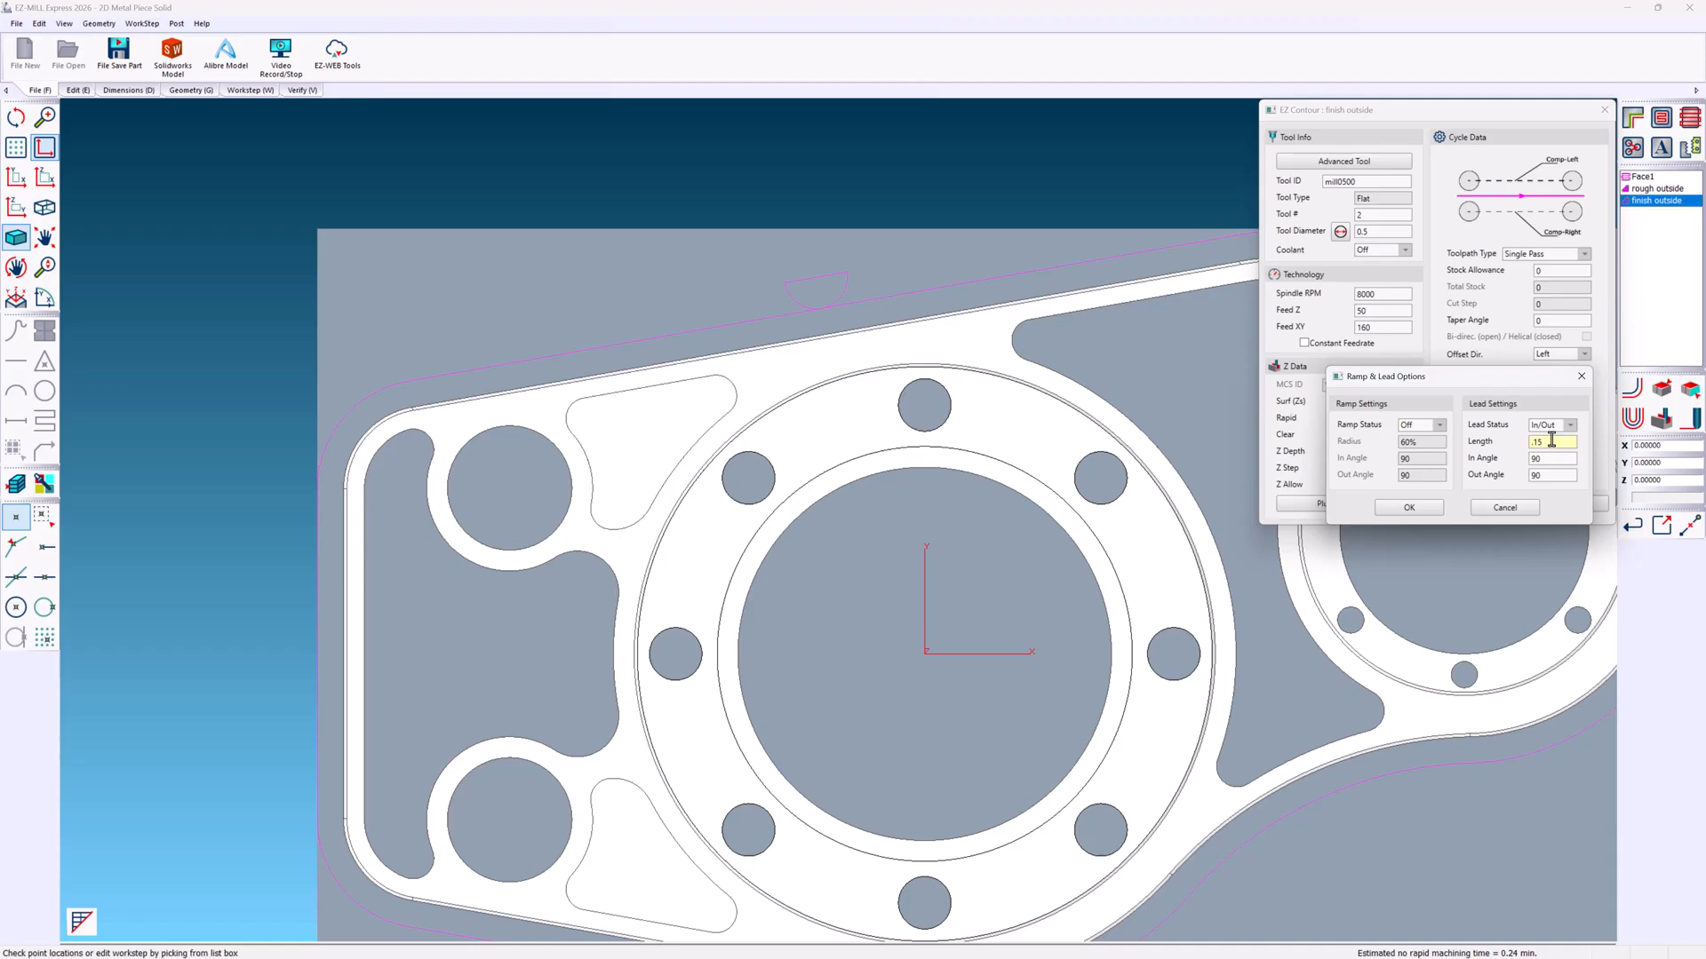
- Apply In/Out leads of length .15 and an overlap of 0.1 to the finish outside contour, and verify its tool path
left_click(1419, 509)
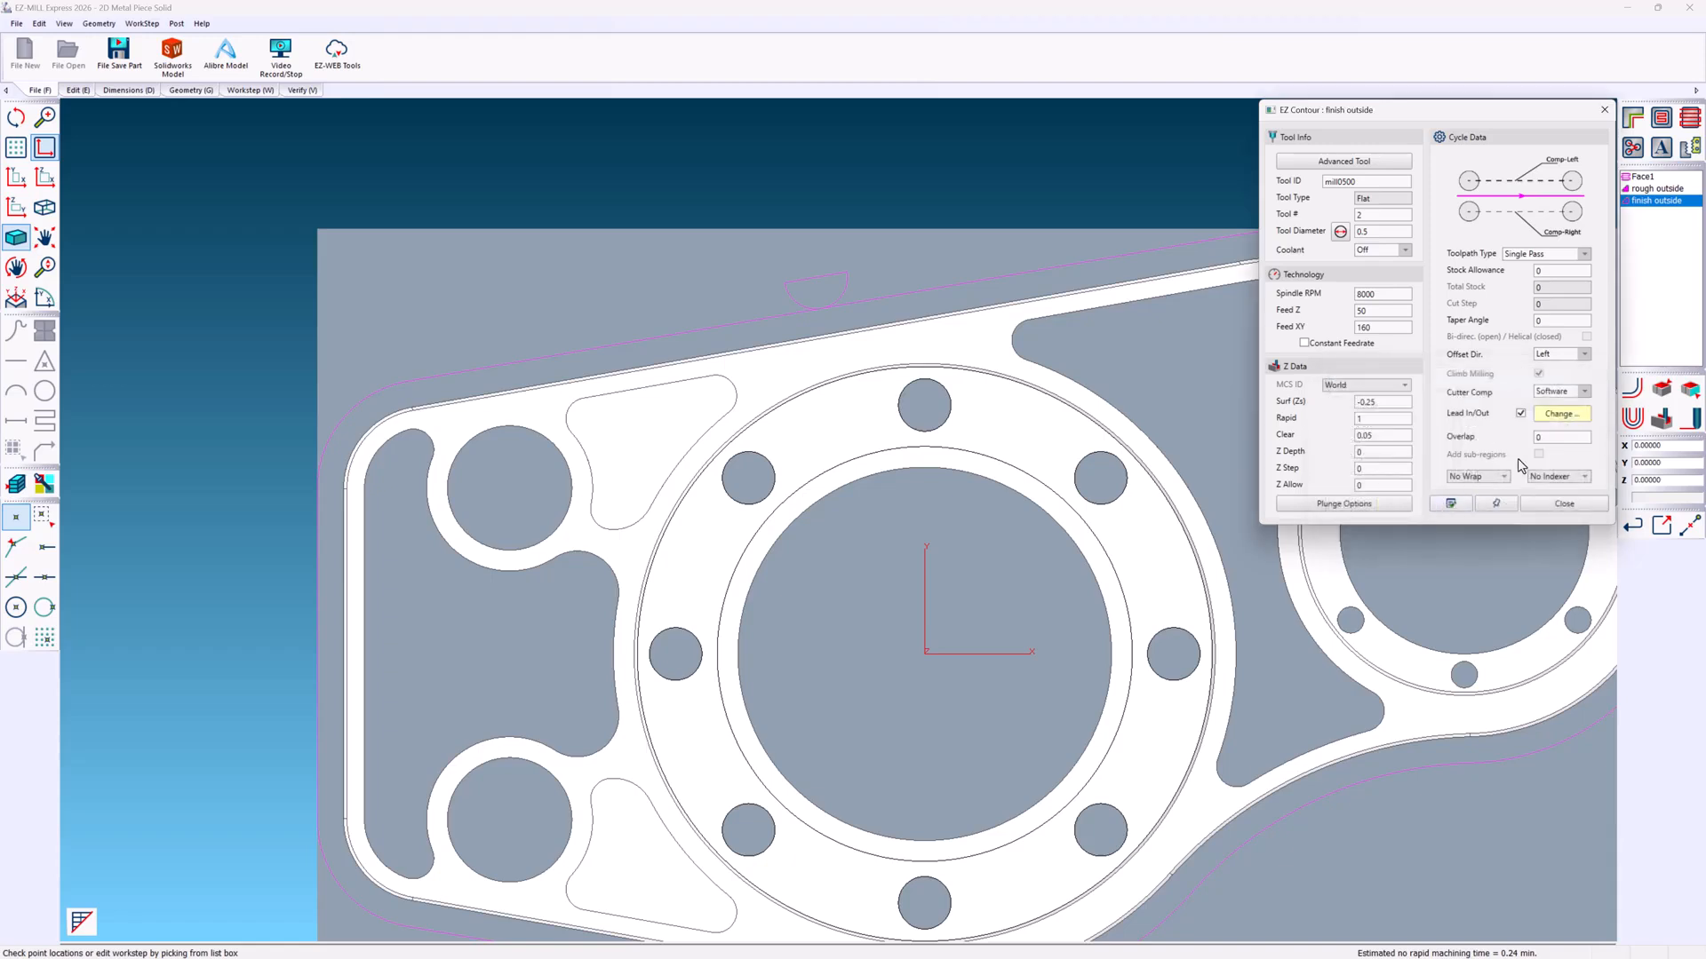
left_click(1637, 396)
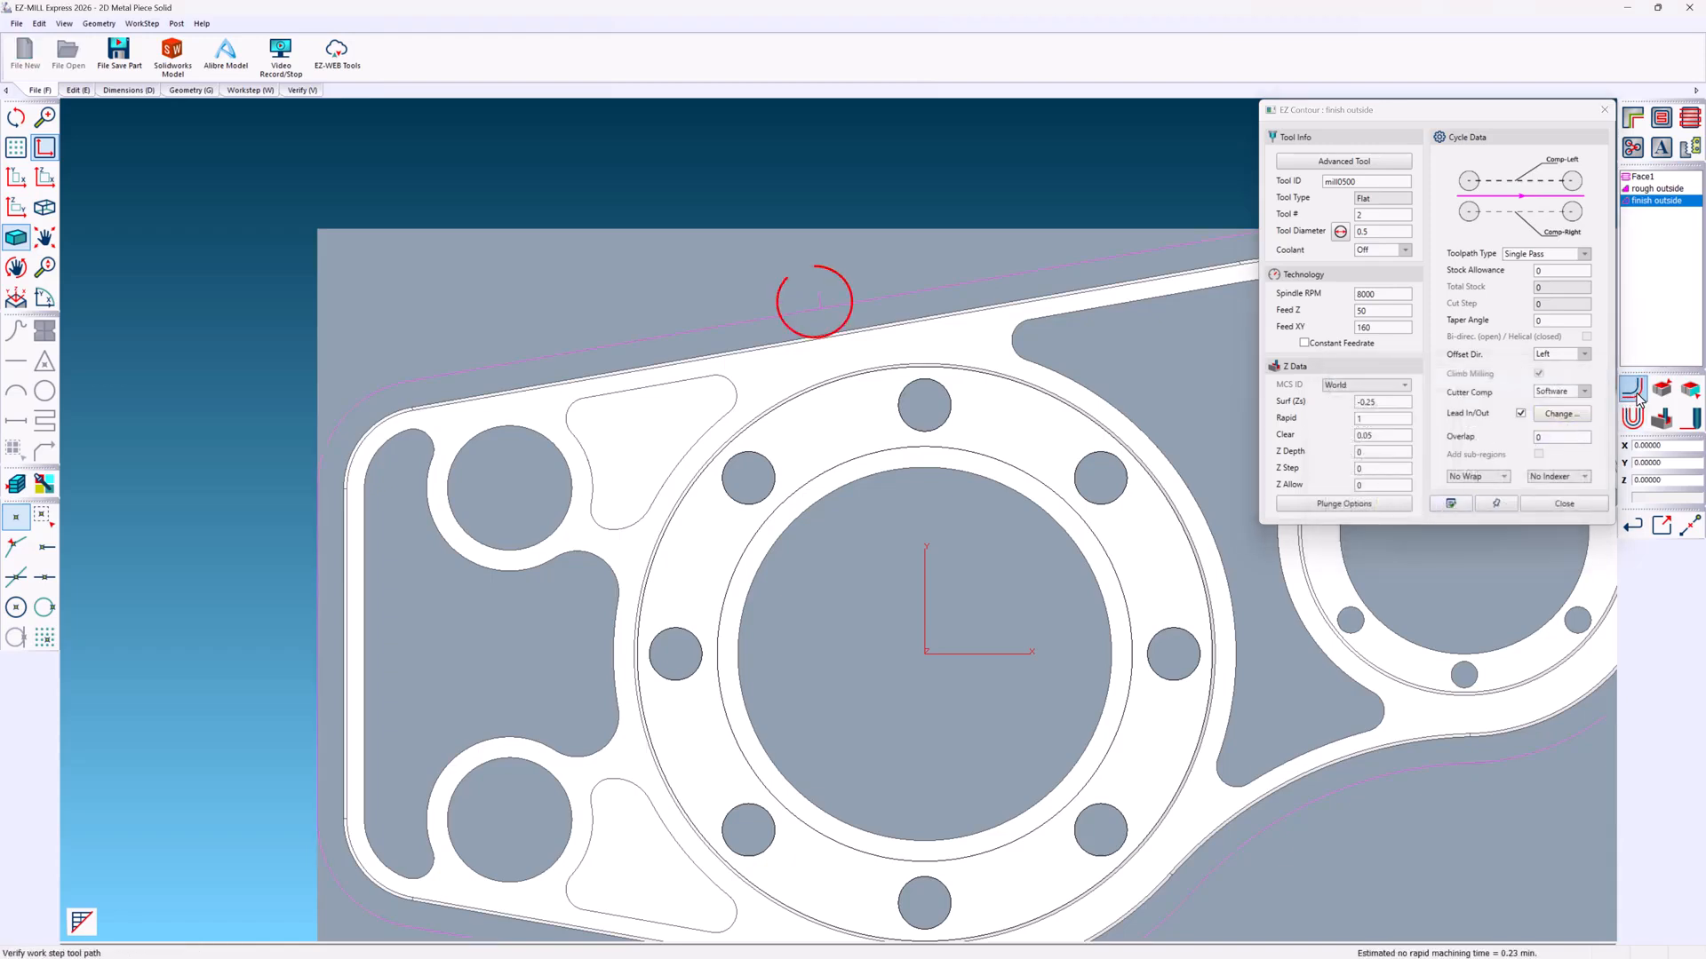
left_click(1568, 437)
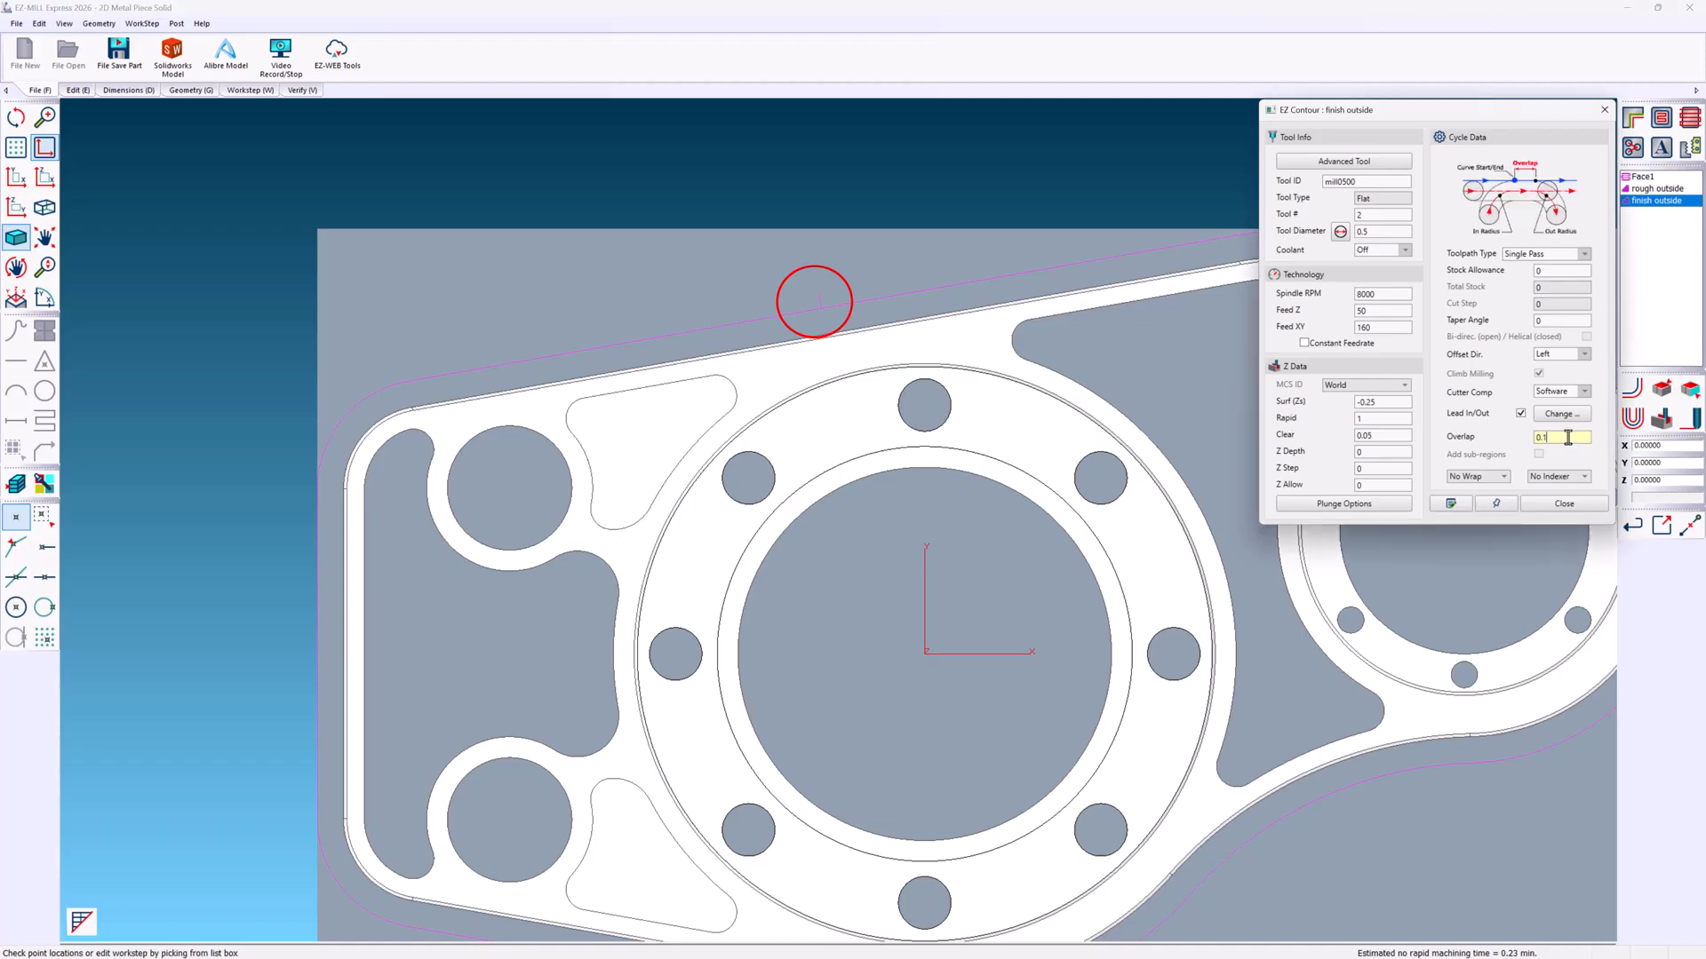
left_click(1632, 394)
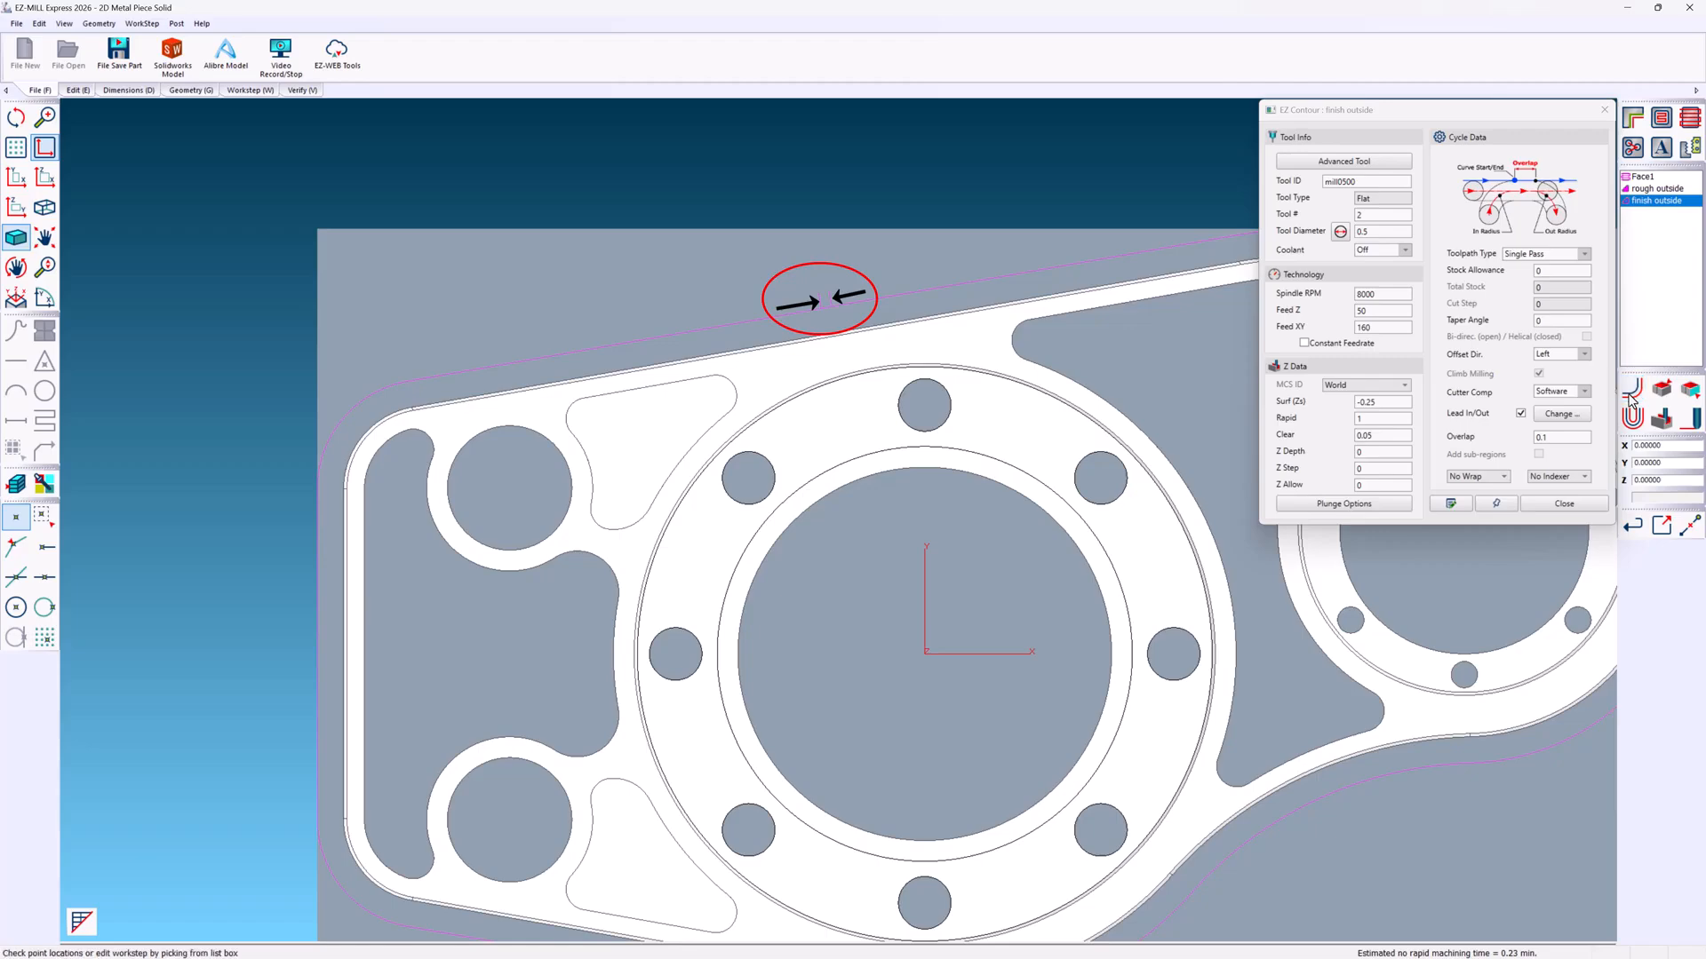
left_click(46, 212)
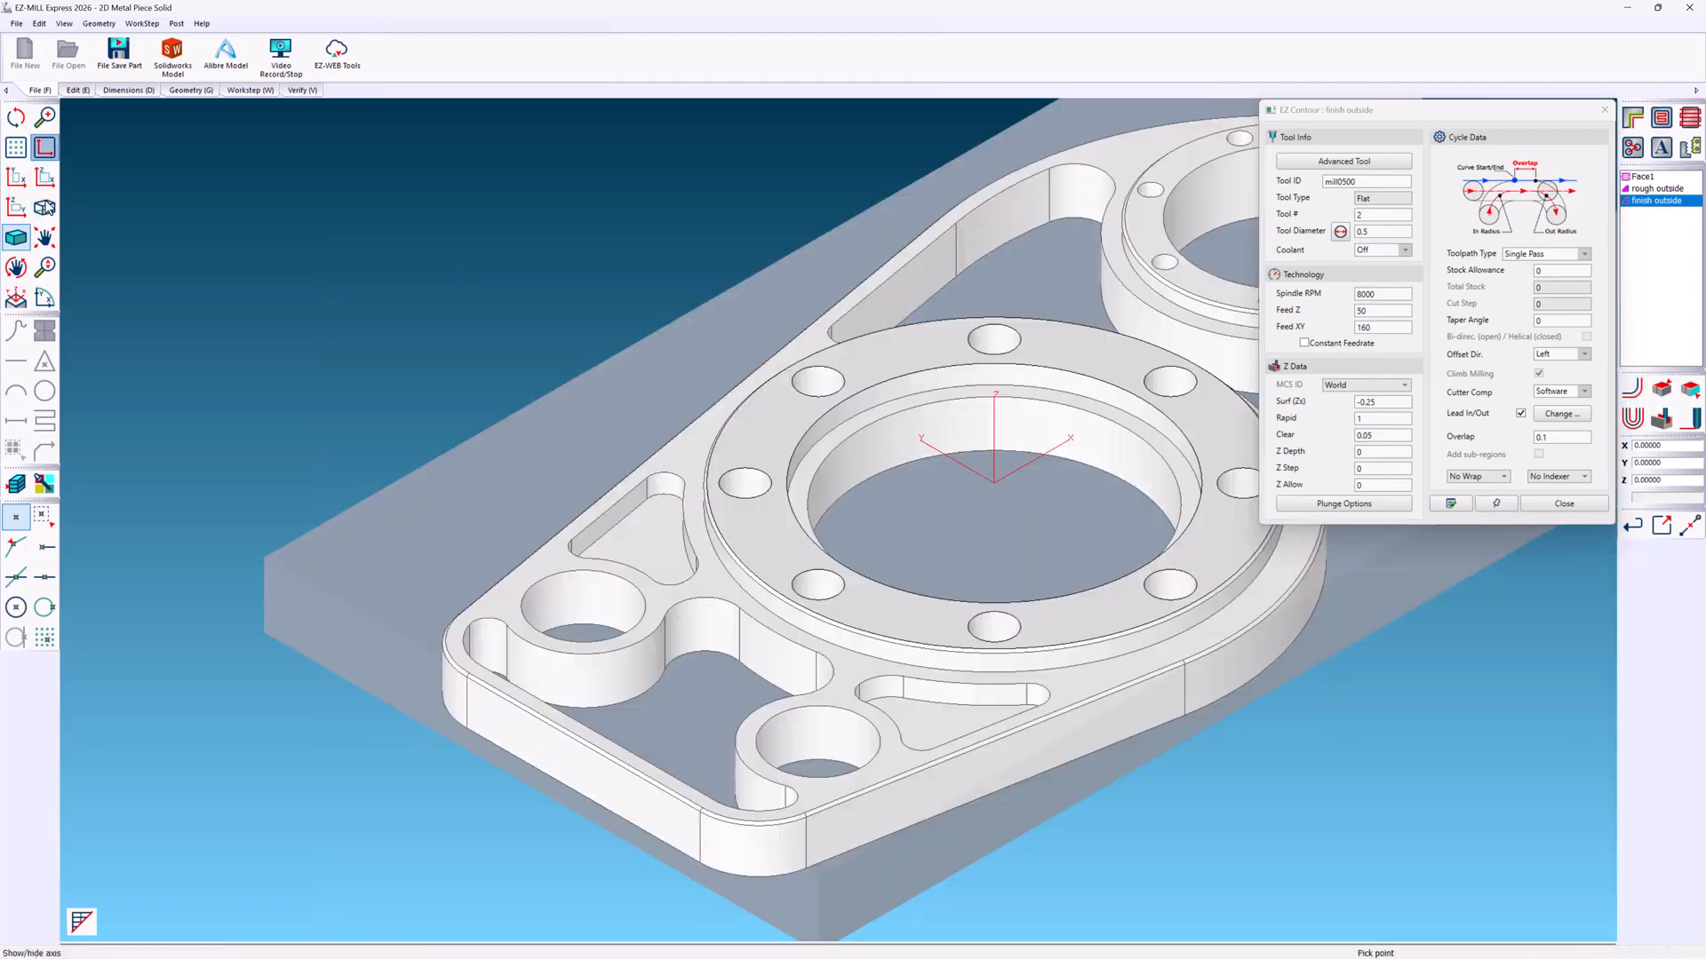
left_click(43, 122)
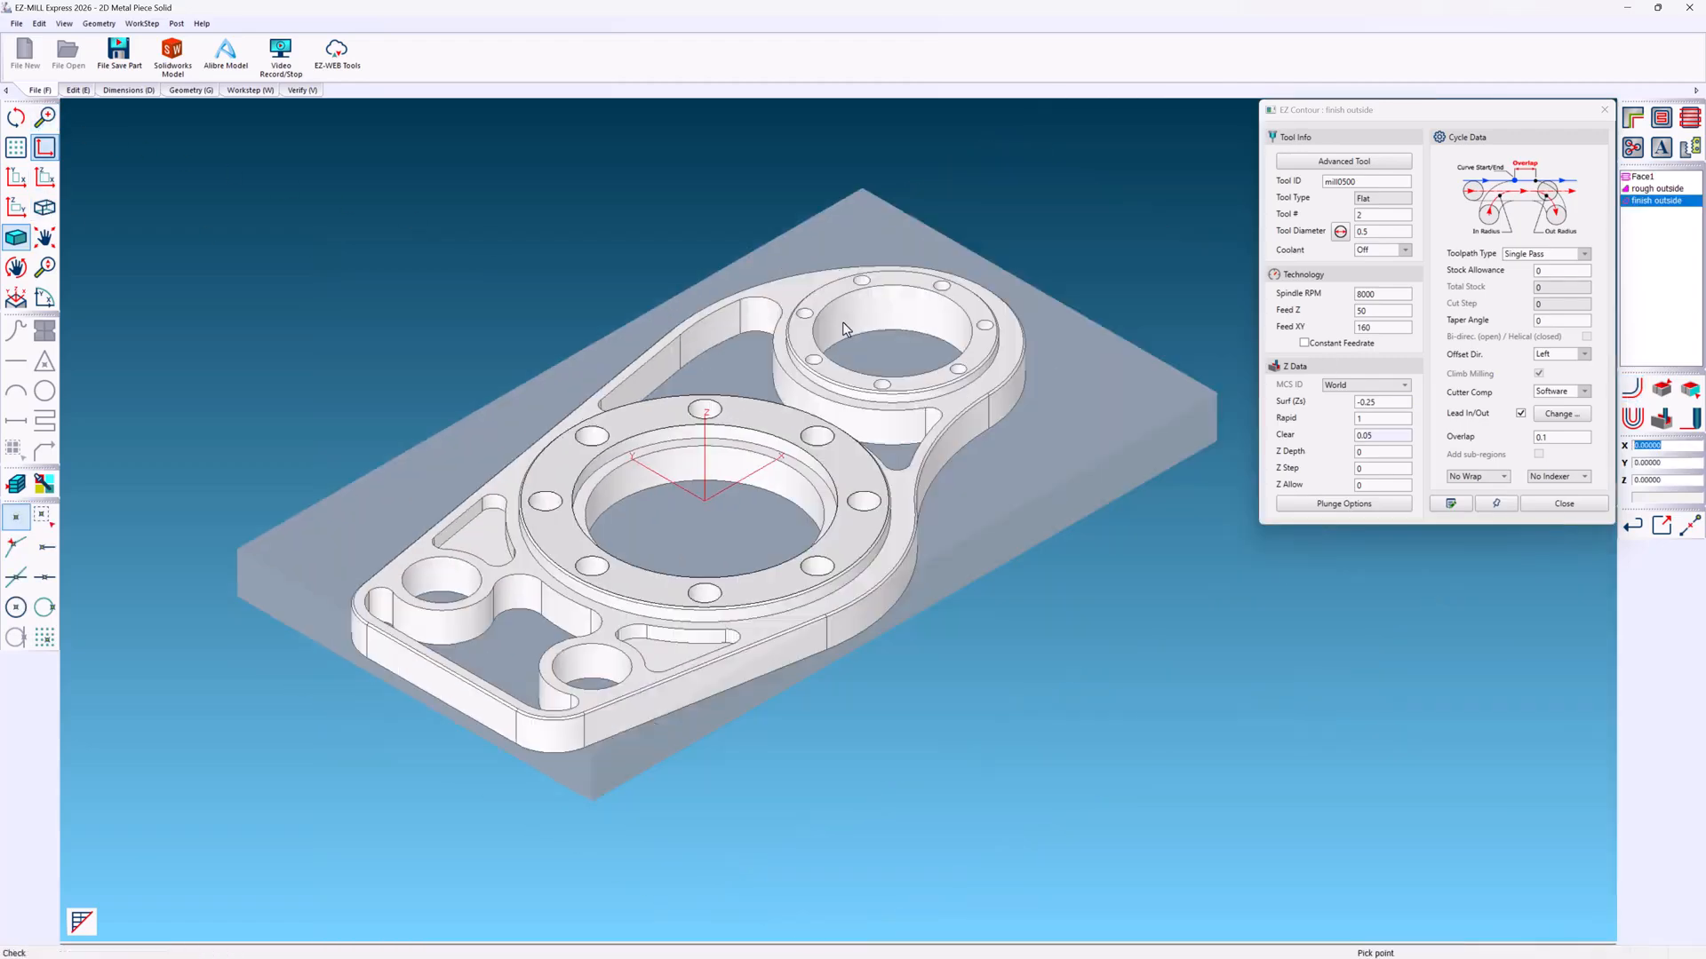
left_click(1553, 505)
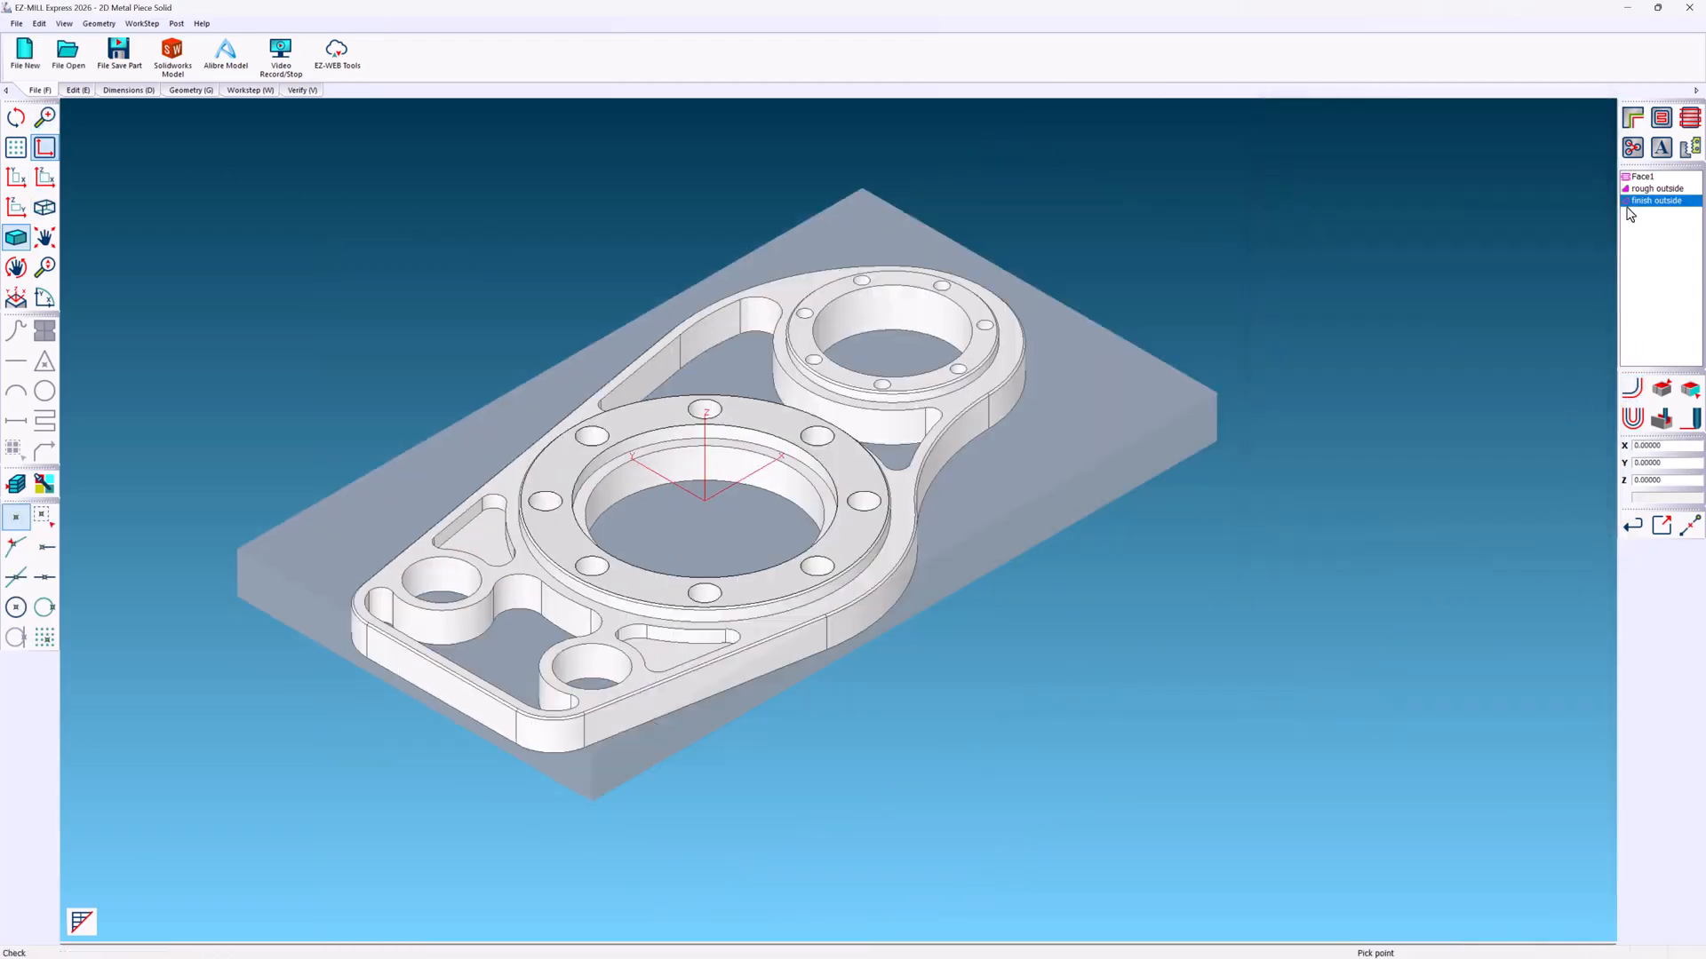
- Create a pocket workstep named bosses on the flat surface surrounding the bosses, and verify its tool path and 3D simulation
left_click(1661, 117)
type("bosses")
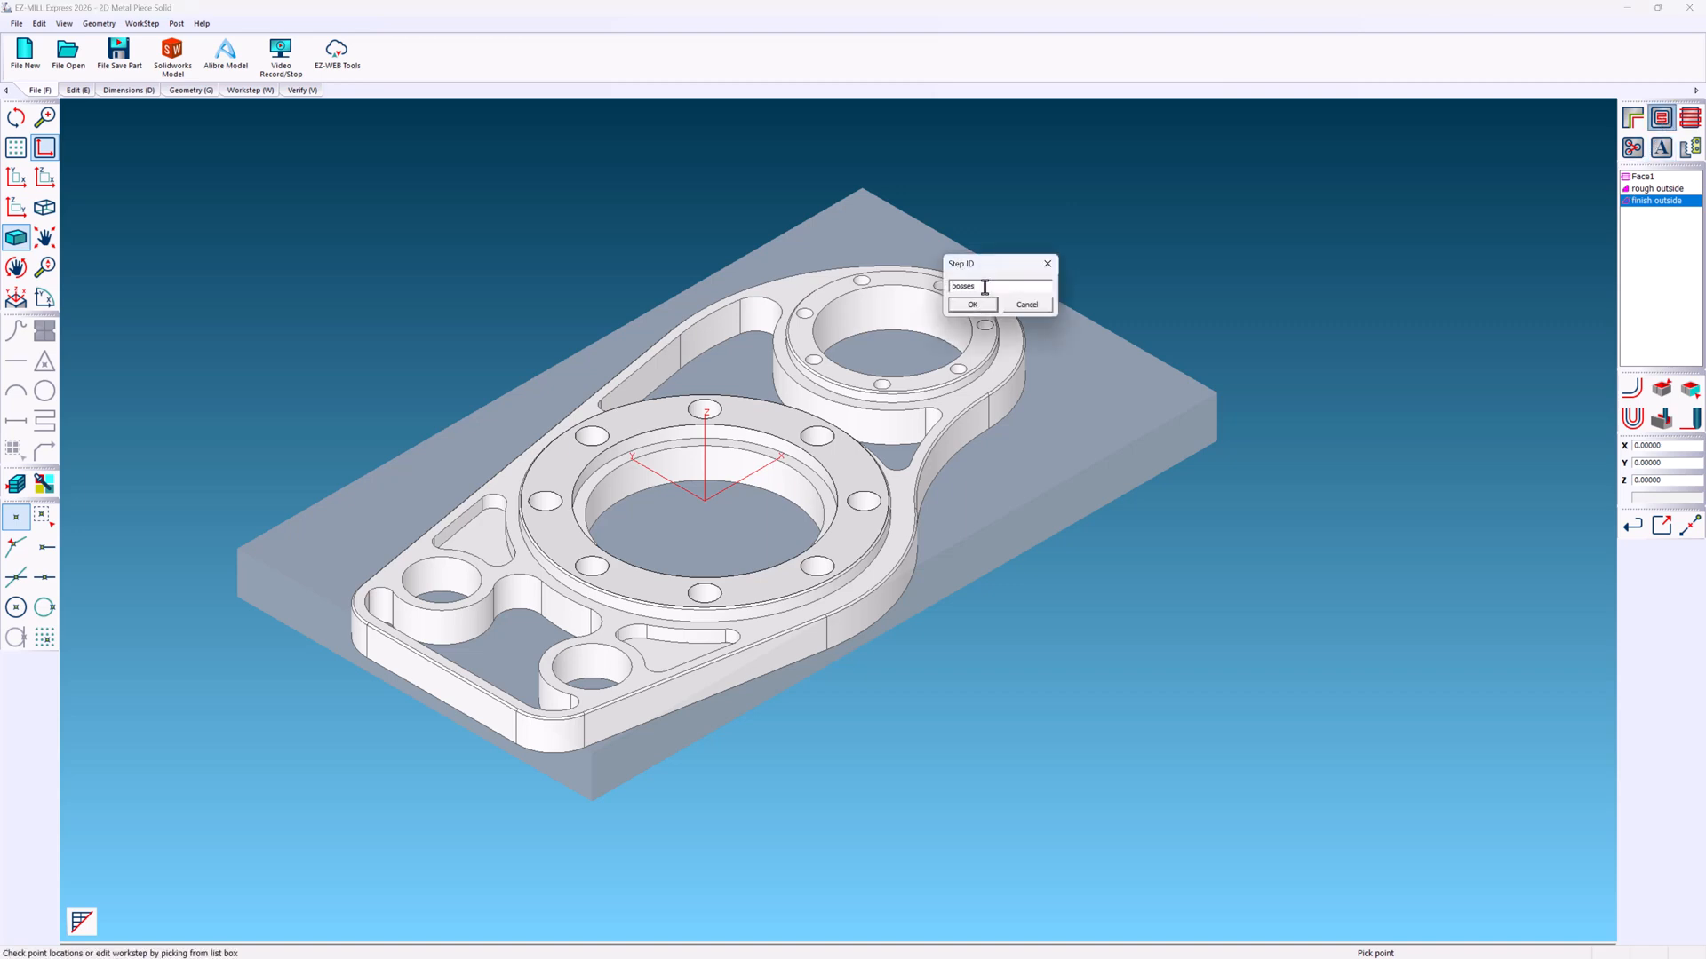
left_click(977, 306)
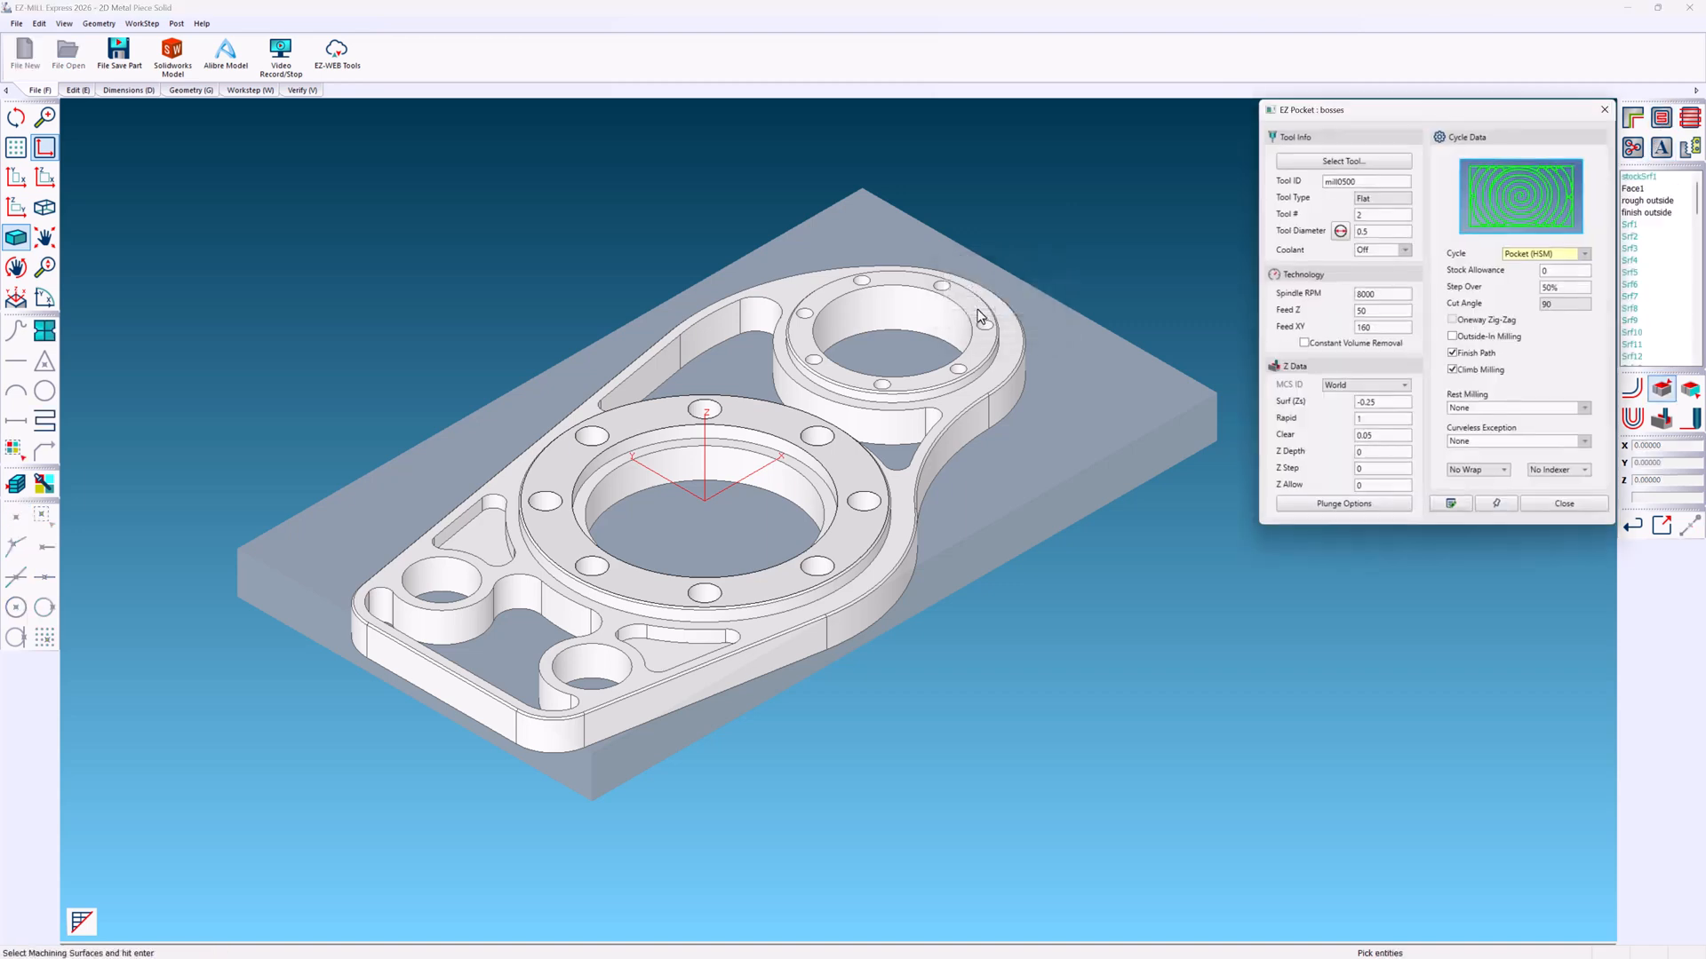
left_click(969, 411)
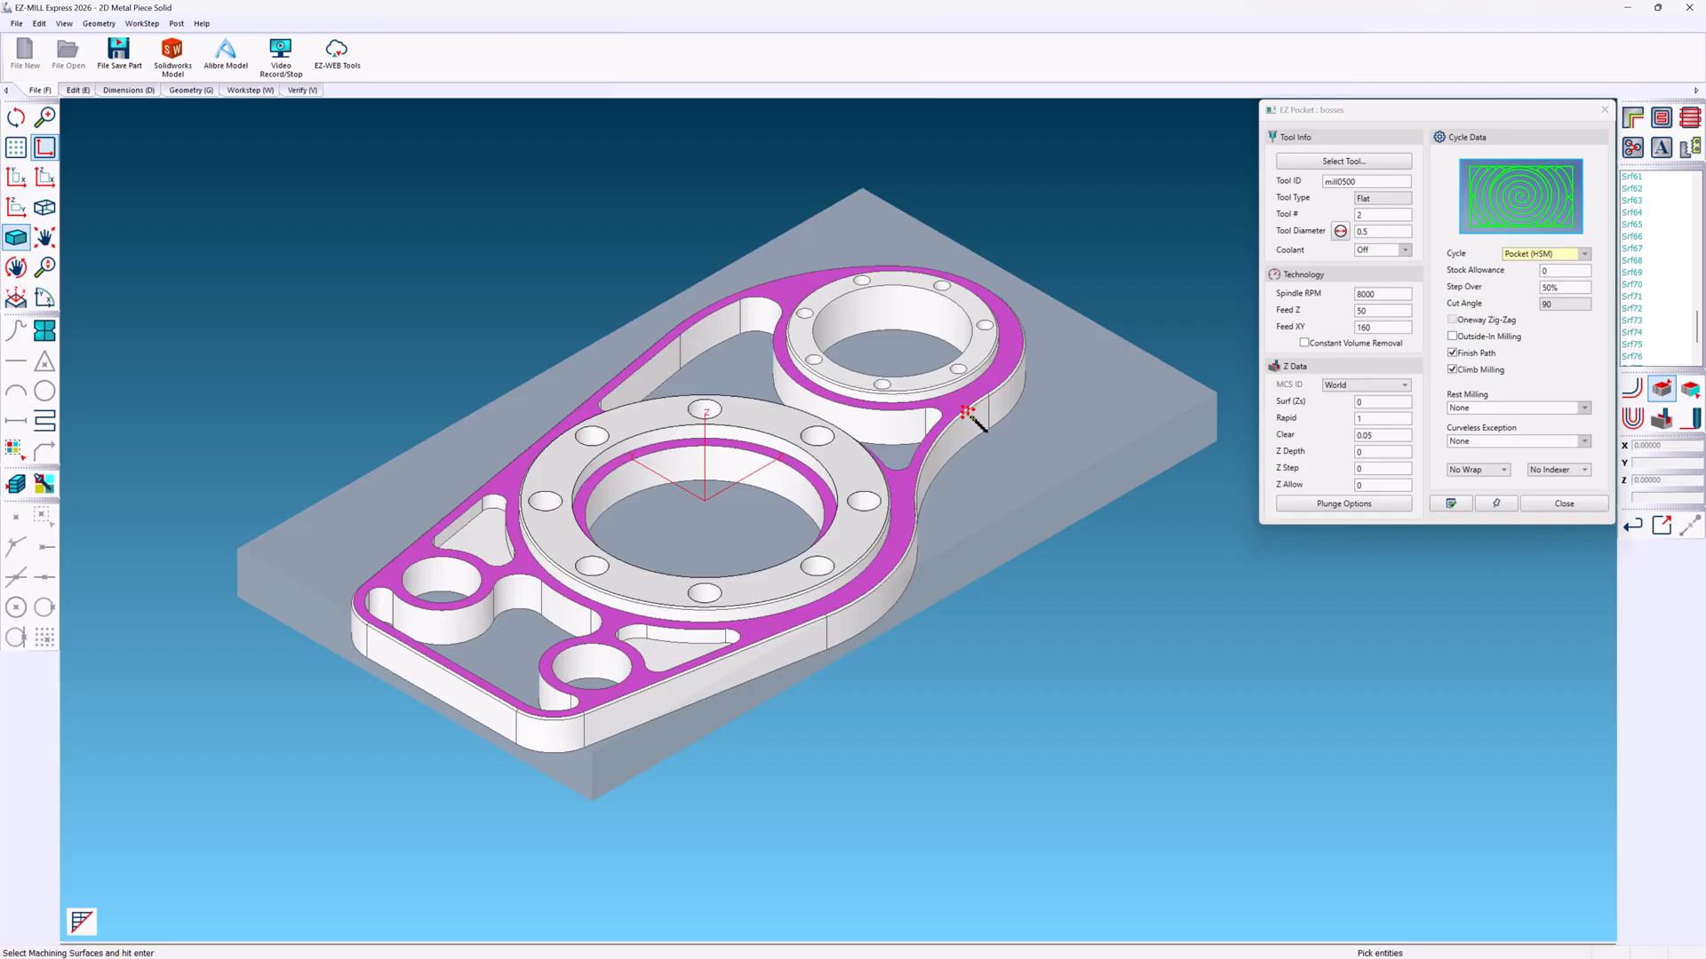
key("Return")
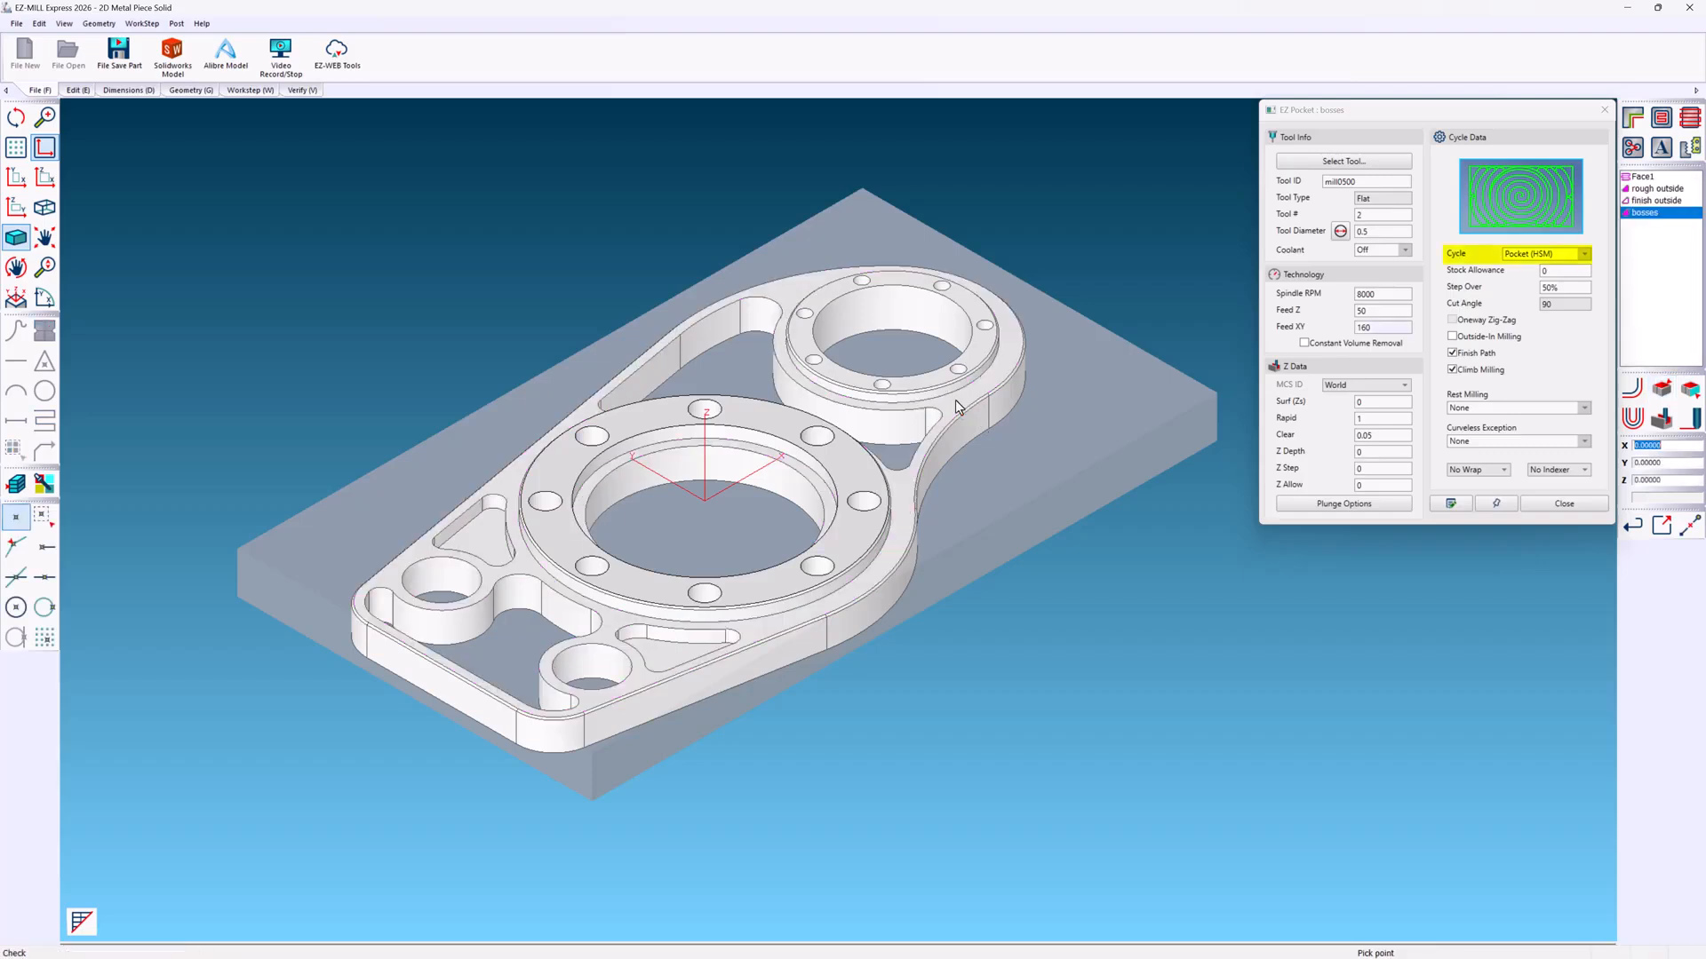
left_click(1635, 391)
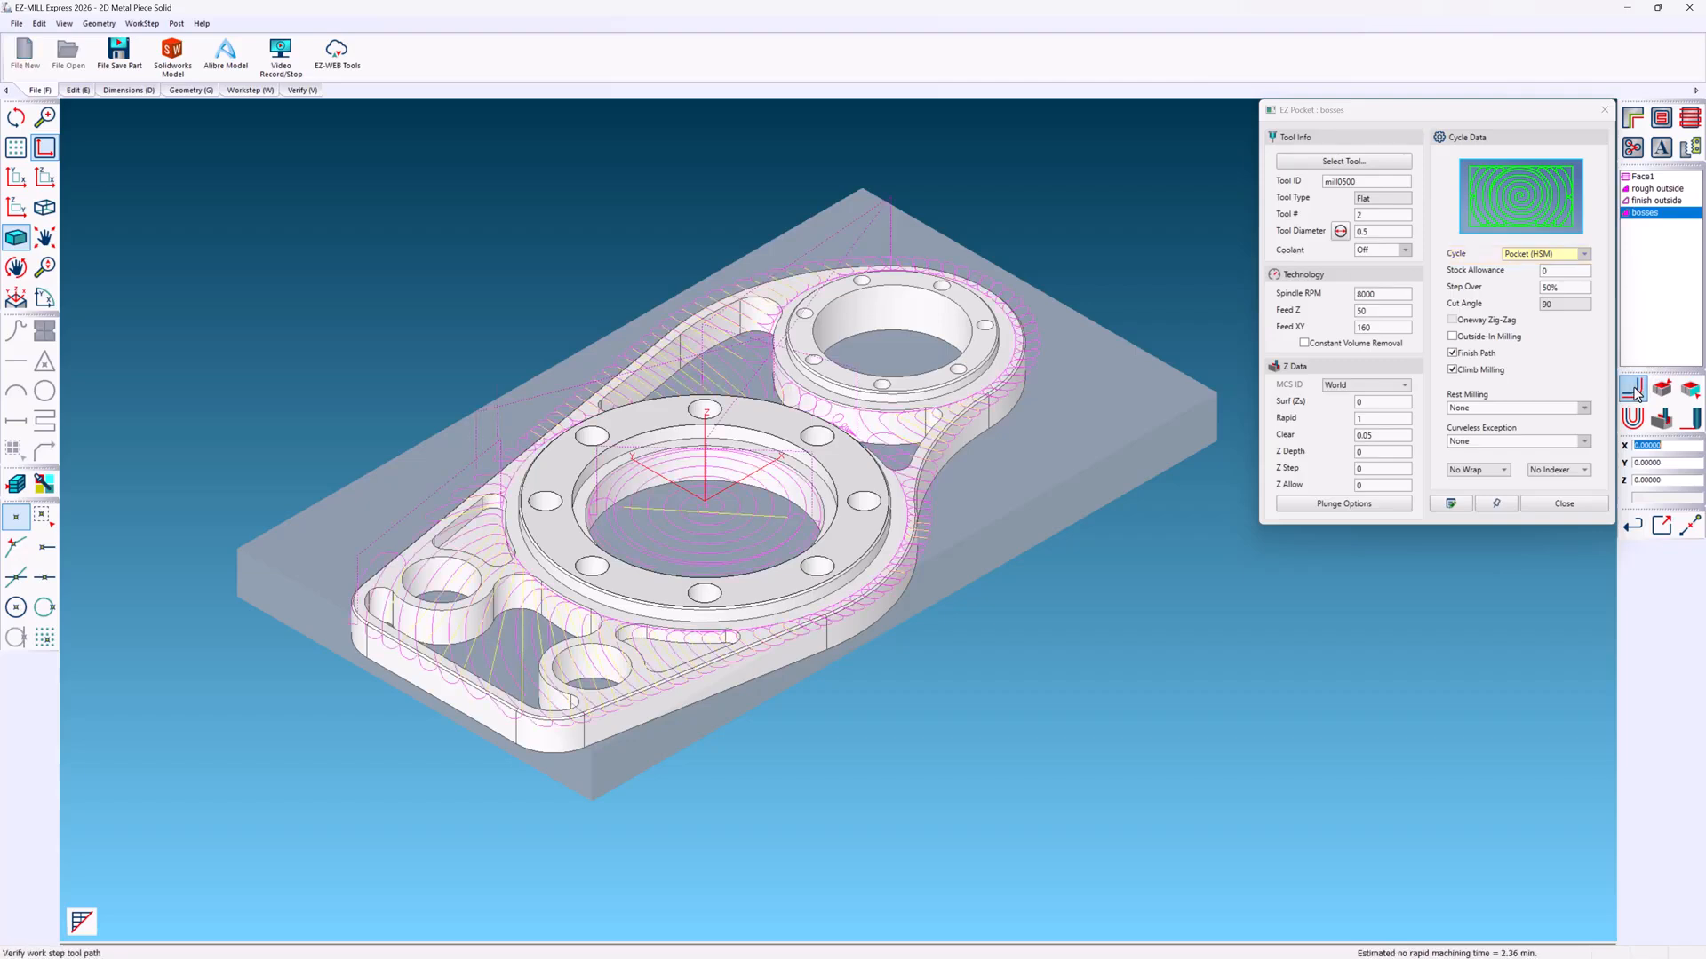
left_click(1666, 420)
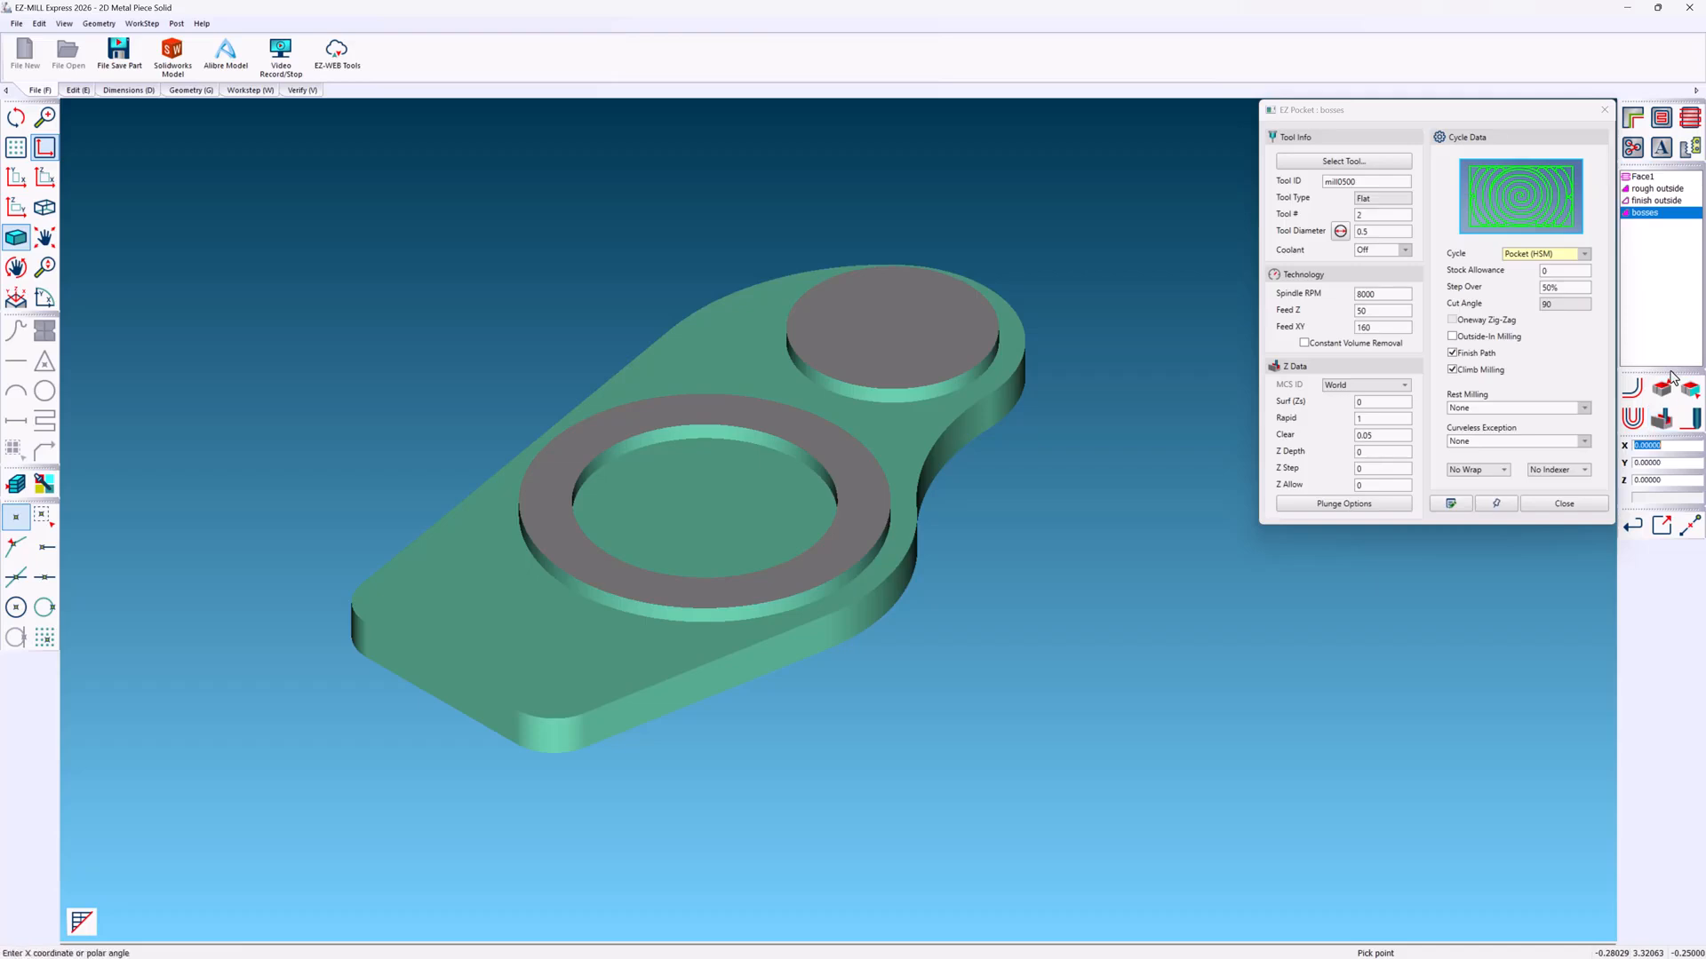
- Create a face workstep with the suggested name Face2 on the top surface of the smaller ring boss
left_click(1690, 118)
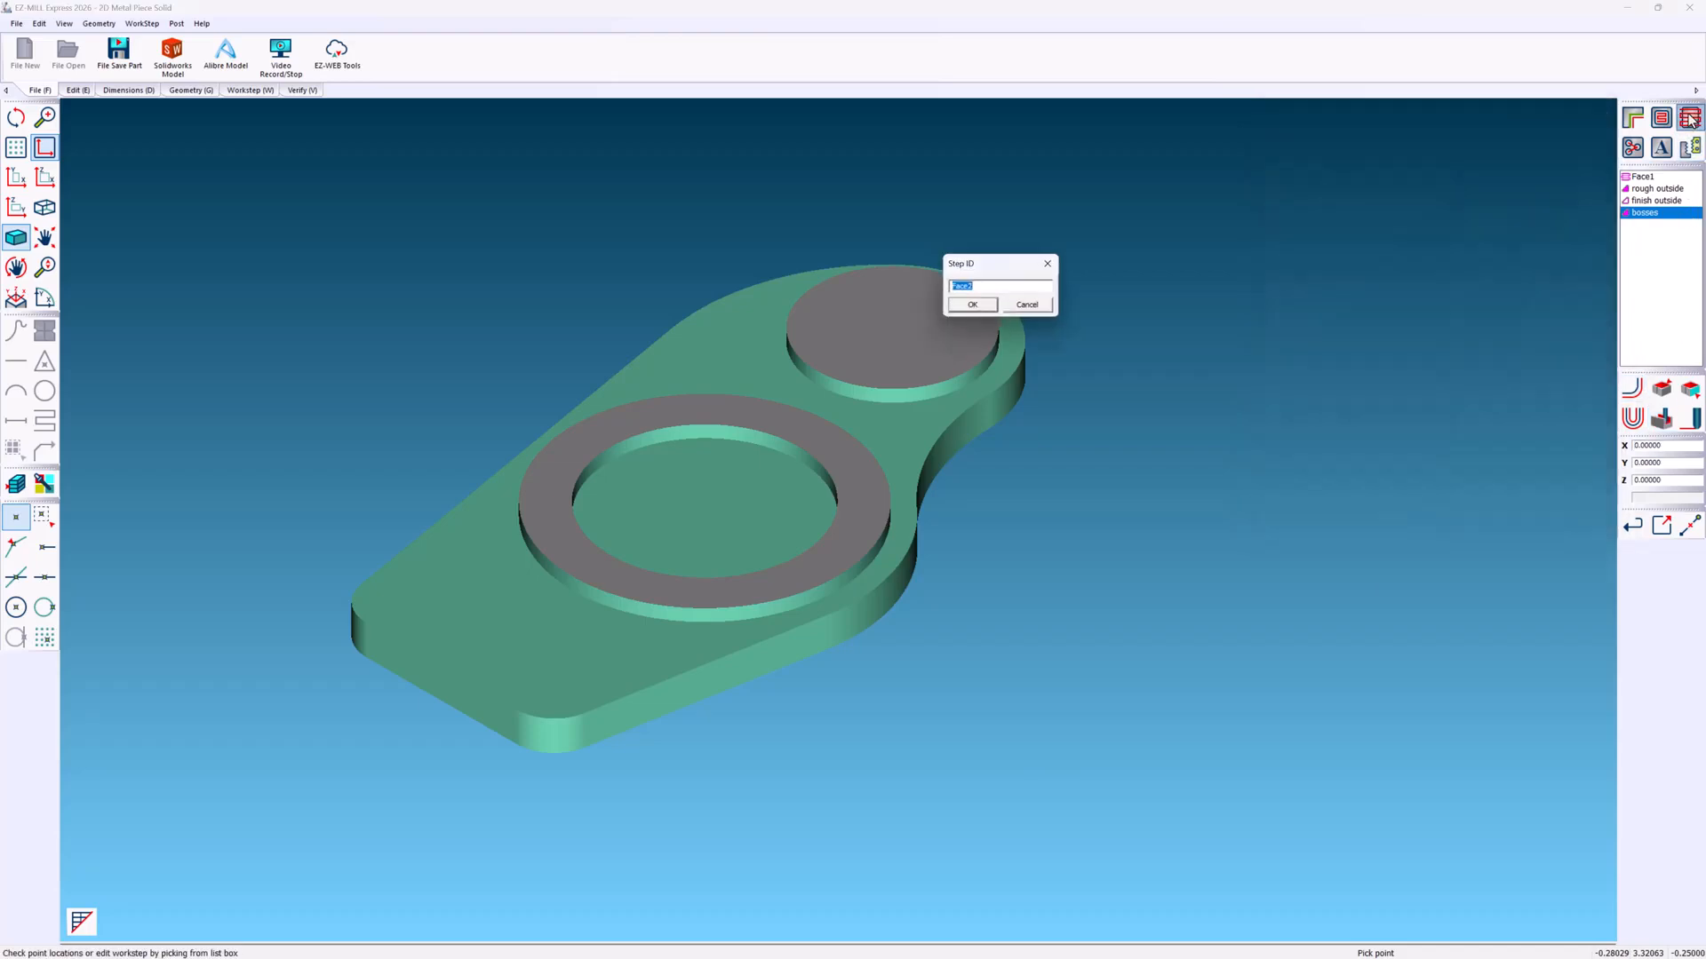
left_click(979, 285)
left_click(983, 306)
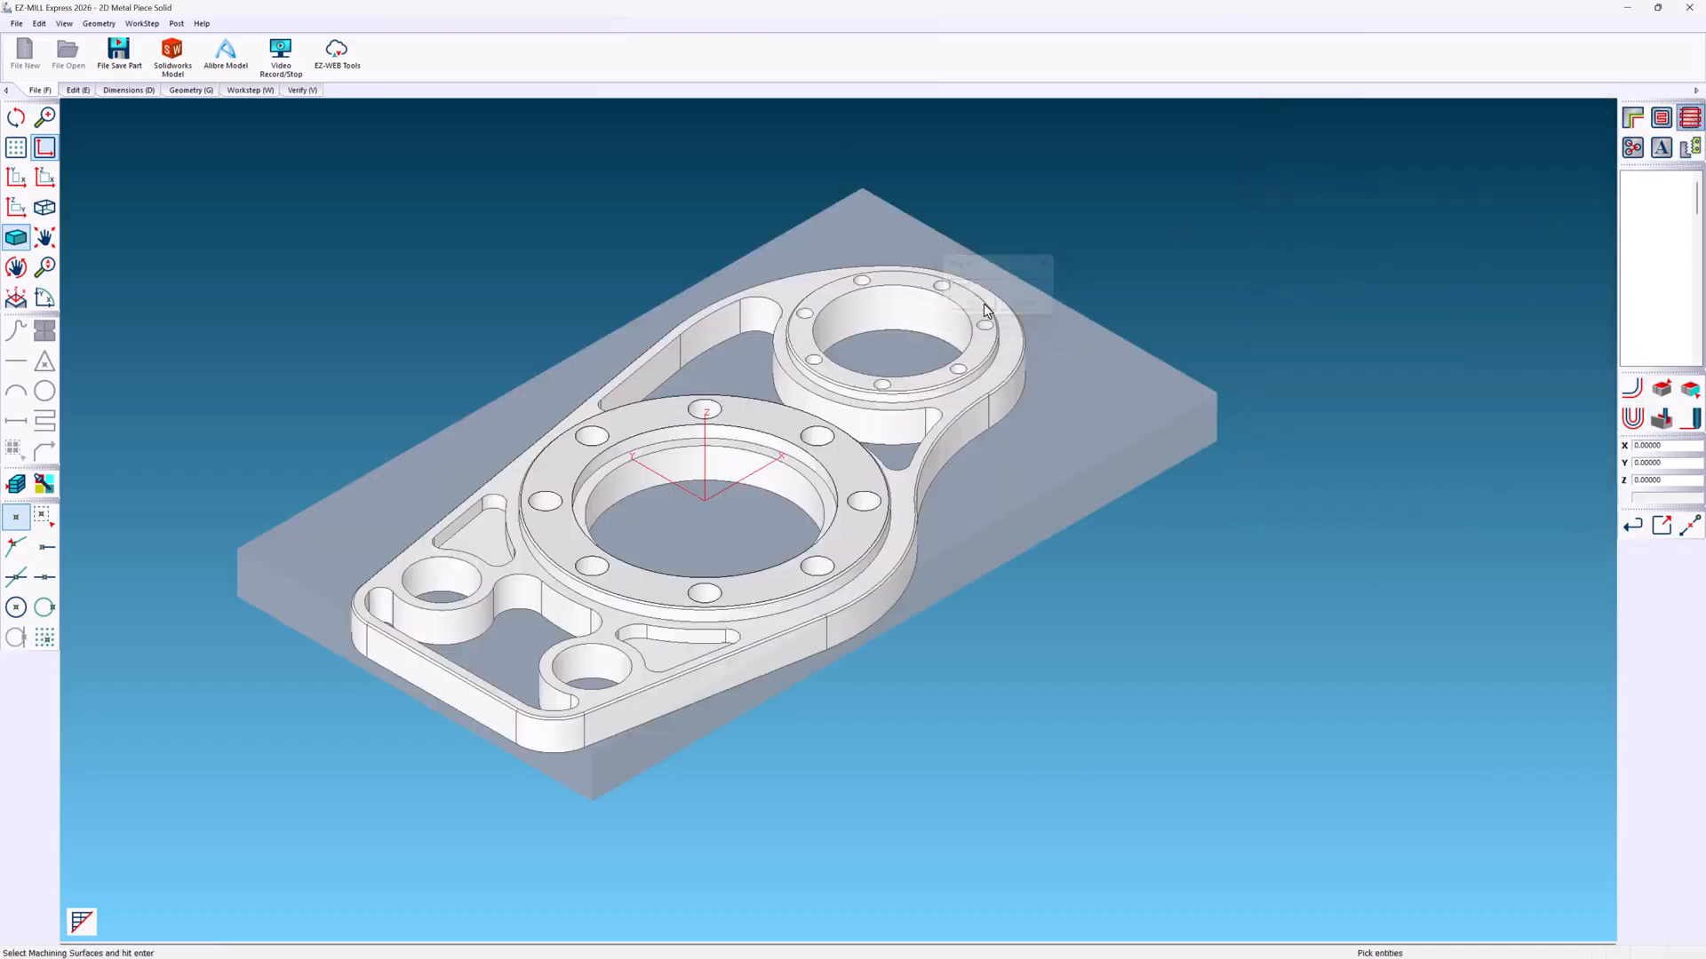
left_click(993, 321)
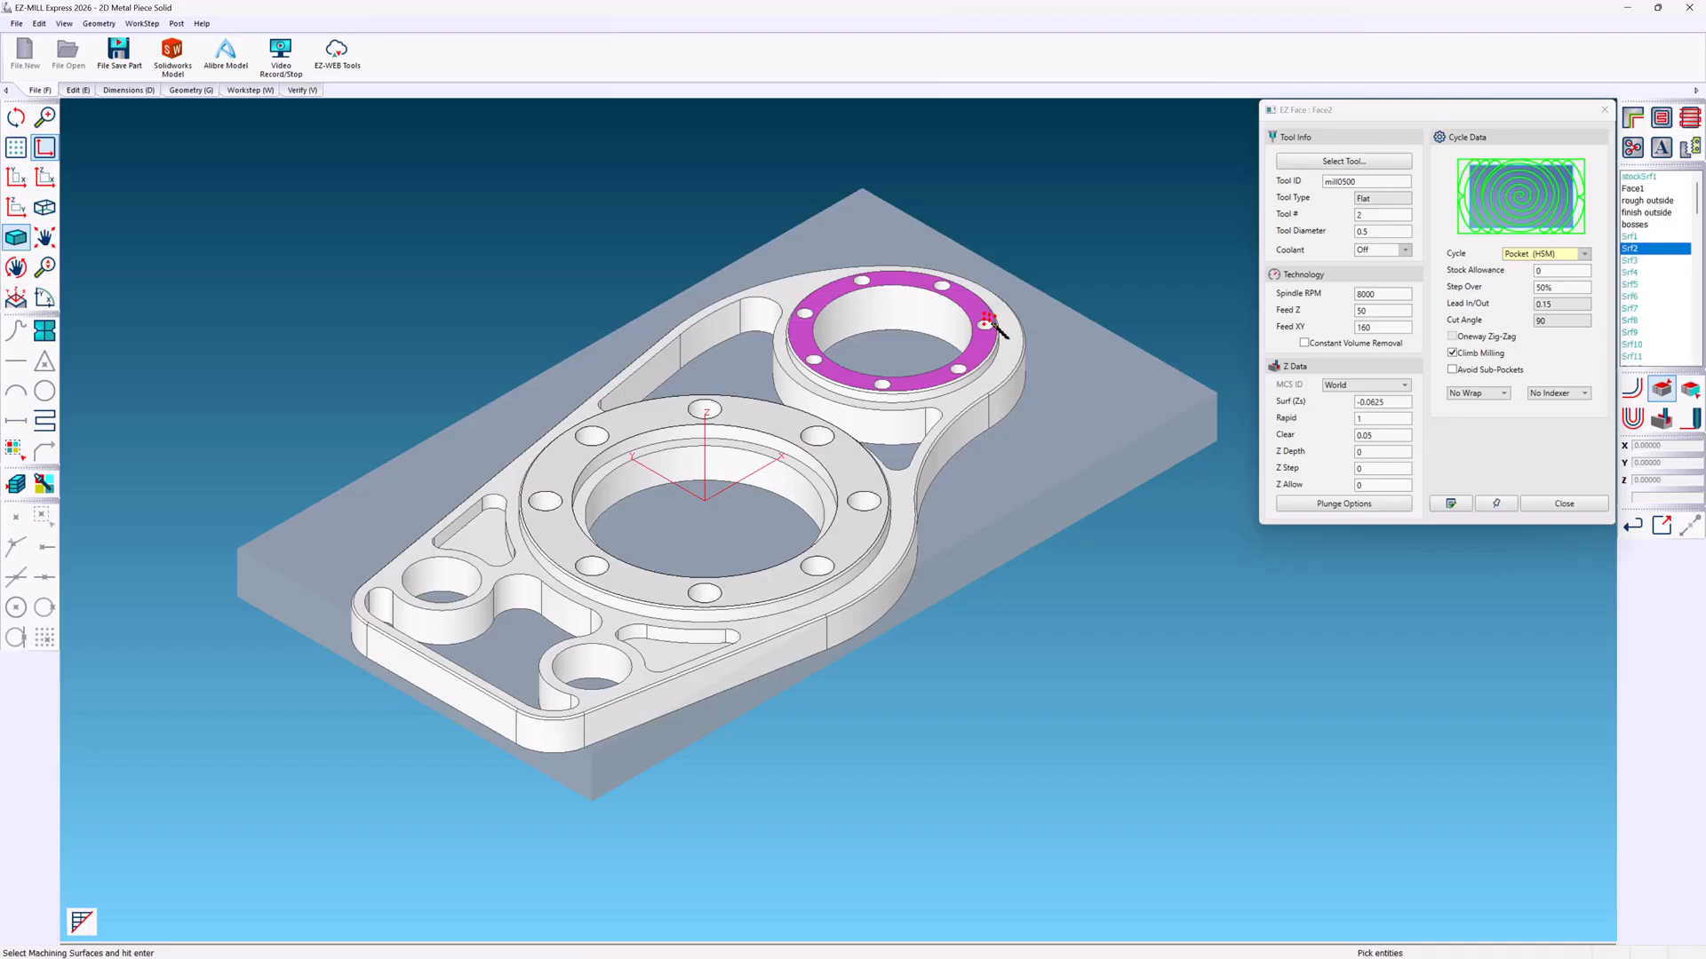
key("Return")
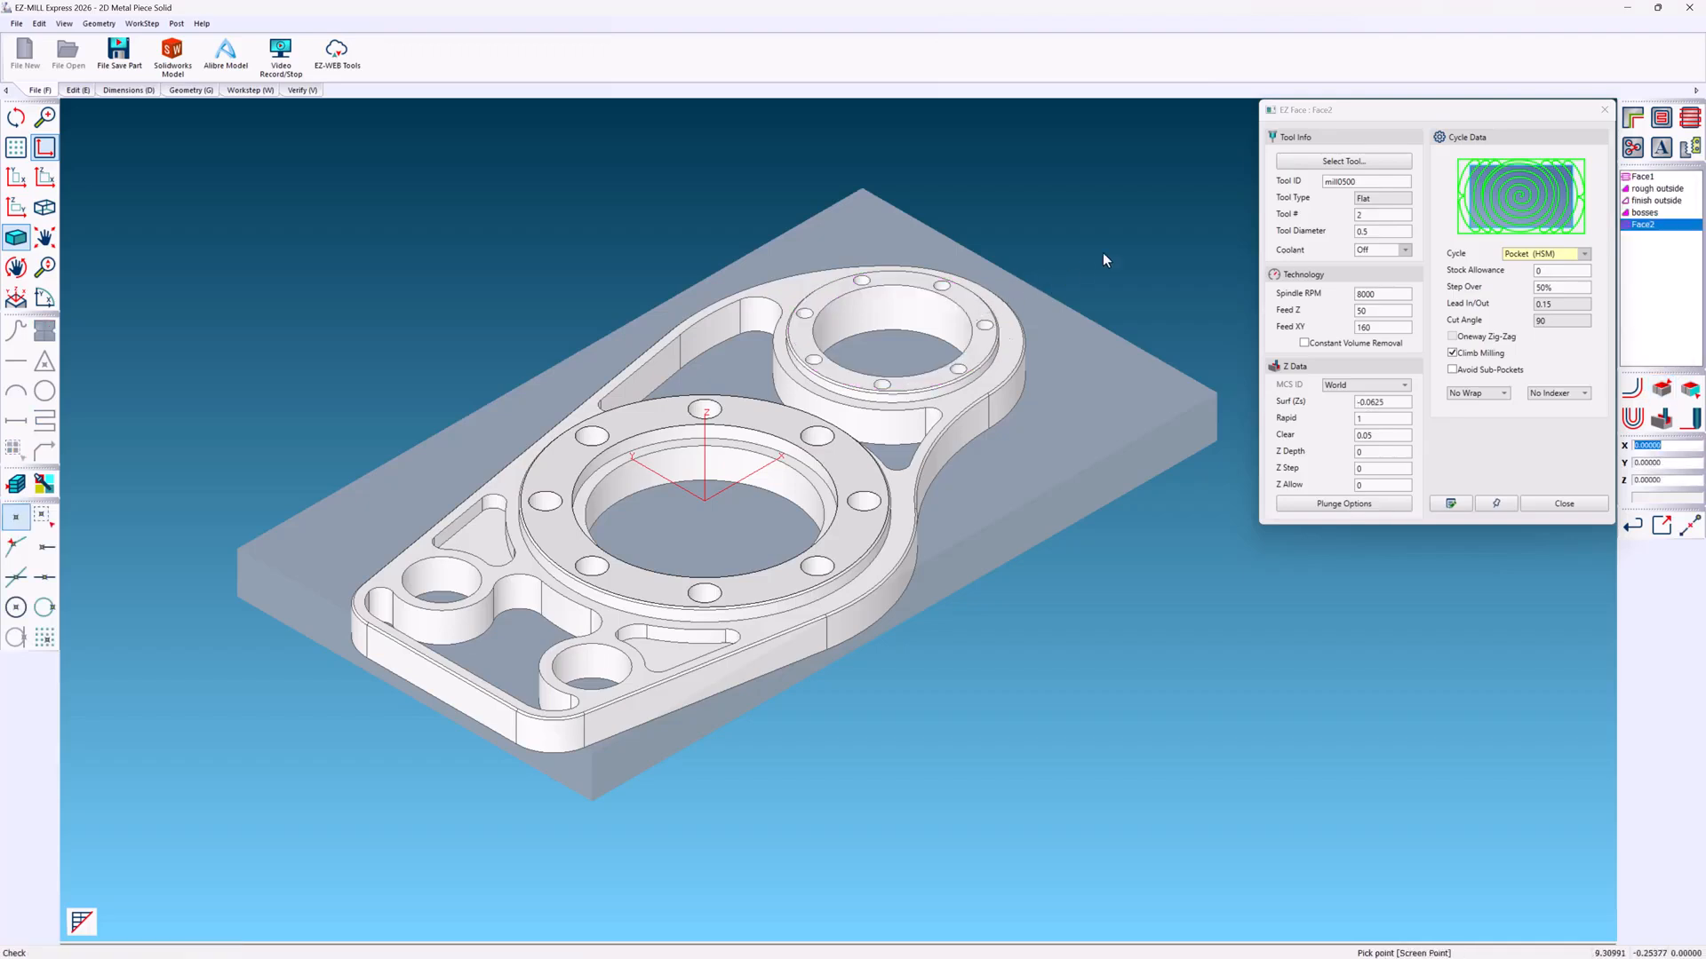
- Load the 2.5 inch mill2000 tool from the library as Face2's tool
left_click(1308, 166)
left_click(1495, 213)
left_click(1315, 338)
left_click(1427, 422)
left_click(1360, 491)
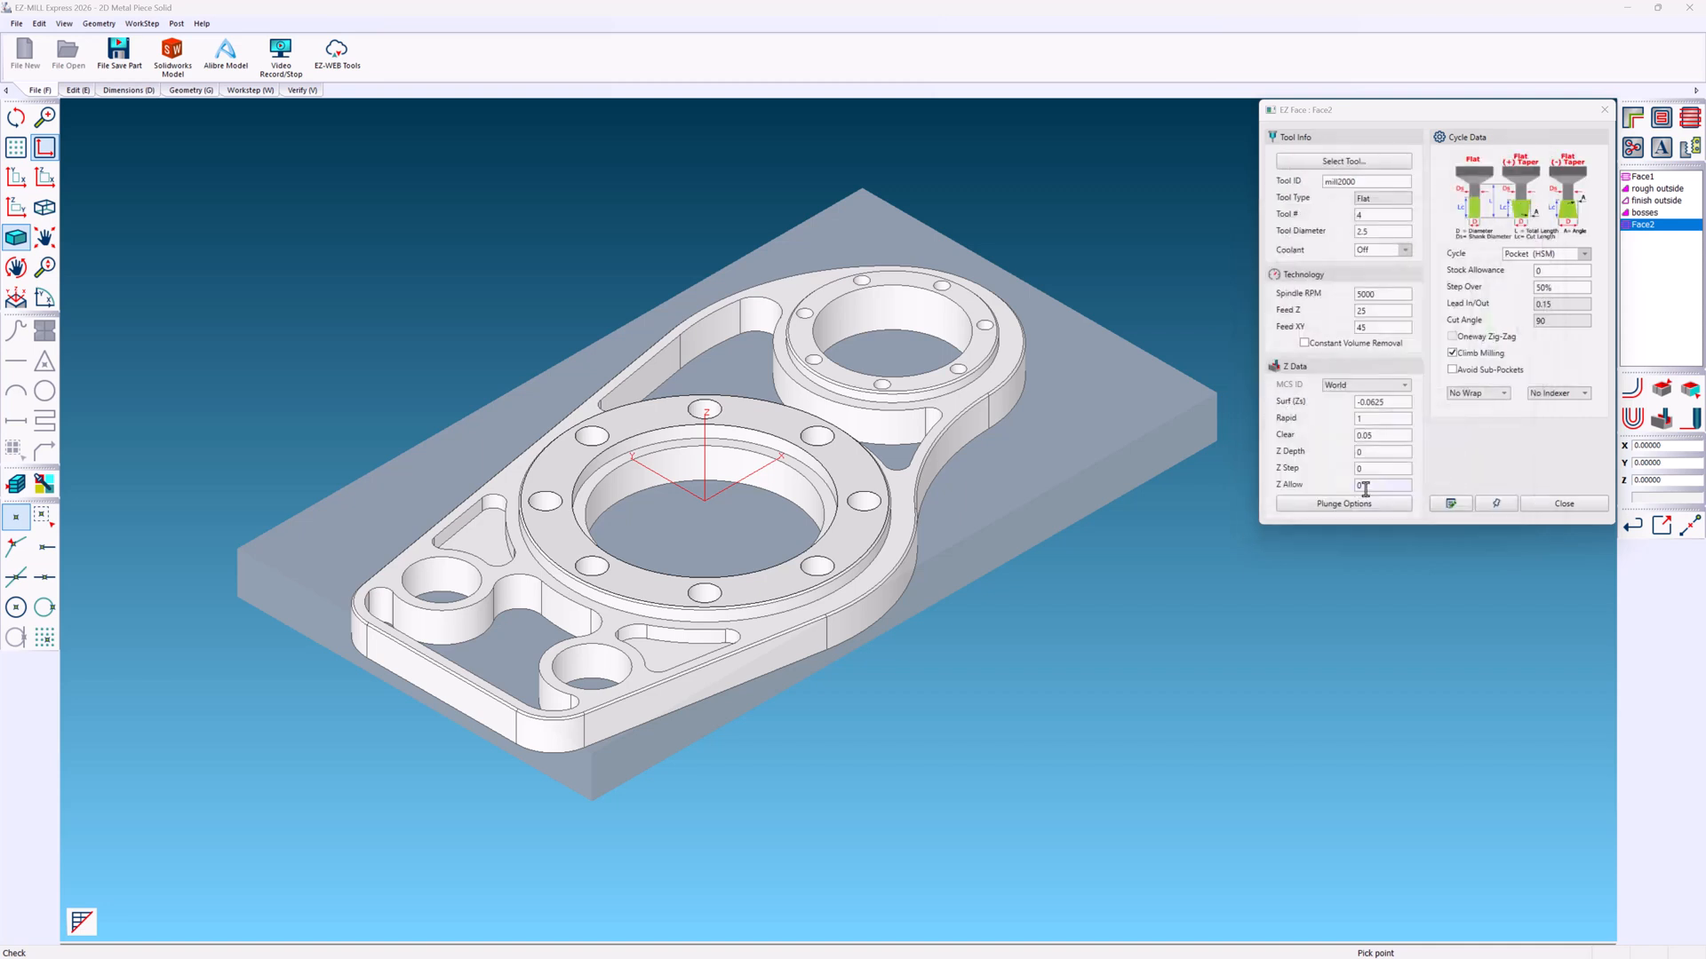
- Set Face2's cycle to Contr (Centerline) with a cut angle of 0, checking the tool path and 3D simulation
left_click(1632, 395)
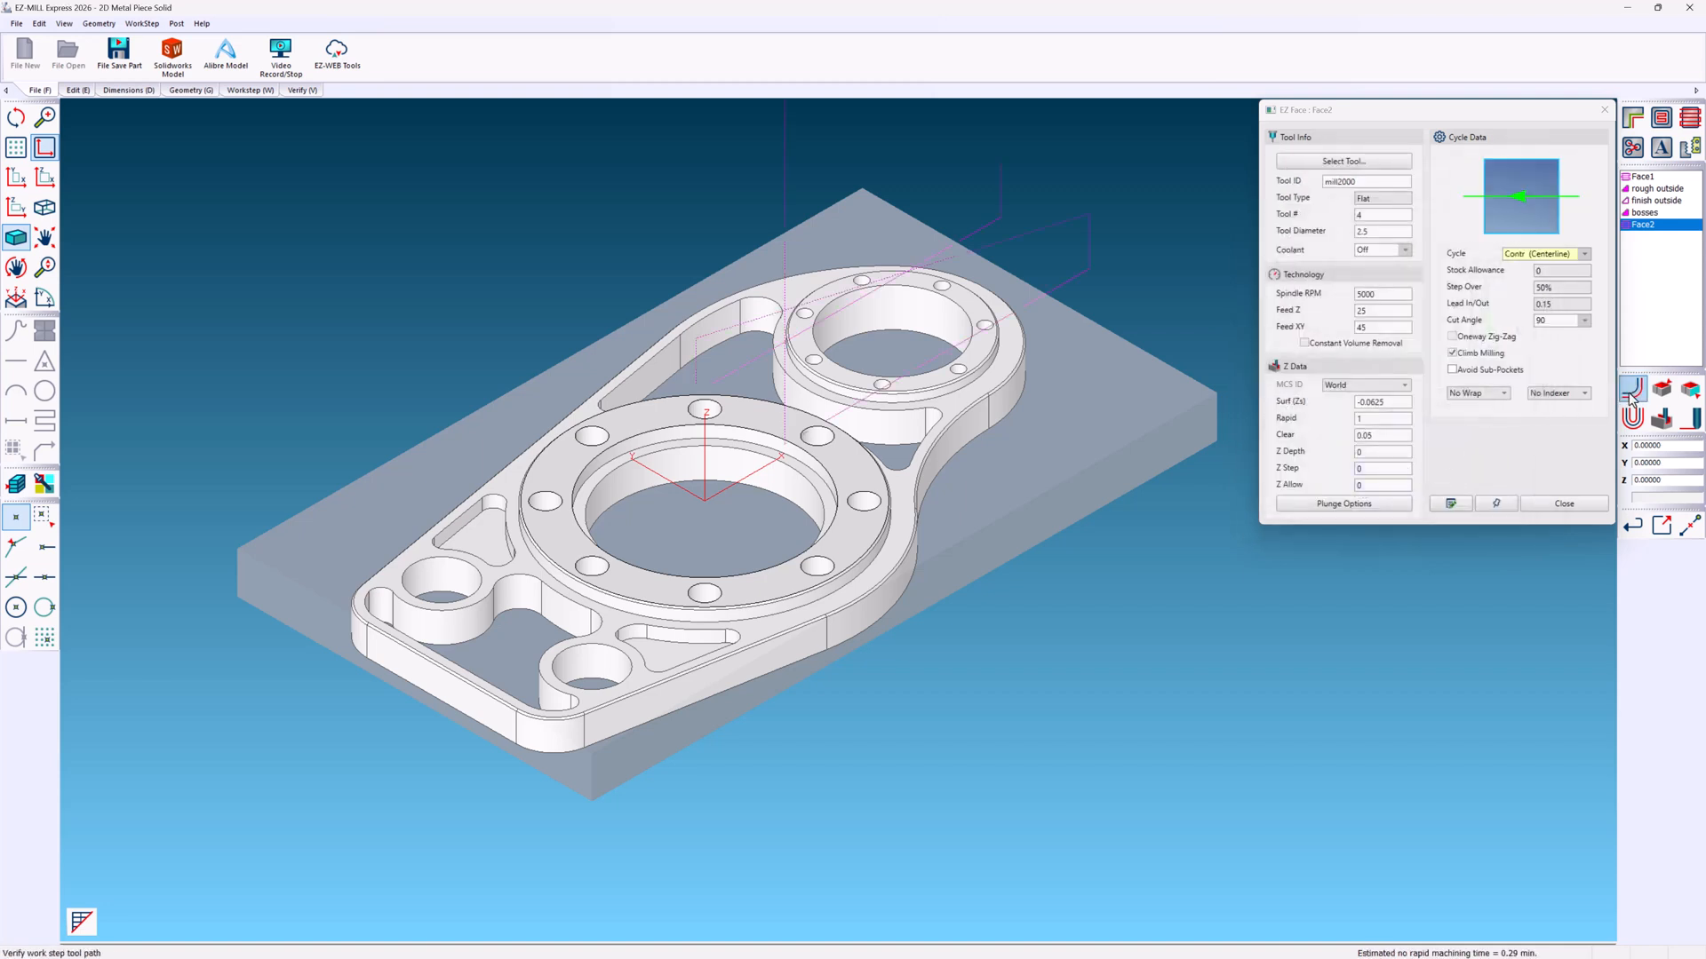
left_click(1667, 421)
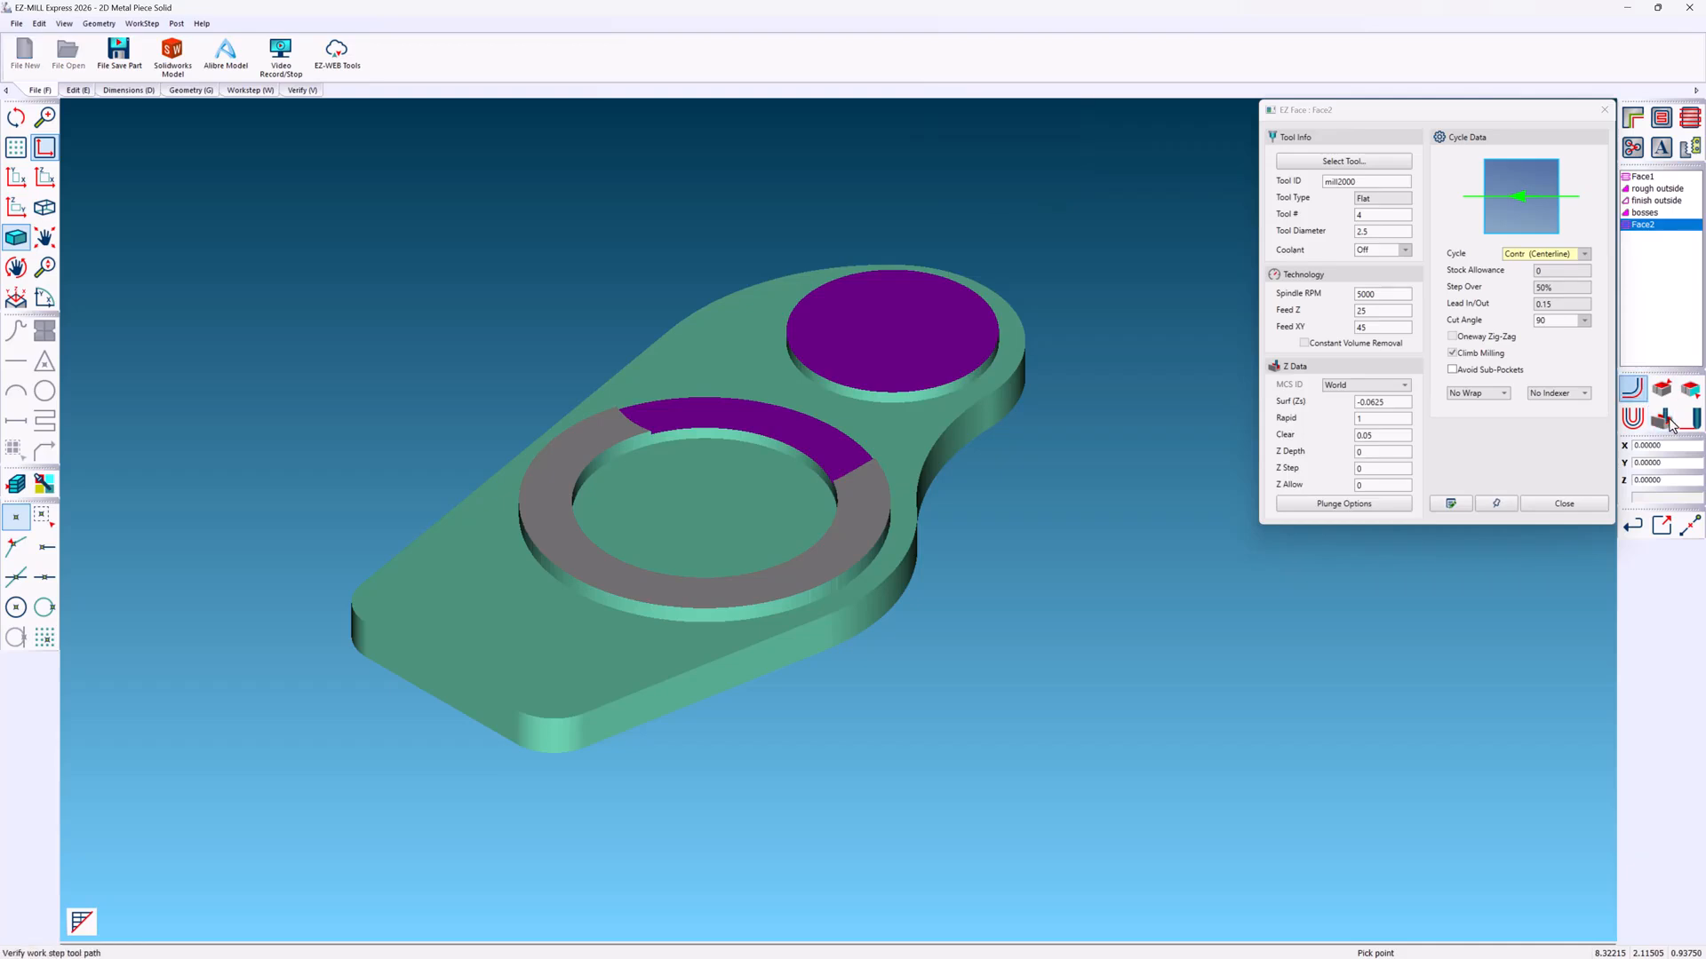
left_click(1584, 320)
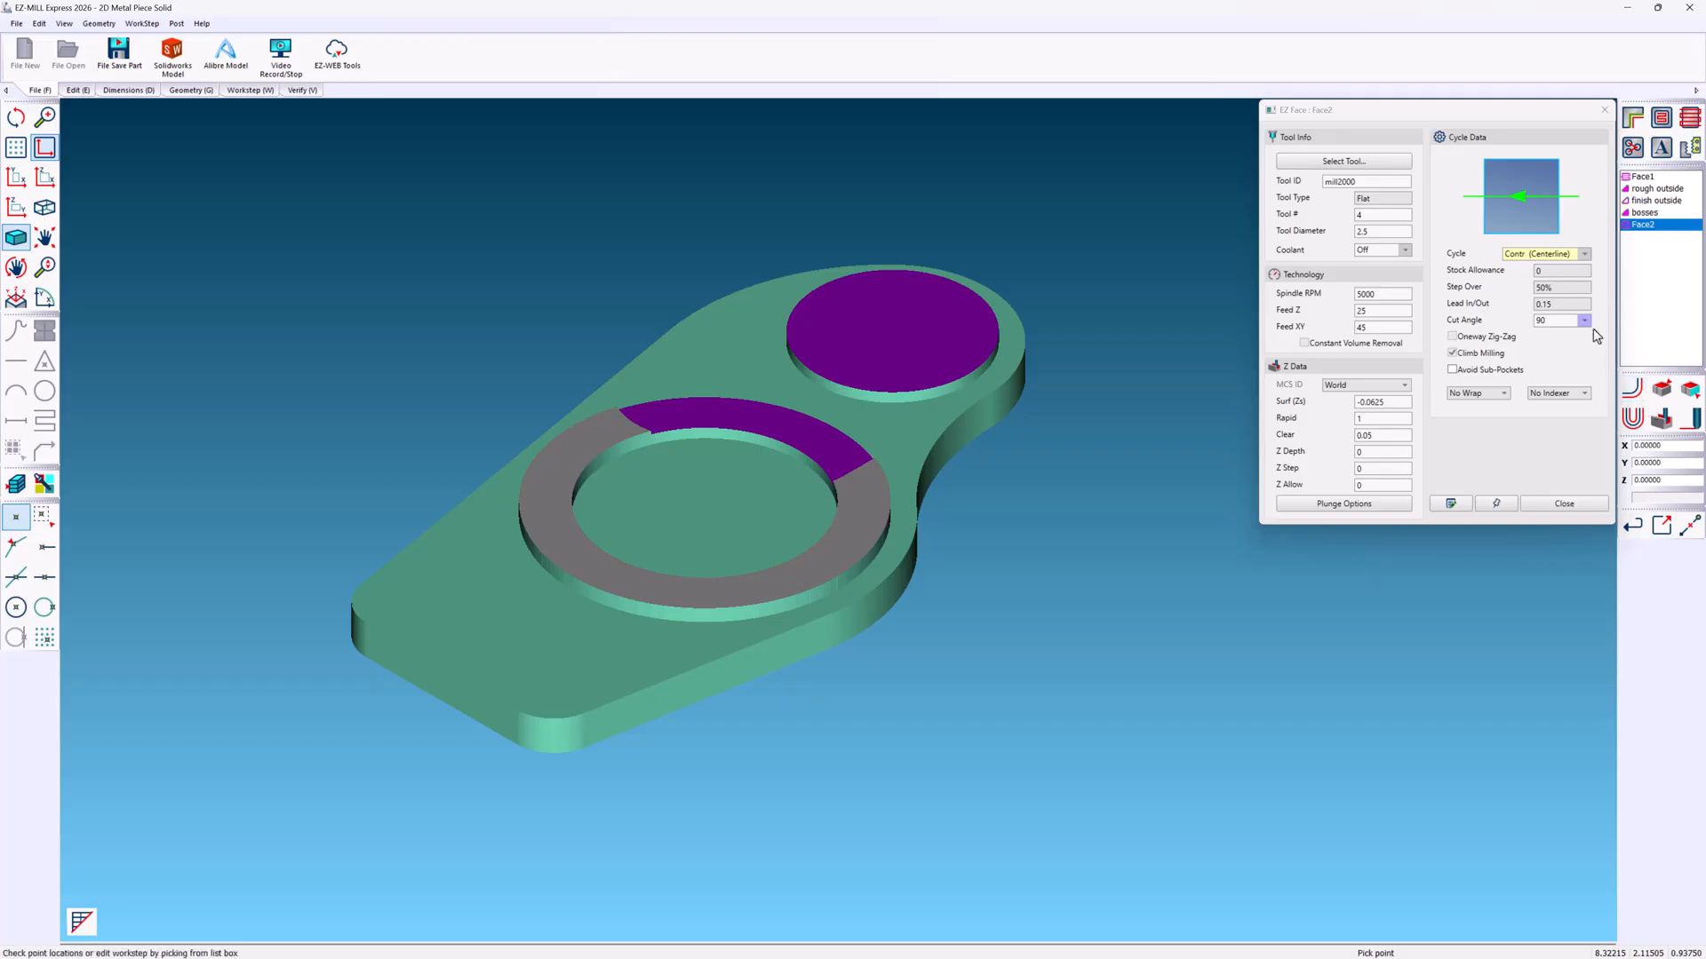
left_click(1581, 345)
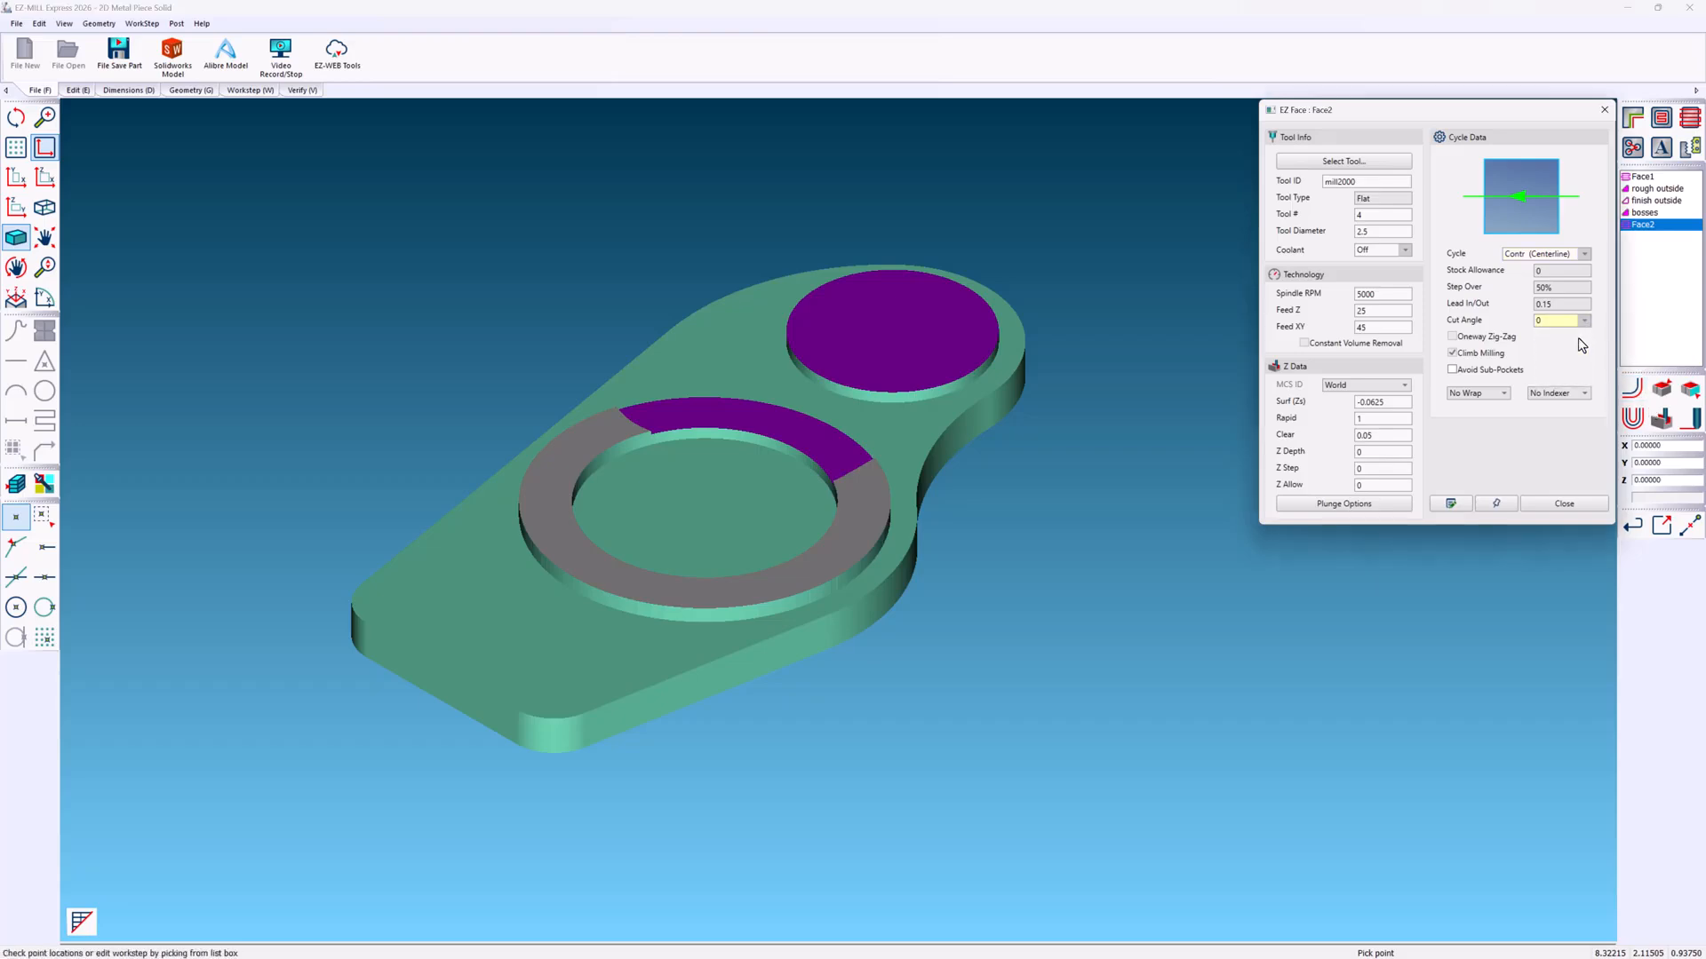
left_click(1633, 389)
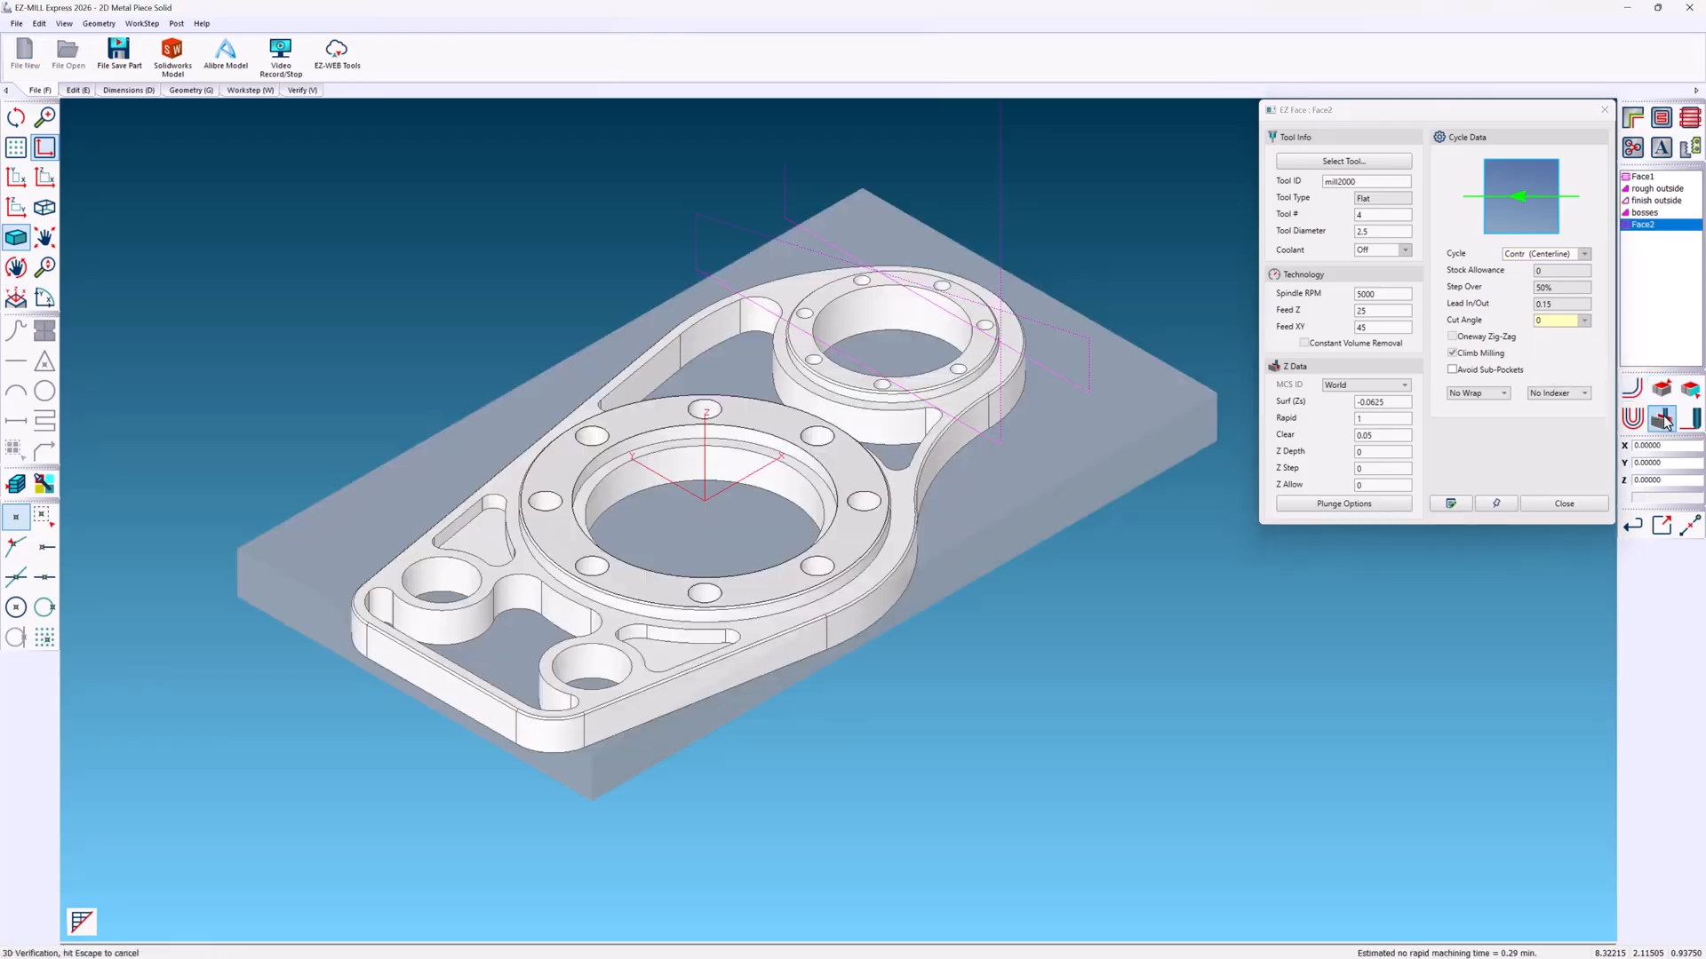
left_click(1662, 418)
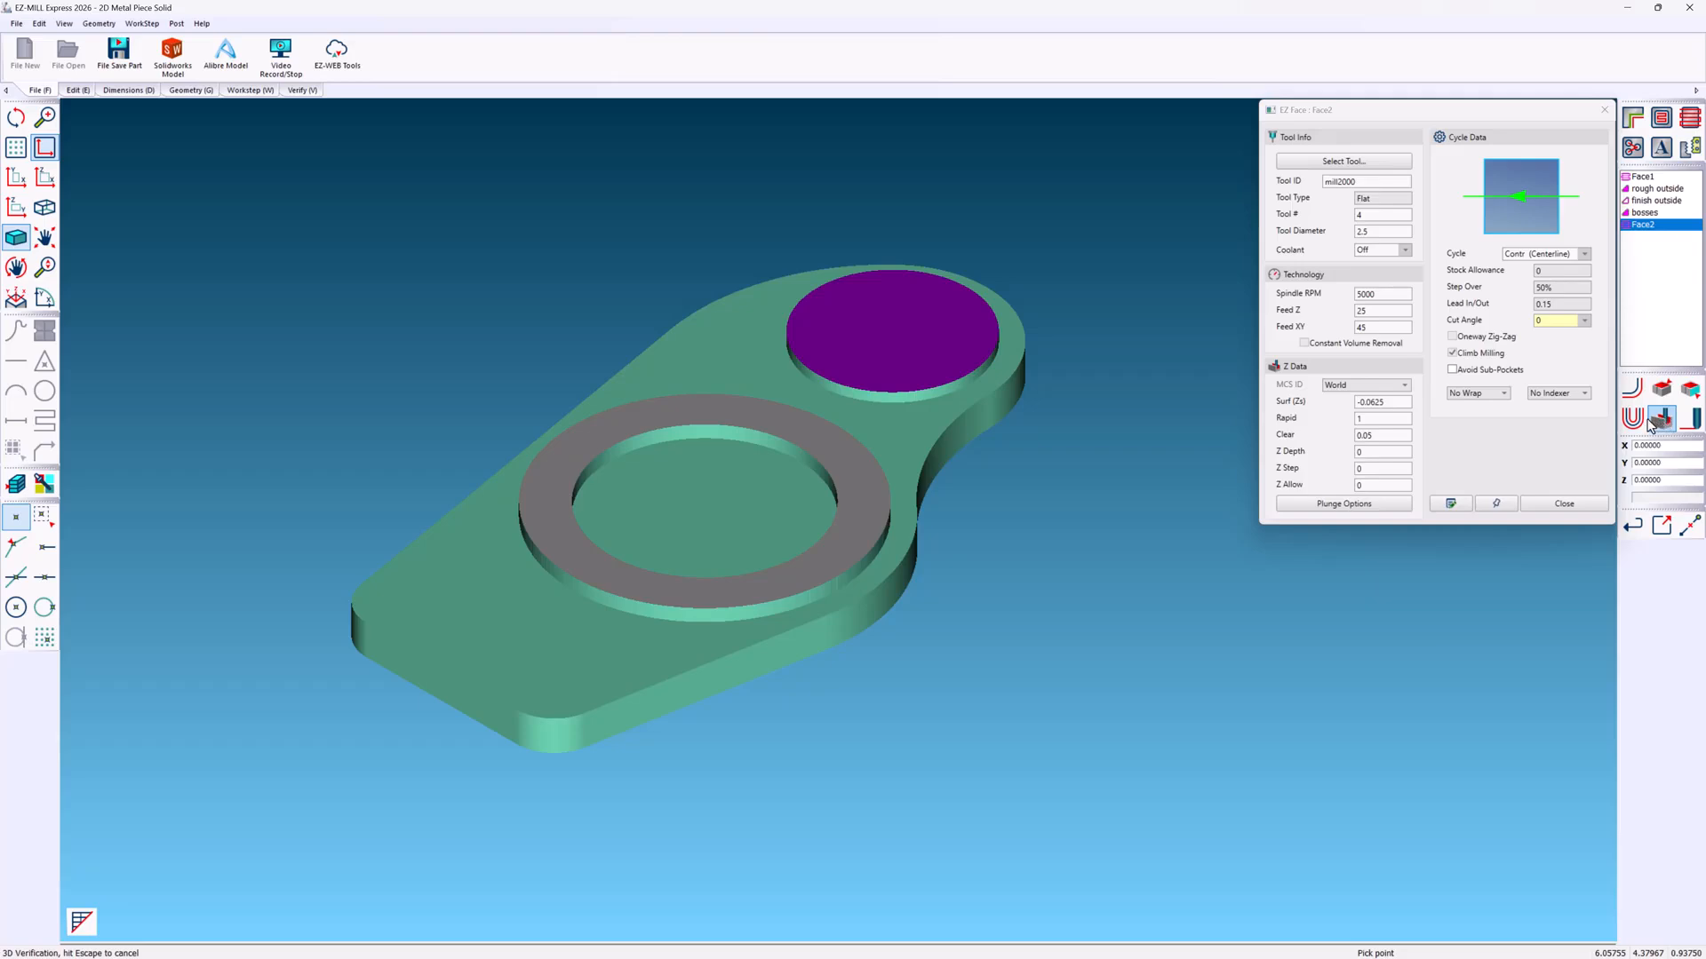
key("Escape")
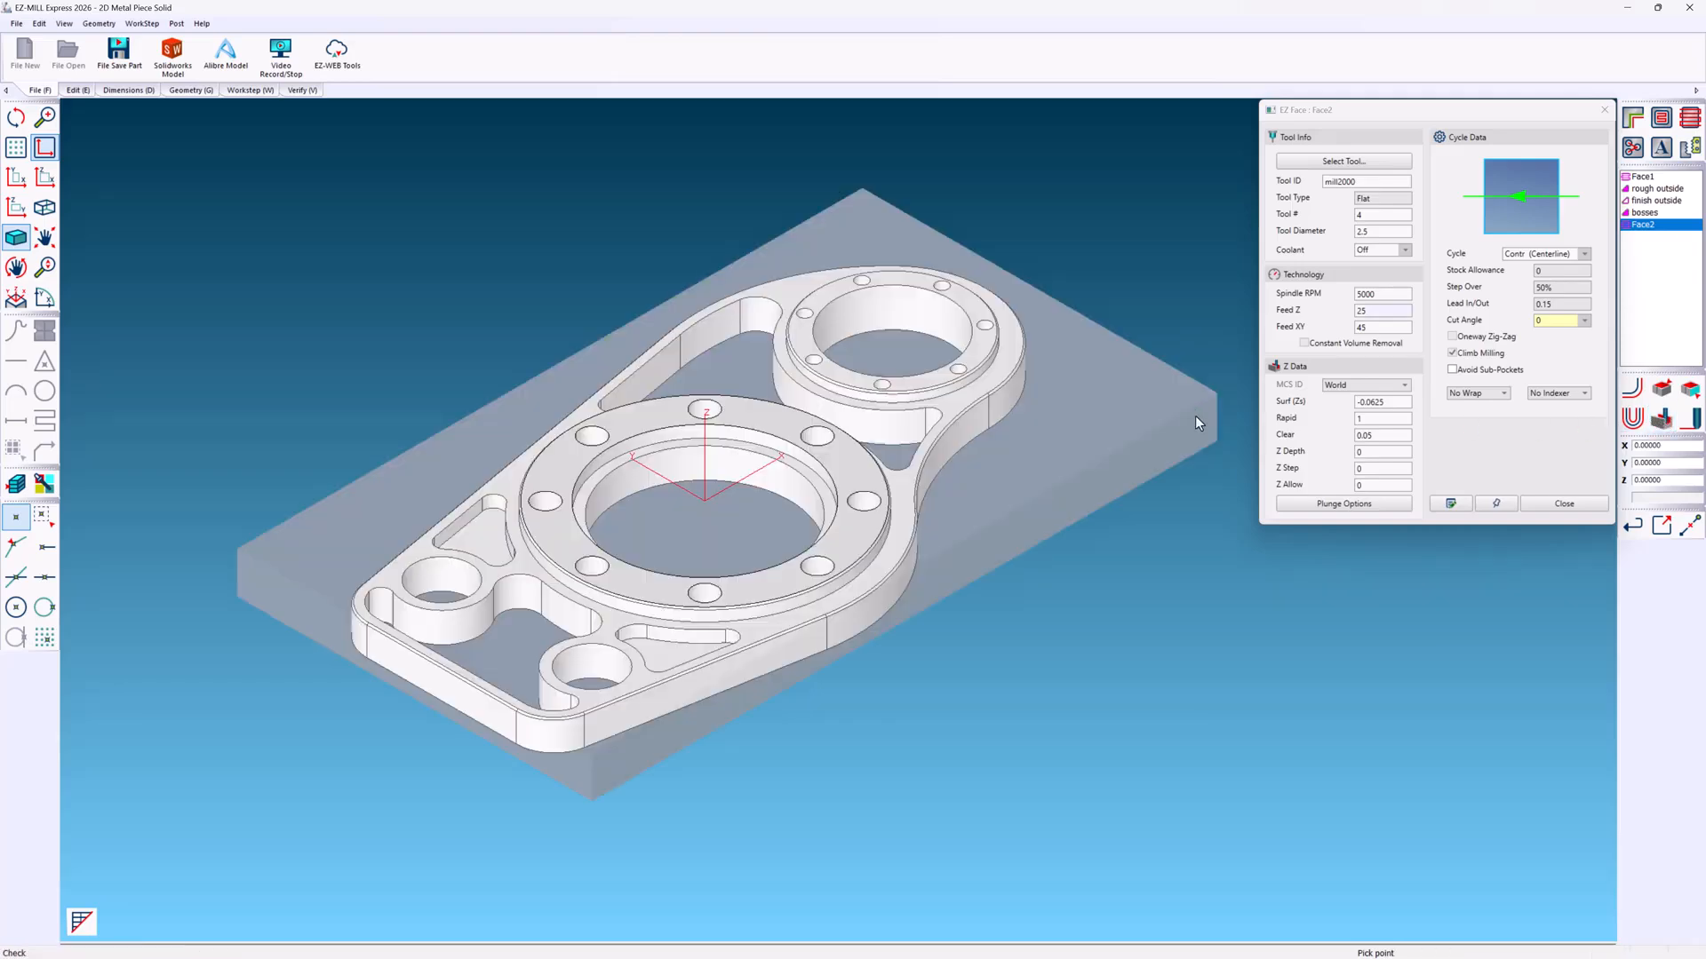
- Create a pocket workstep named through on the walls of the two ring bores, the two large open pockets and the two small round bores
left_click(1661, 117)
type("throu")
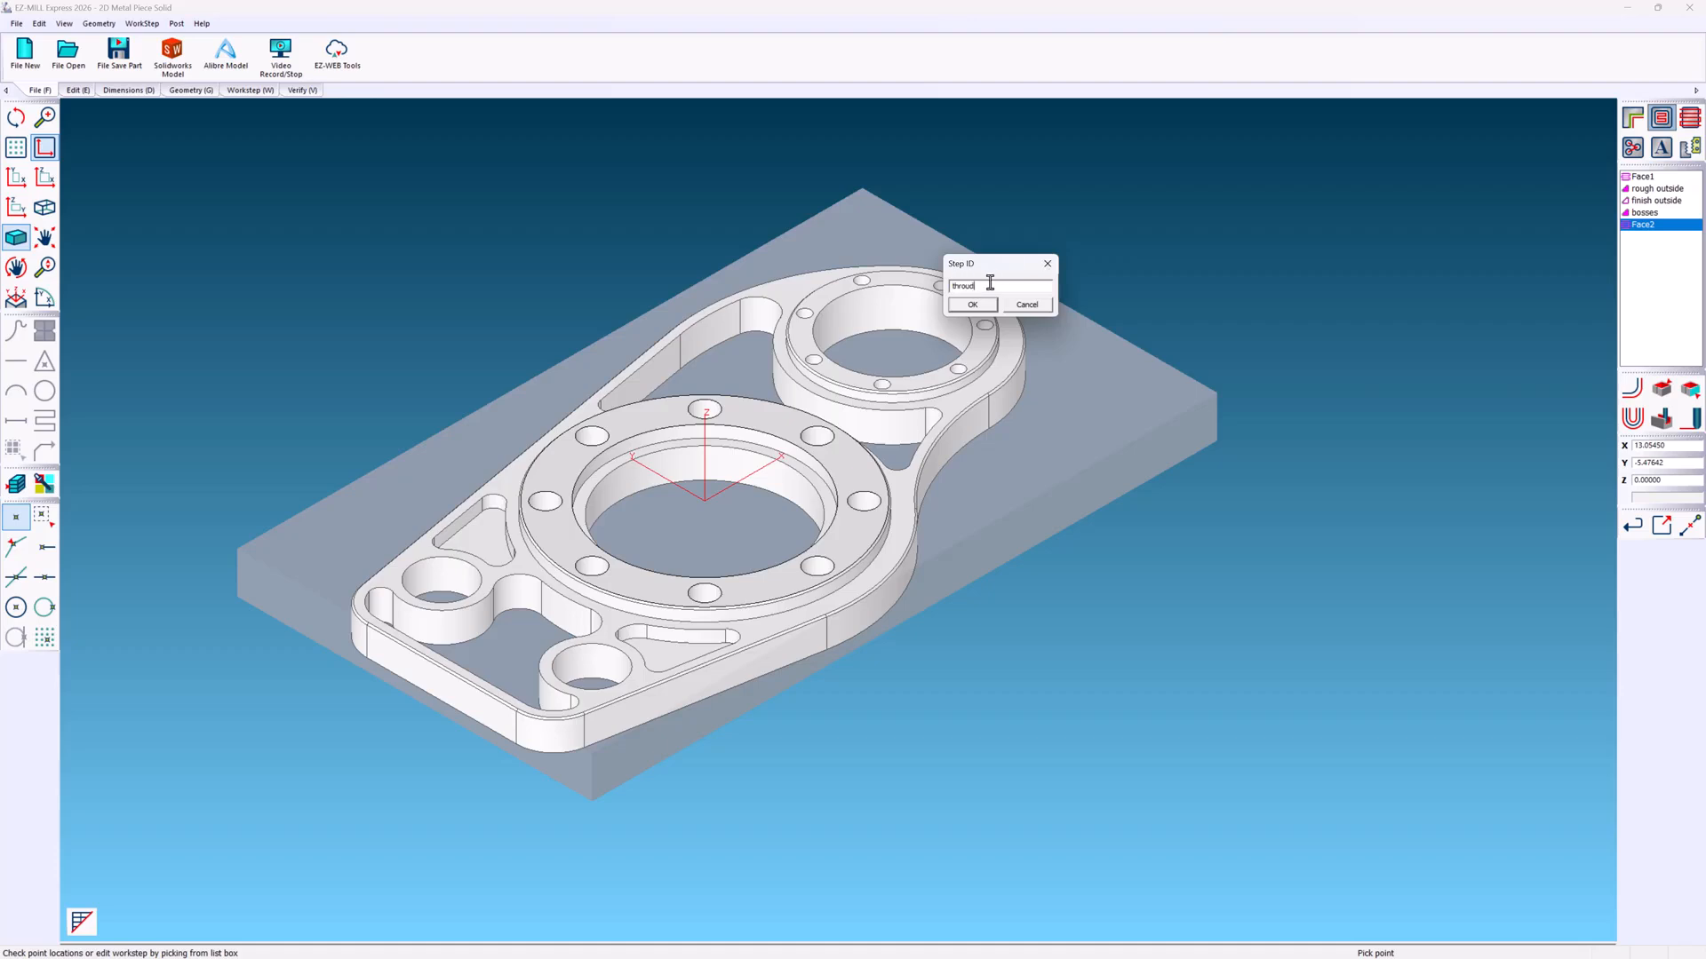
type("gh")
left_click(974, 306)
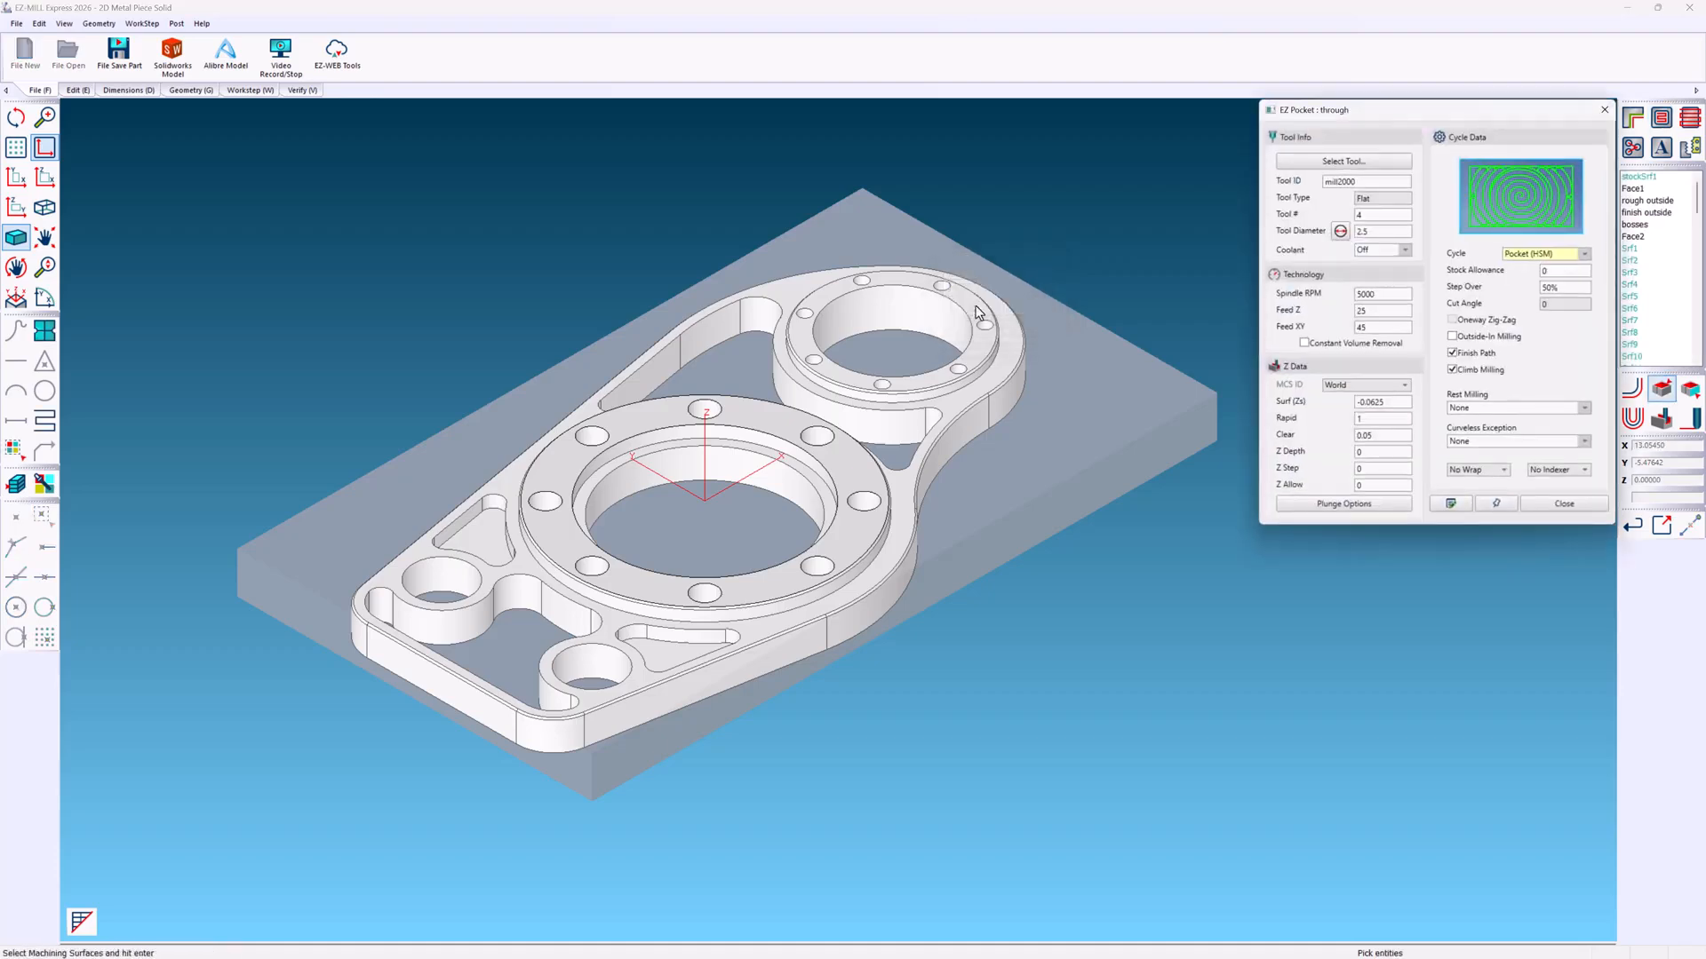
left_click(952, 318)
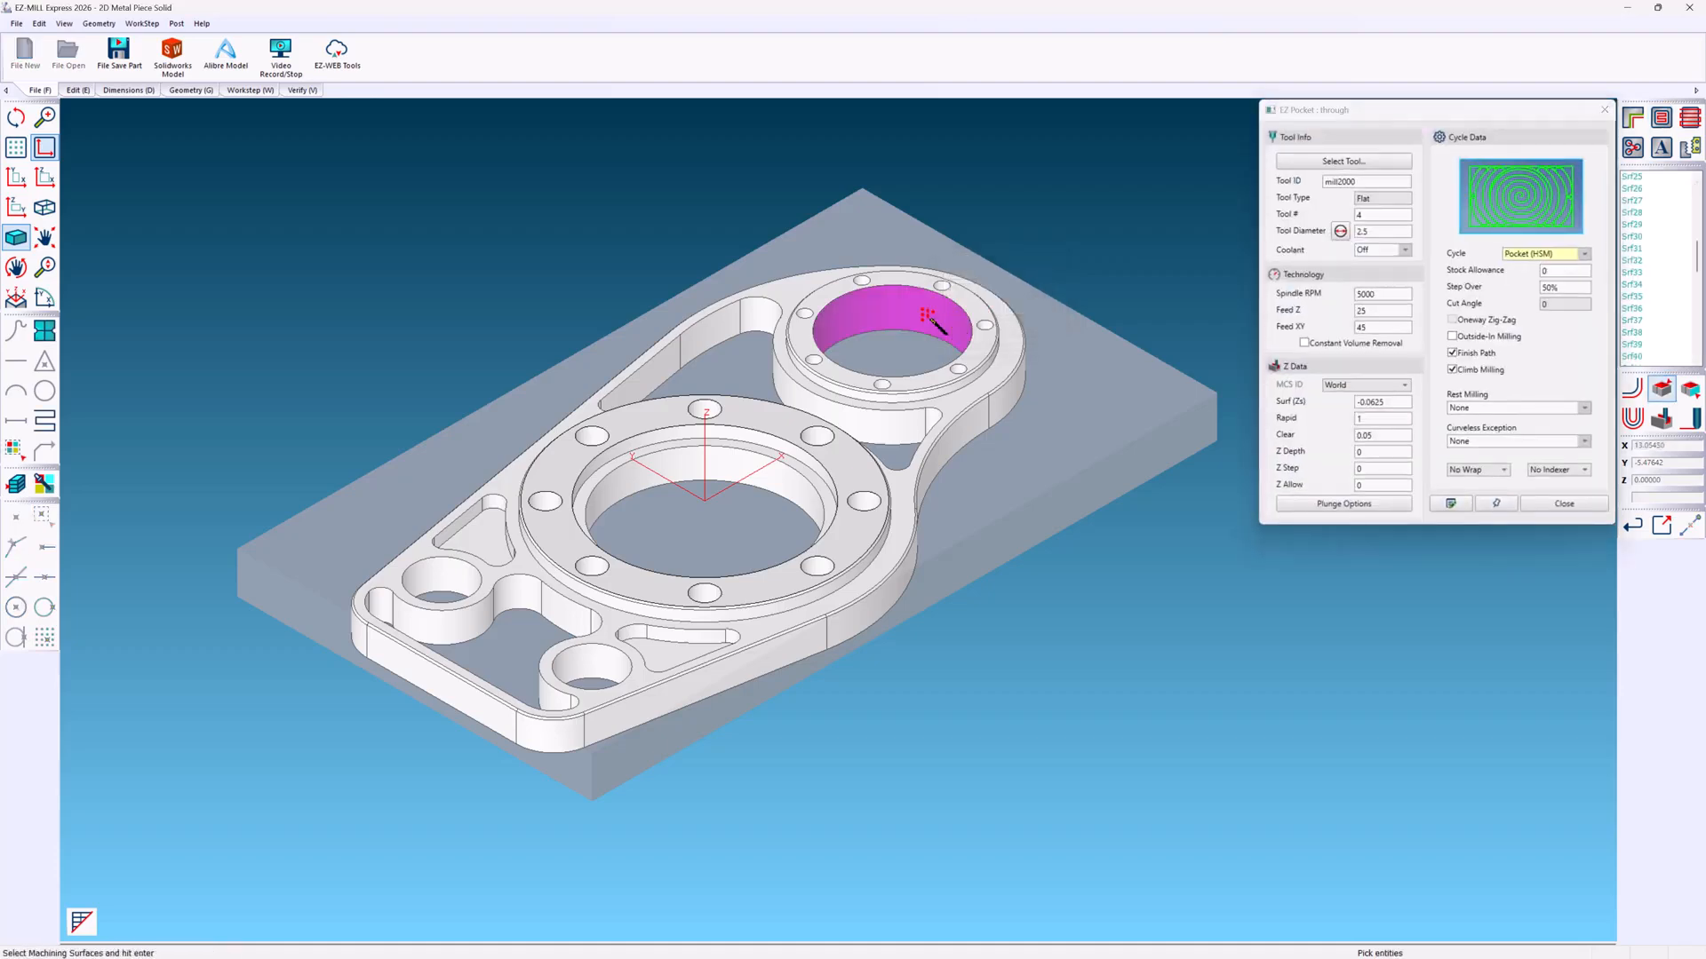
left_click(766, 327)
left_click(586, 549)
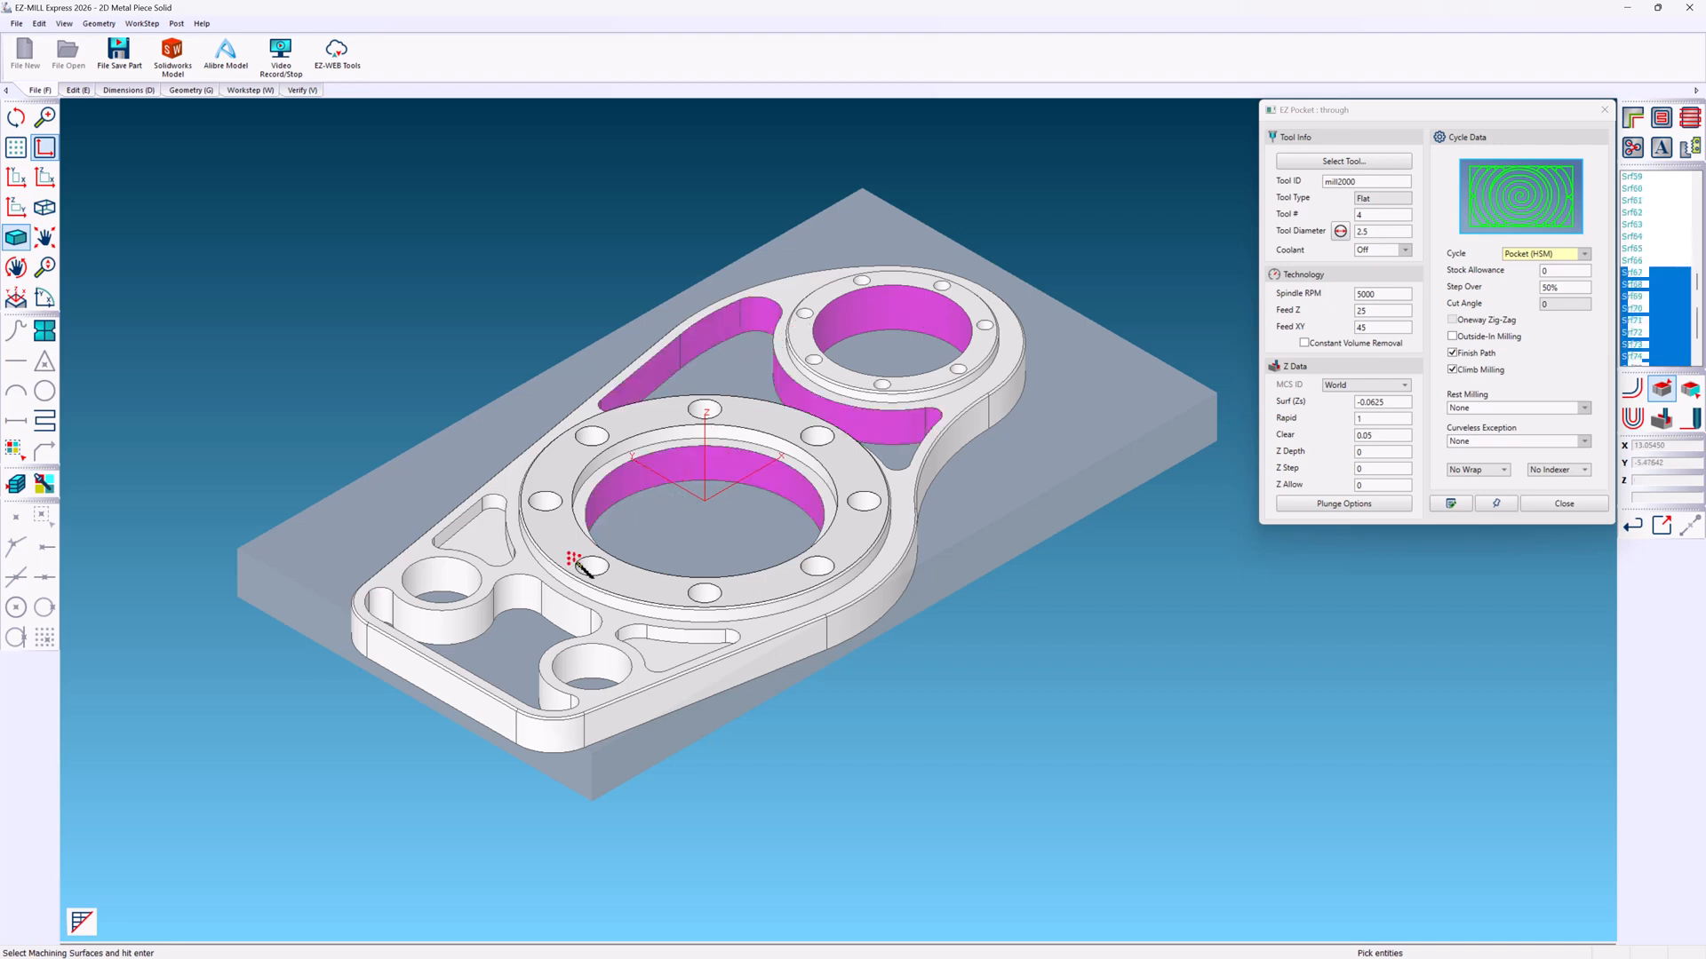
left_click(519, 597)
left_click(479, 592)
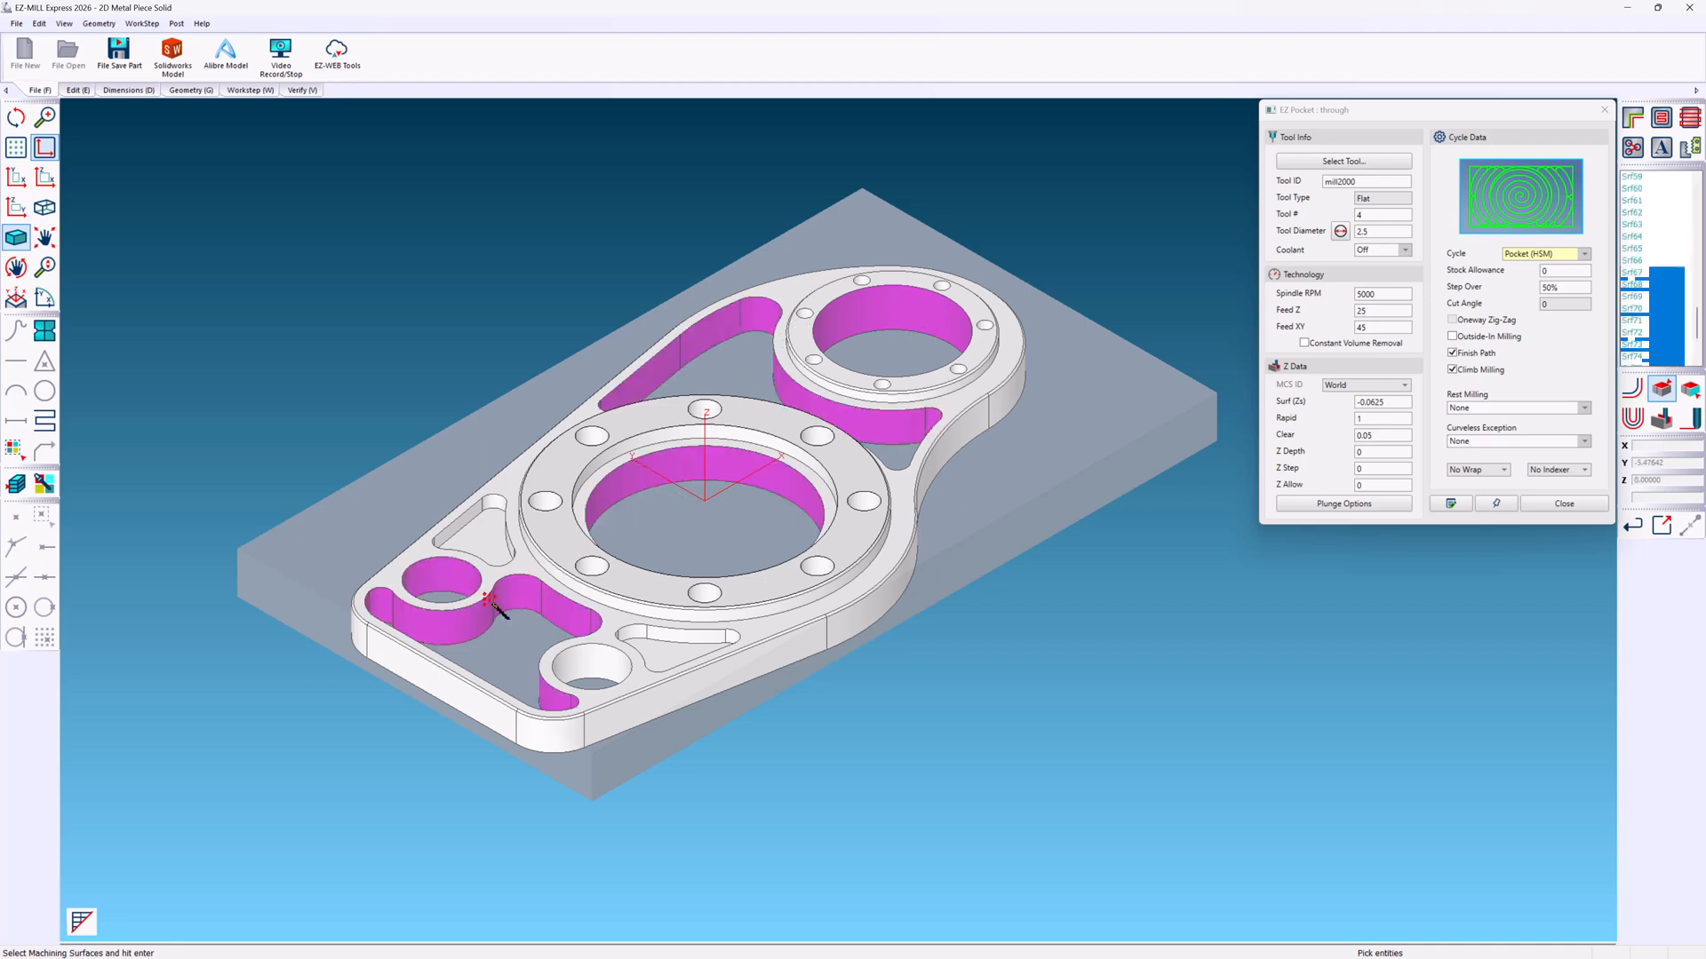
left_click(612, 665)
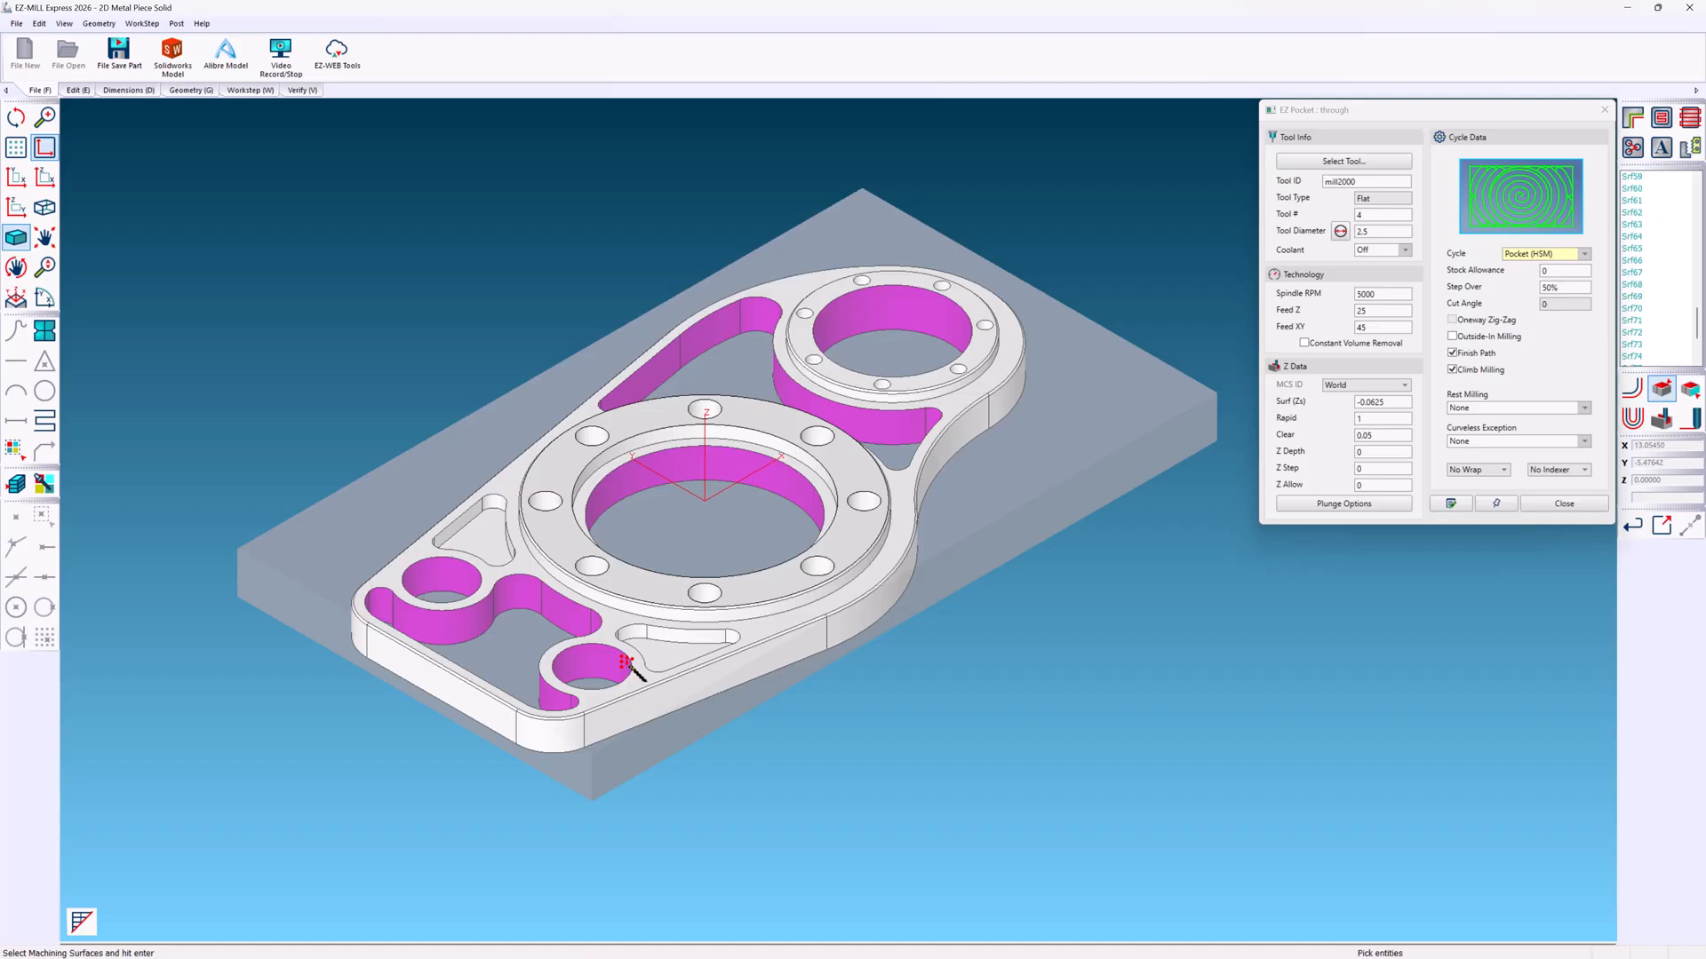
key("Return")
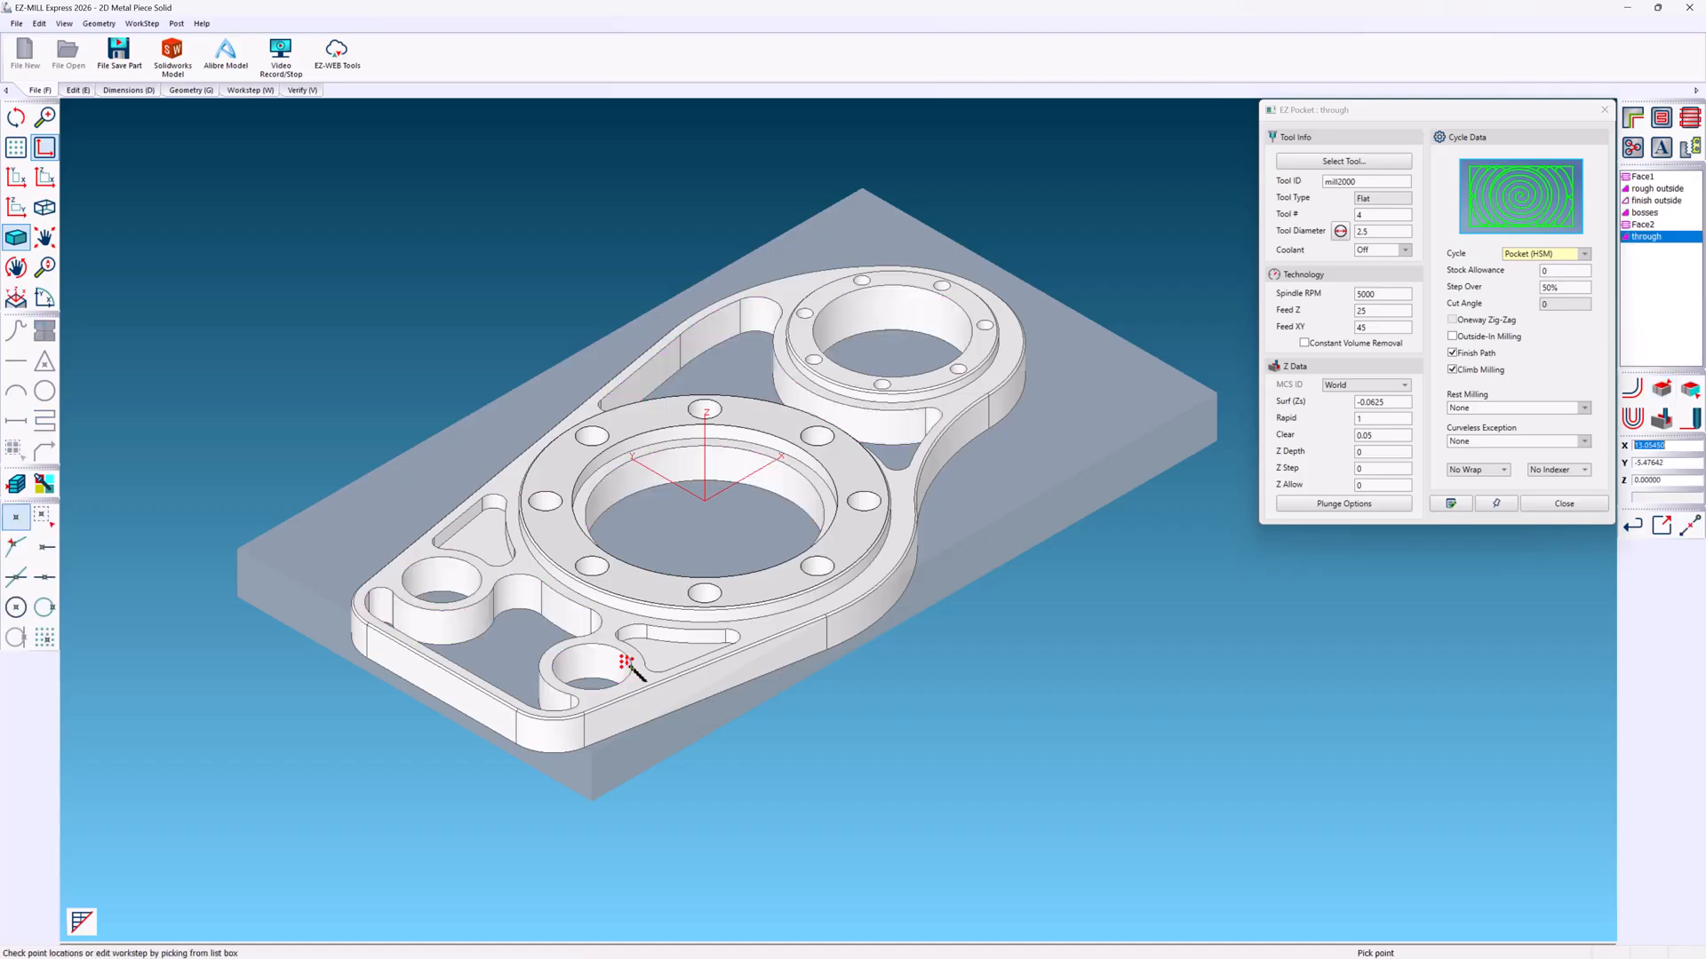
- Load the 1 inch mill1000 end mill from the Metal library as the through pocket's tool
left_click(1360, 163)
left_click(1495, 215)
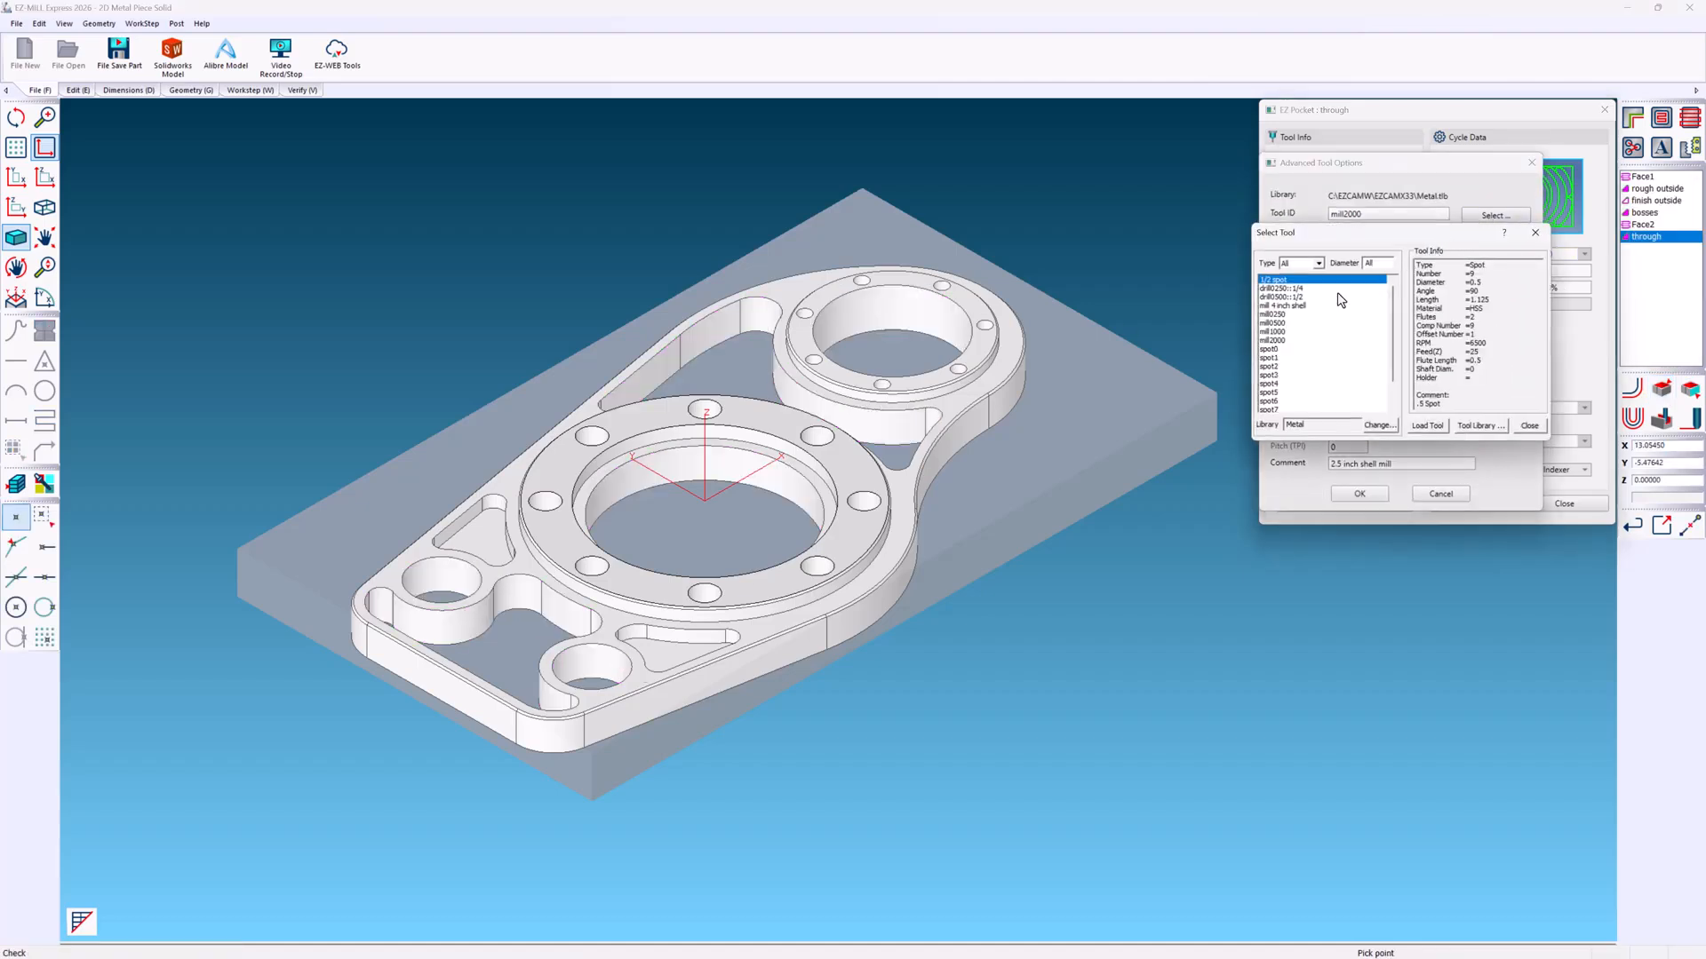
left_click(1279, 324)
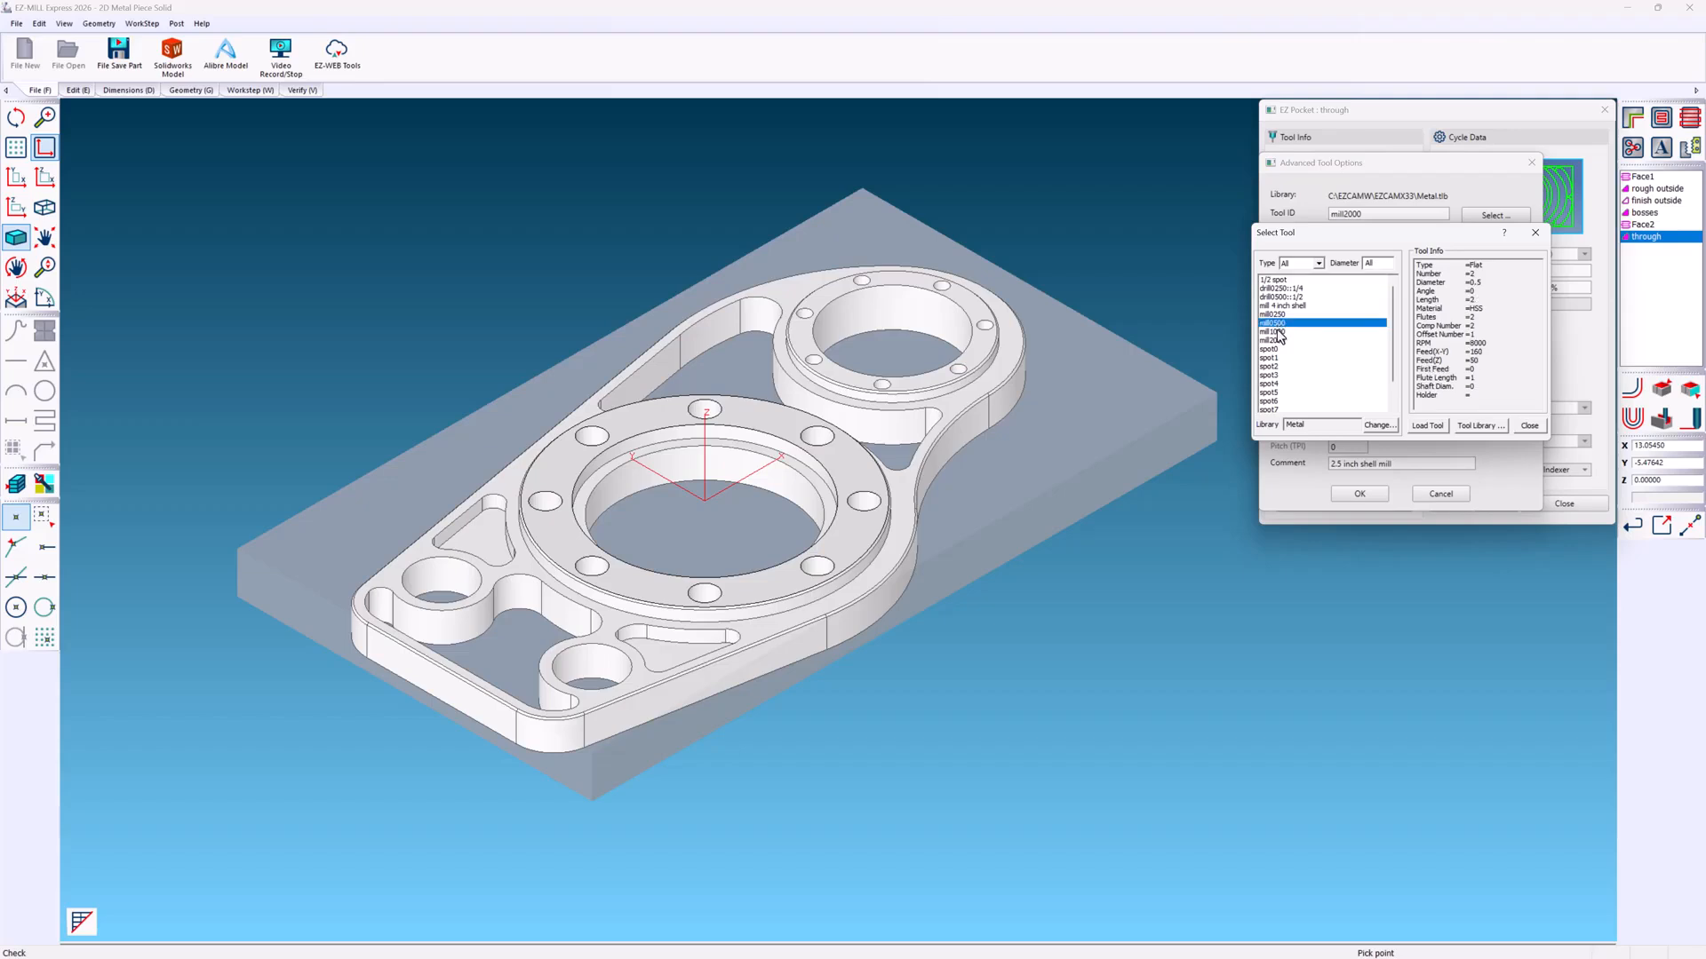
left_click(1279, 334)
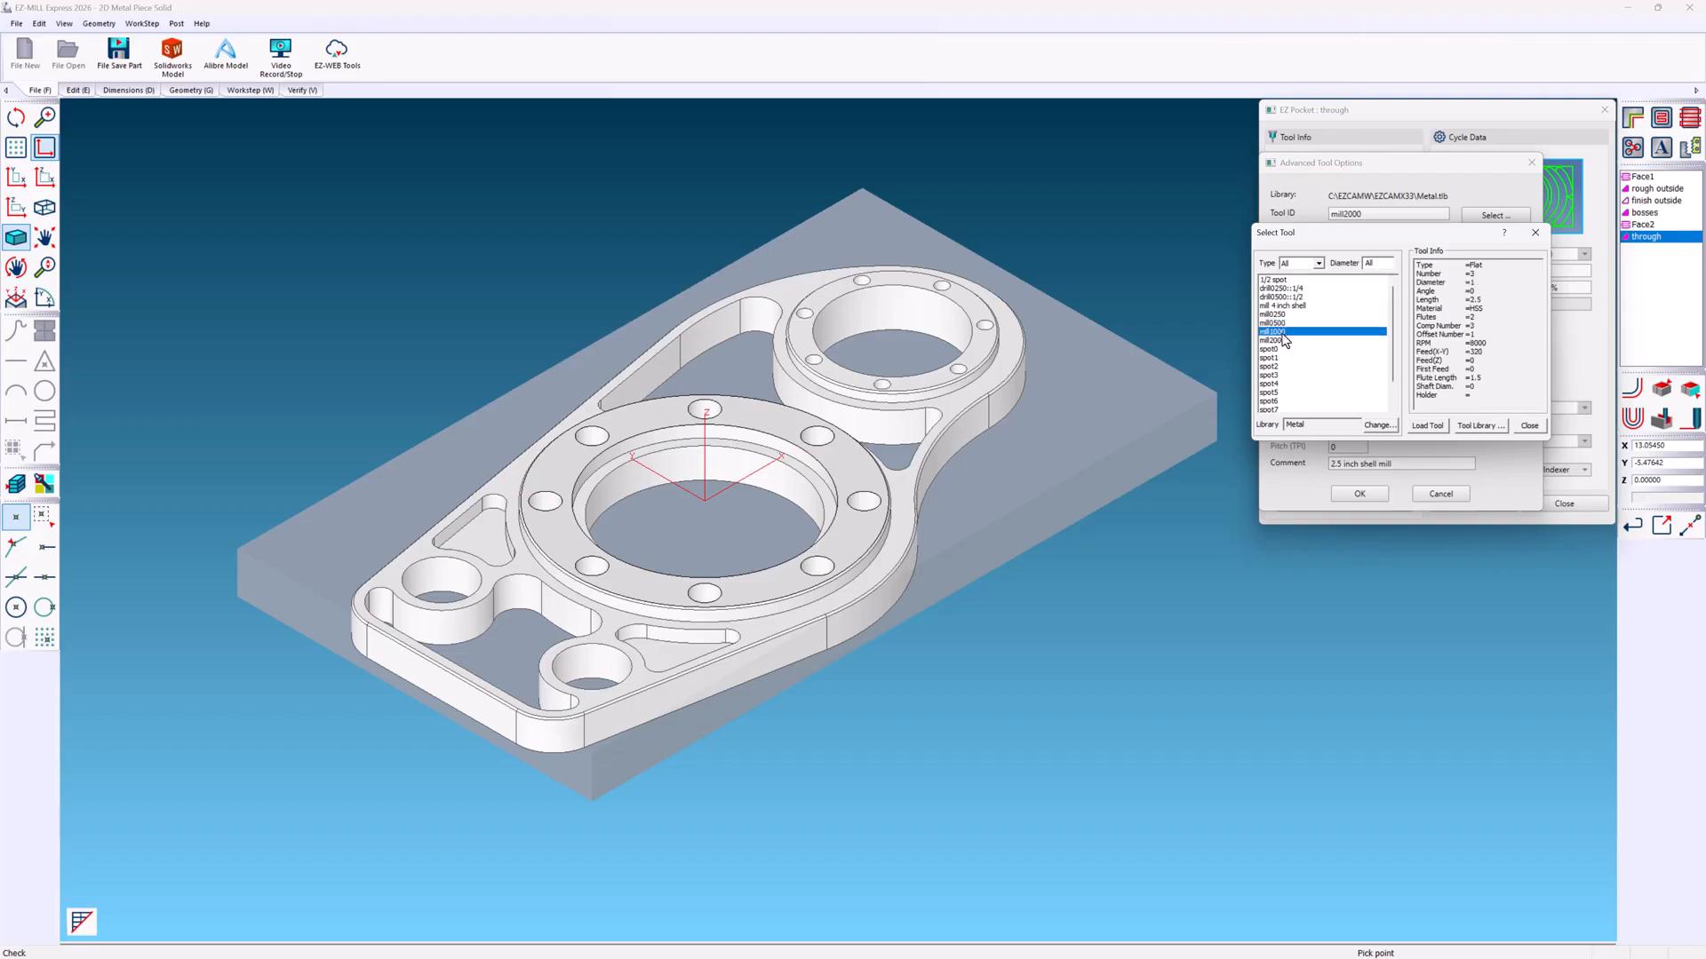
left_click(1428, 426)
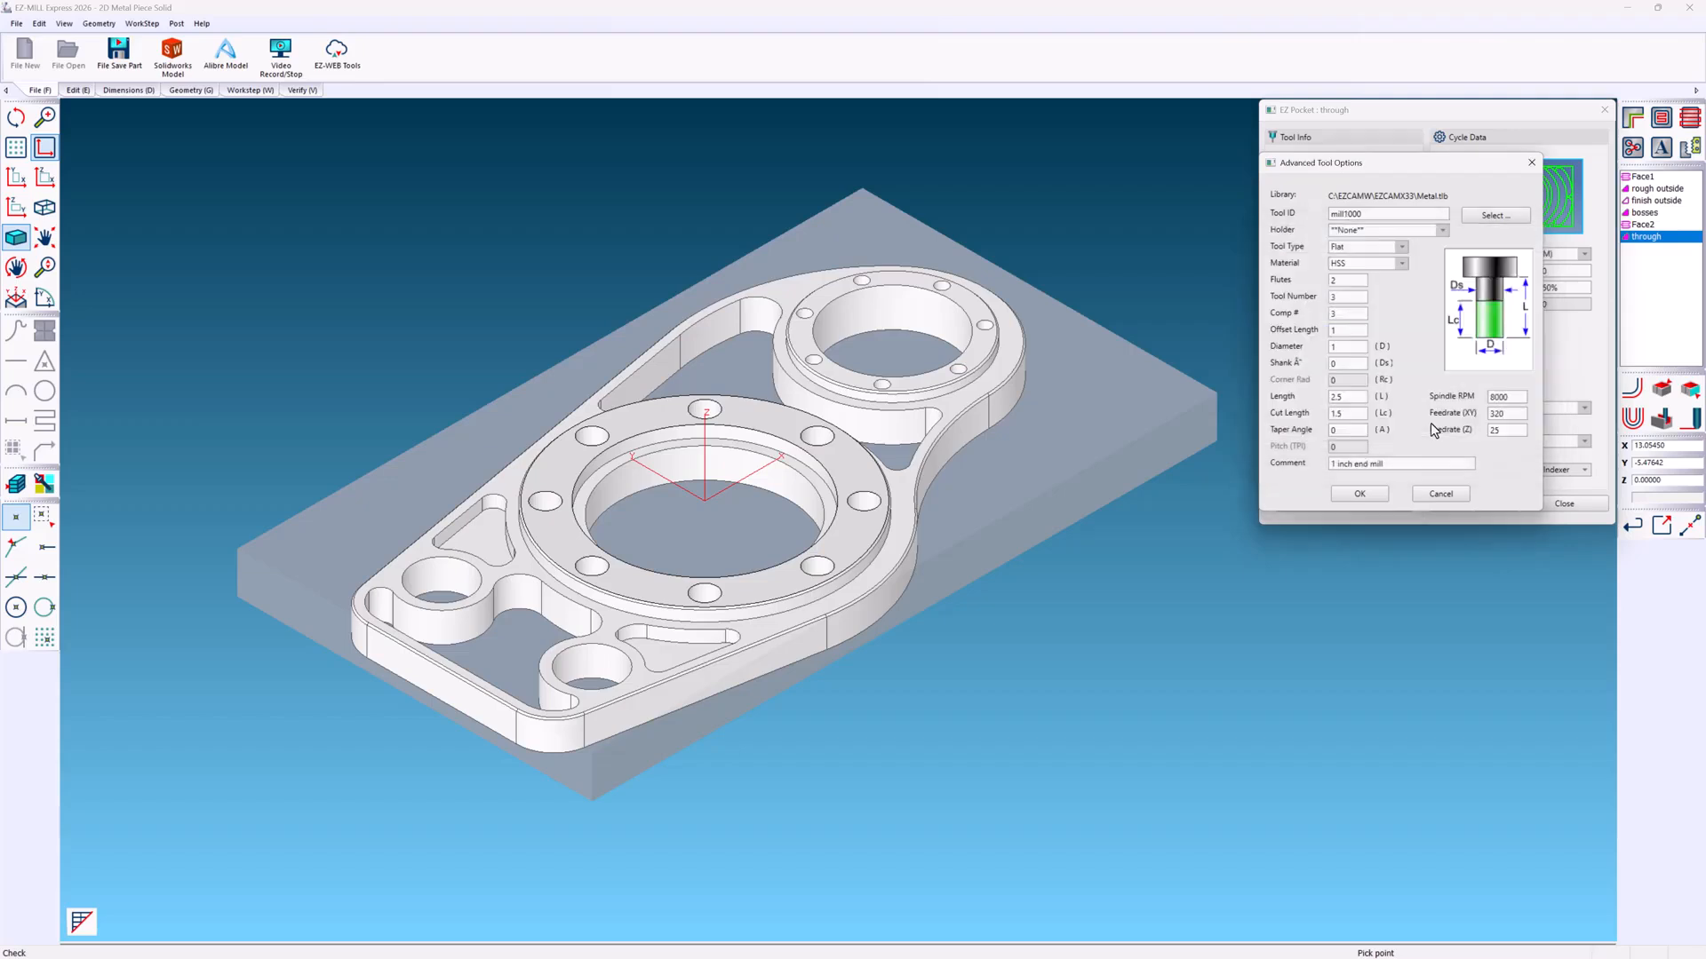
left_click(1361, 495)
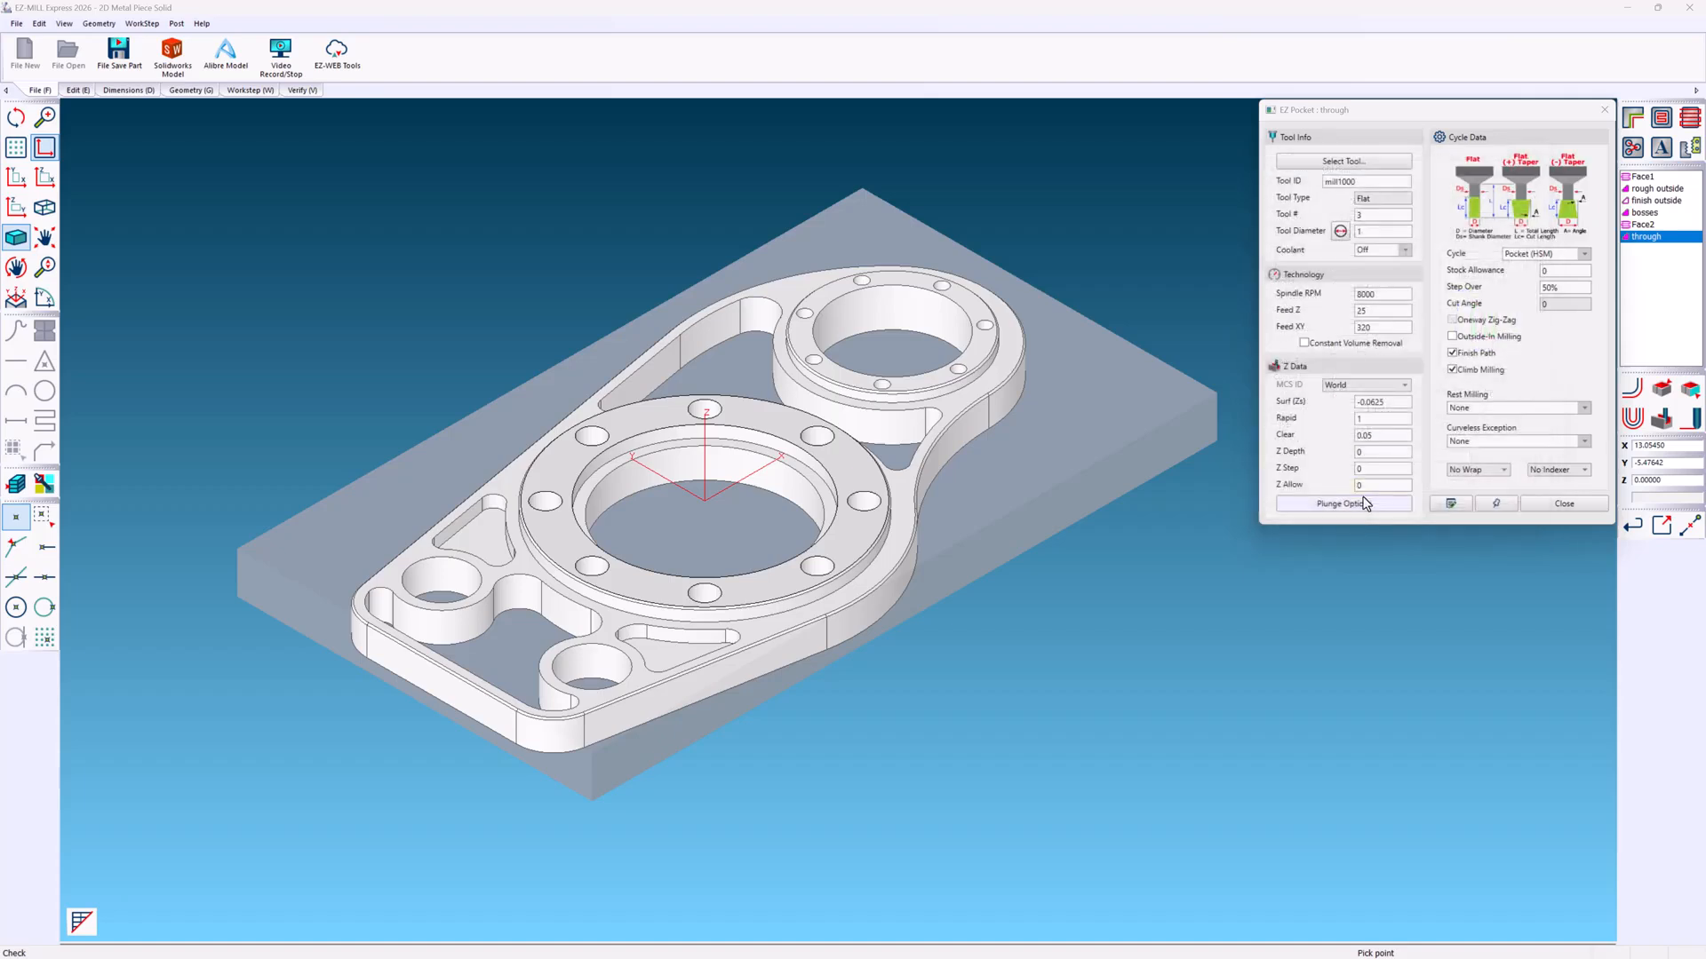
- Set the through pocket's Z Step to .2 and its plunge type to Helix, entering the helical radius and pitch
left_click(1383, 469)
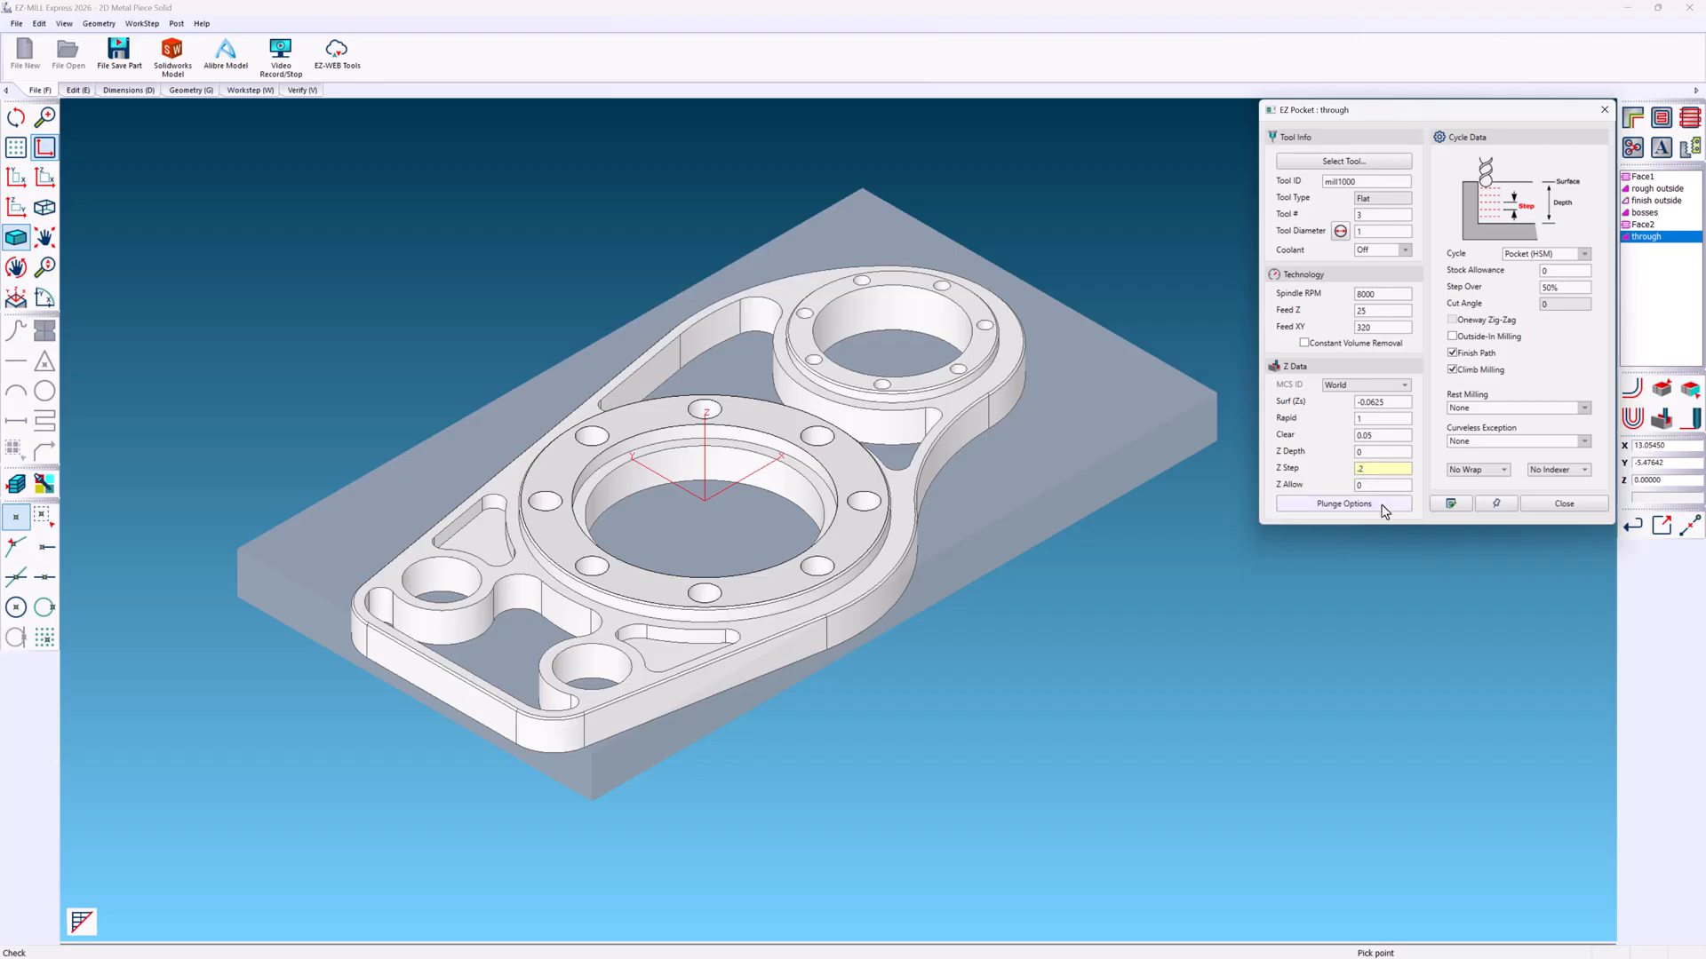
left_click(1382, 506)
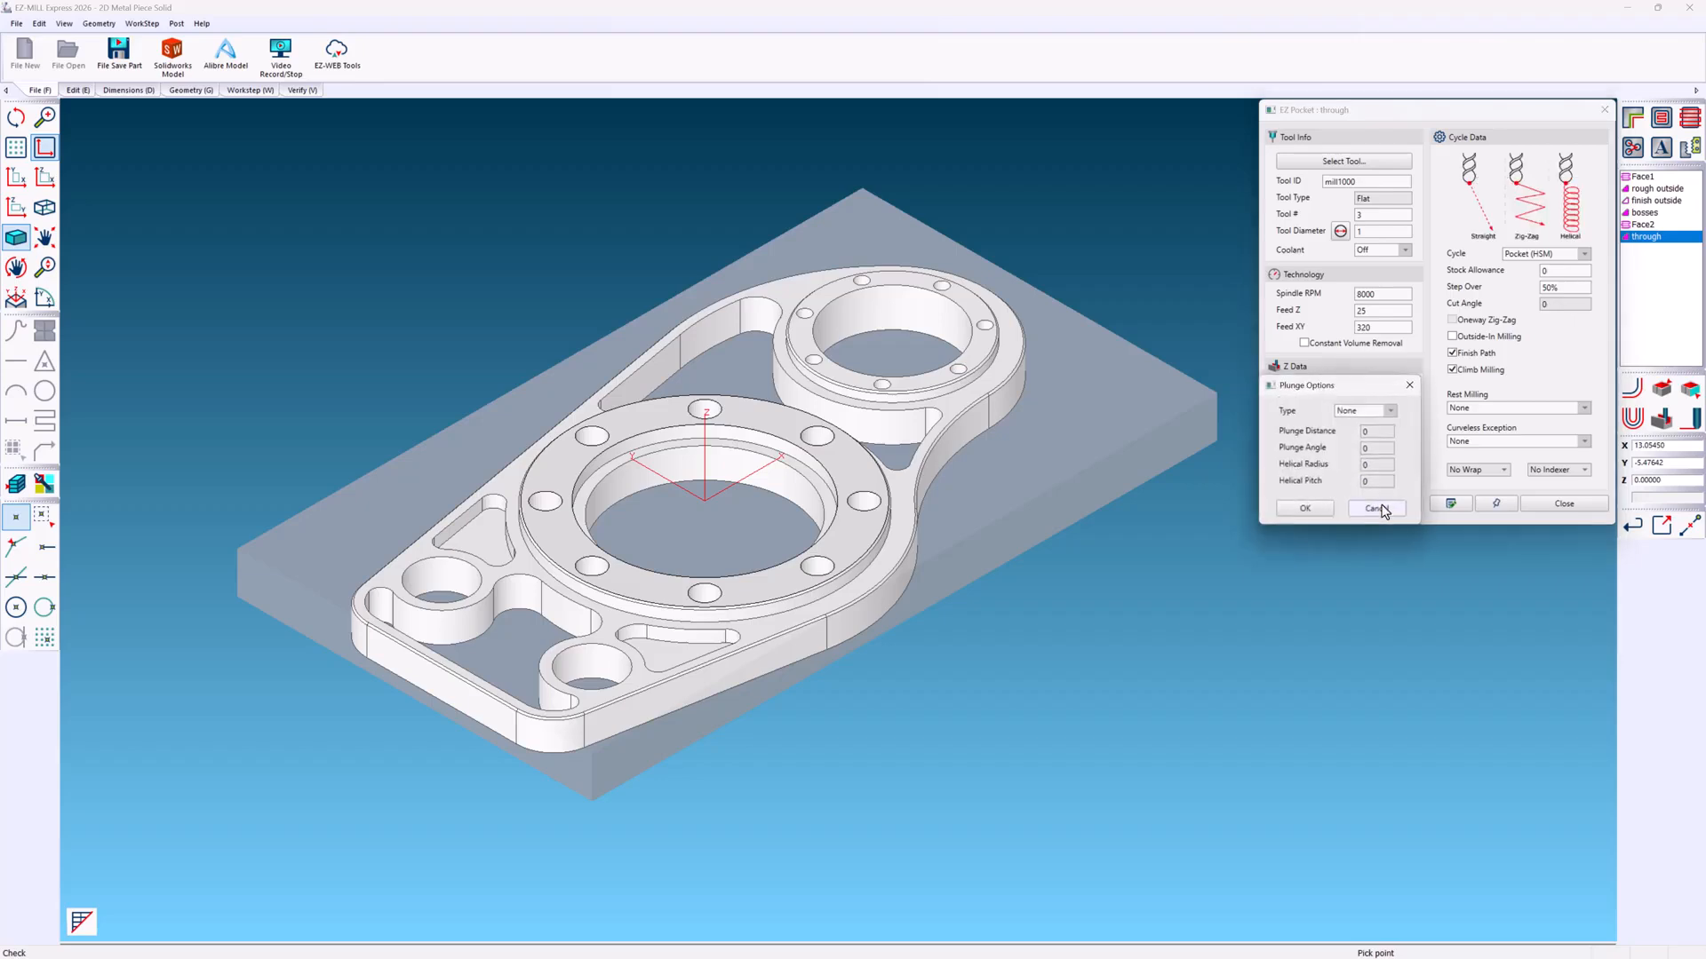
left_click(1391, 410)
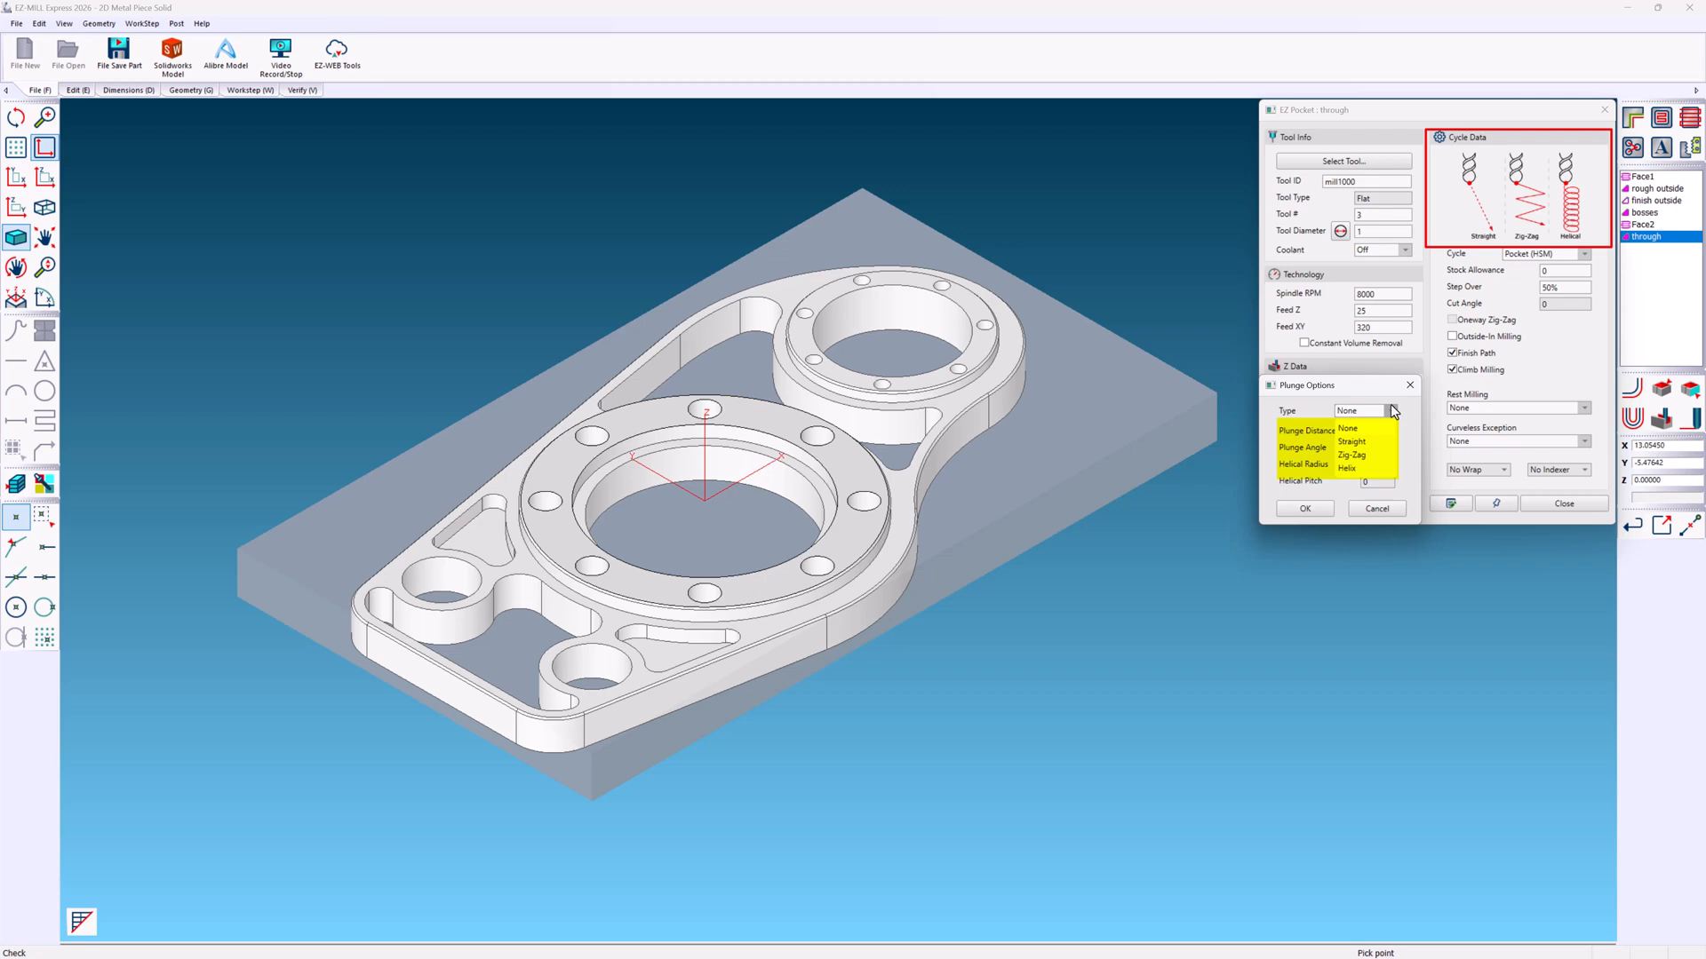
left_click(1386, 468)
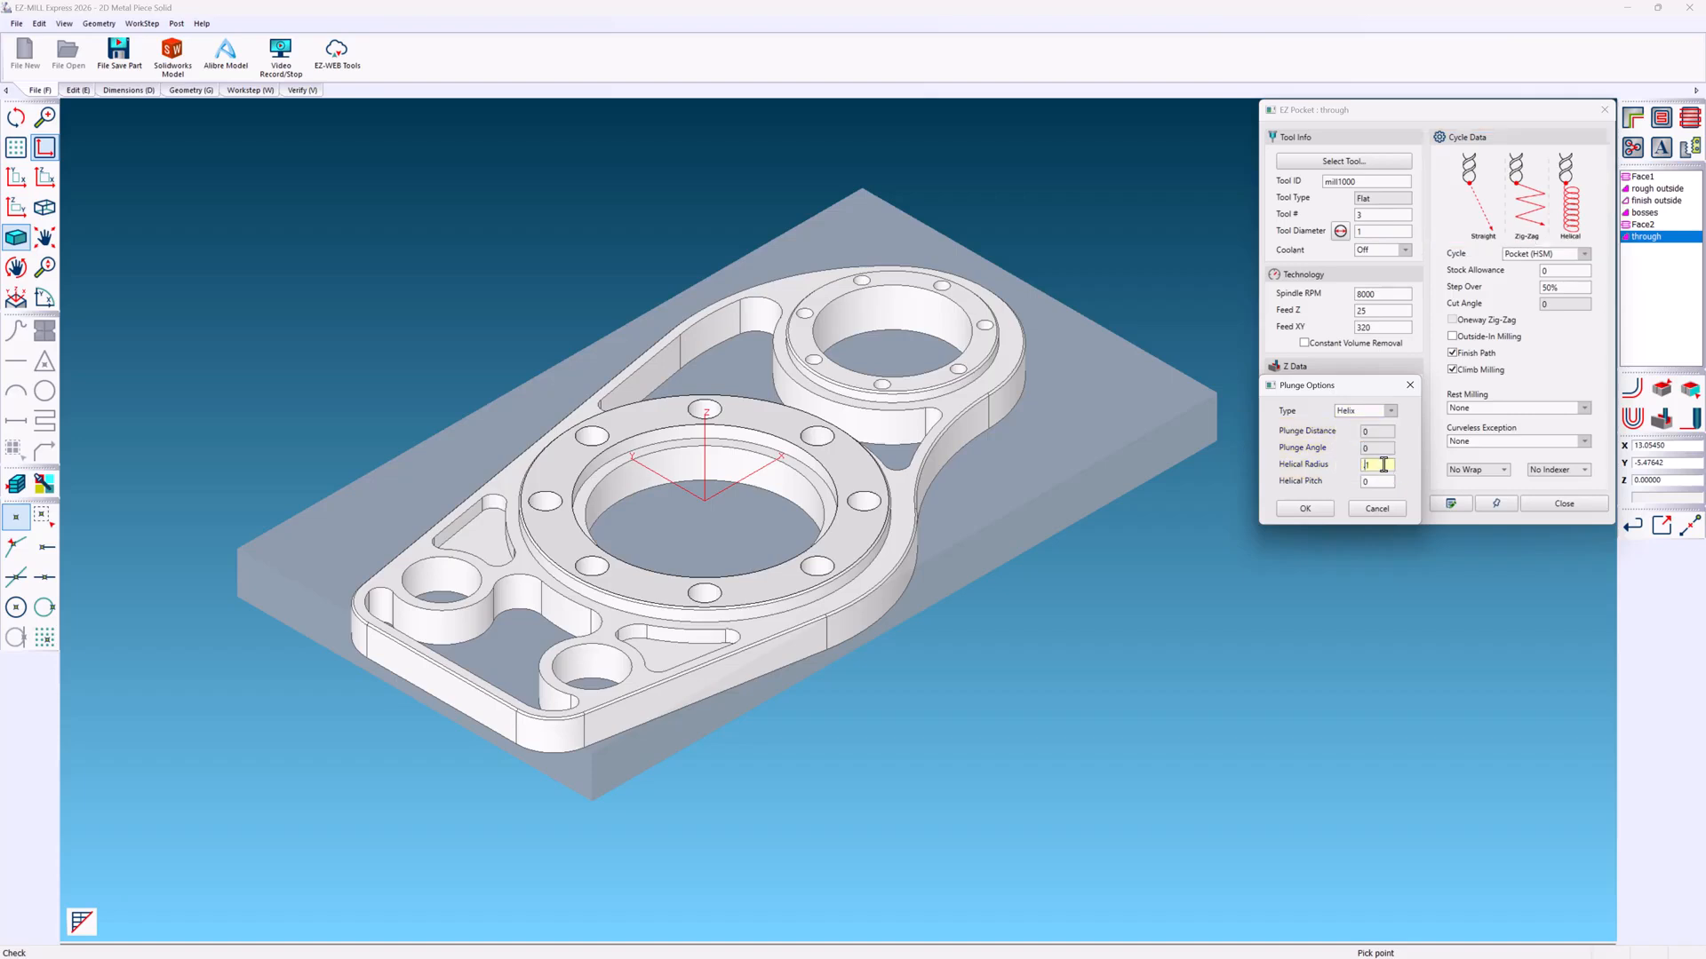
left_click(1386, 481)
left_click(1317, 510)
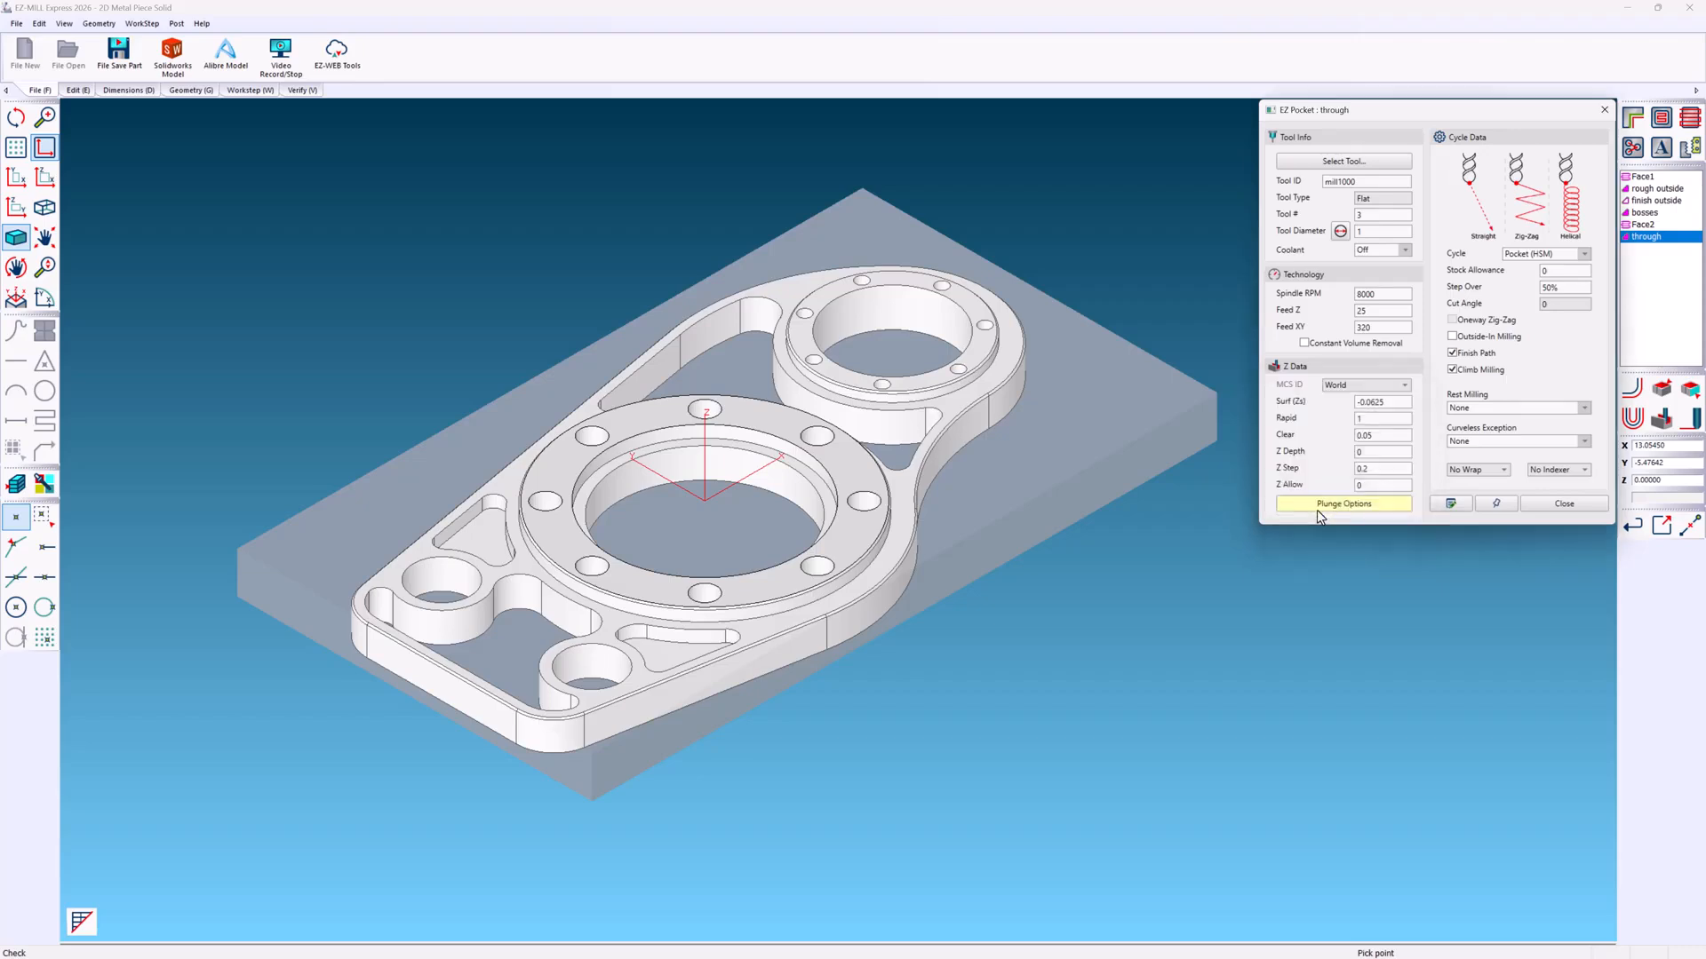
- Check the through pocket's tool path up close and run the 3D verification of the machined part
left_click(1635, 391)
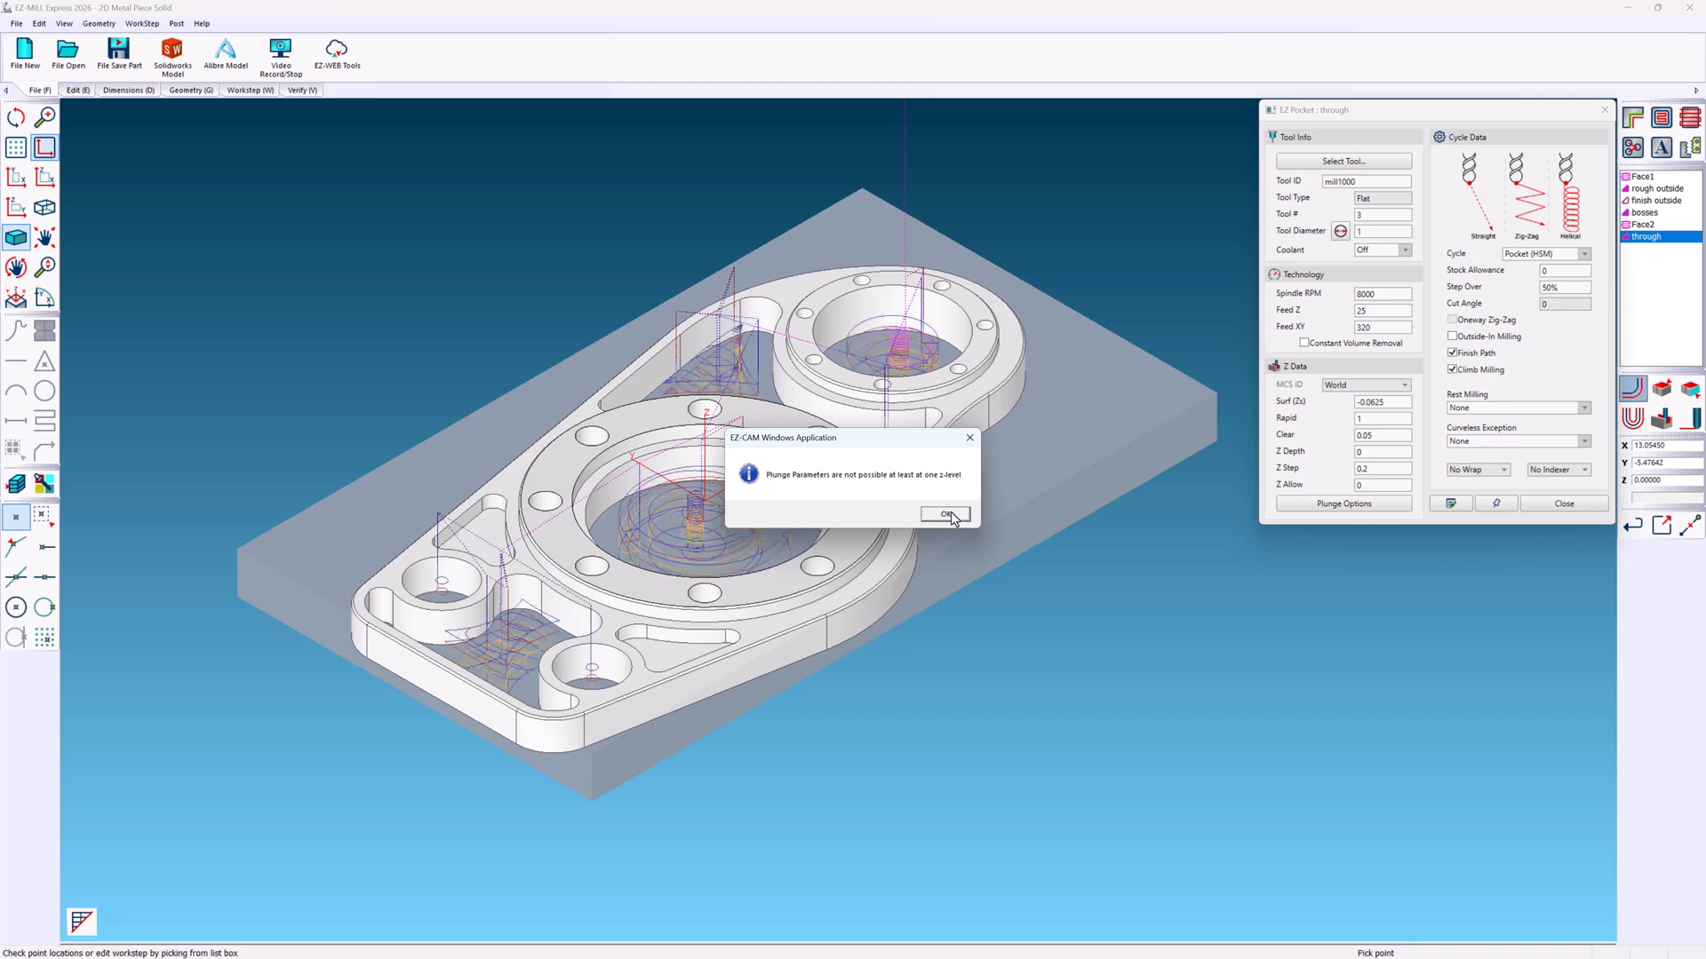
left_click(949, 515)
scroll(895, 338, "up", 5)
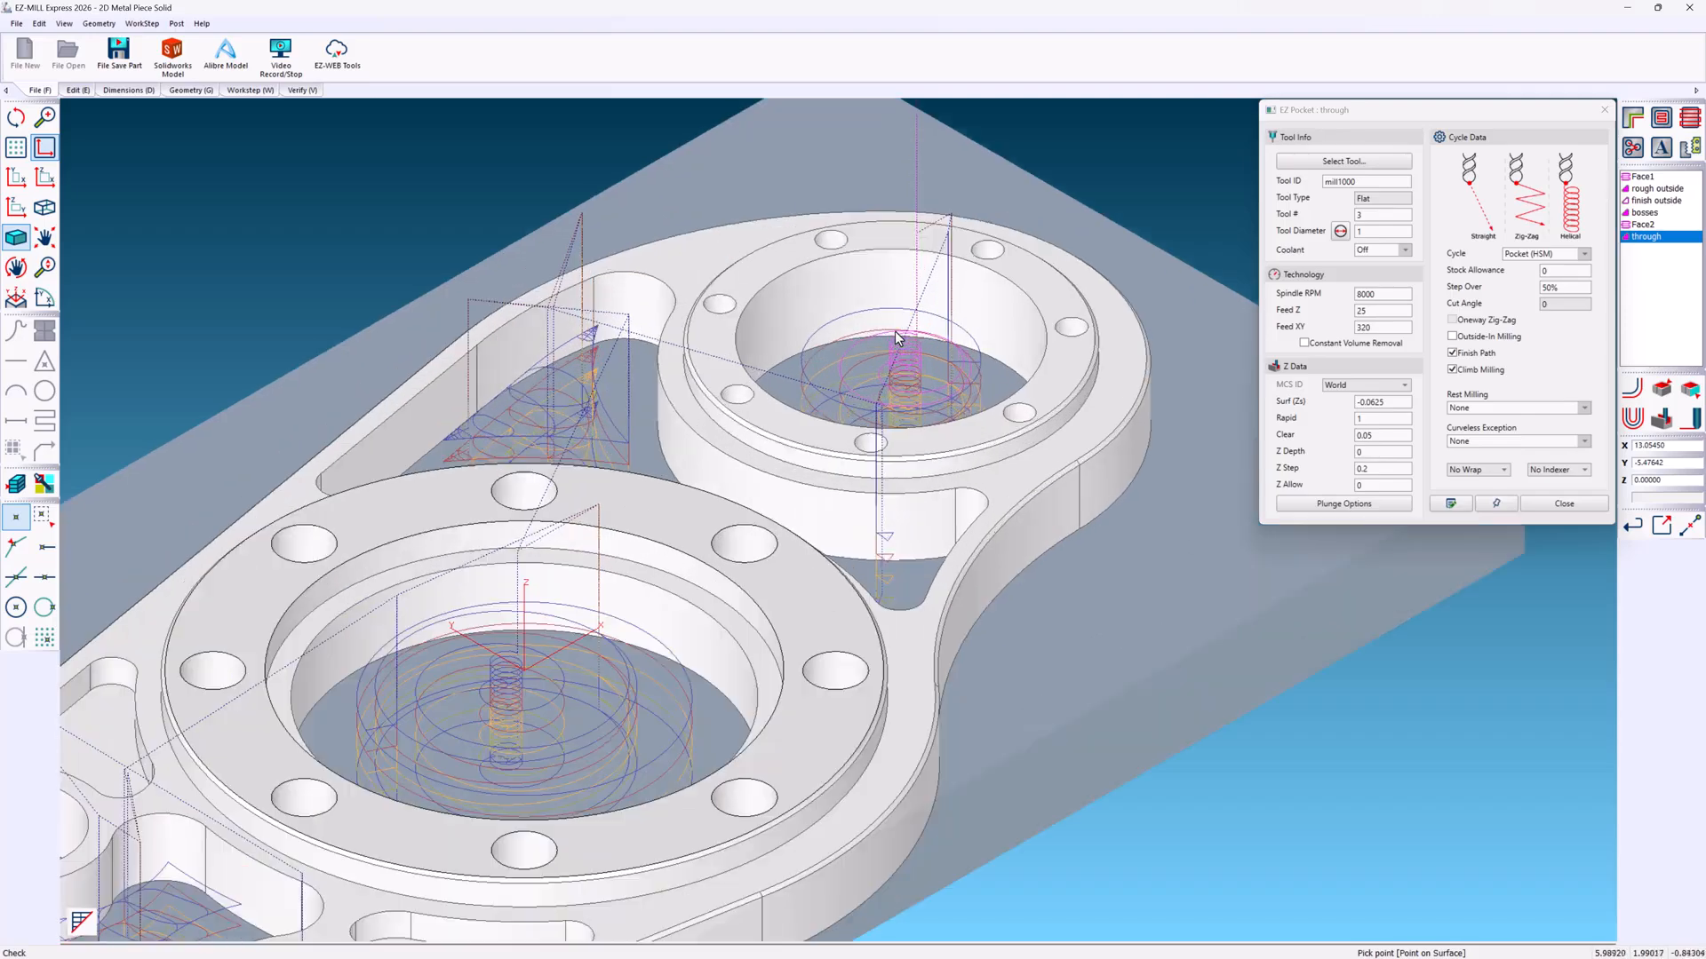
scroll(895, 331, "down", 8)
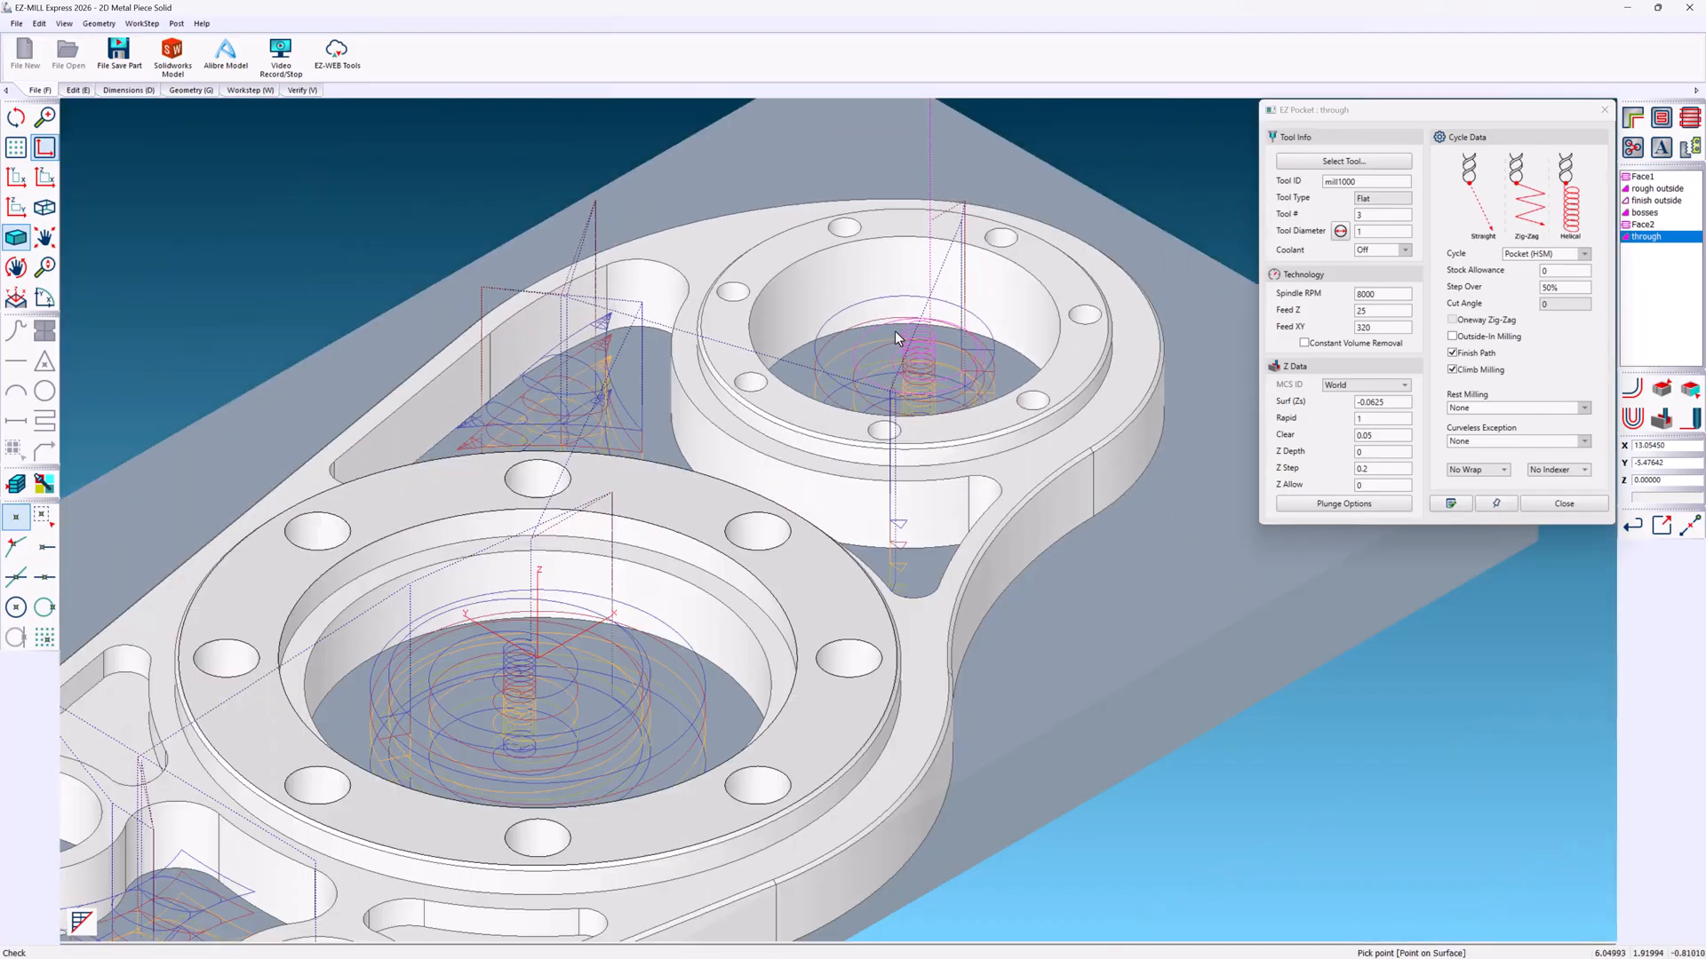
scroll(894, 331, "down", 2)
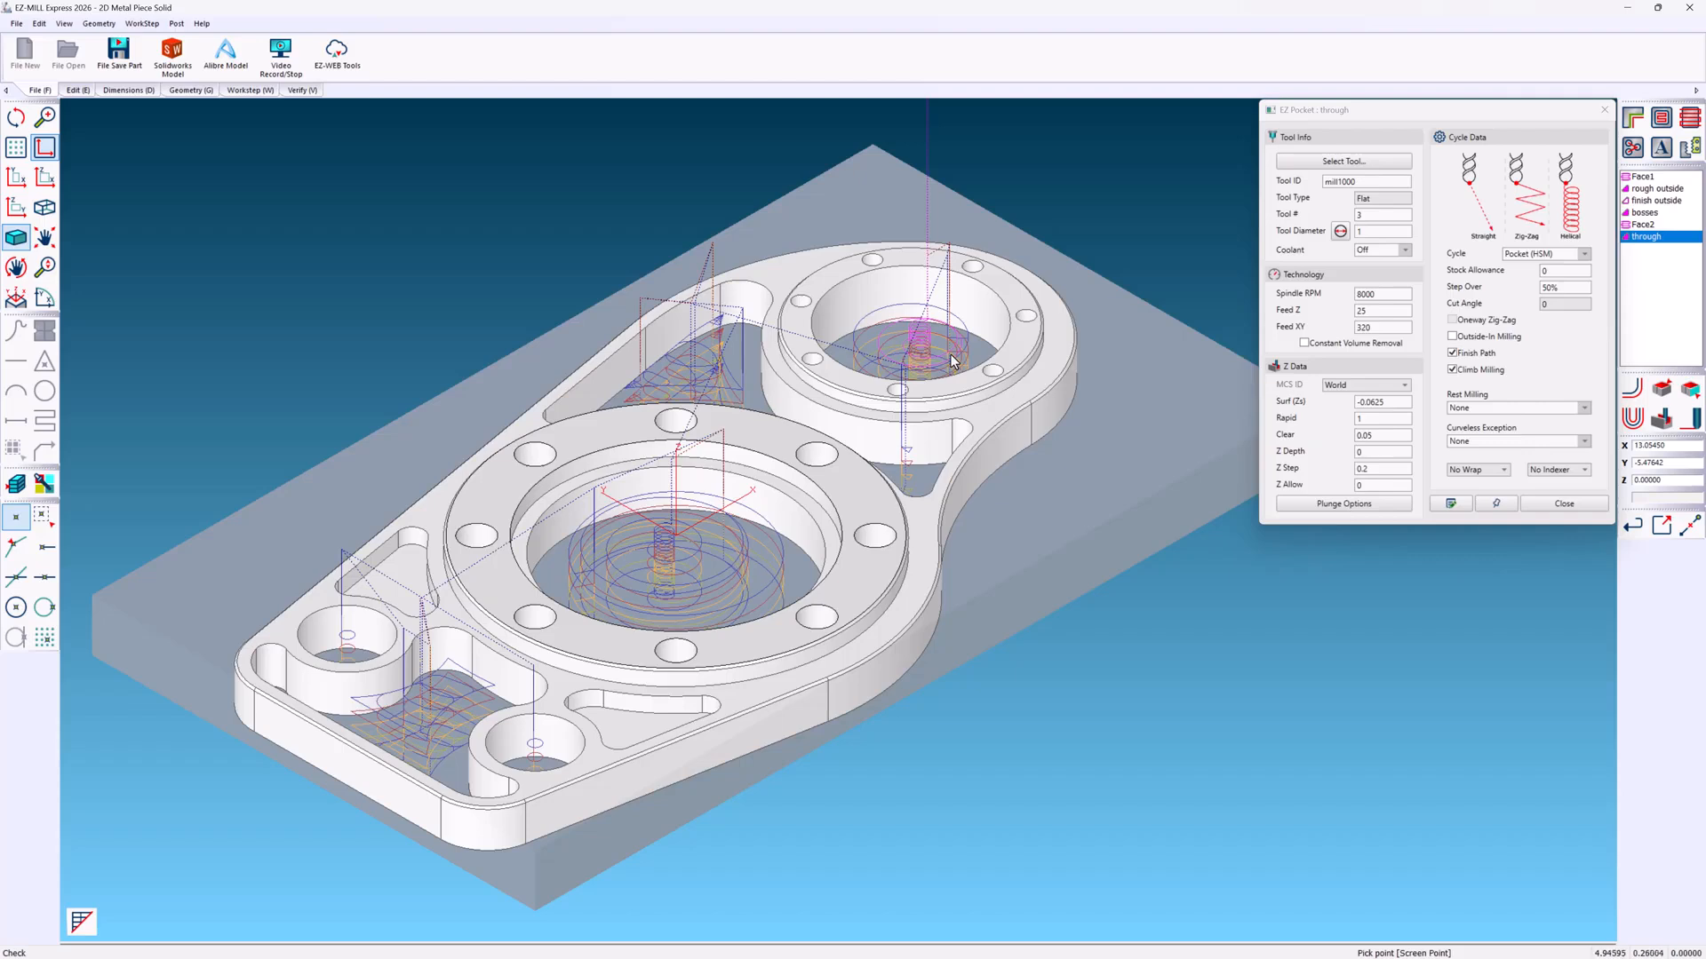
left_click(1661, 420)
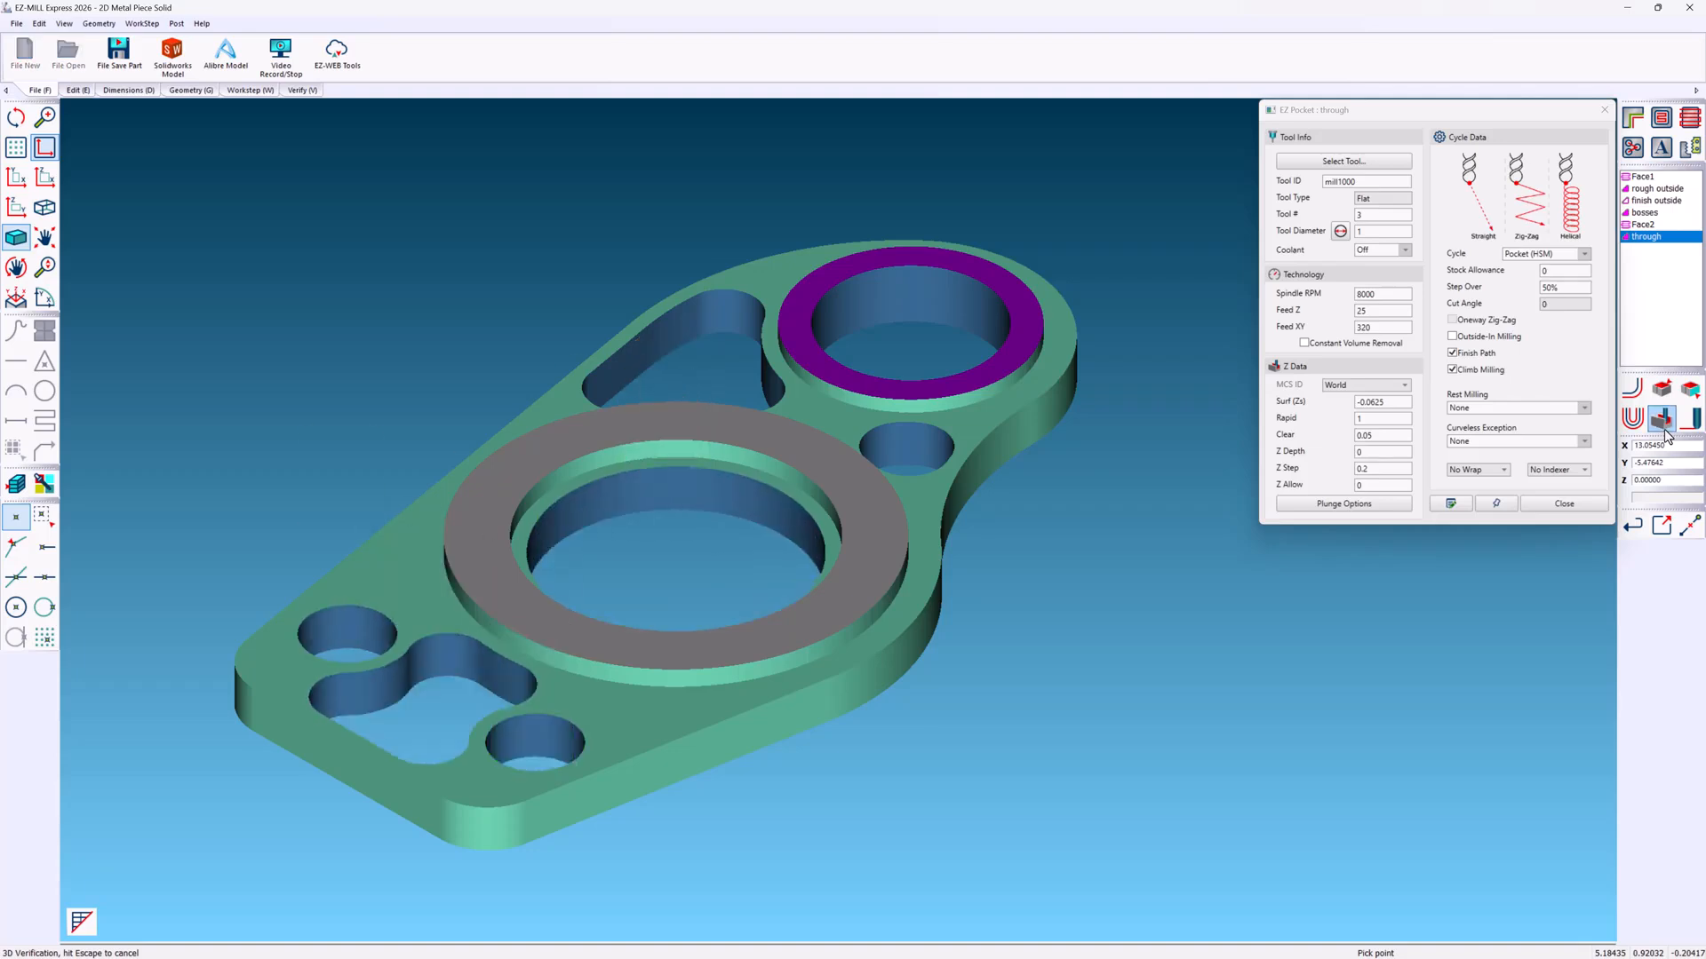
left_click(1224, 430)
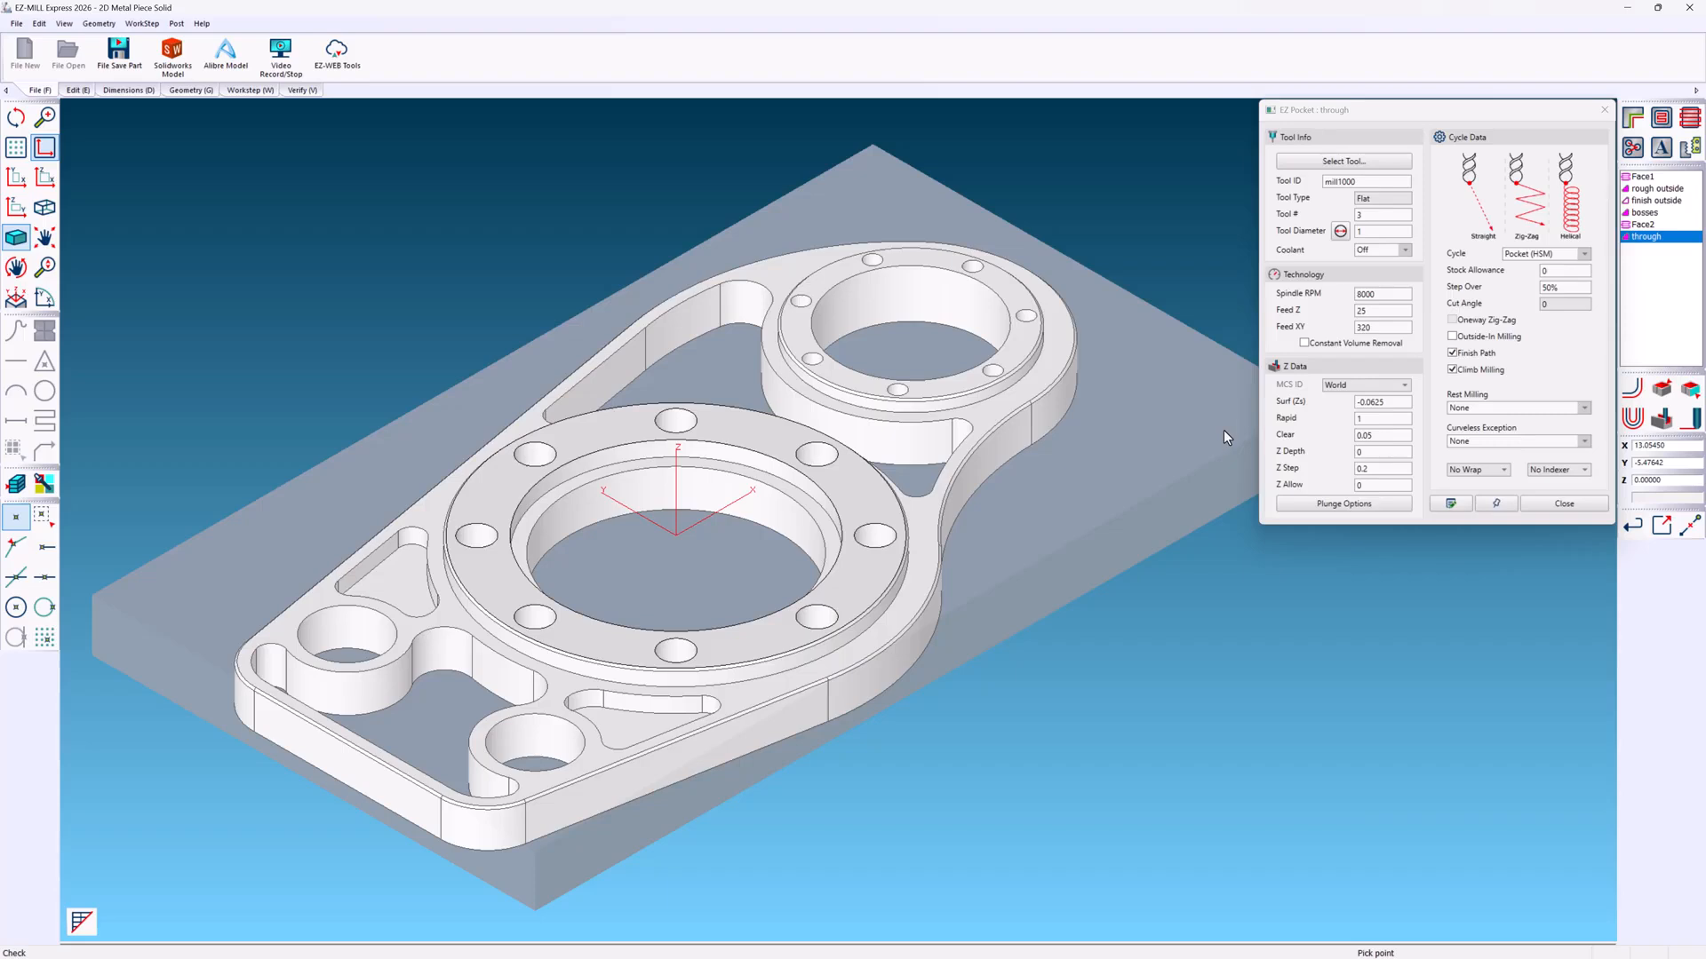
- Create a pocket workstep named re machine with rest milling based on the through workstep
left_click(1662, 119)
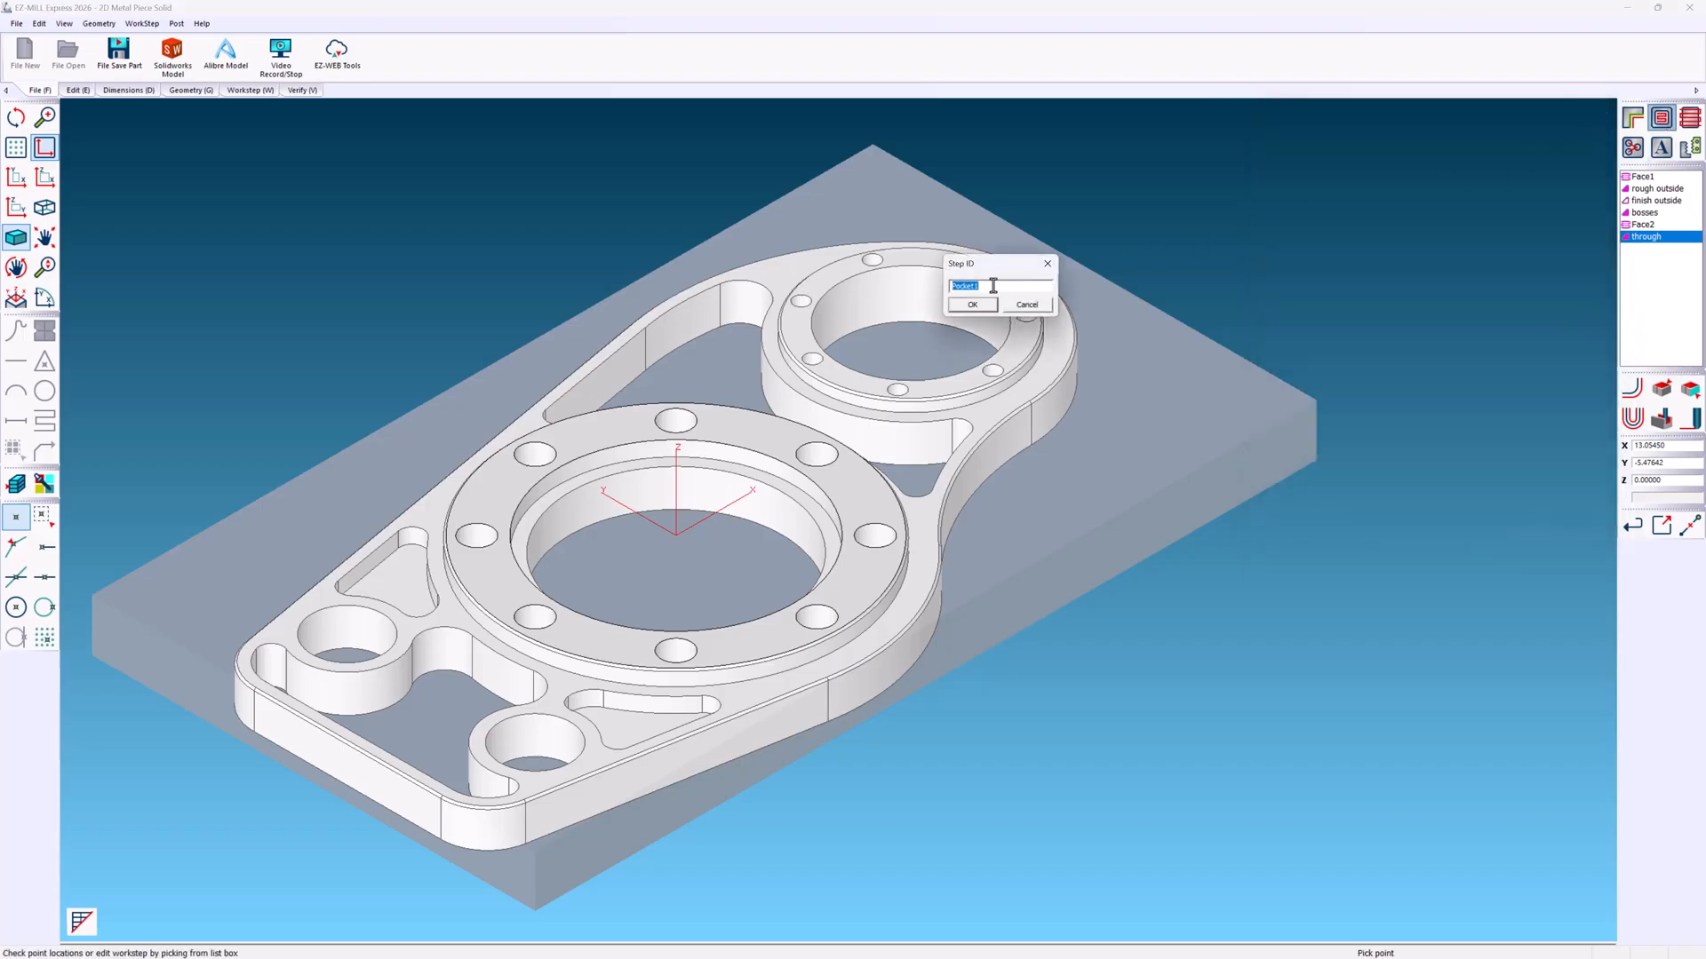
type("re machine")
left_click(981, 305)
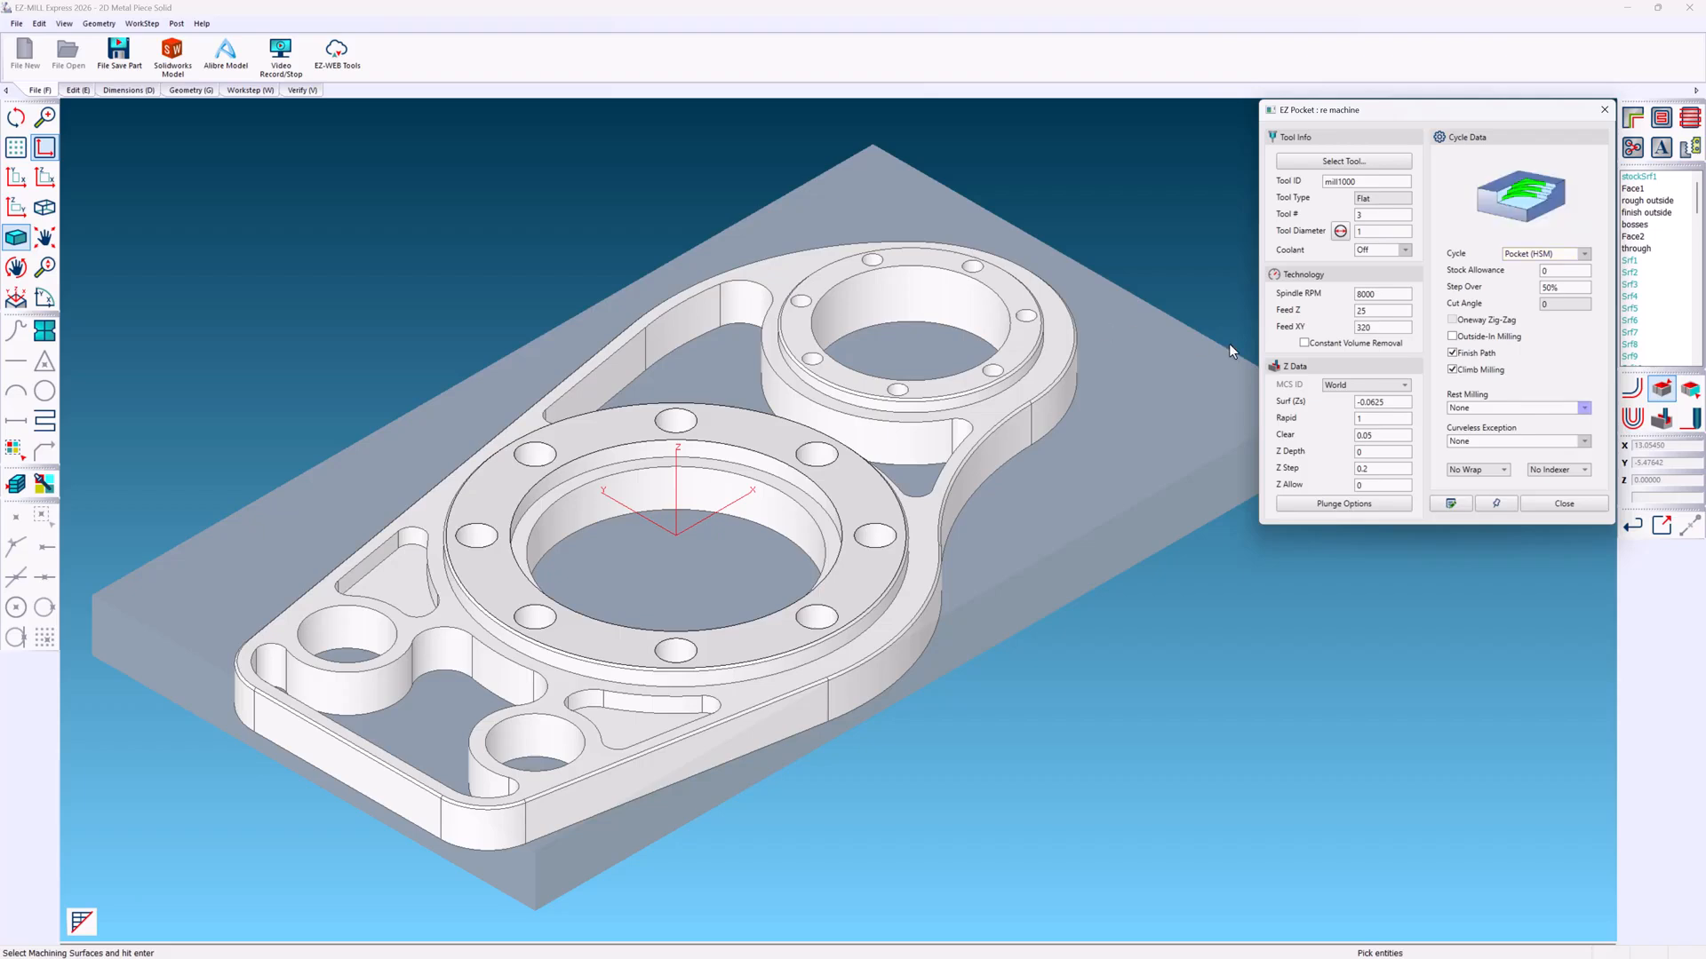
left_click(1582, 406)
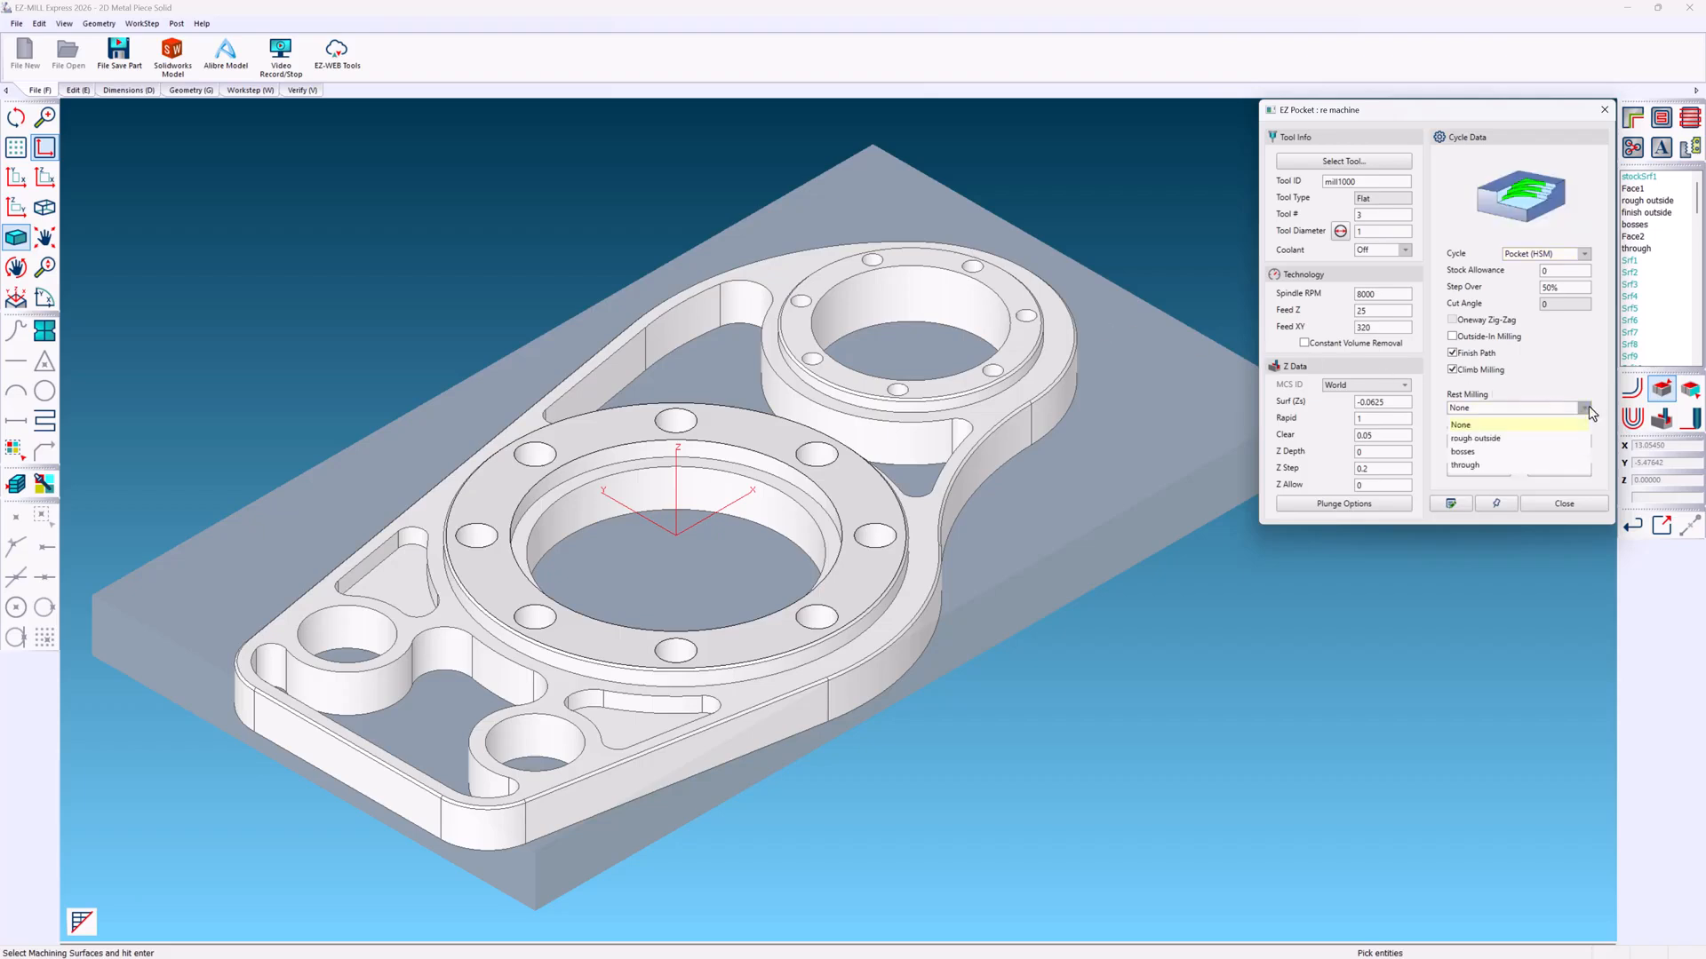
left_click(1476, 467)
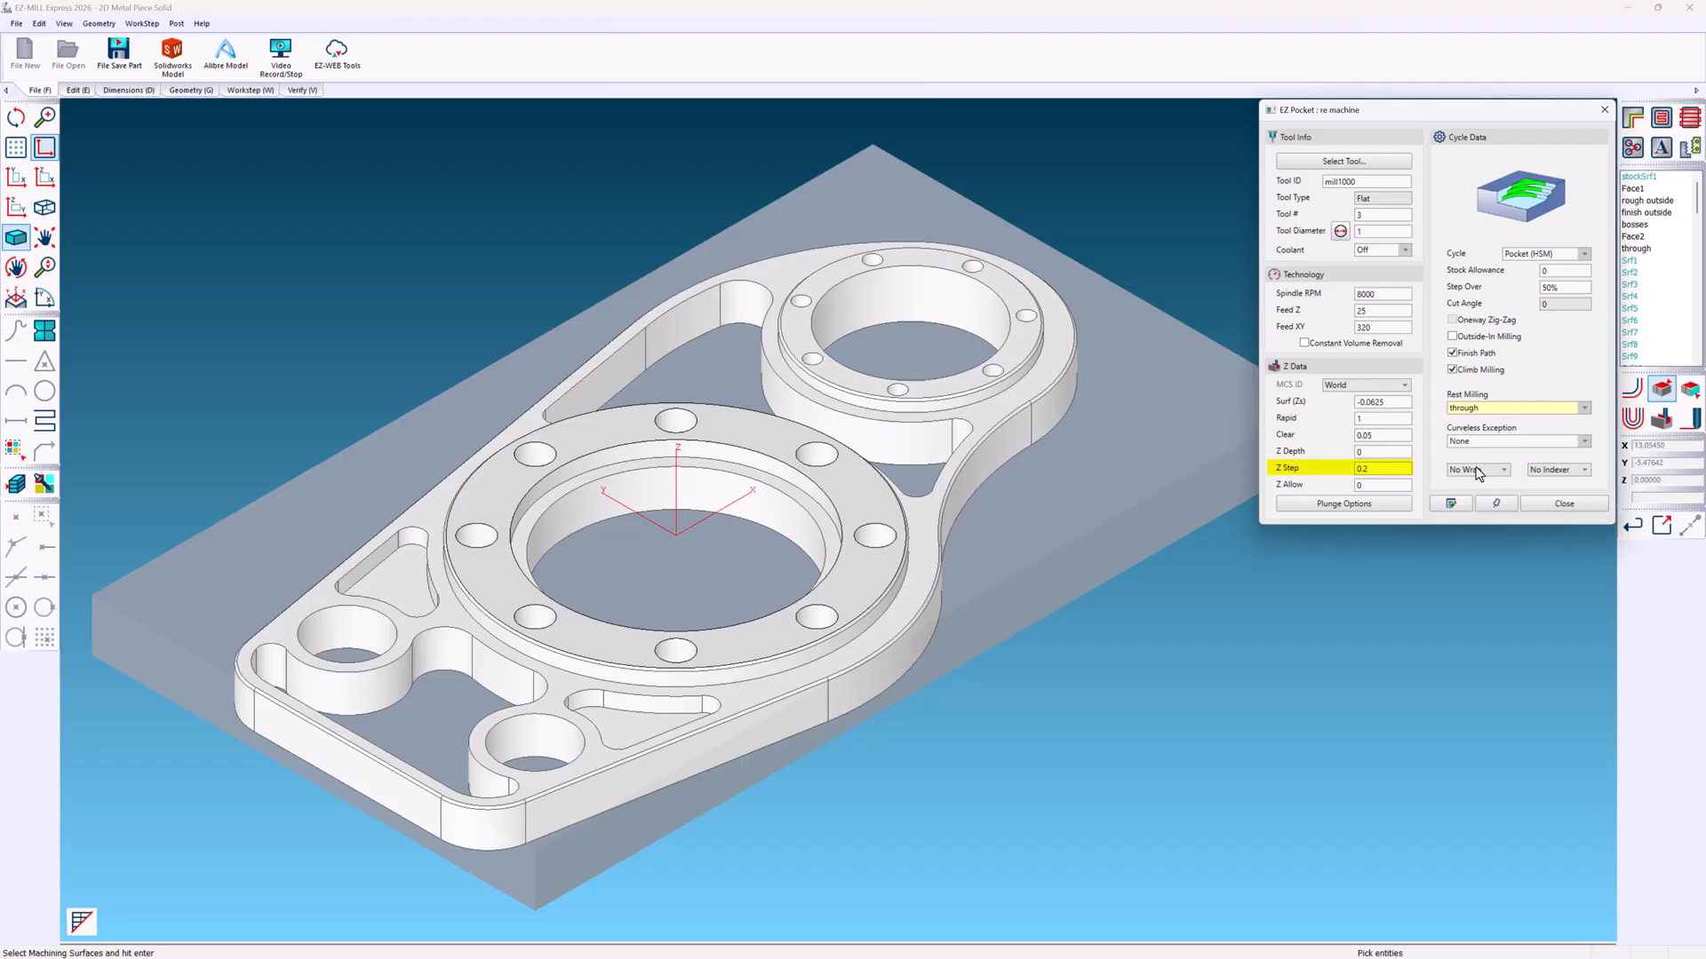
- Load the 0.25 inch mill0250 end mill from the Metal library into re machine and check its tool path and 3D simulation
left_click(1376, 162)
left_click(1495, 216)
left_click(1283, 315)
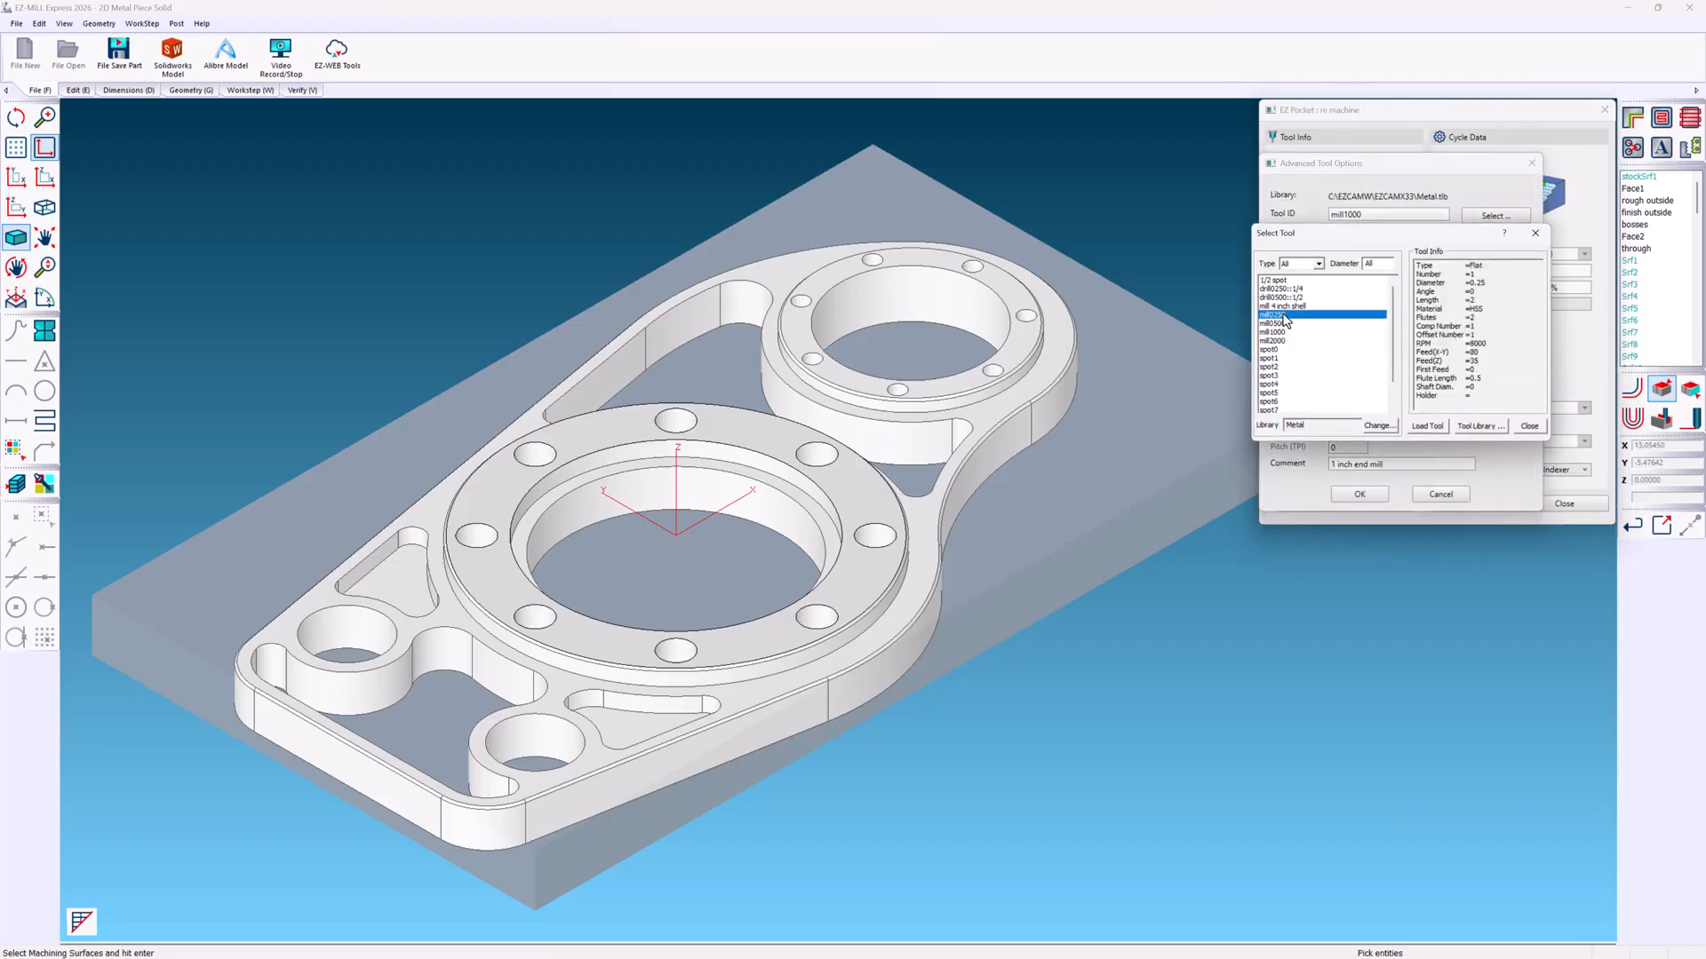
double_click(1283, 316)
left_click(1359, 494)
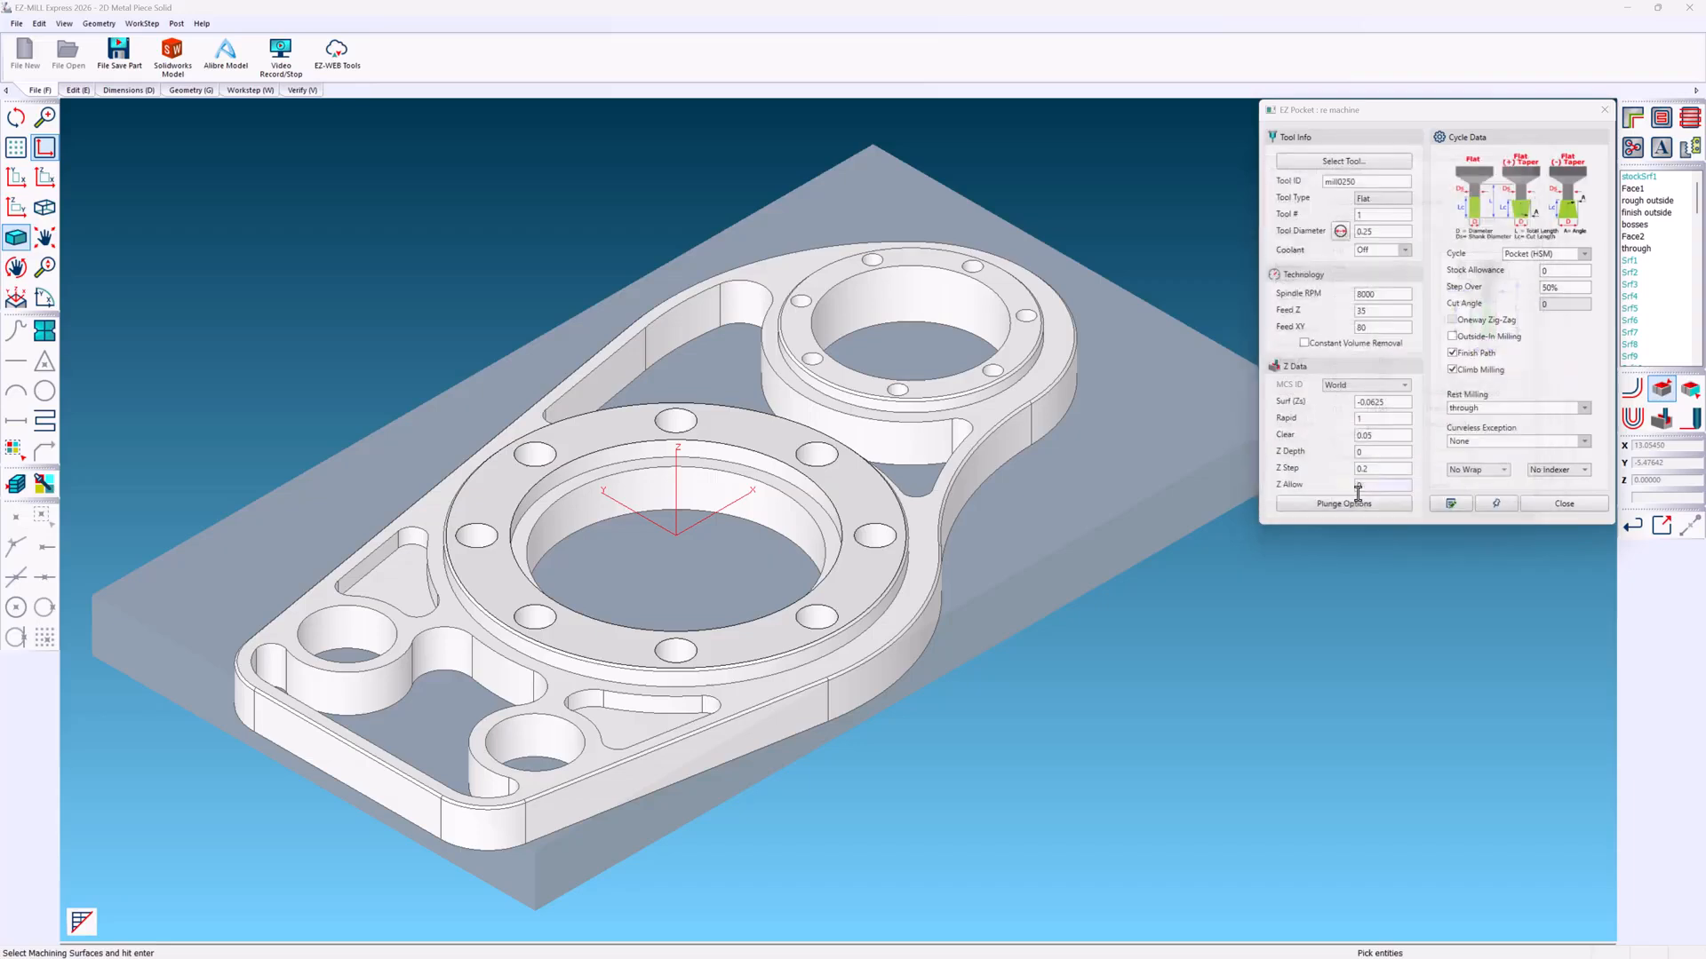
left_click(1633, 393)
left_click(1661, 419)
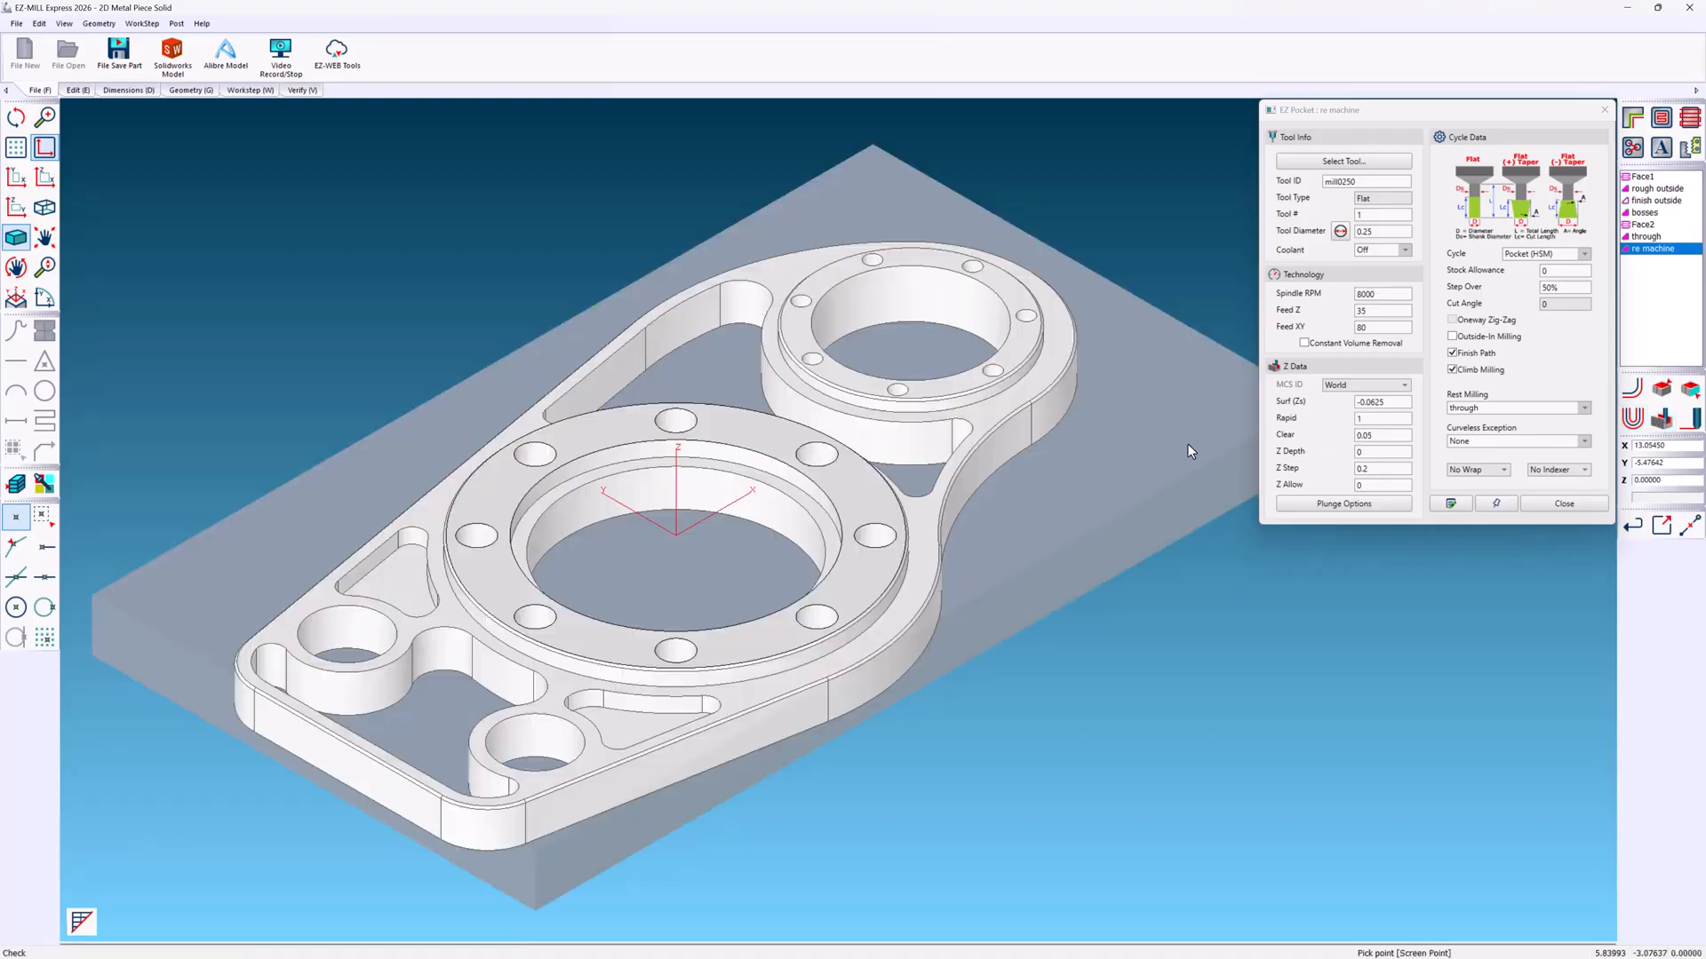
- Create a pocket workstep named bottom on the floors of the two small triangular pockets and check its tool path
left_click(1662, 118)
type("bottom")
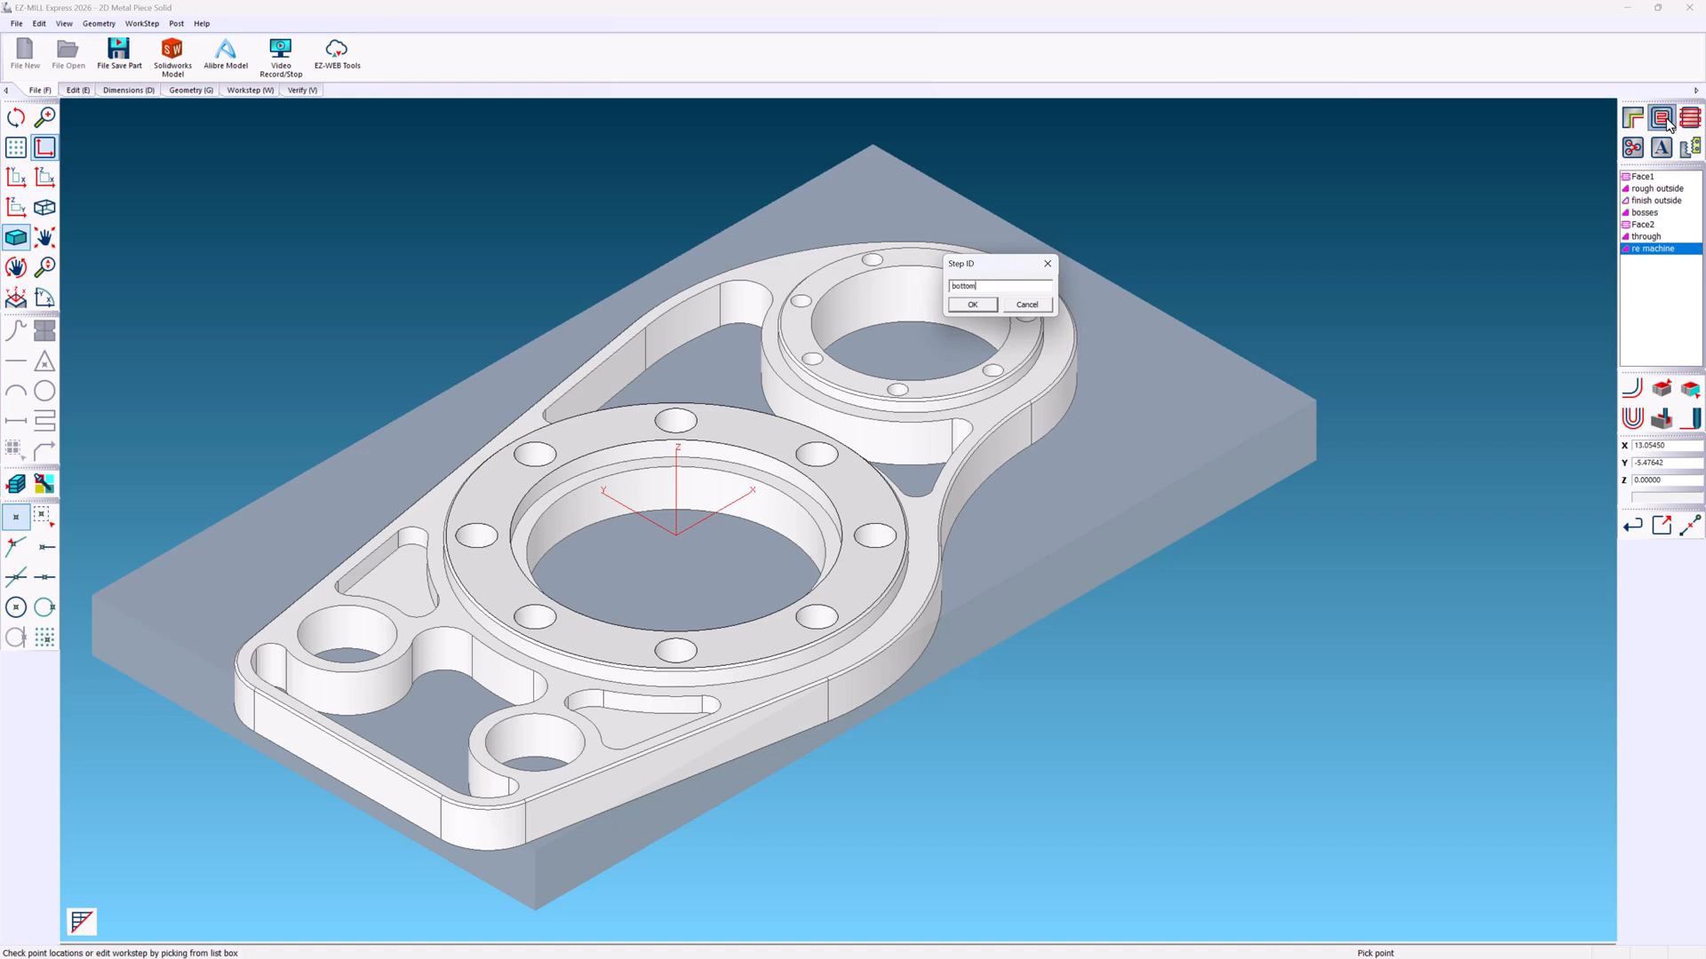
left_click(979, 306)
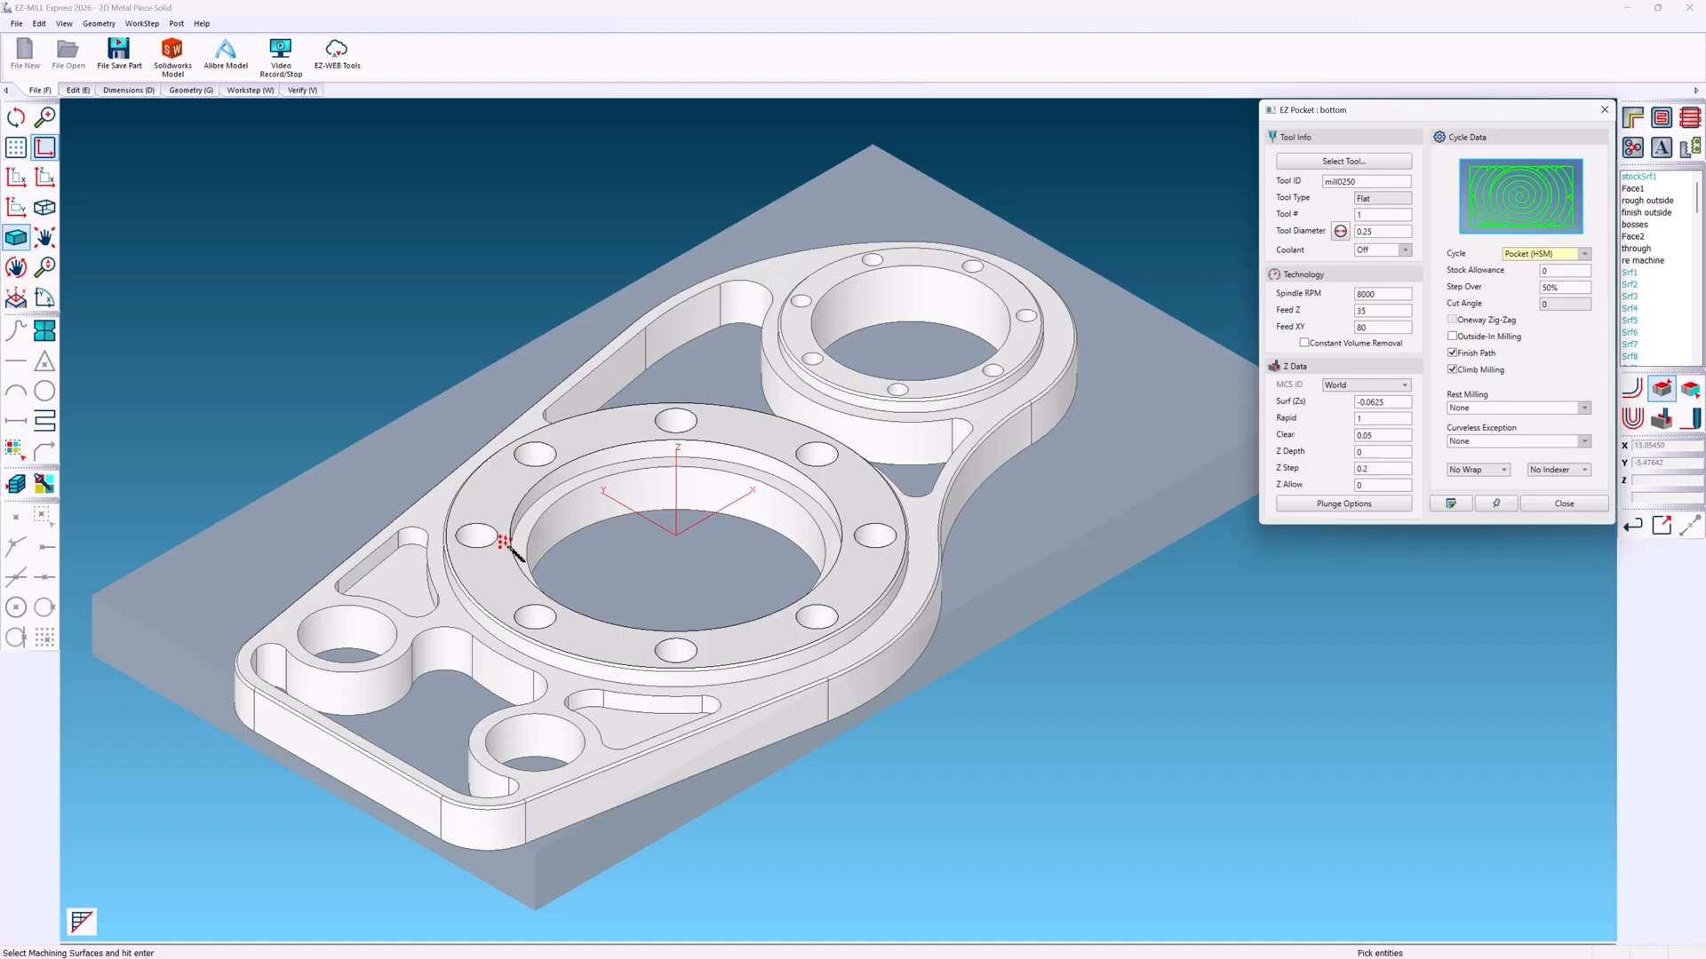
left_click(422, 583)
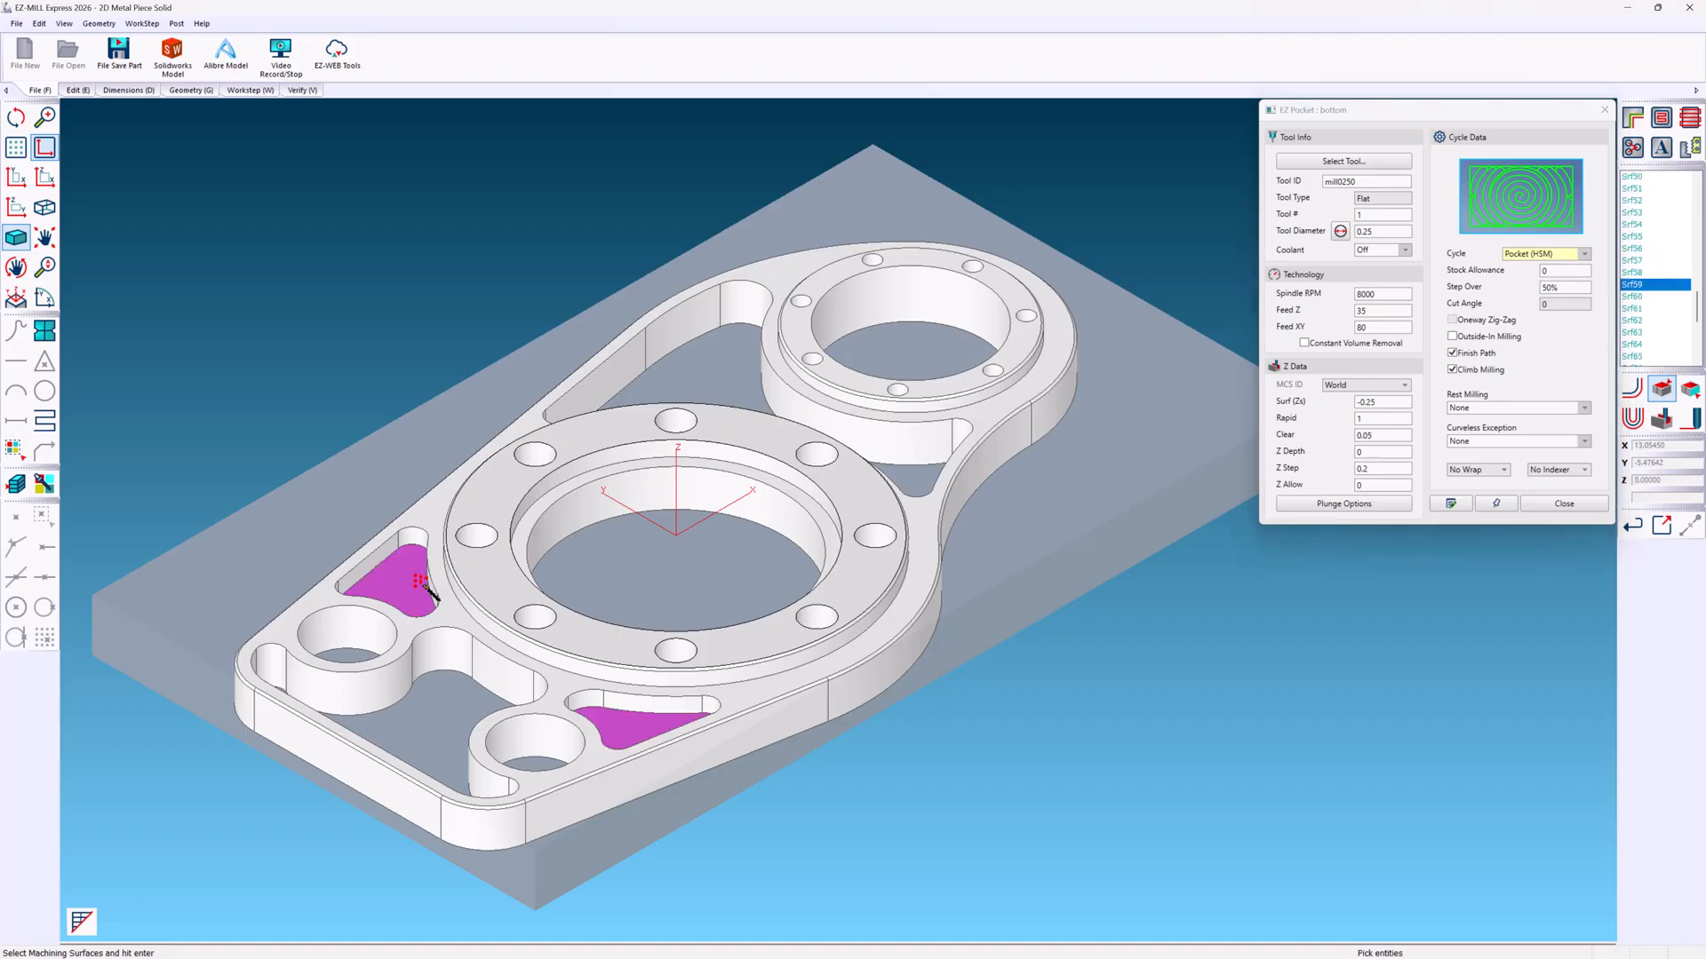
key("Return")
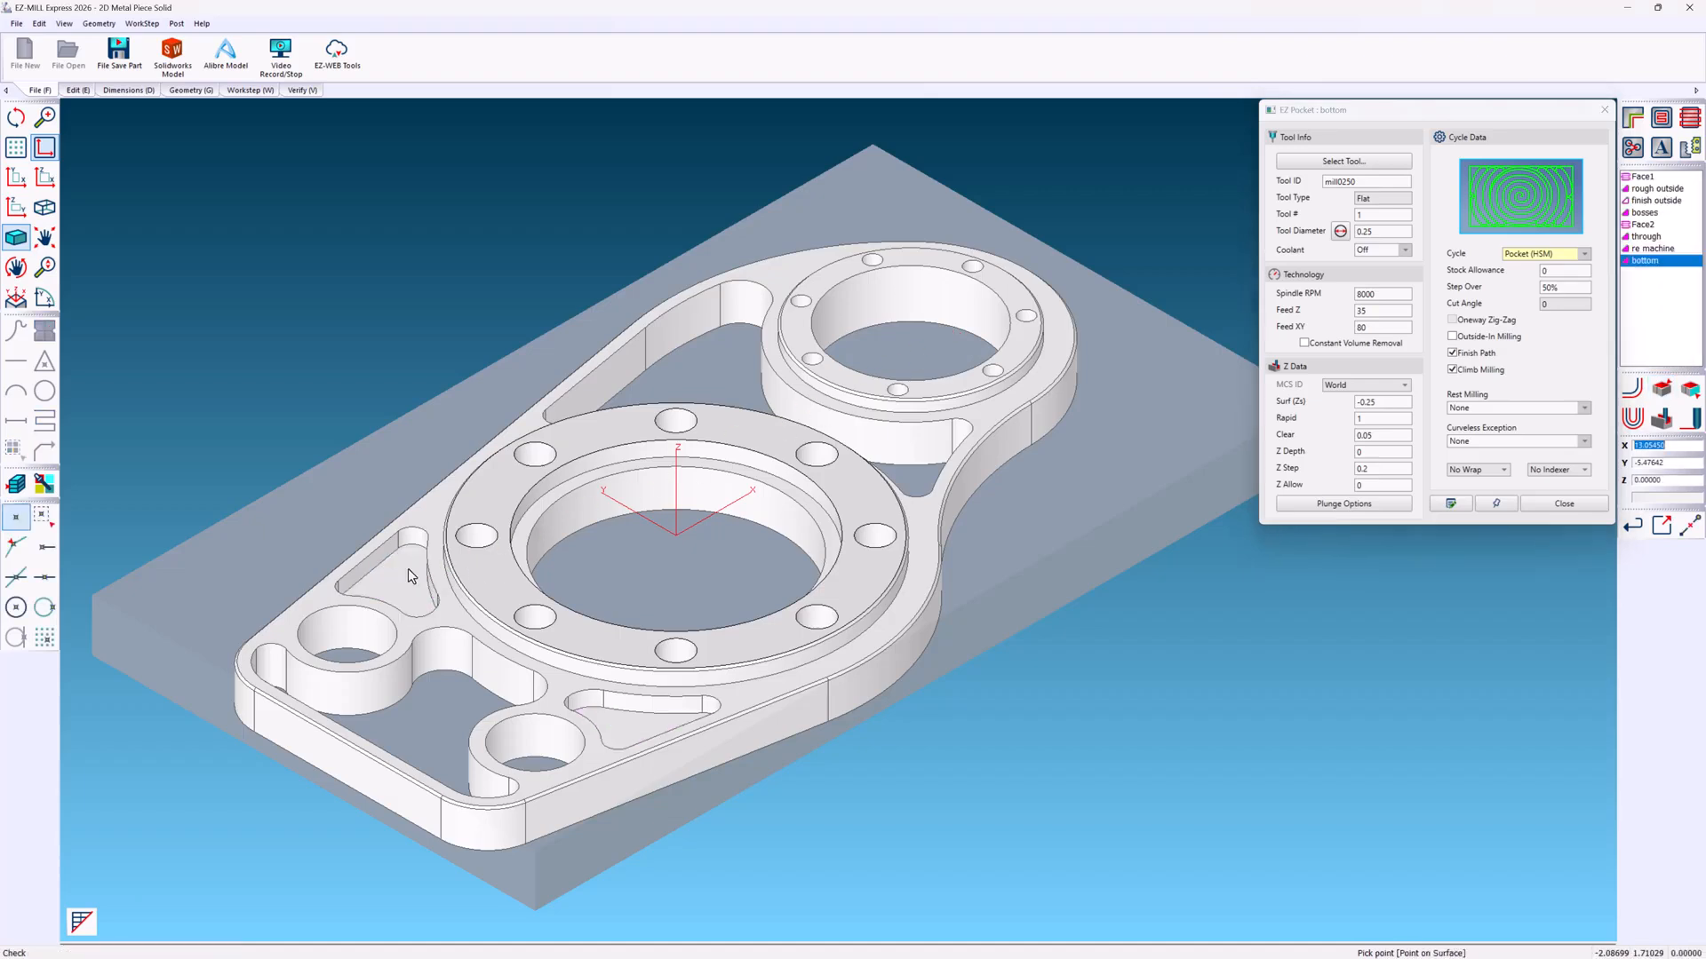
left_click(1632, 388)
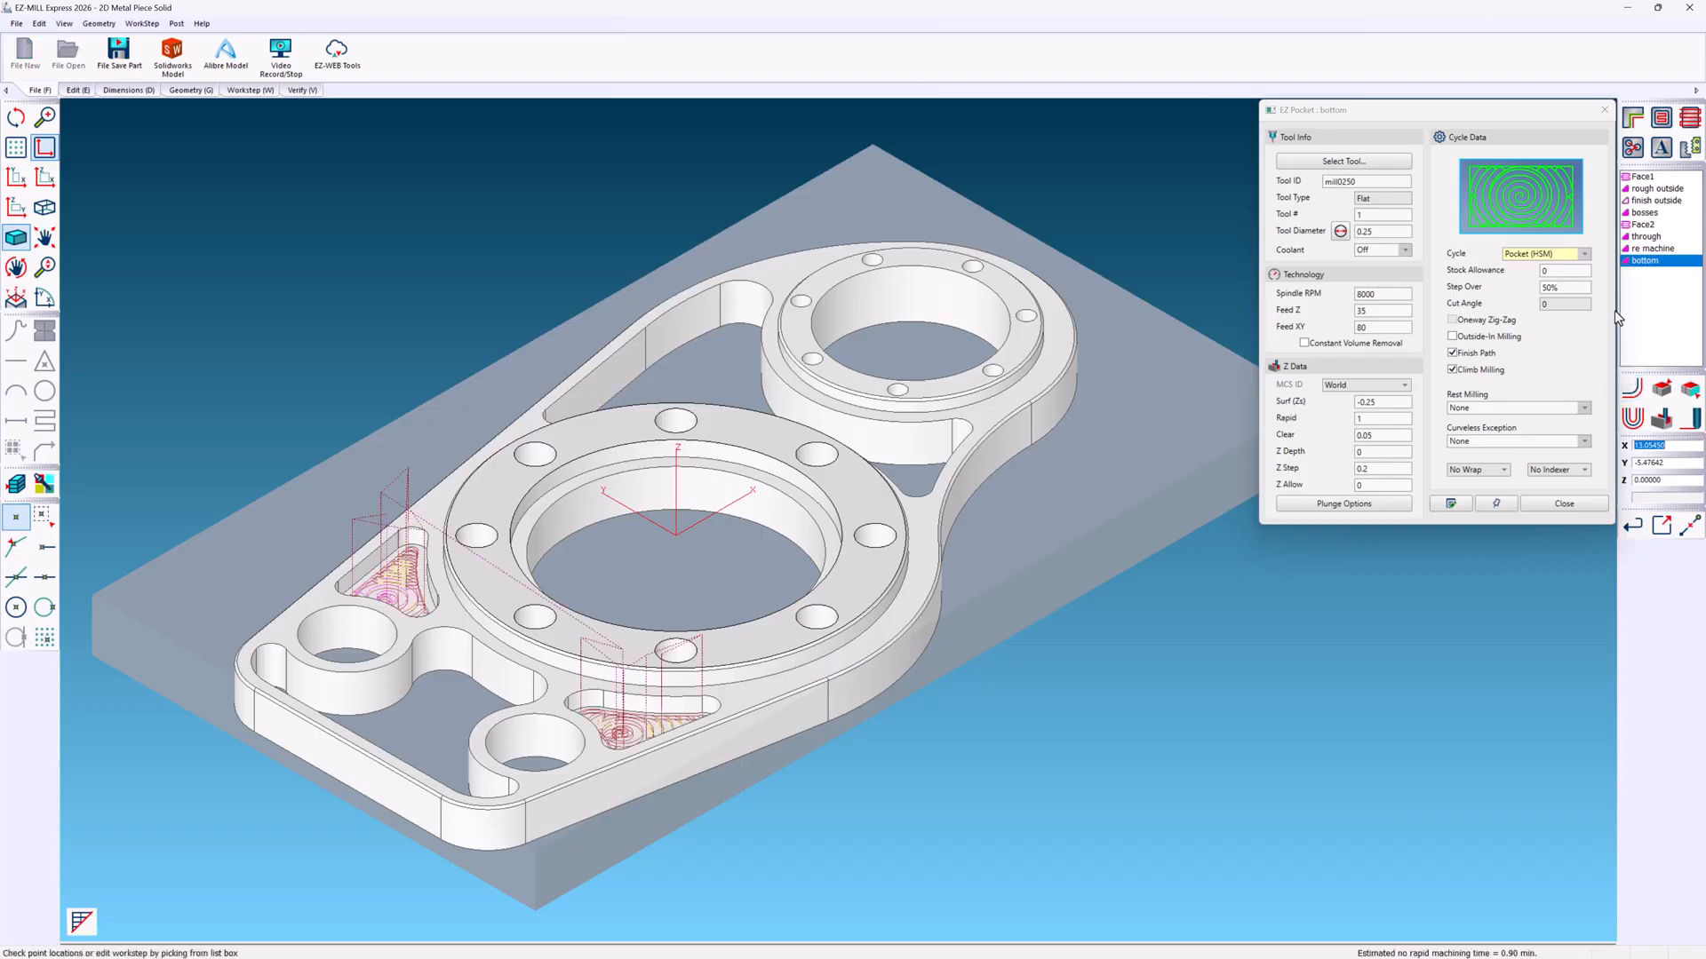
- Create a contour workstep named large bore on the upper stepped wall inside the large ring
left_click(1633, 120)
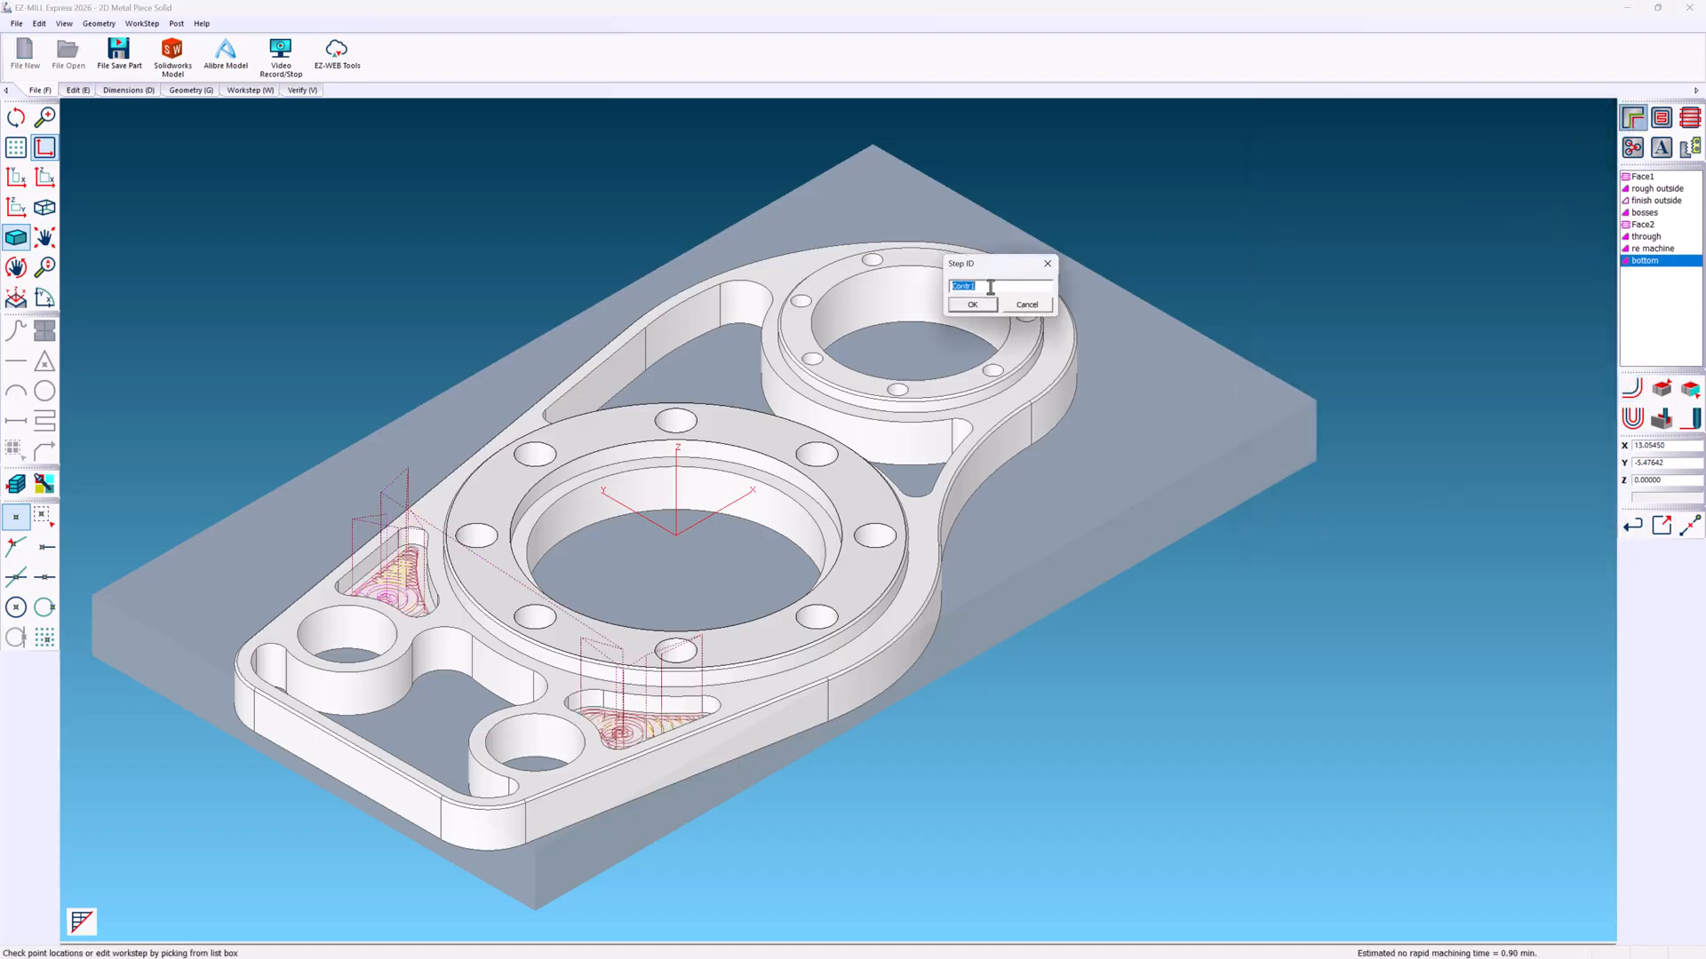
type("large bore")
left_click(981, 306)
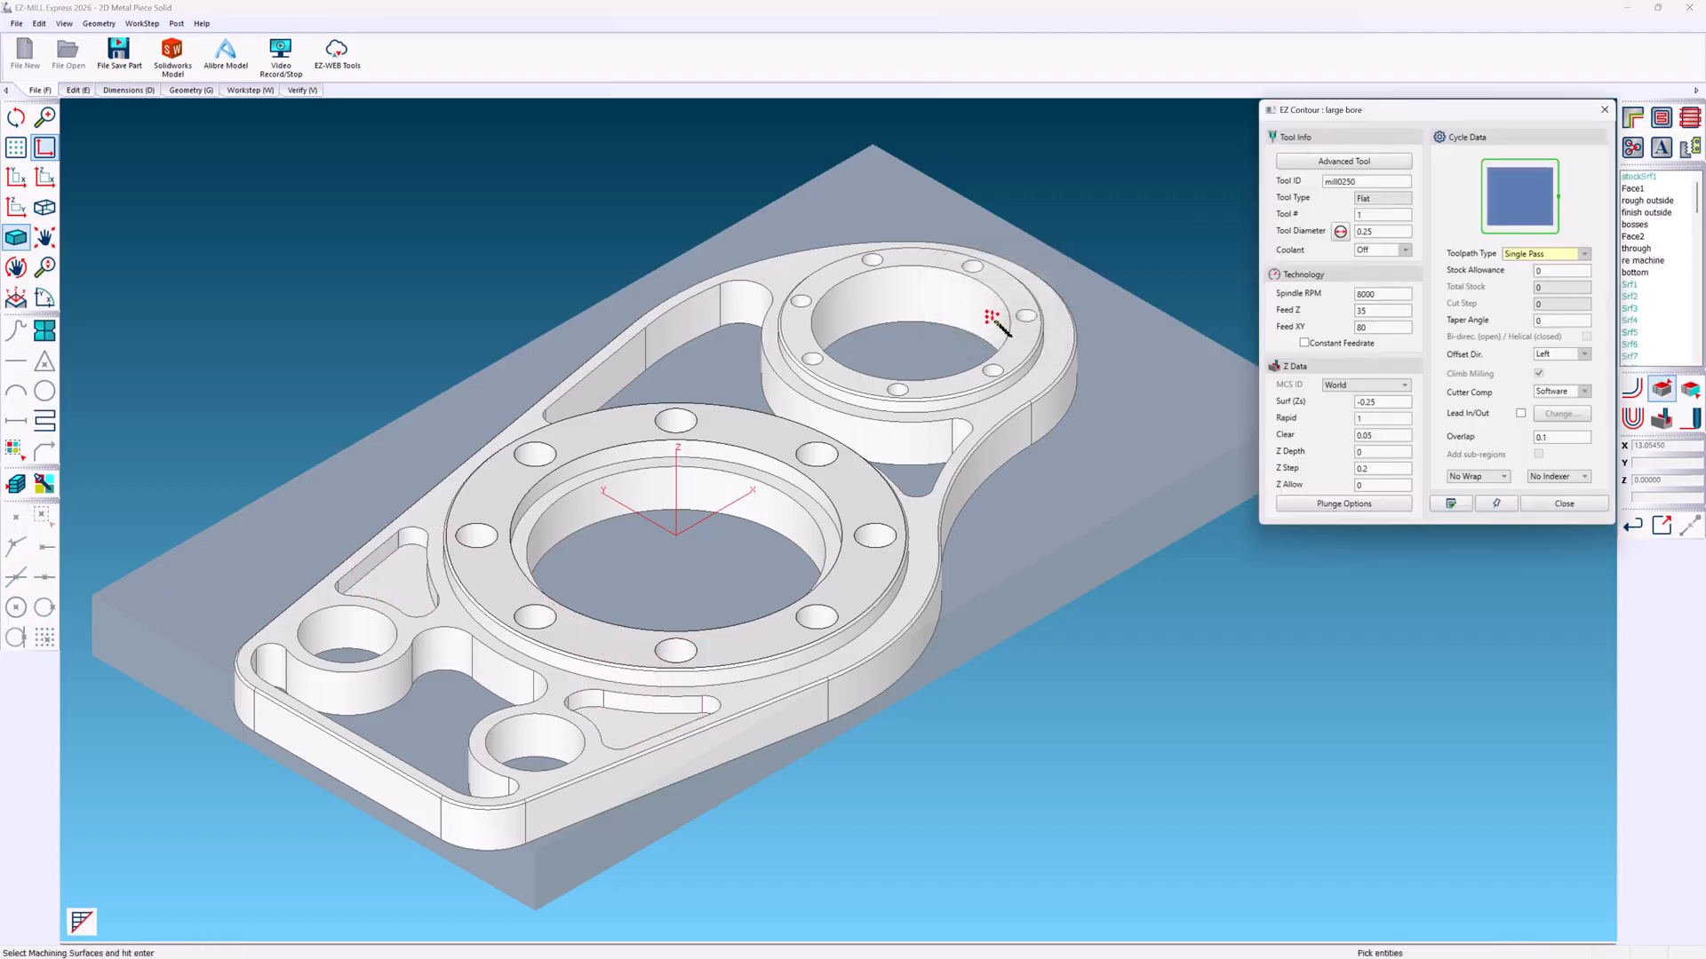
left_click(745, 466)
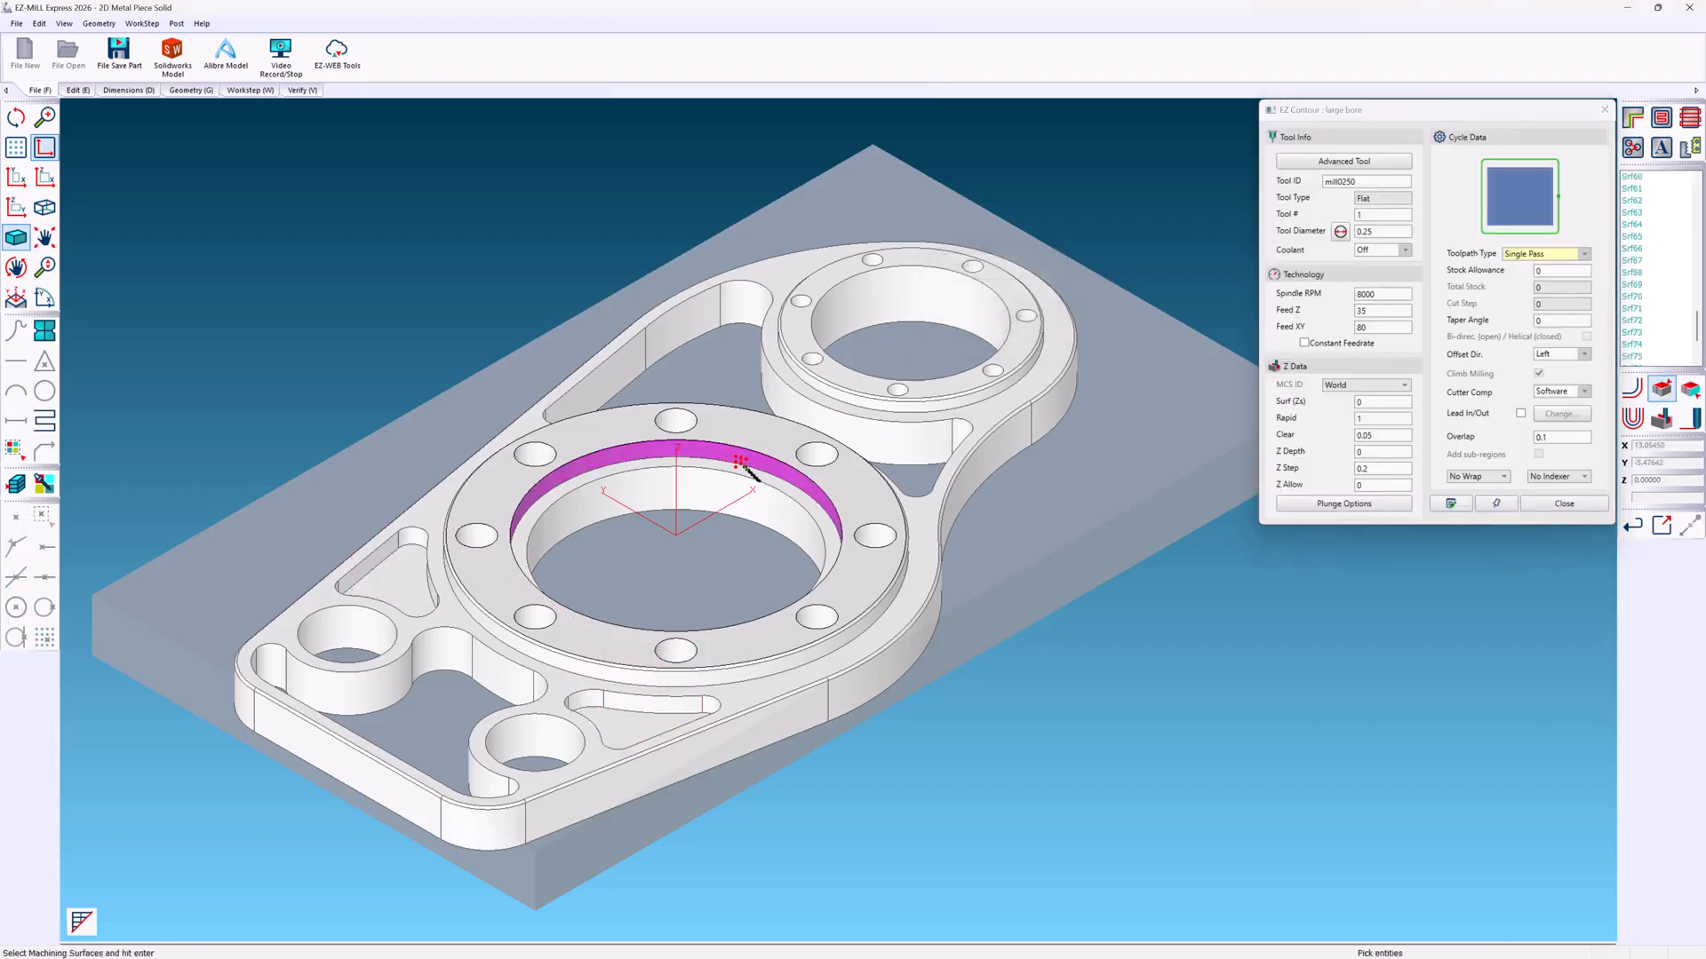
key("Return")
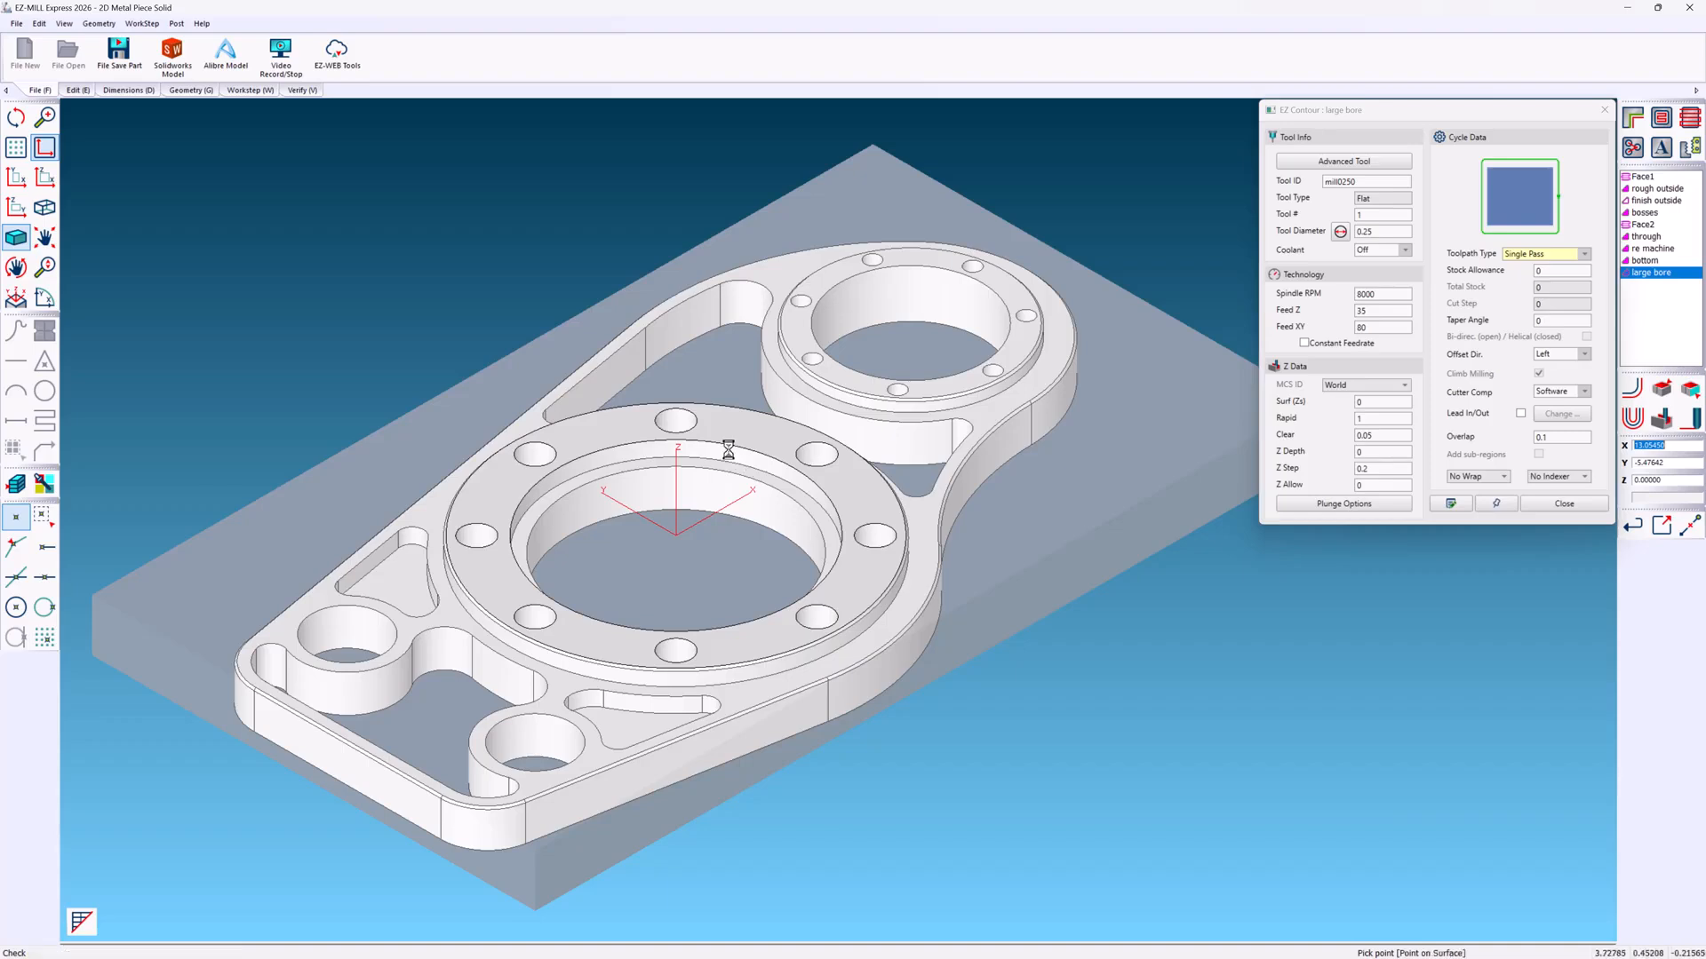
left_click(729, 451)
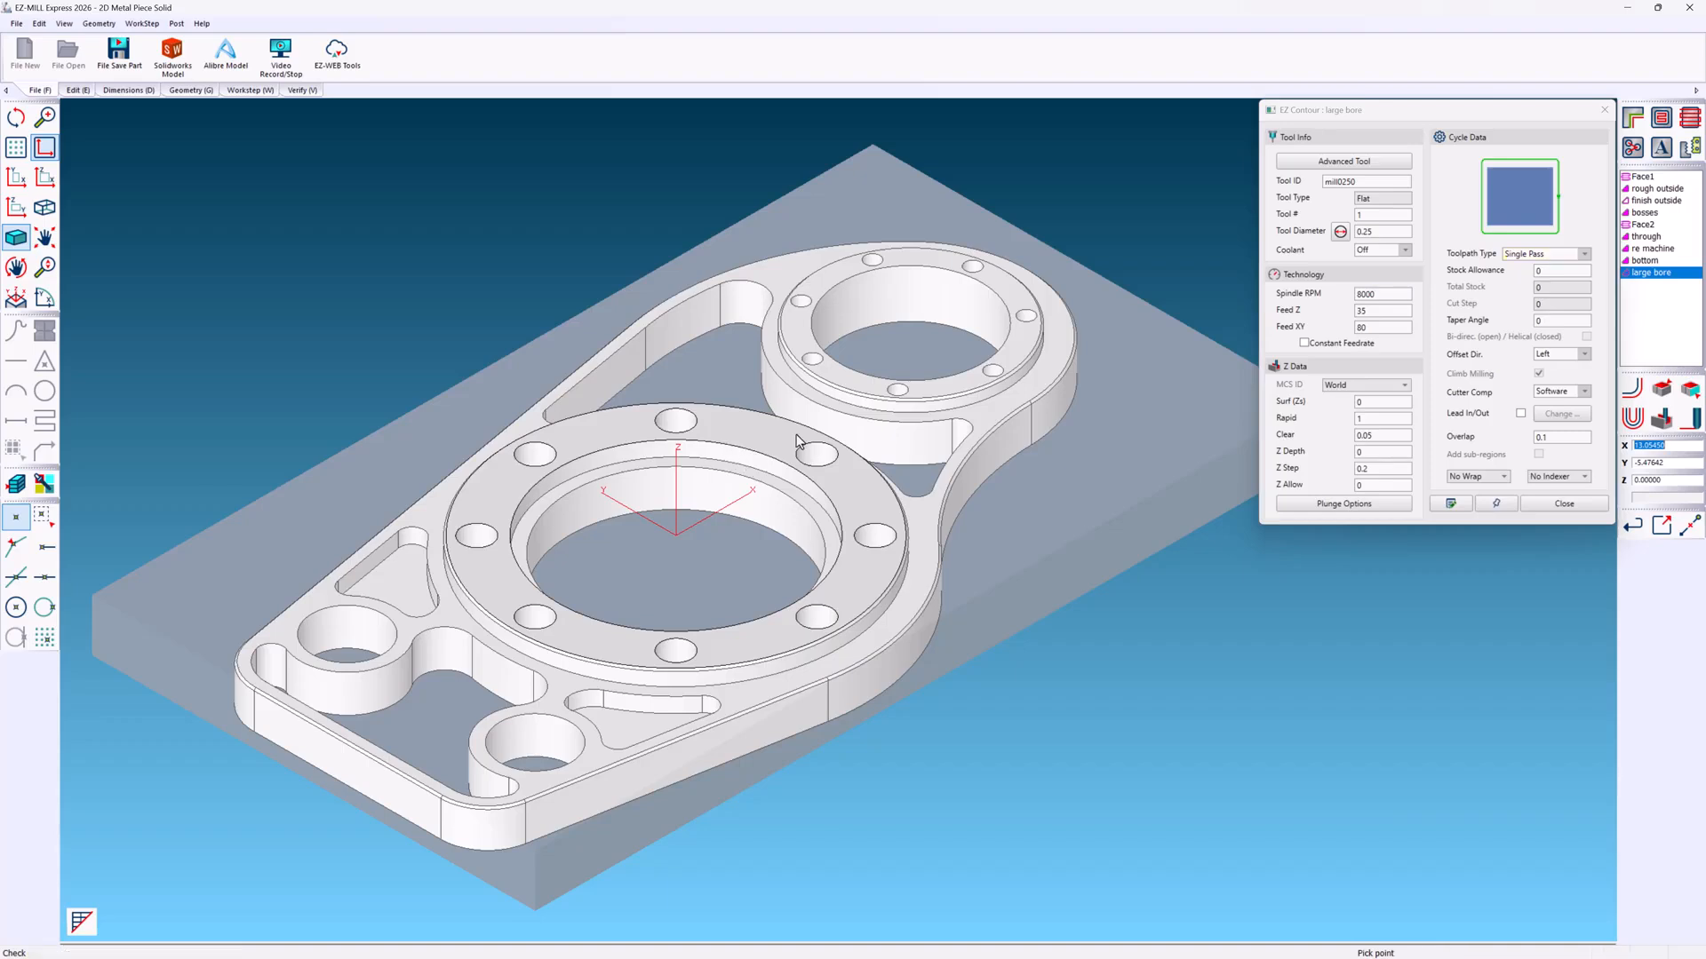
- Set the large bore contour to Multiple Pass with total stock .125 and cut step 0.05, checking the tool path and 3D simulation
left_click(1584, 255)
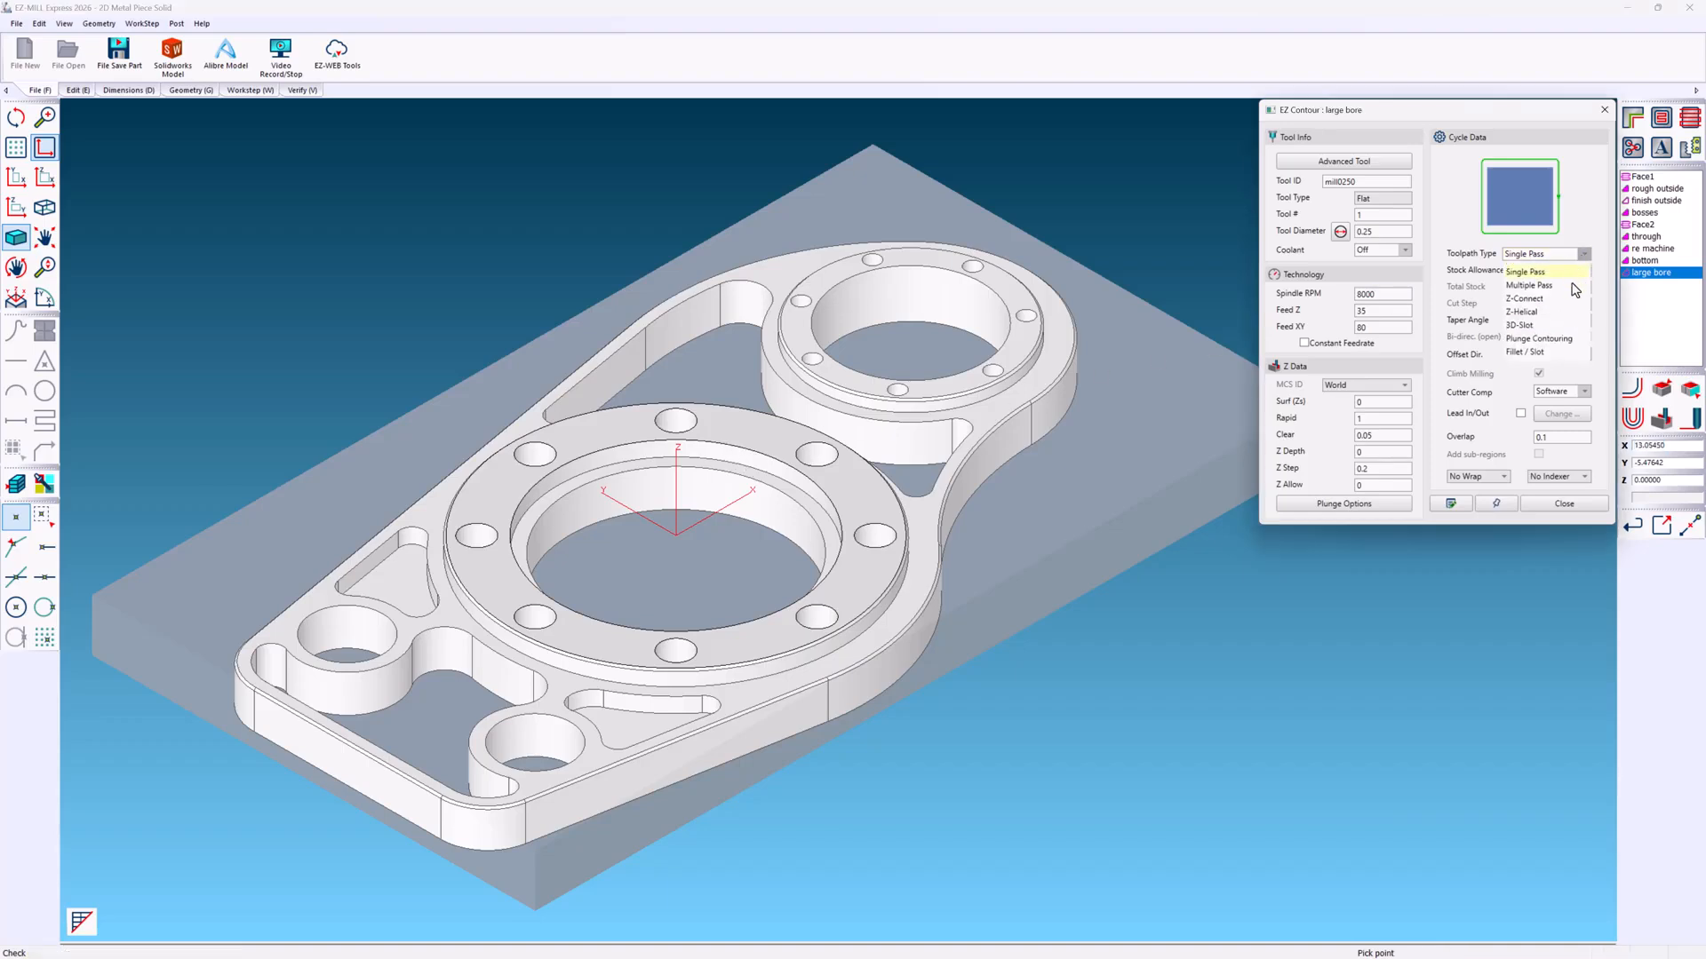
left_click(1570, 287)
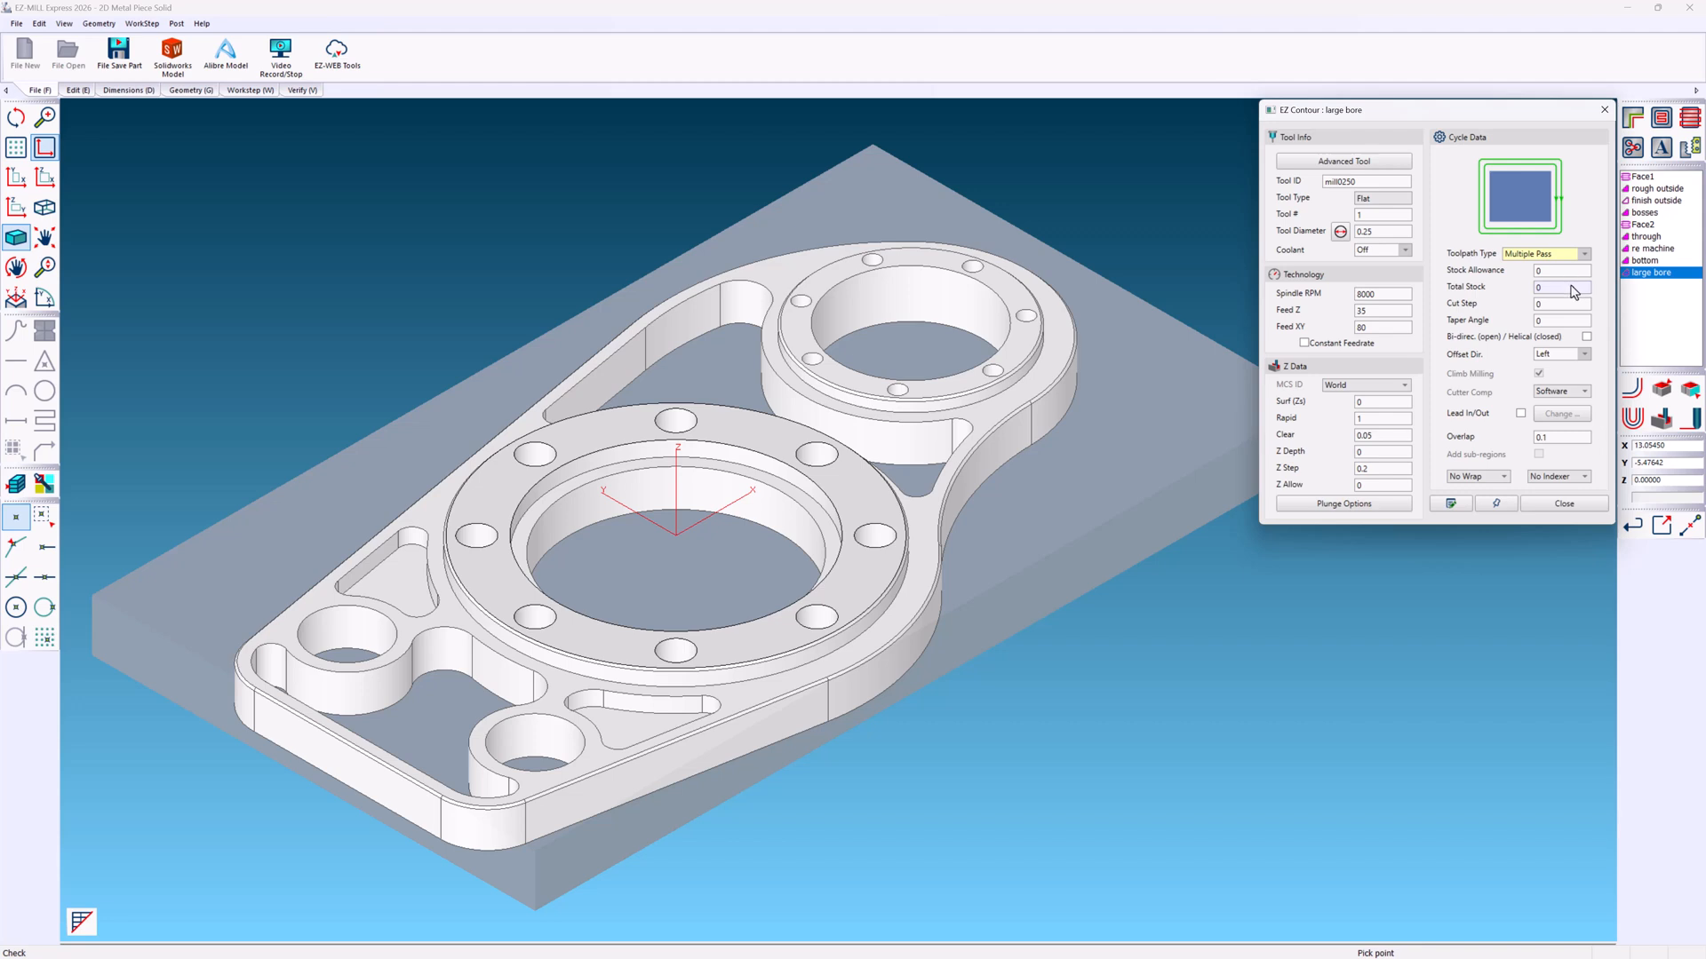
left_click(1570, 286)
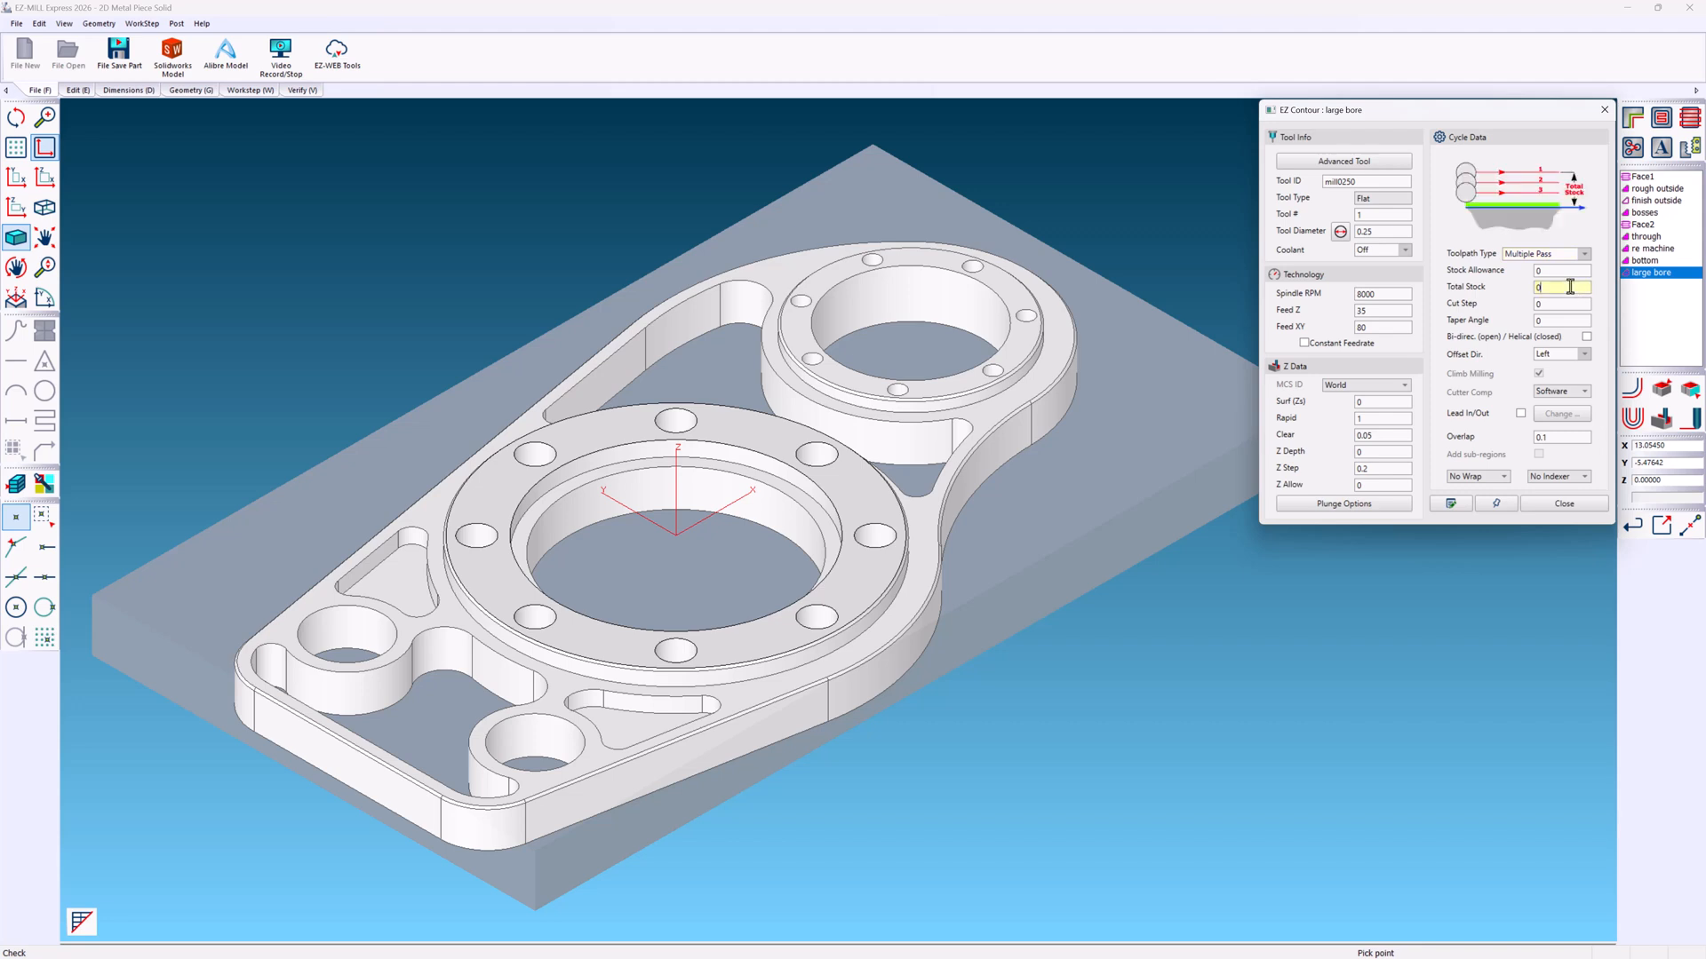
type(".125")
left_click(1557, 304)
left_click(1632, 389)
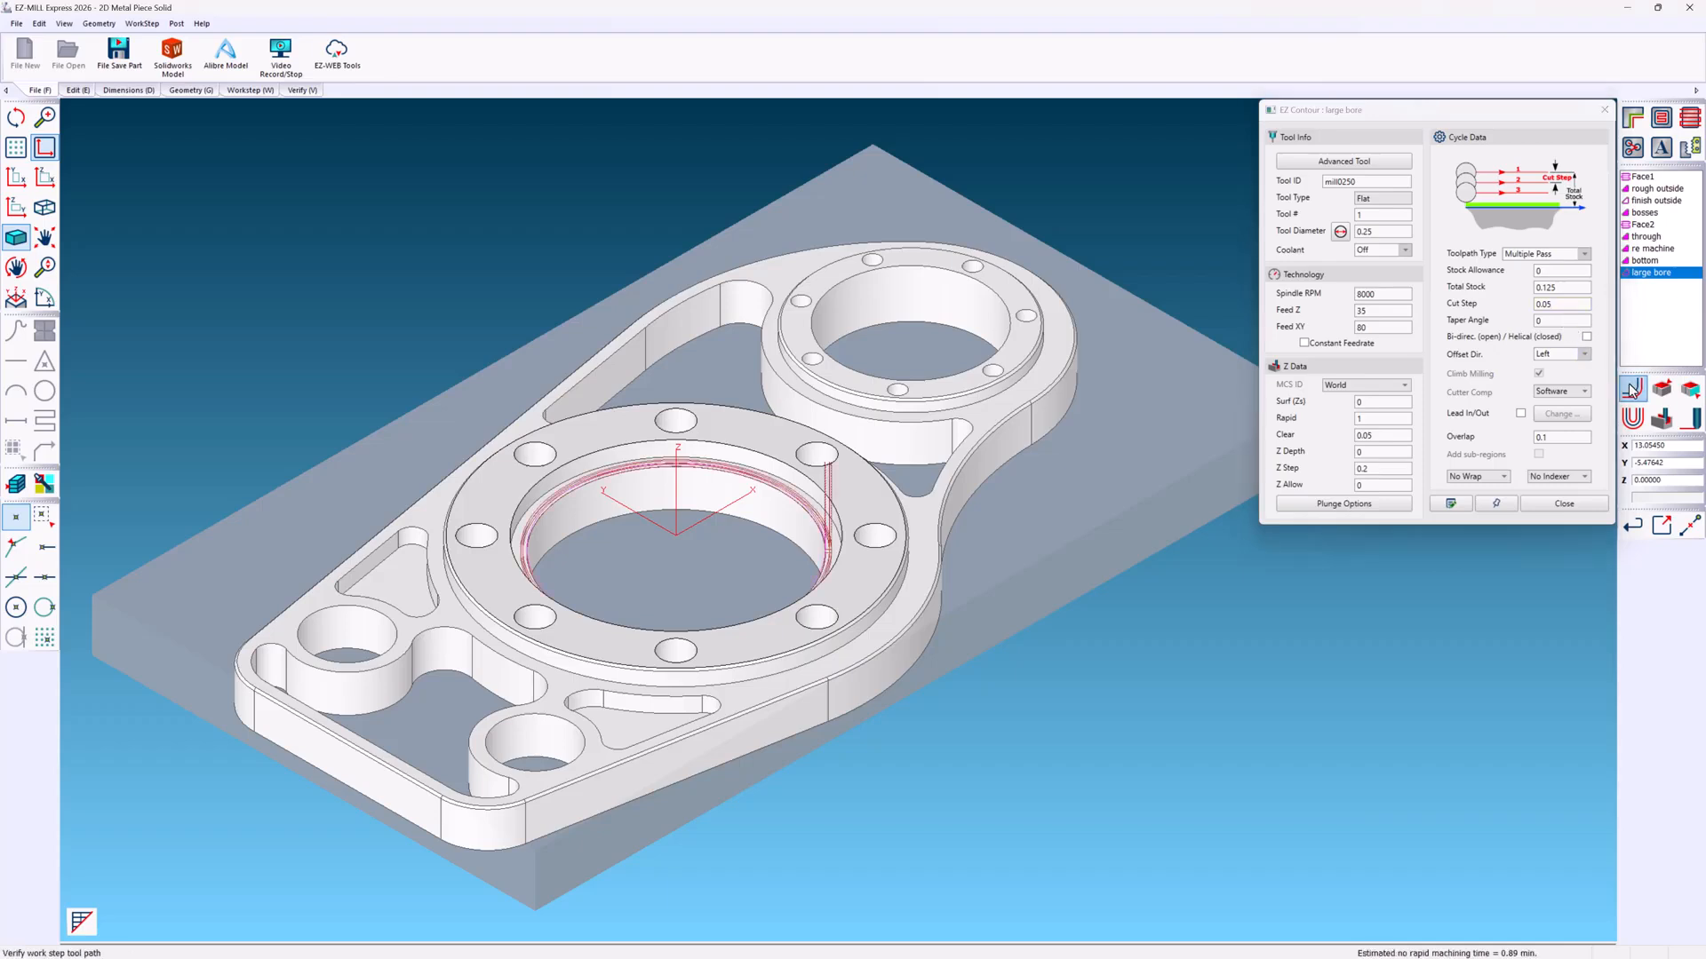
left_click(1658, 423)
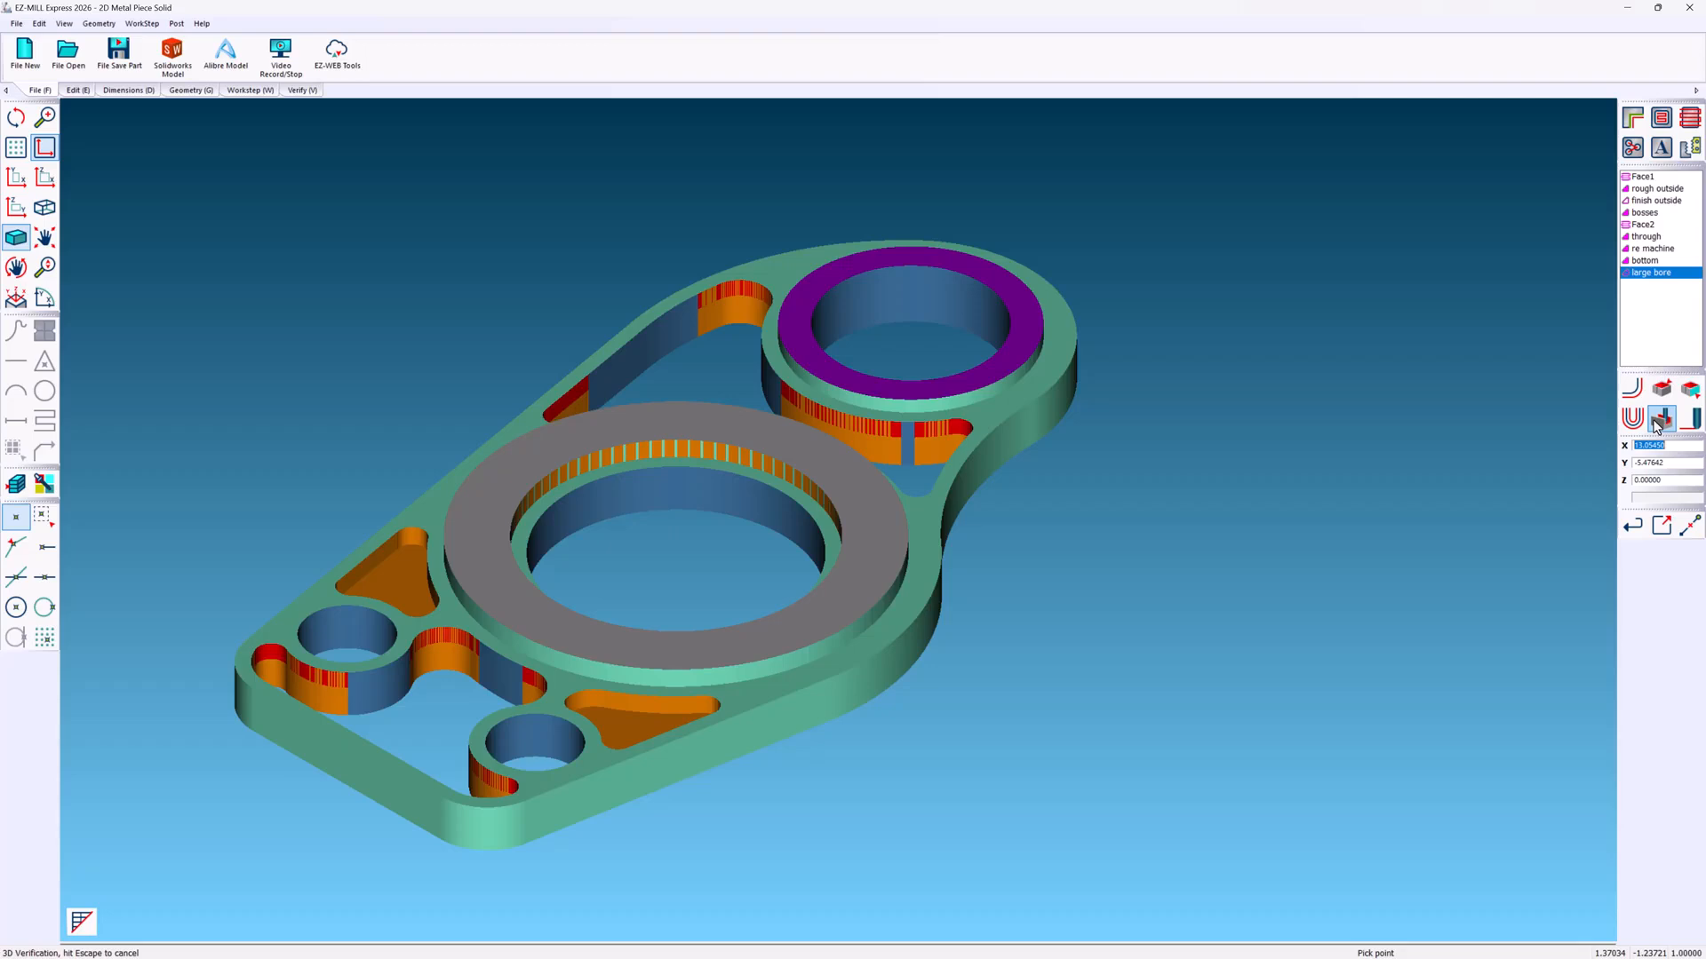
left_click(1420, 446)
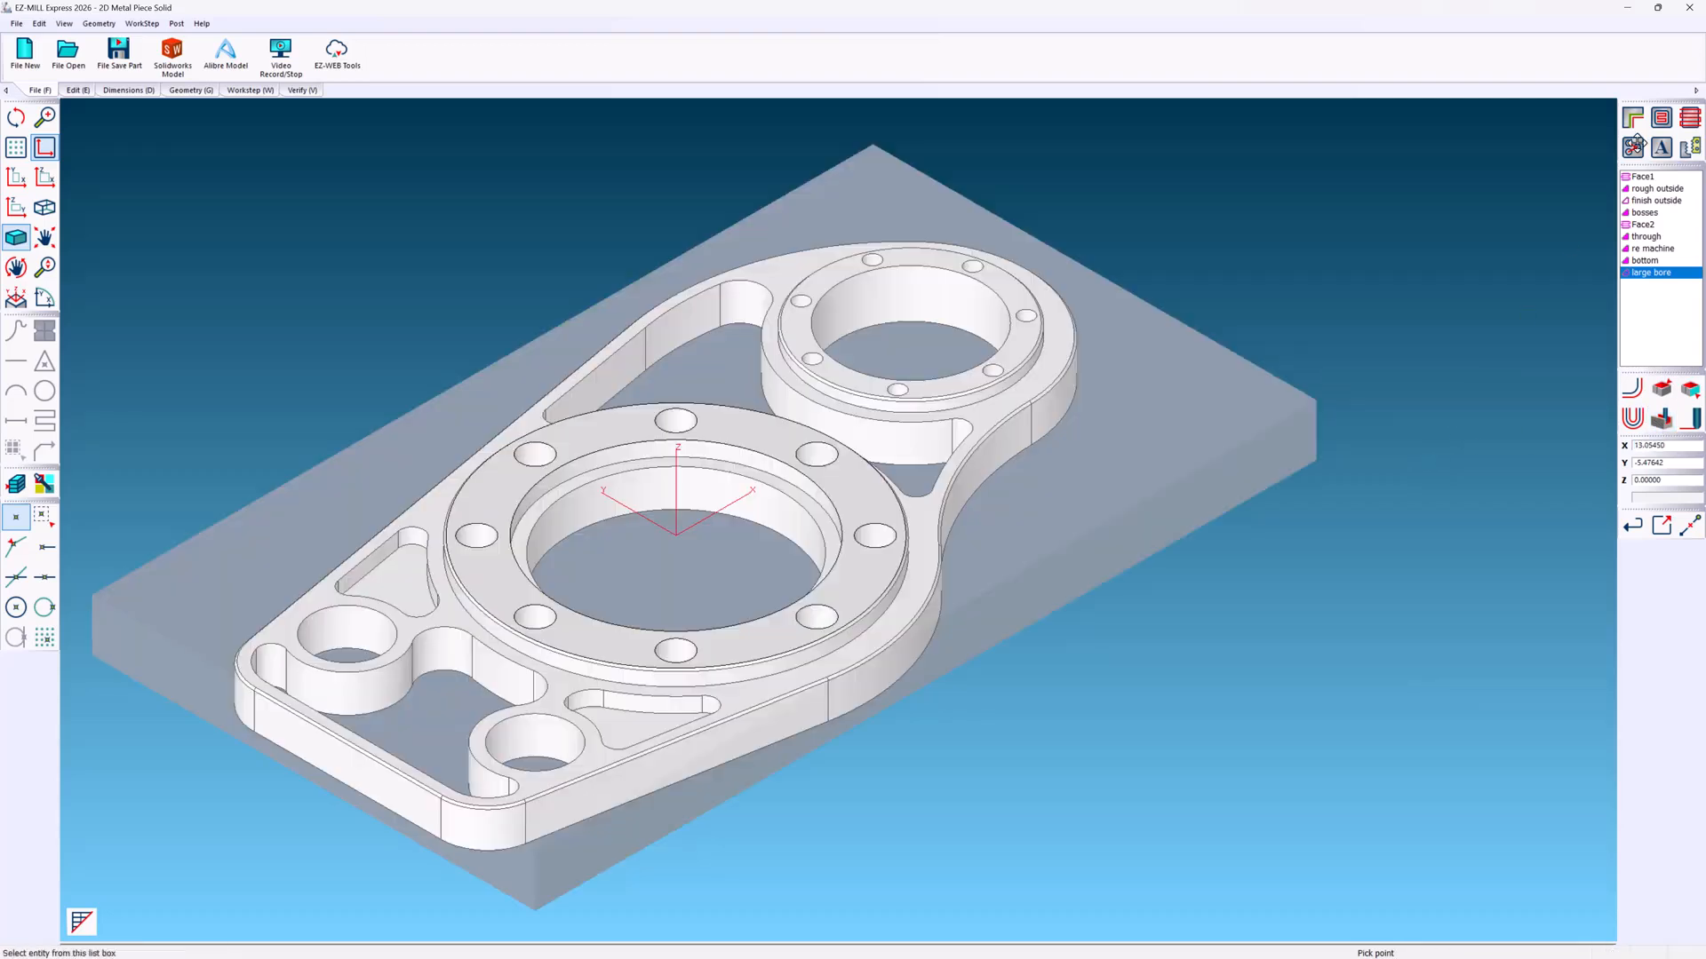
- Create a hole workstep with the default name Drill1 on the eight holes around the large ring
left_click(1631, 151)
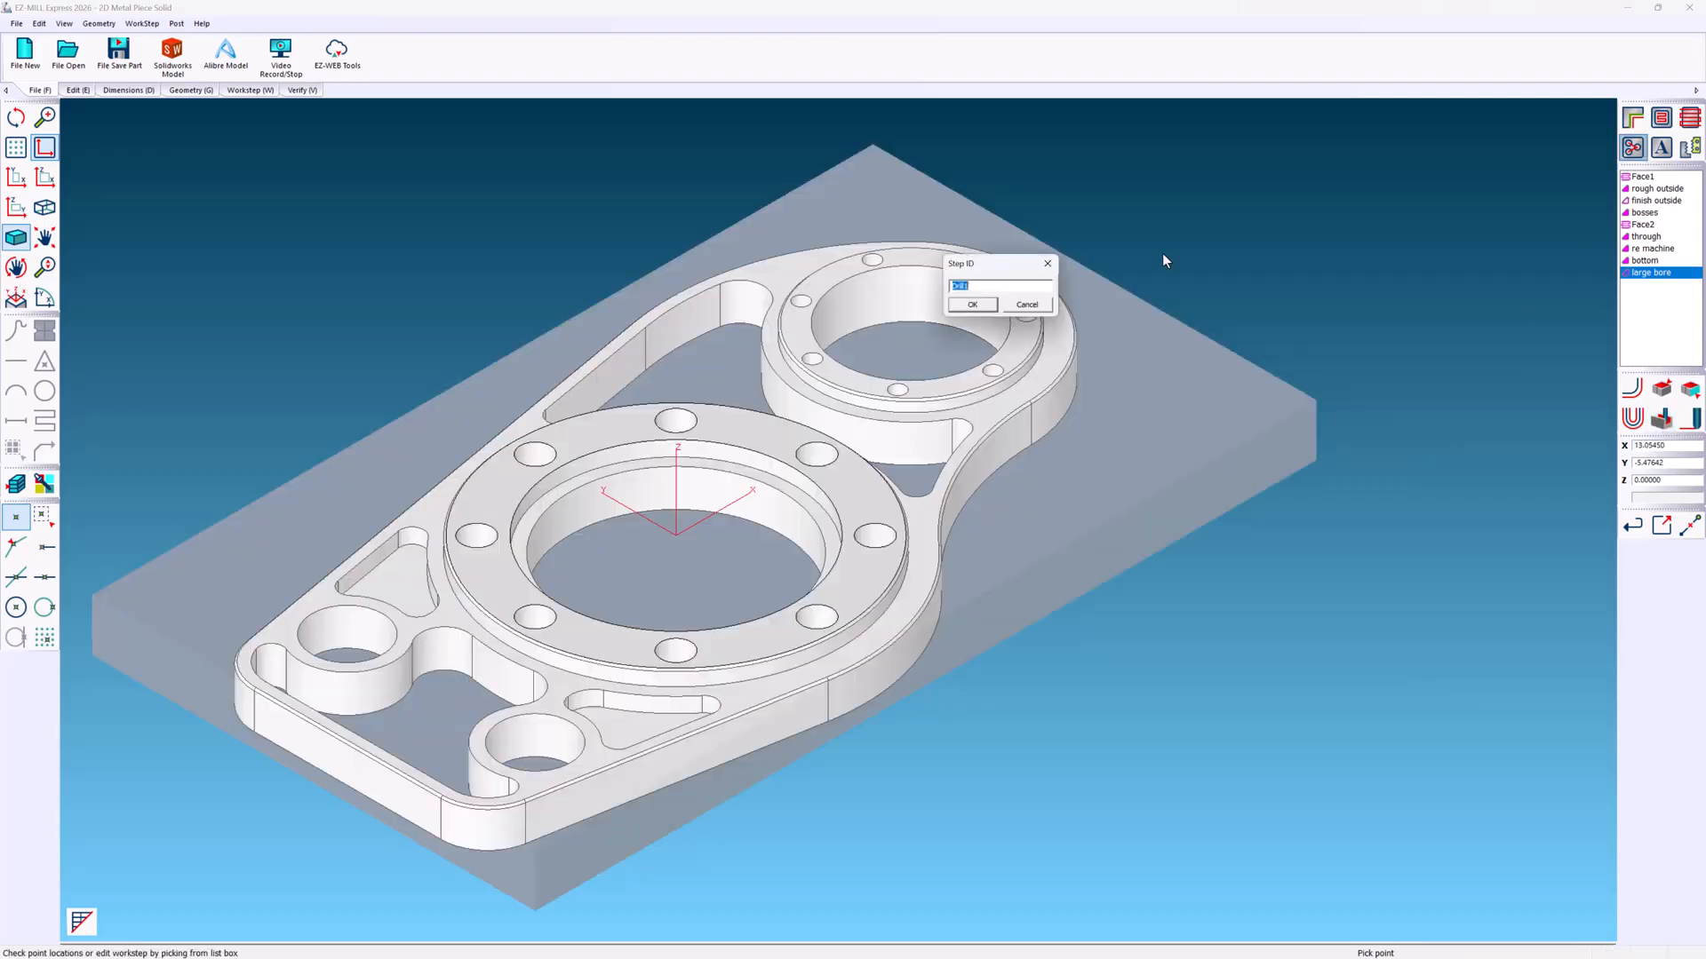
left_click(972, 304)
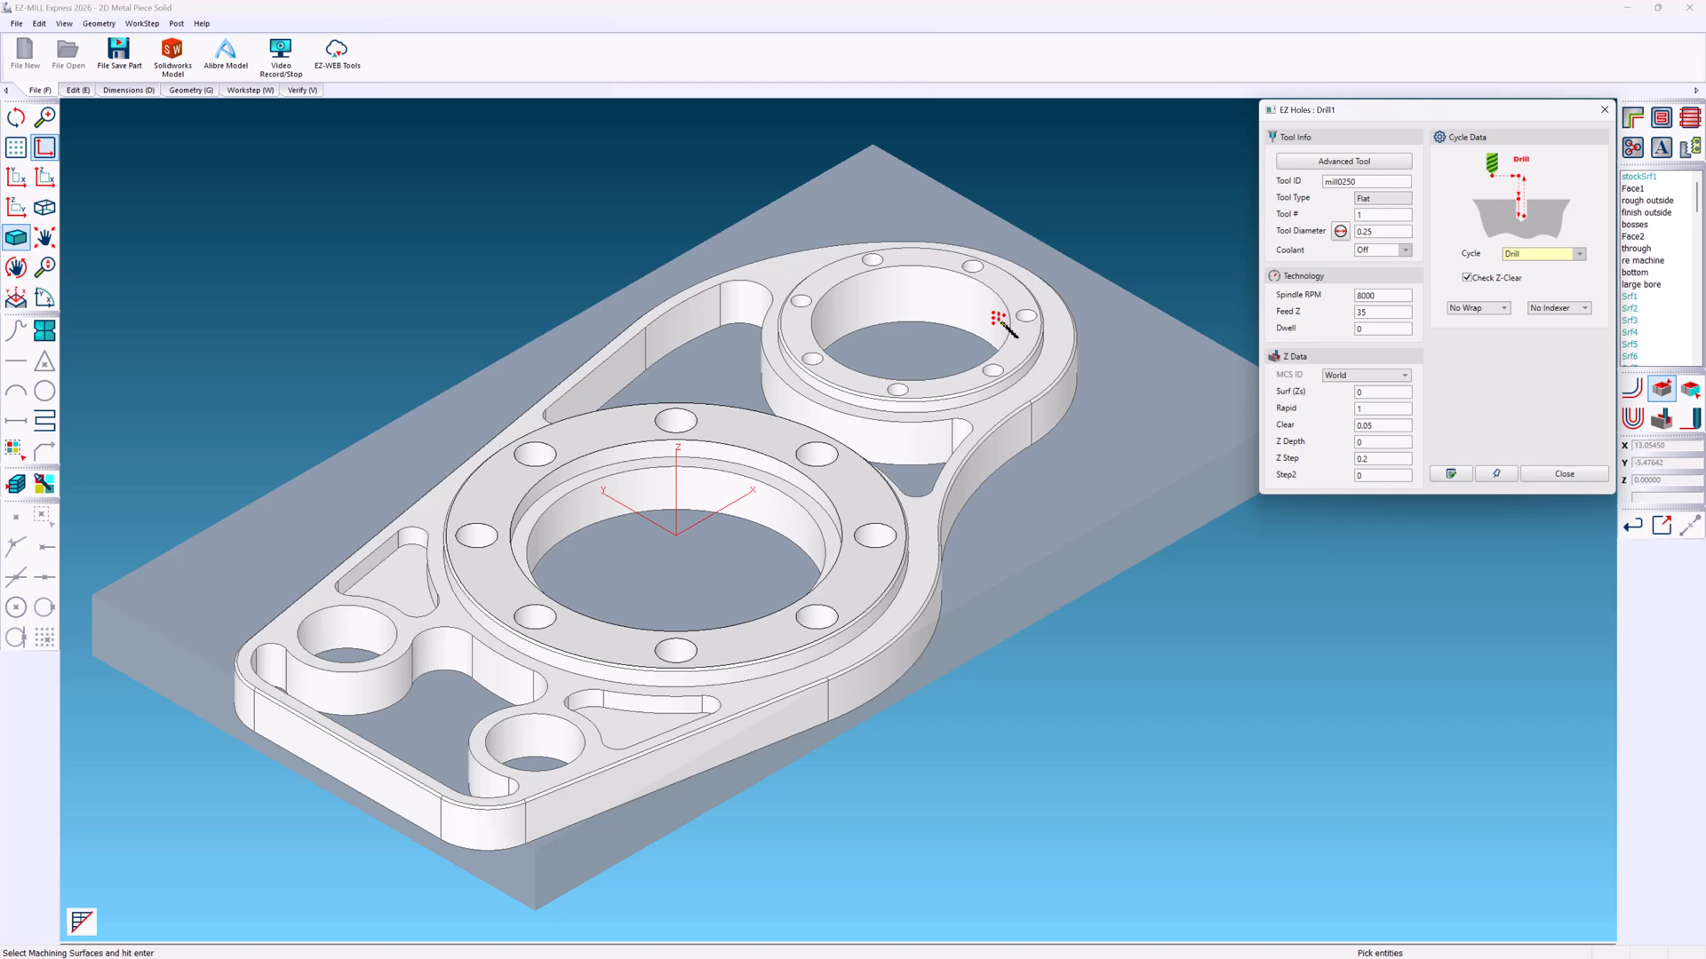
left_click(819, 461)
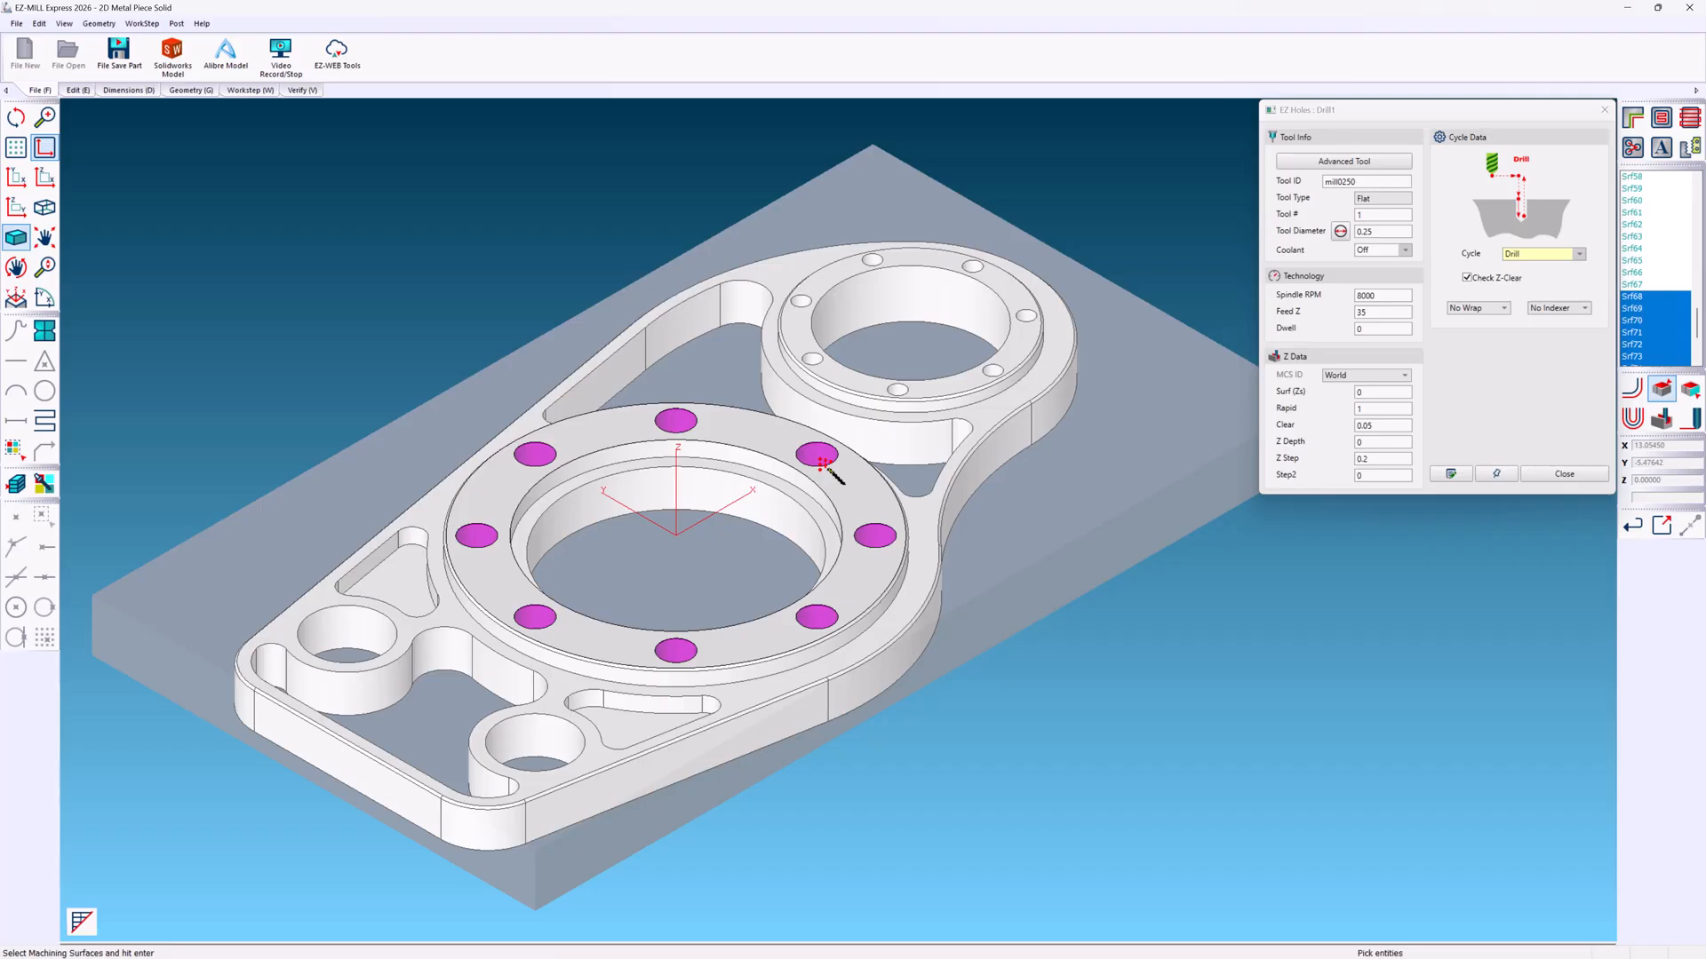
key("Return")
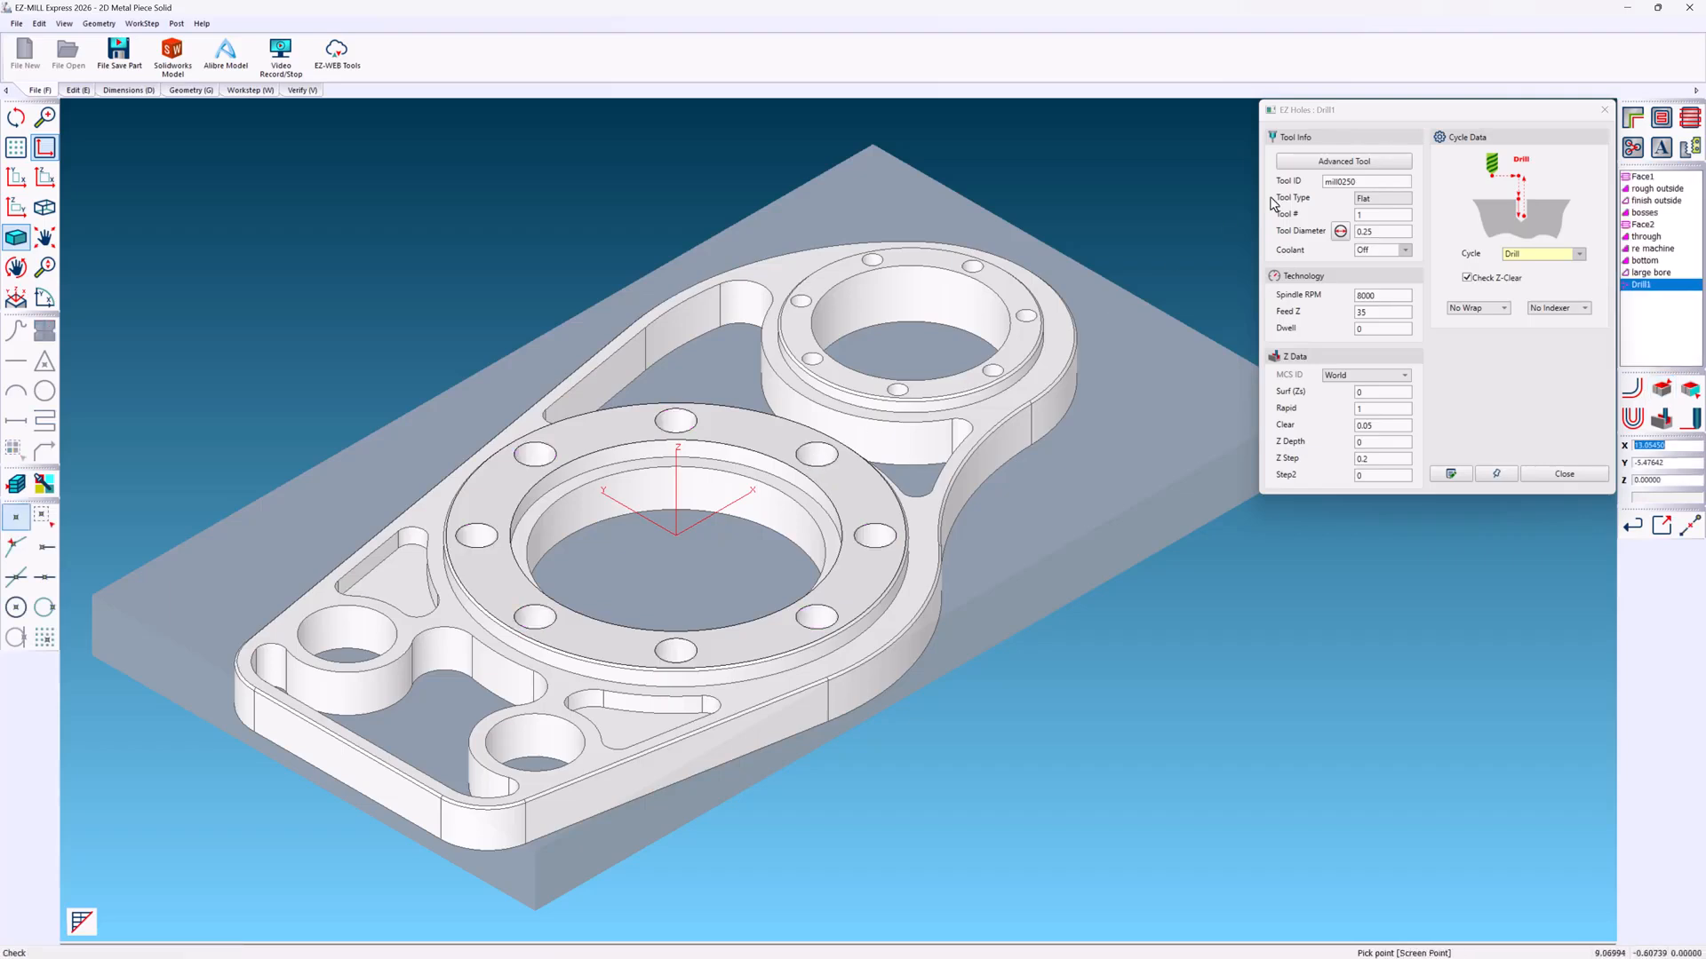
- Load the 1/2 inch drill from the Metal library as Drill1's tool
left_click(1343, 161)
left_click(1476, 201)
left_click(1305, 281)
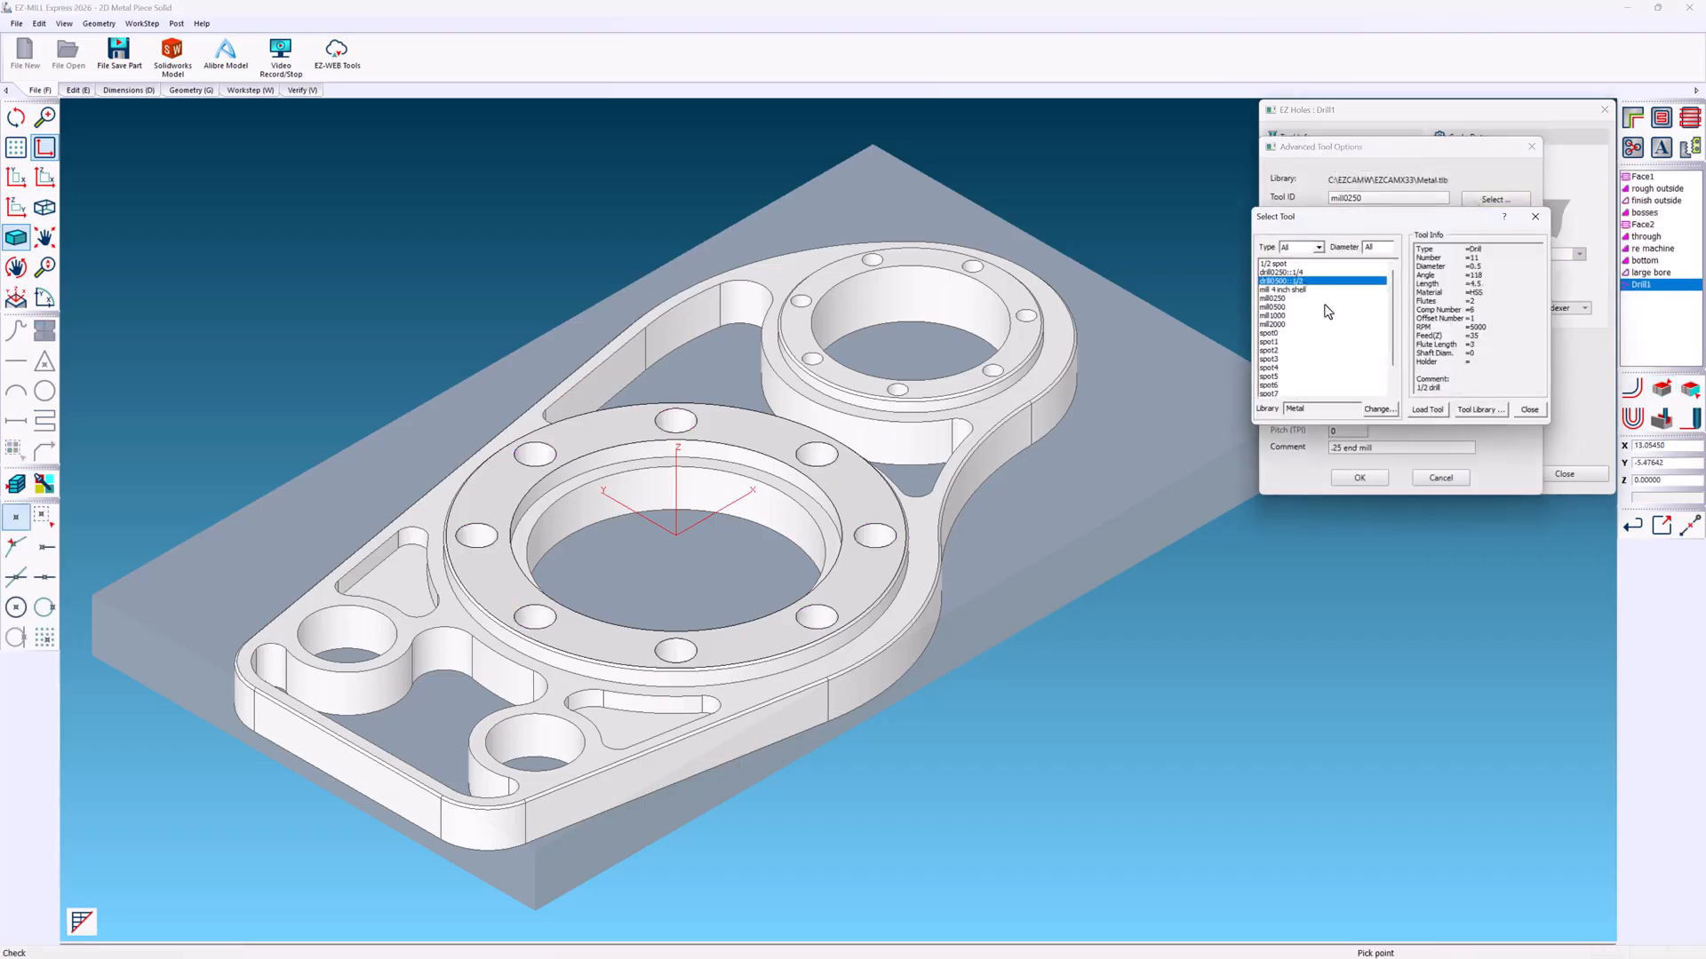
left_click(1424, 409)
left_click(1379, 480)
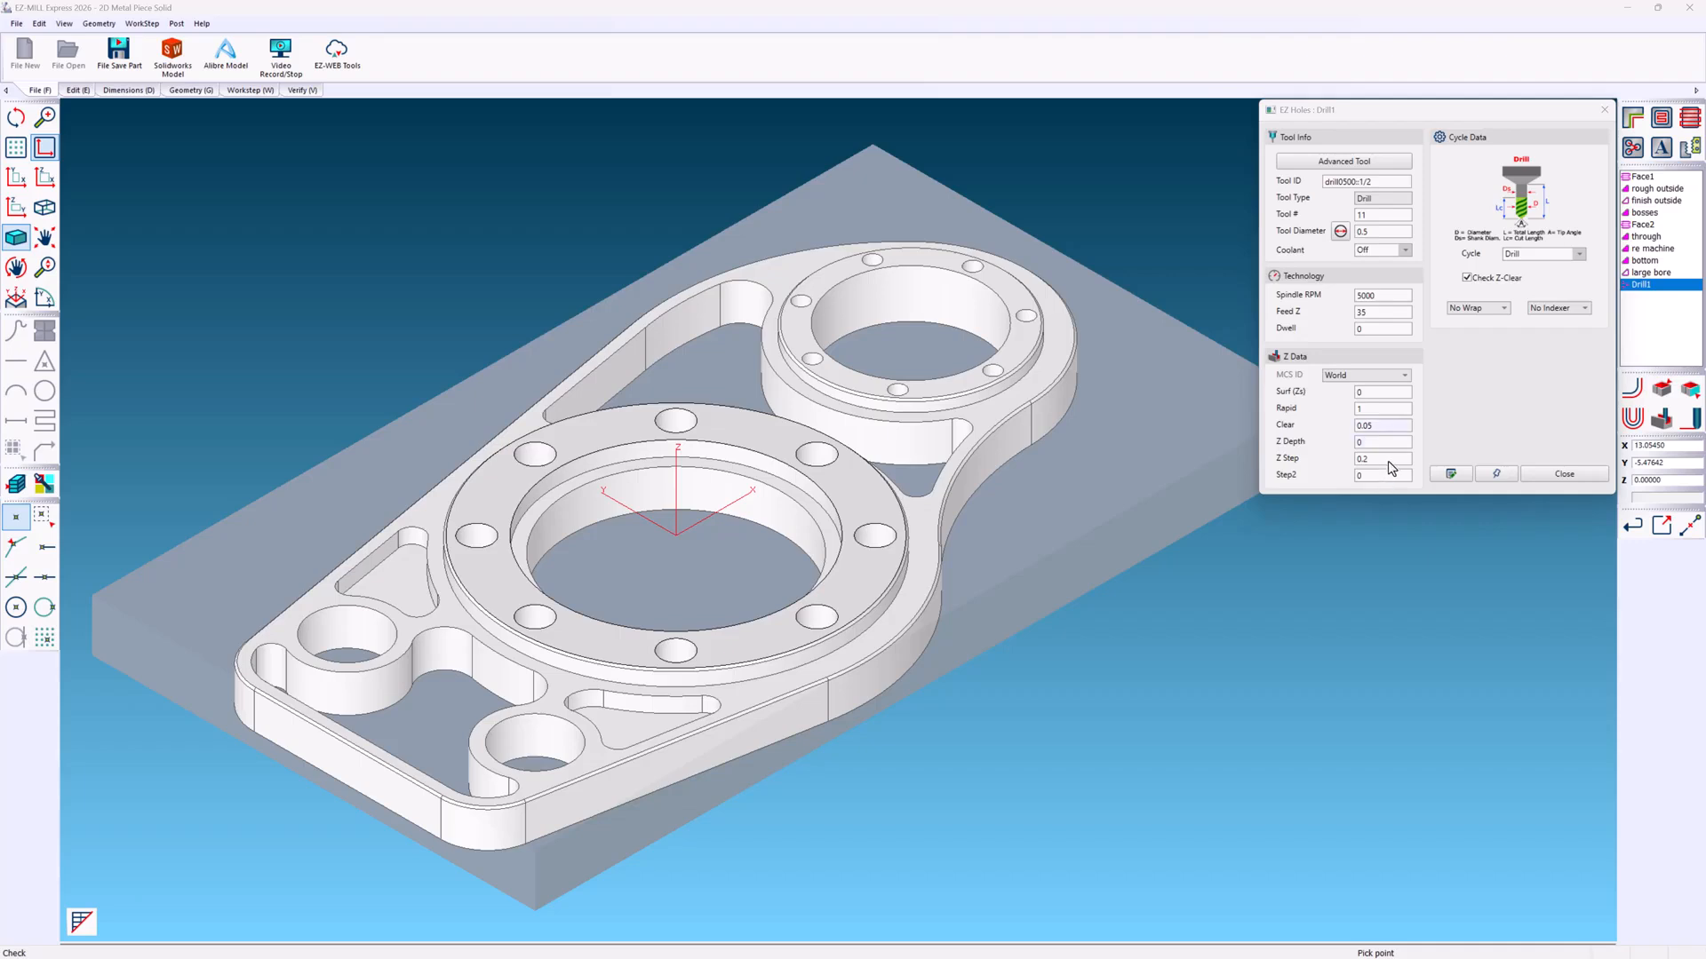
- Set the Z Step of the Drill1 workstep to 0
left_click(1390, 459)
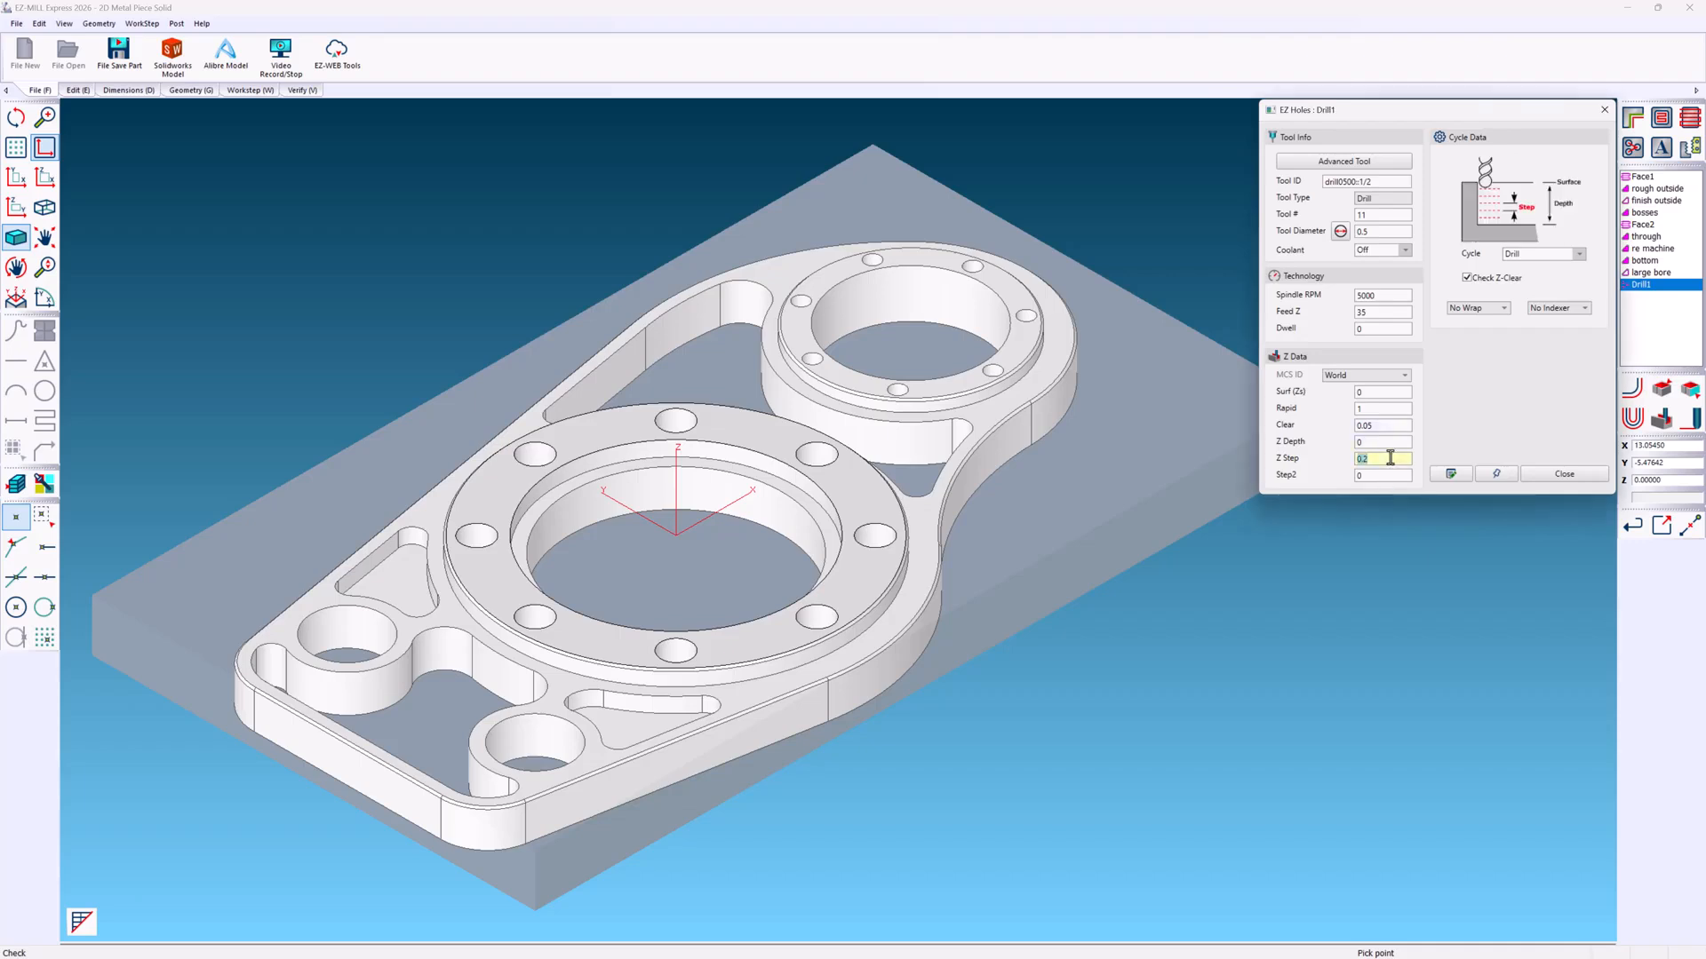
type("0")
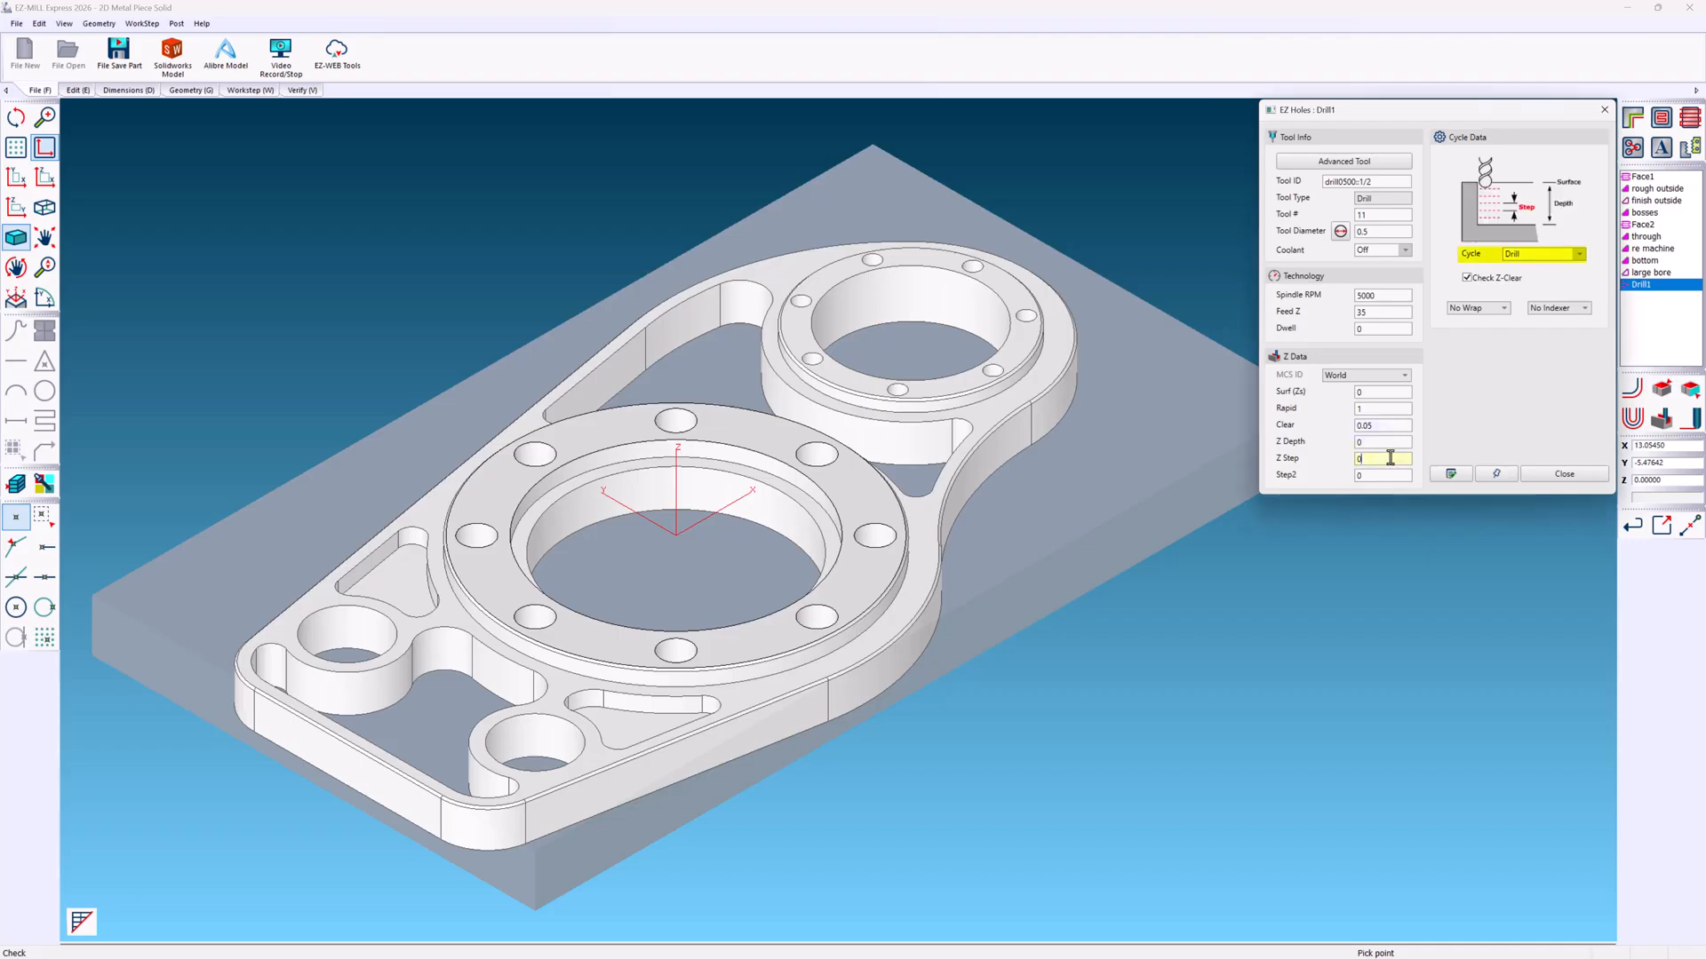
- Preview the Spot Face, Deep Hole, Tap, Chip Break and both Bore cycles for Drill1, returning it to the Drill cycle
left_click(1581, 256)
left_click(1576, 291)
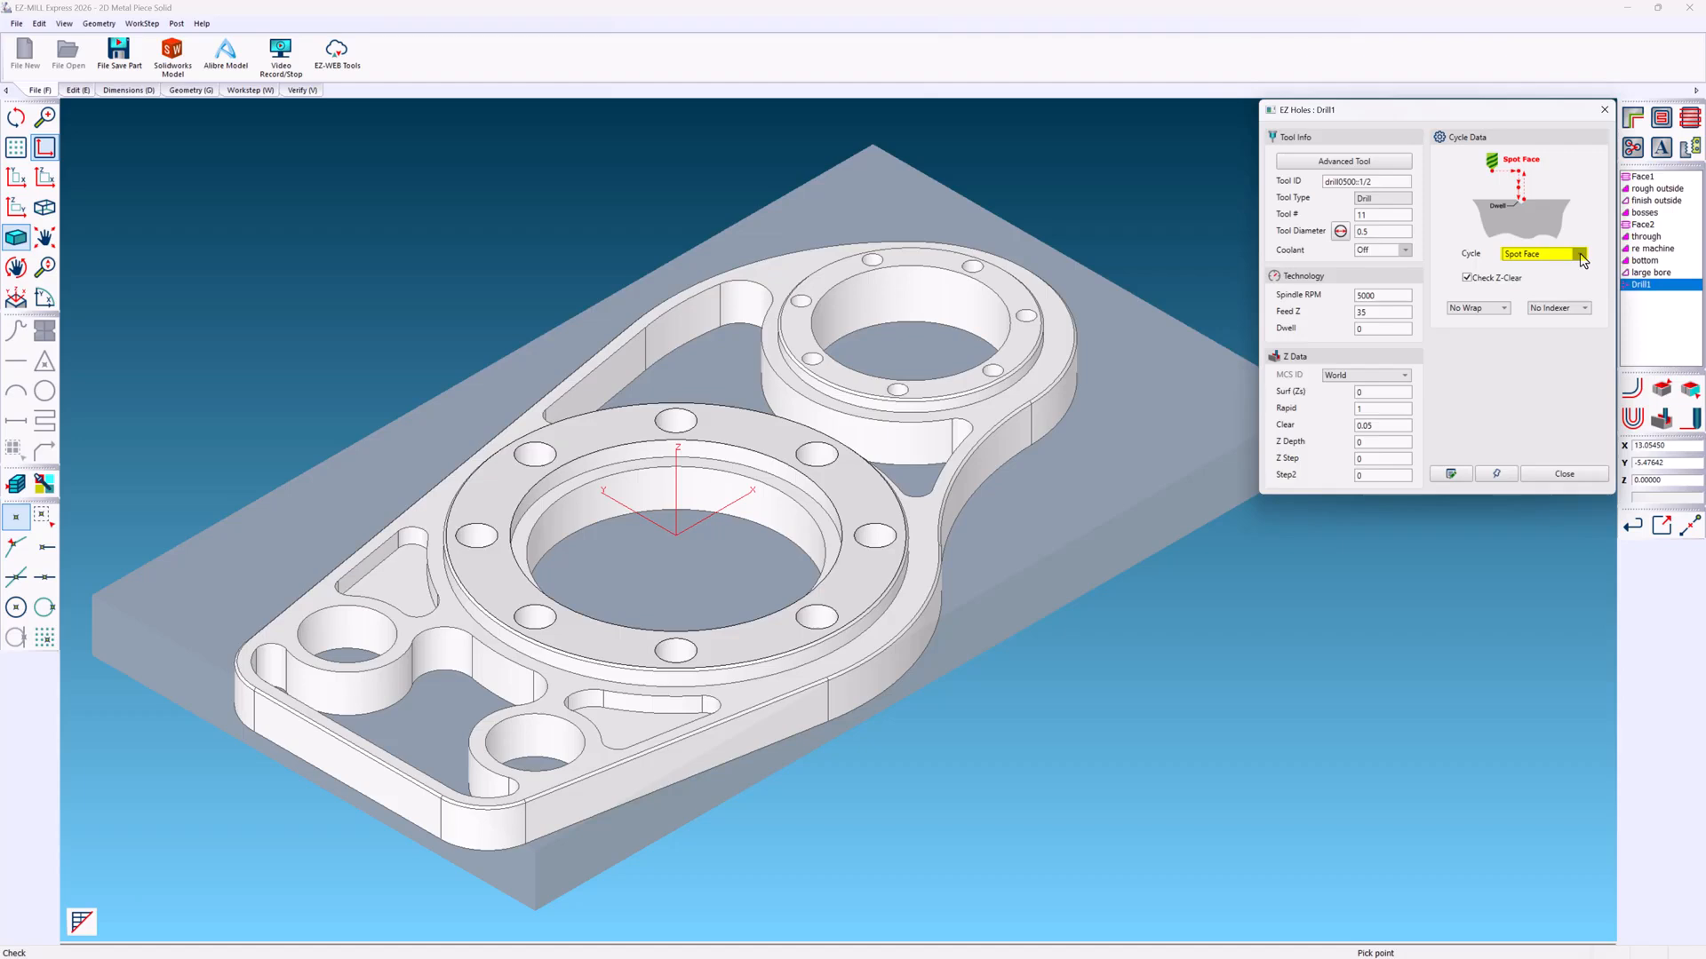
left_click(1581, 255)
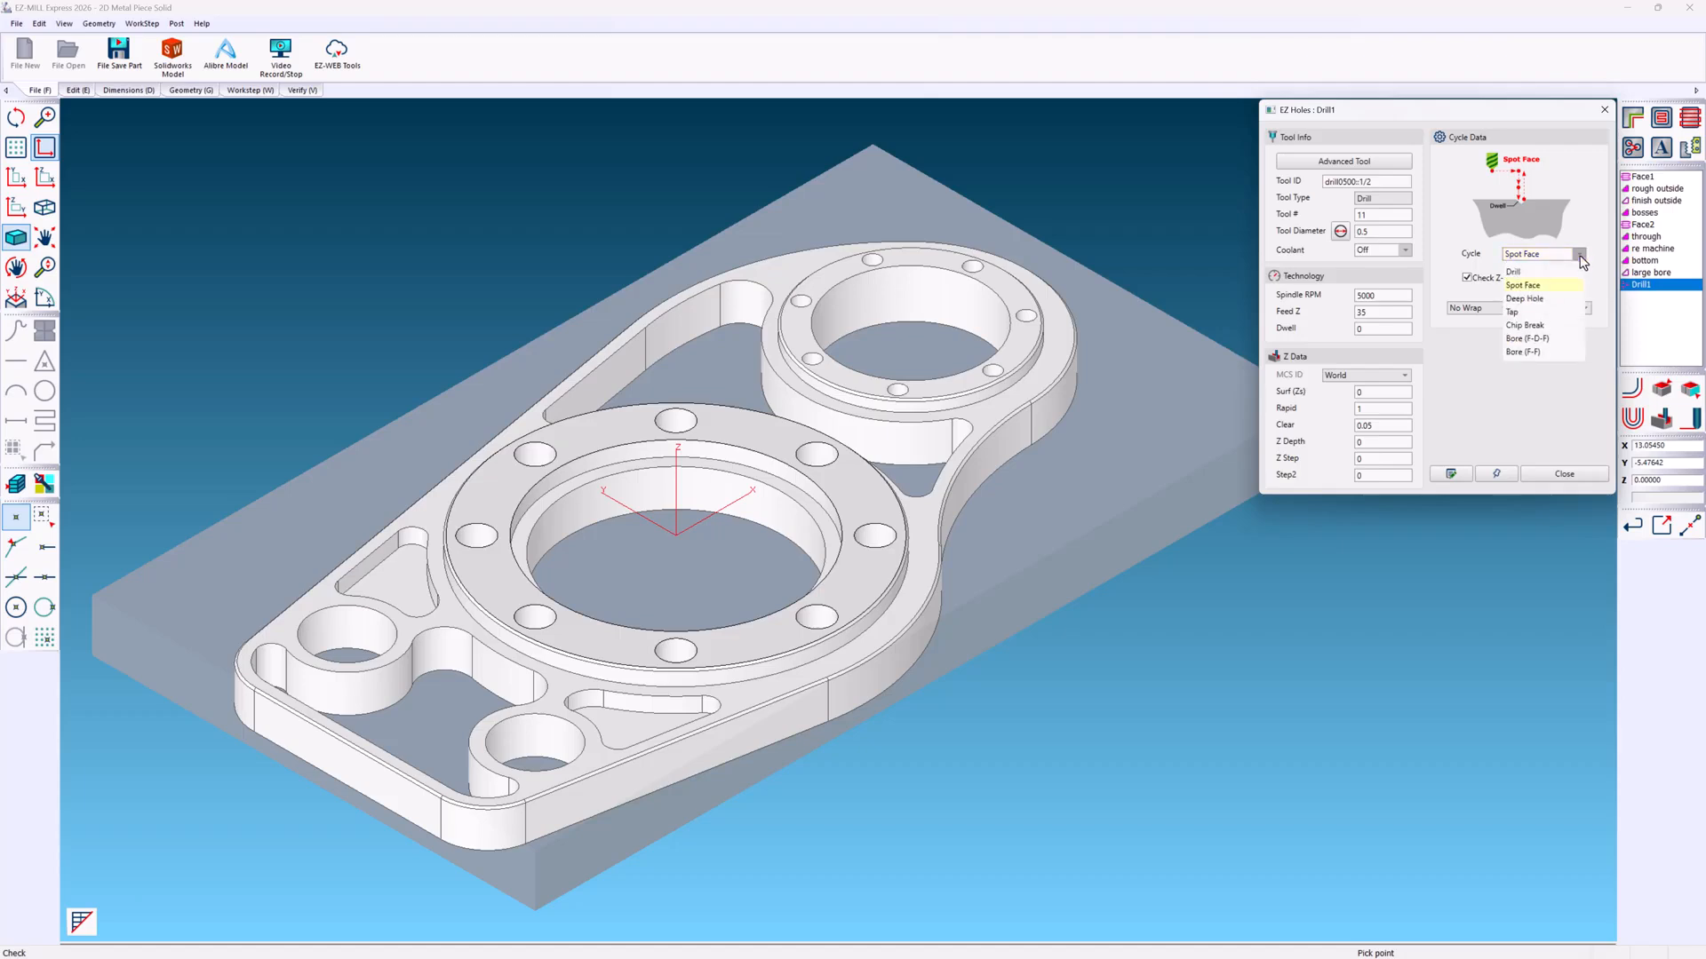
left_click(1581, 272)
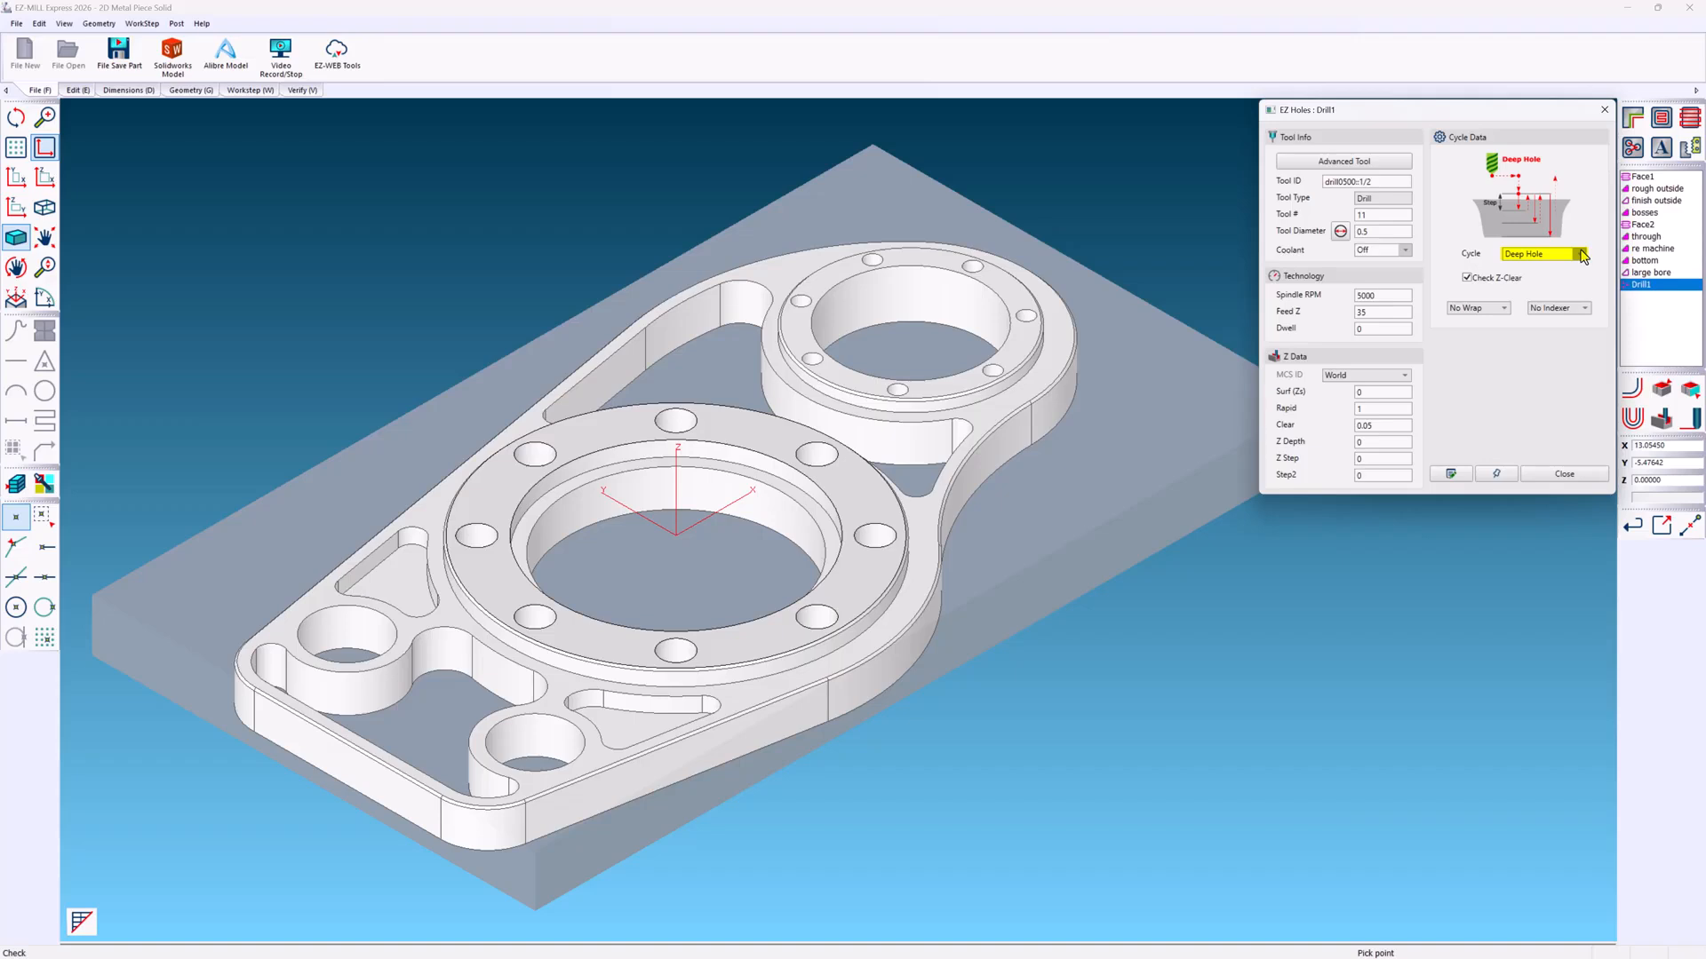
left_click(1581, 256)
left_click(1574, 315)
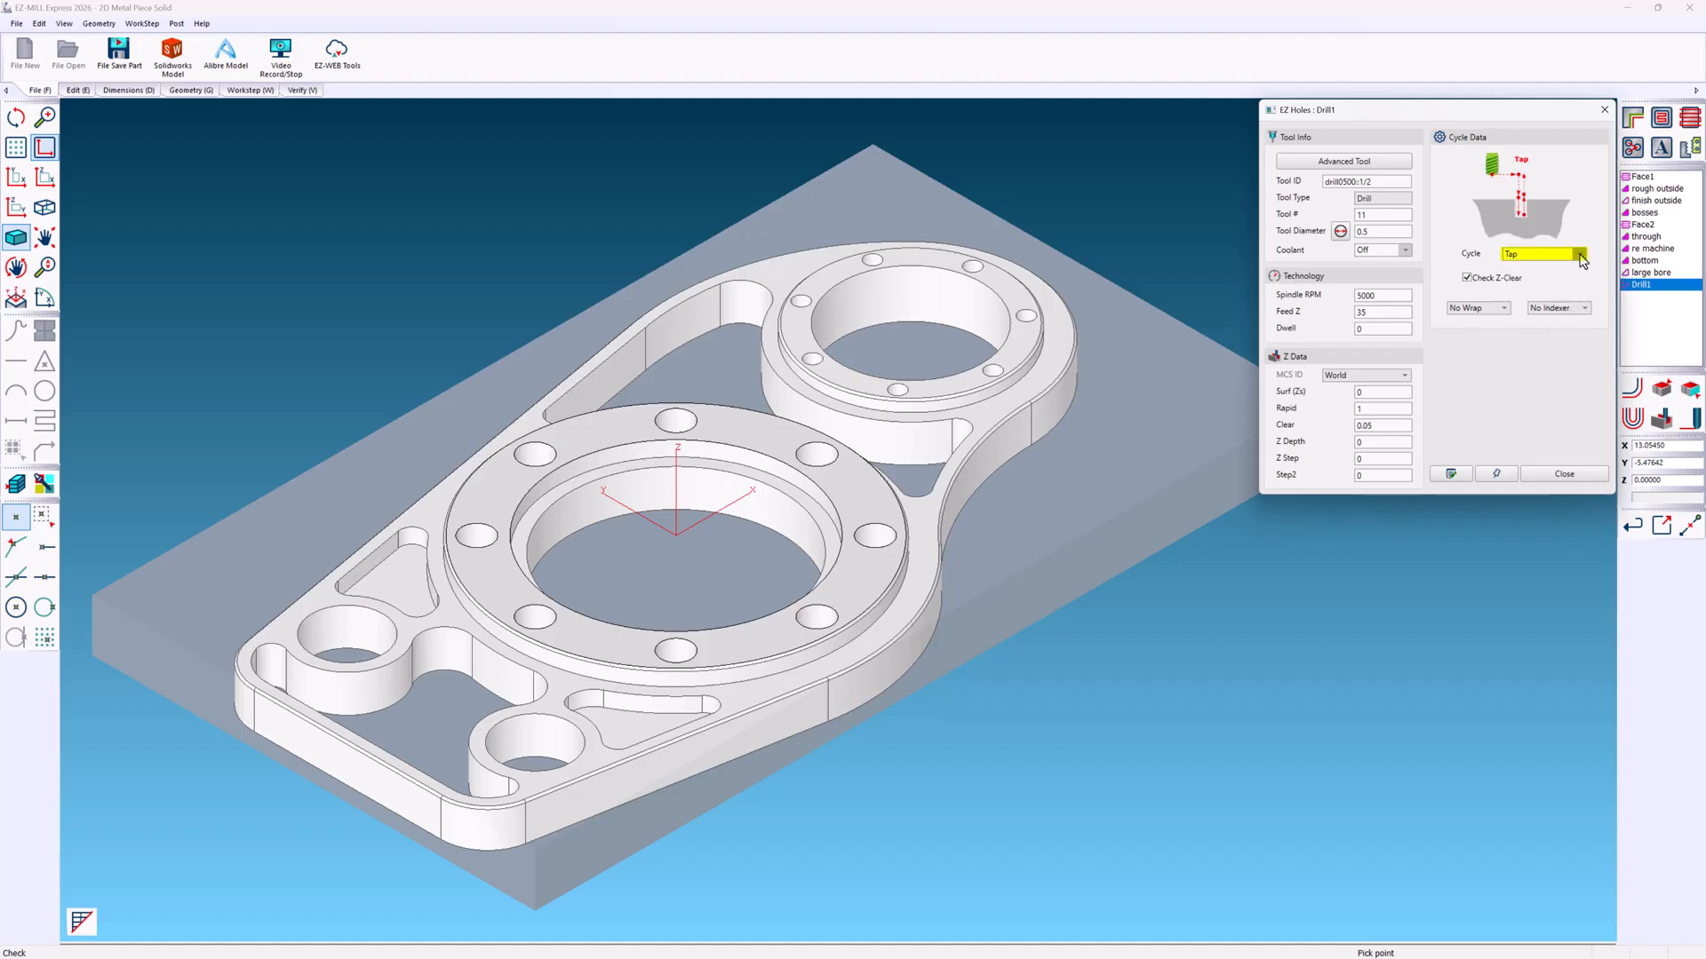
left_click(1581, 256)
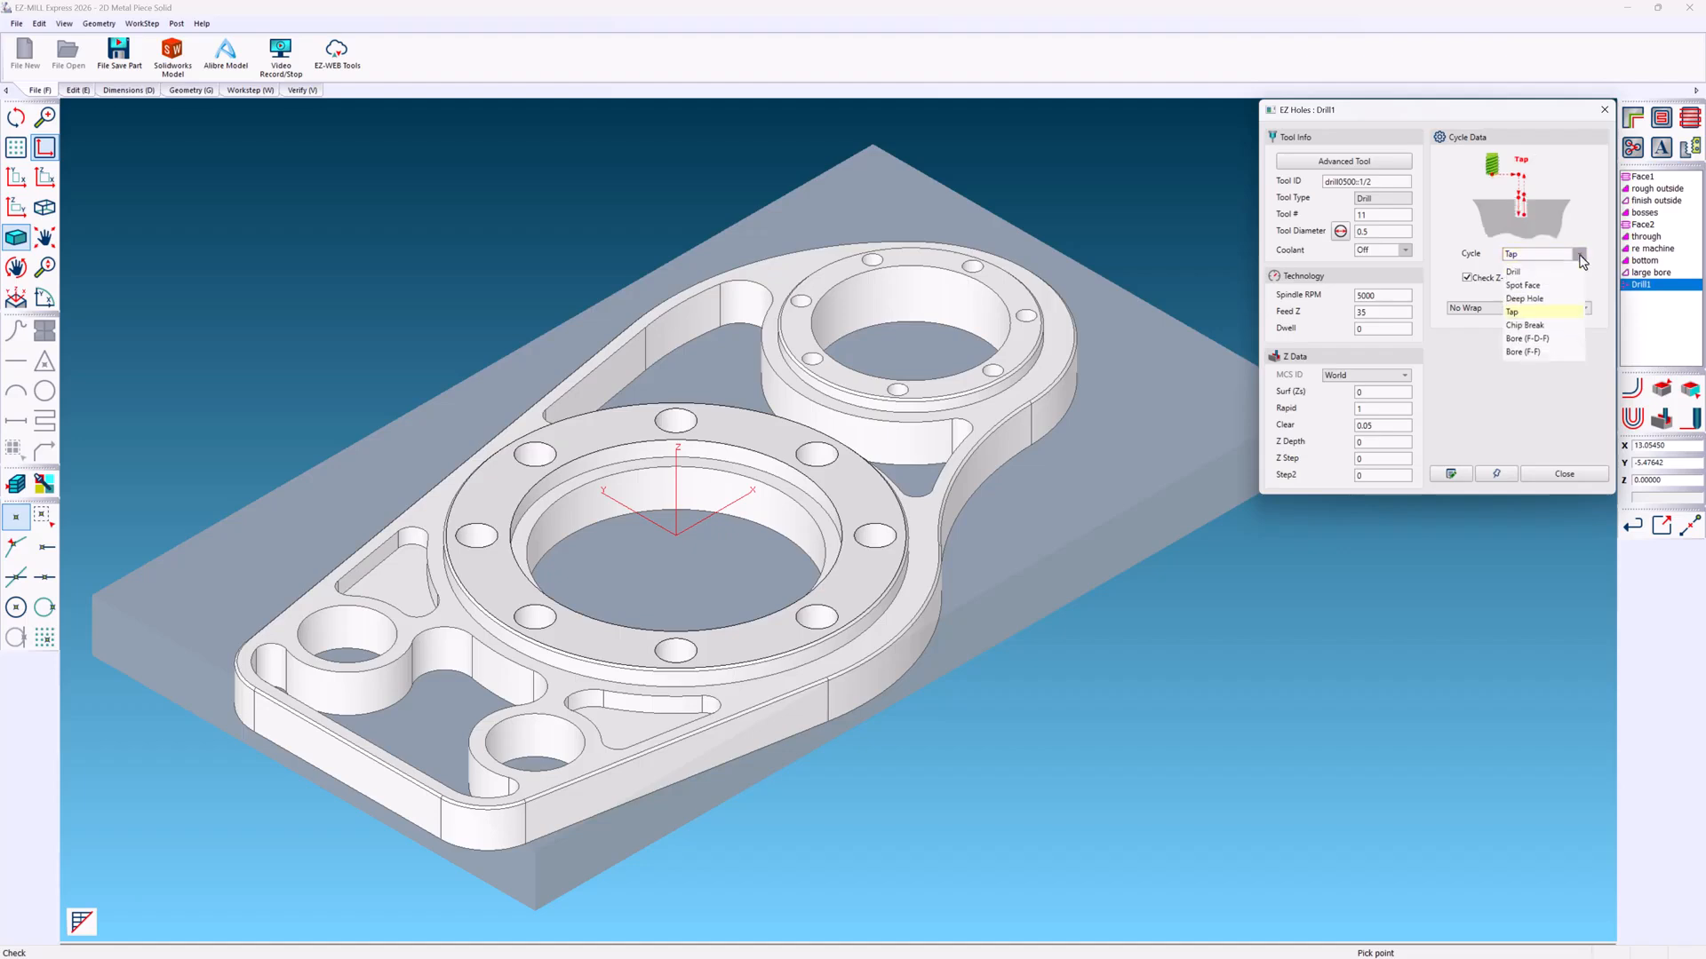
left_click(1576, 320)
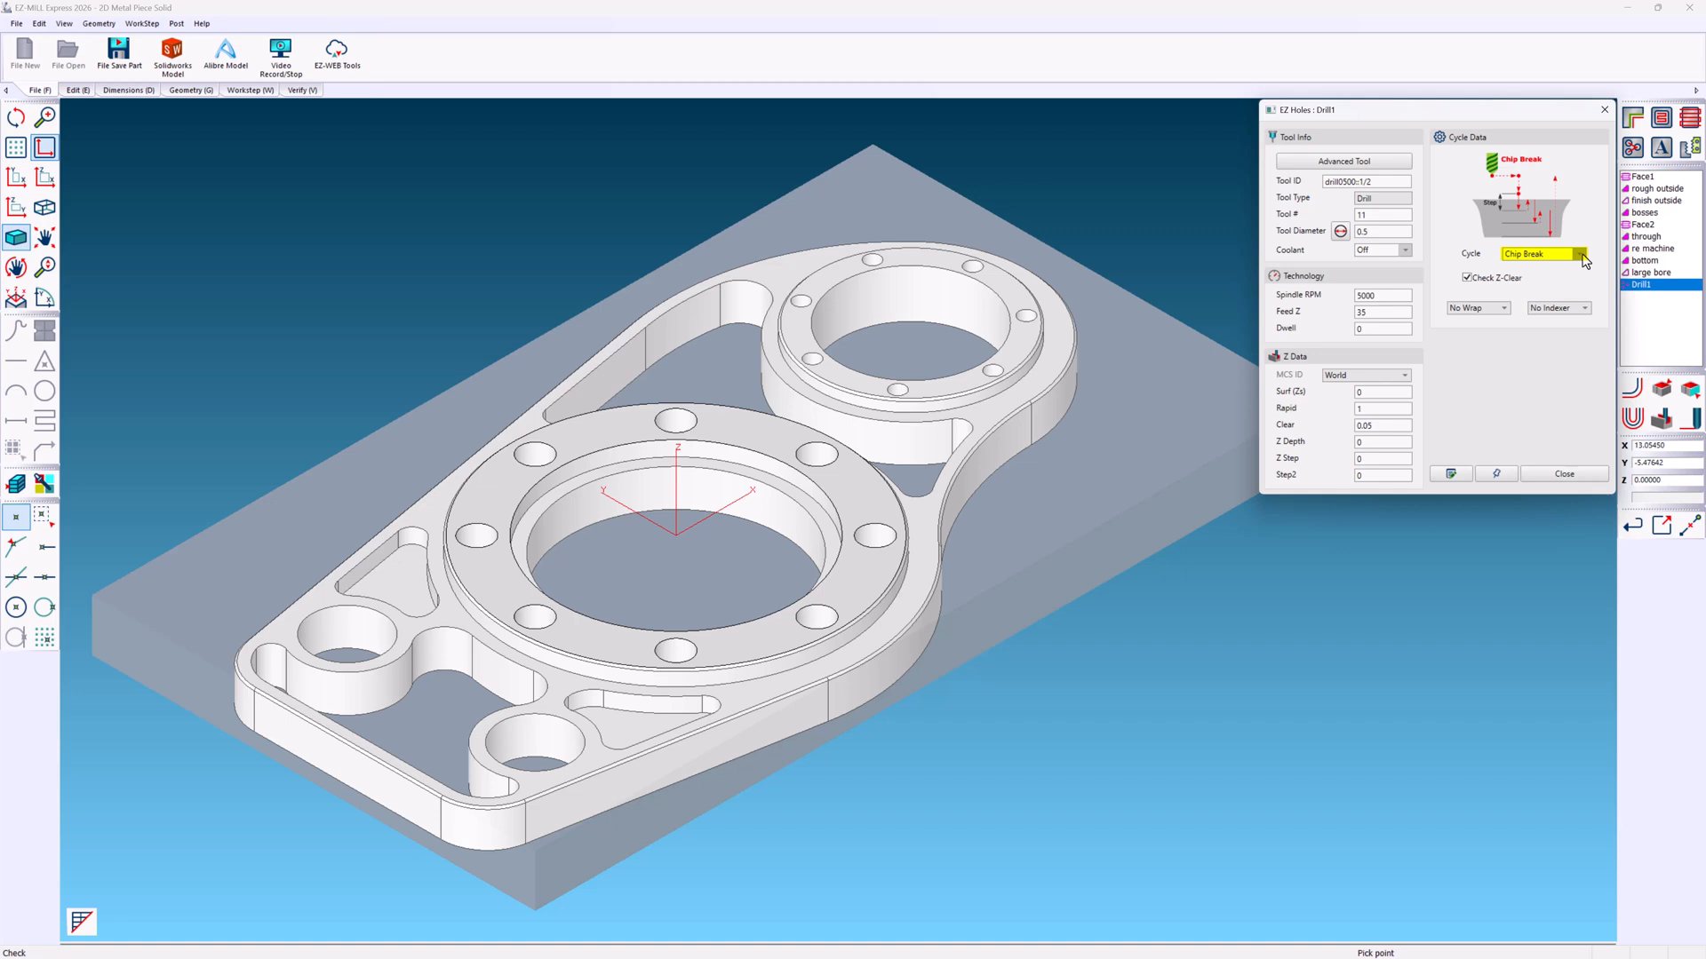
left_click(1582, 257)
left_click(1569, 336)
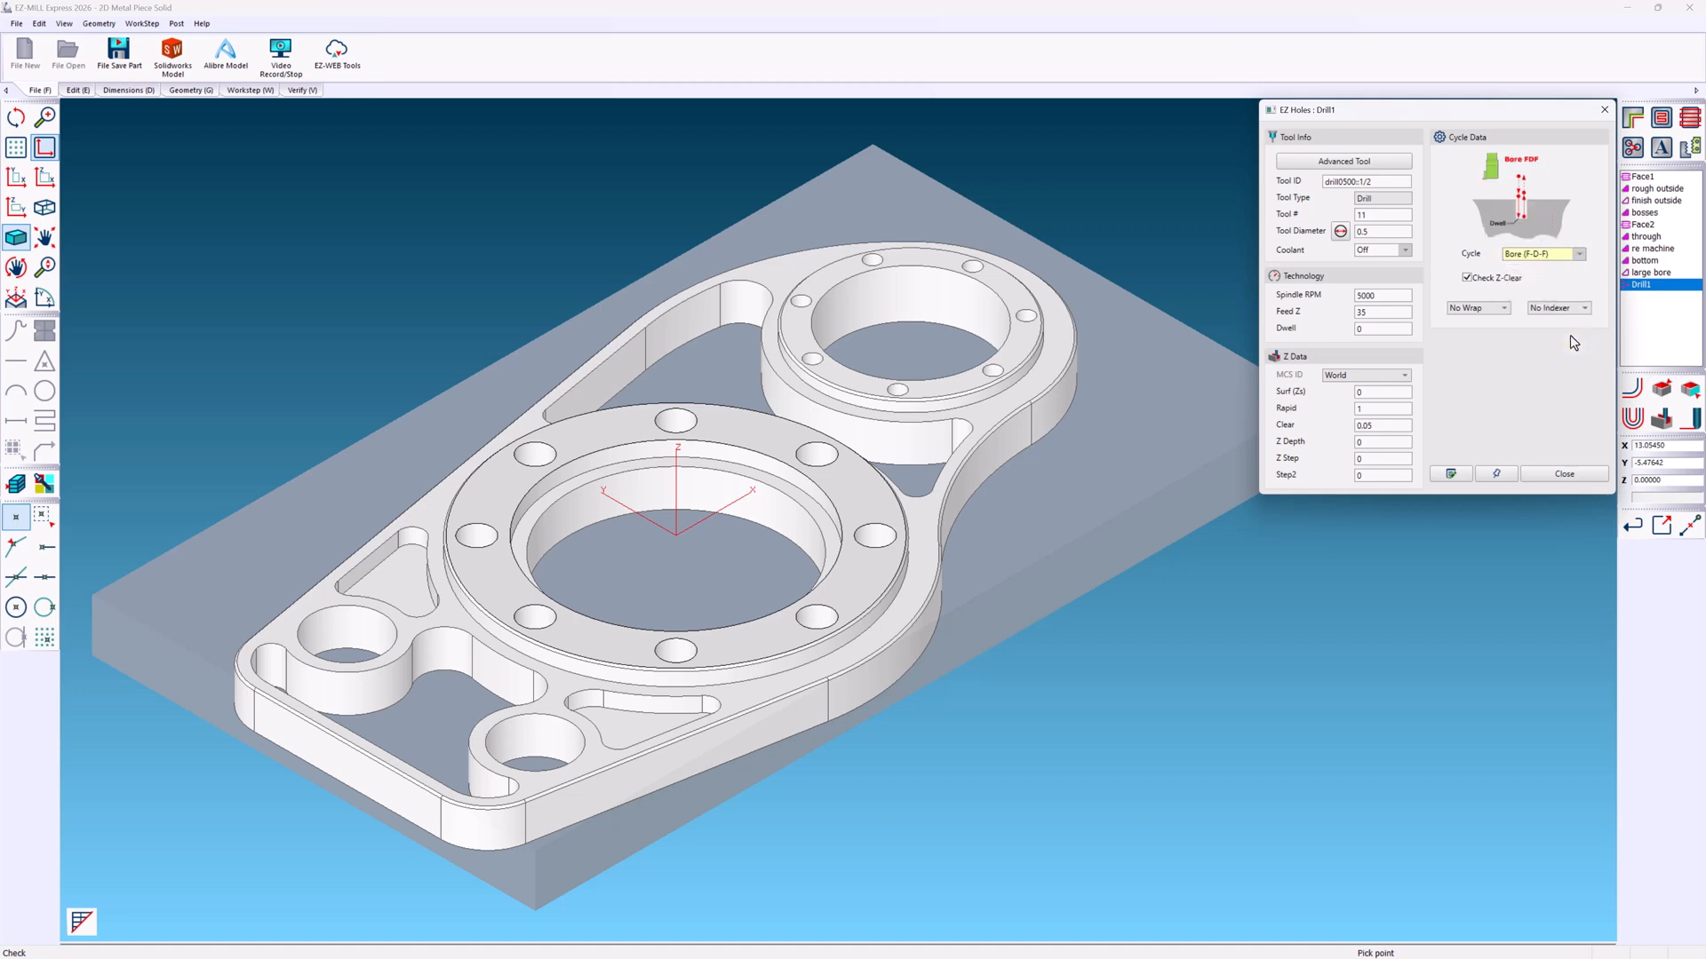
left_click(1582, 257)
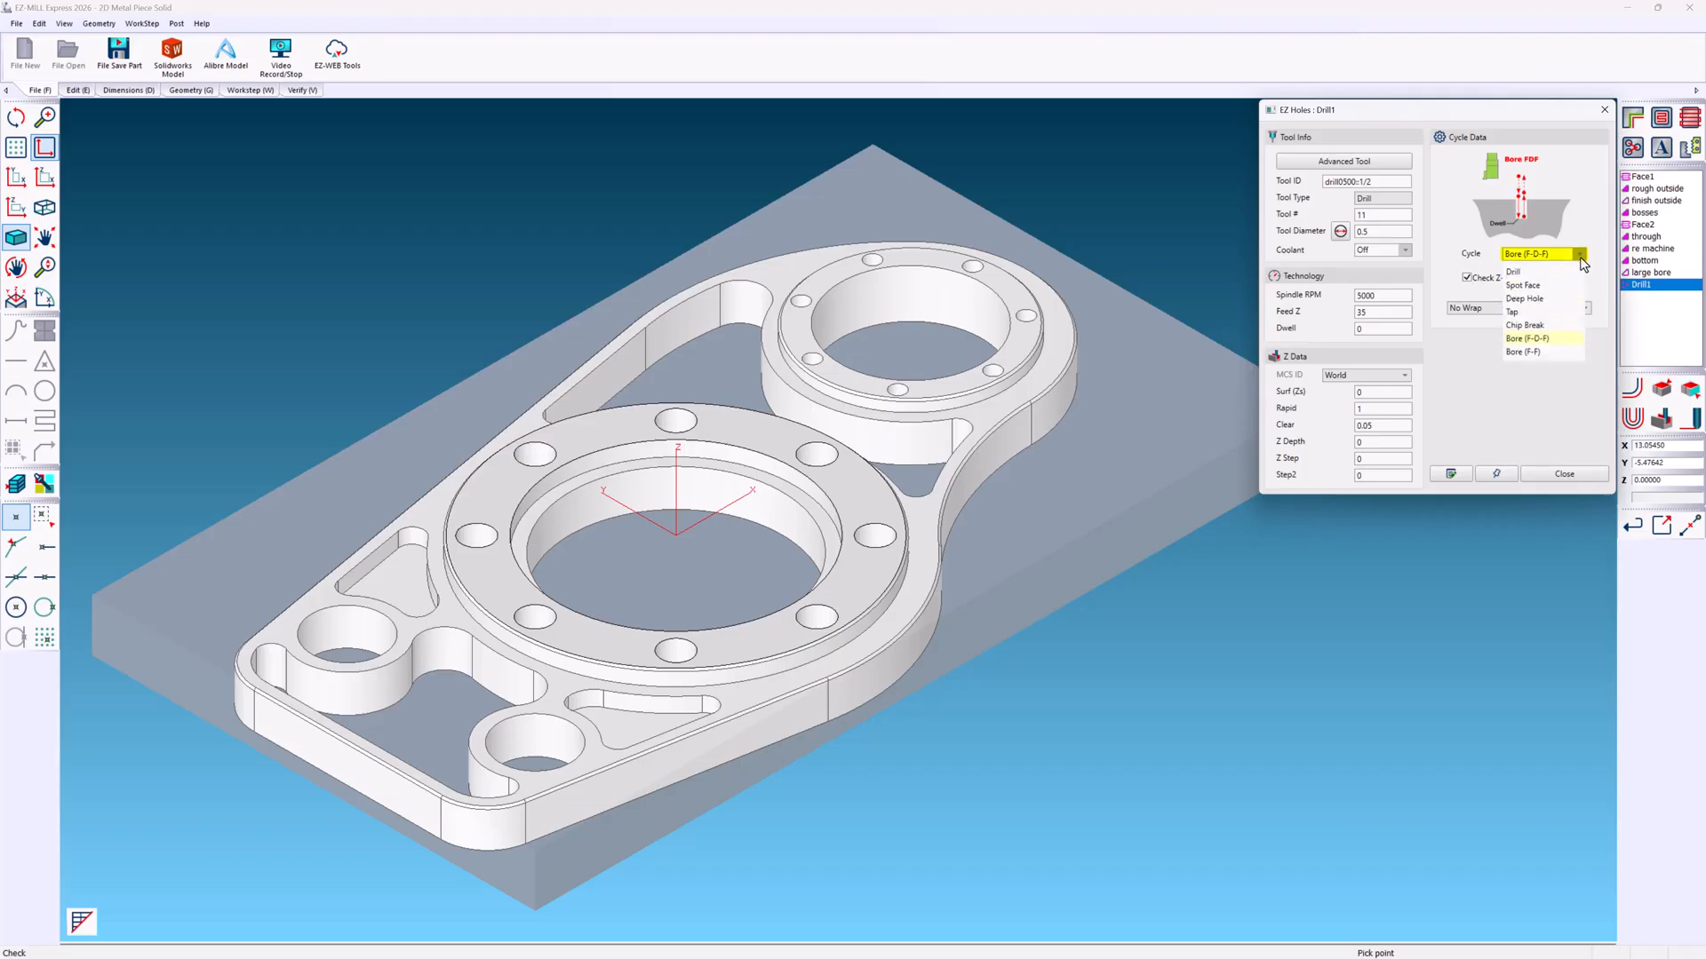
left_click(1577, 354)
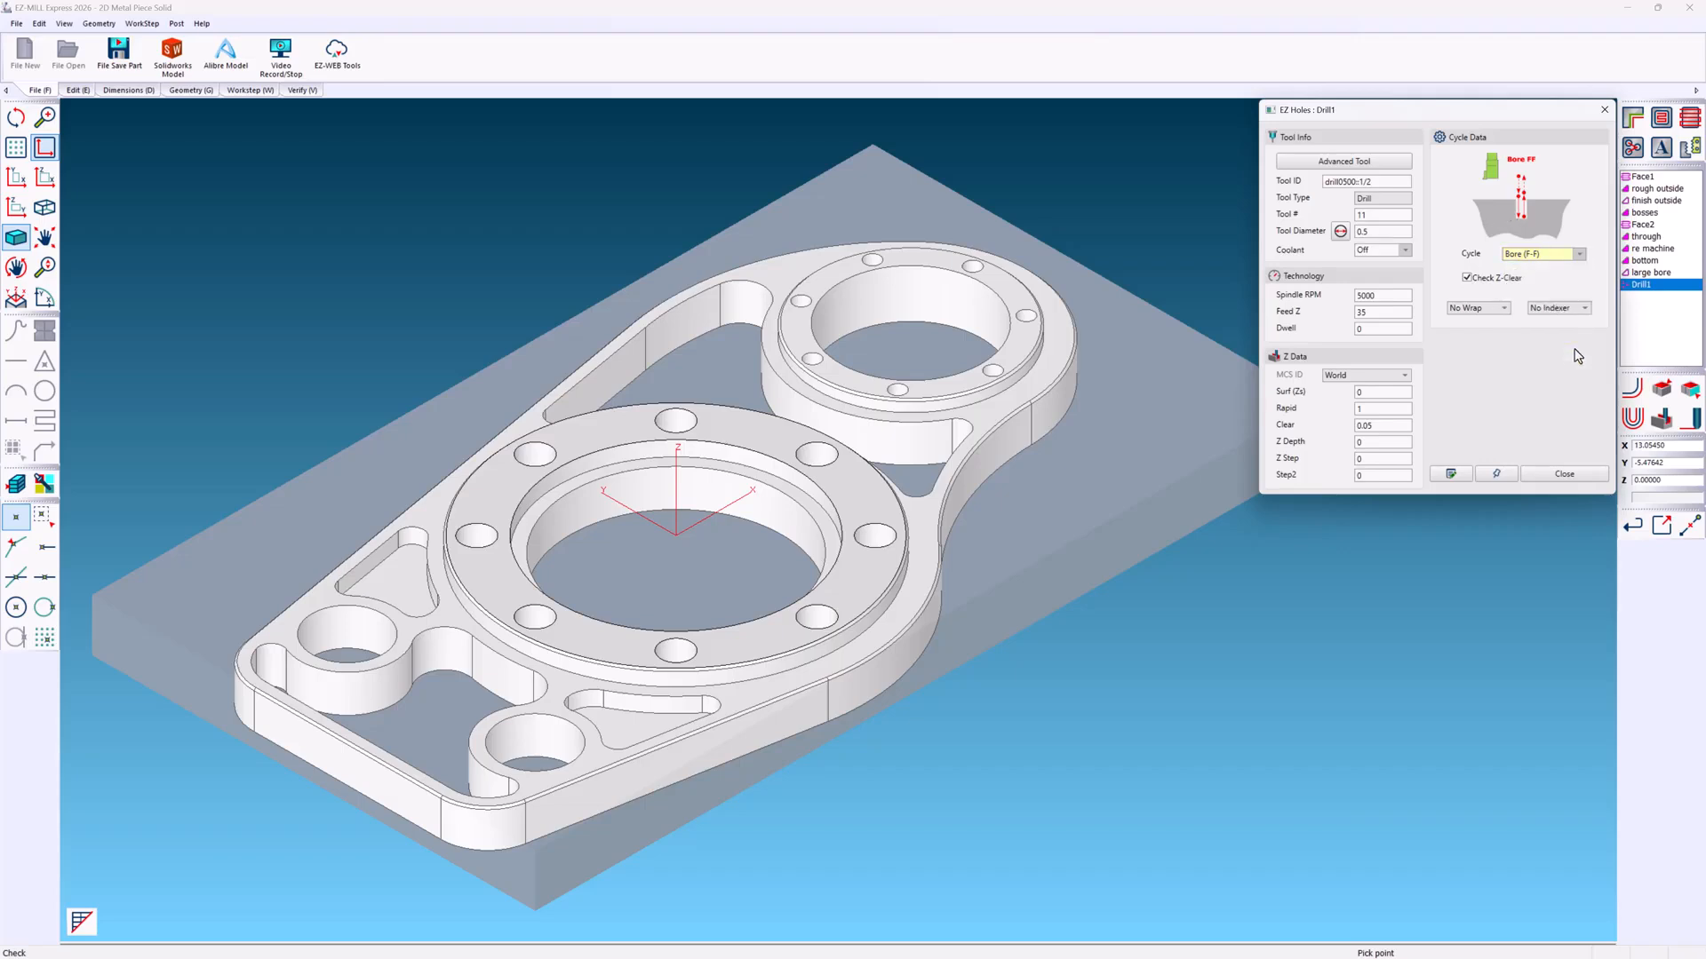
left_click(1586, 259)
left_click(1583, 276)
- Run the 3D simulation to check the Drill1 holes on the large ring
left_click(1660, 417)
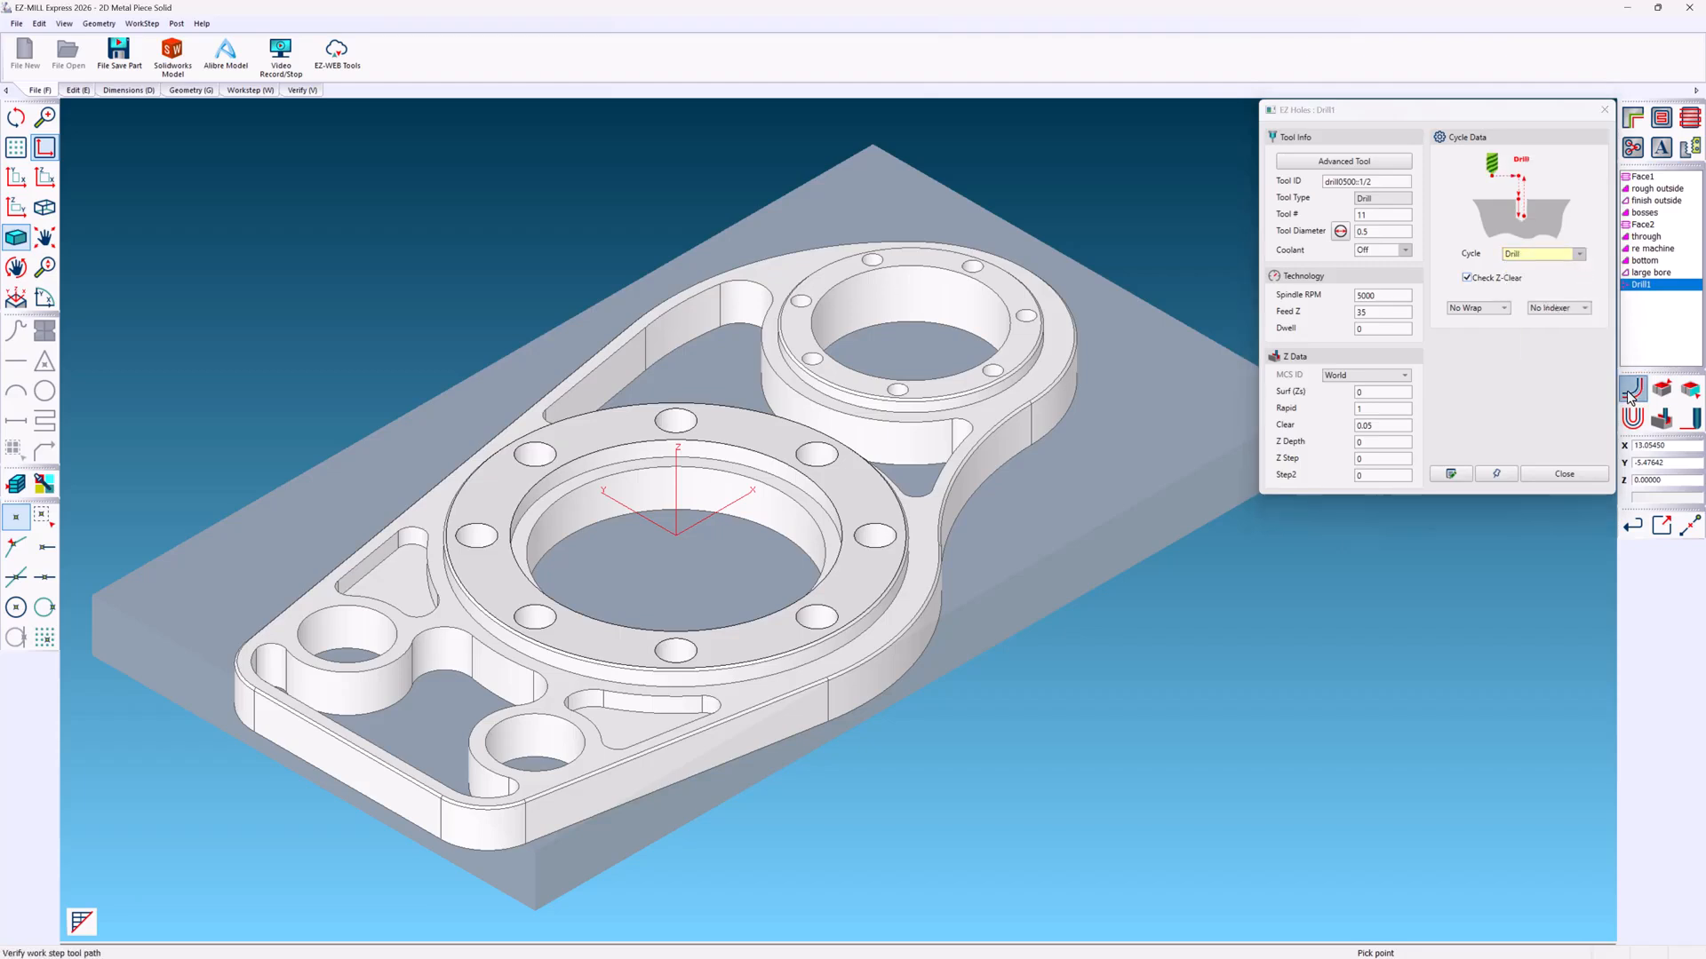
left_click(1661, 421)
- Create a hole workstep with the default name Drill2 on the small holes around the small ring
left_click(1633, 149)
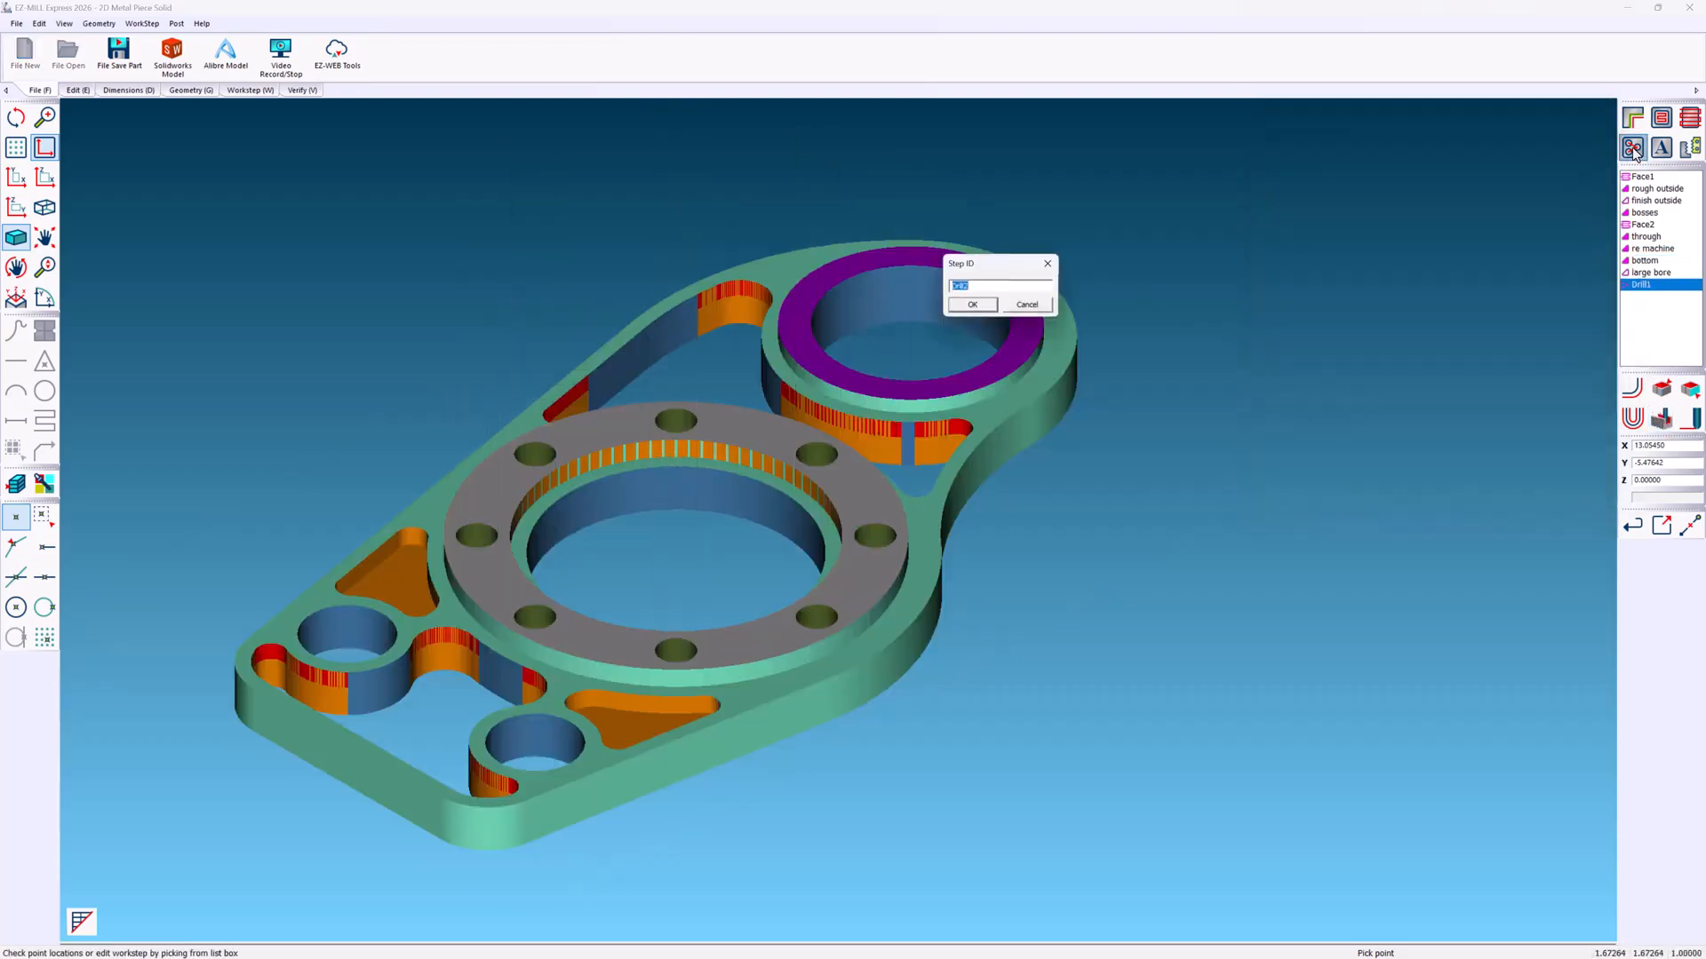
left_click(980, 284)
left_click(975, 304)
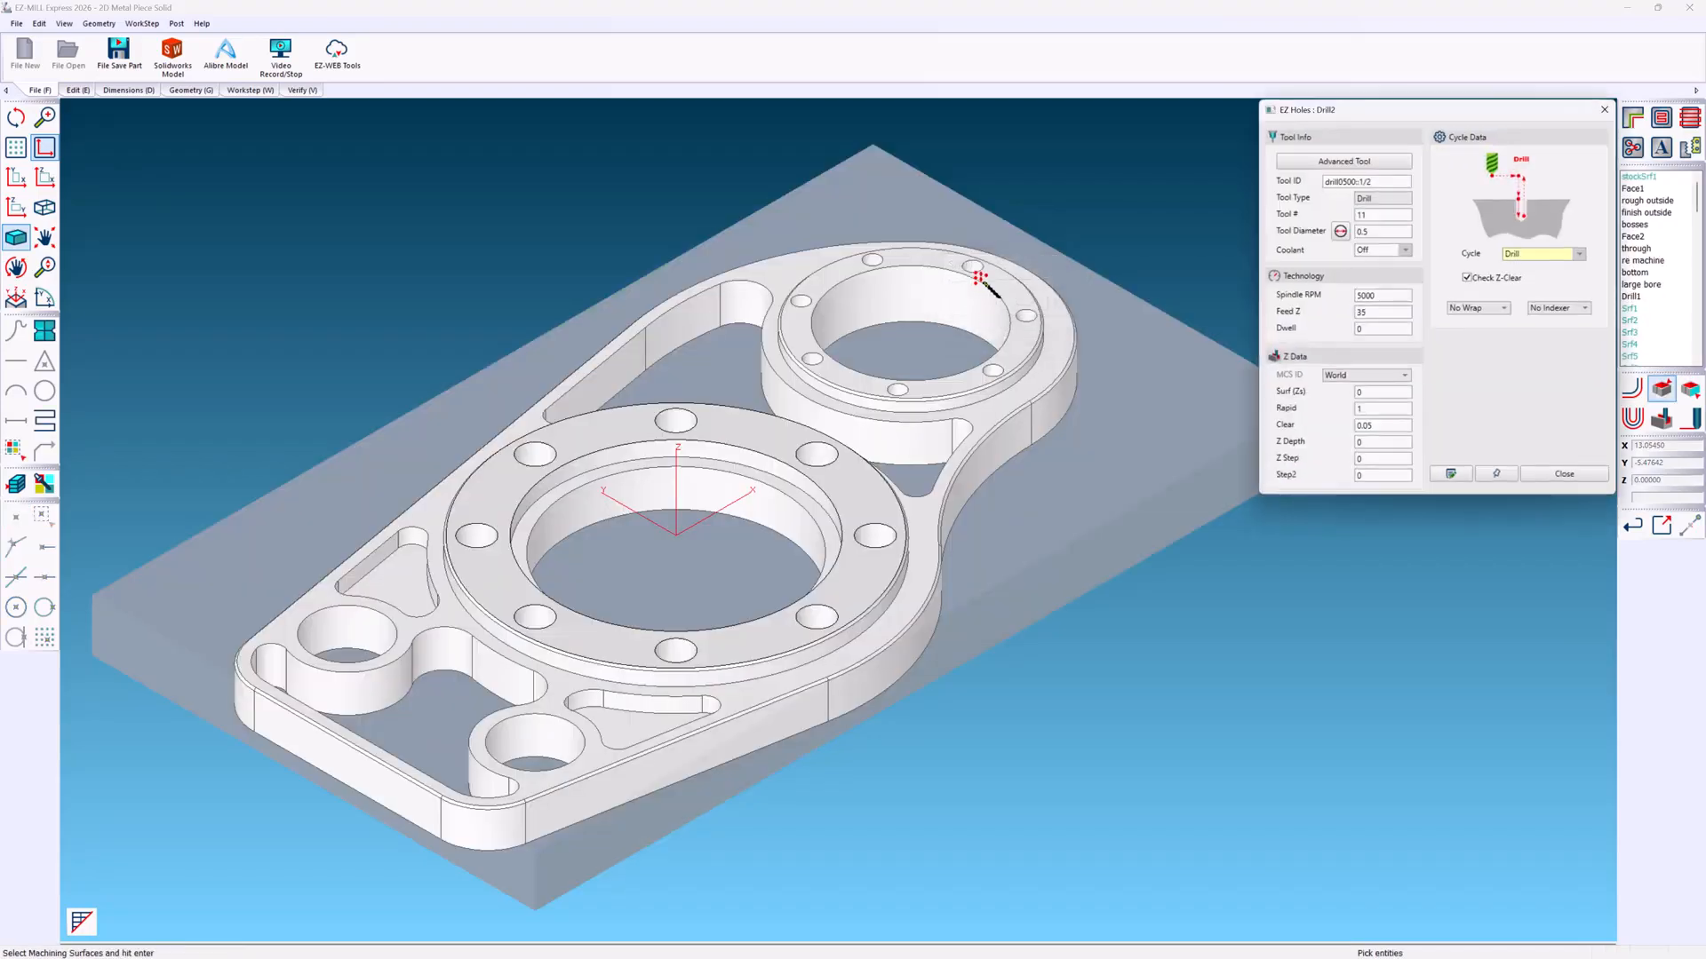
left_click(979, 278)
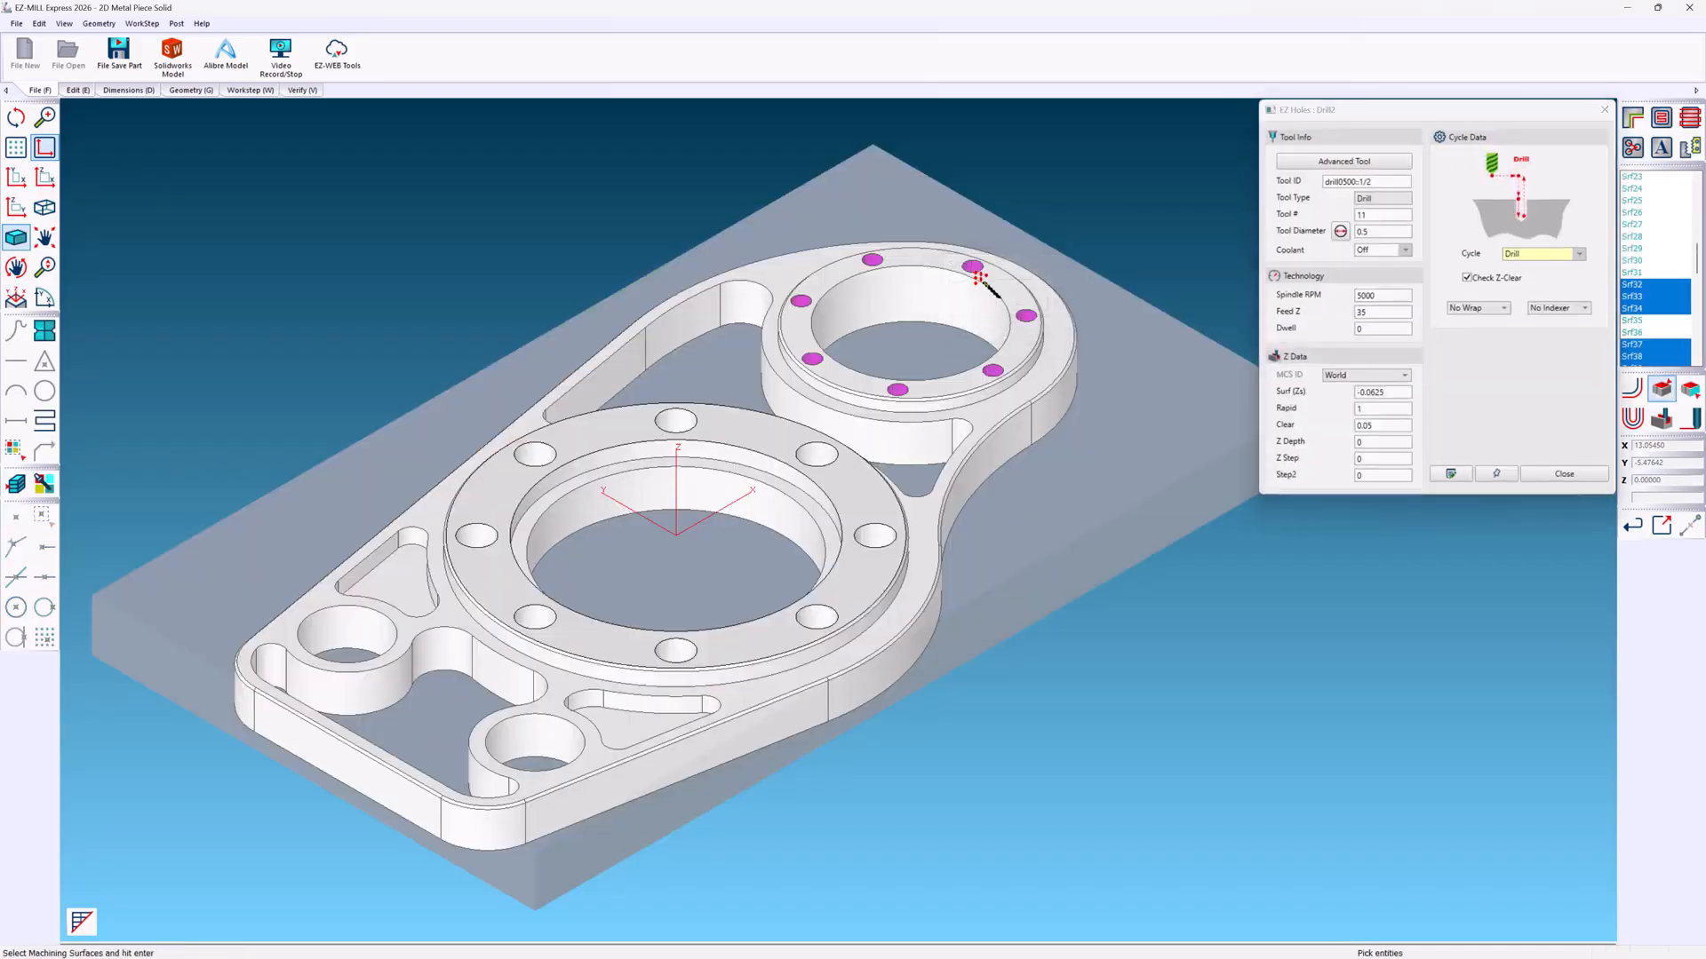
key("Return")
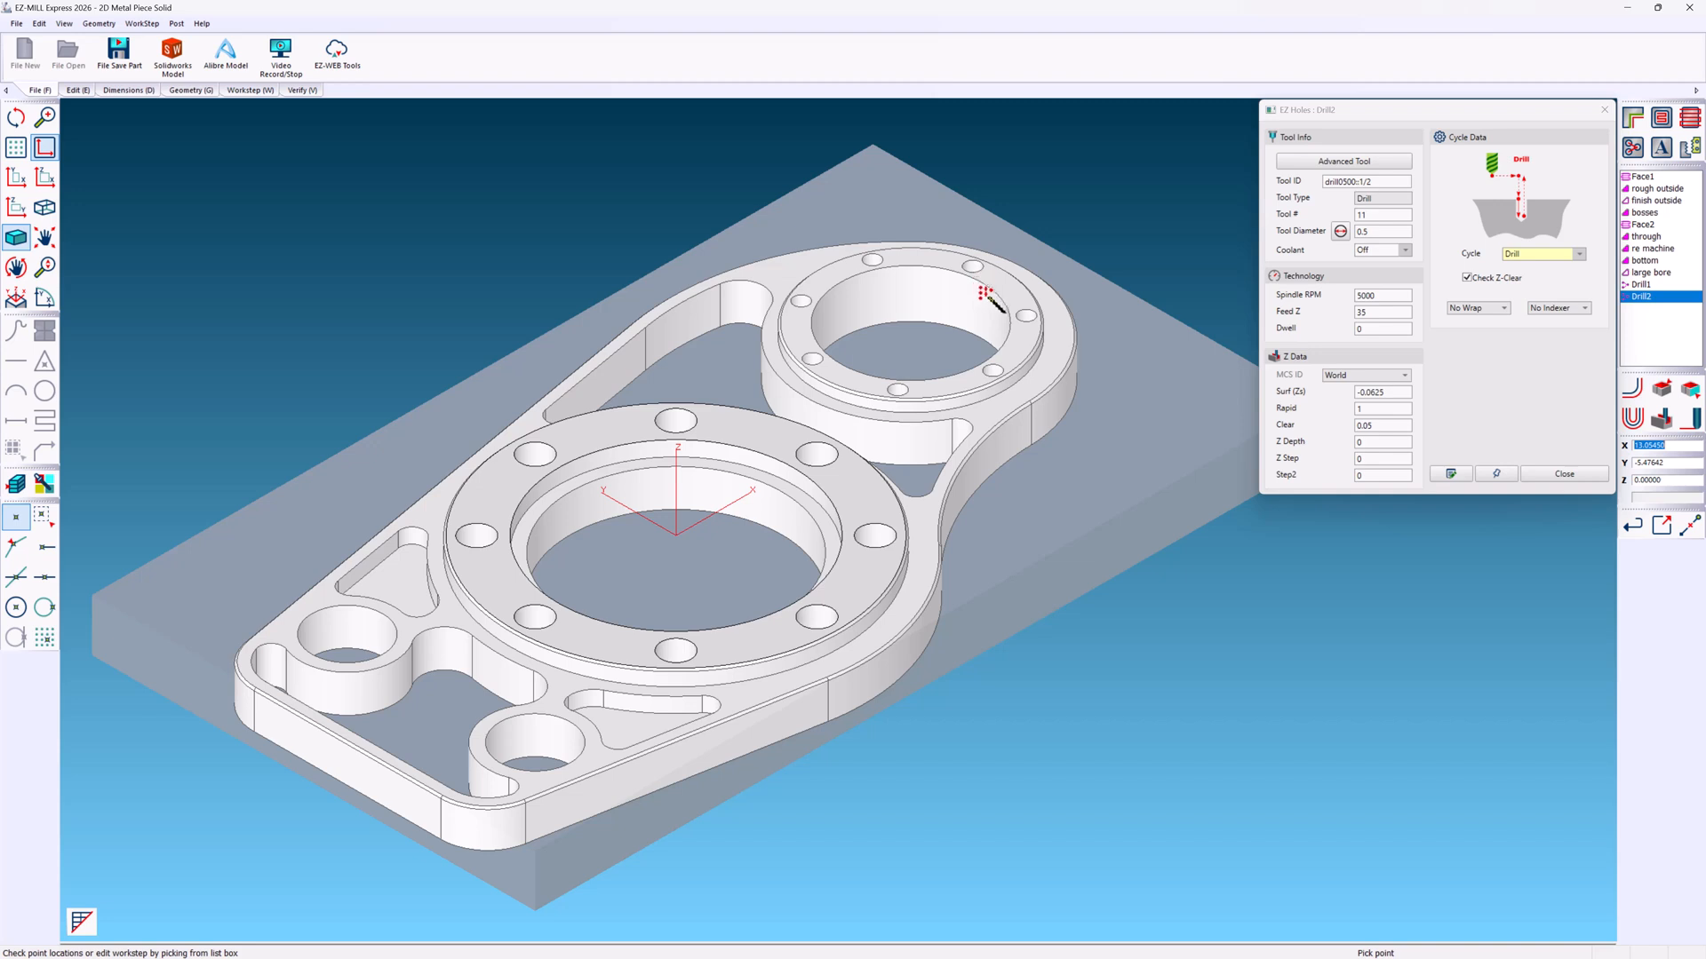
- Load the 1/4 inch drill from the Metal library as Drill2's tool, simulate it in 3D and finish the hole settings
left_click(1323, 164)
left_click(1475, 202)
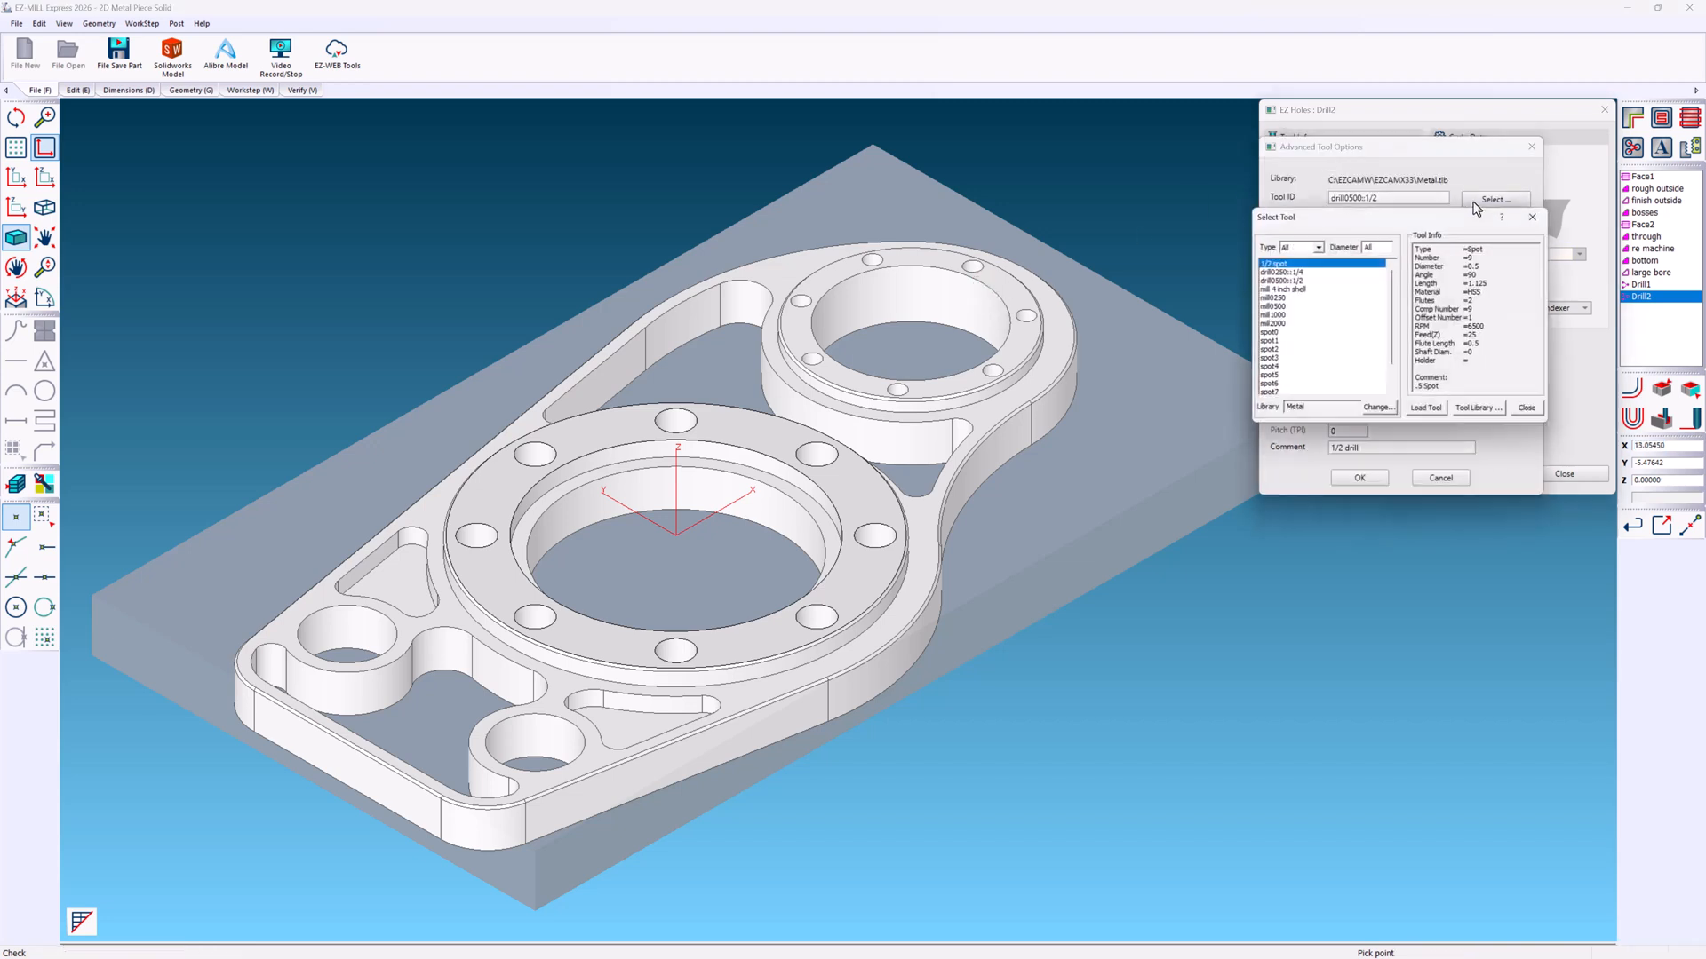
left_click(1302, 272)
left_click(1426, 410)
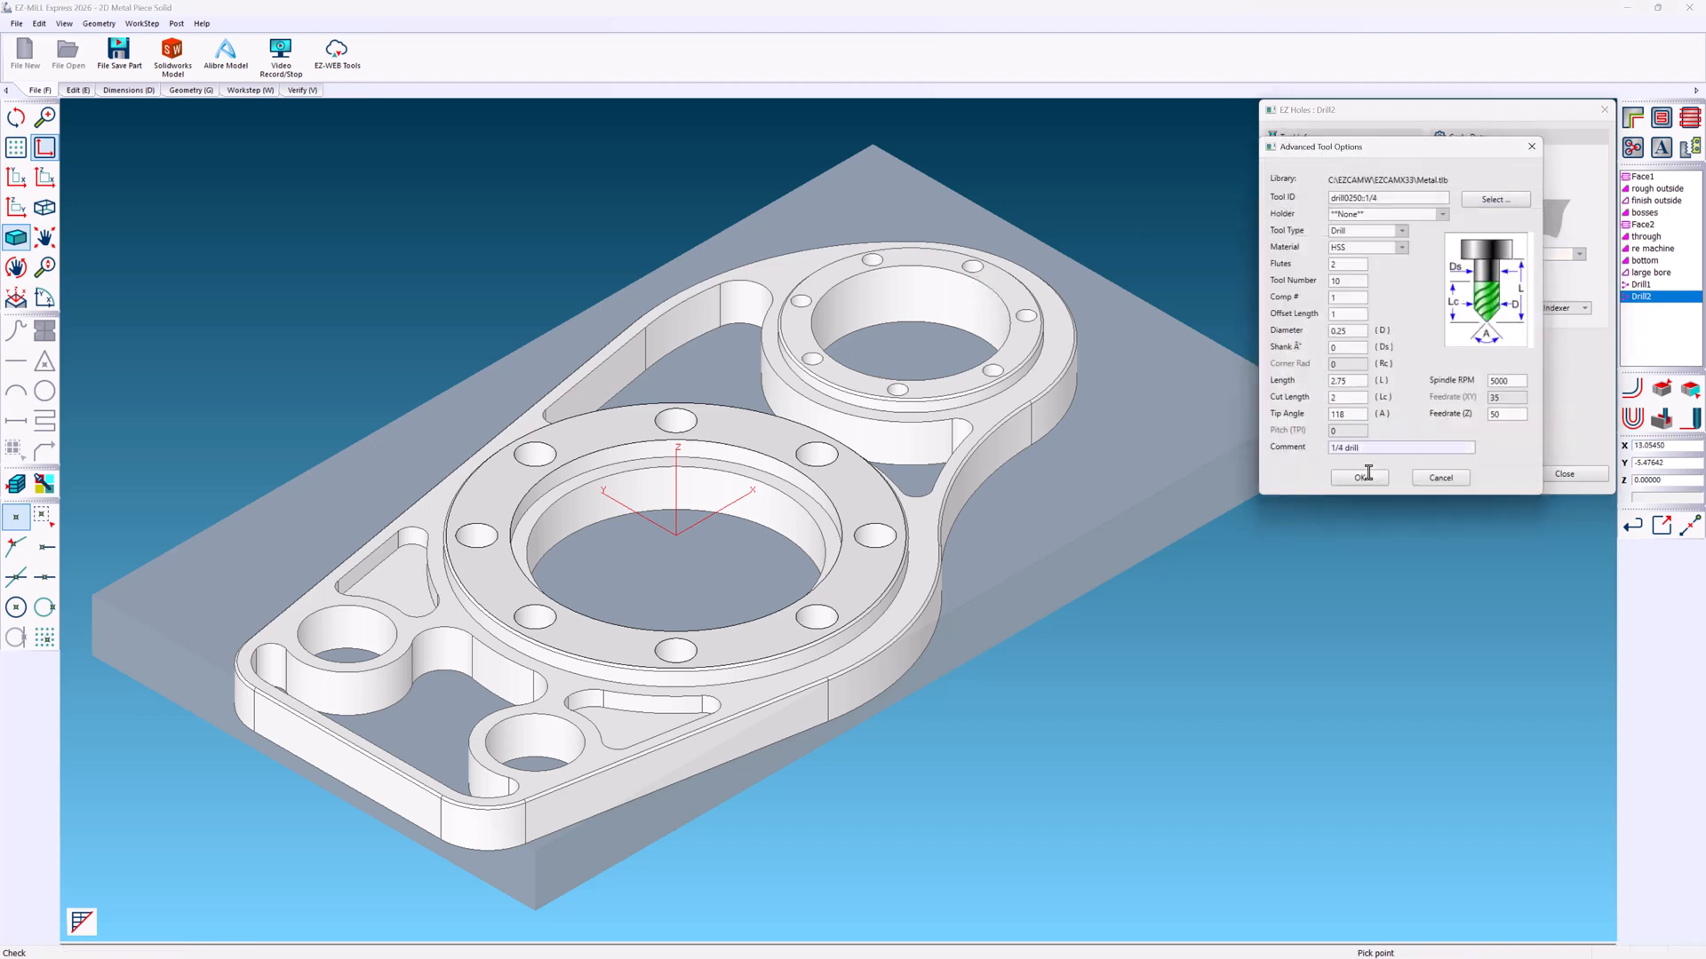
left_click(1359, 478)
left_click(1661, 419)
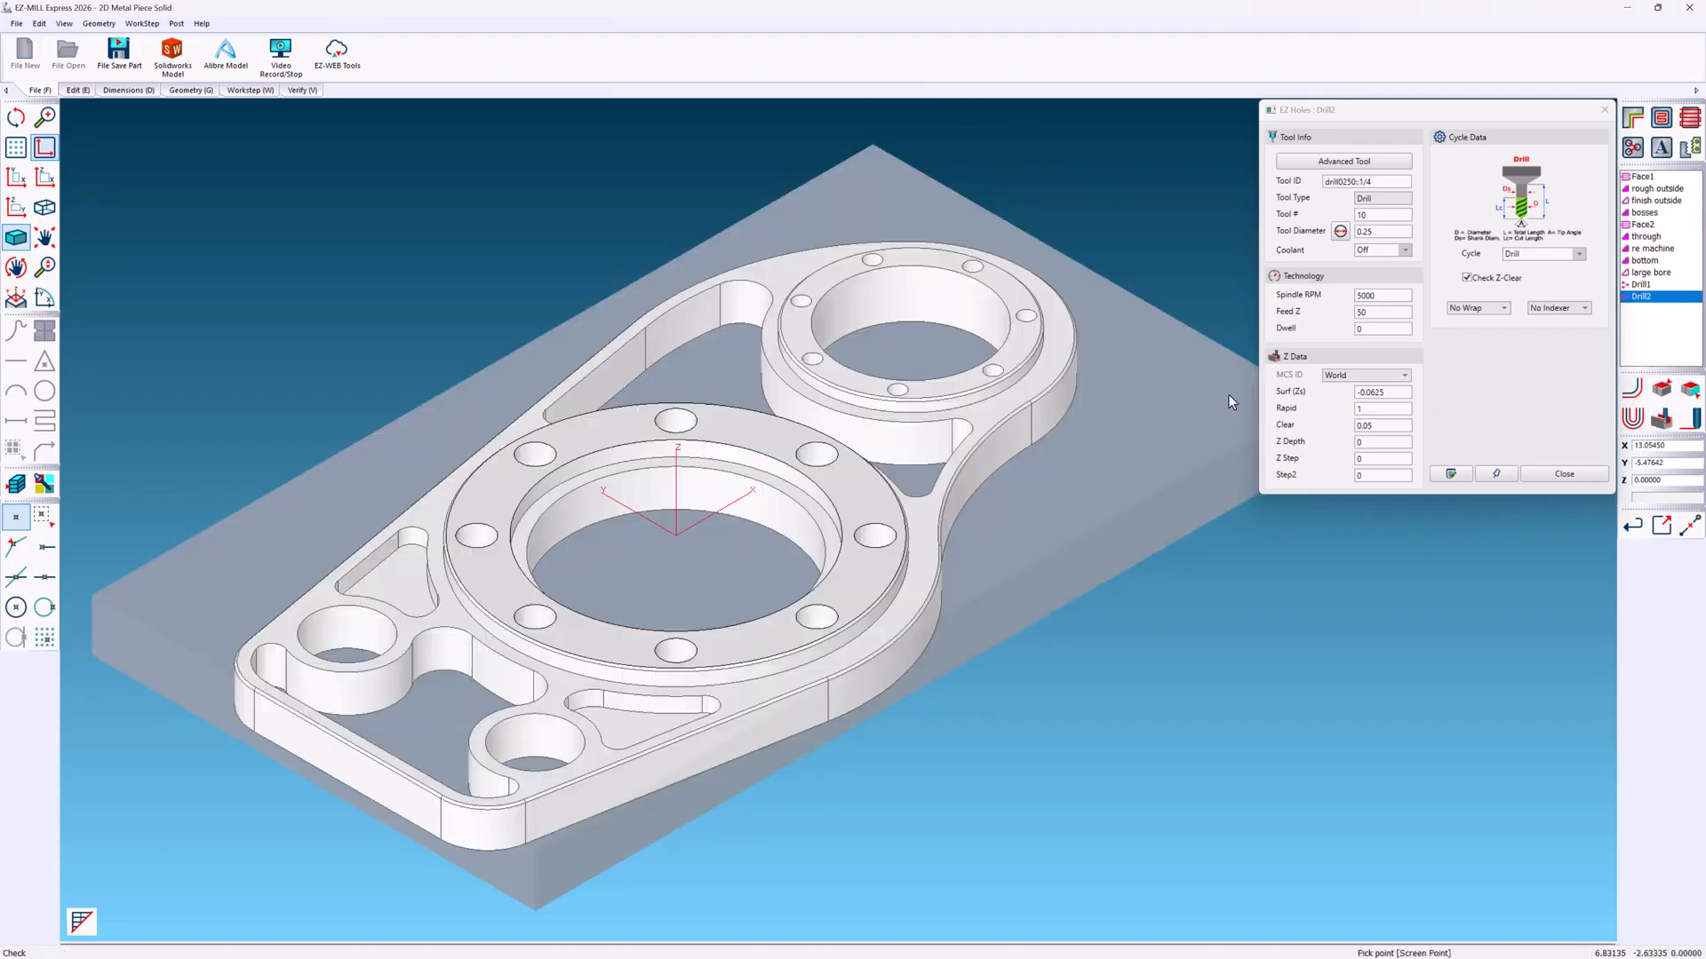
left_click(1566, 472)
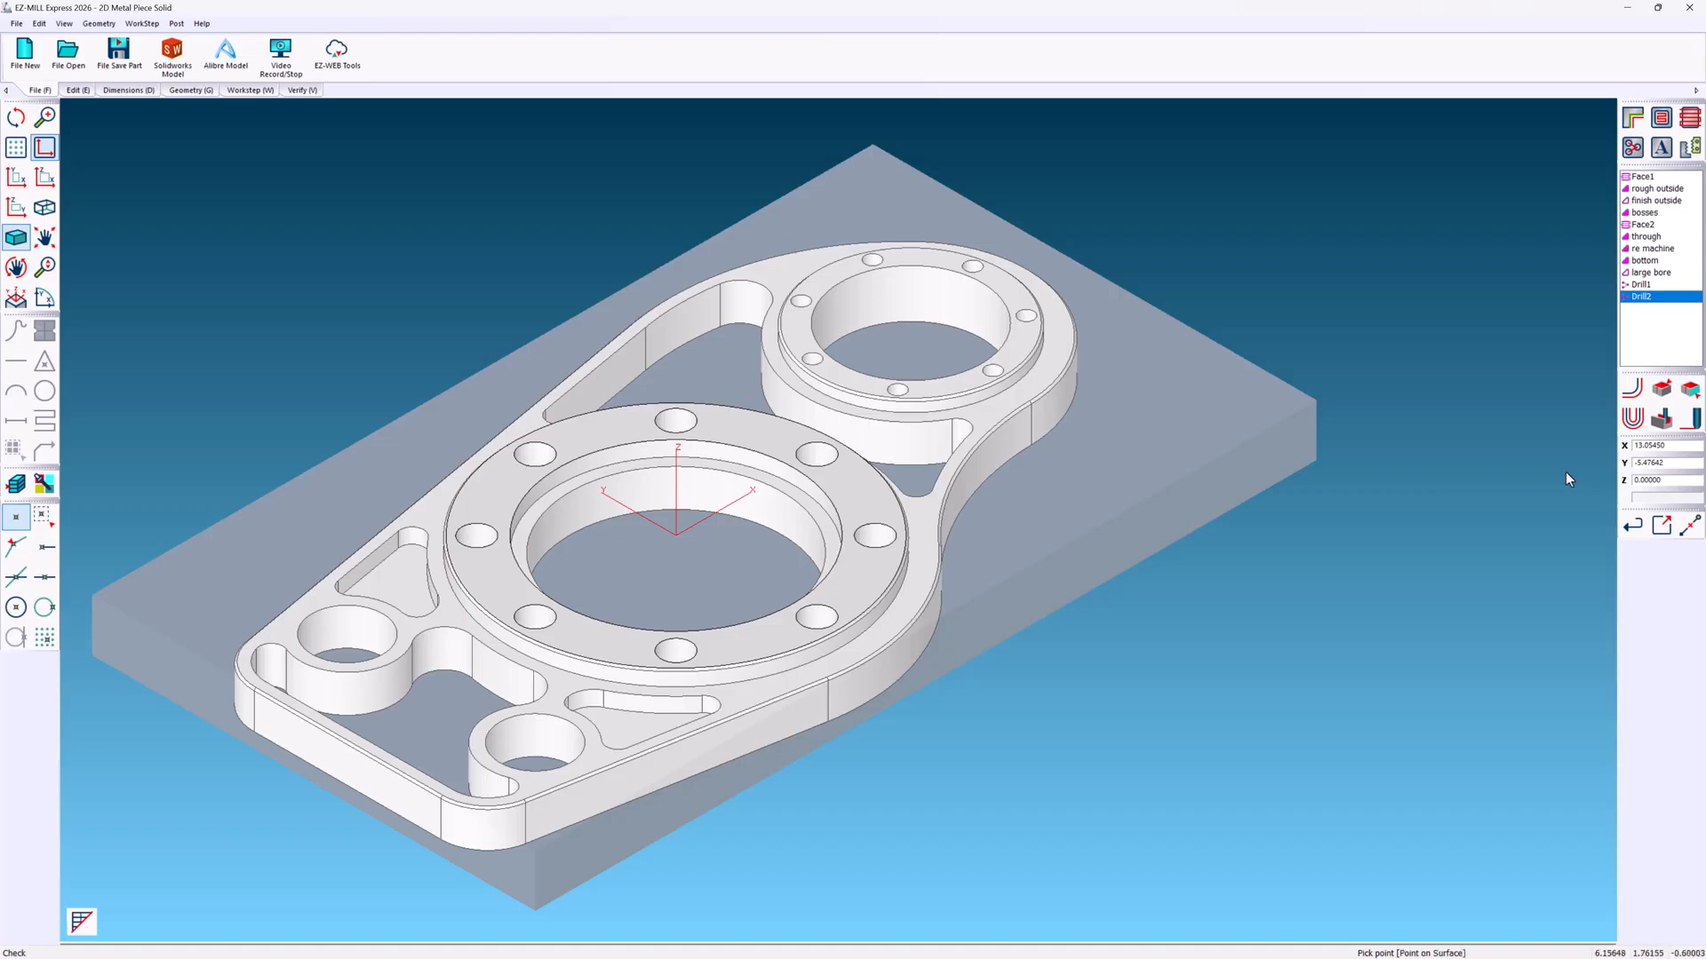
- Create a chamfer workstep with the default name Chamfer1
left_click(144, 23)
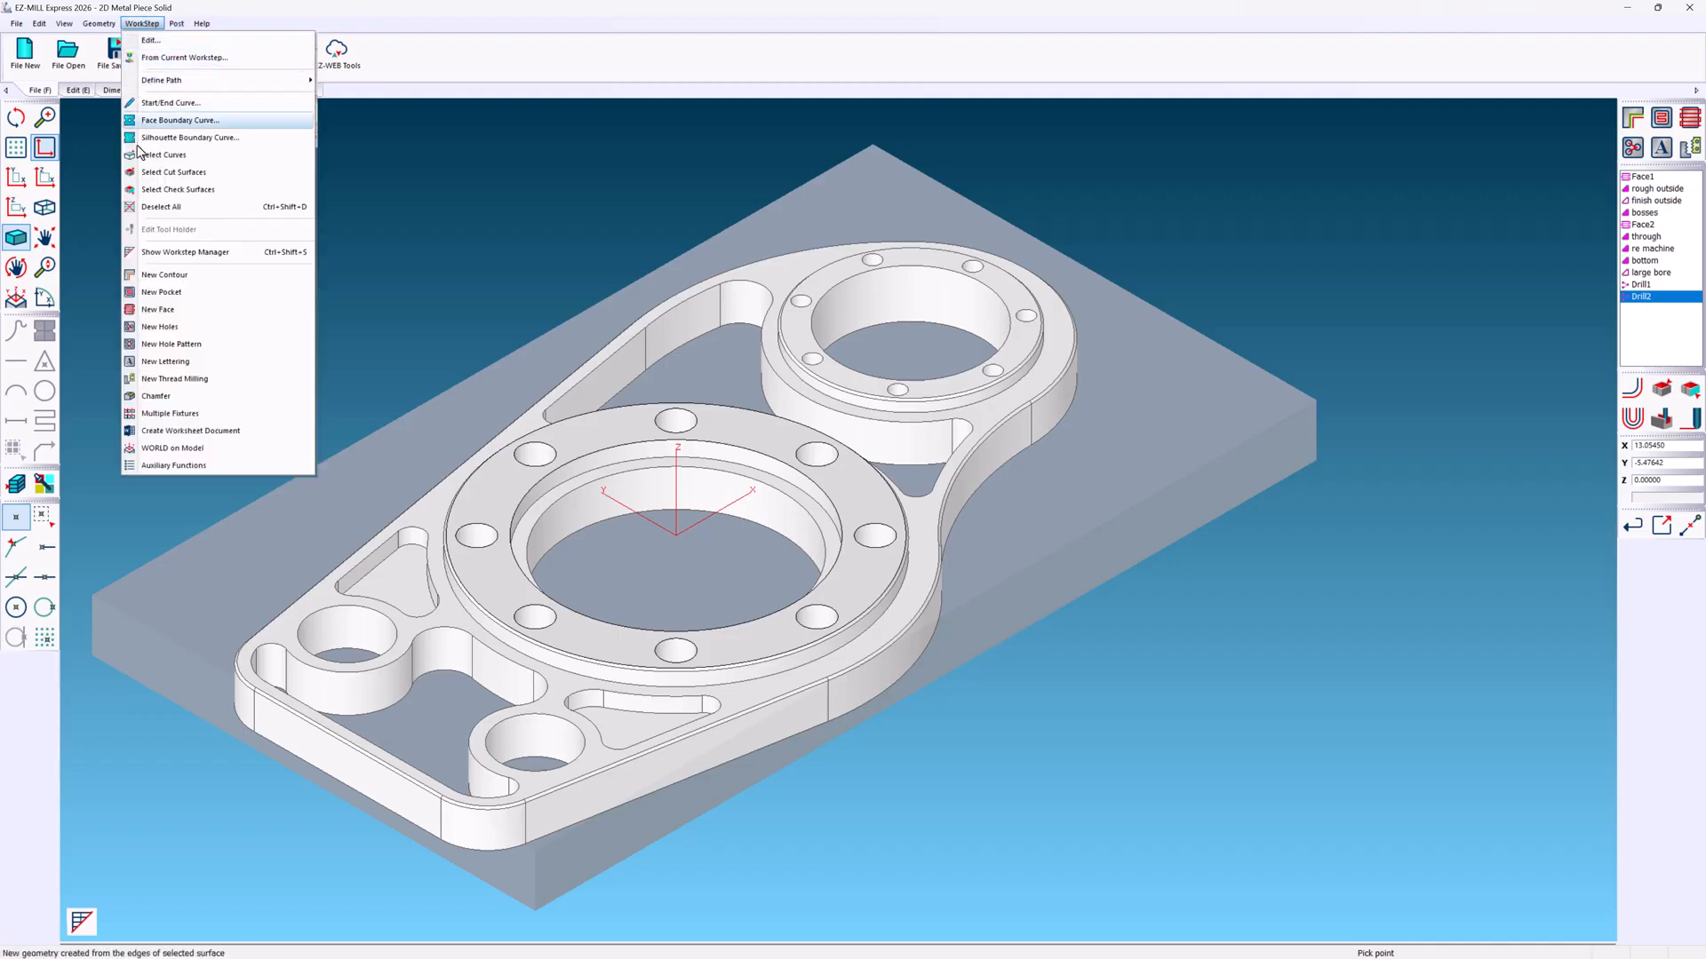
left_click(129, 397)
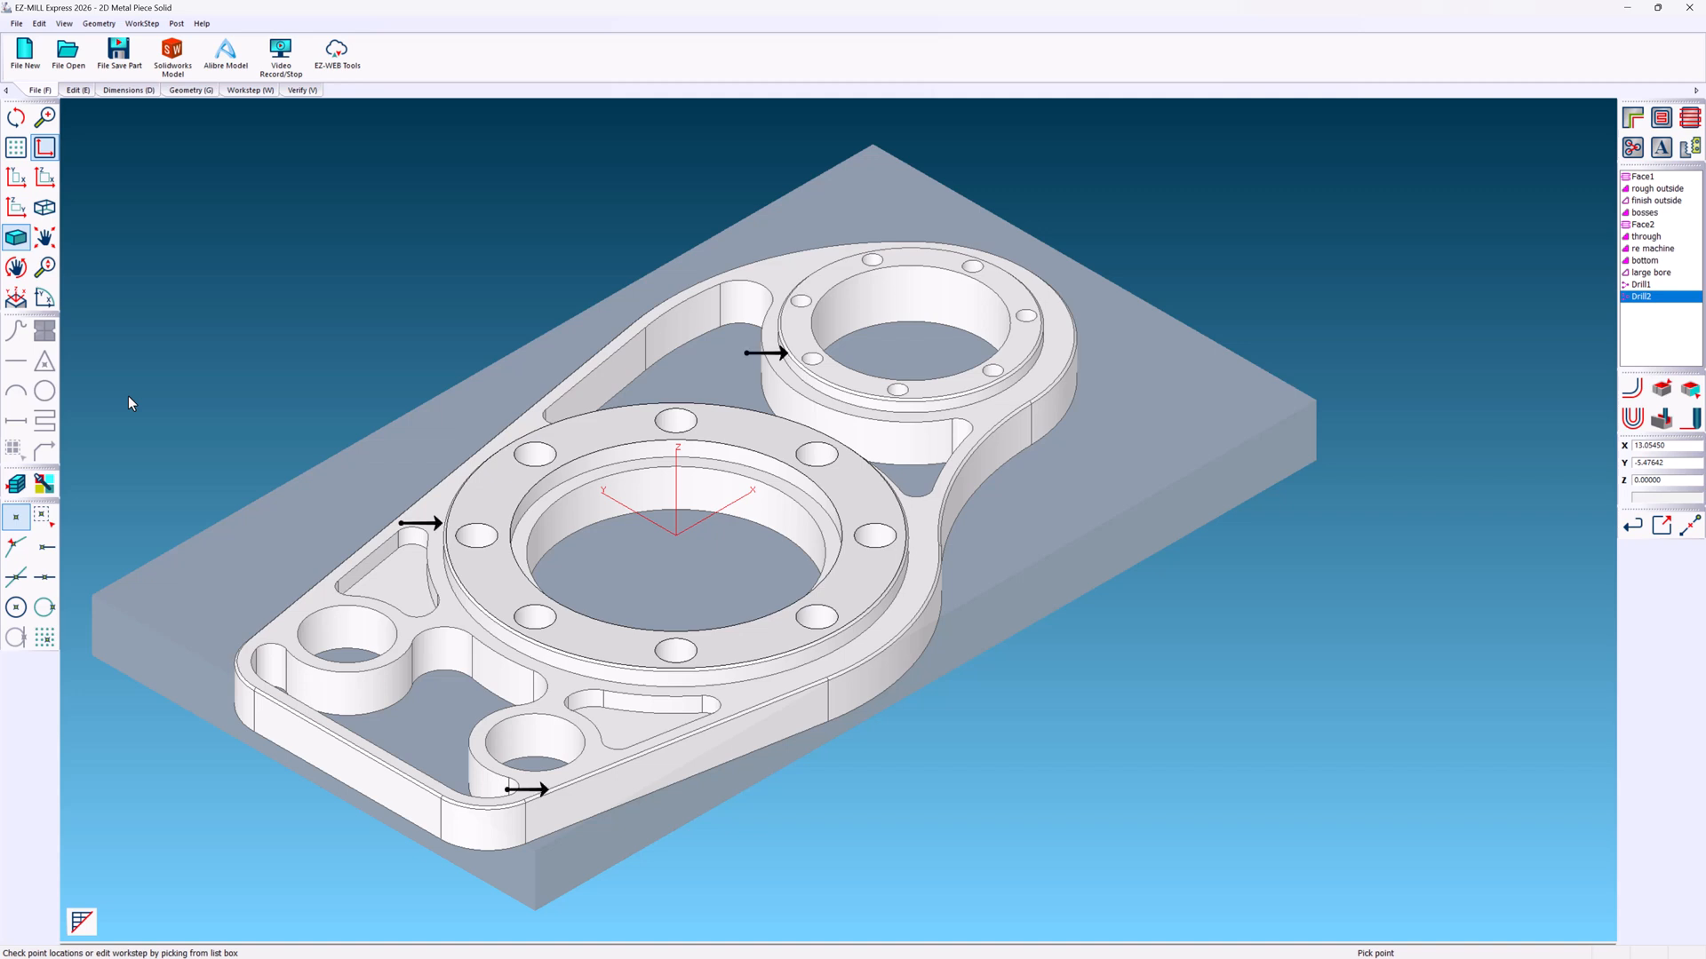
left_click(996, 284)
left_click(984, 306)
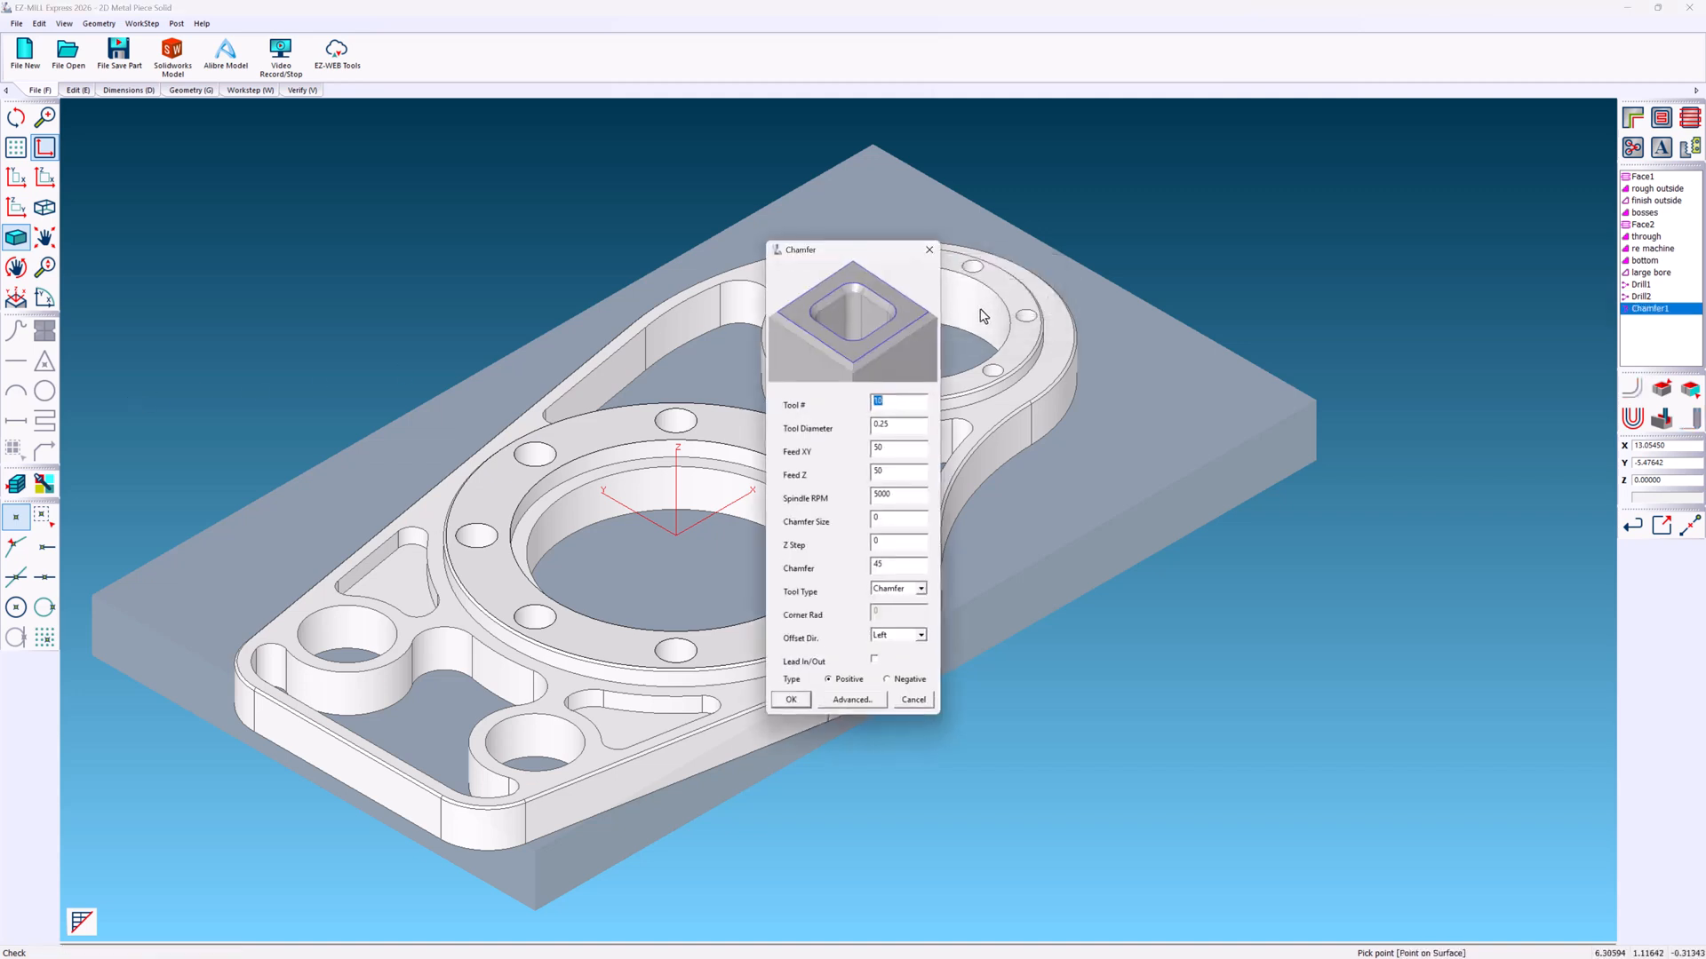
- Set Chamfer1's tool number to 15, trying out the tool types including Ball, and accept the chamfer settings
double_click(918, 401)
type("15")
left_click(924, 424)
left_click(907, 520)
left_click(921, 590)
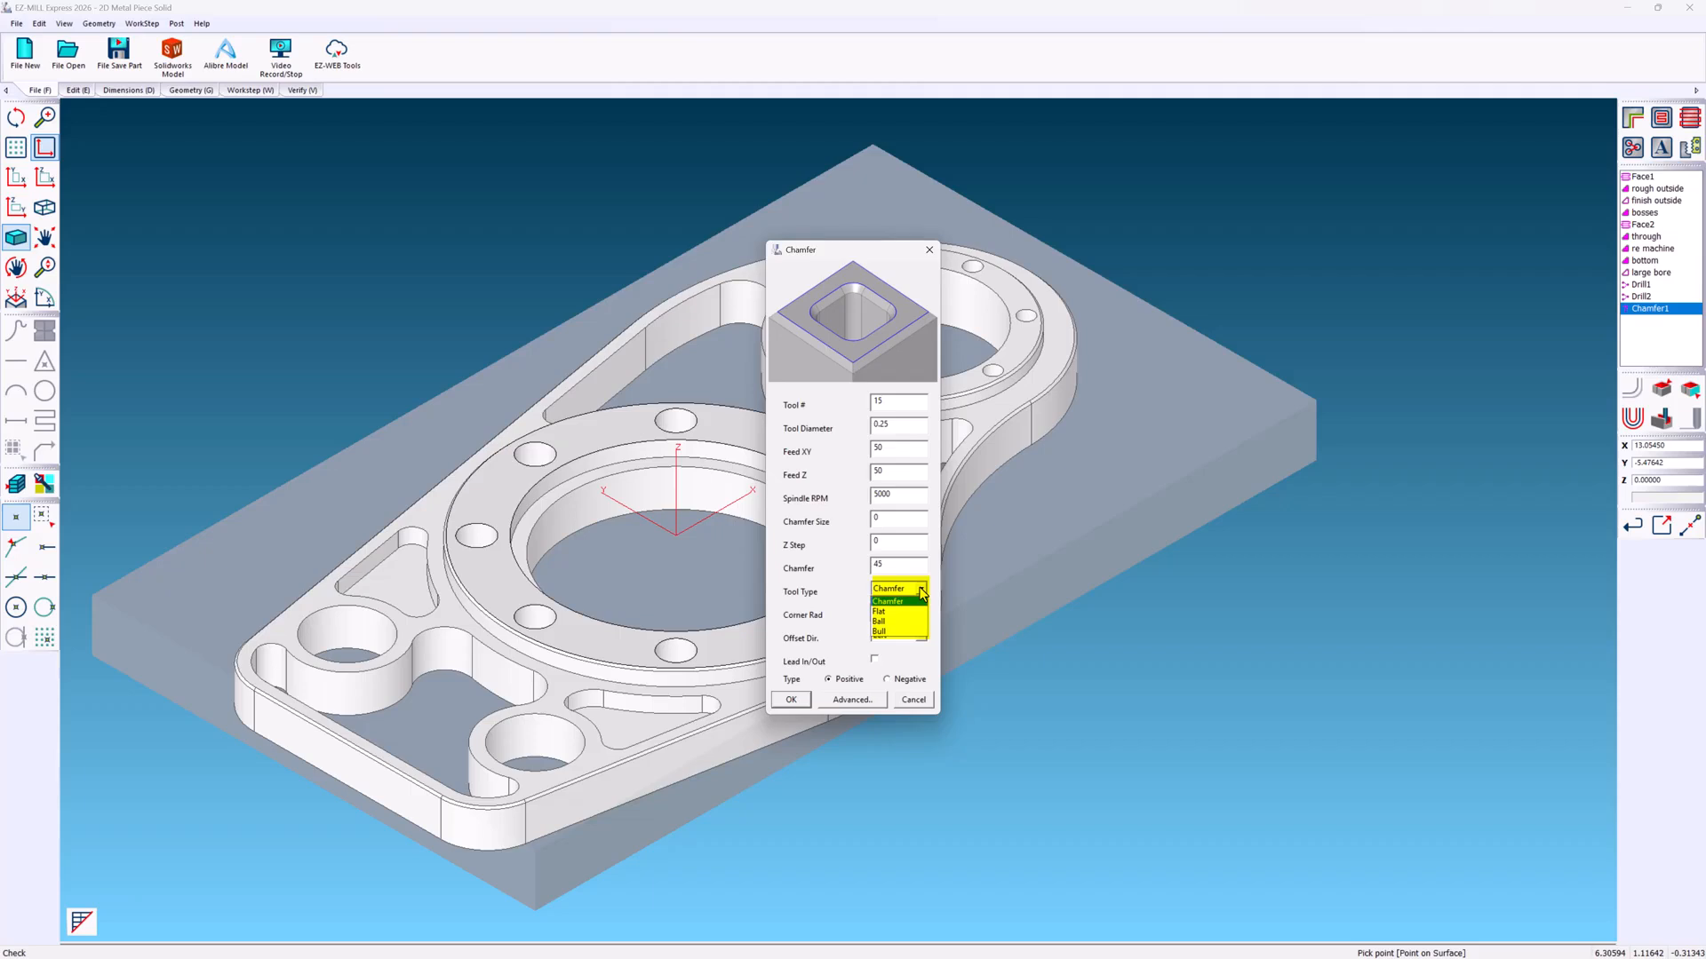
left_click(915, 621)
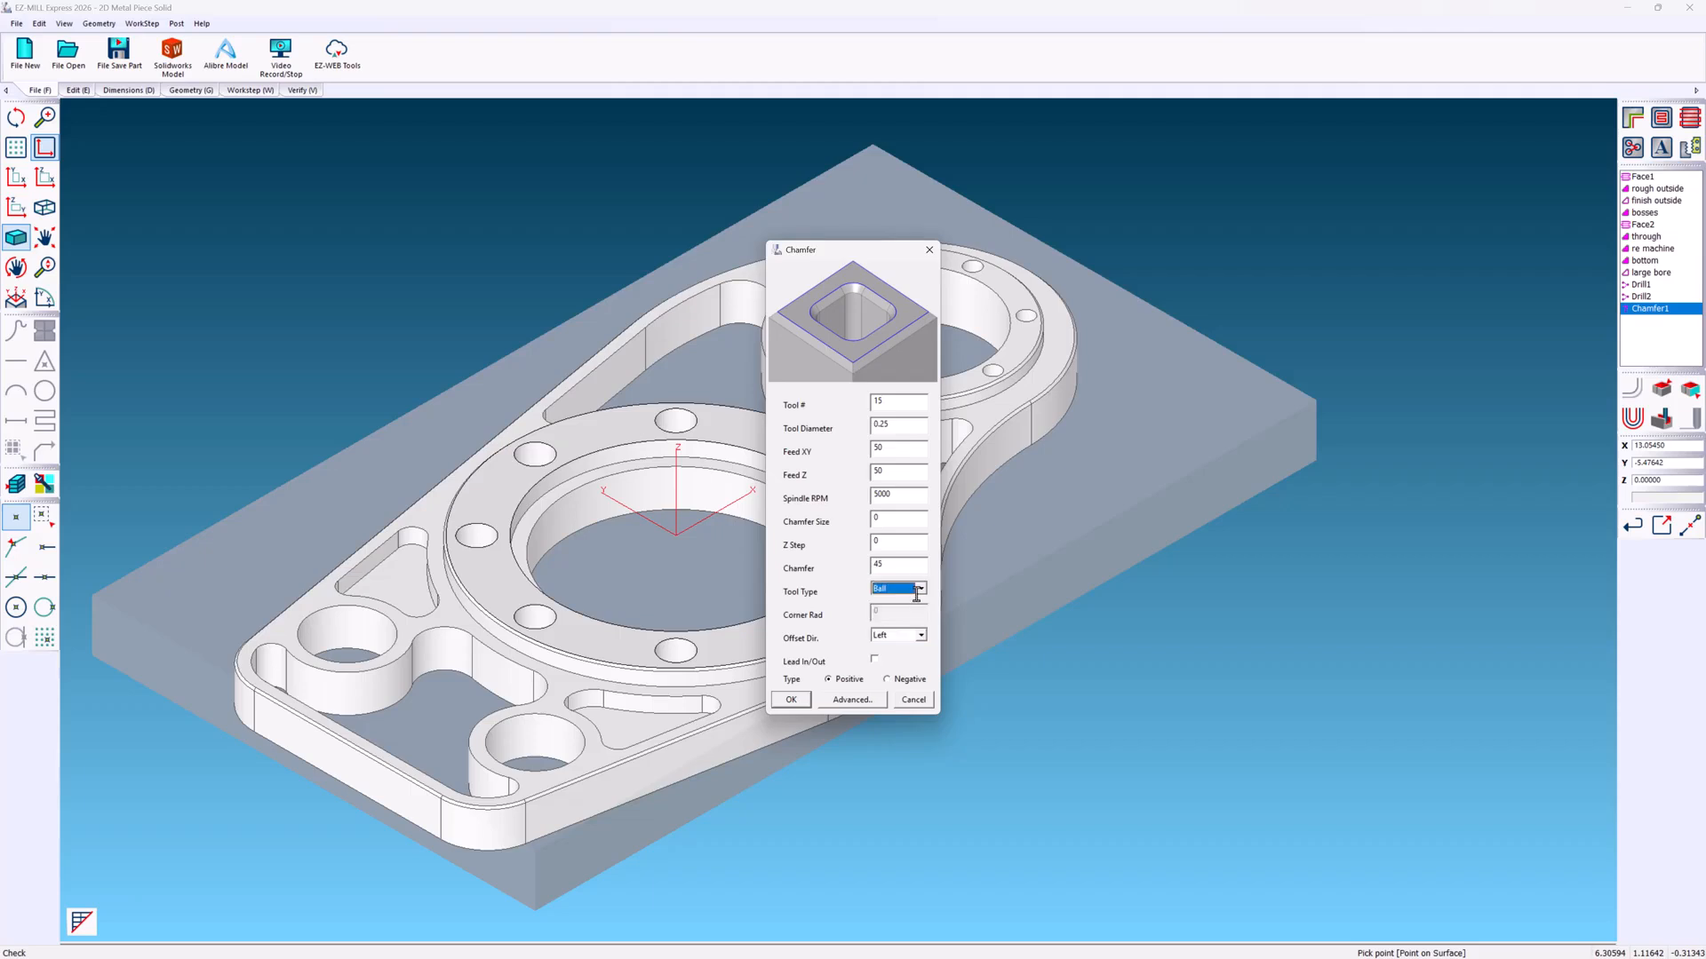
left_click(920, 539)
left_click(913, 591)
left_click(913, 607)
left_click(792, 700)
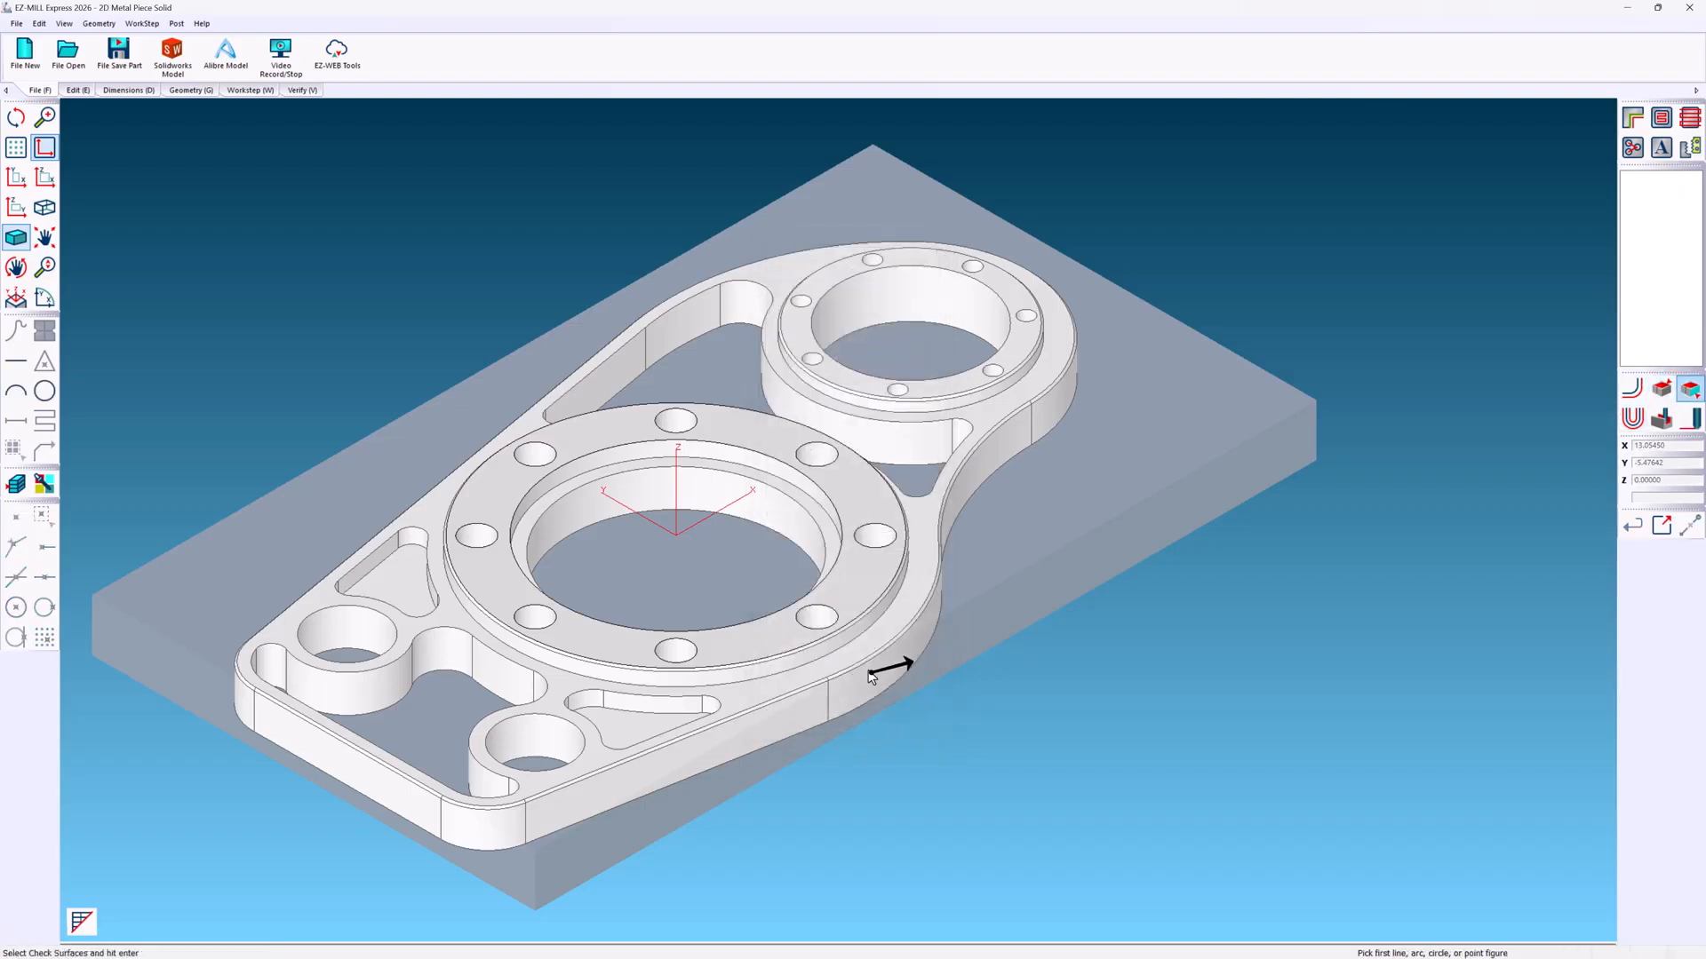
- Assign the chamfered face around the large ring's upper outer edge as Chamfer1's machining surface
left_click(1665, 390)
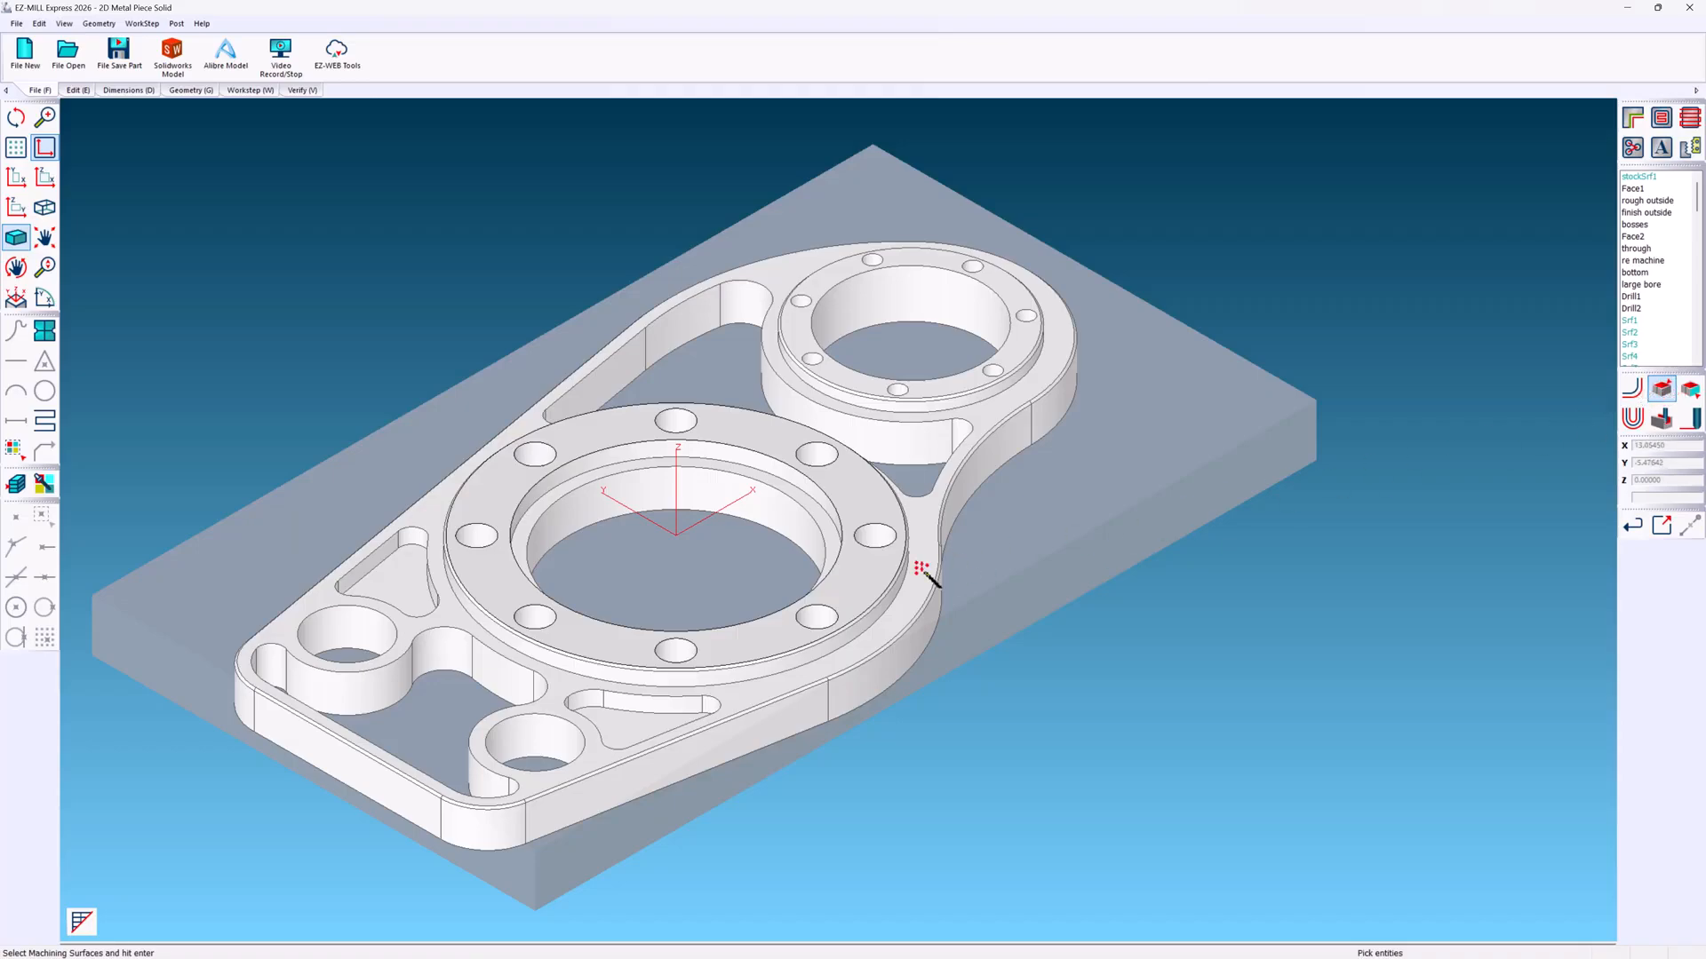
scroll(921, 569, "up", 5)
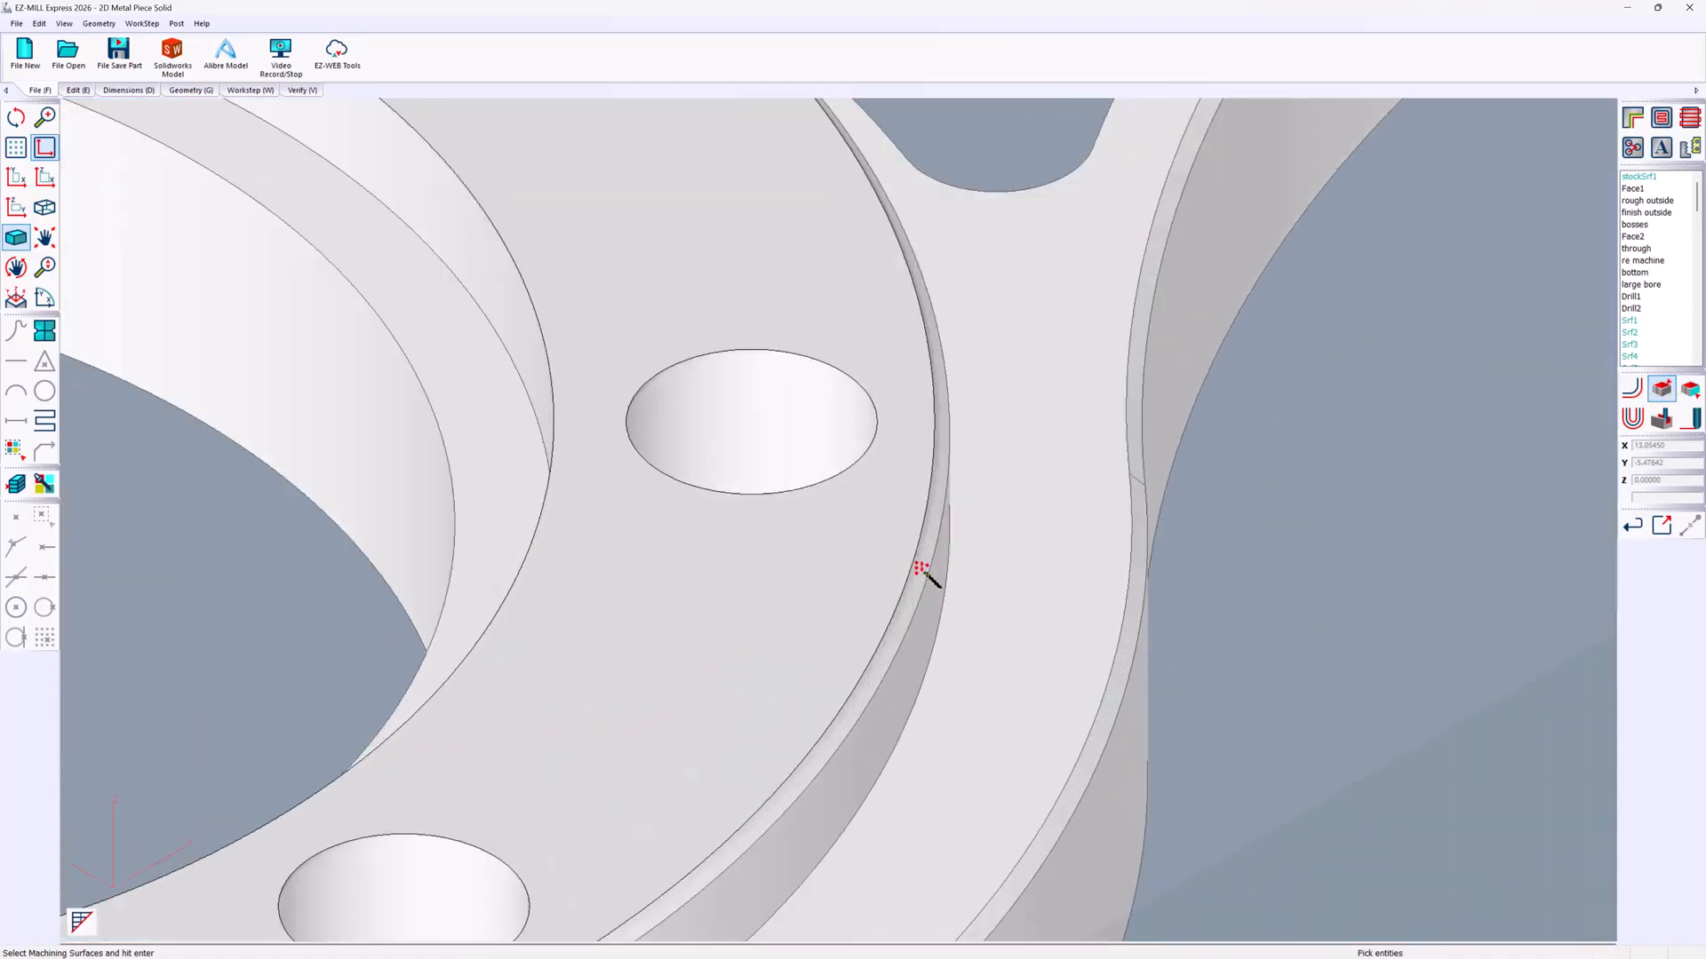
left_click(933, 570)
scroll(933, 570, "down", 6)
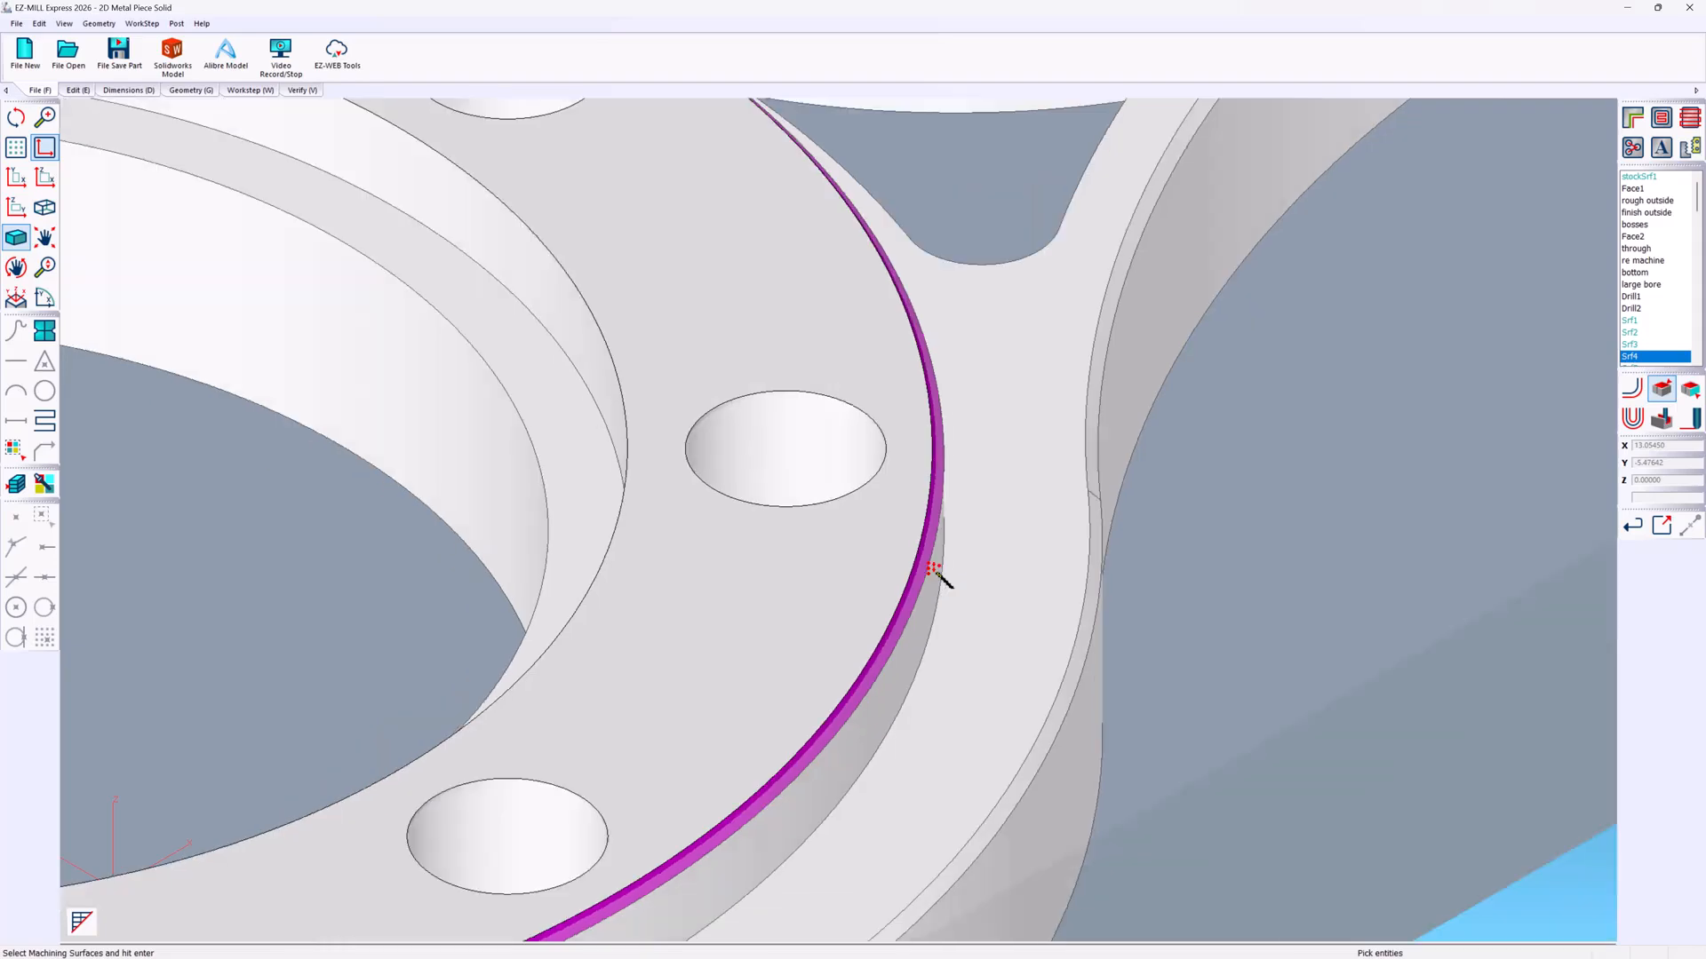
scroll(933, 569, "down", 2)
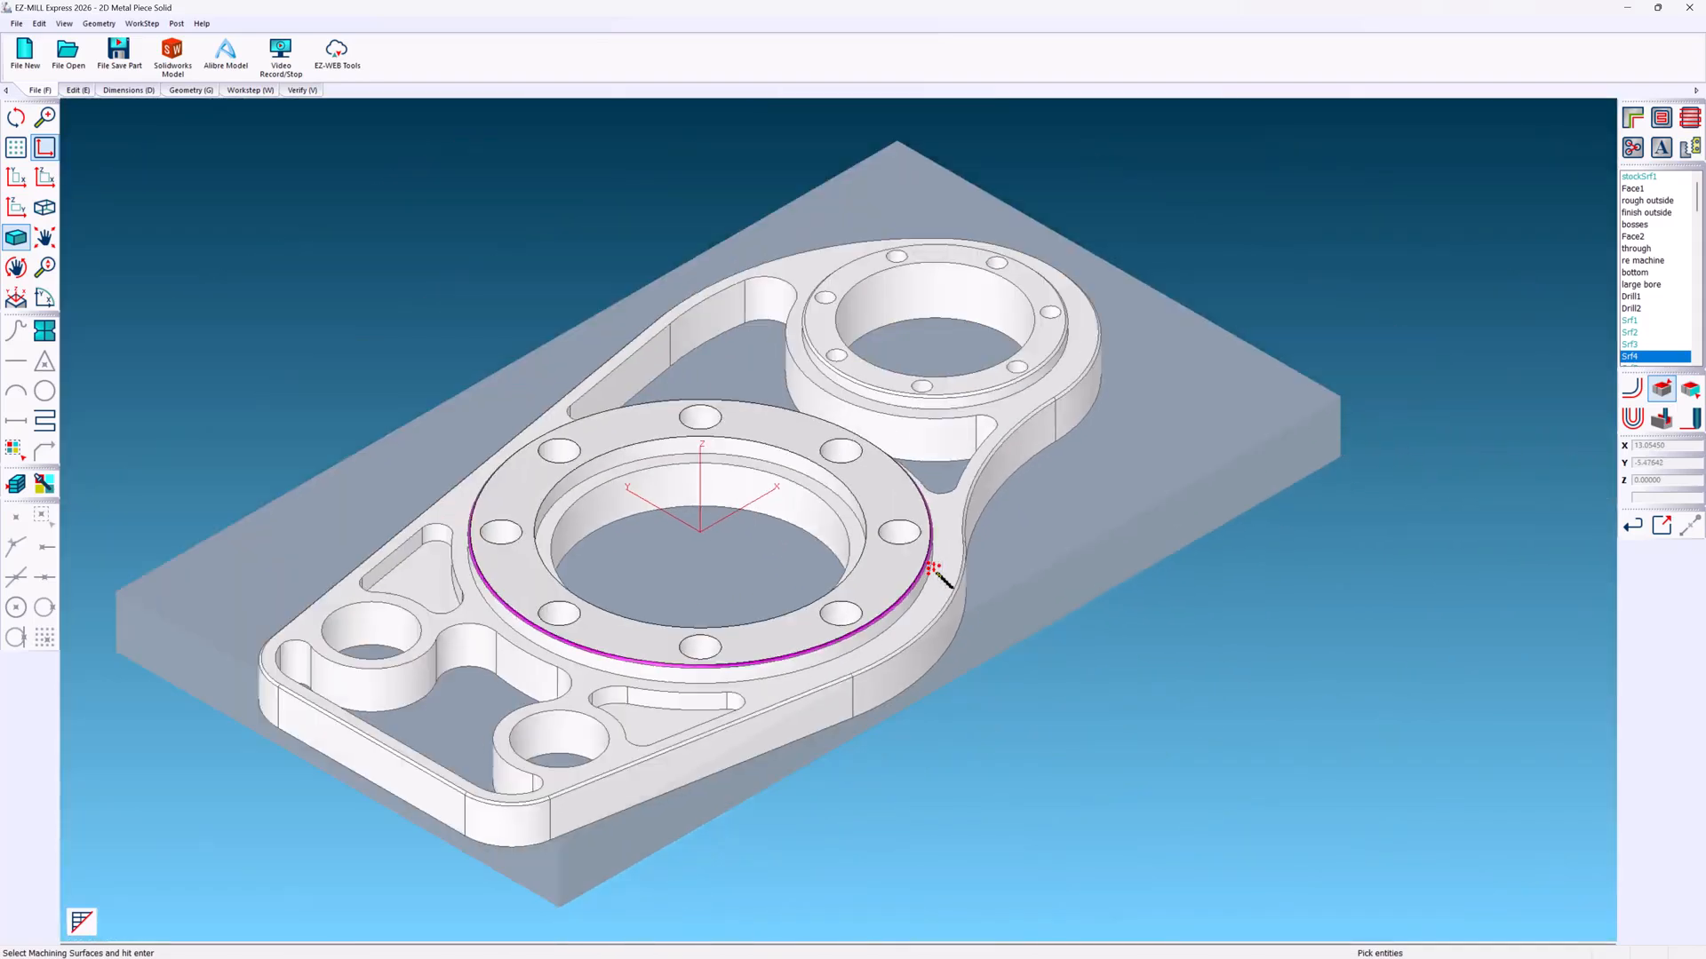
key("Return")
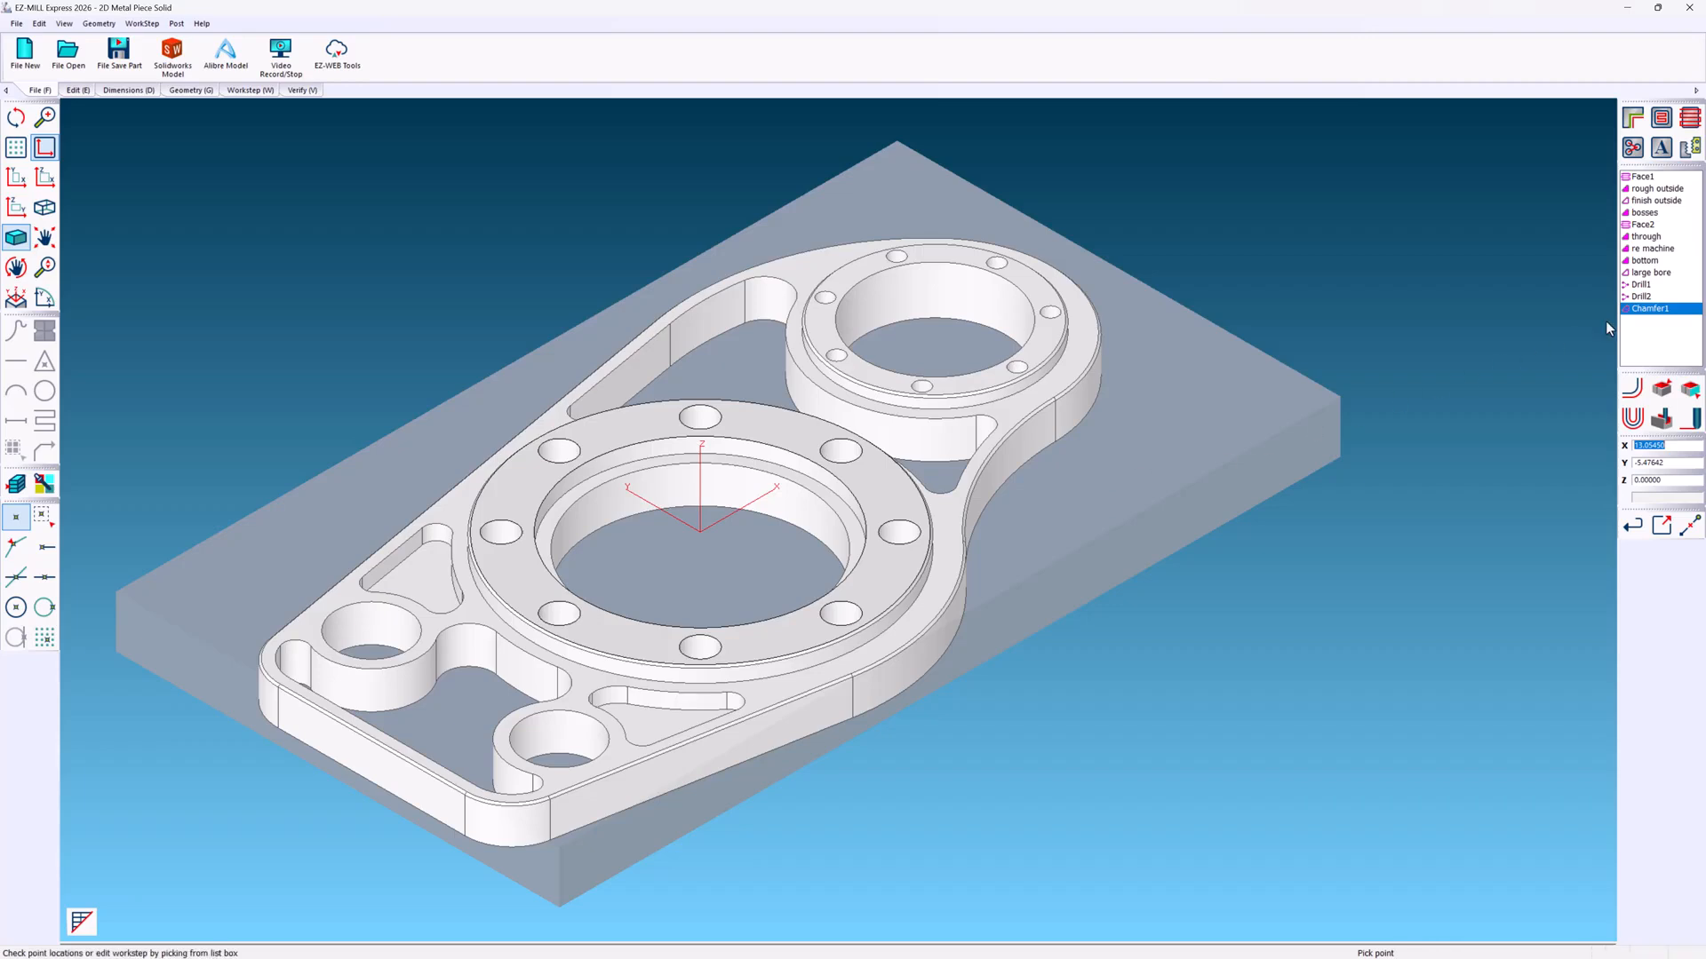
- Duplicate the Chamfer1 workstep and assign the chamfered face around the small ring's upper outer edge as the copy's machining surface
right_click(1637, 314)
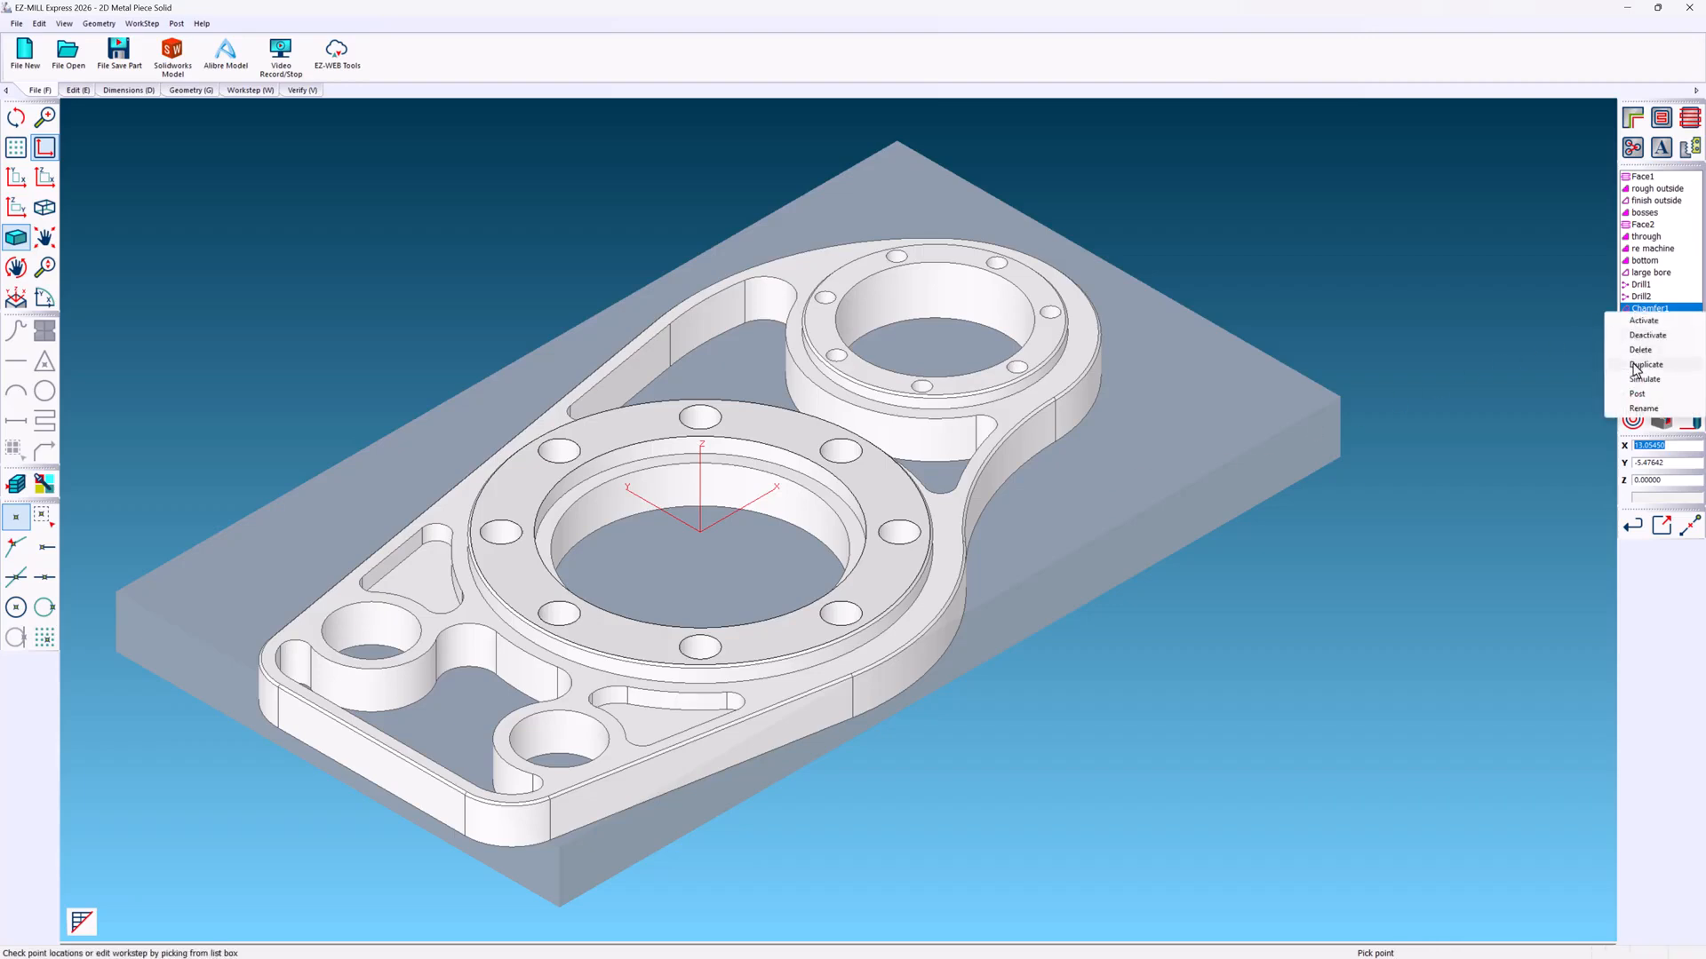
left_click(1636, 365)
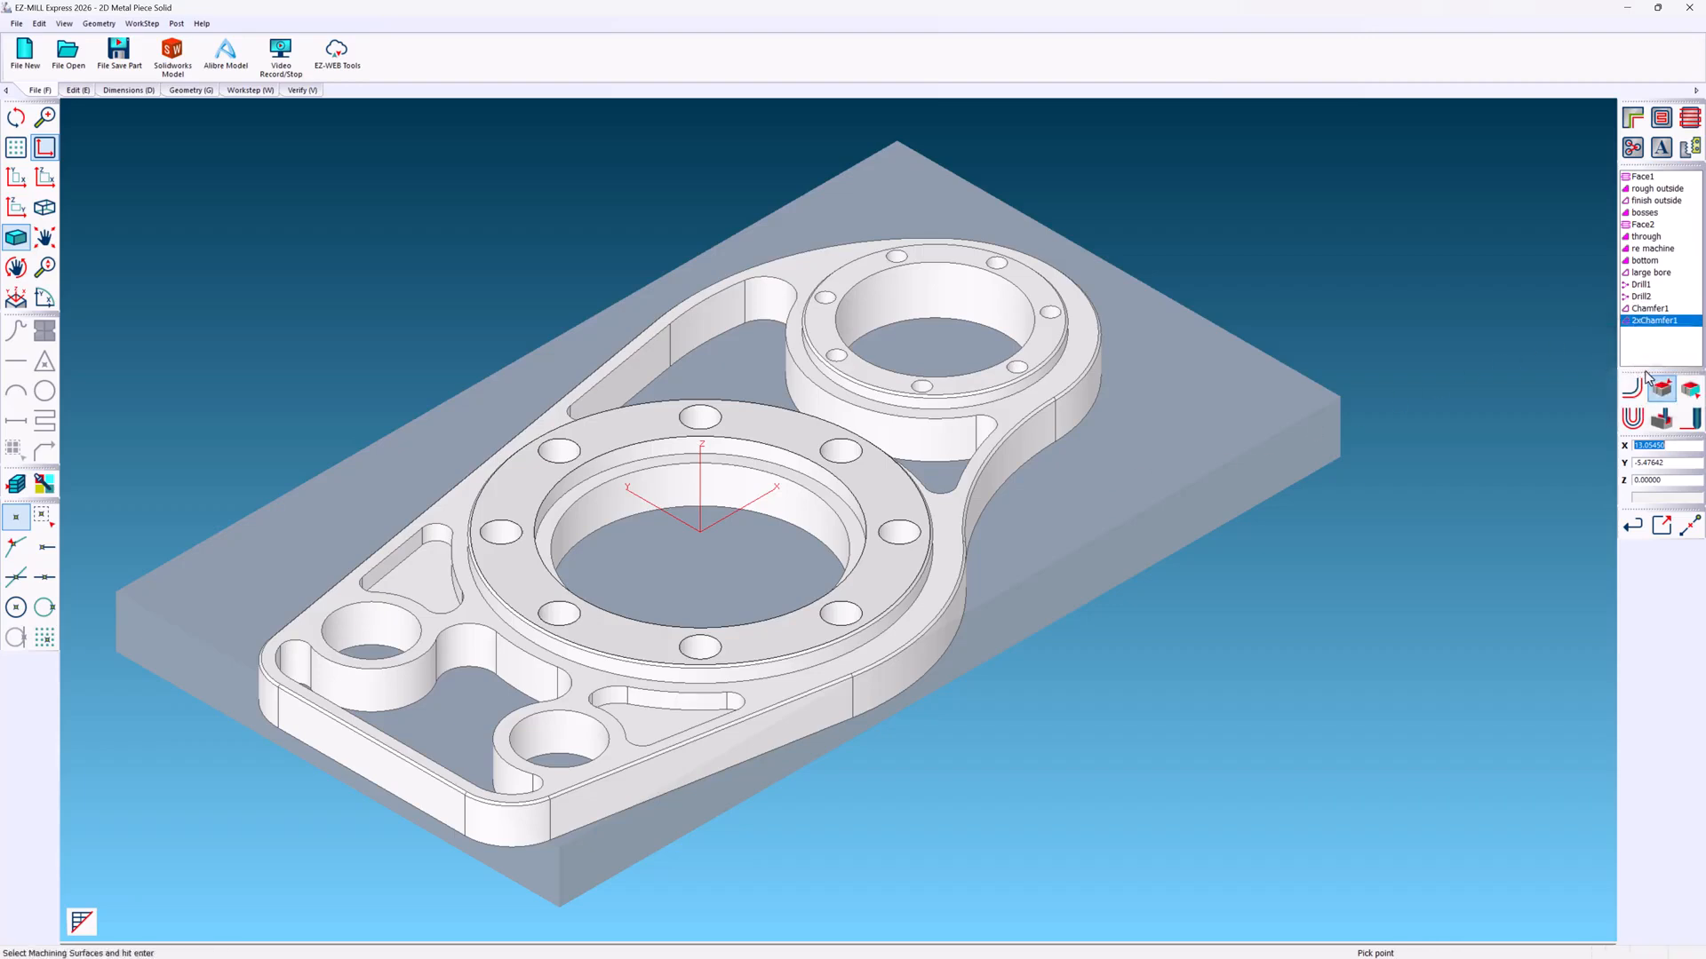
left_click(1661, 389)
left_click(1379, 317)
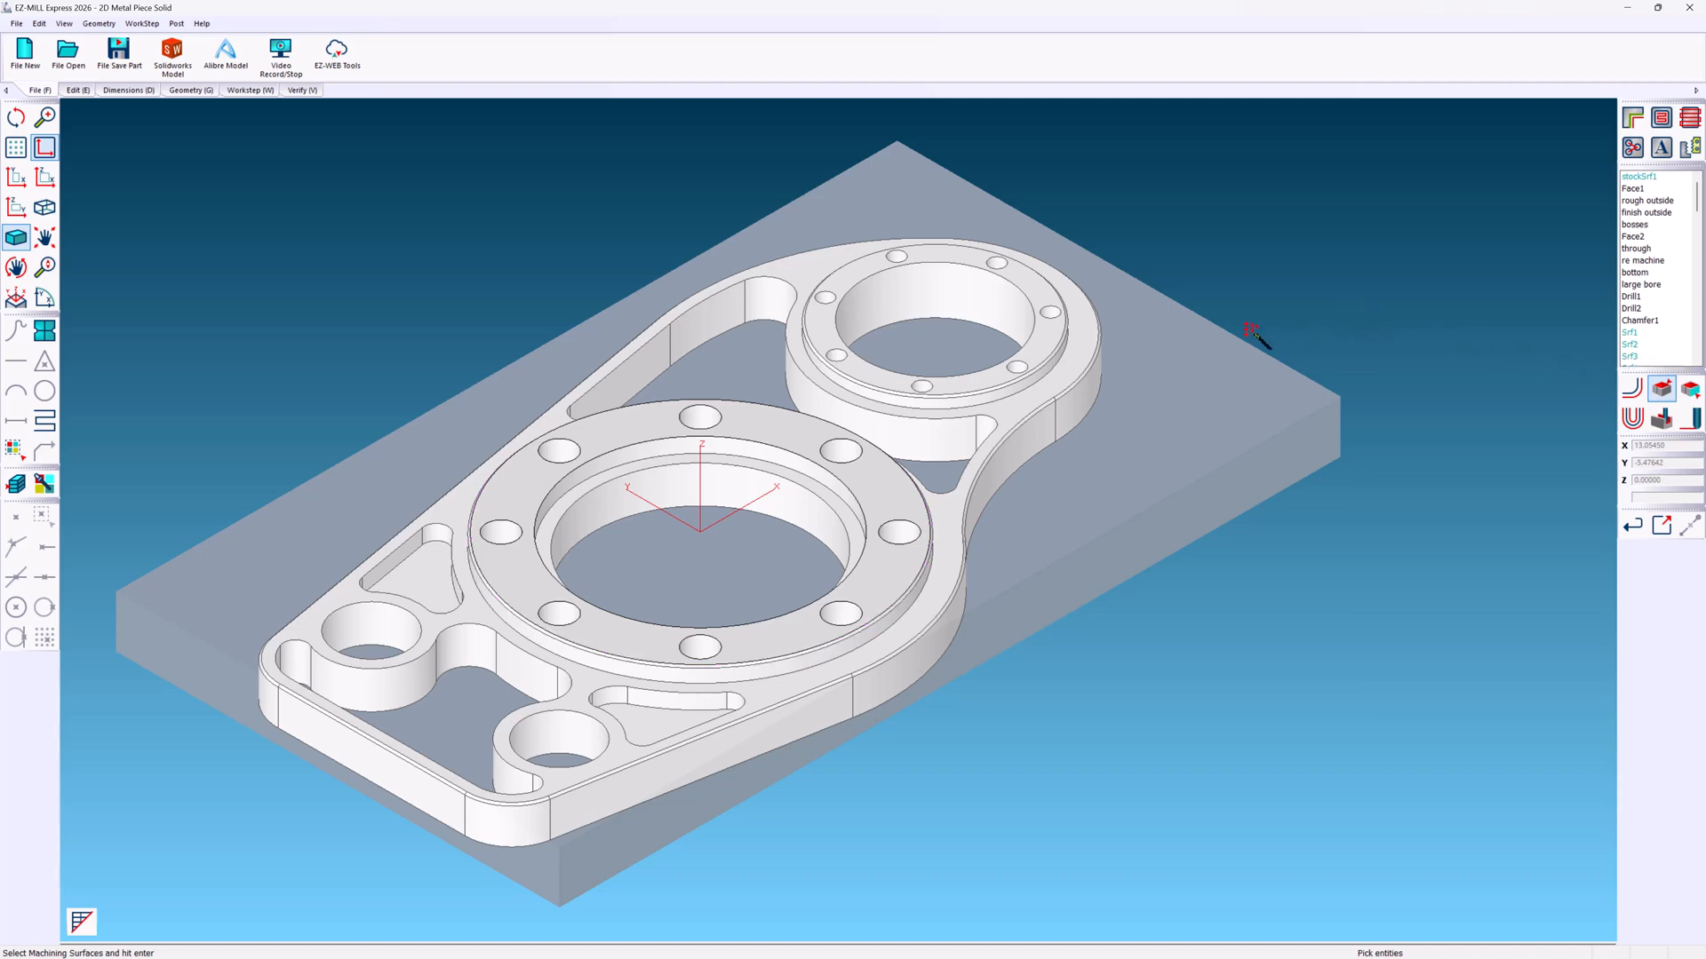
scroll(1075, 362, "up", 5)
scroll(1071, 359, "up", 3)
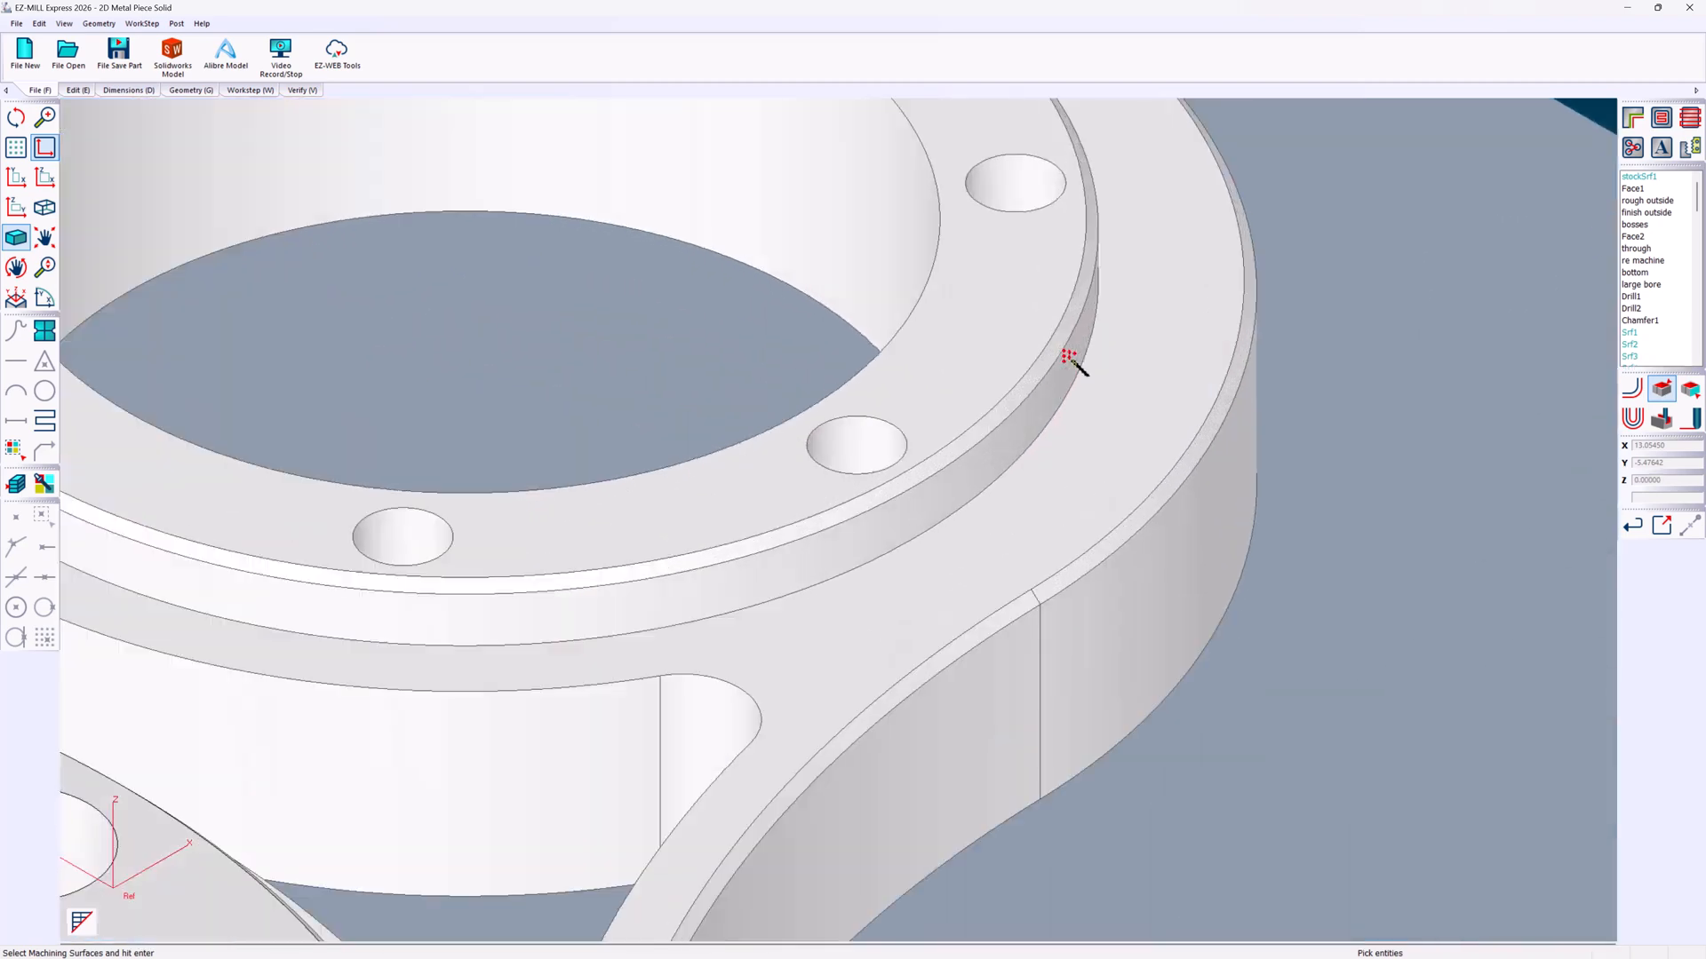
left_click(1071, 359)
key("Return")
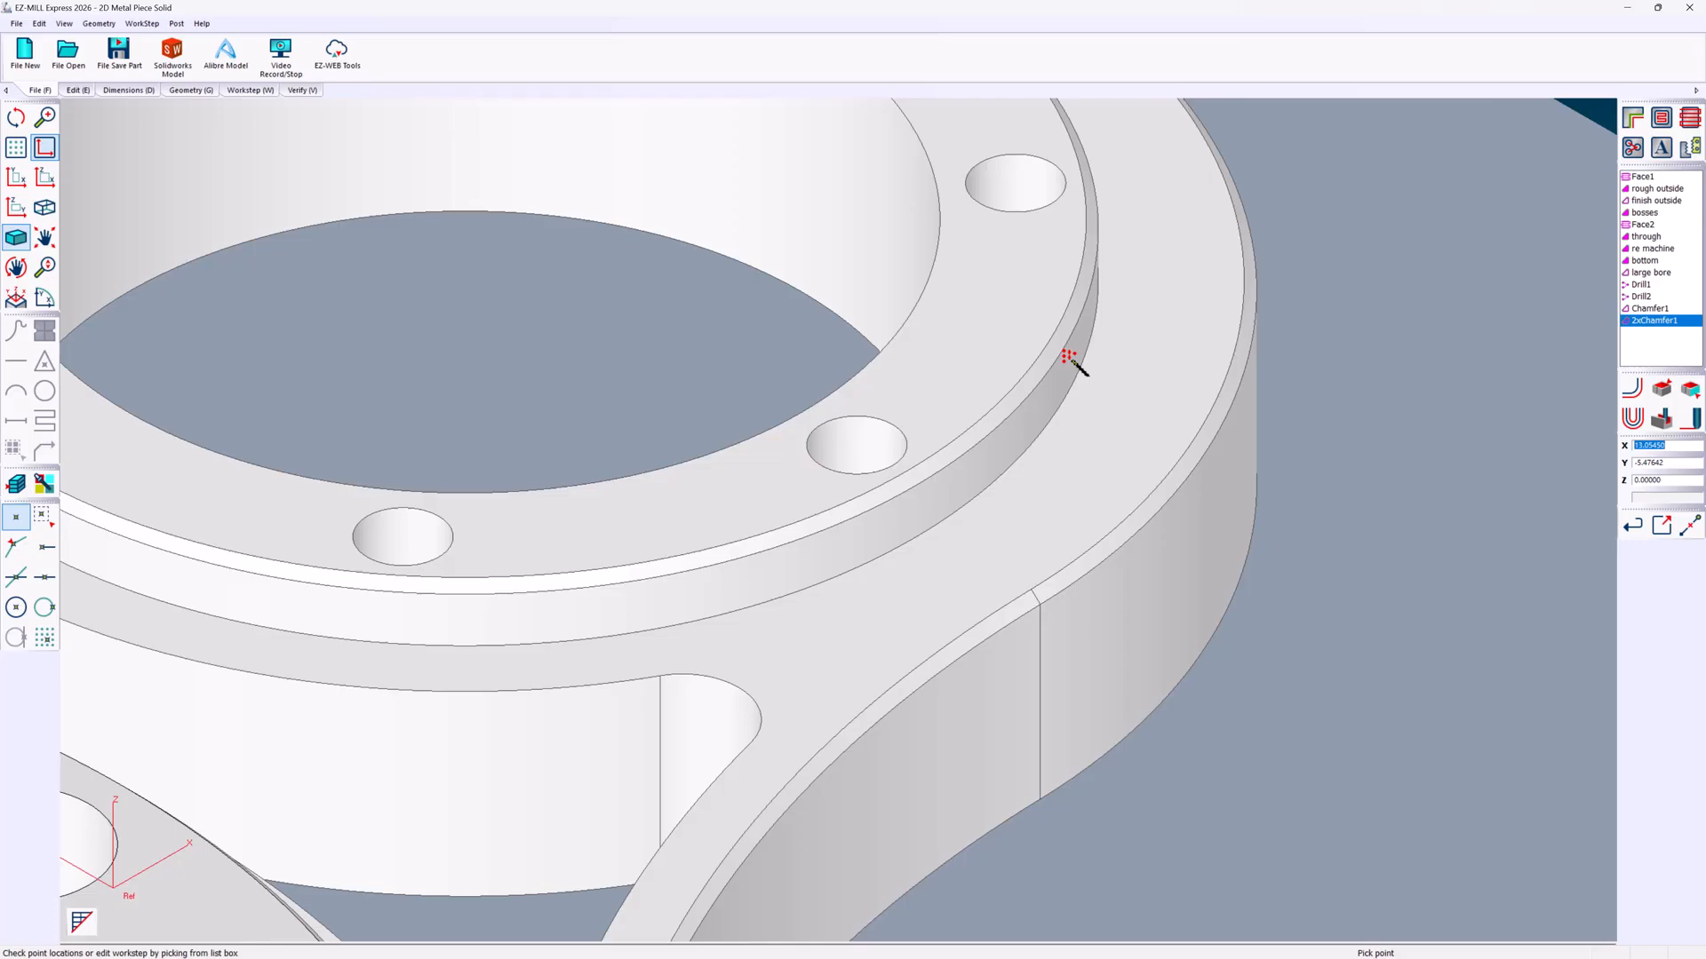
scroll(1069, 358, "down", 8)
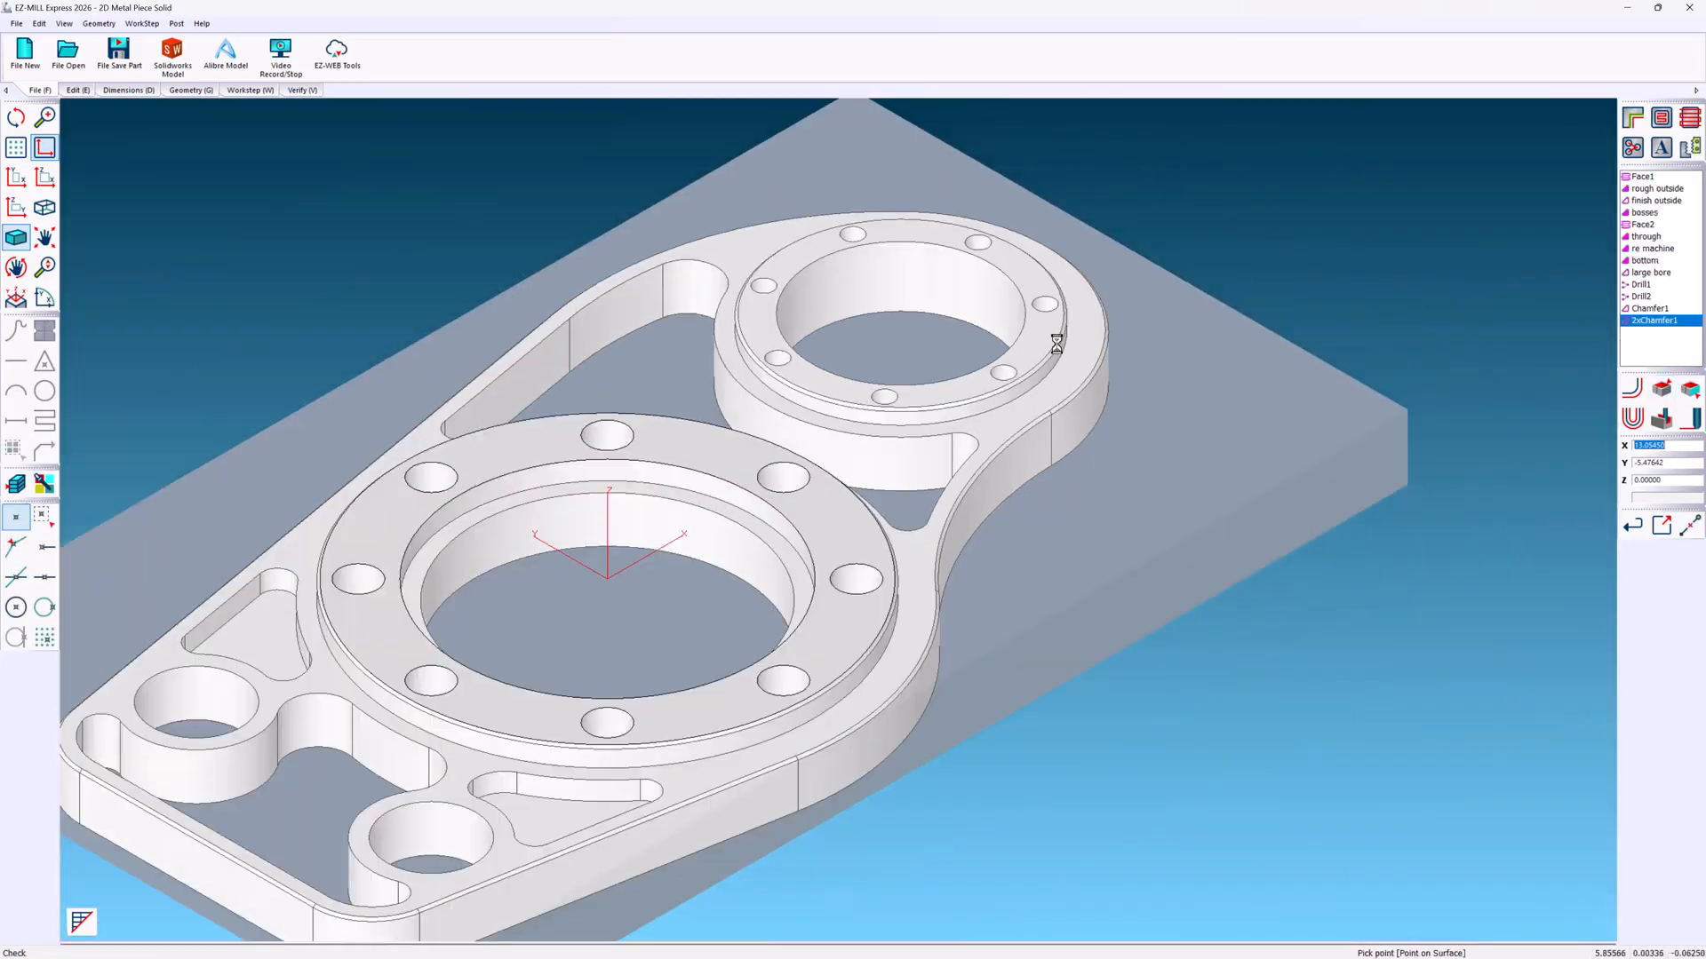
scroll(1056, 345, "down", 1)
- Create a third chamfer workstep by duplication and assign the chamfered faces along the plate's upper outside profile as its machining surfaces
right_click(1639, 321)
left_click(1639, 330)
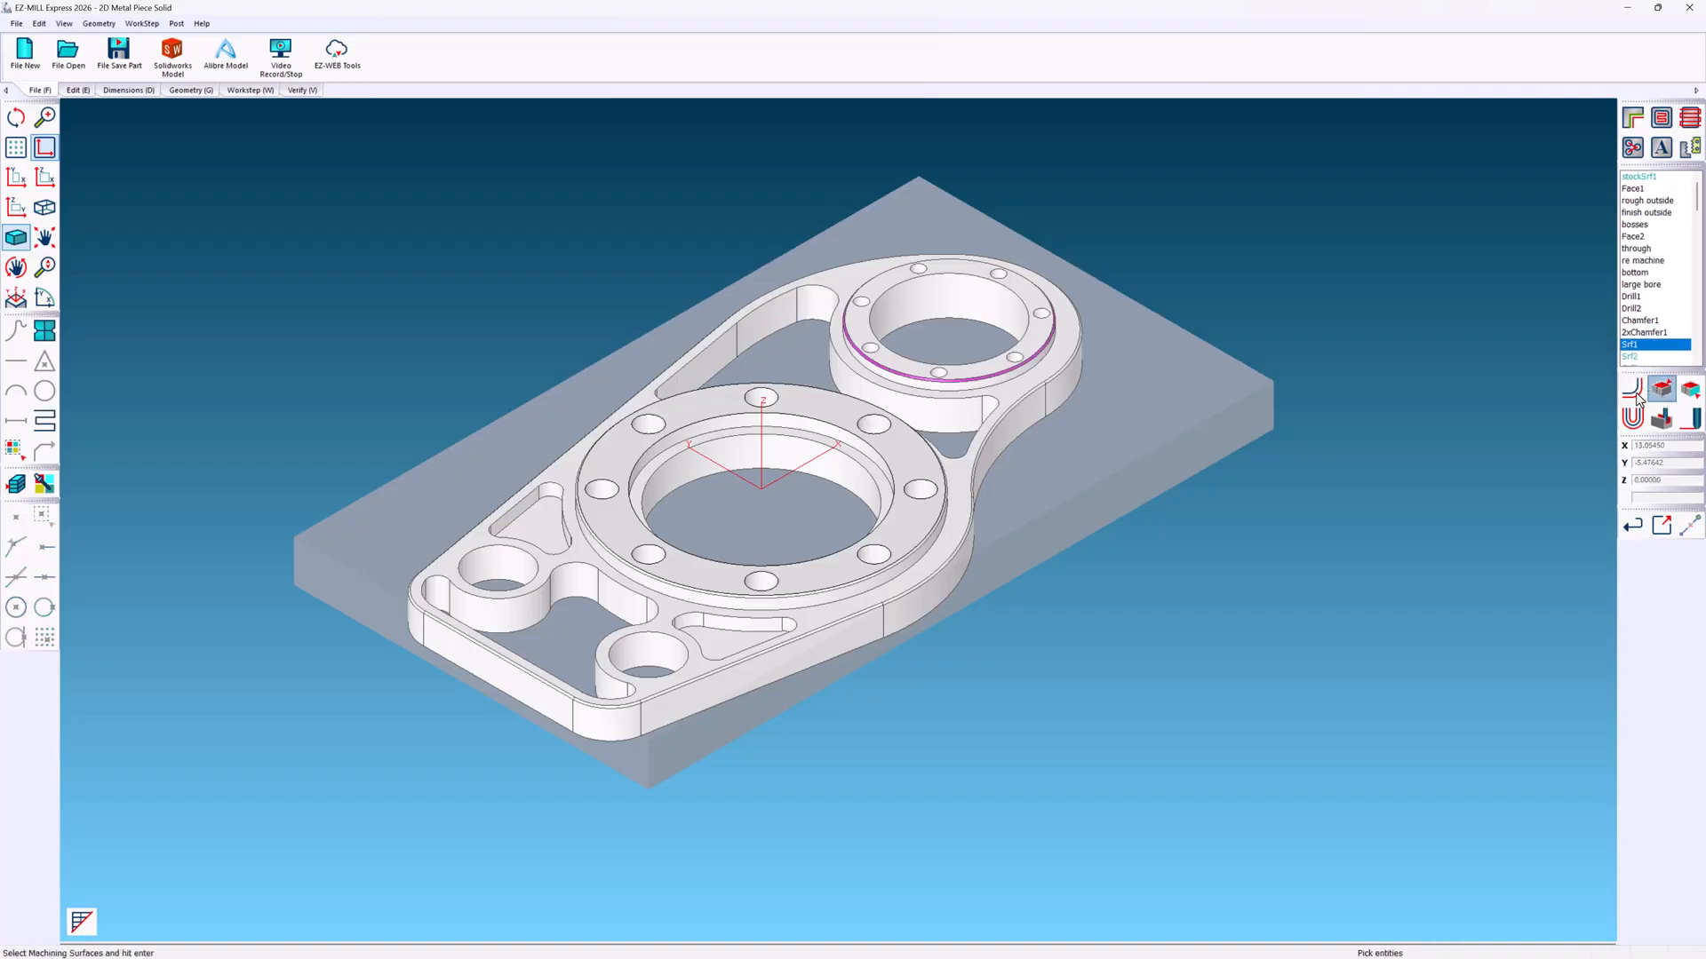
scroll(1078, 386, "up", 8)
left_click(1085, 396)
scroll(1085, 392, "down", 7)
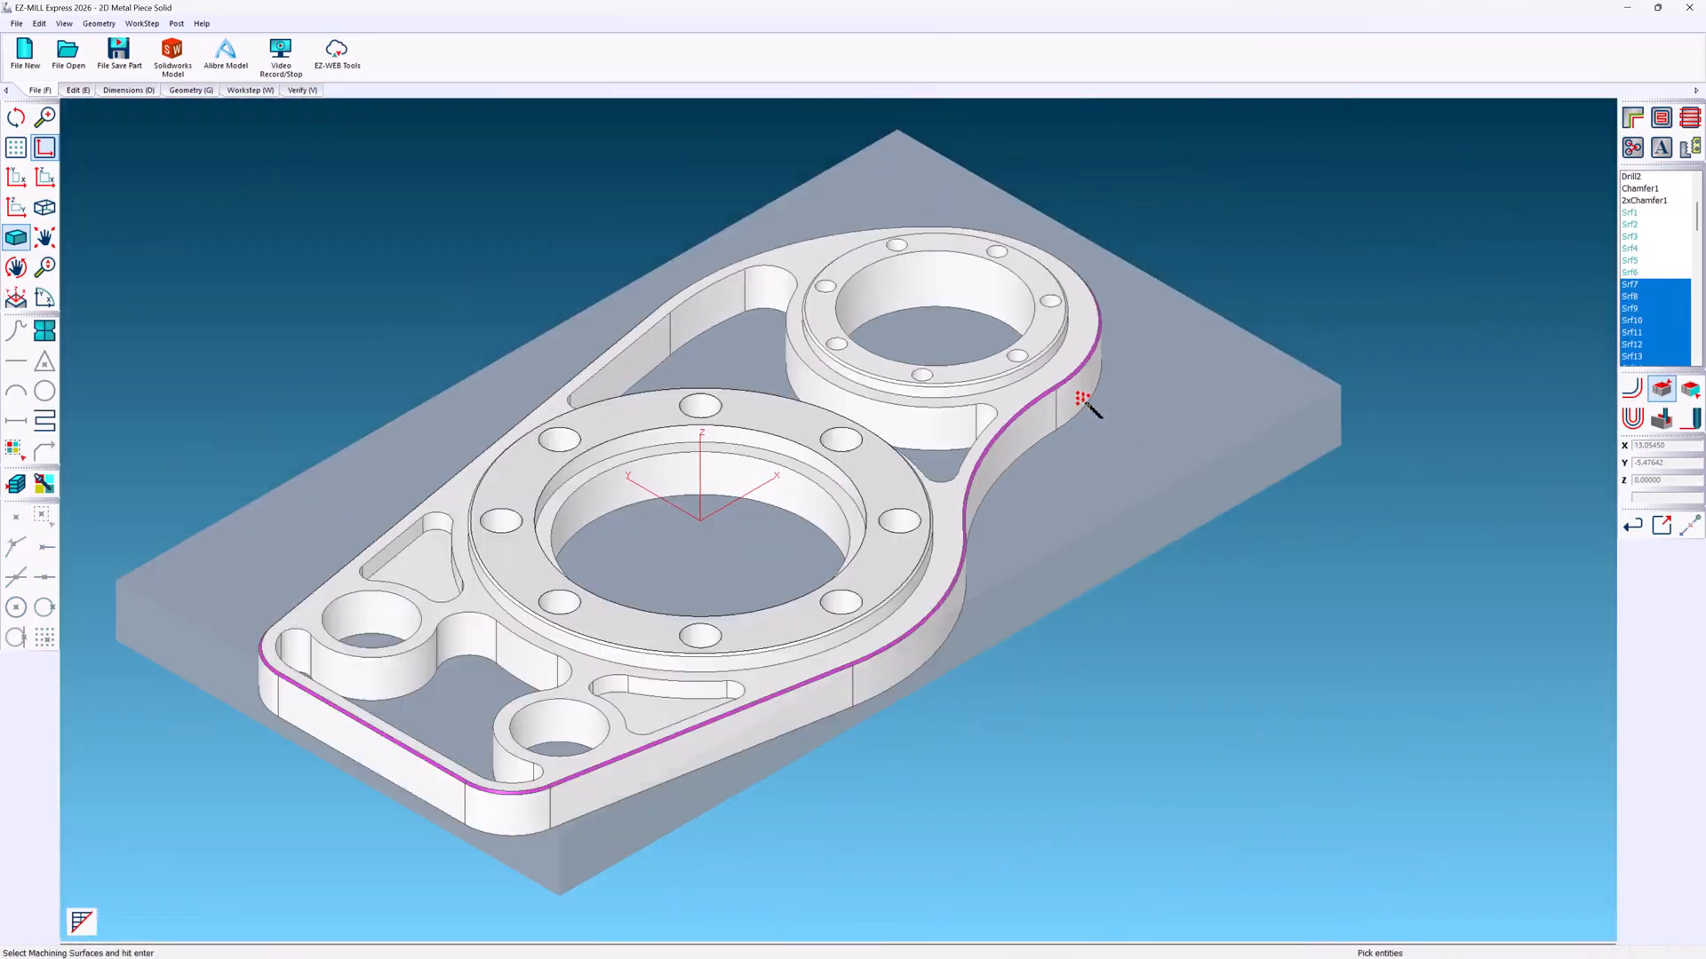
key("Return")
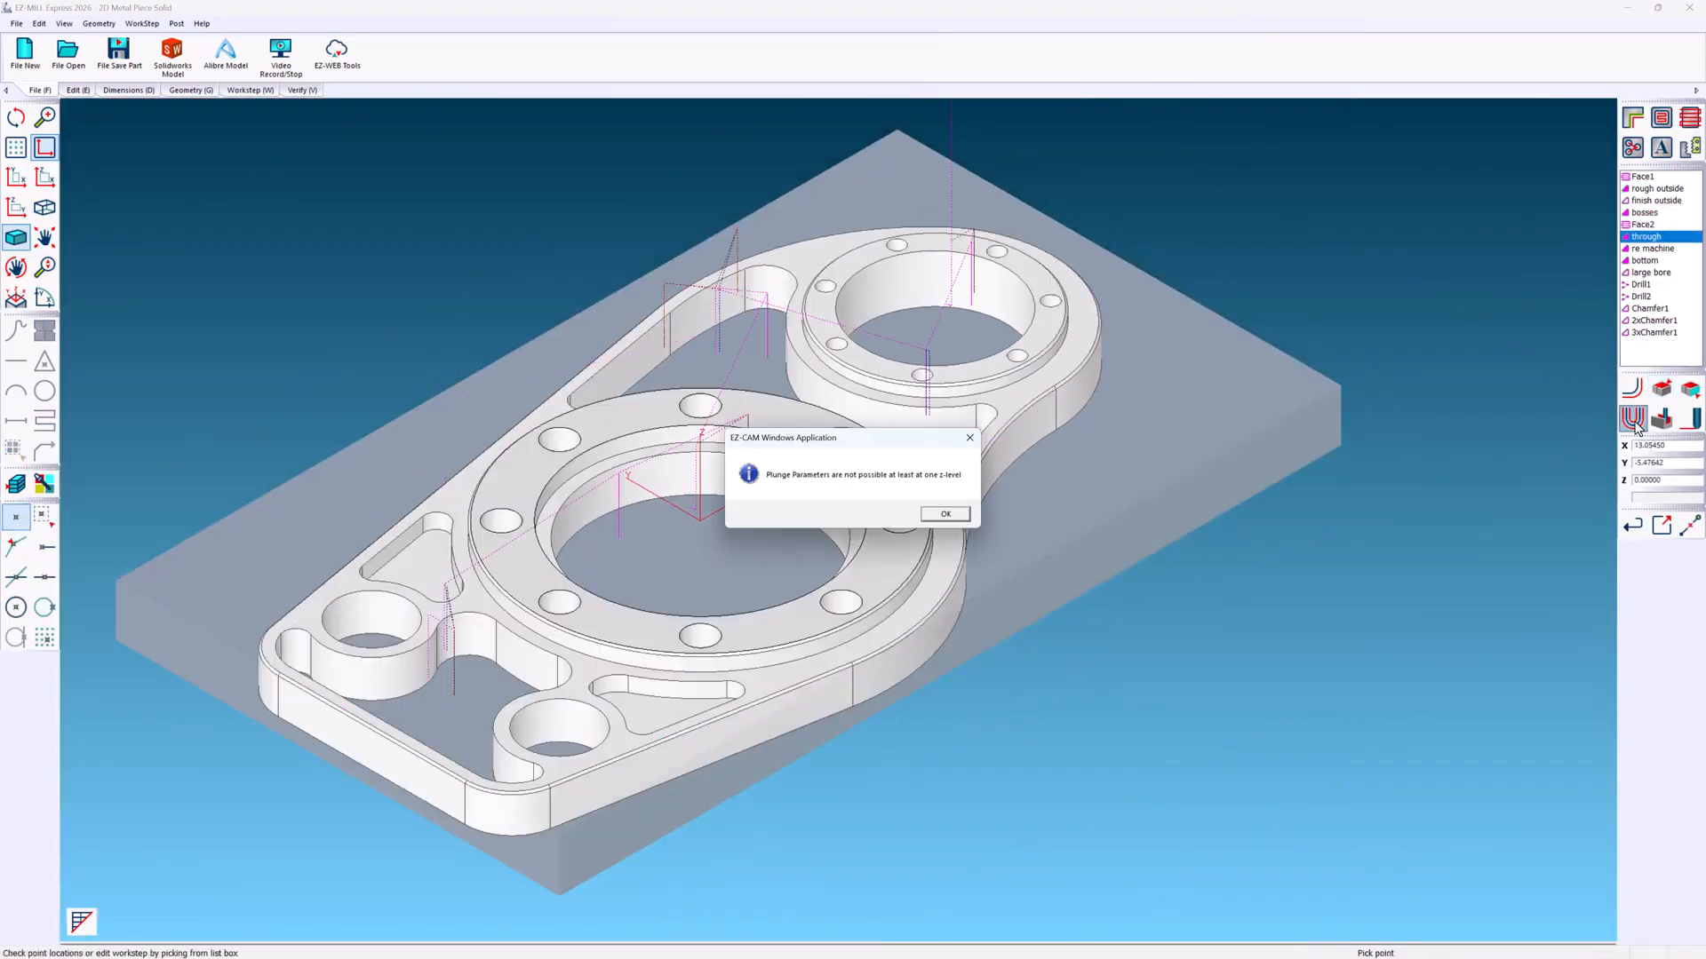
left_click(960, 516)
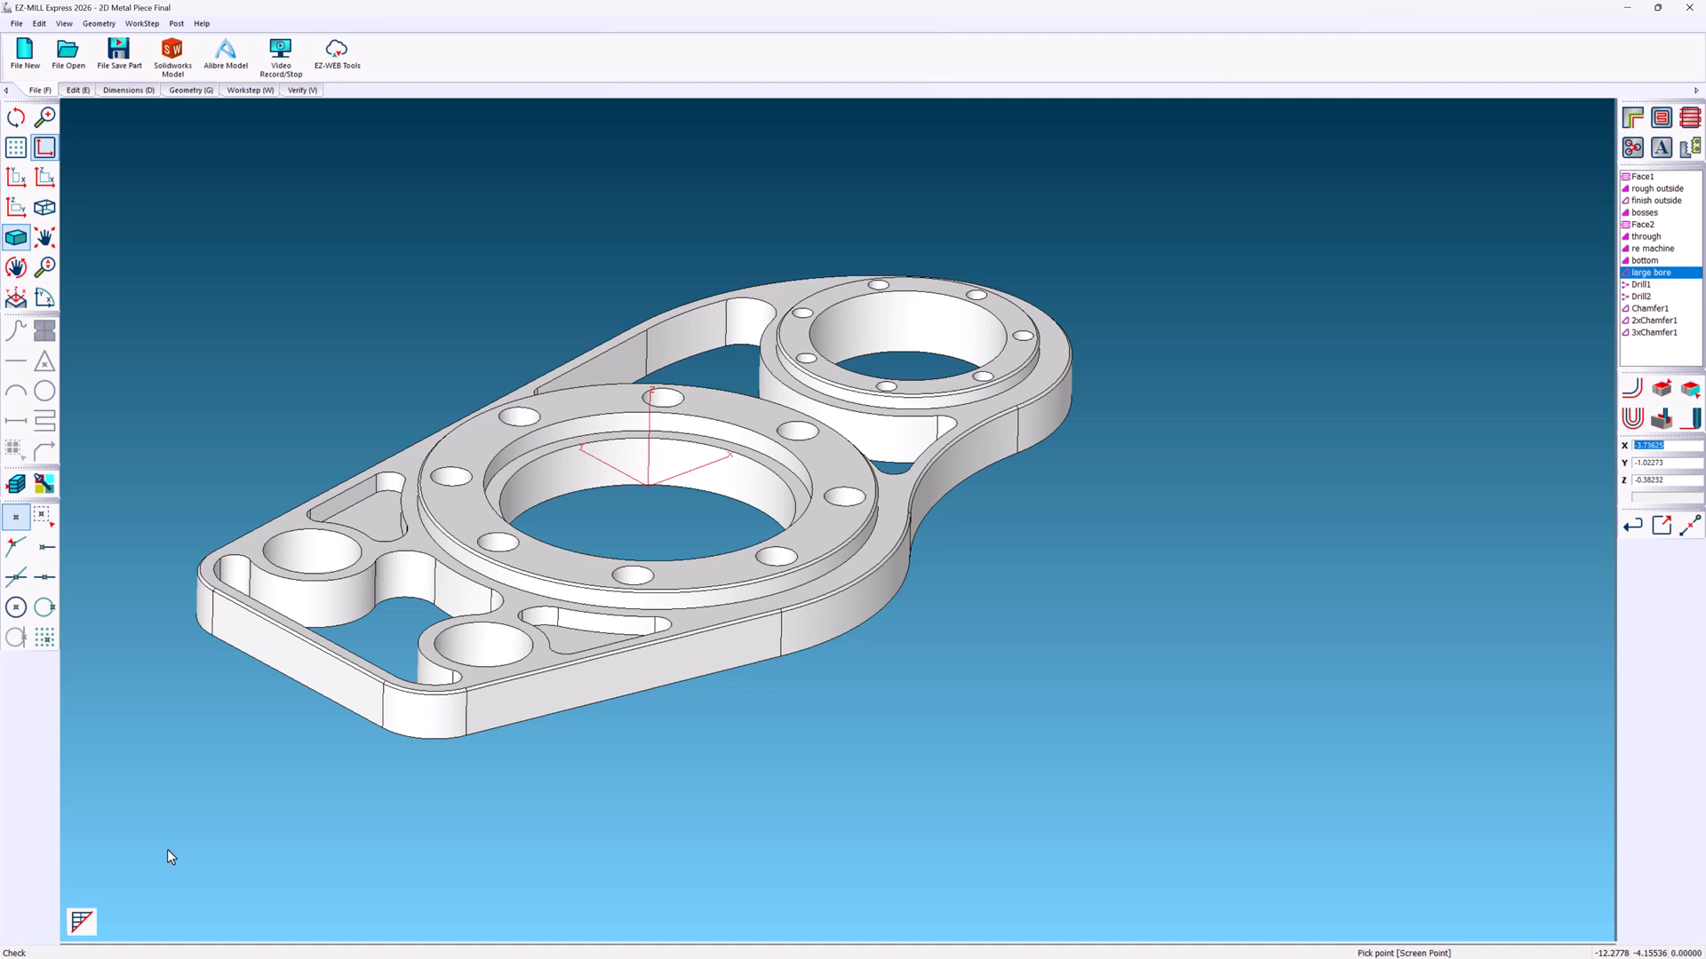
- Show the workstep spreadsheet, enlarge it and move the tool number column beside the diameter column
left_click(82, 922)
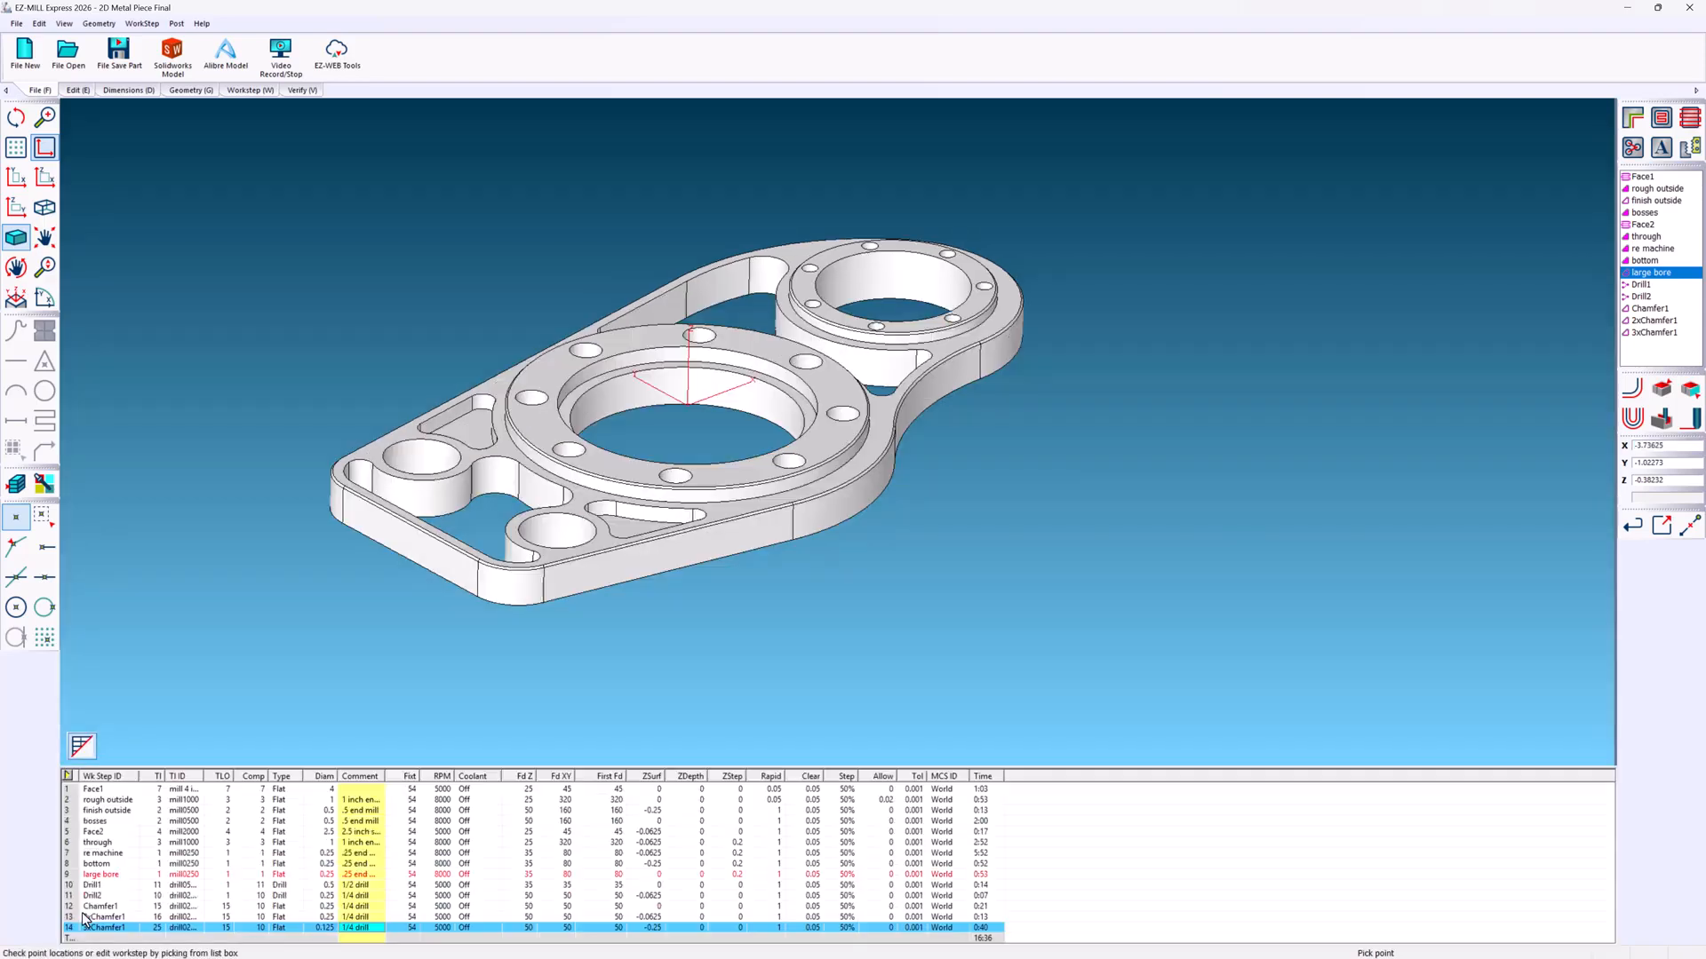
left_click_drag(202, 765, 287, 291)
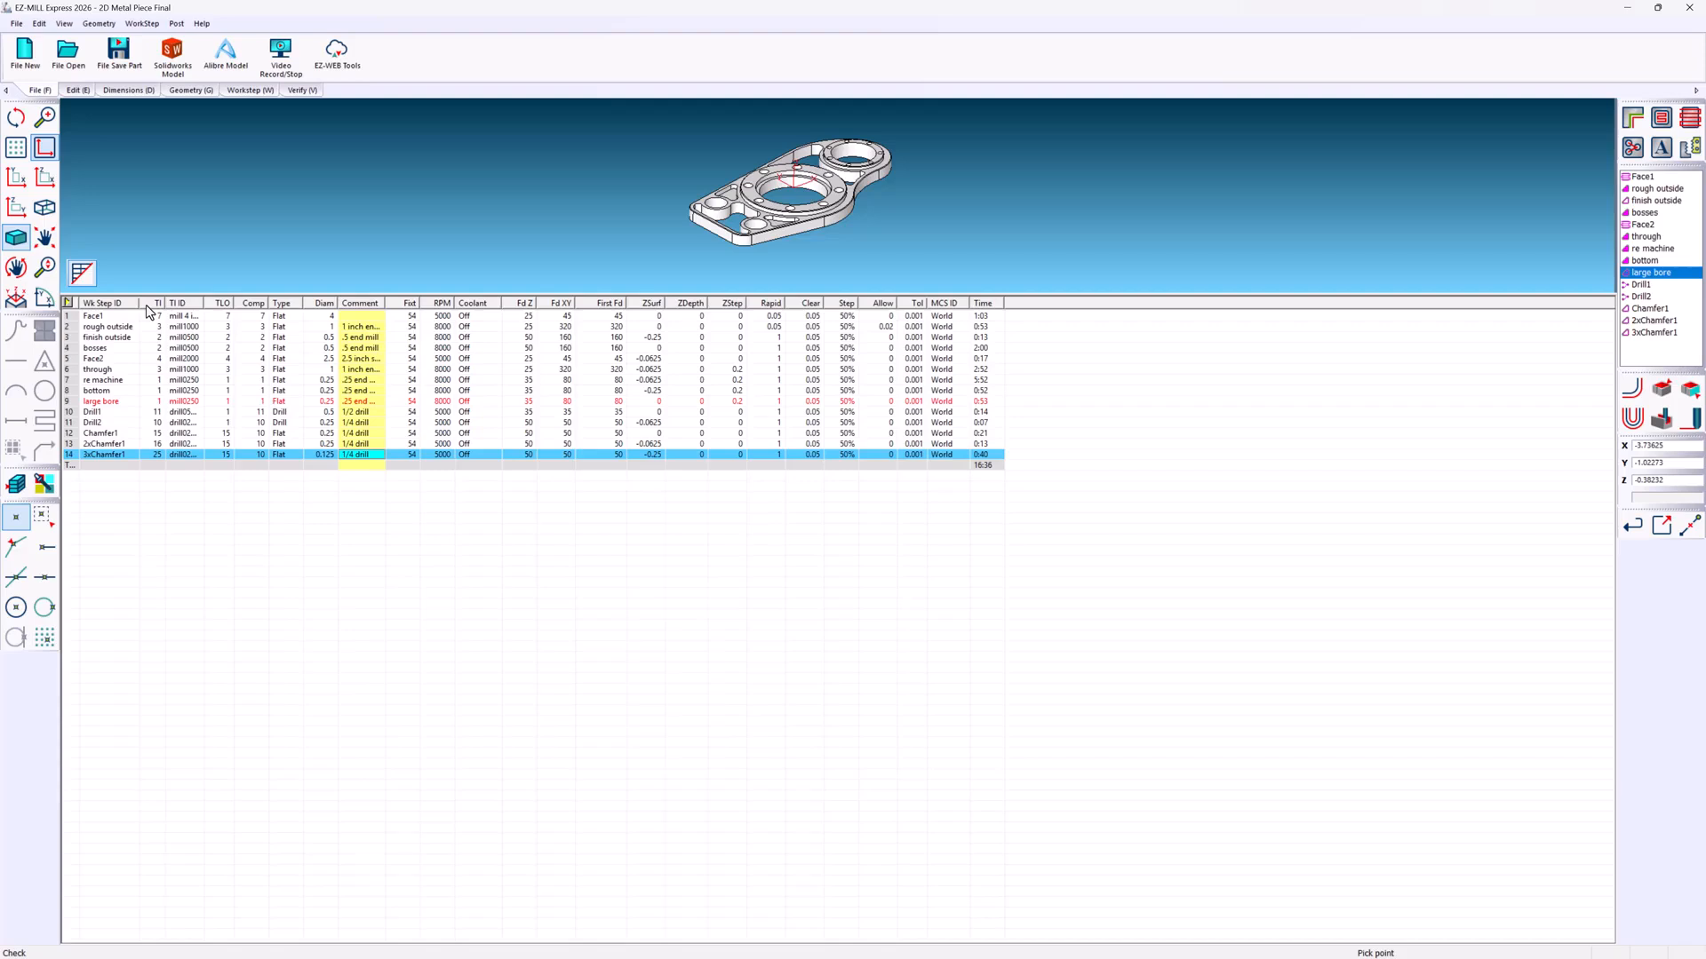
left_click_drag(147, 310, 300, 313)
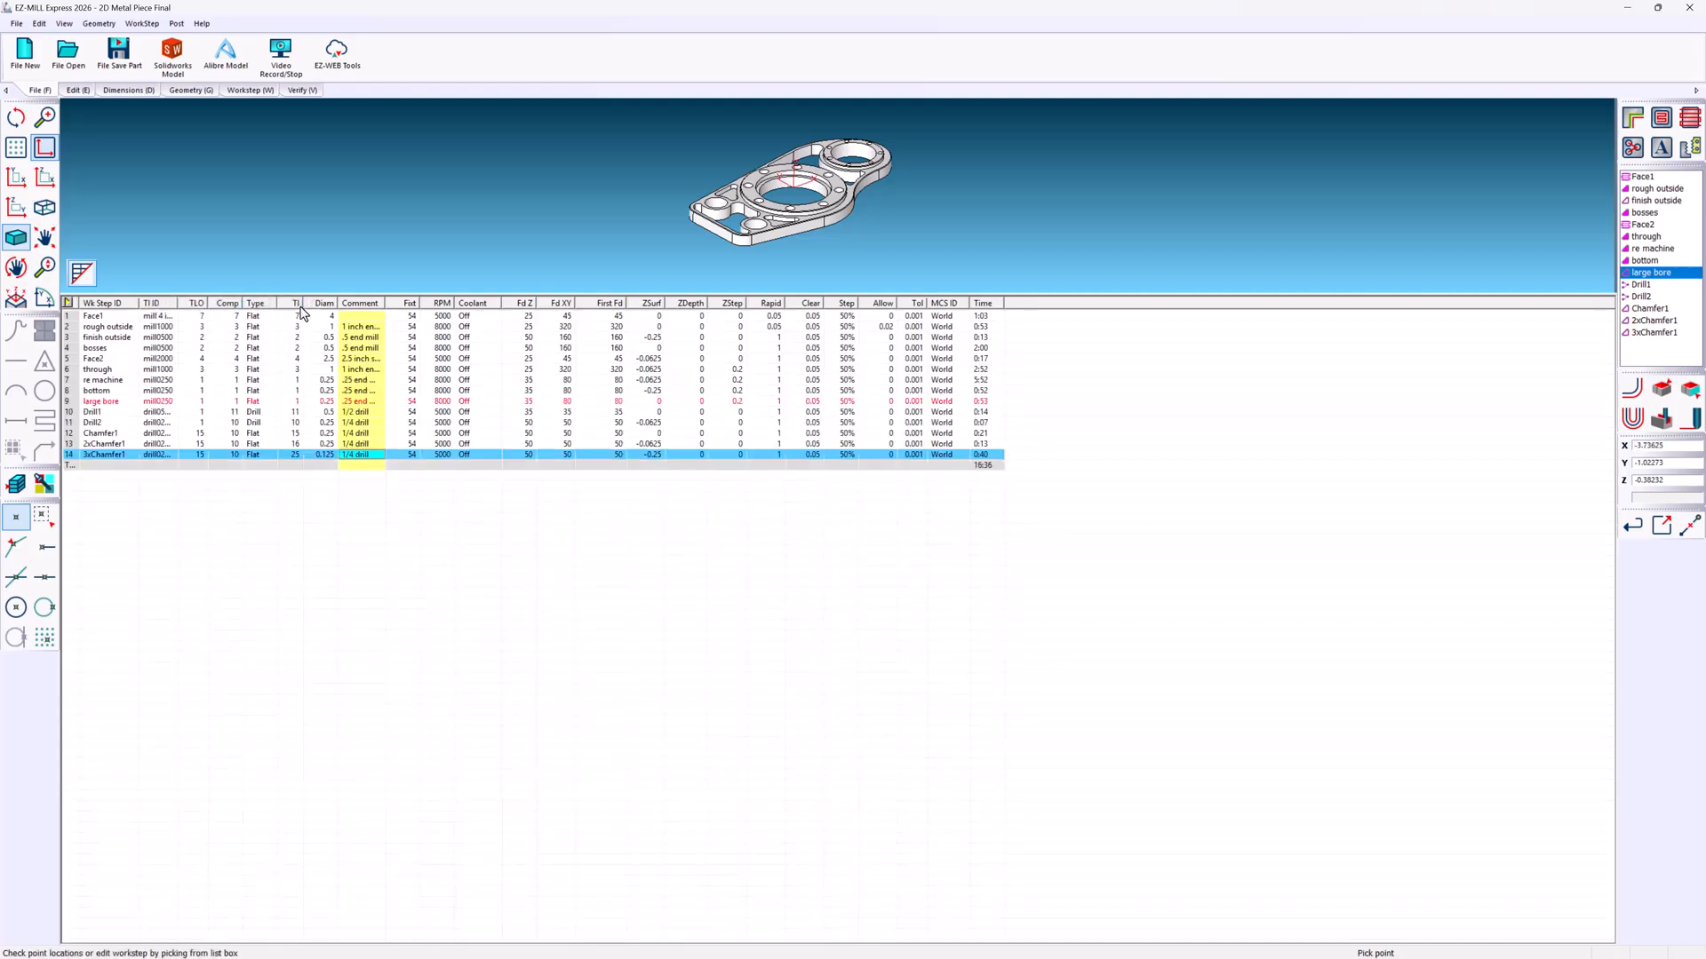
- Set the tool number of all three chamfer worksteps to 12 and the diameter of 3xChamfer1 to 0.25
double_click(298, 433)
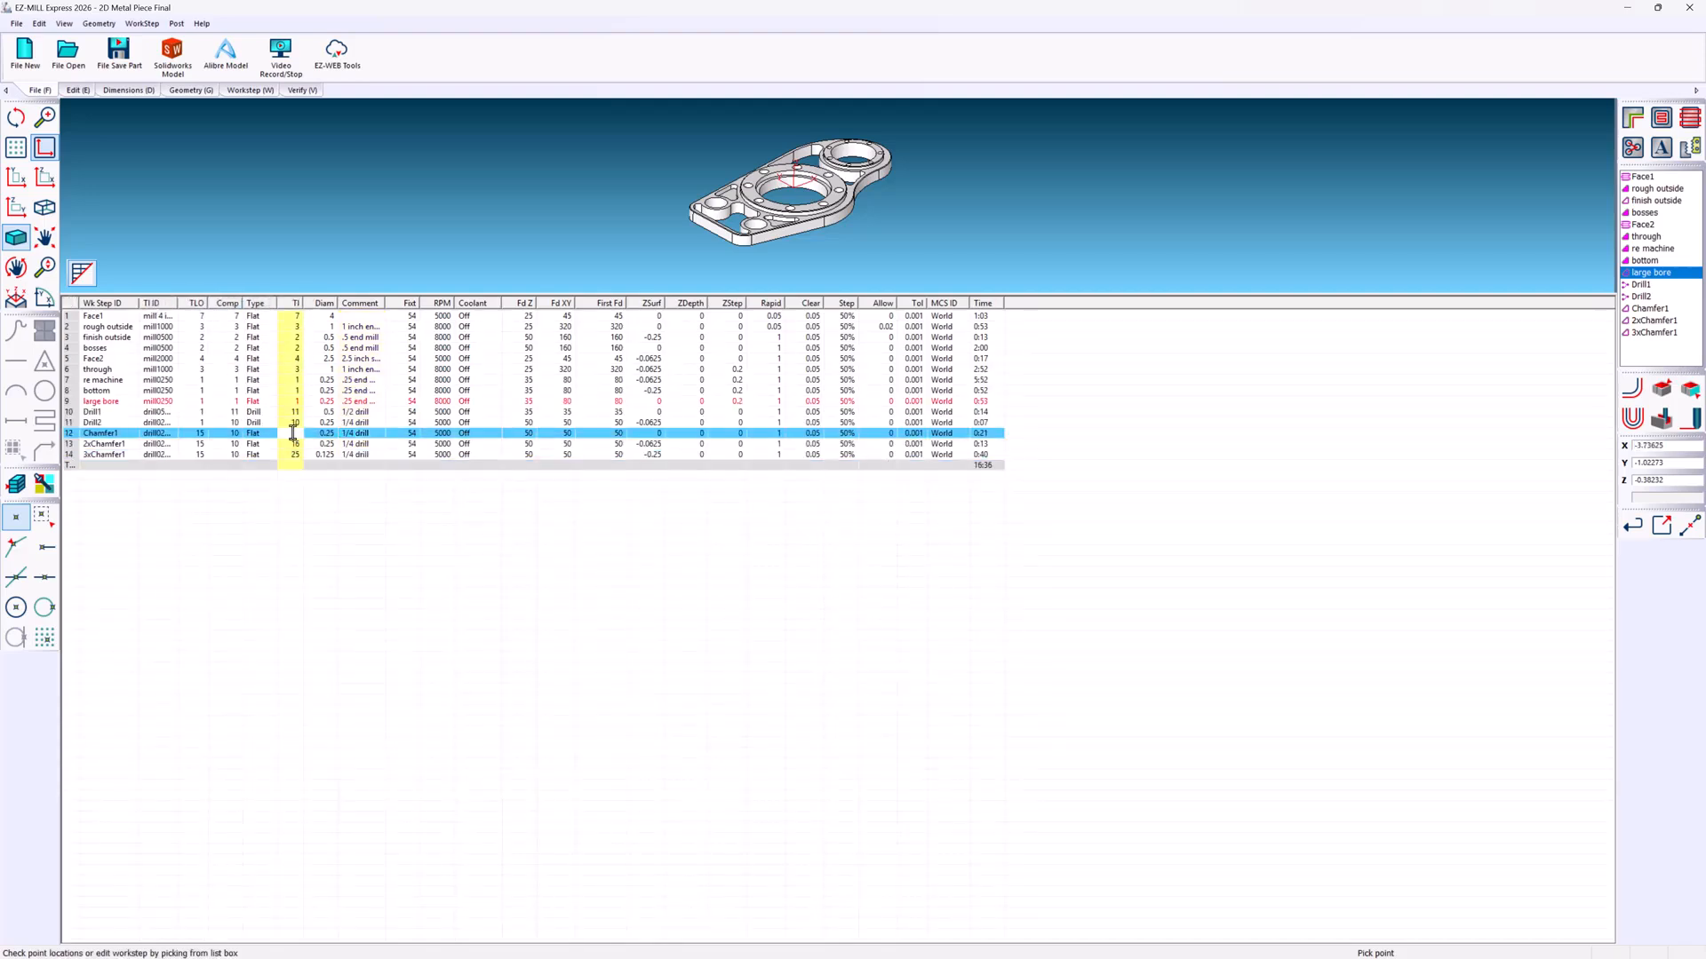
type("12")
key("Tab")
double_click(296, 443)
type("12")
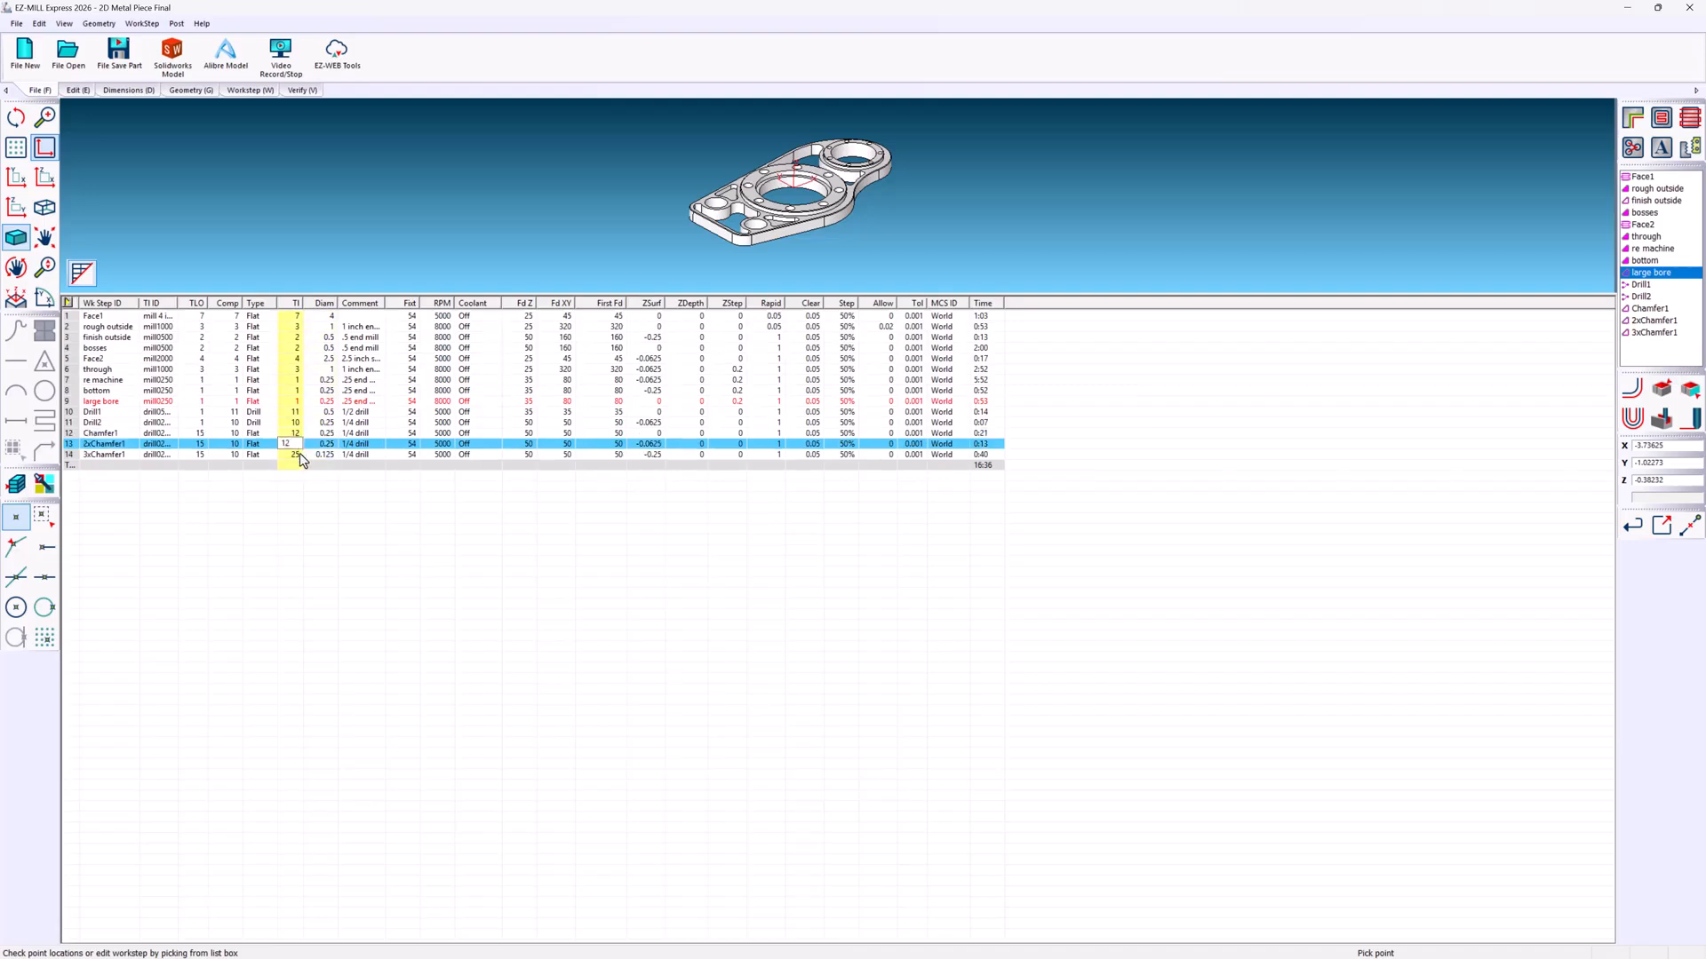
double_click(299, 454)
type("12")
key("Tab")
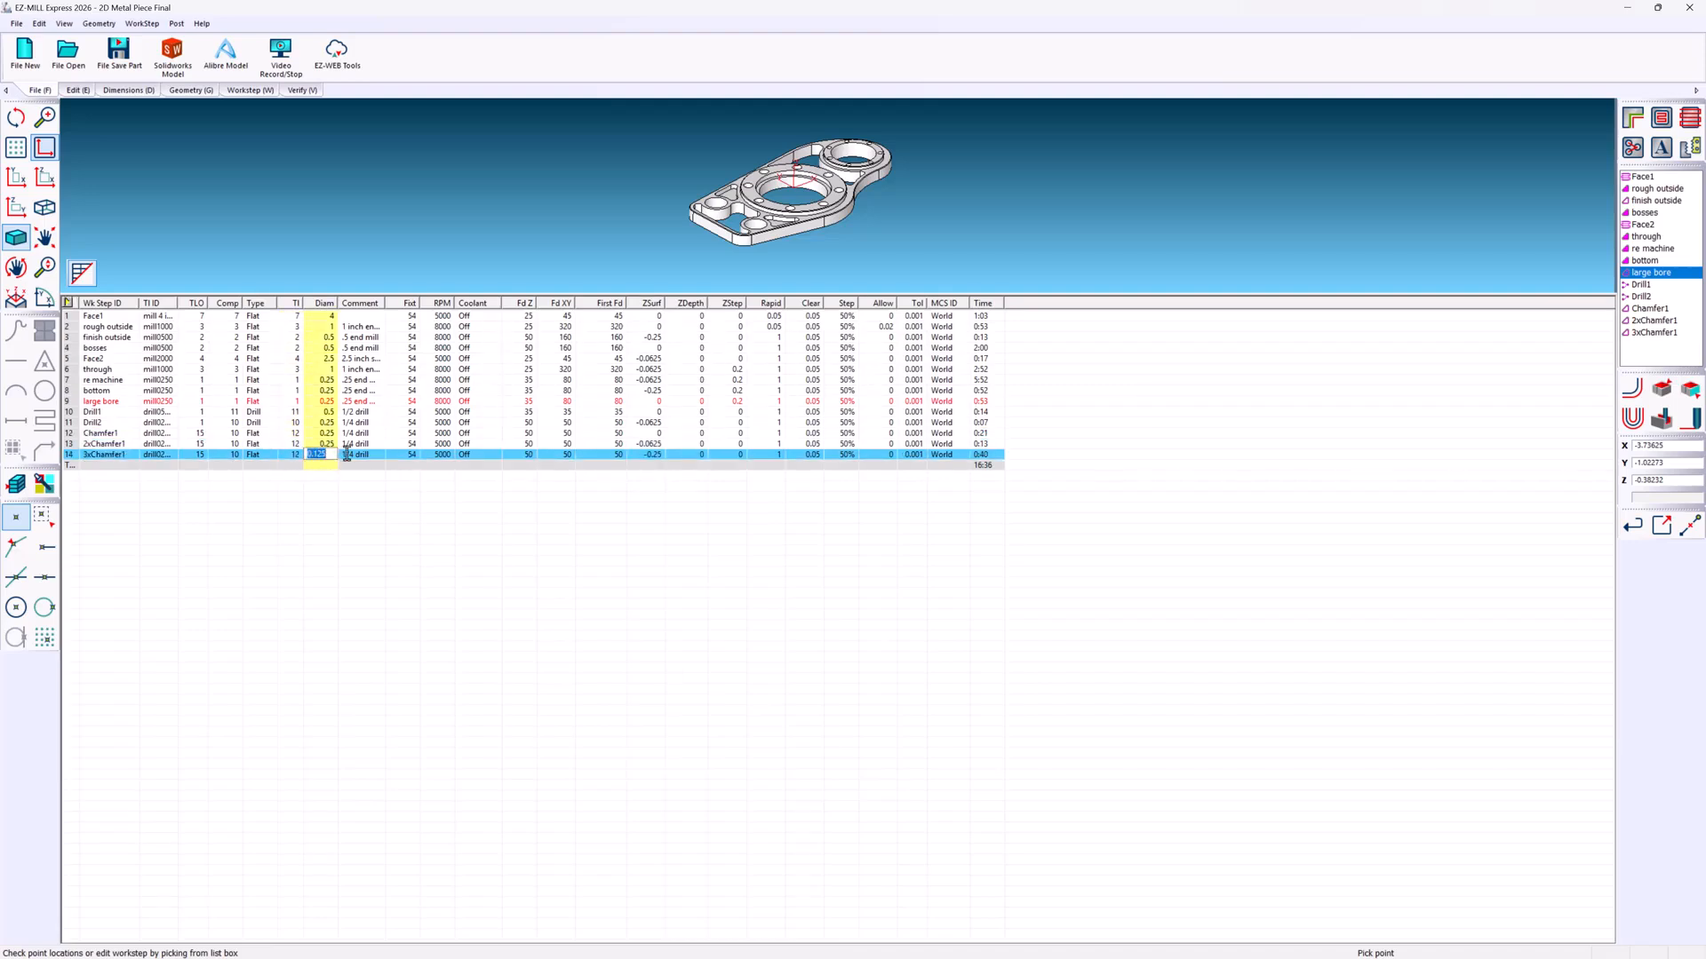
type("0.25")
key("Tab")
- Change the comment of all three chamfer worksteps to "chamfer" and close the workstep spreadsheet
double_click(349, 454)
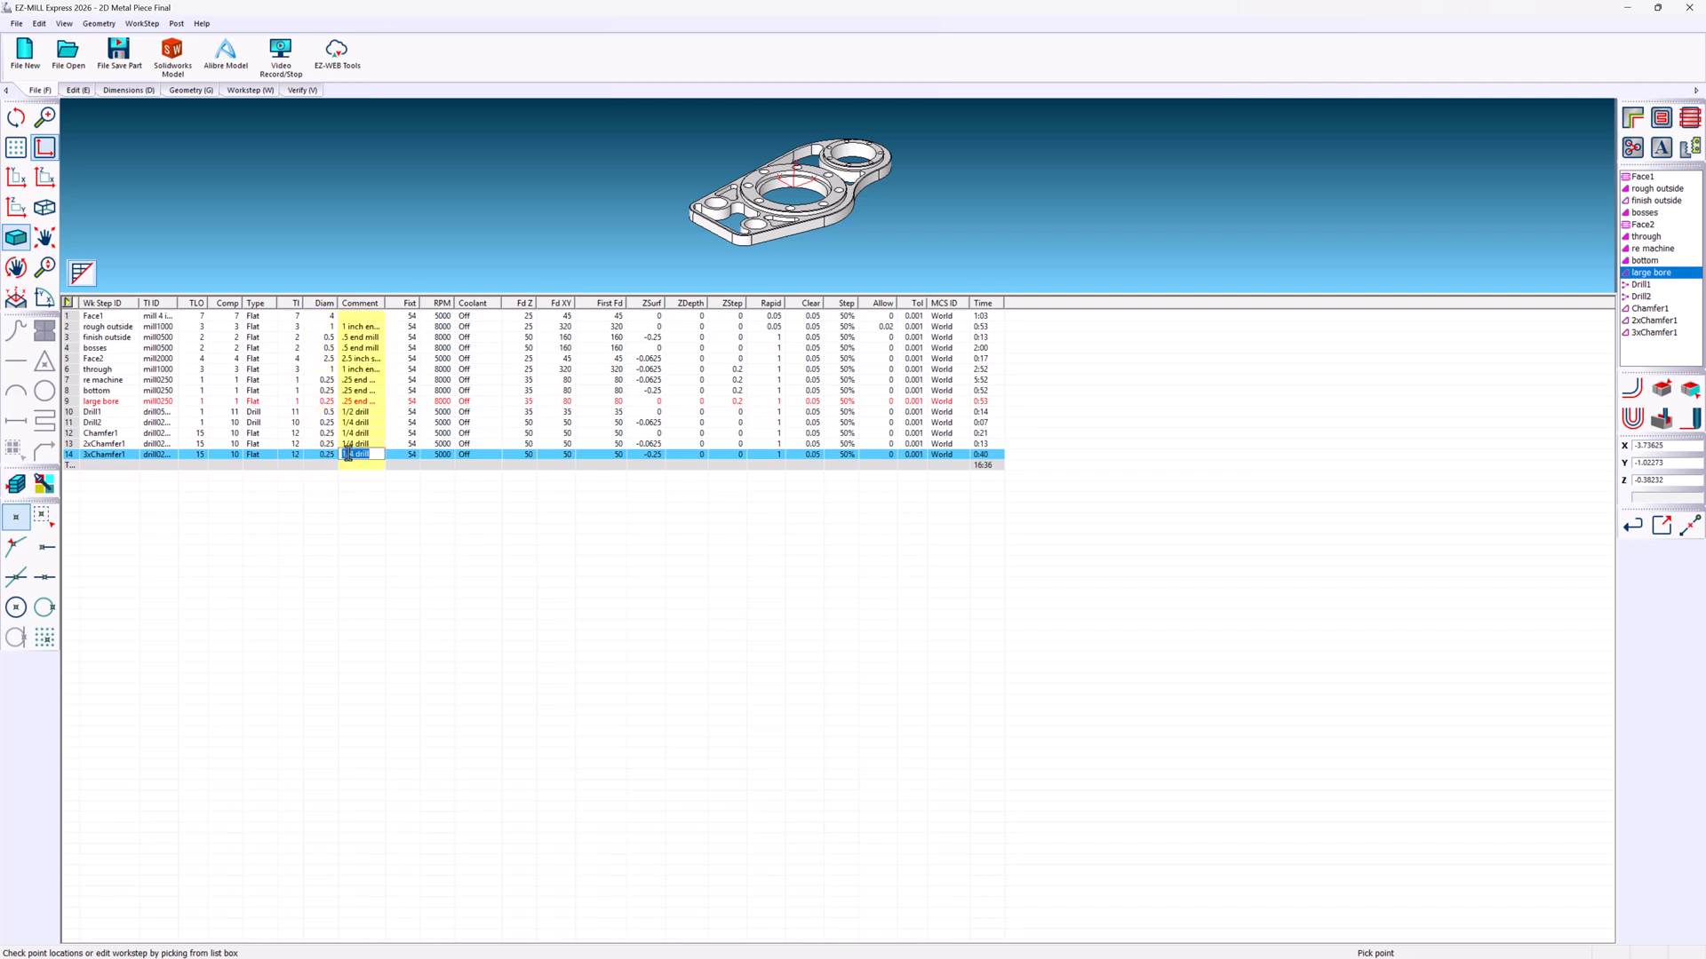
type("chamfer")
key("Up")
type("chamfer")
key("Up")
type("chamfer")
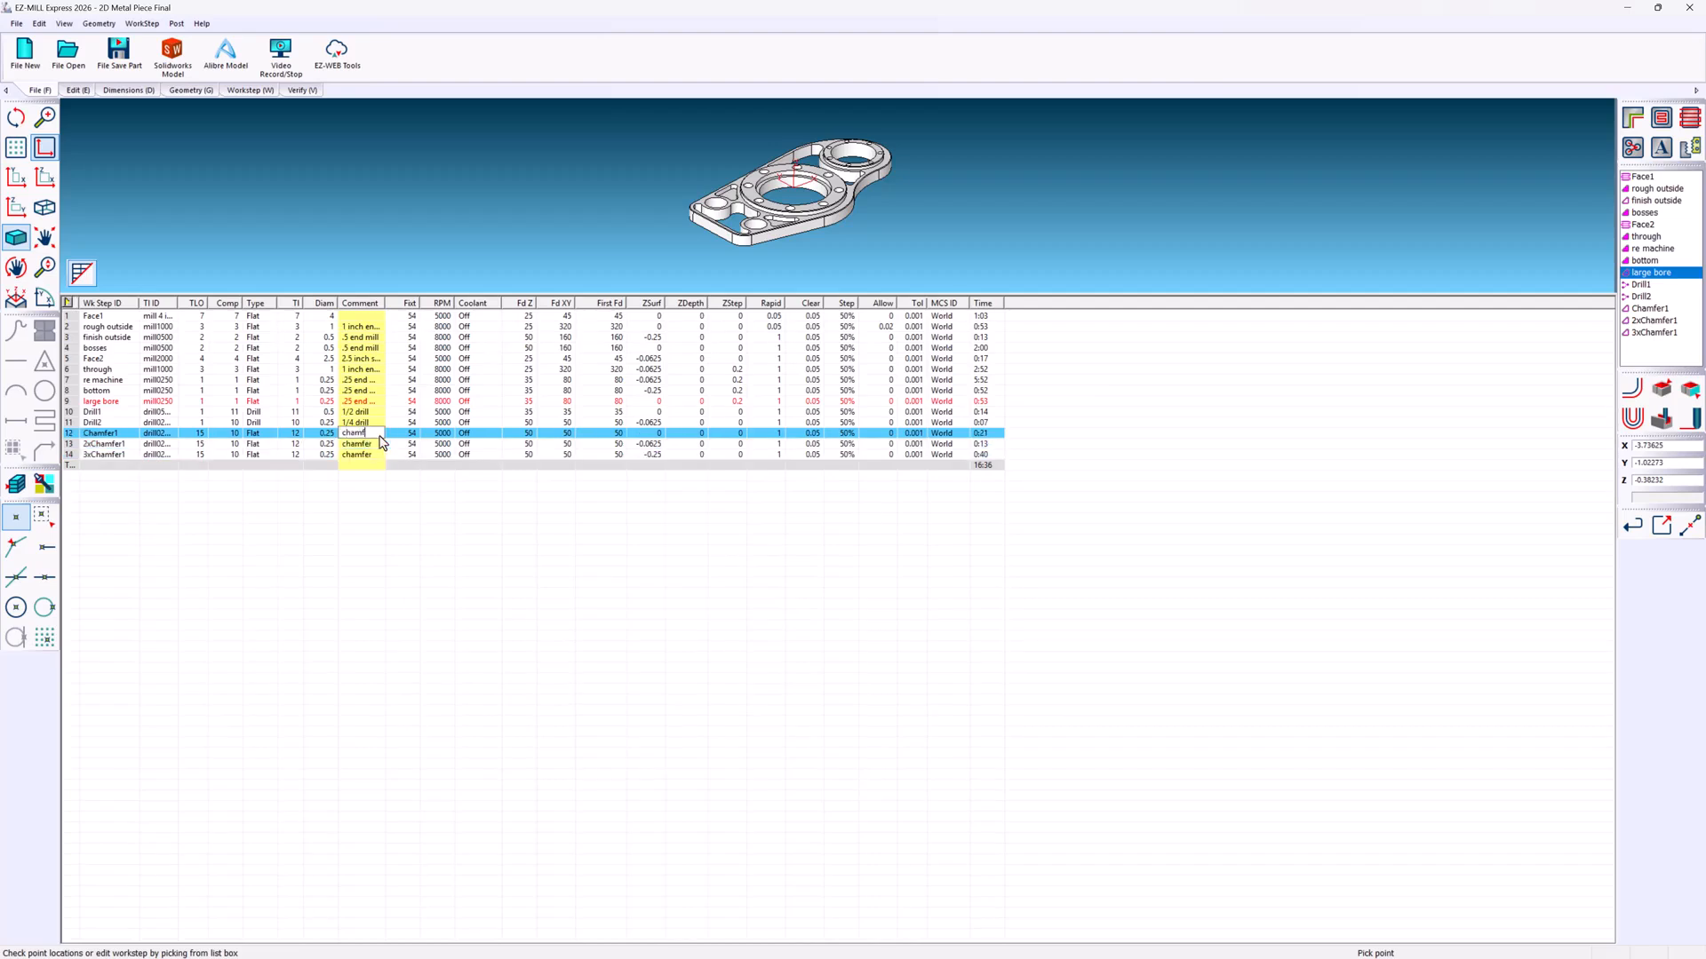
left_click(92, 275)
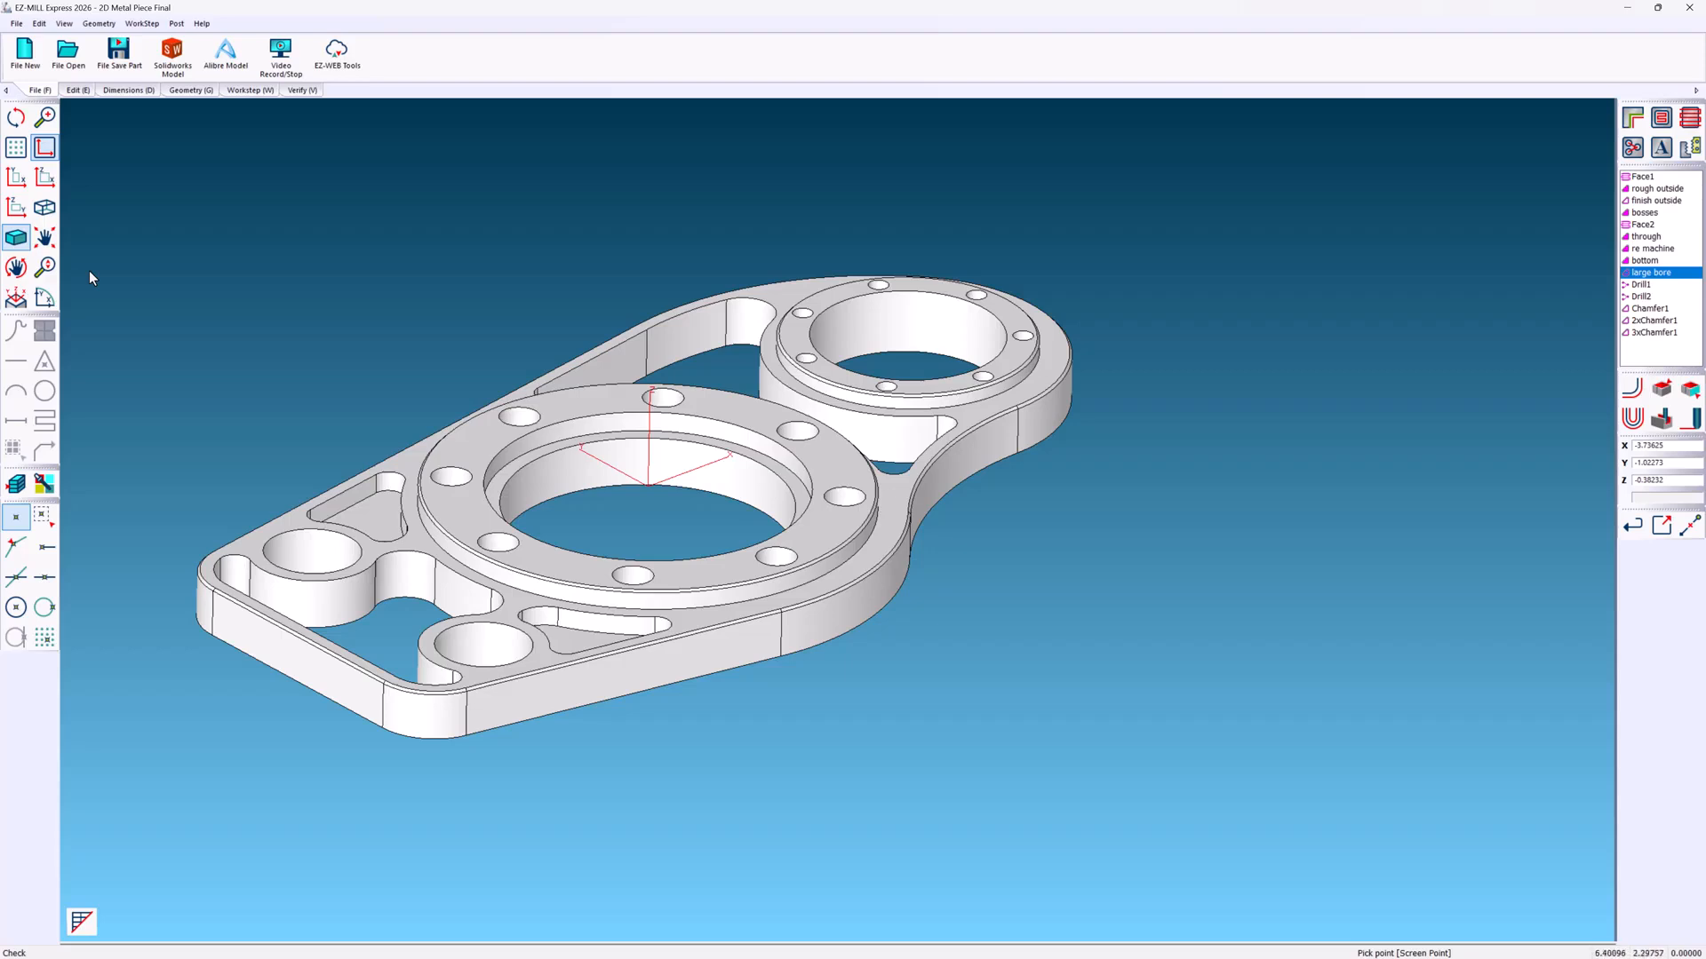
- Move the large bore workstep down the machining order past the drill and chamfer worksteps, and return it to its place above Drill1
key("Right")
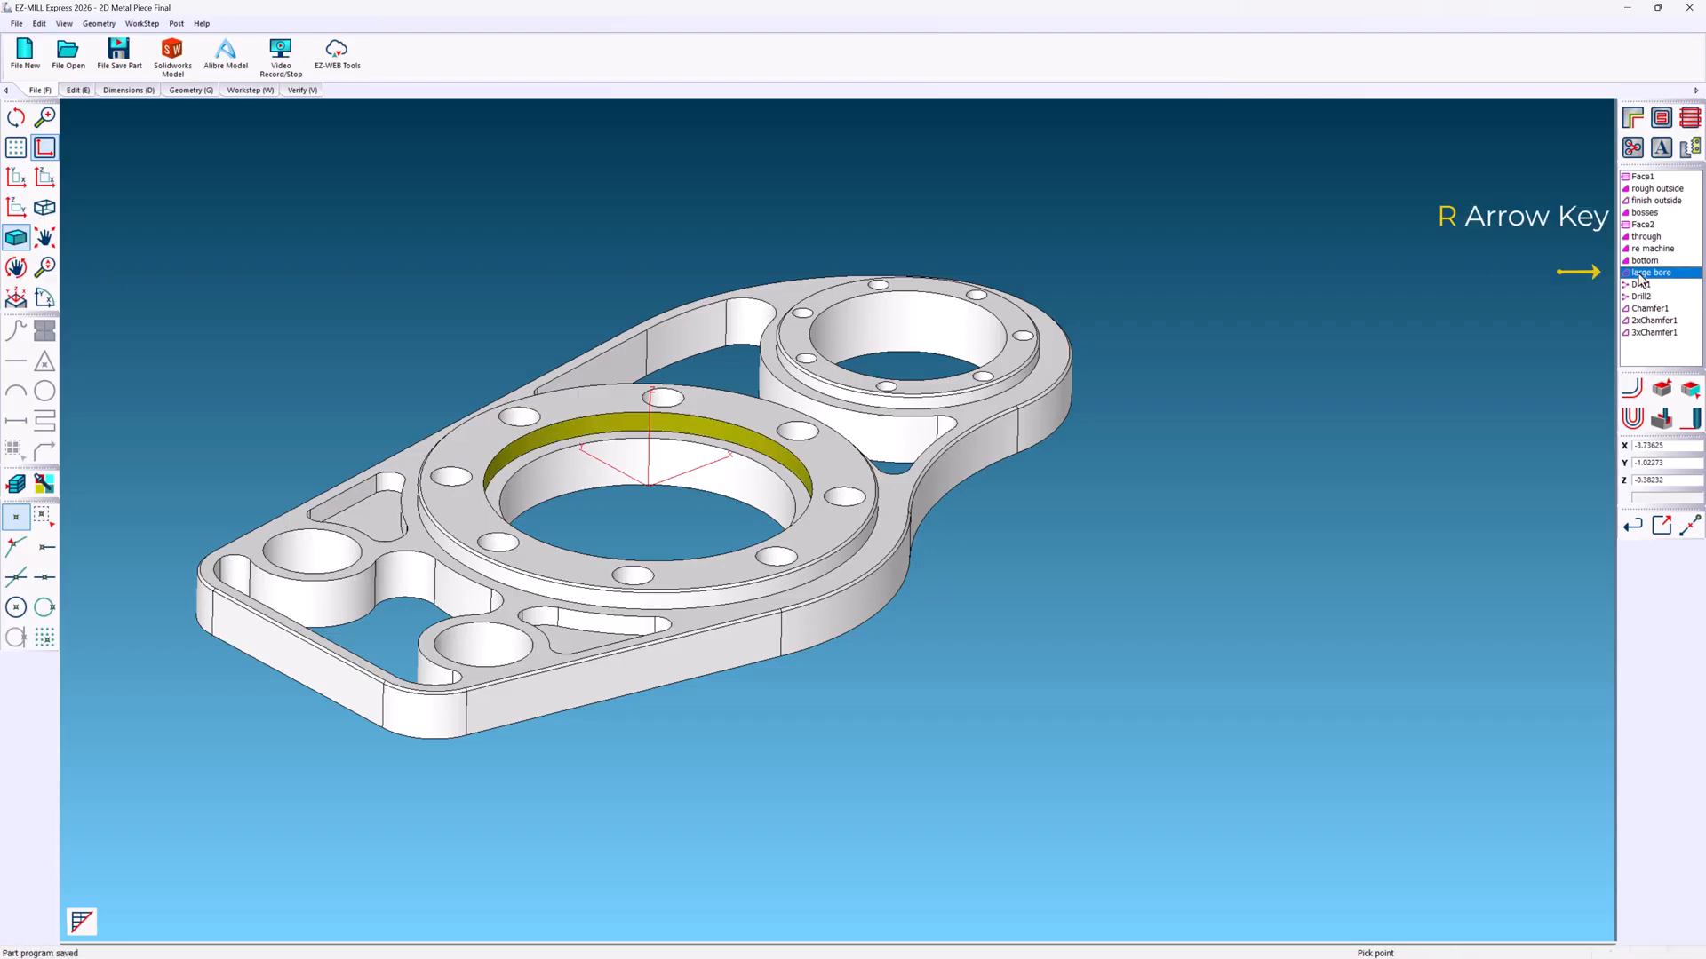
key("Right")
key("Right")
key("Right")
key("Right")
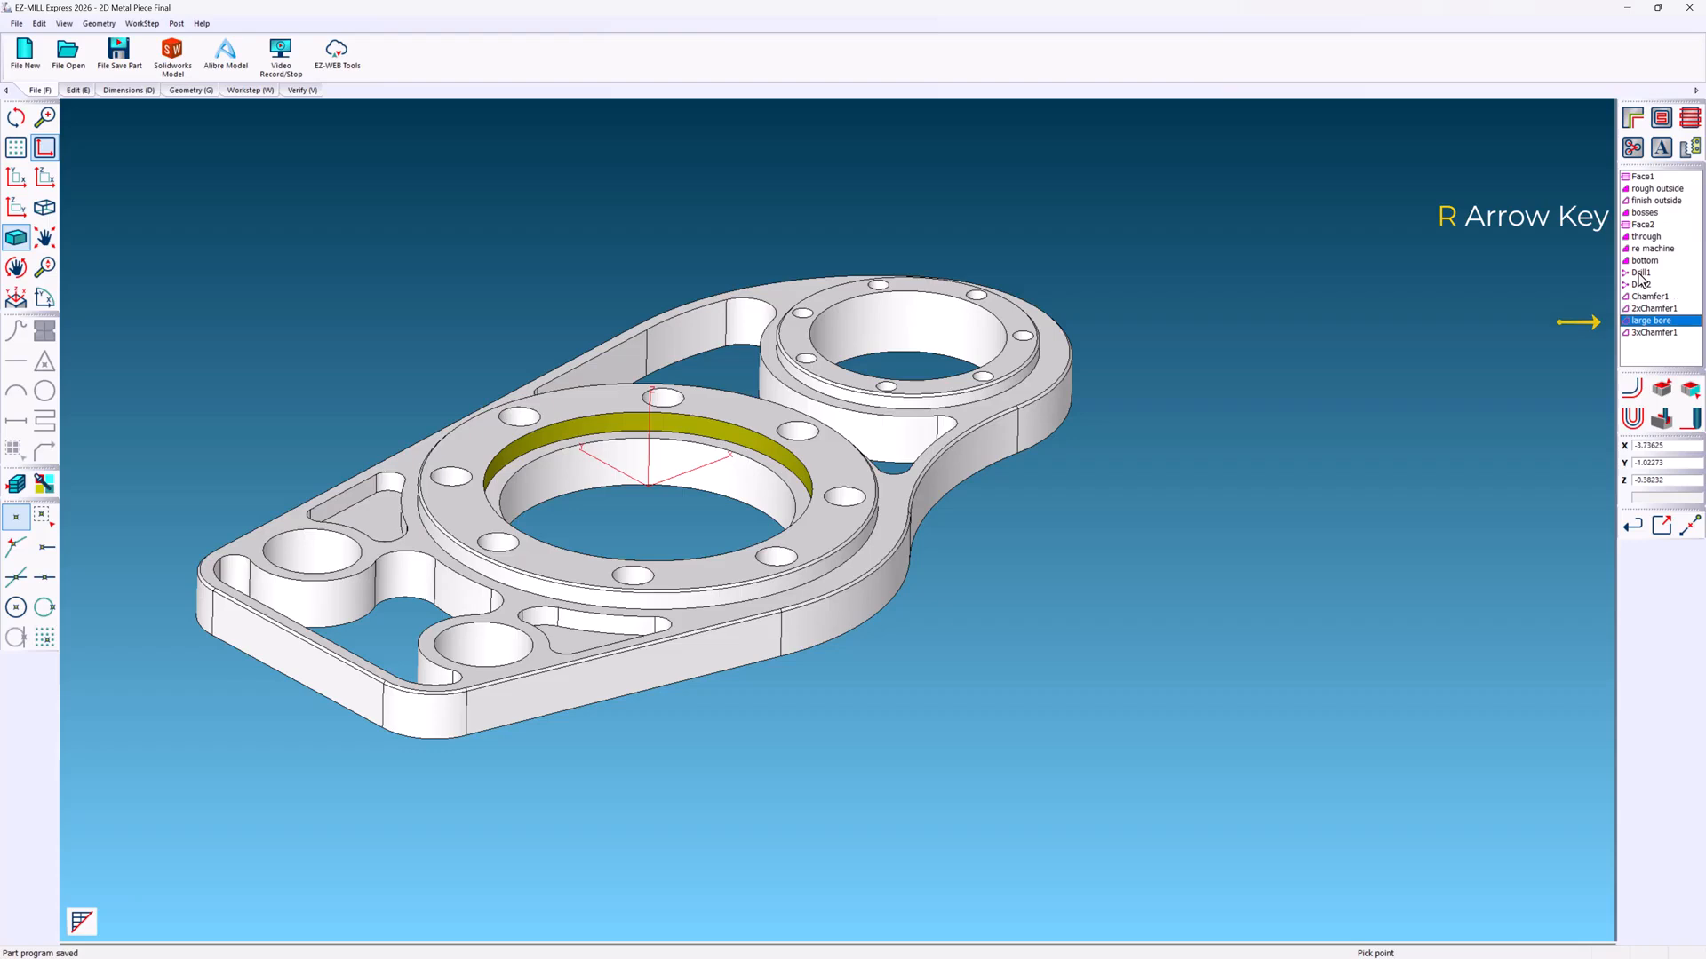
key("Right")
key("Left")
key("Left")
key("Left")
key("Left")
key("Left")
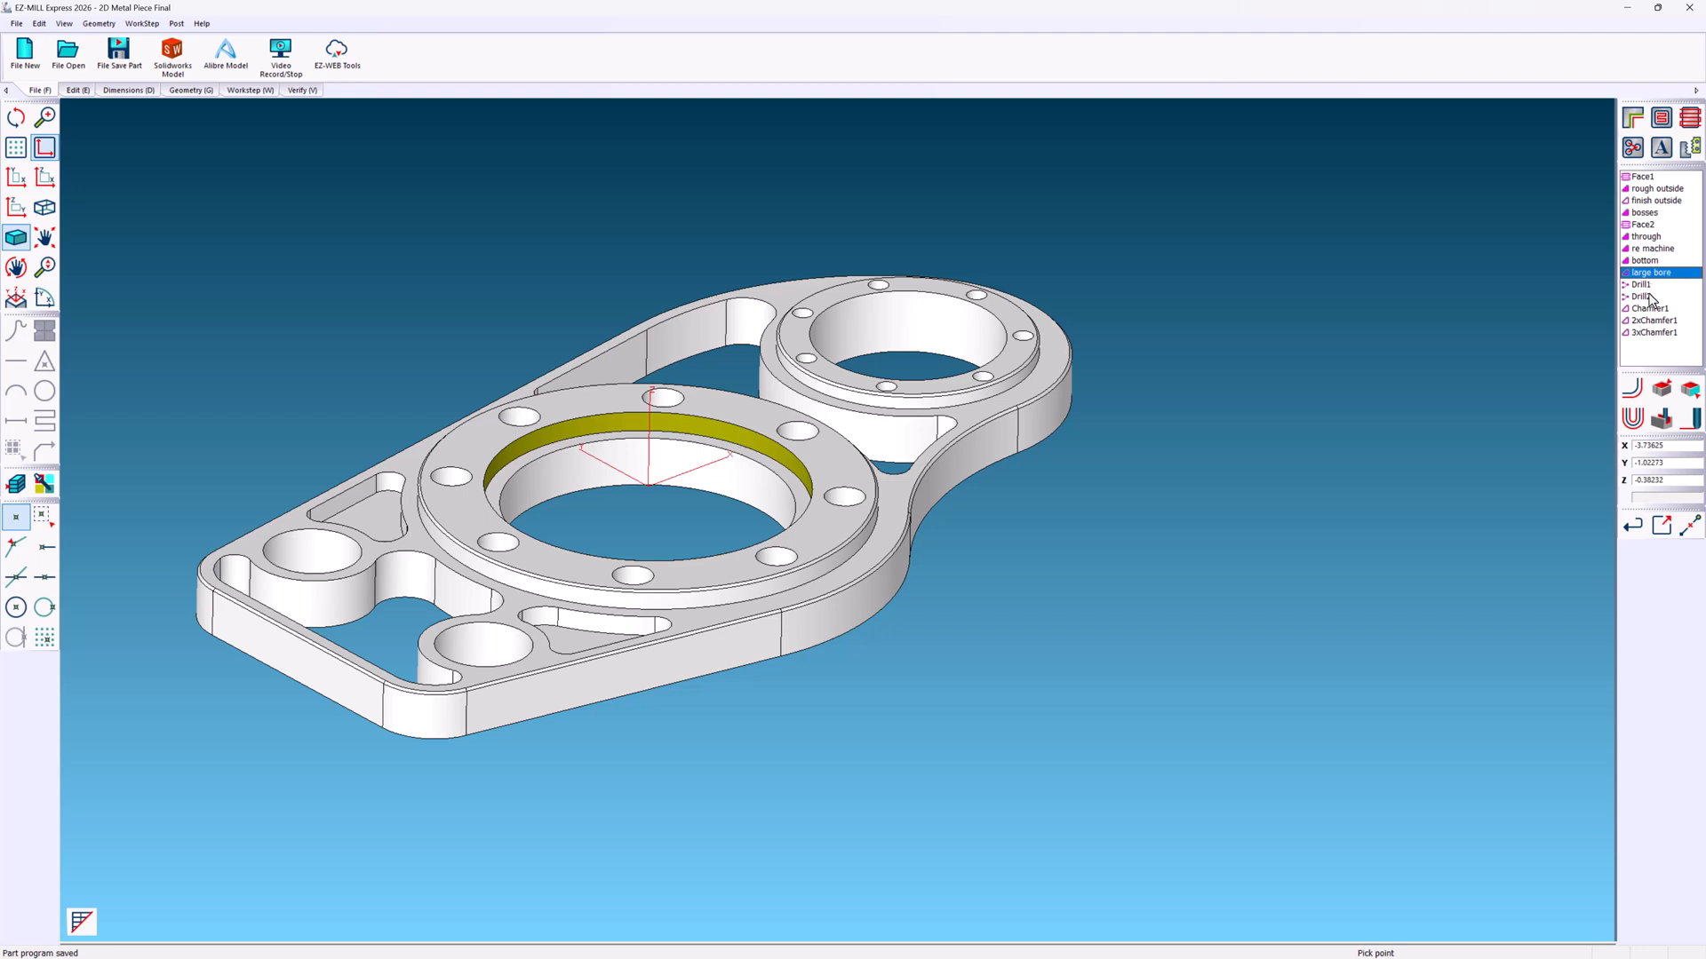
- Deactivate the Chamfer1, 2xChamfer1 and 3xChamfer1 worksteps together
left_click_drag(1652, 308, 1656, 336)
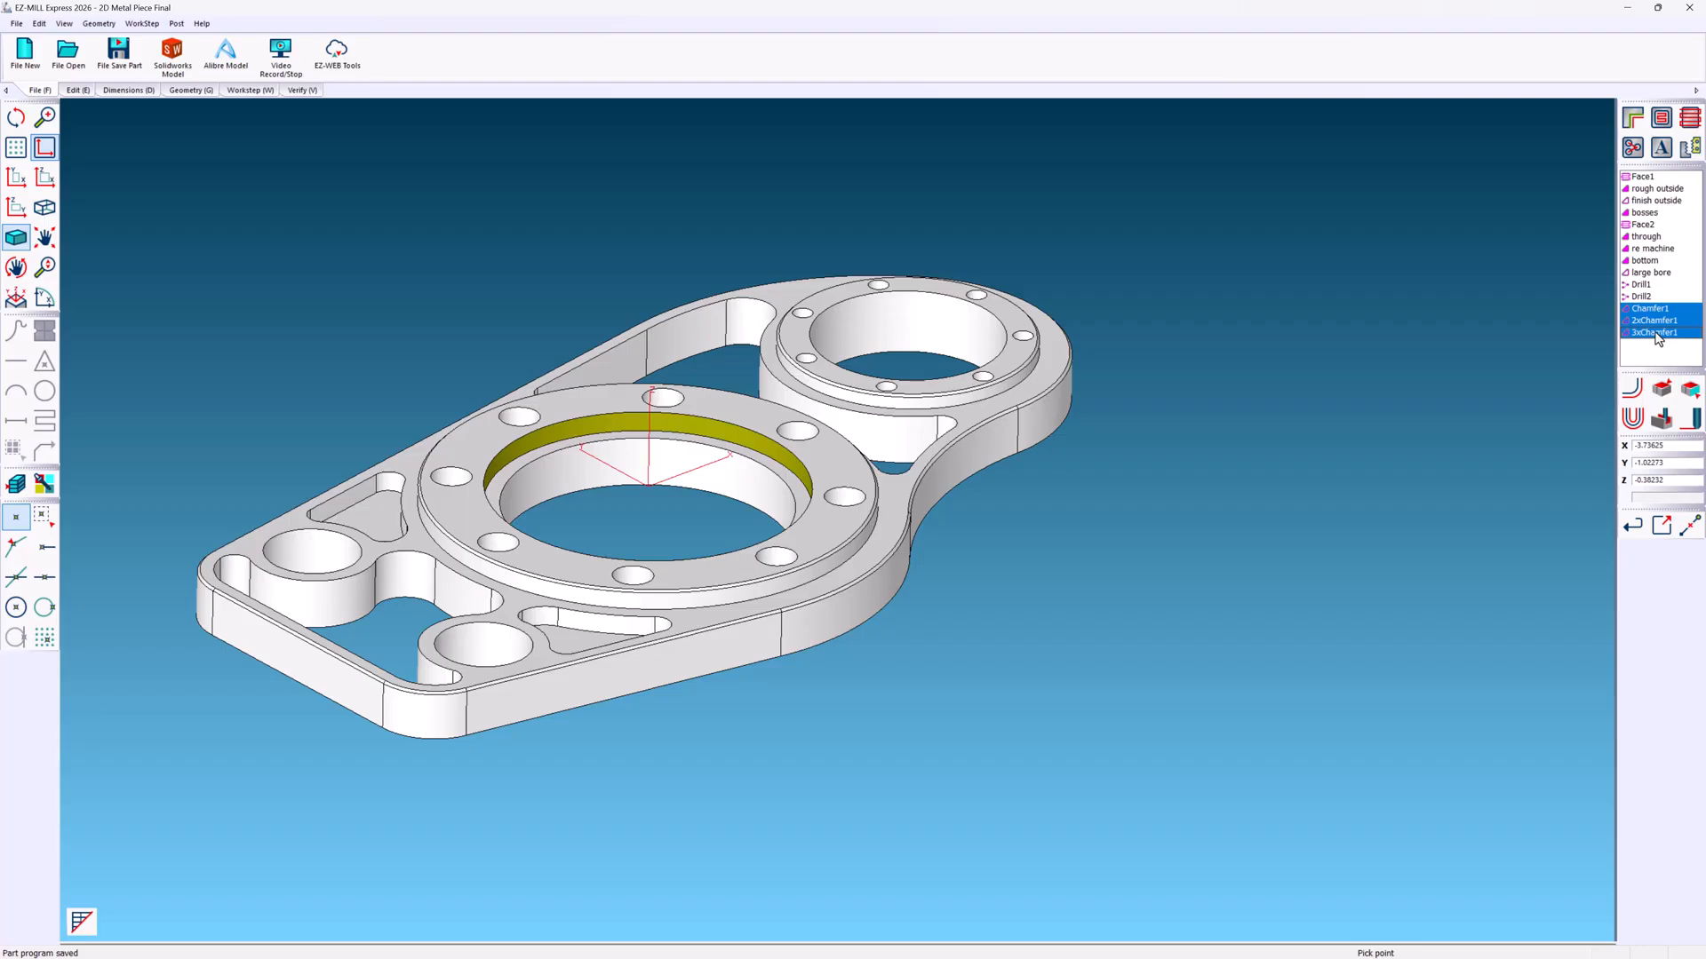
right_click(1657, 338)
left_click(1652, 348)
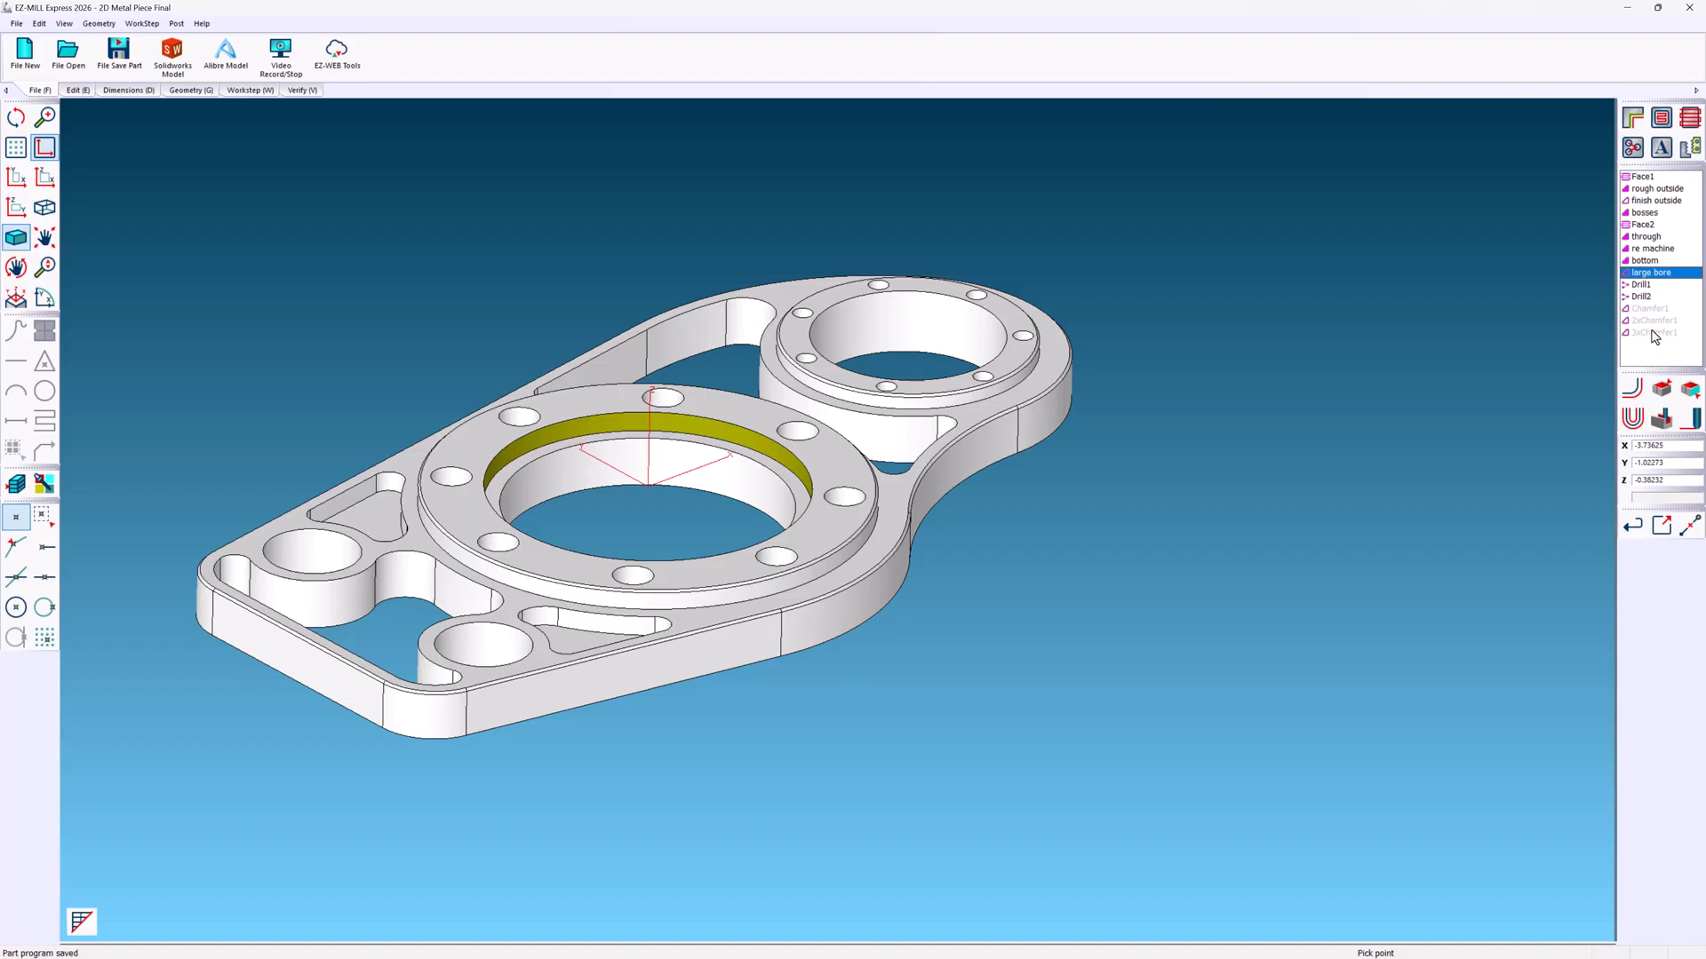
- Reactivate the Chamfer1, 2xChamfer1 and 3xChamfer1 worksteps together
left_click_drag(1654, 309, 1657, 340)
right_click(1656, 334)
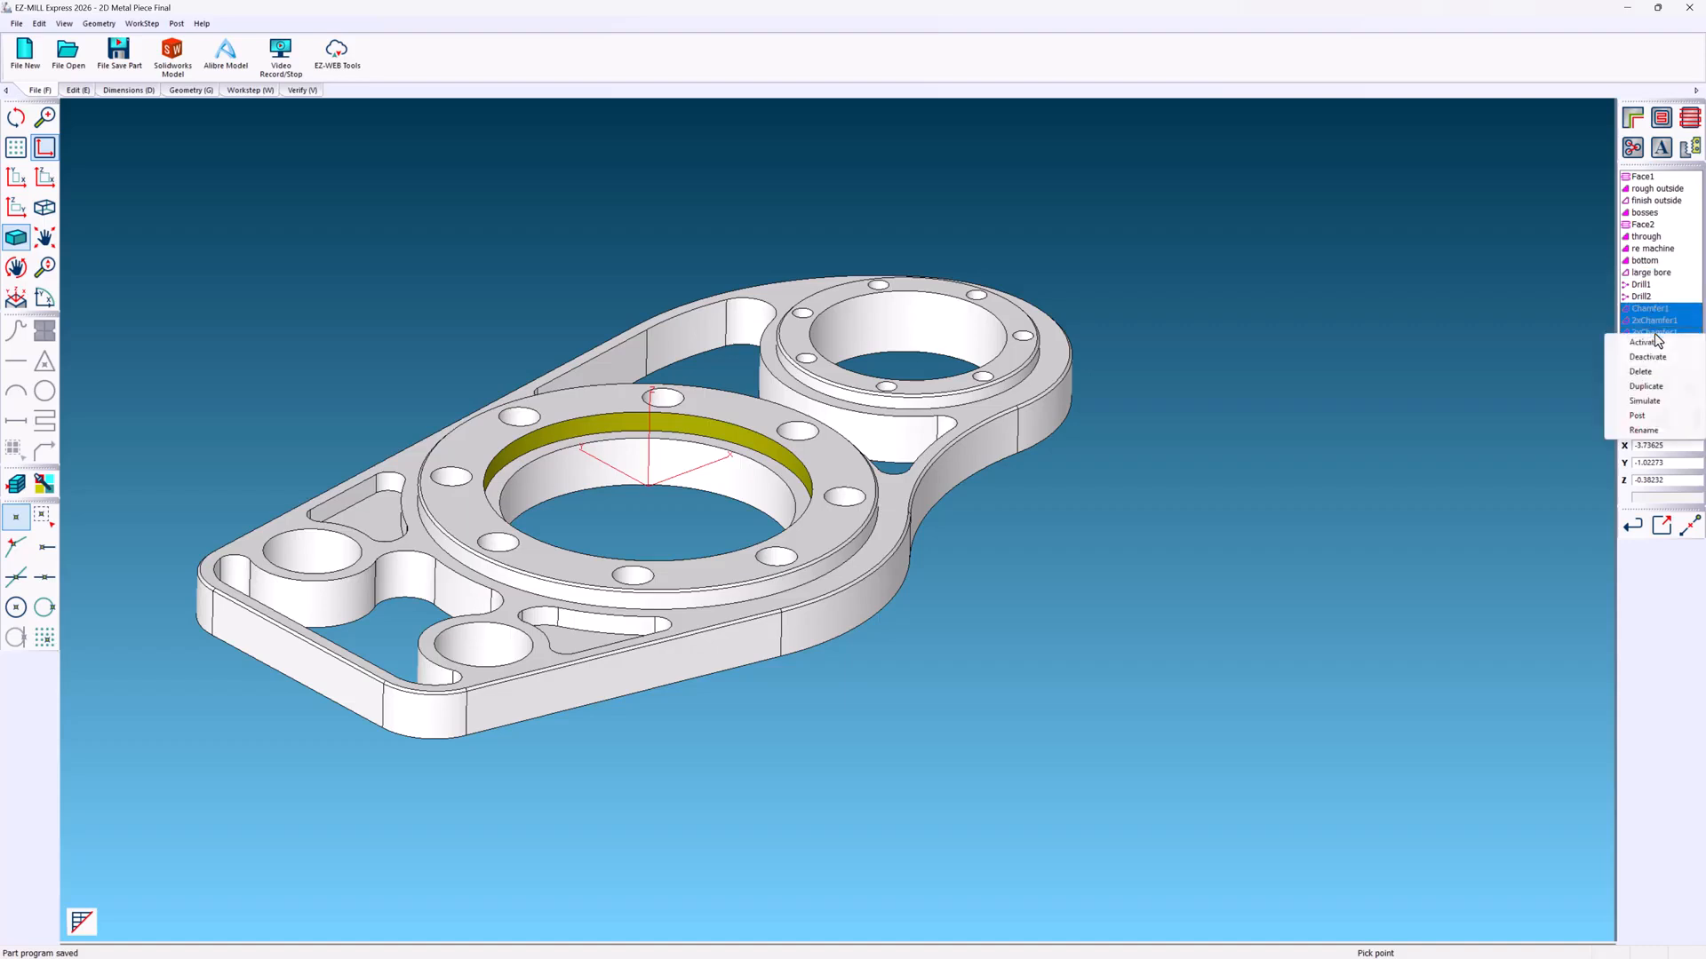
left_click(1655, 343)
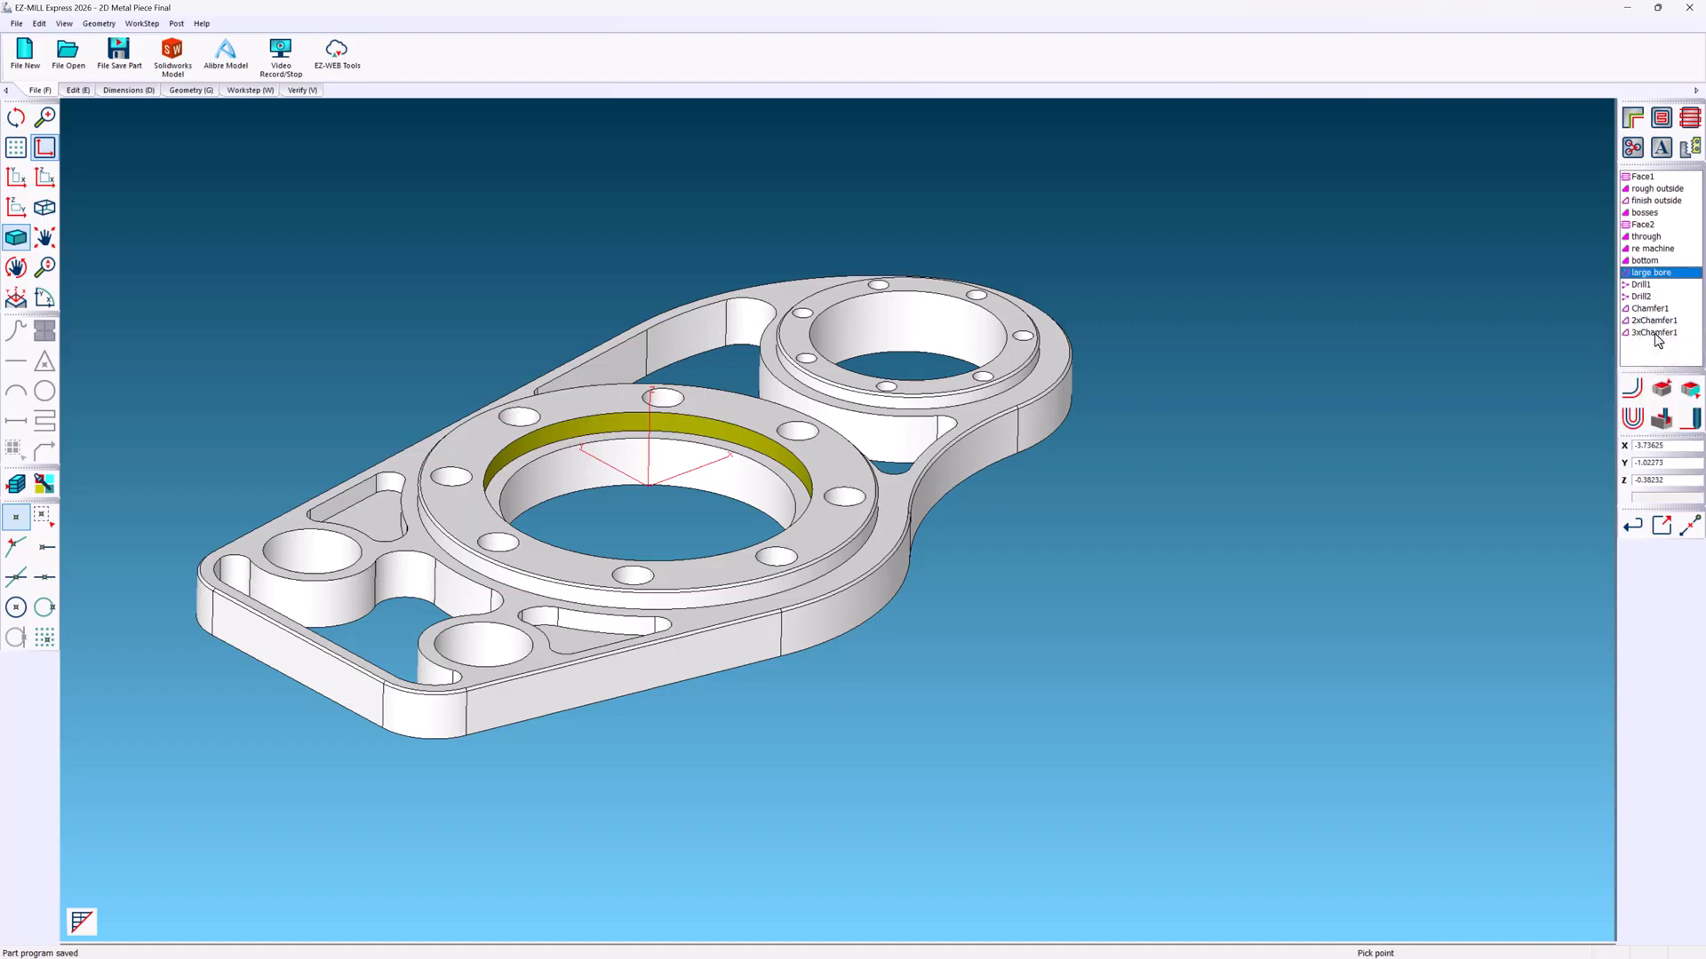
- Edit Drill1's machining surfaces by deselecting three of the large ring's holes one by one, reselect the full hole set and accept it
left_click(1633, 286)
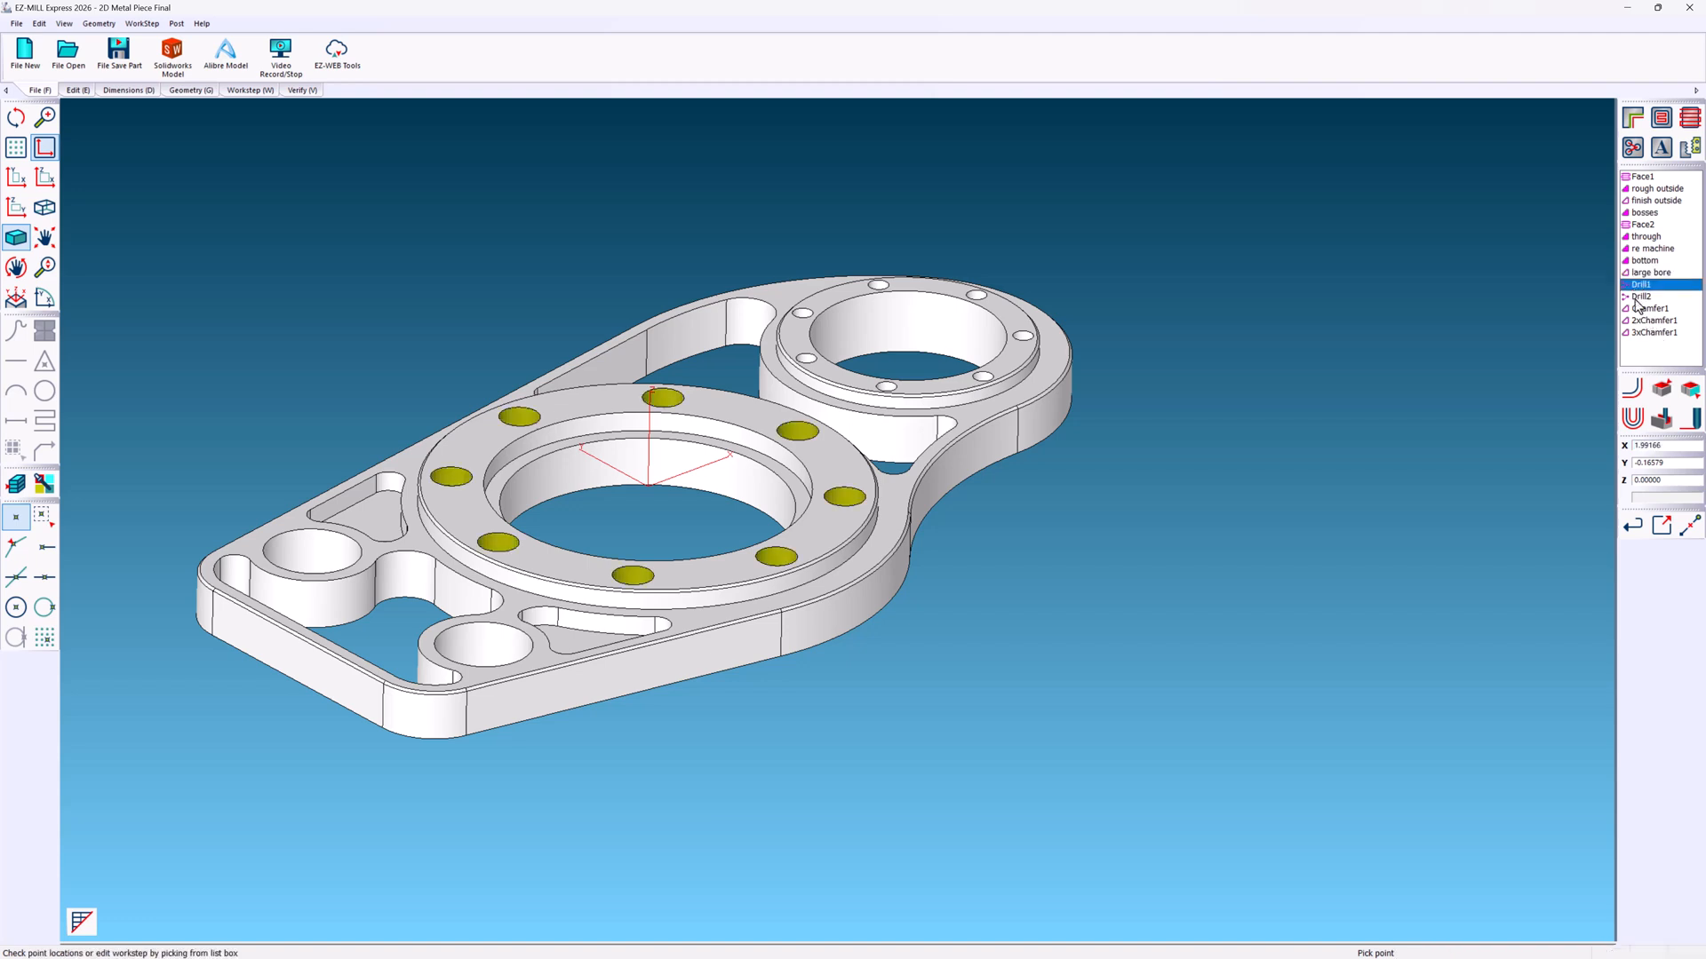
left_click(1653, 393)
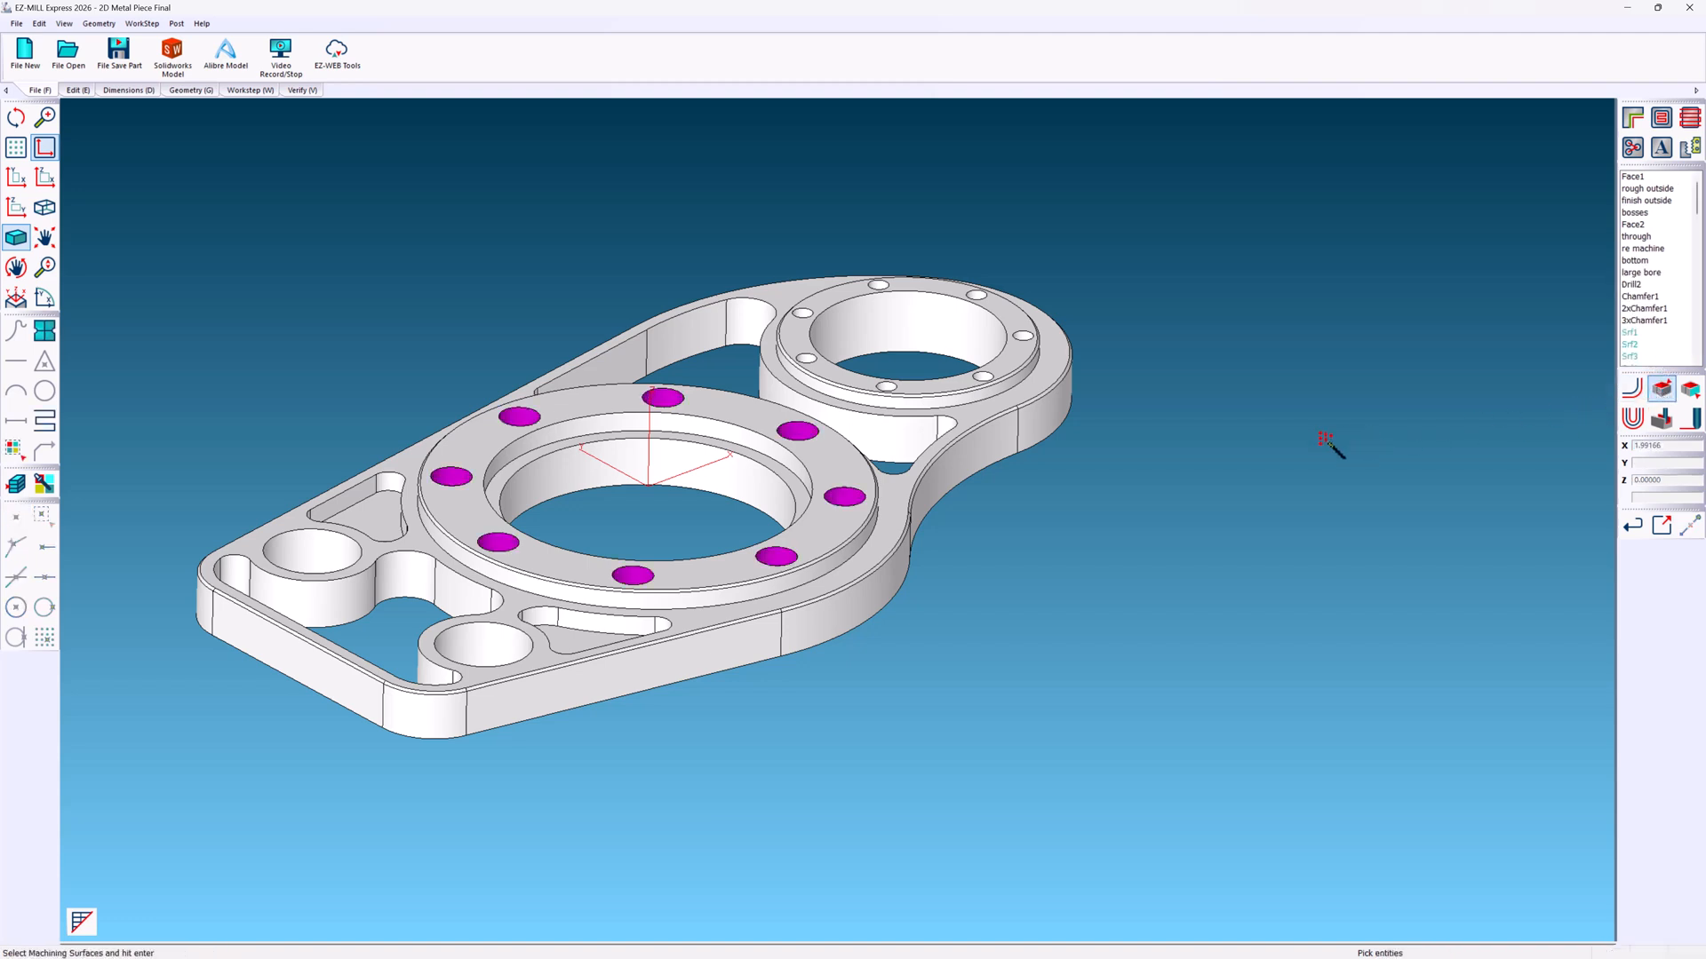
left_click(804, 446)
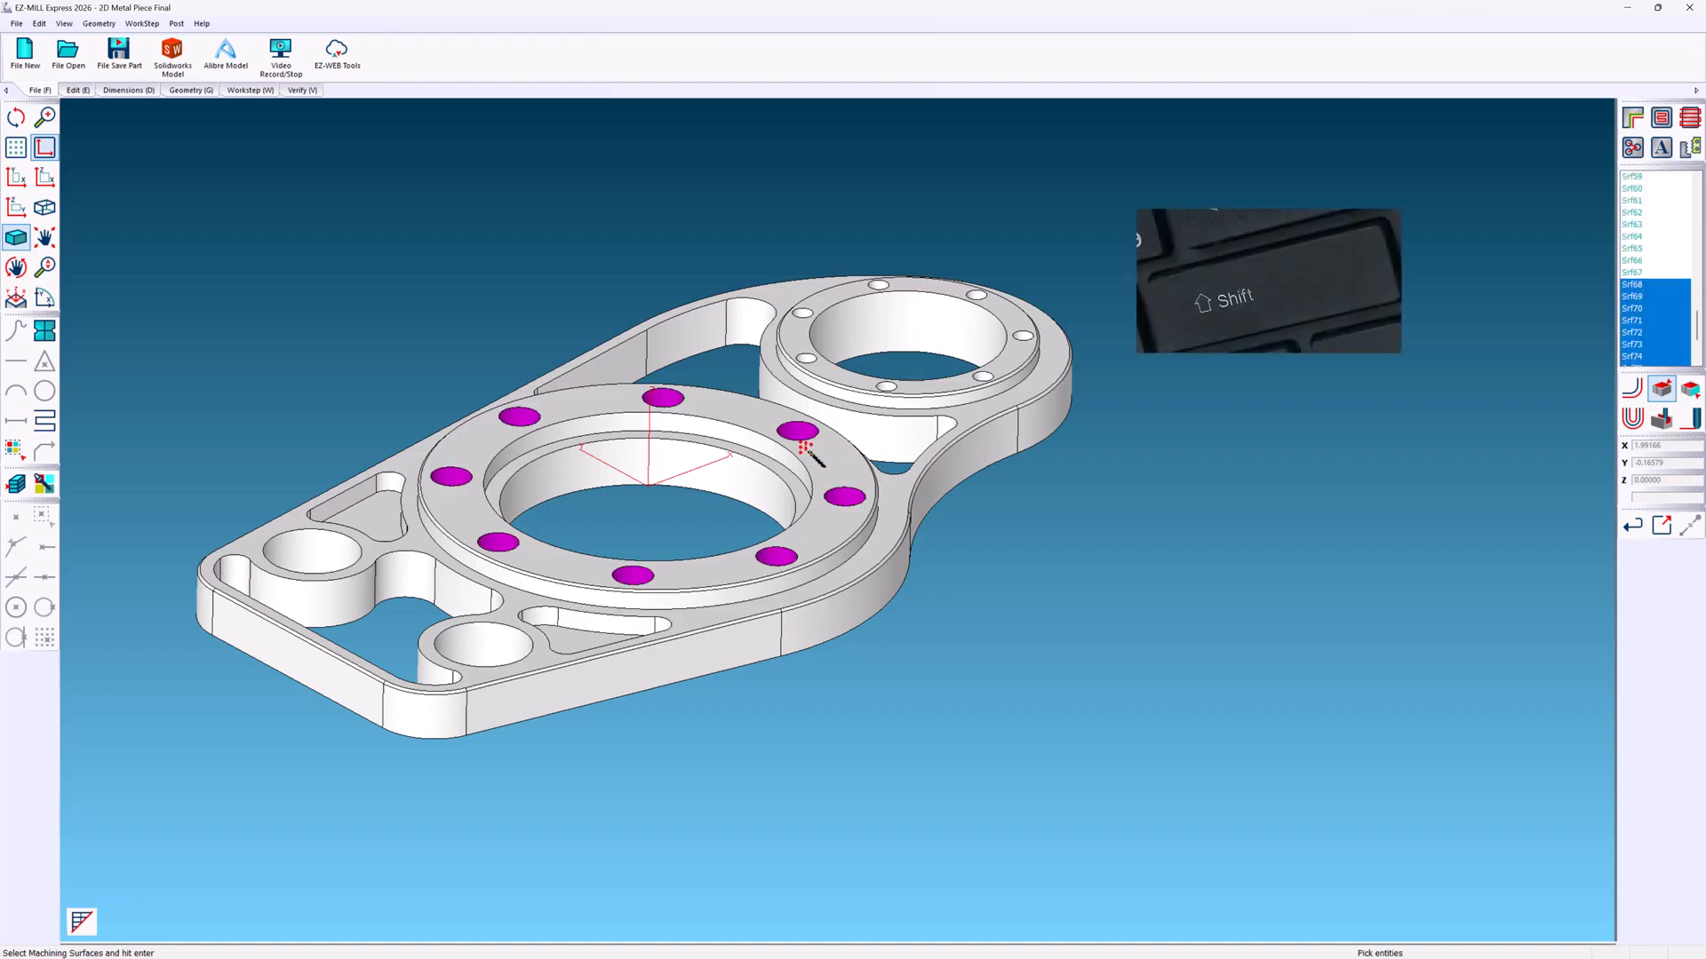
left_click(802, 444, "shift")
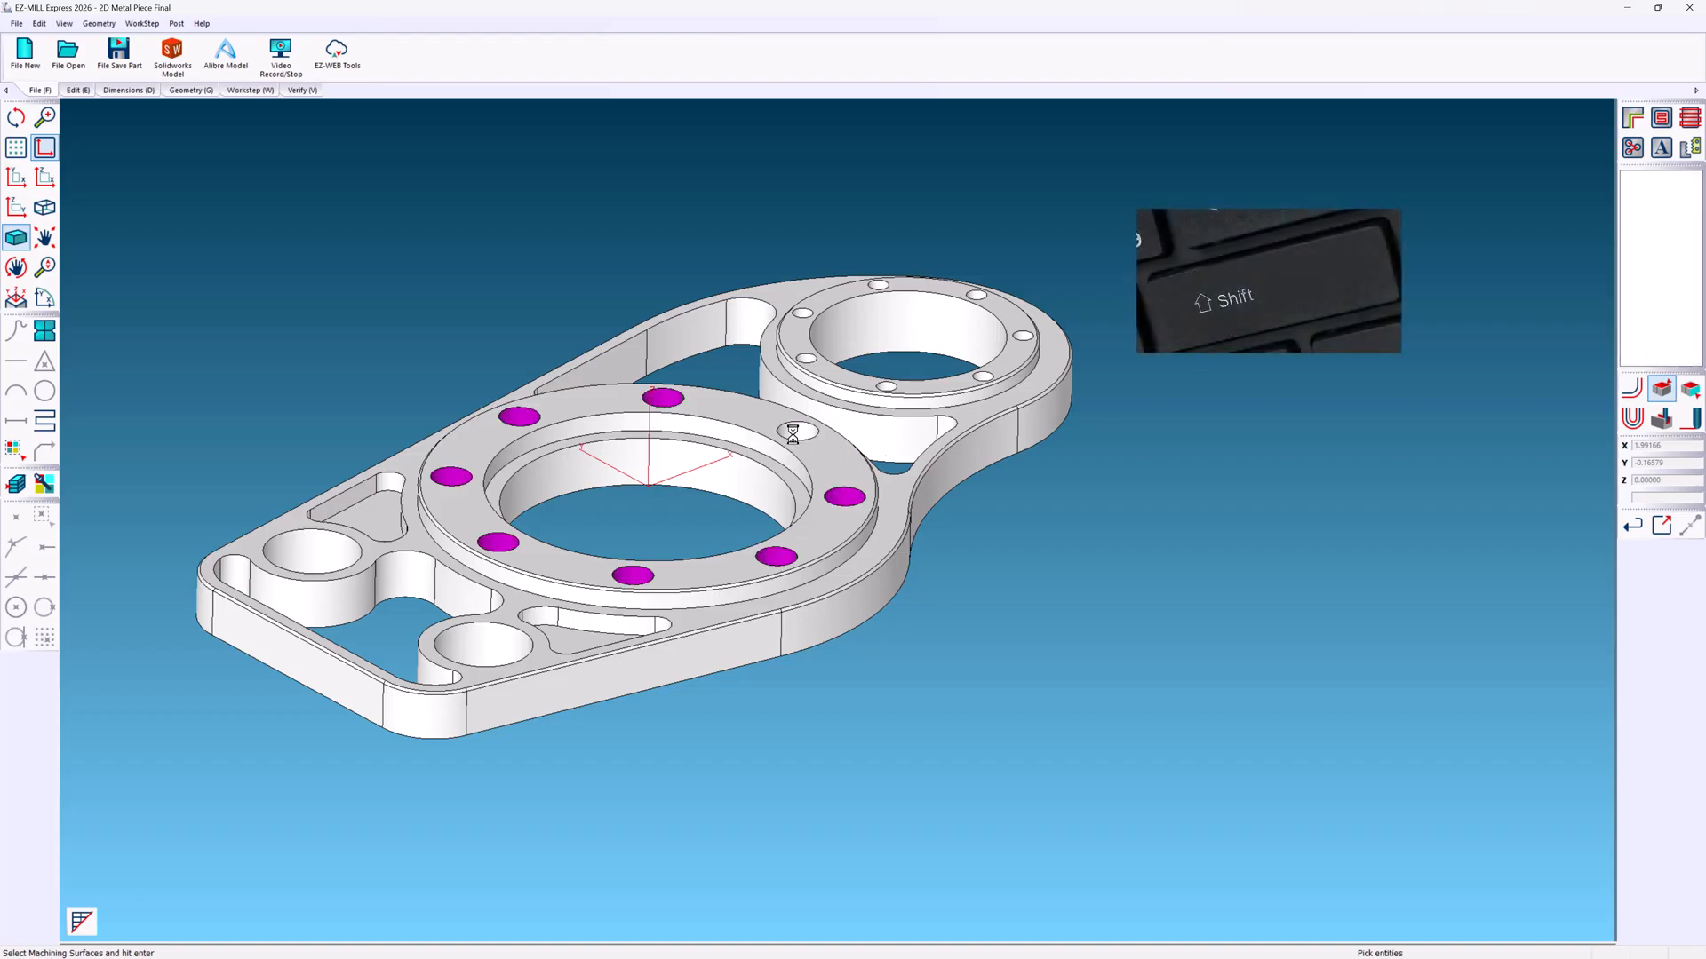
left_click(840, 499, "shift")
left_click(783, 556, "shift")
left_click(792, 563)
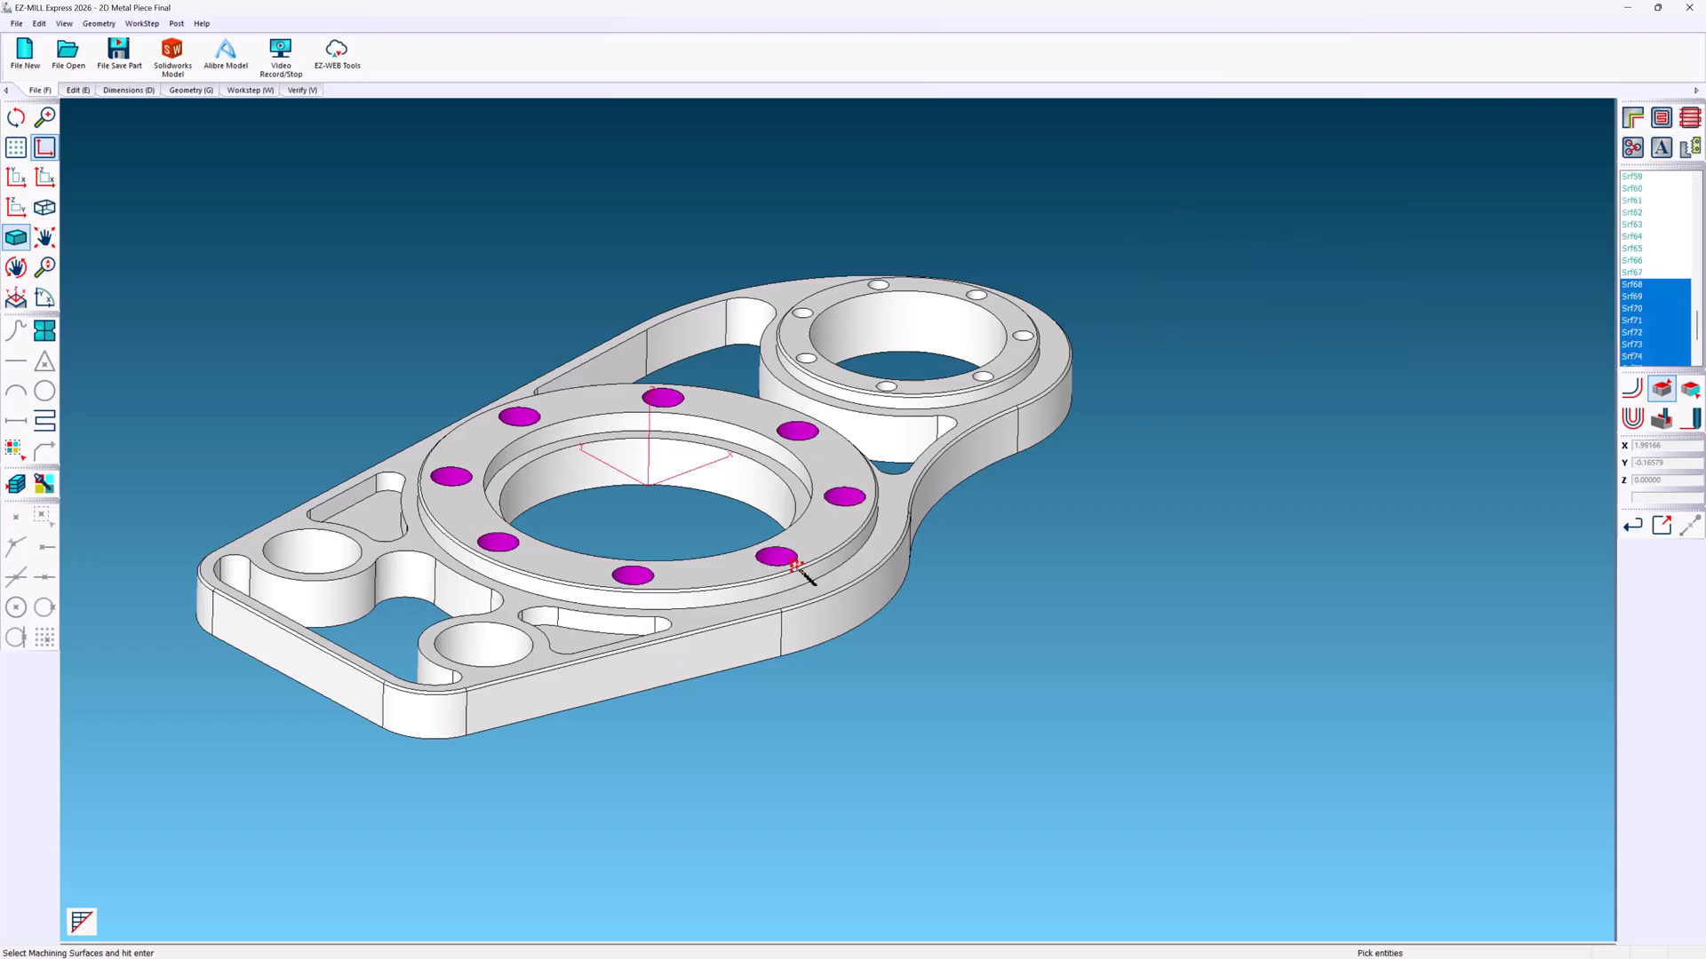
key("Return")
- Simulate the worksteps in 3D and view the finish outside and through workstep settings by picking their machined faces on the result
left_click(1660, 421)
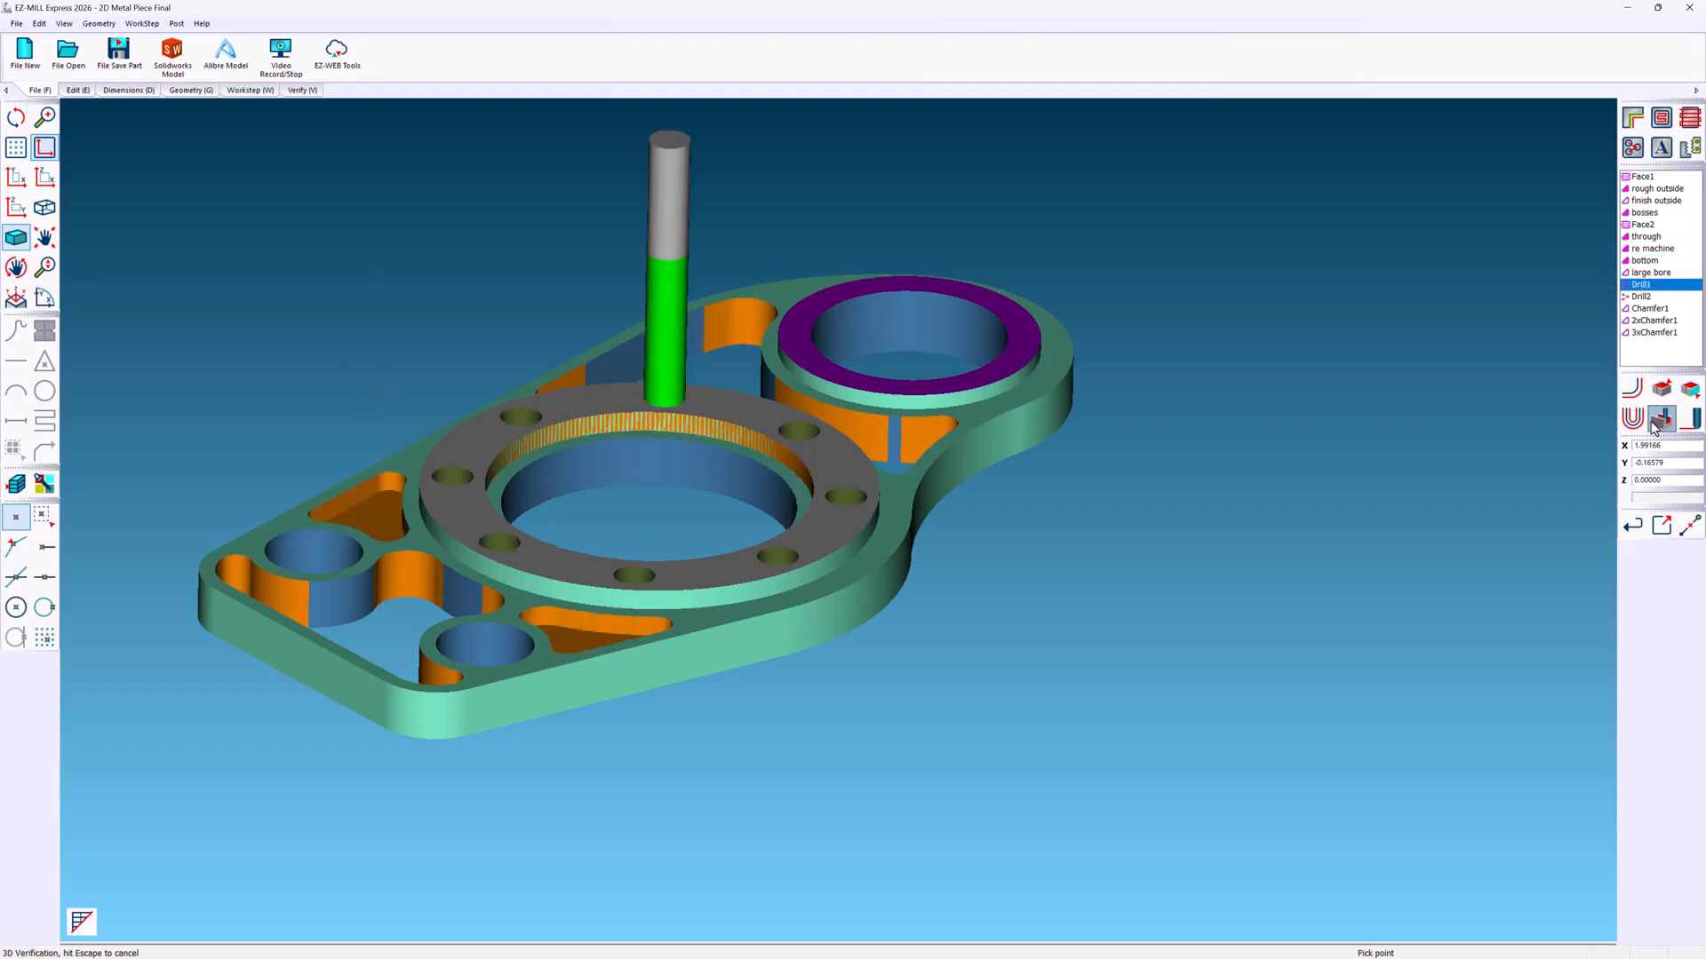
left_click(1027, 439)
left_click(1516, 506)
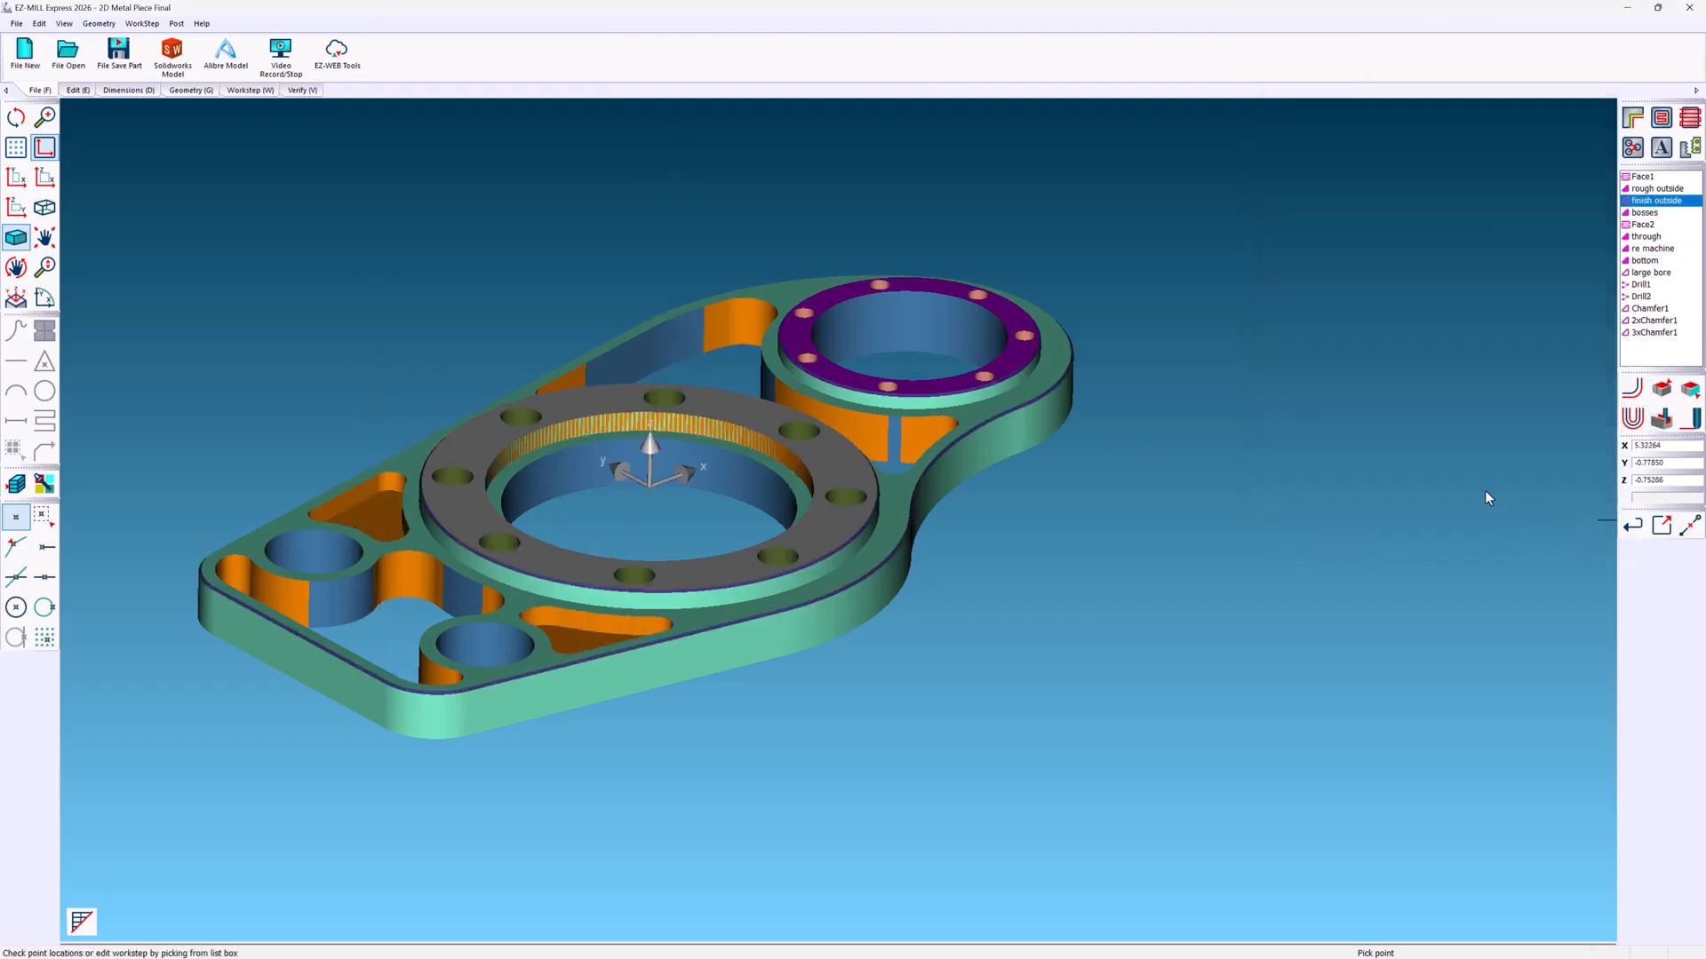
left_click(926, 334)
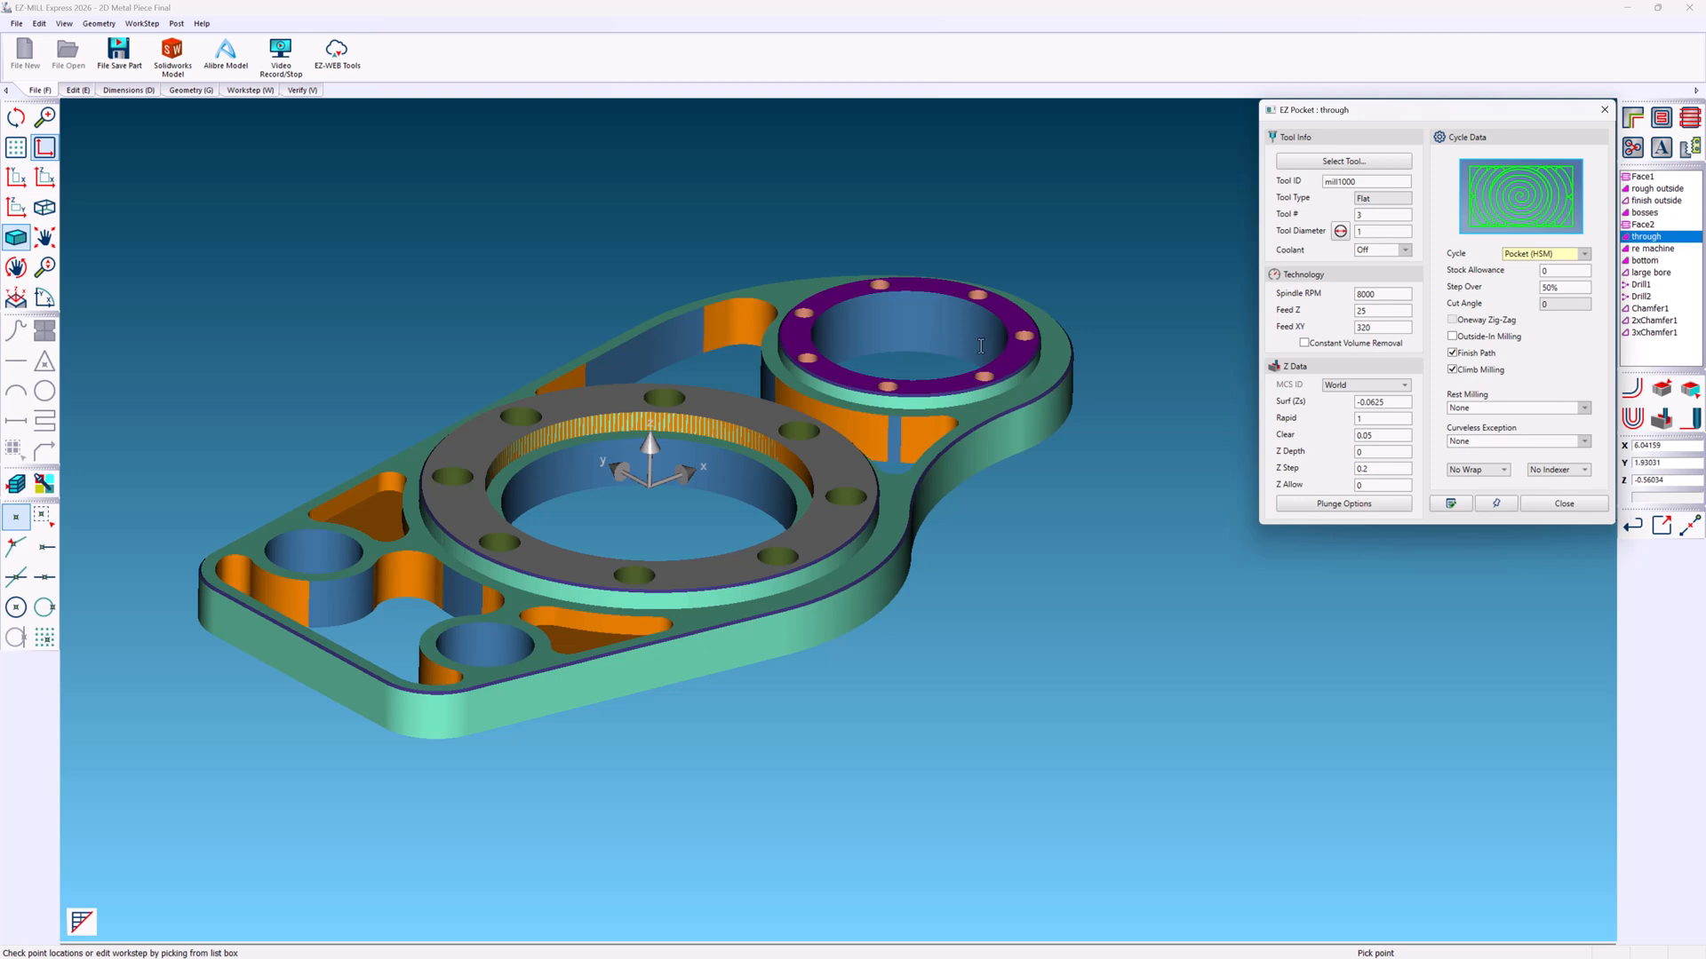
left_click(1564, 504)
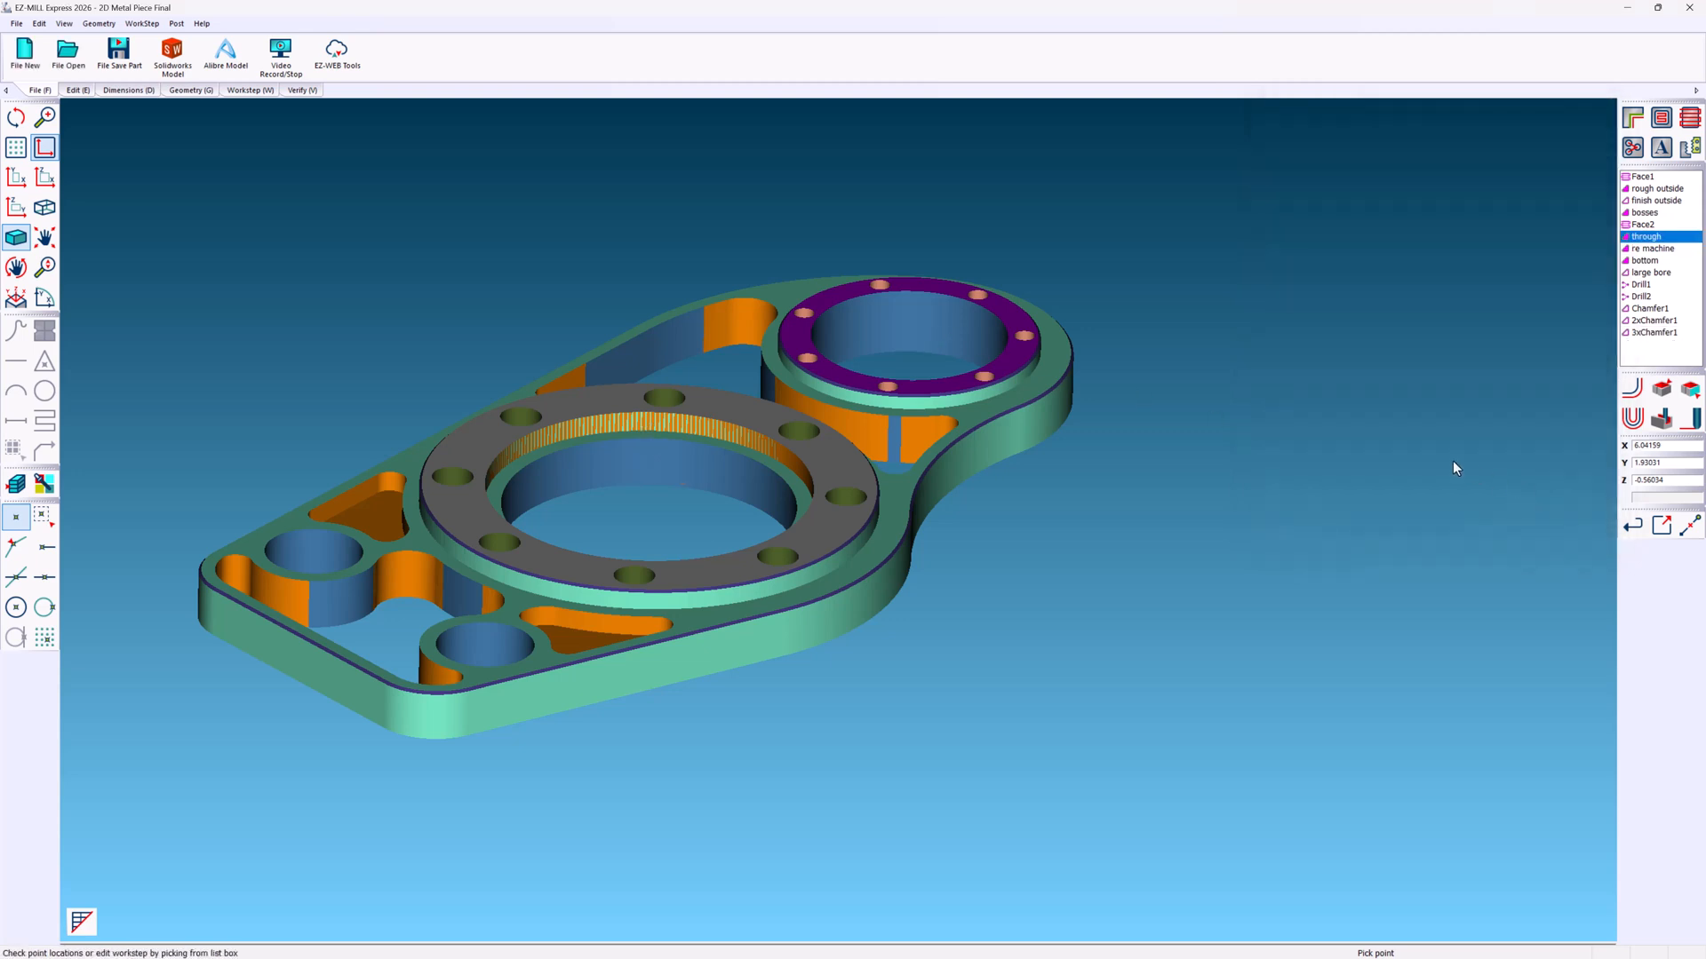
- Lower the 3D preview speed slightly in the simulation setup and simulate the worksteps
left_click(302, 91)
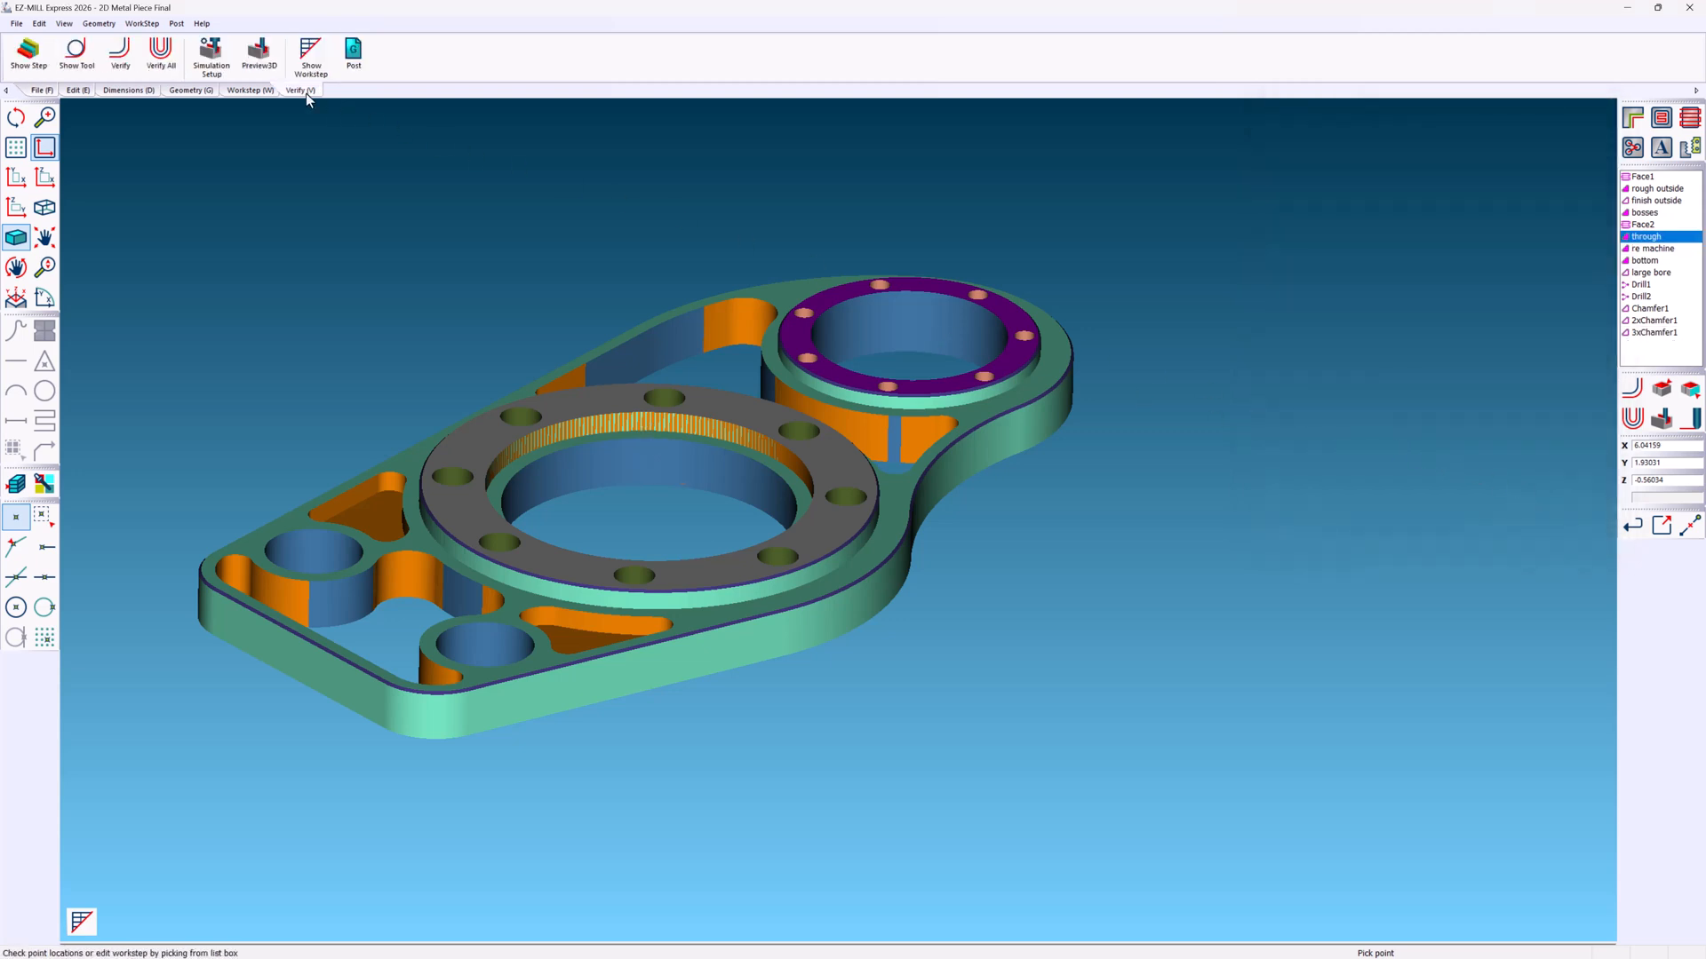
left_click(211, 59)
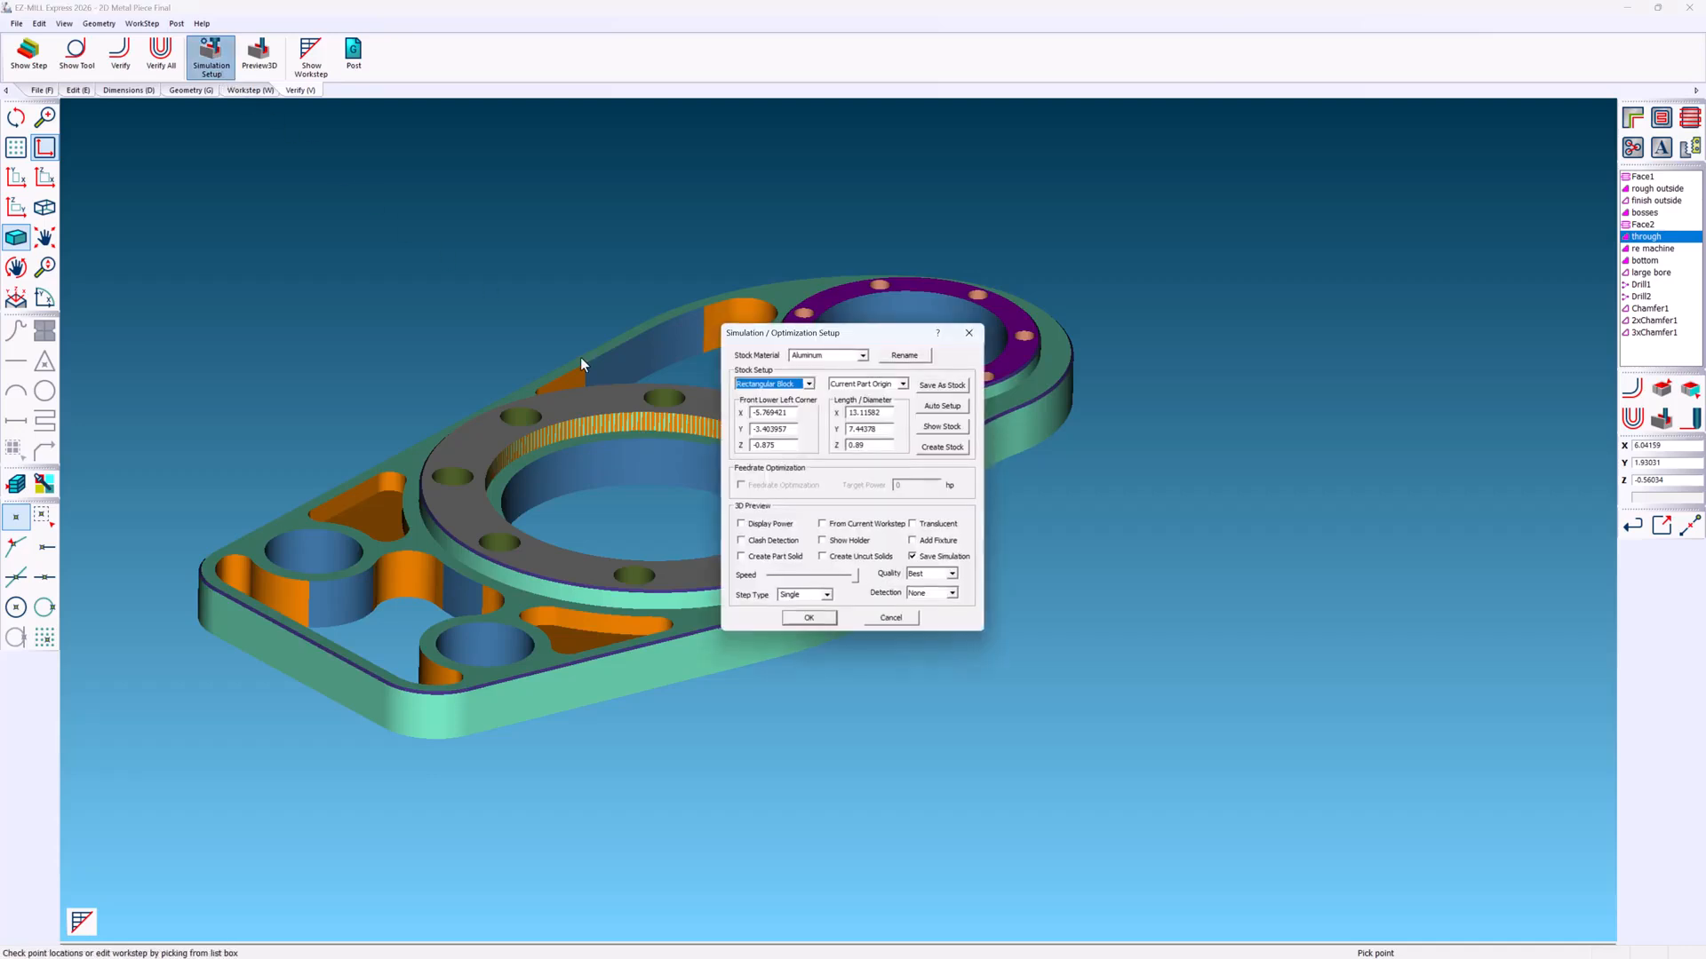
left_click_drag(858, 576, 829, 578)
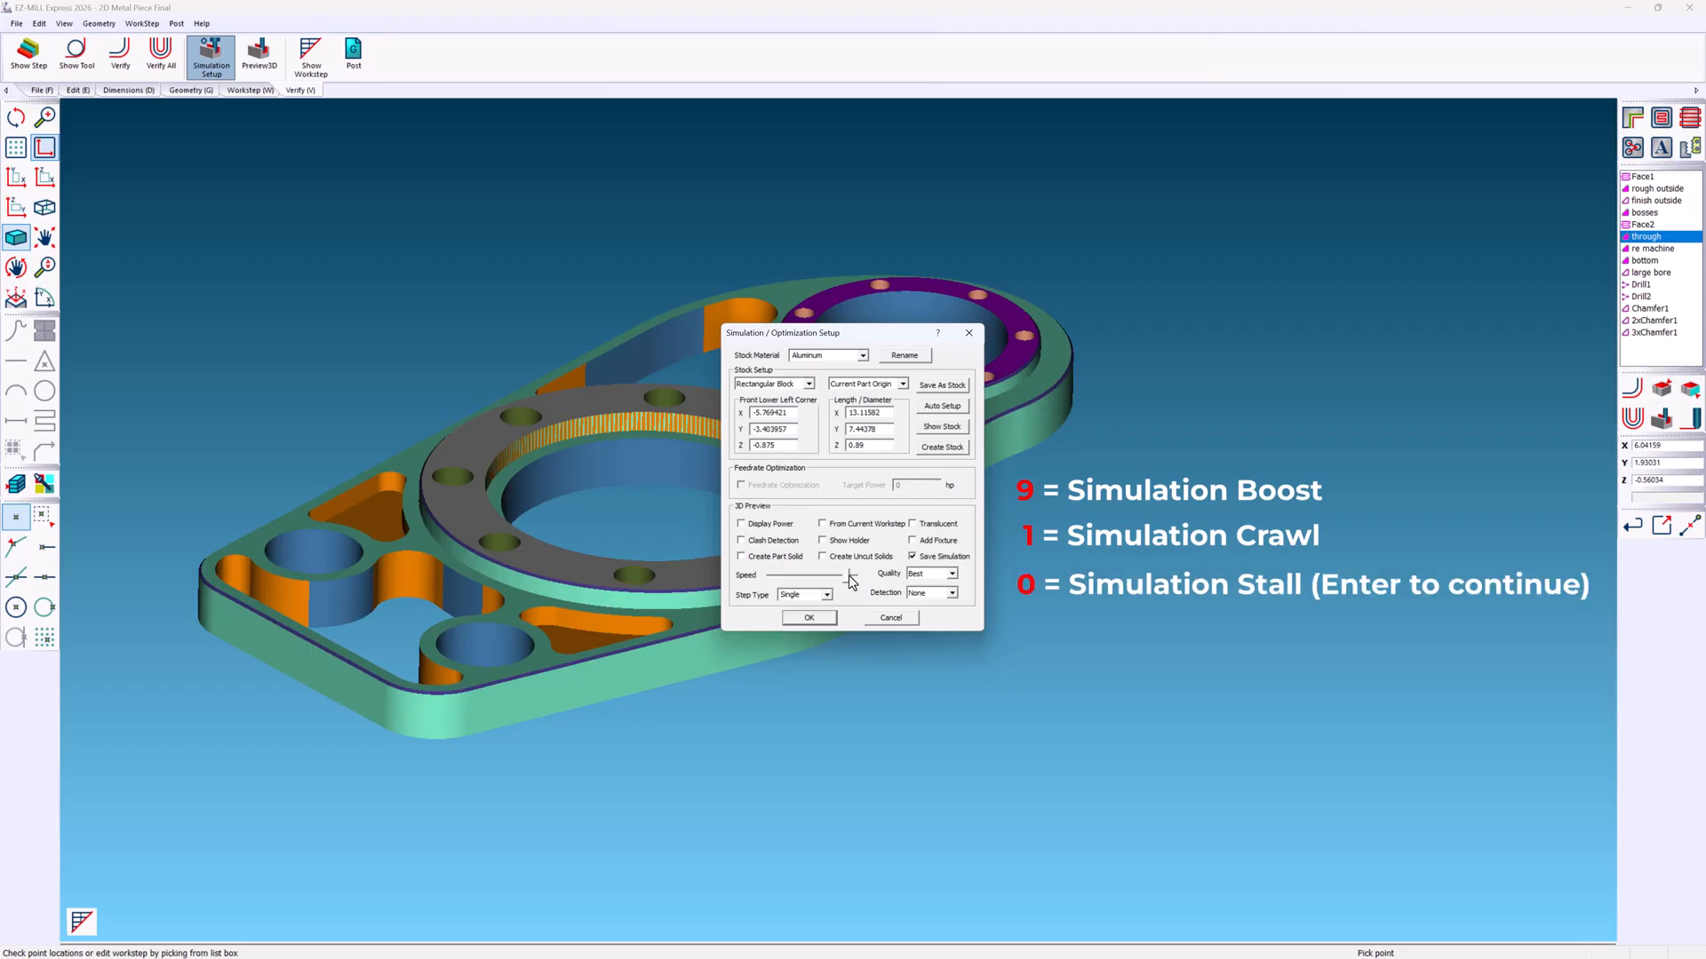
left_click(833, 618)
left_click(1662, 419)
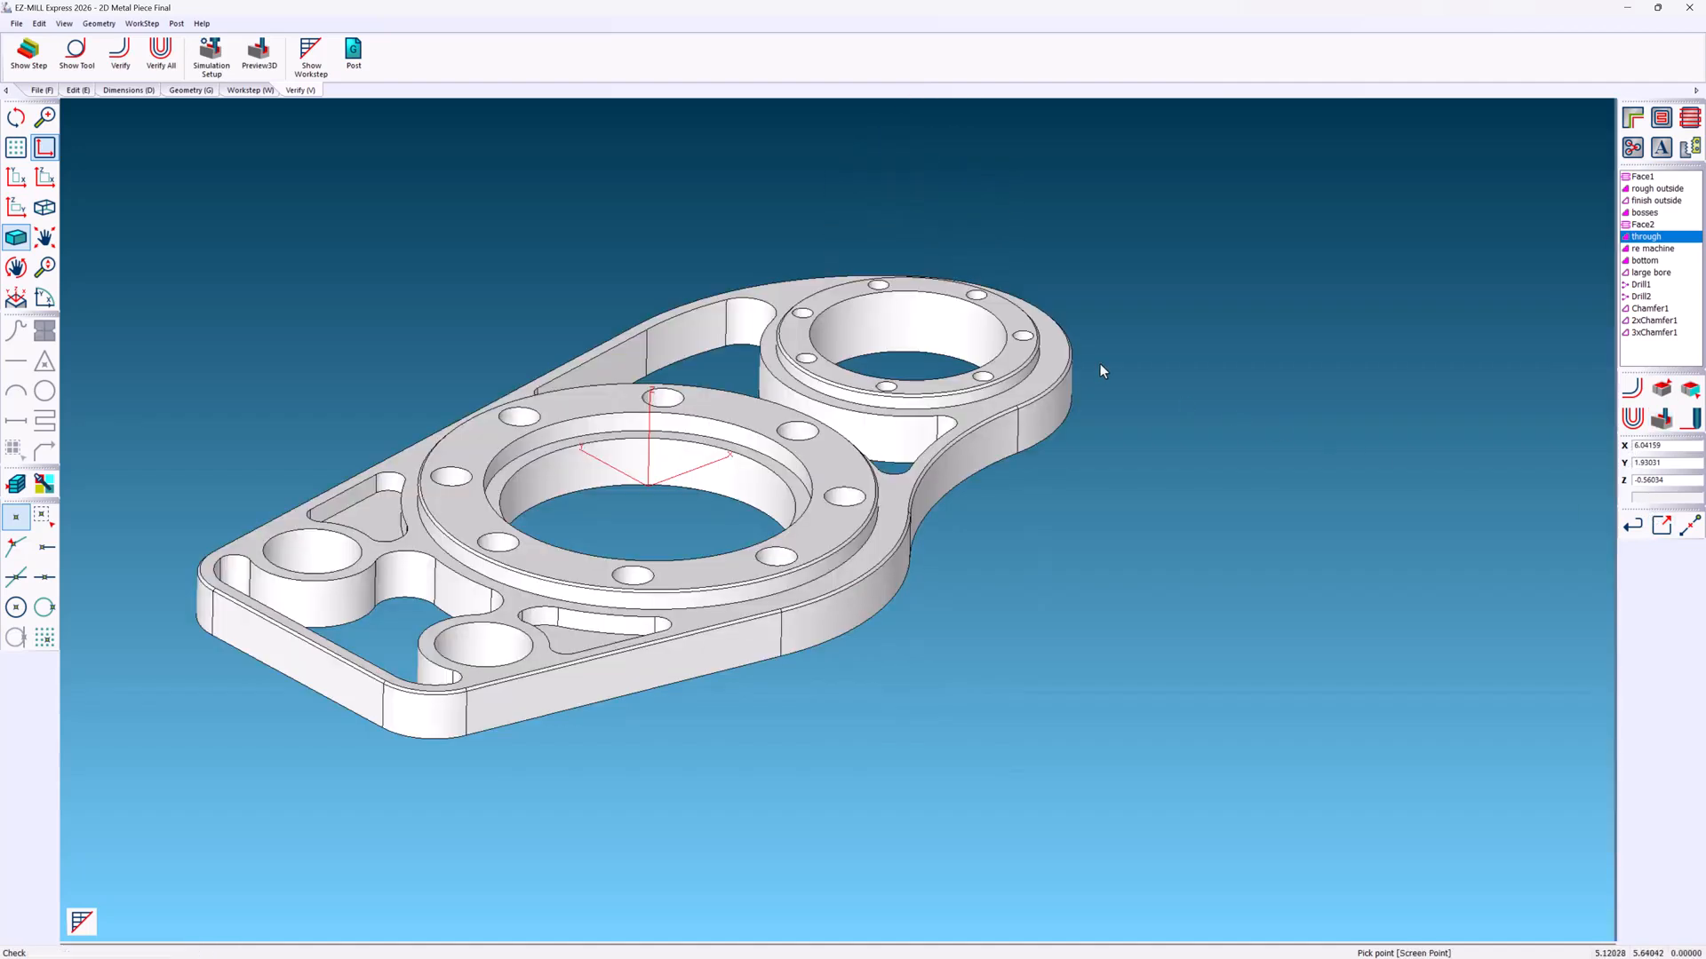
- Enable From Current Workstep in the simulation setup and simulate with the bottom workstep selected
left_click(211, 76)
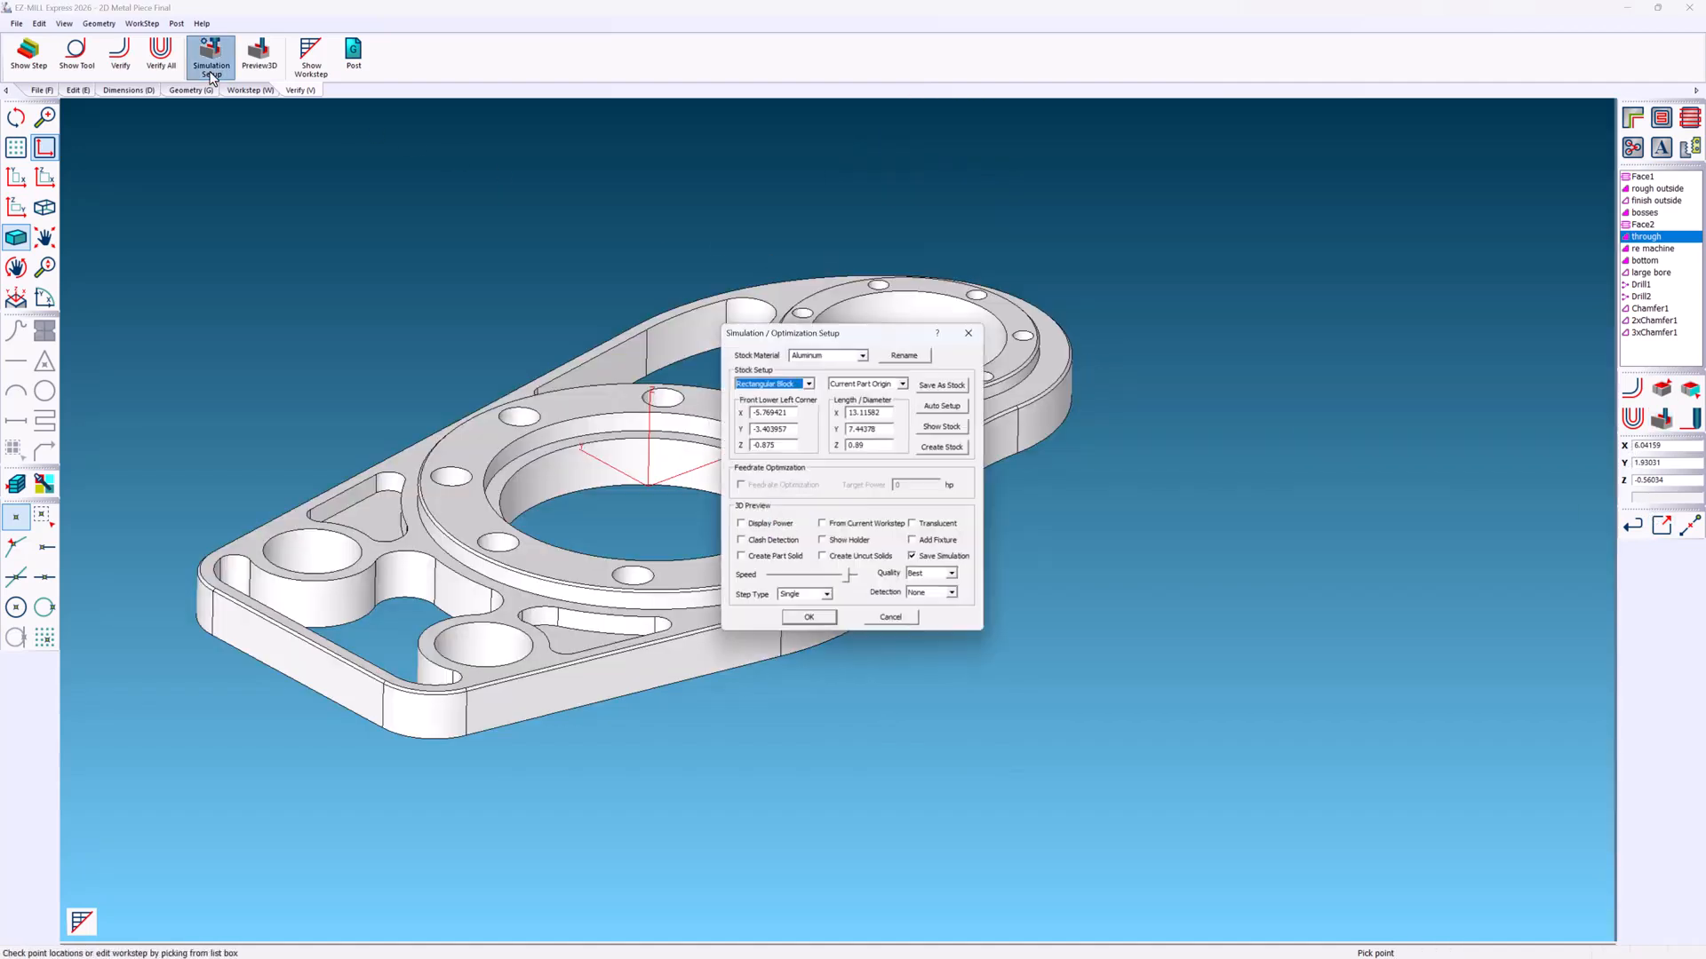
left_click(824, 525)
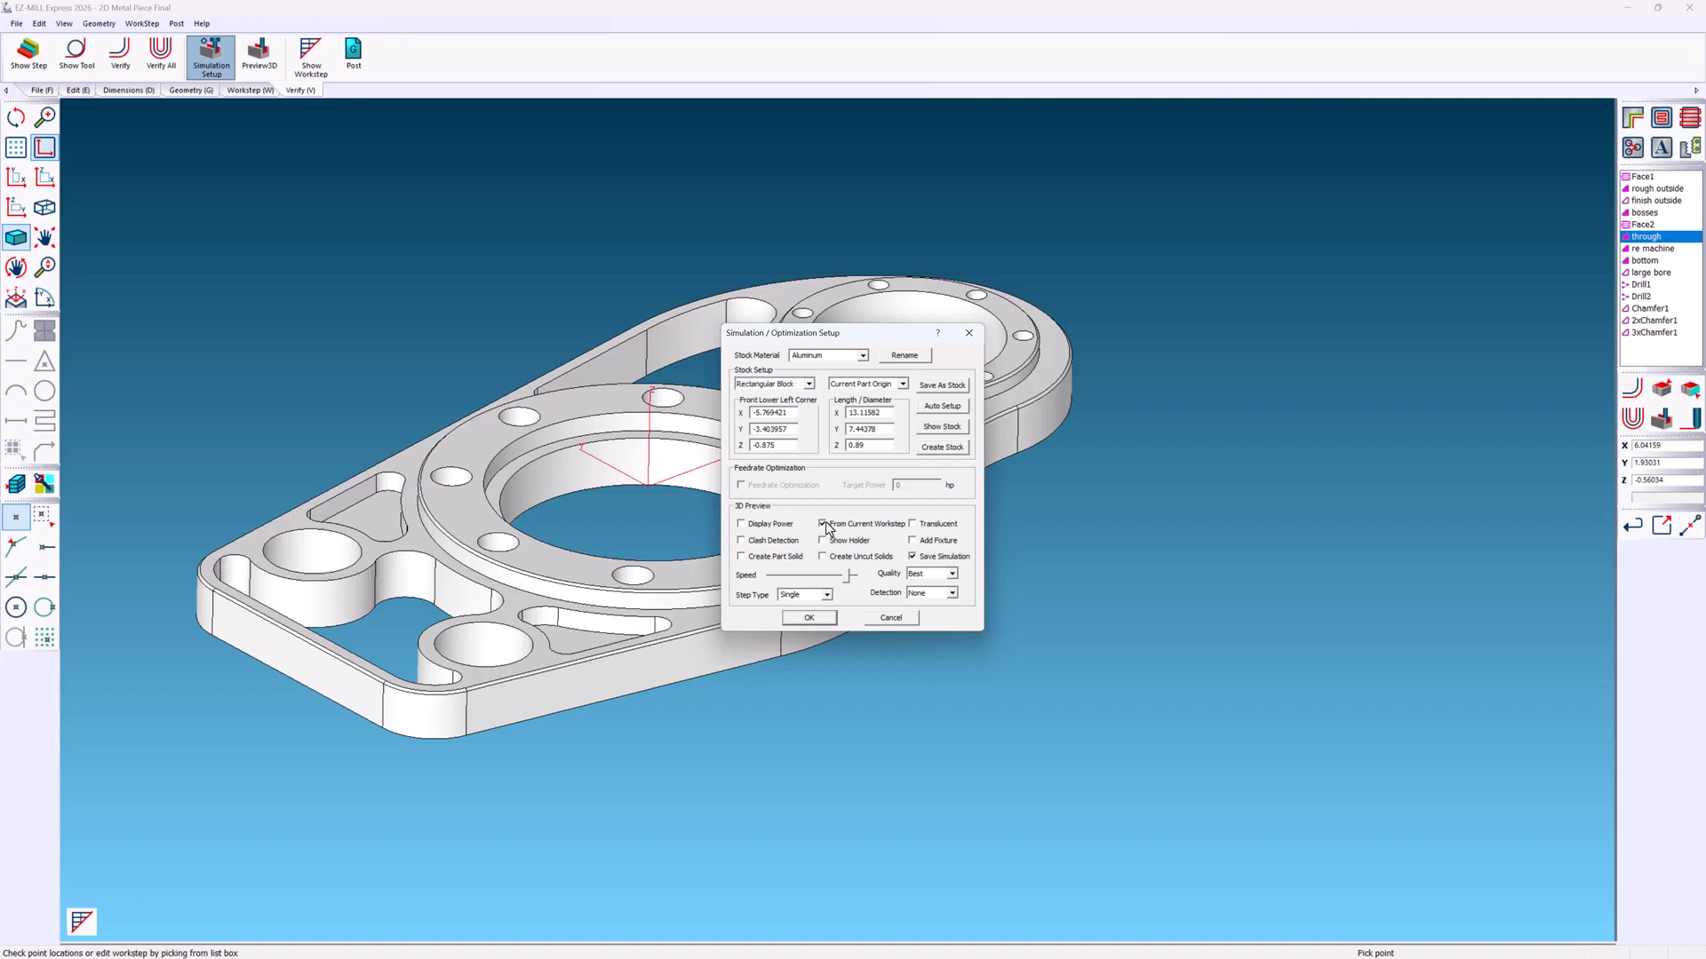
left_click(808, 618)
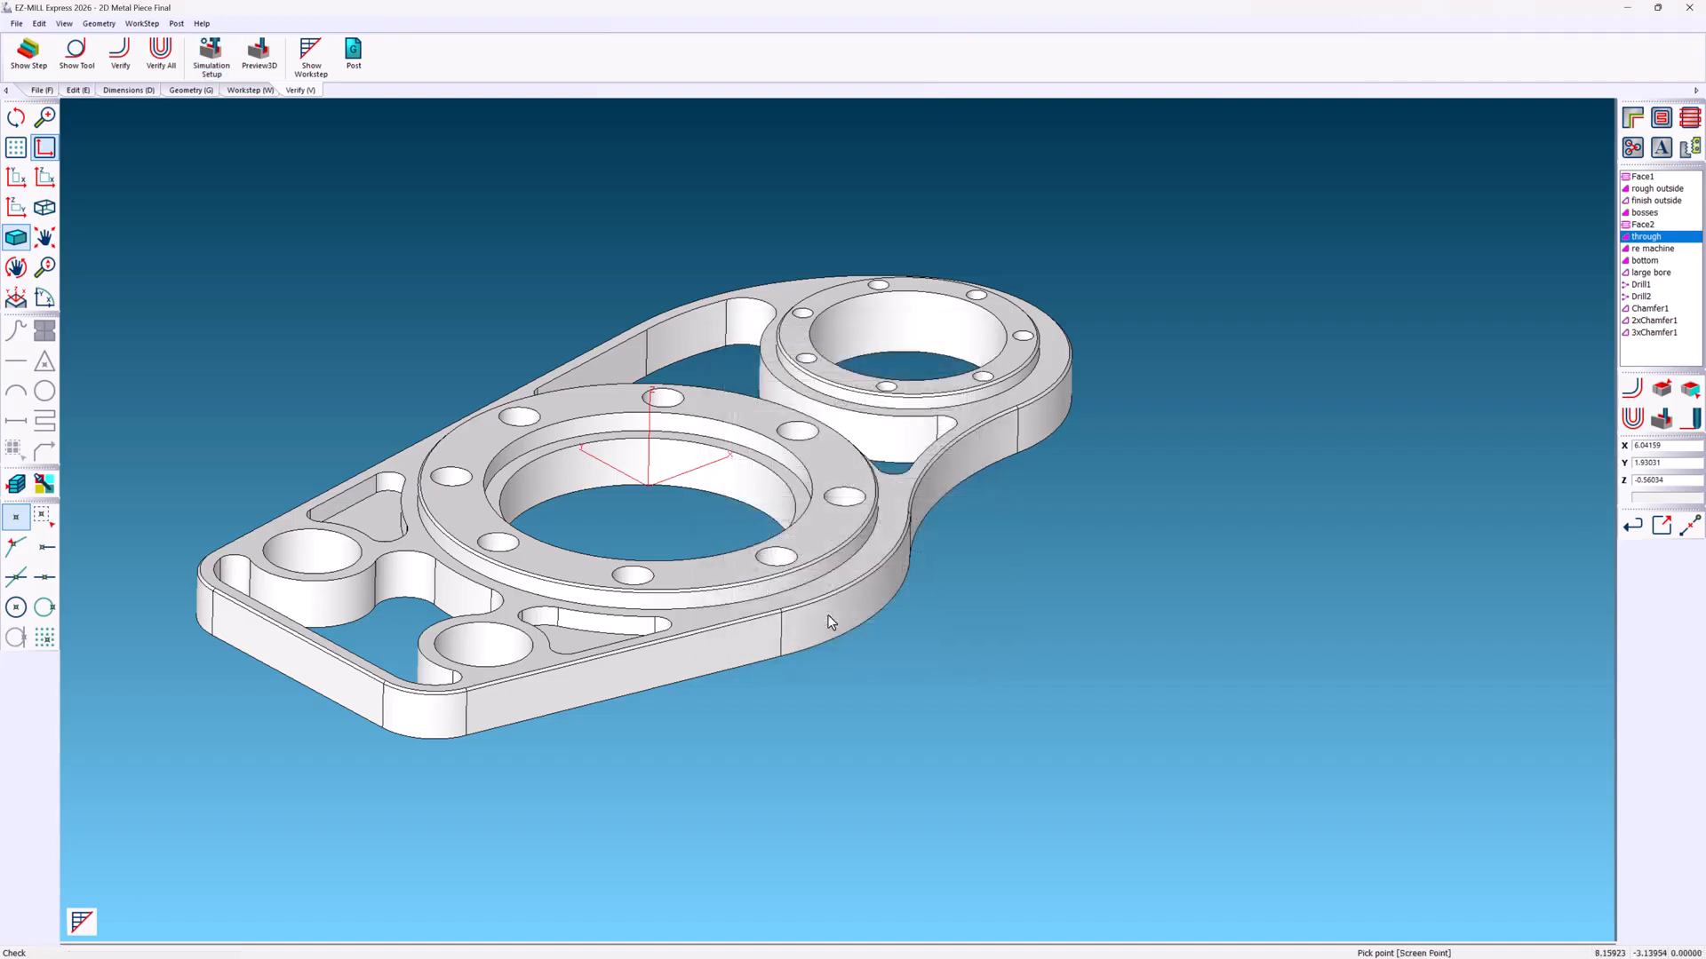
left_click(1636, 263)
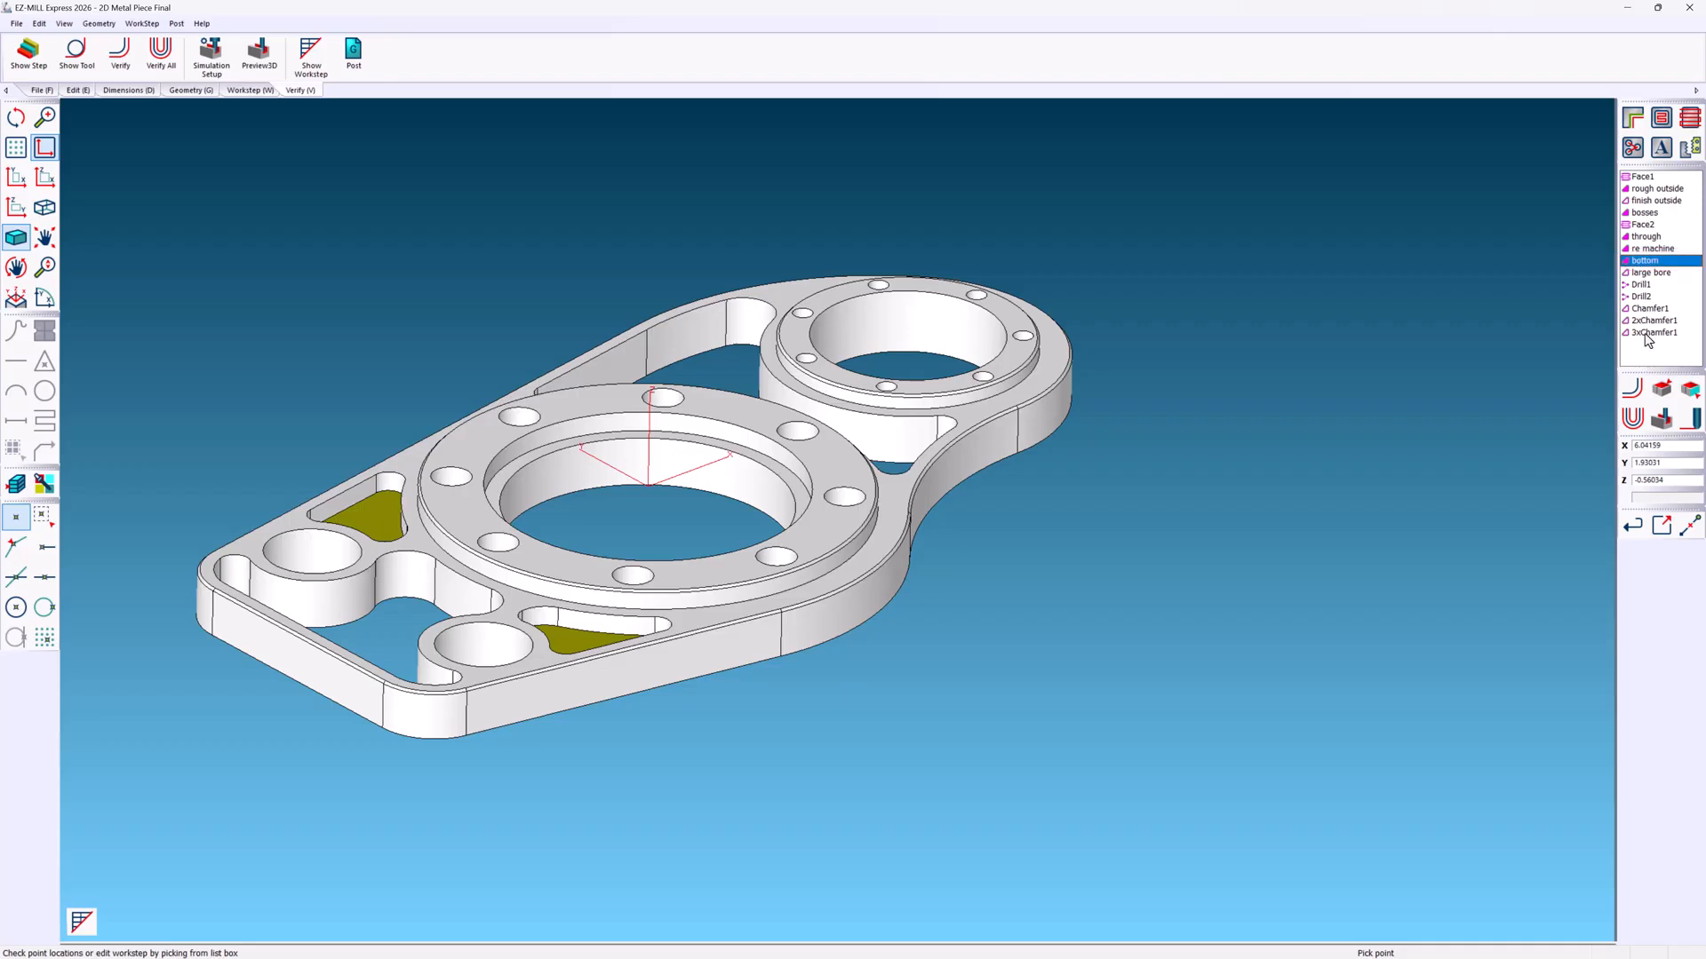
left_click(1659, 419)
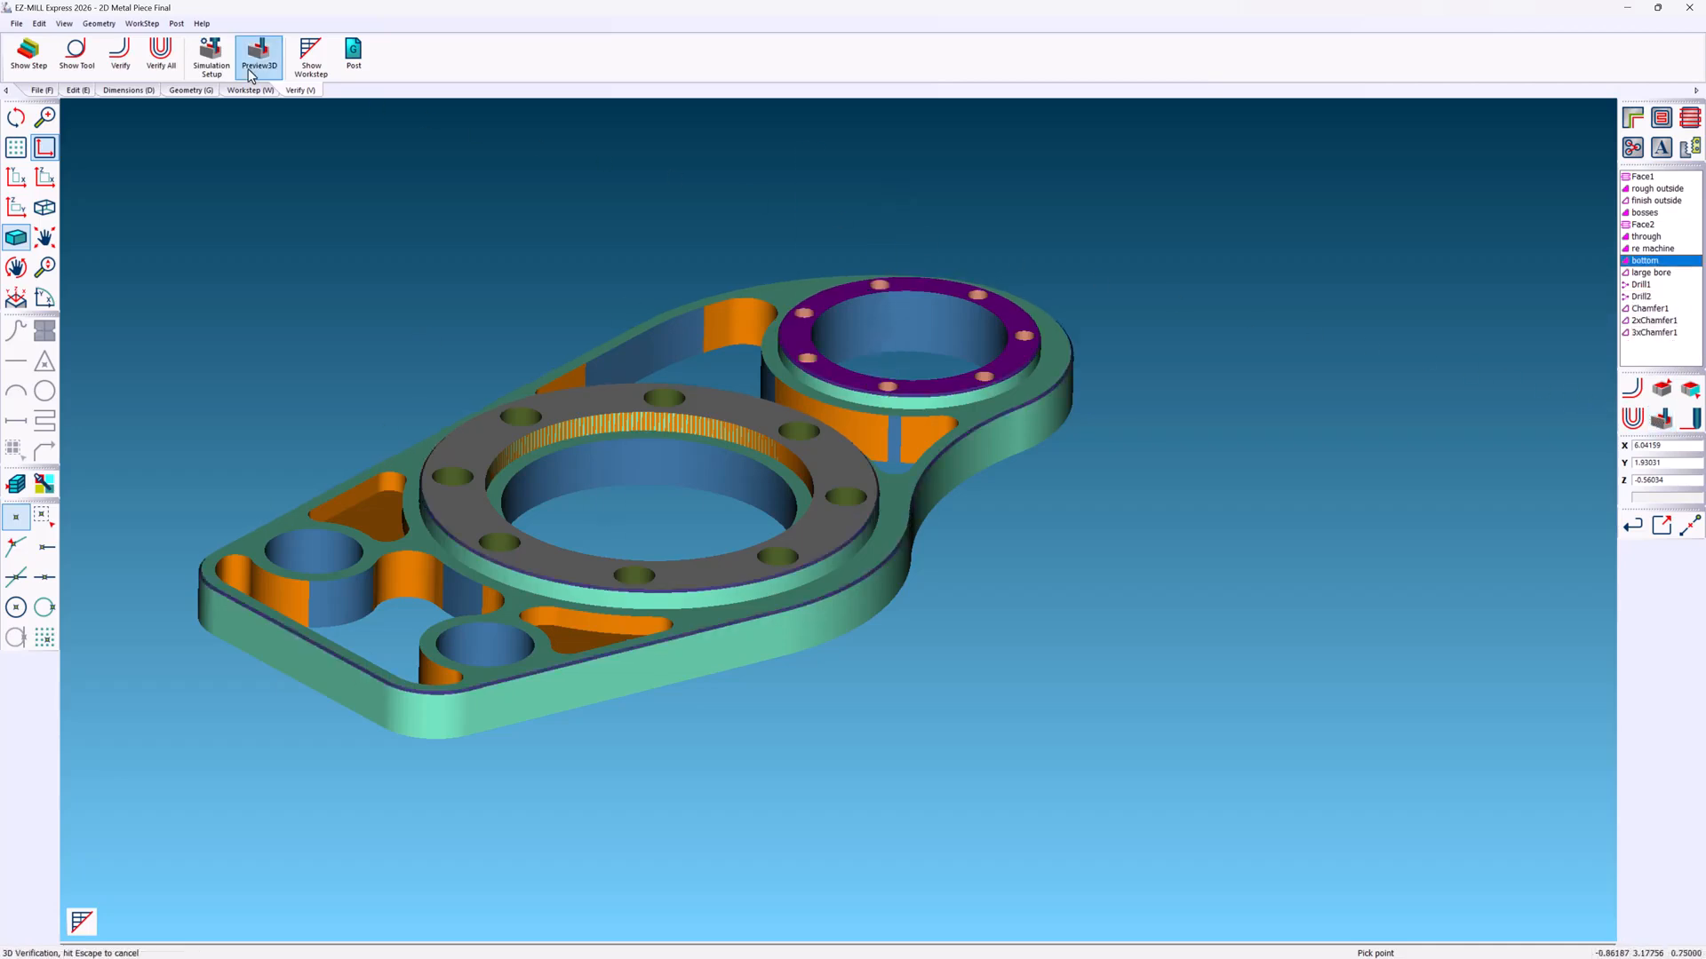
- Disable From Current Workstep, enable Show Holder in the simulation setup and simulate the worksteps in 3D
left_click(210, 55)
left_click(827, 523)
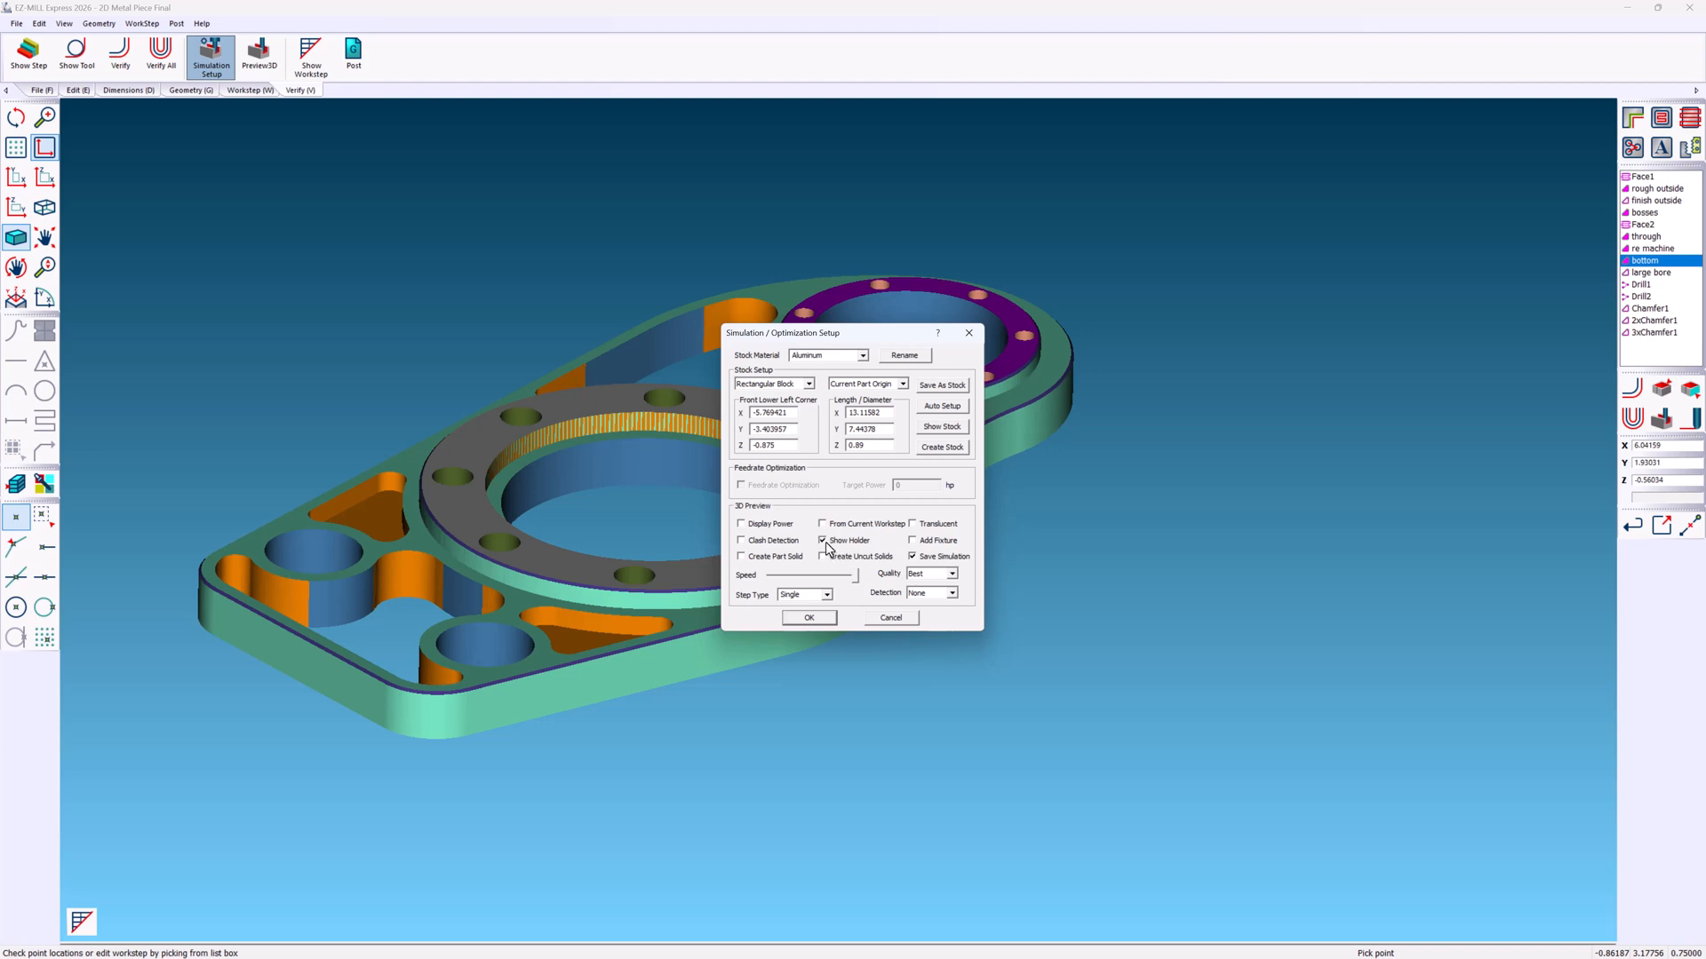
left_click(819, 619)
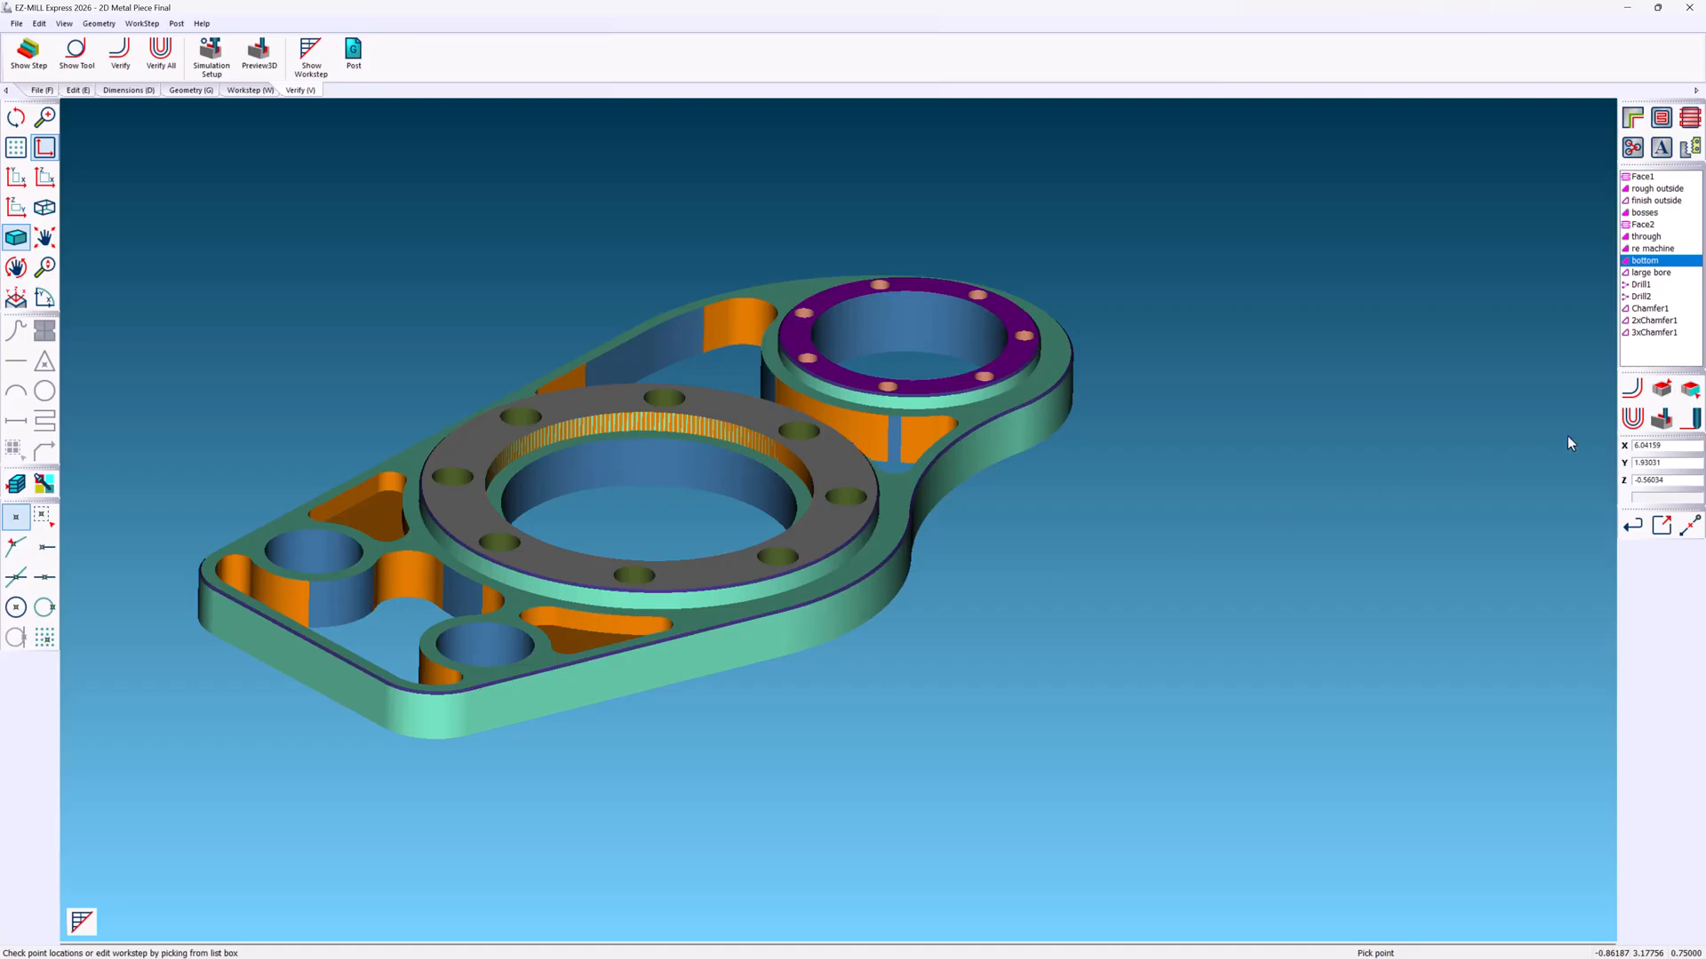
left_click(1658, 425)
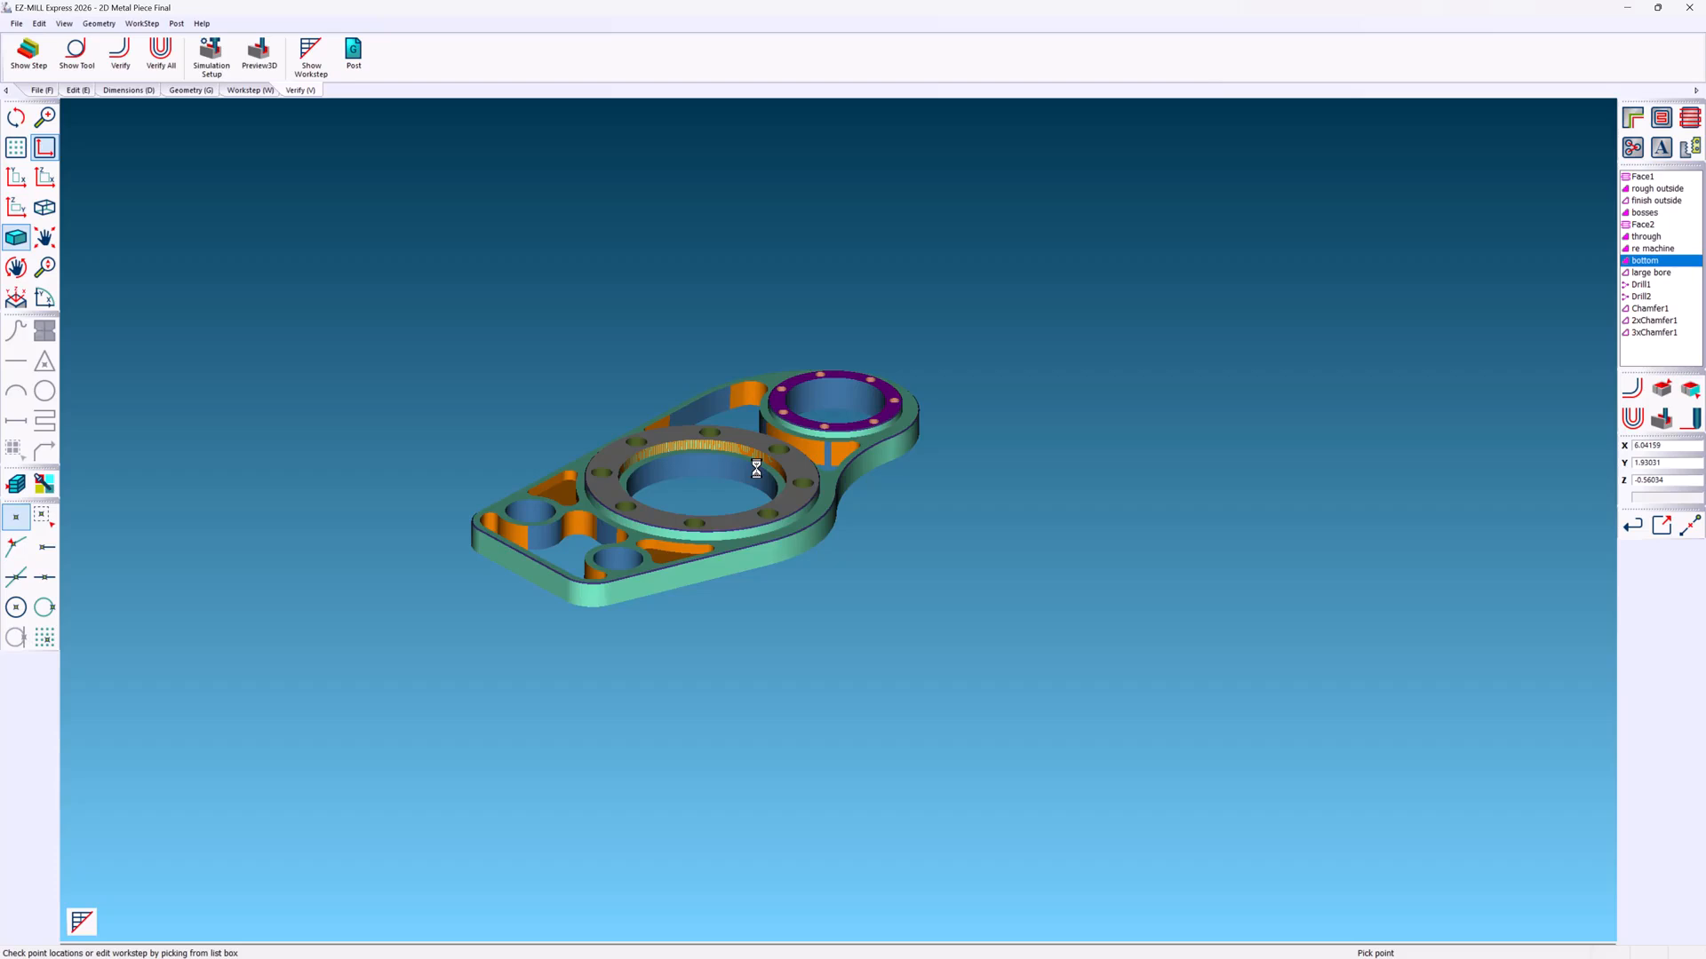
- Enable Create Uncut Solids in the simulation setup and run the 3D preview to compare the machined part with the model
left_click(213, 75)
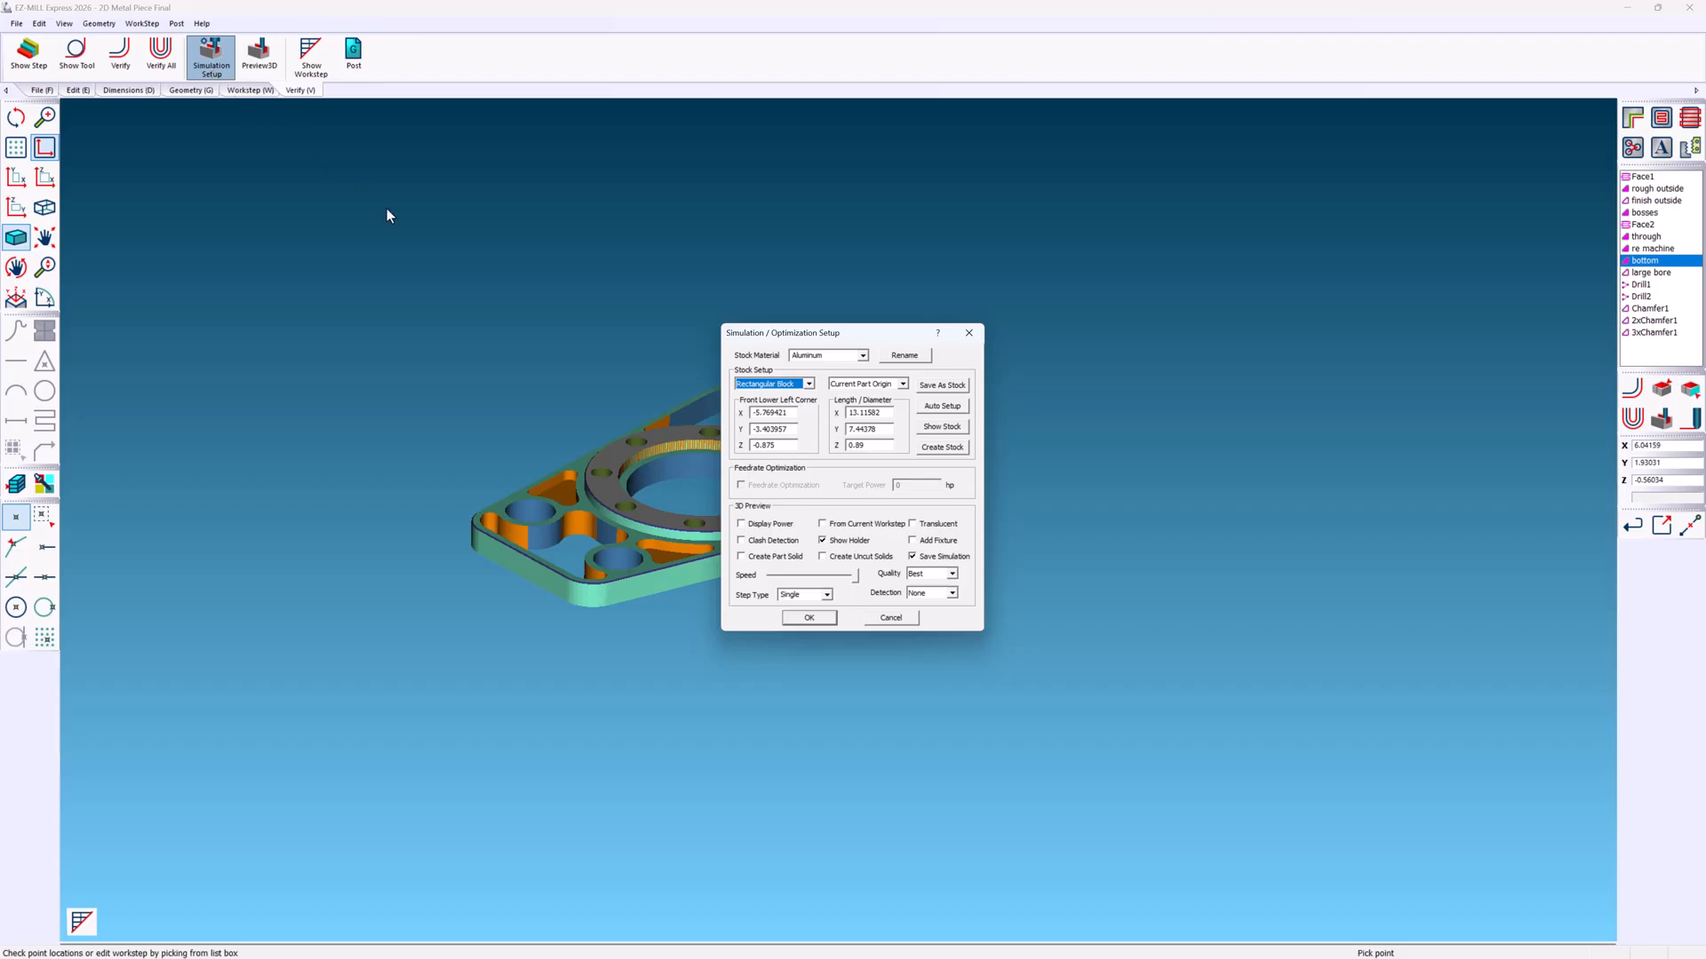
left_click(824, 557)
left_click(809, 618)
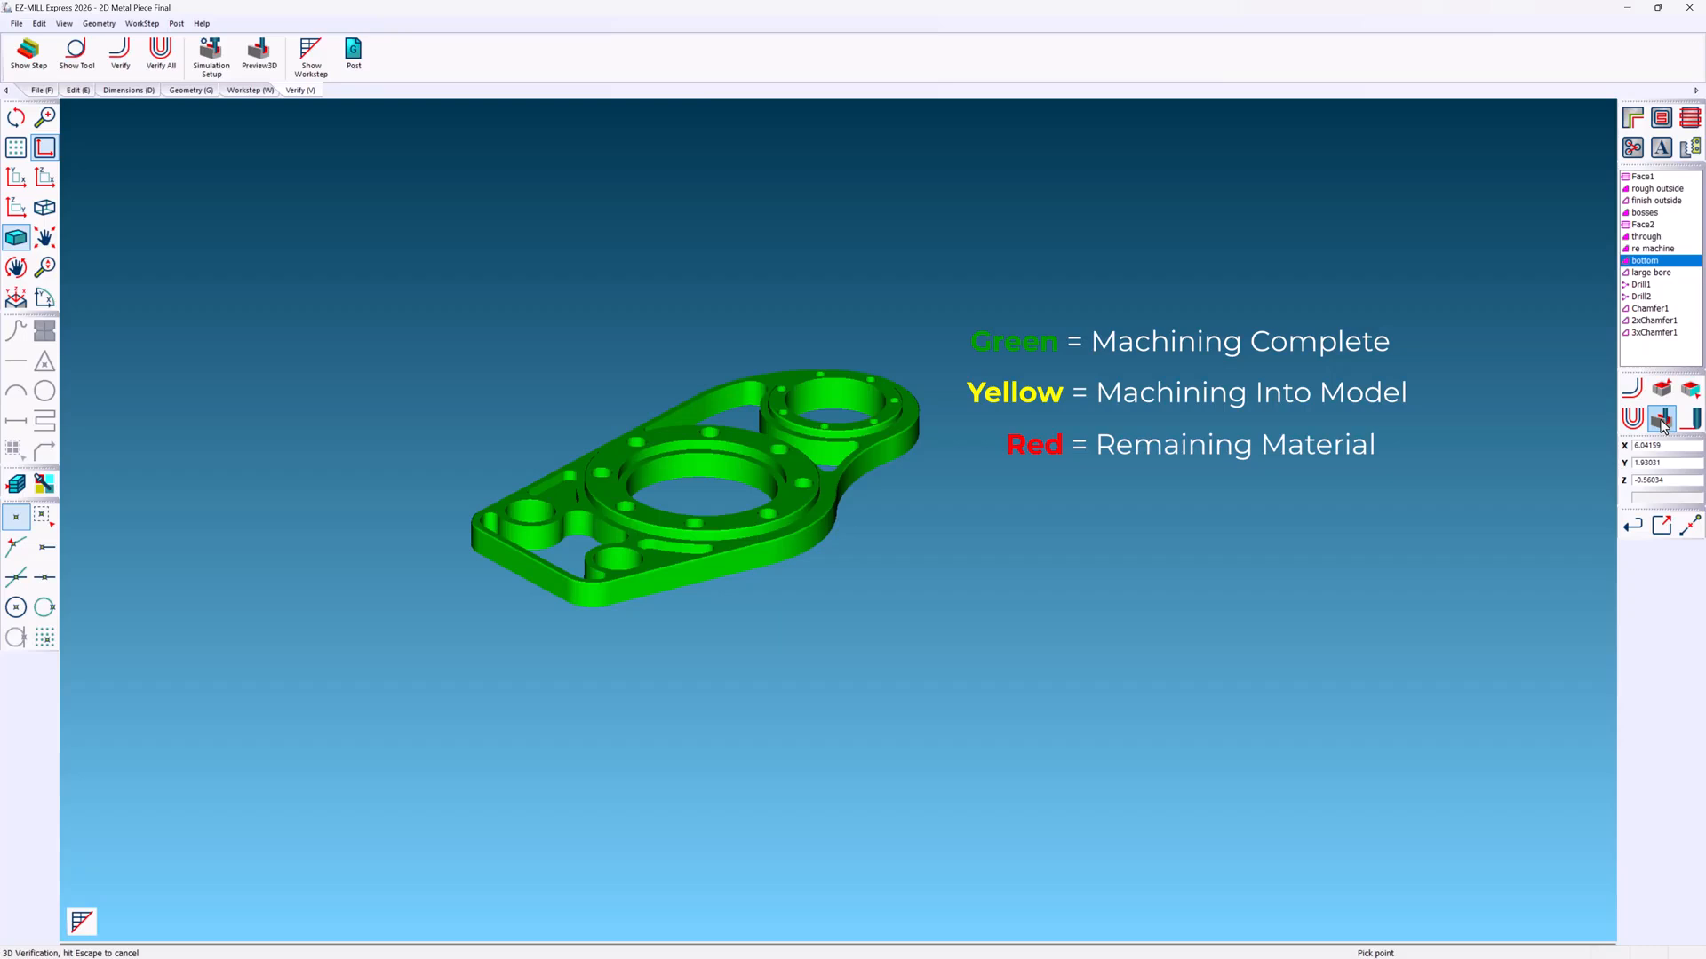
- Disable Create Uncut Solids, enable Clash Detection and simulate the worksteps to the end with 3xChamfer1 selected
left_click(212, 55)
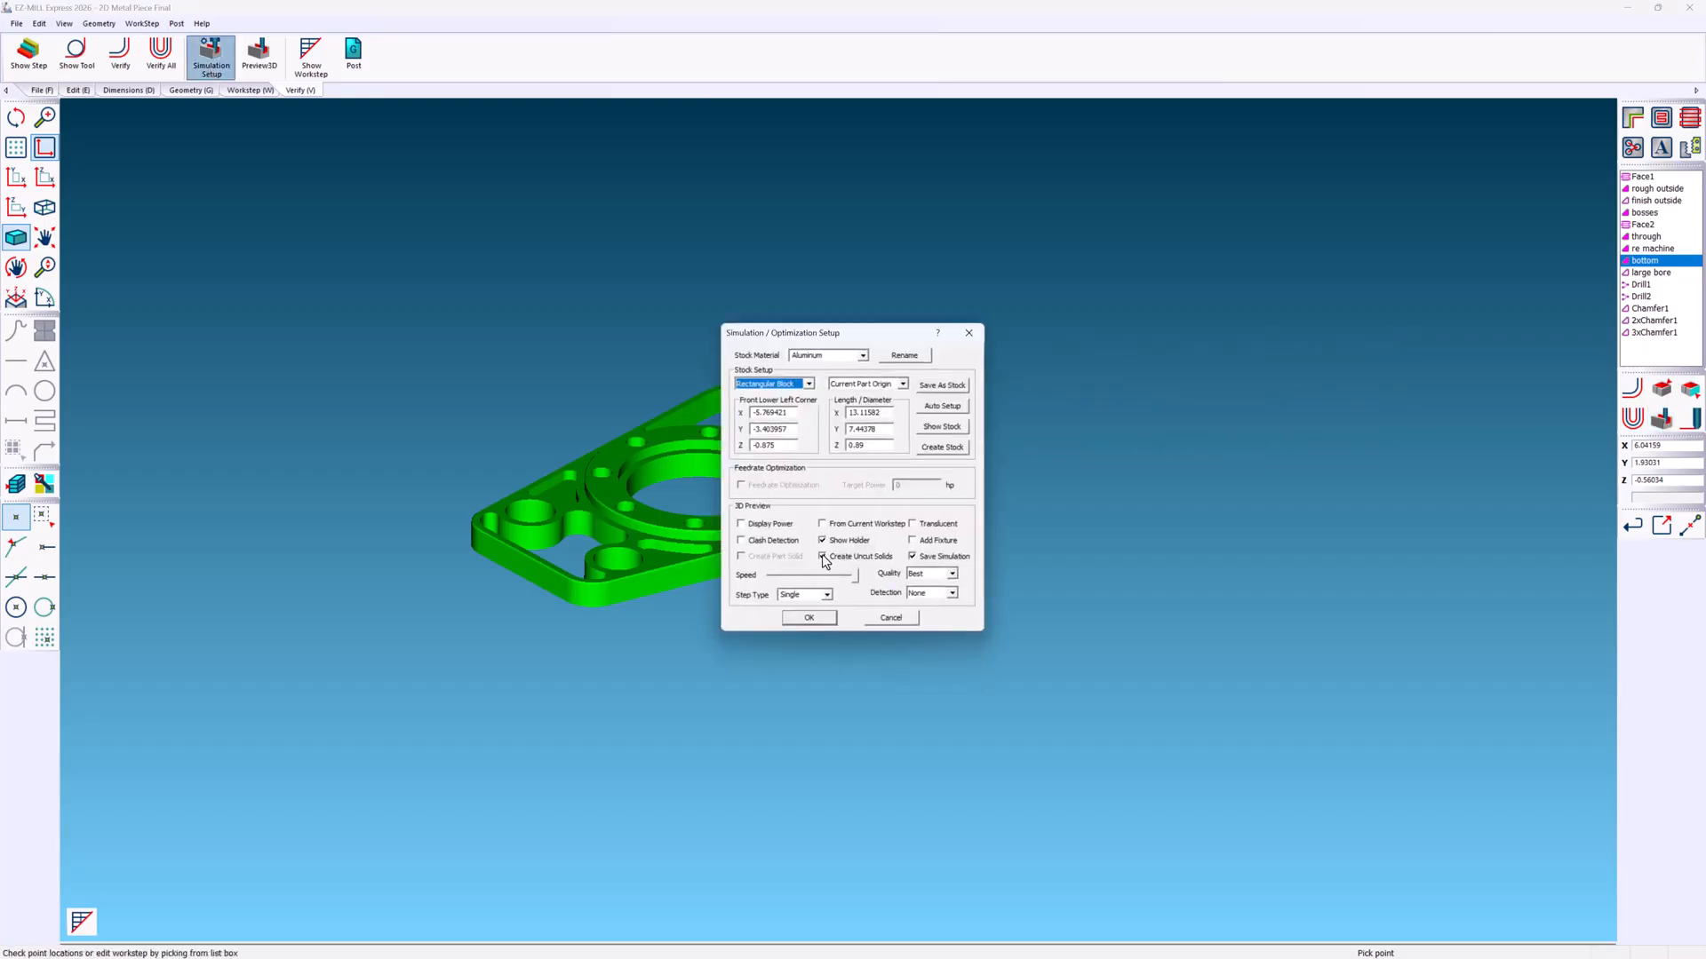
left_click(752, 544)
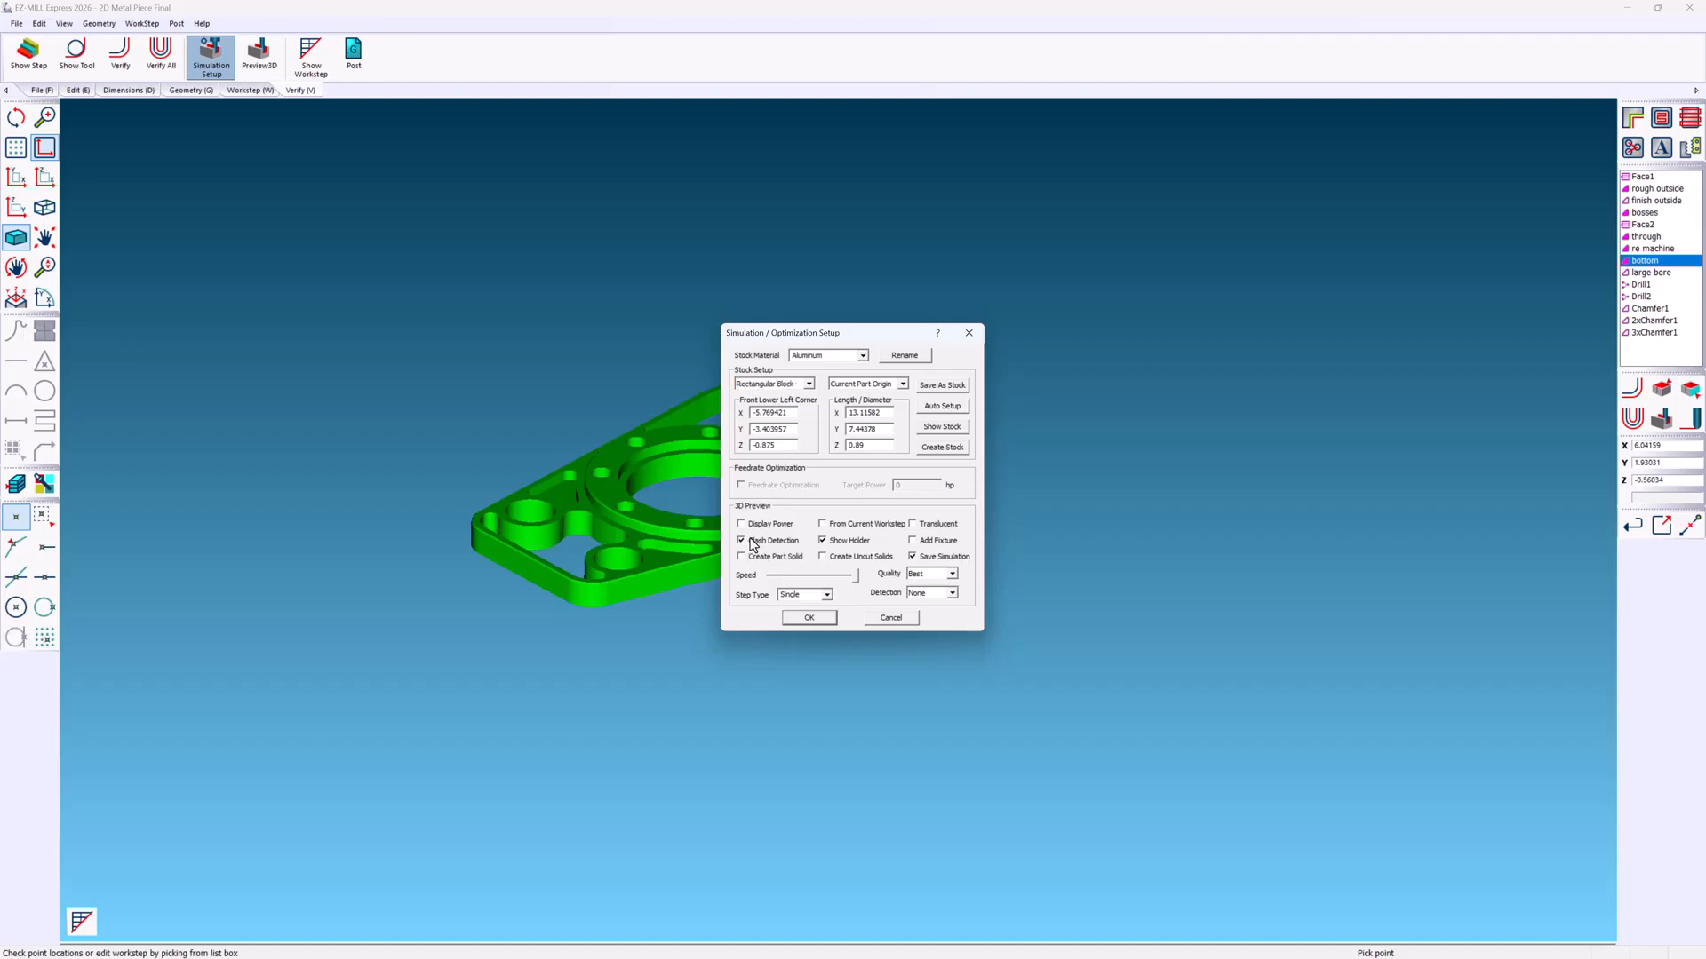
left_click(808, 617)
left_click(1652, 332)
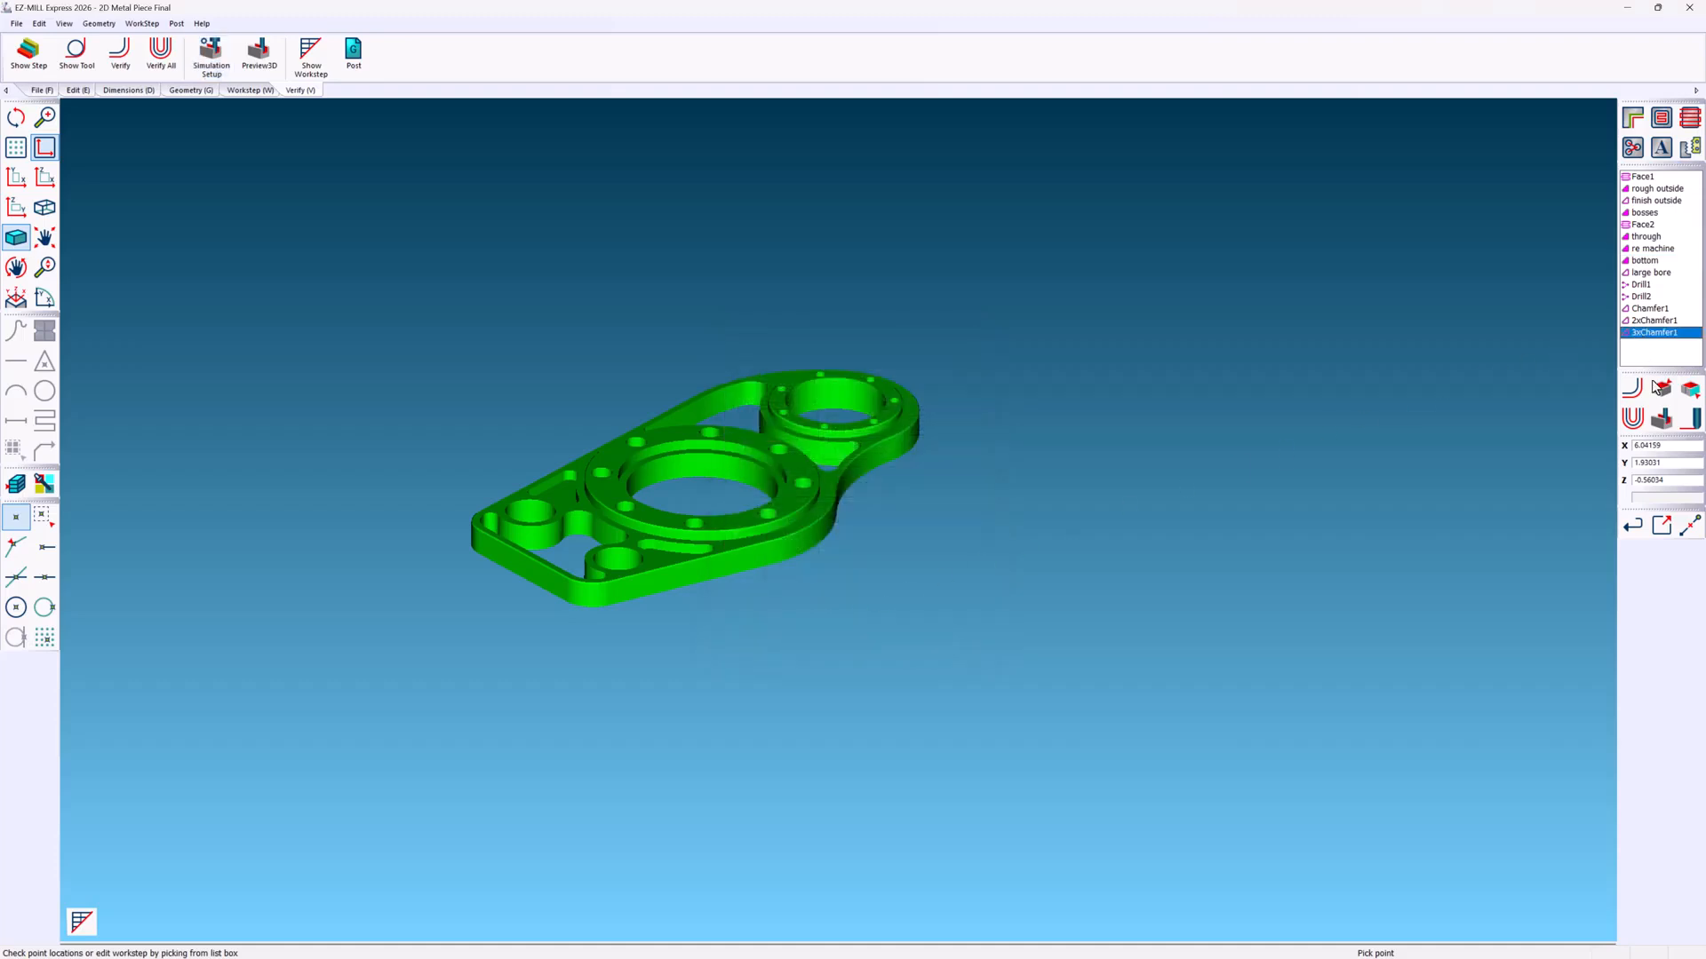
left_click(1662, 419)
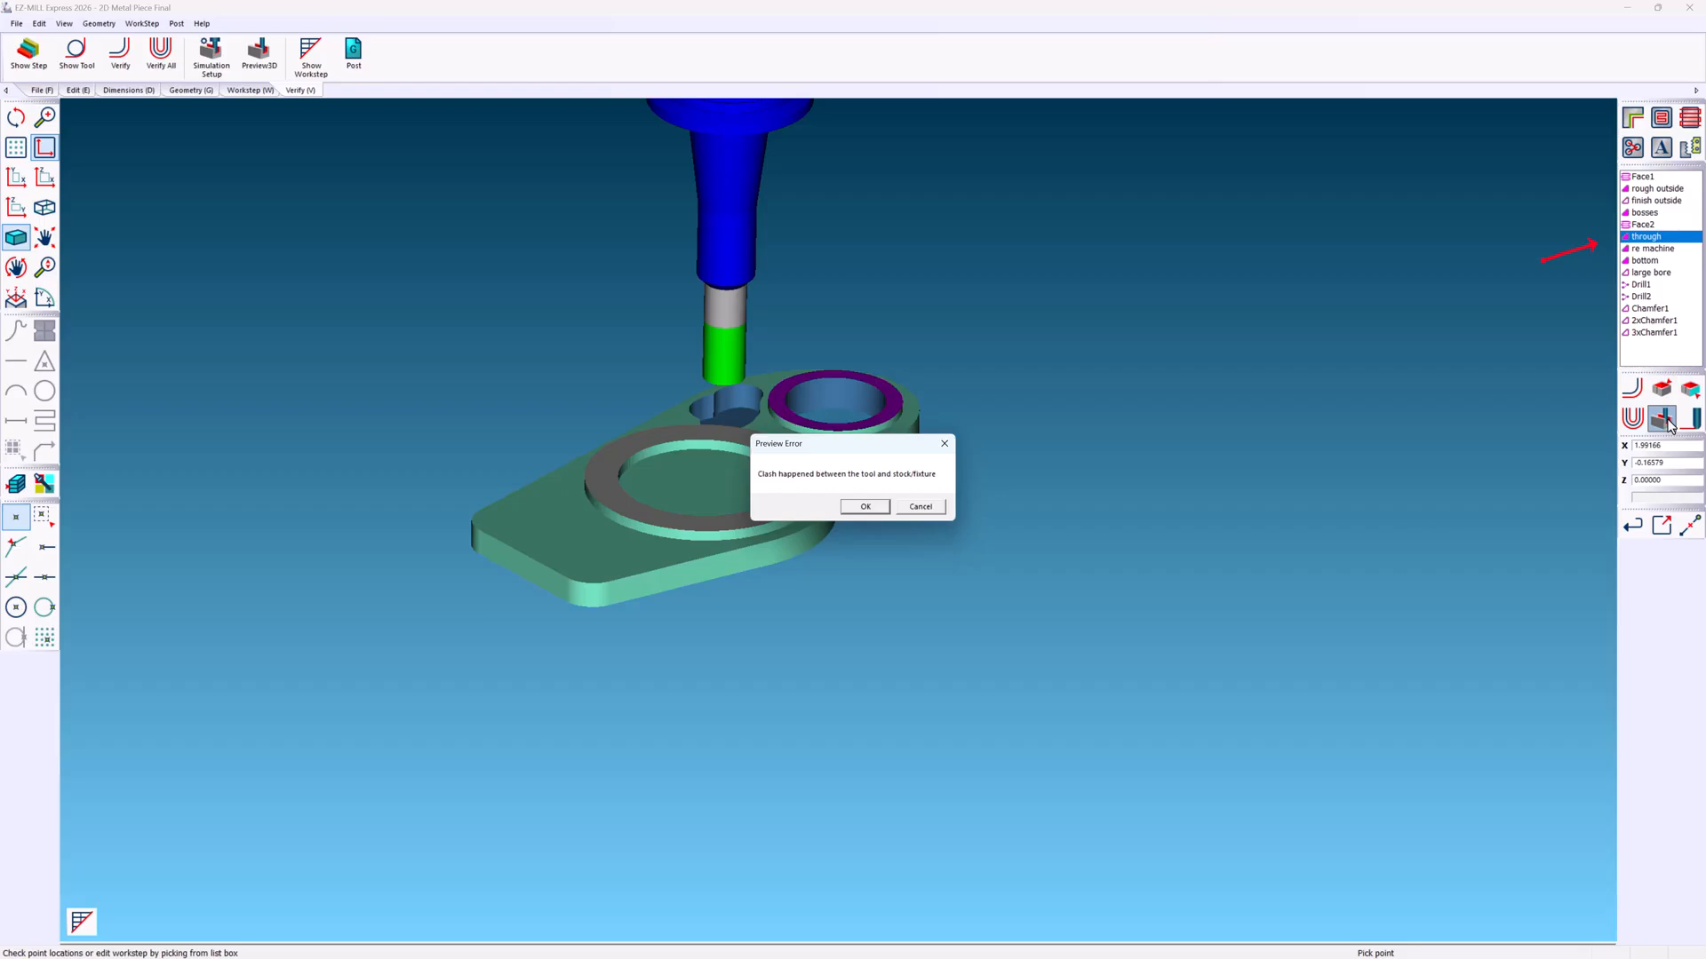
key("Return")
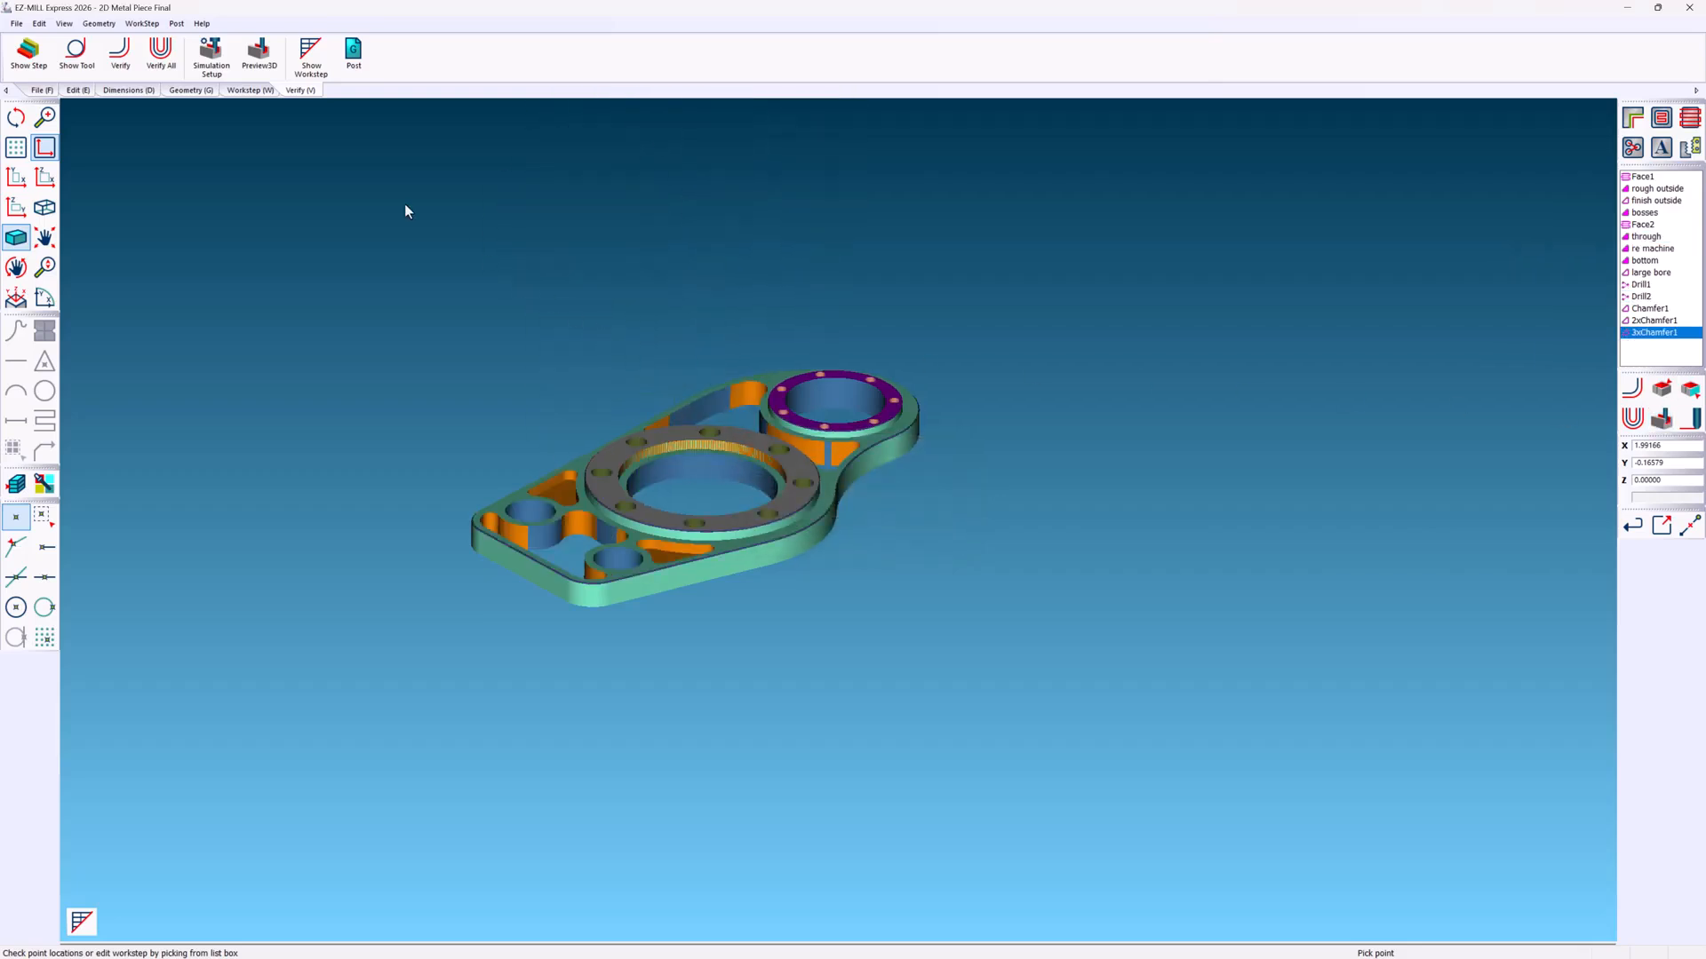
- Turn off Clash Detection and Show Holder, set Detection to Features and simulate the worksteps in 3D
left_click(211, 56)
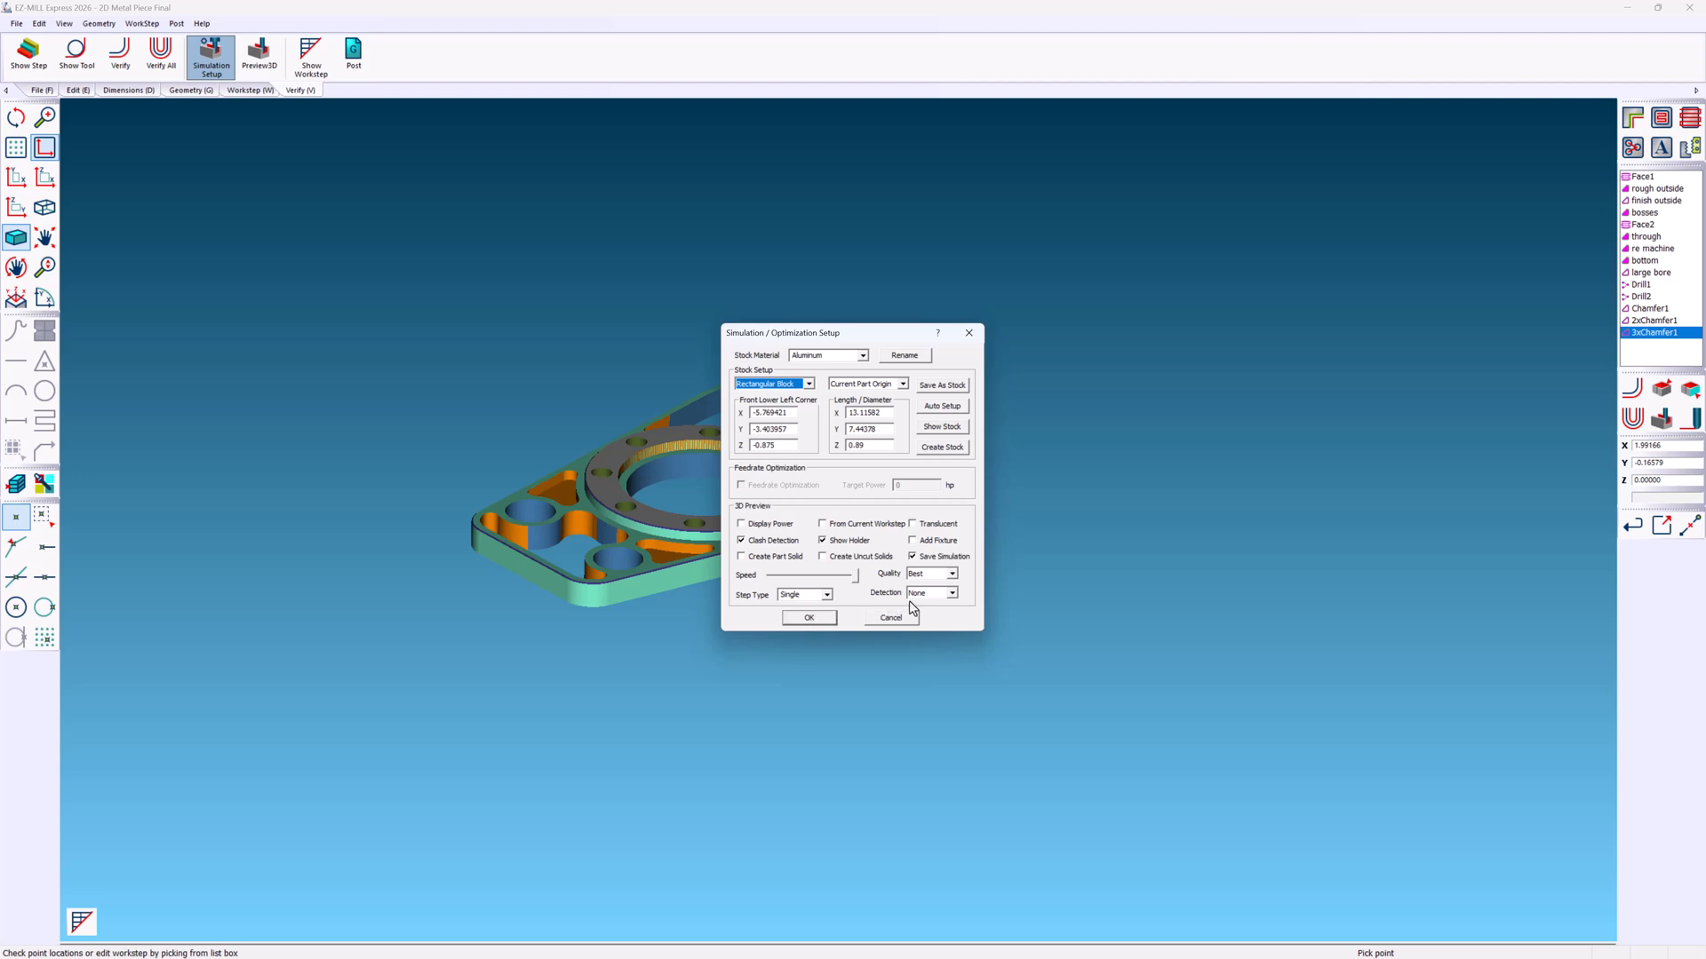
left_click(952, 593)
left_click(945, 623)
left_click(809, 618)
left_click(1661, 420)
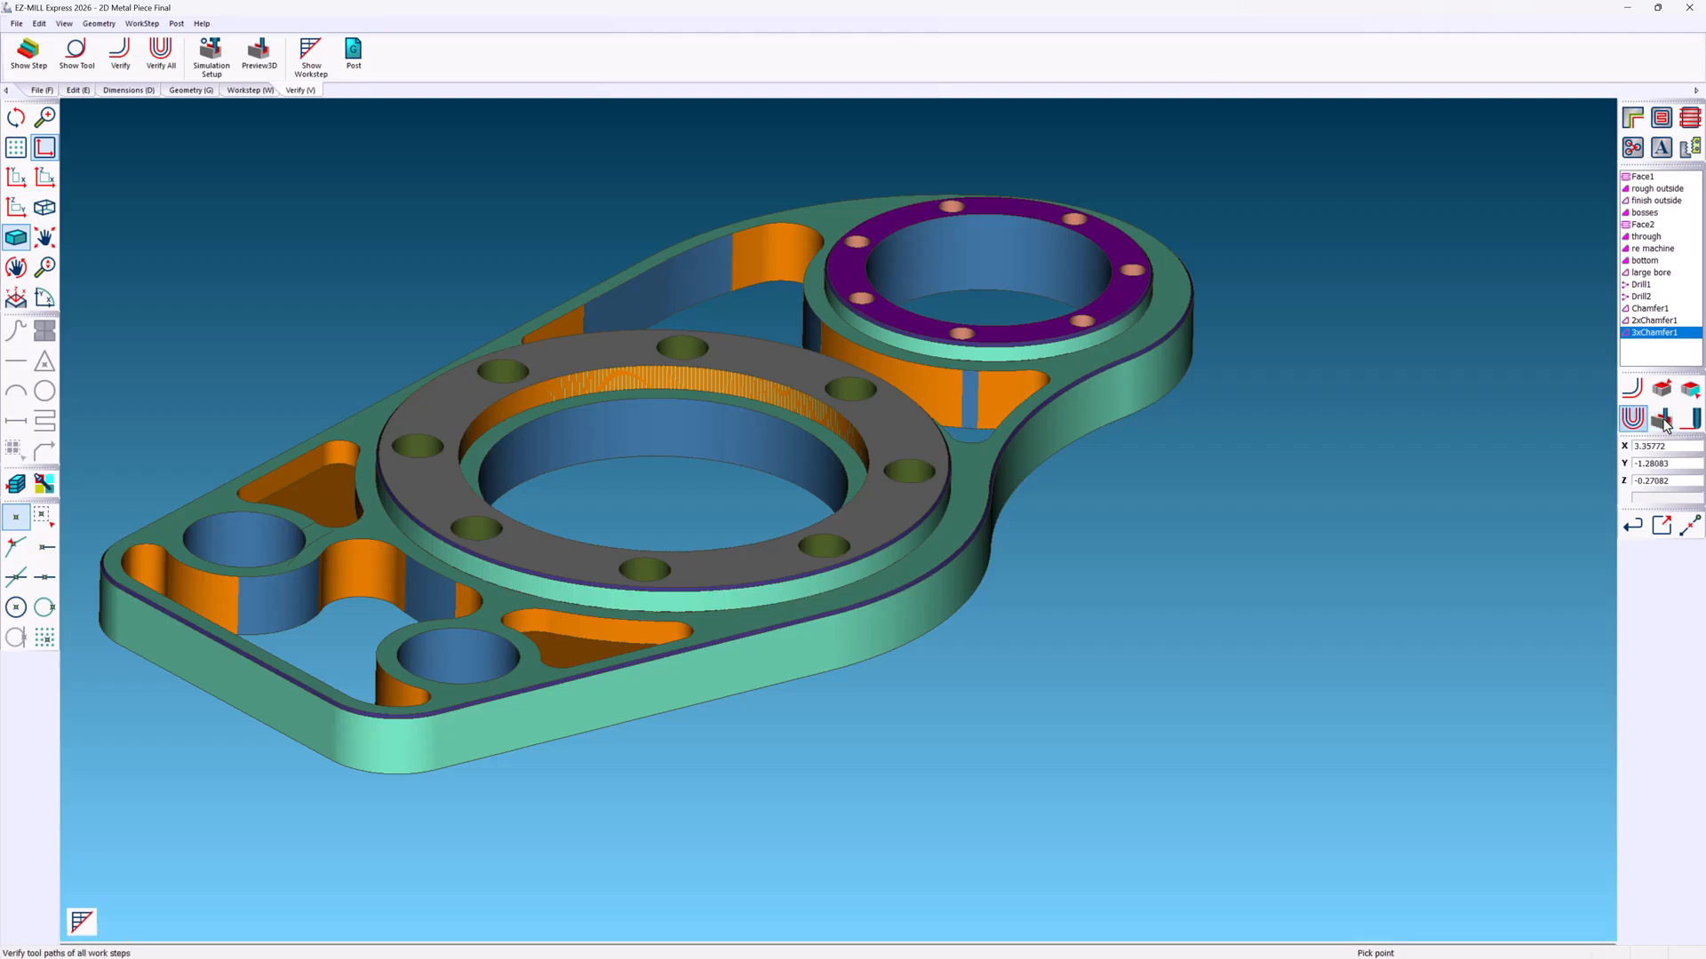
- Inspect the detected features on the simulated part by picking a large-ring hole, the smaller ring's bore and the outer edge chamfer
left_click(851, 388)
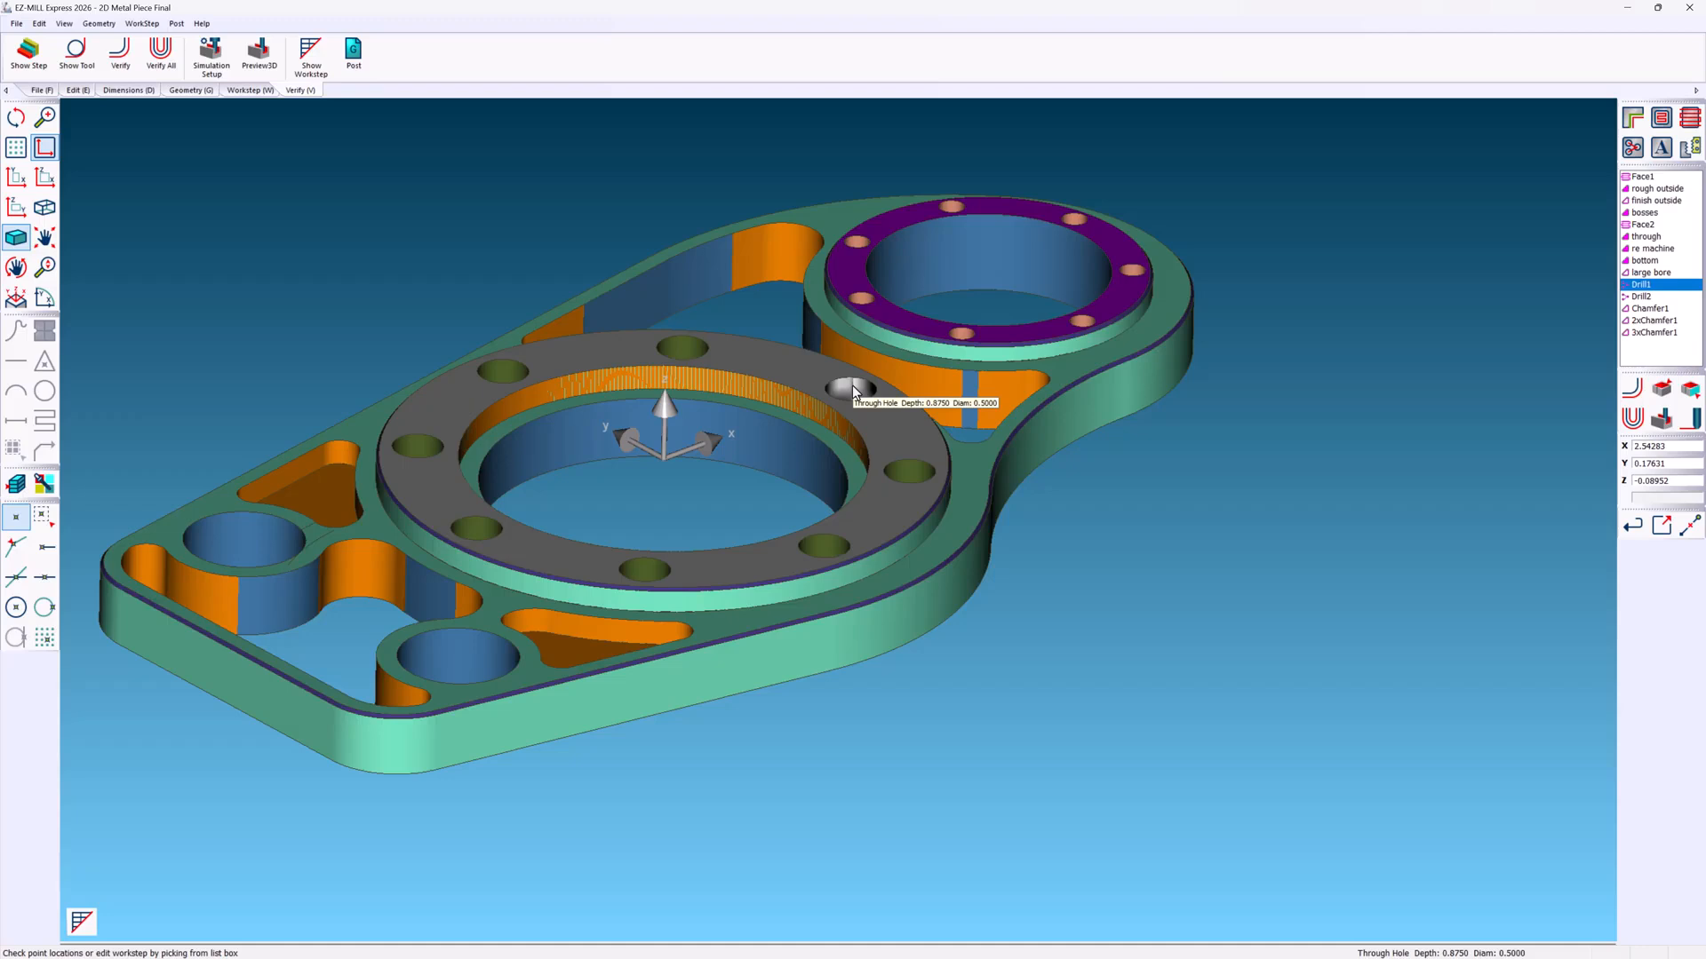
left_click(974, 260)
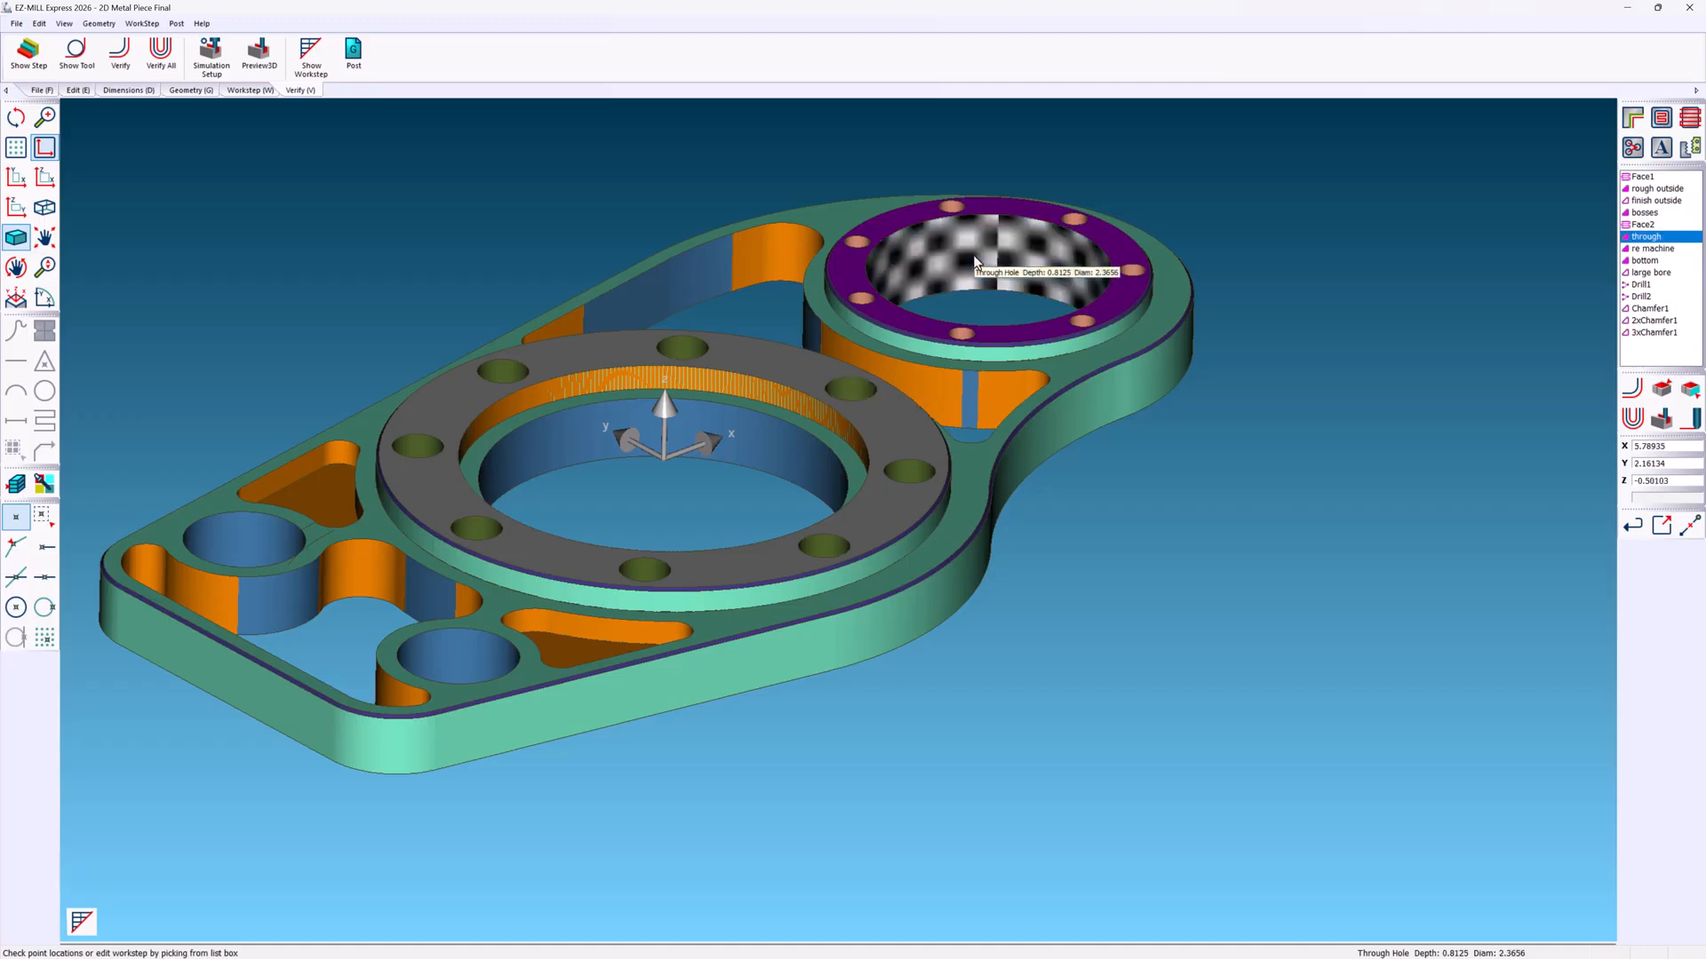
left_click(1104, 378)
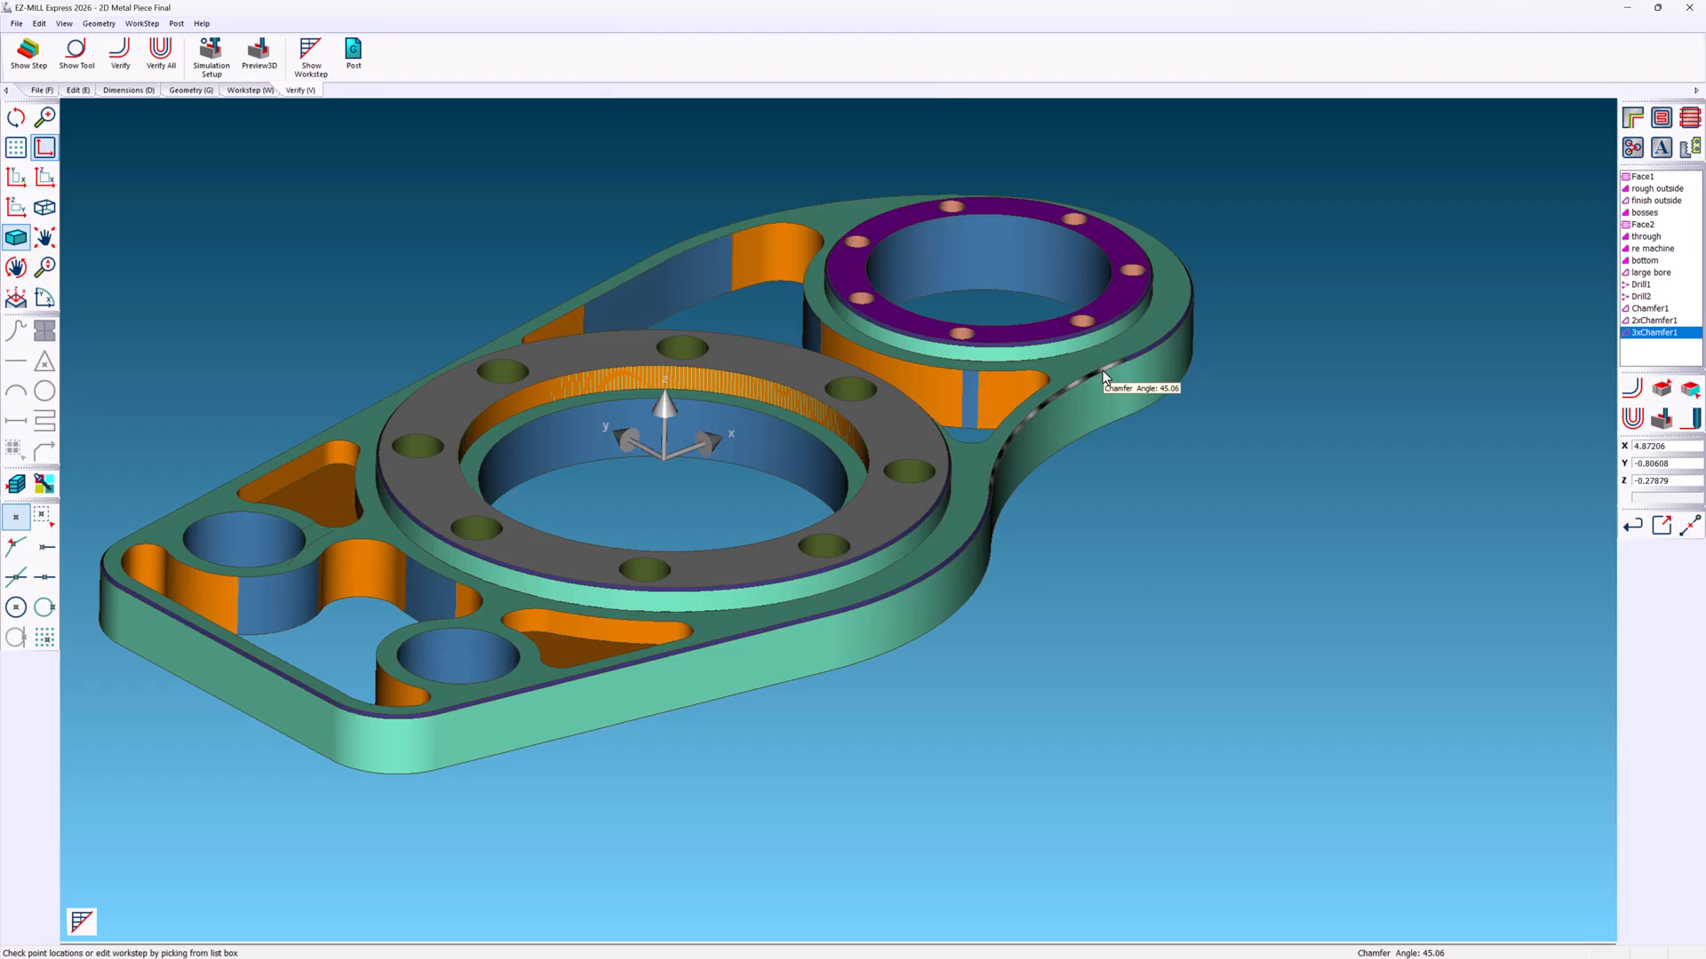
- Check the Save Simulation option and view the saved stock after Drill2, re machine, Face2, Face1, through and 3xChamfer1
left_click(211, 56)
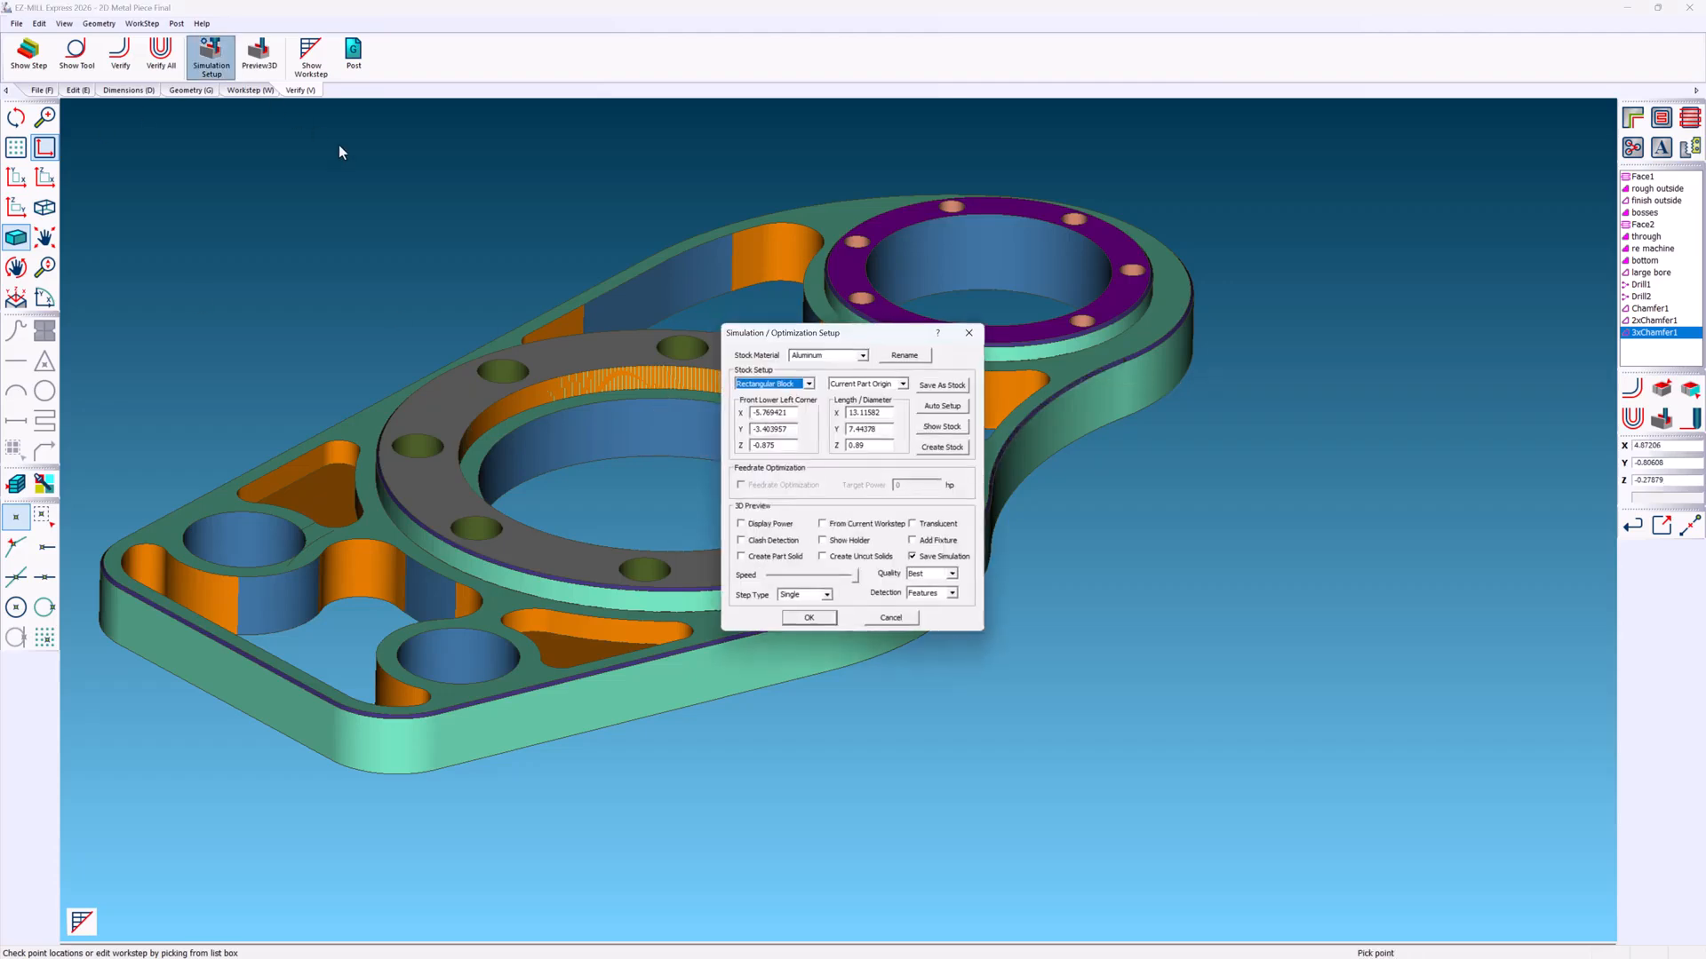
left_click(912, 558)
left_click(809, 619)
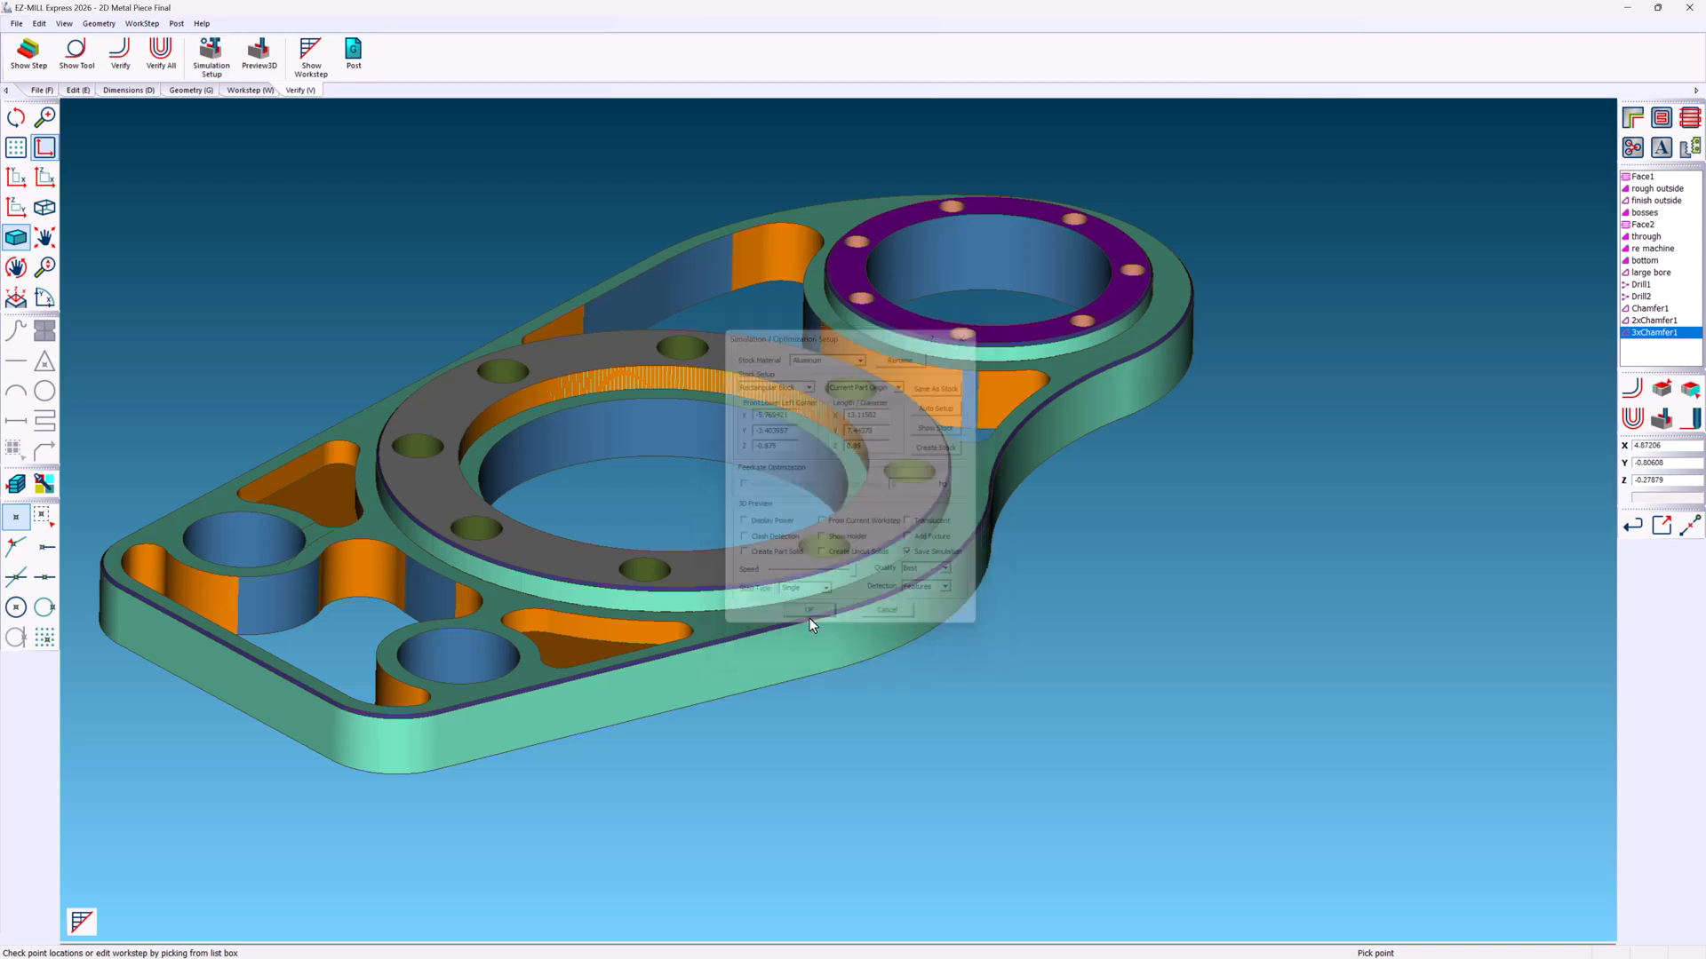
left_click(1635, 297)
left_click(1640, 248)
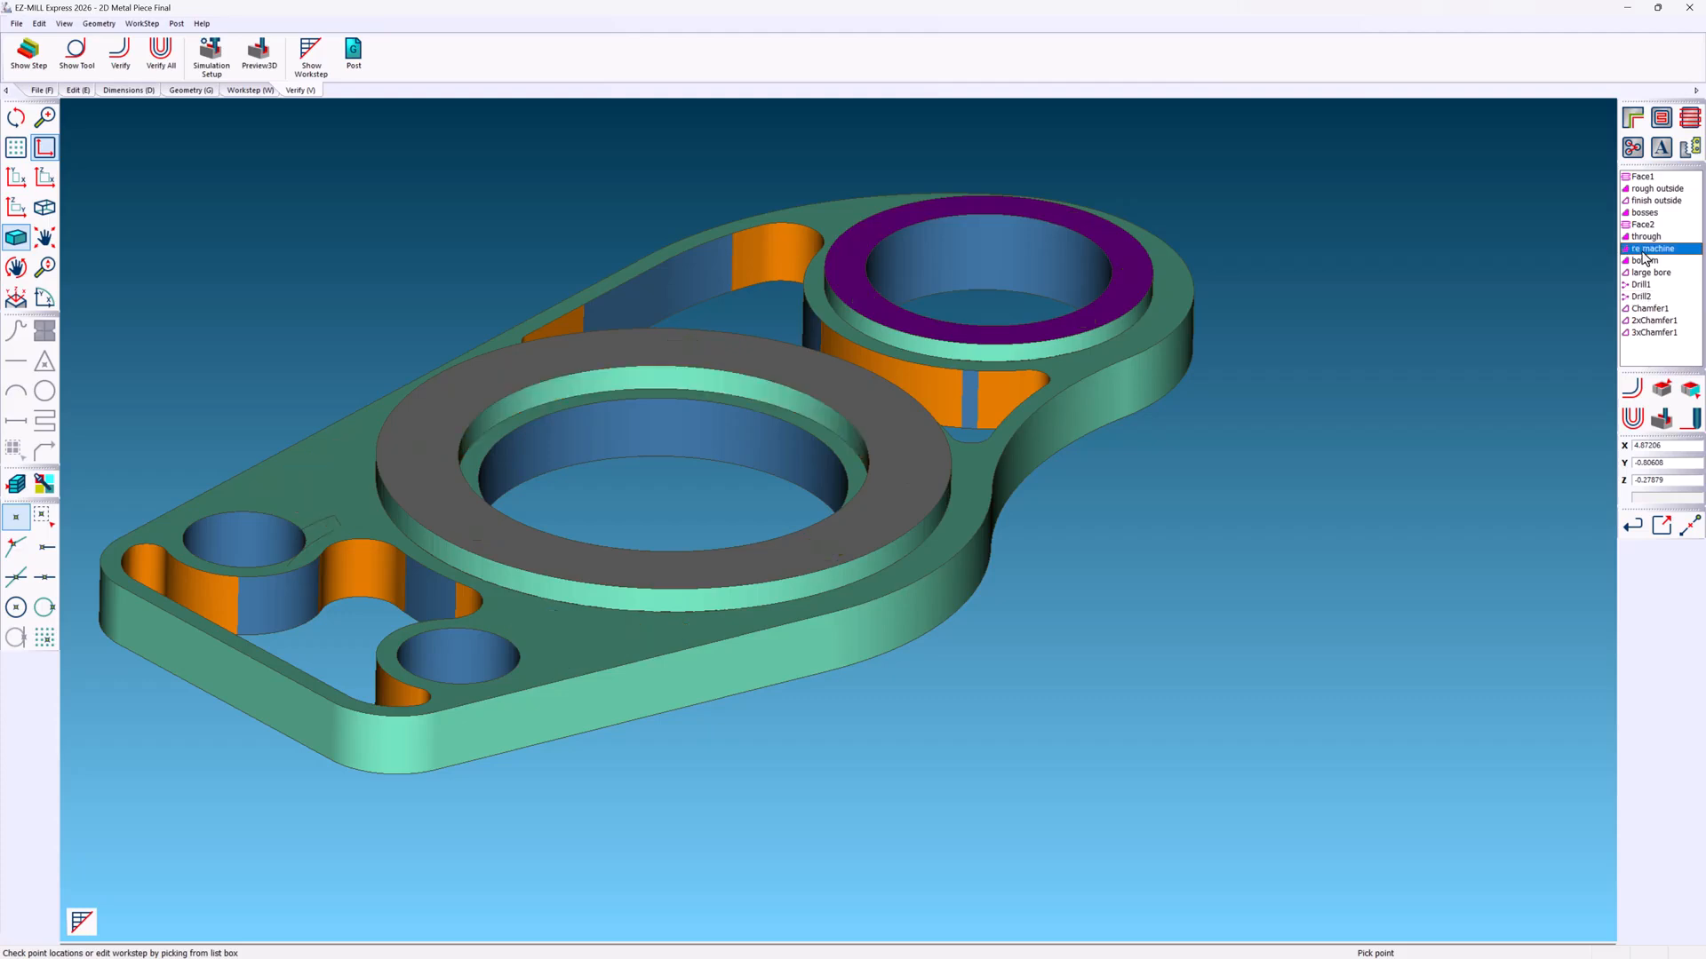
left_click(1639, 226)
left_click(1639, 178)
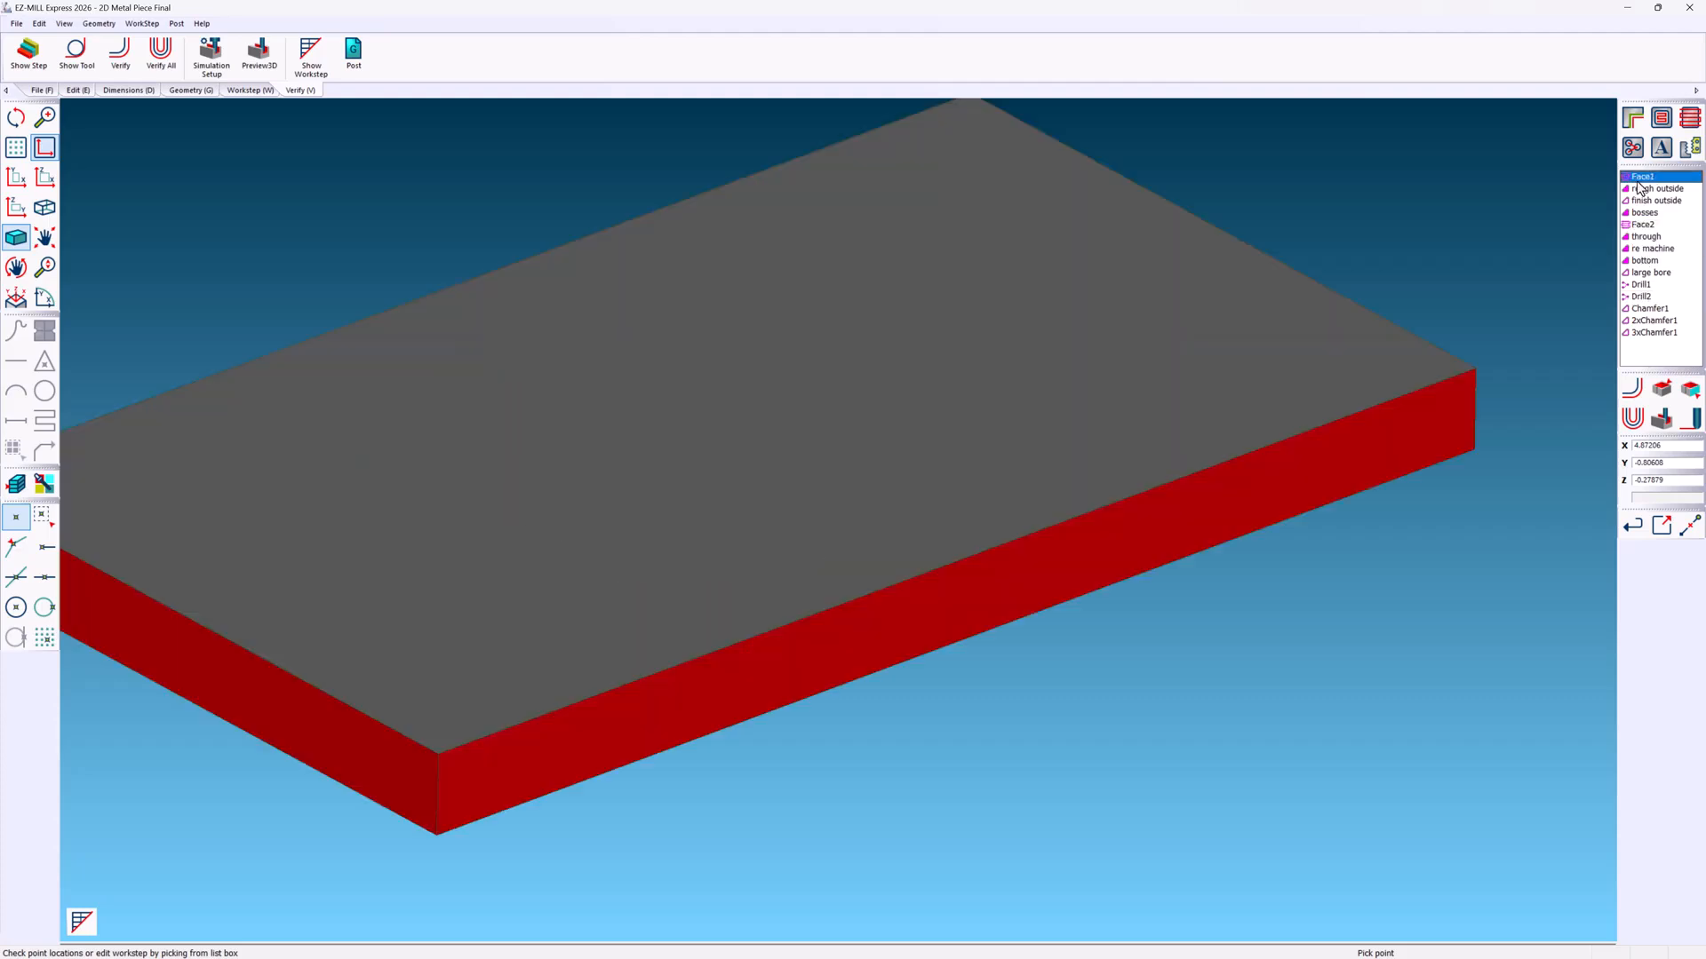
left_click(1640, 238)
left_click(1652, 332)
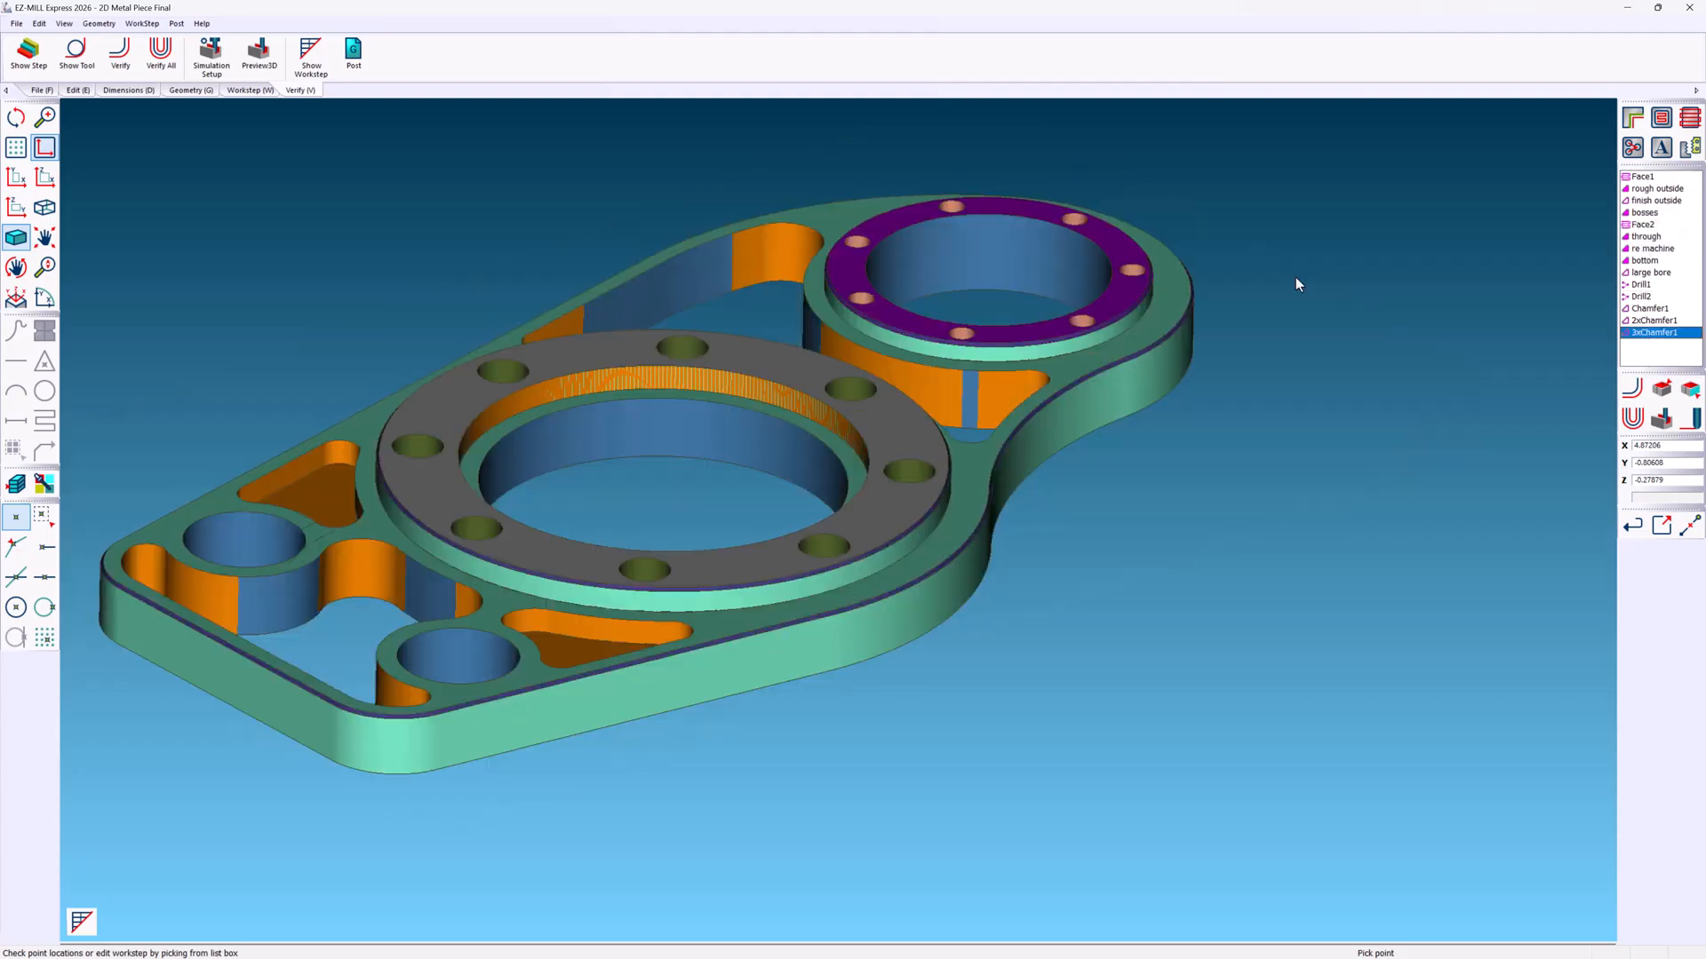
- Review the available step types in the simulation setup and keep Single
left_click(211, 68)
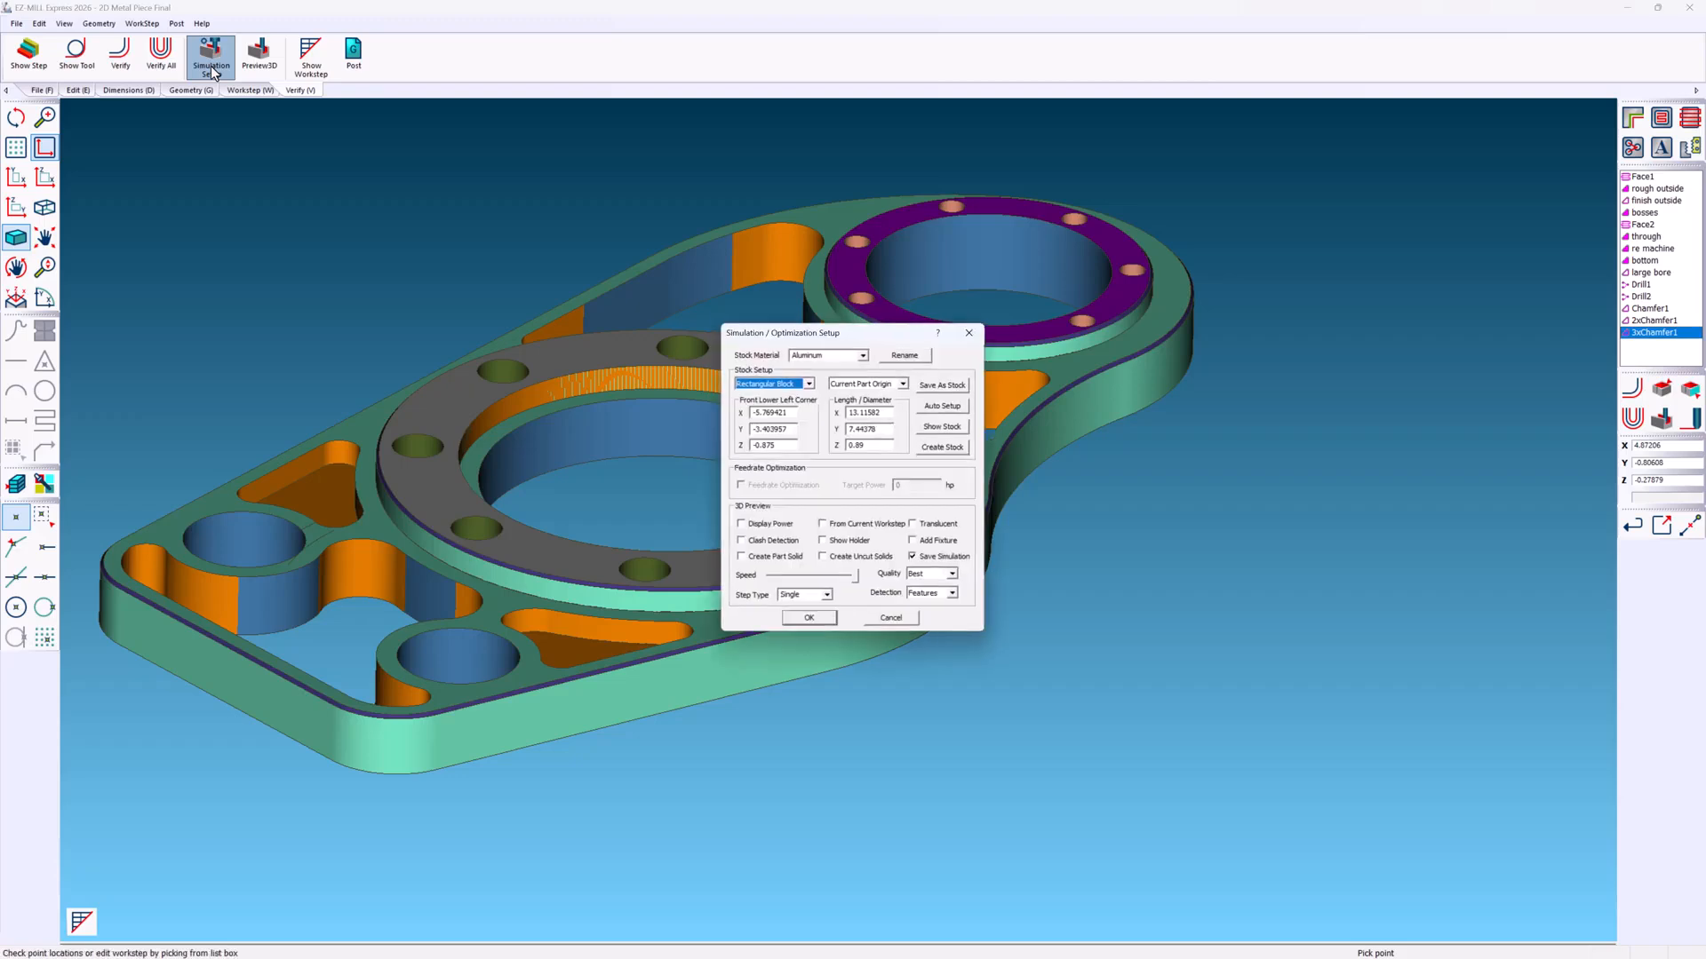
left_click(823, 598)
left_click(826, 598)
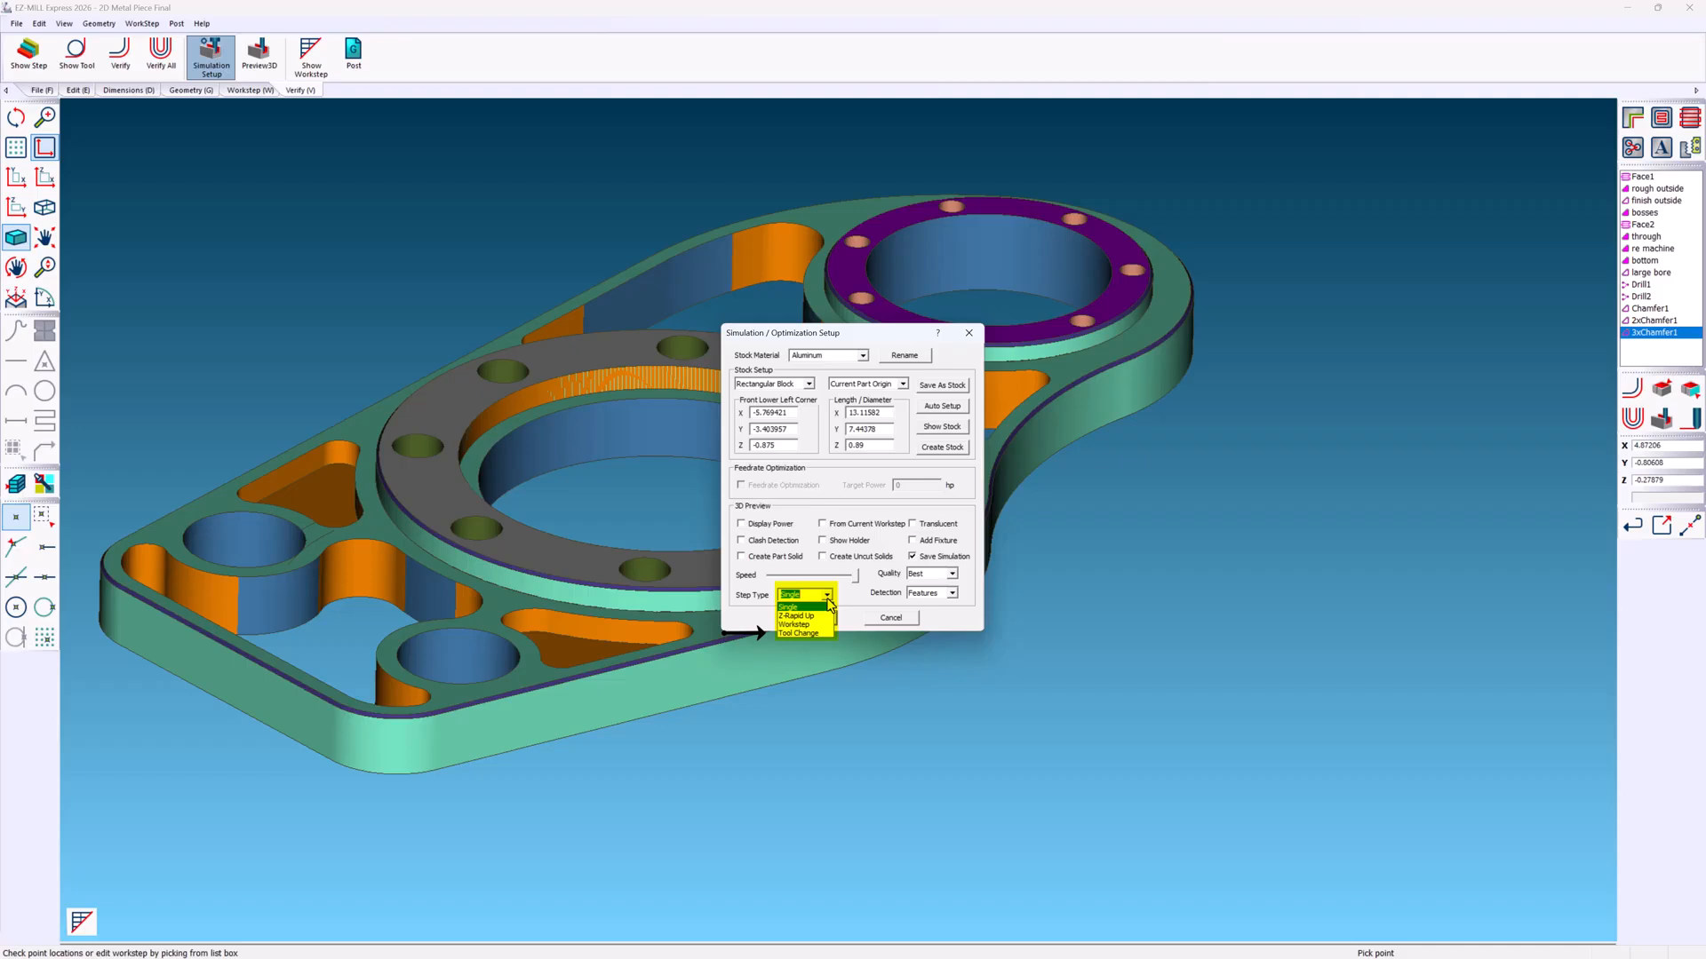
left_click(827, 606)
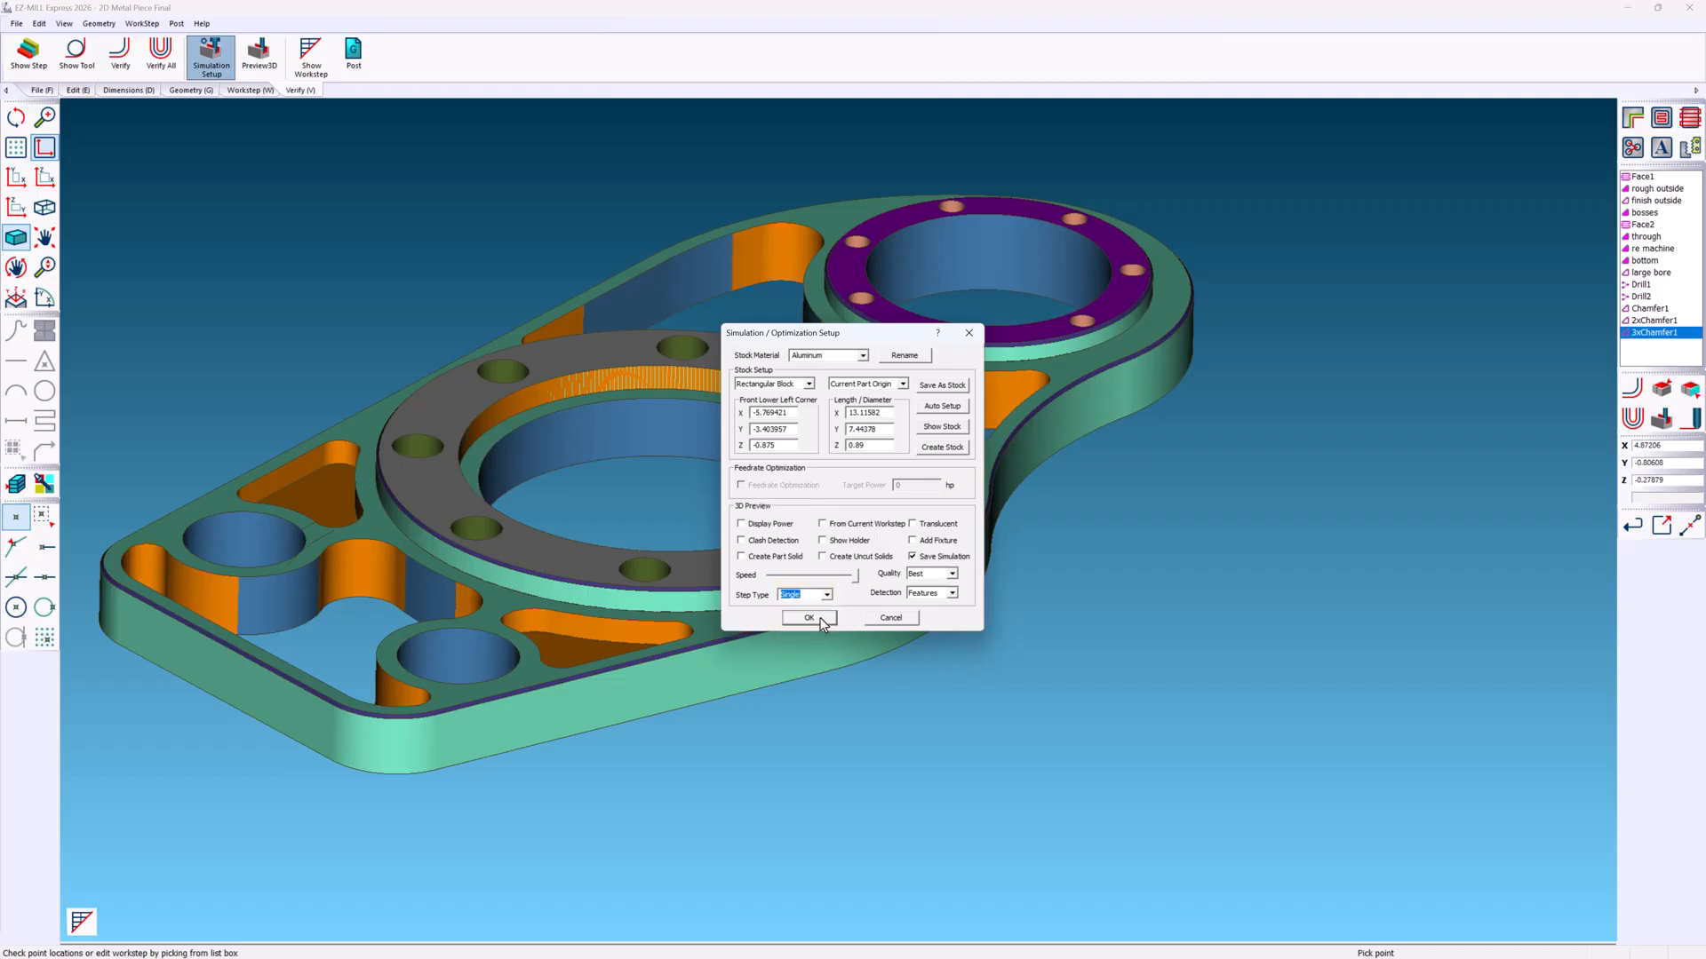
left_click(819, 618)
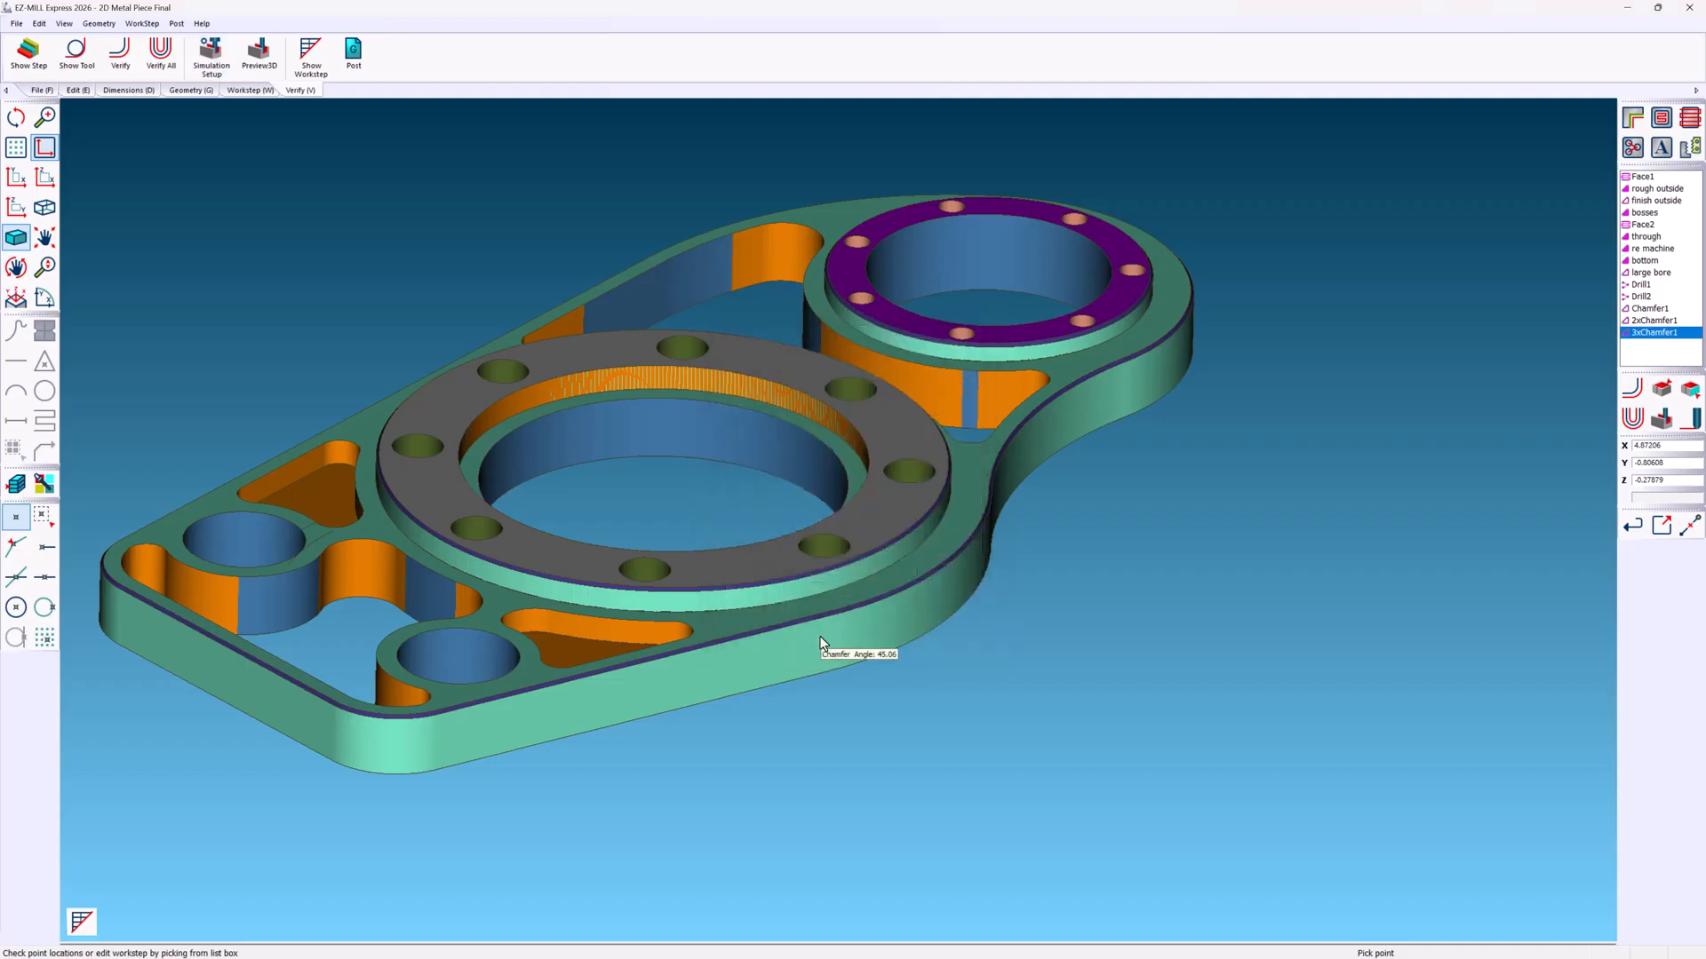
- Start post-processing the worksteps and select the CNC post file listed below fanuc.cnc
left_click(353, 54)
left_click_drag(143, 39, 832, 64)
left_click(813, 97)
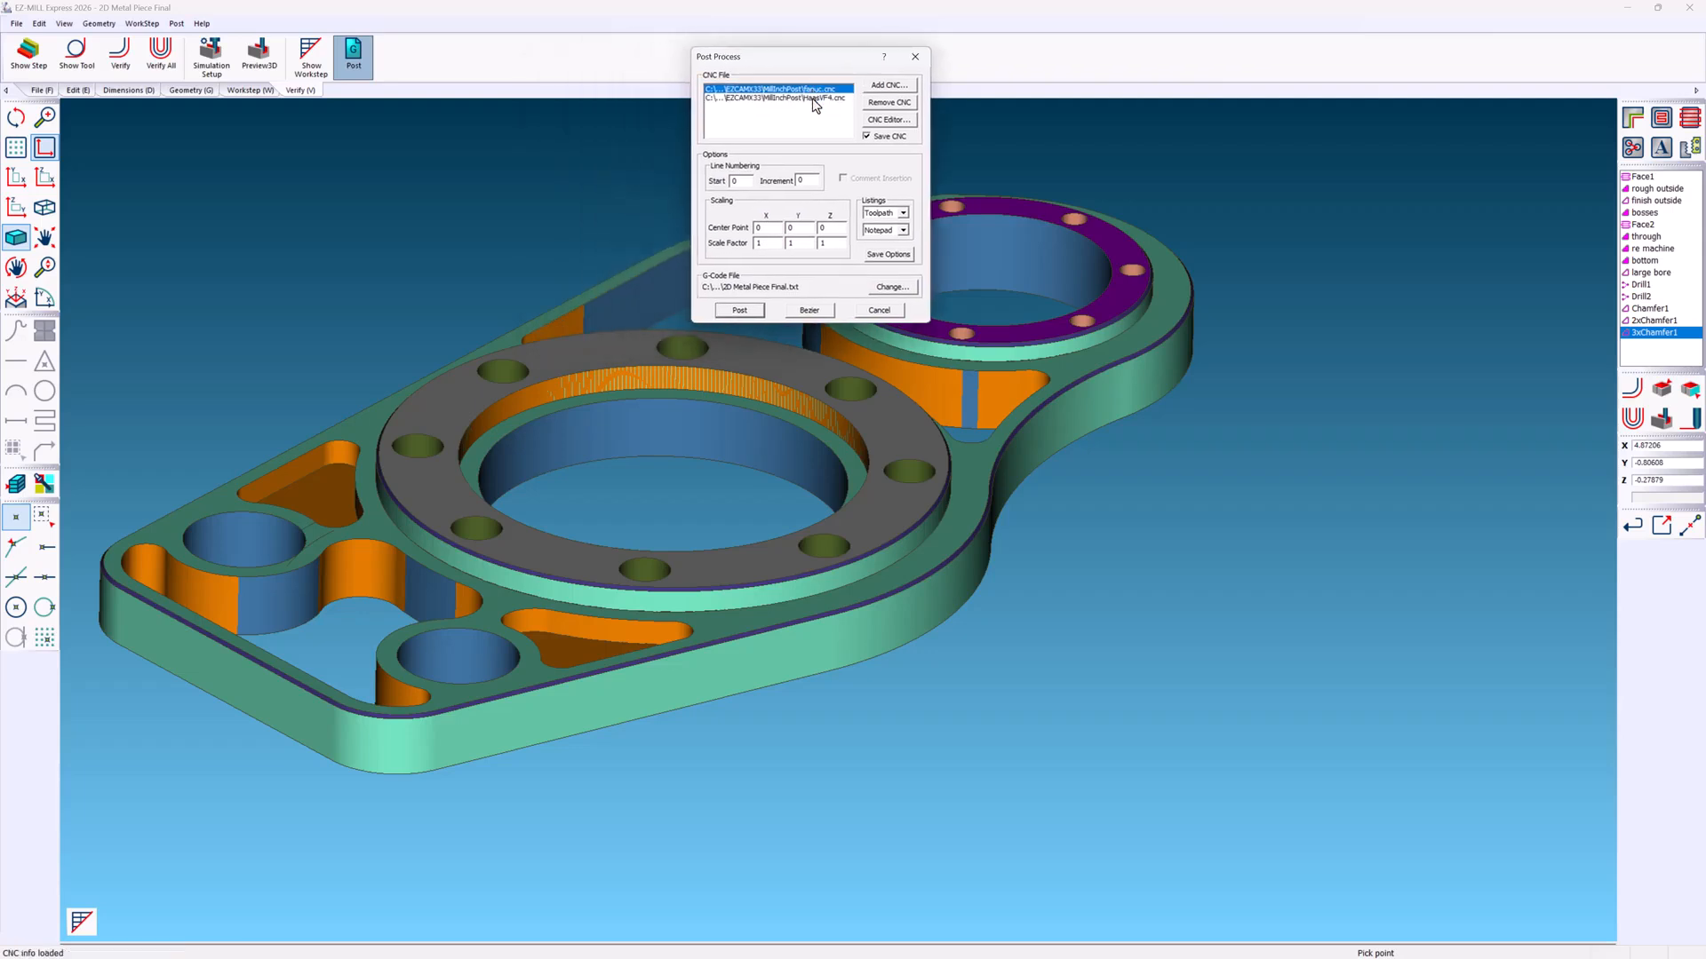
left_click(815, 103)
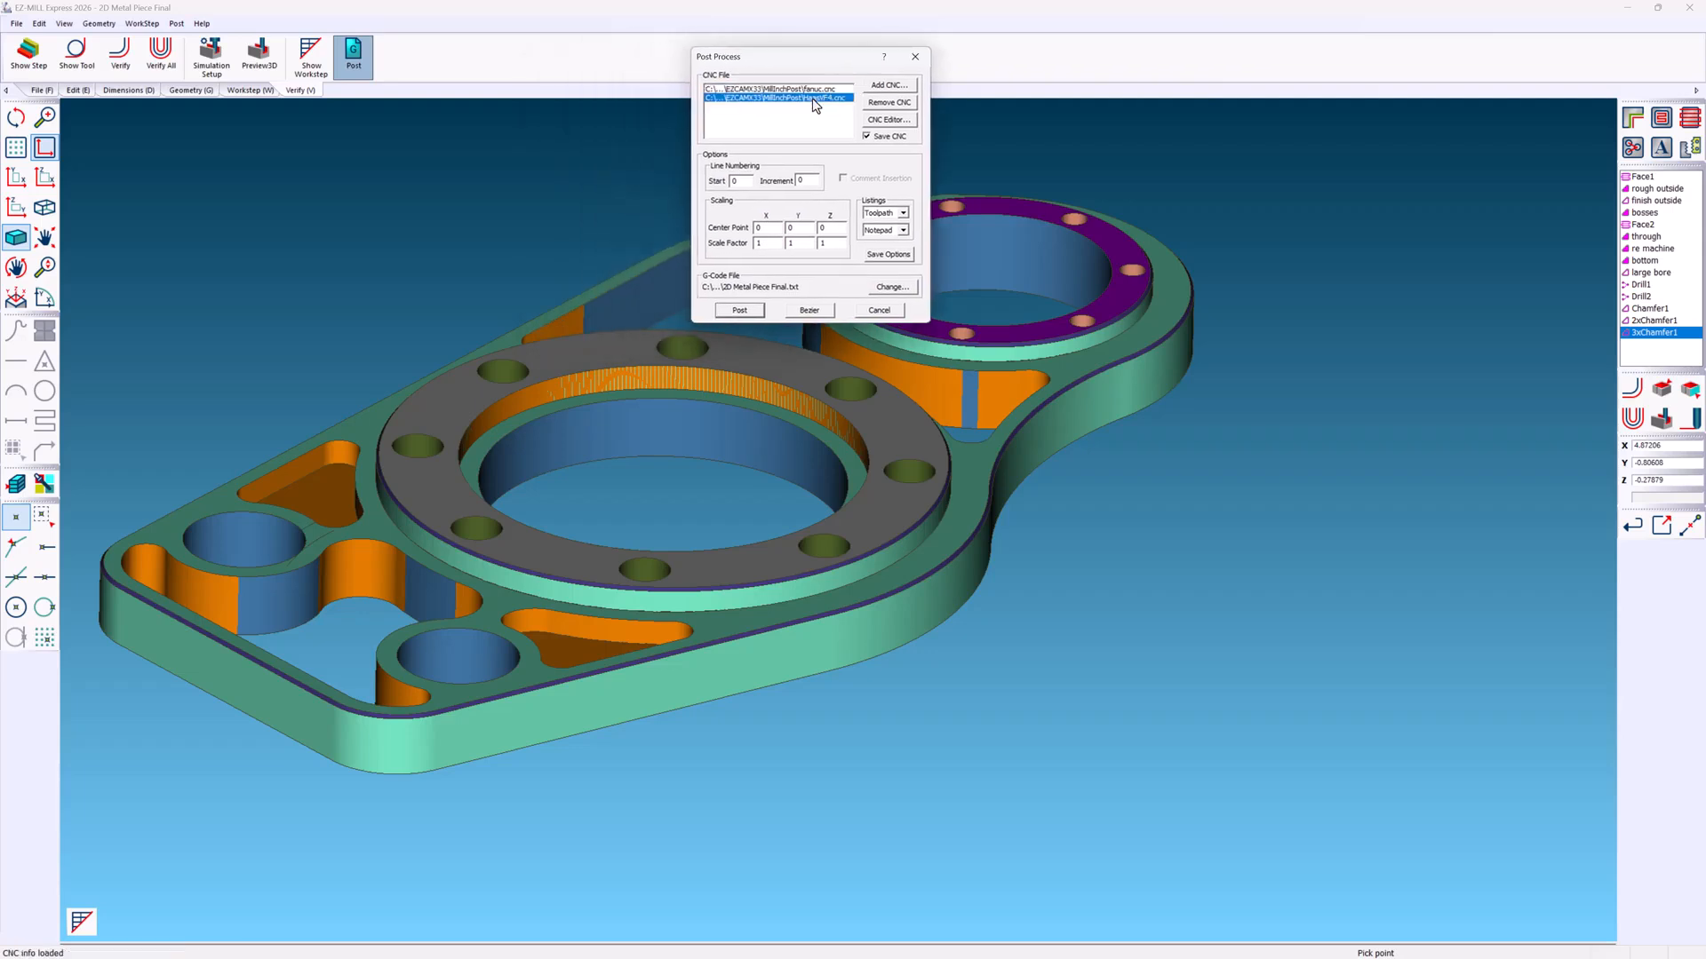
- Browse the post files available to add from the EZCAMW\EZCAM33\MillInchPost folder, and leave without adding one
left_click(876, 86)
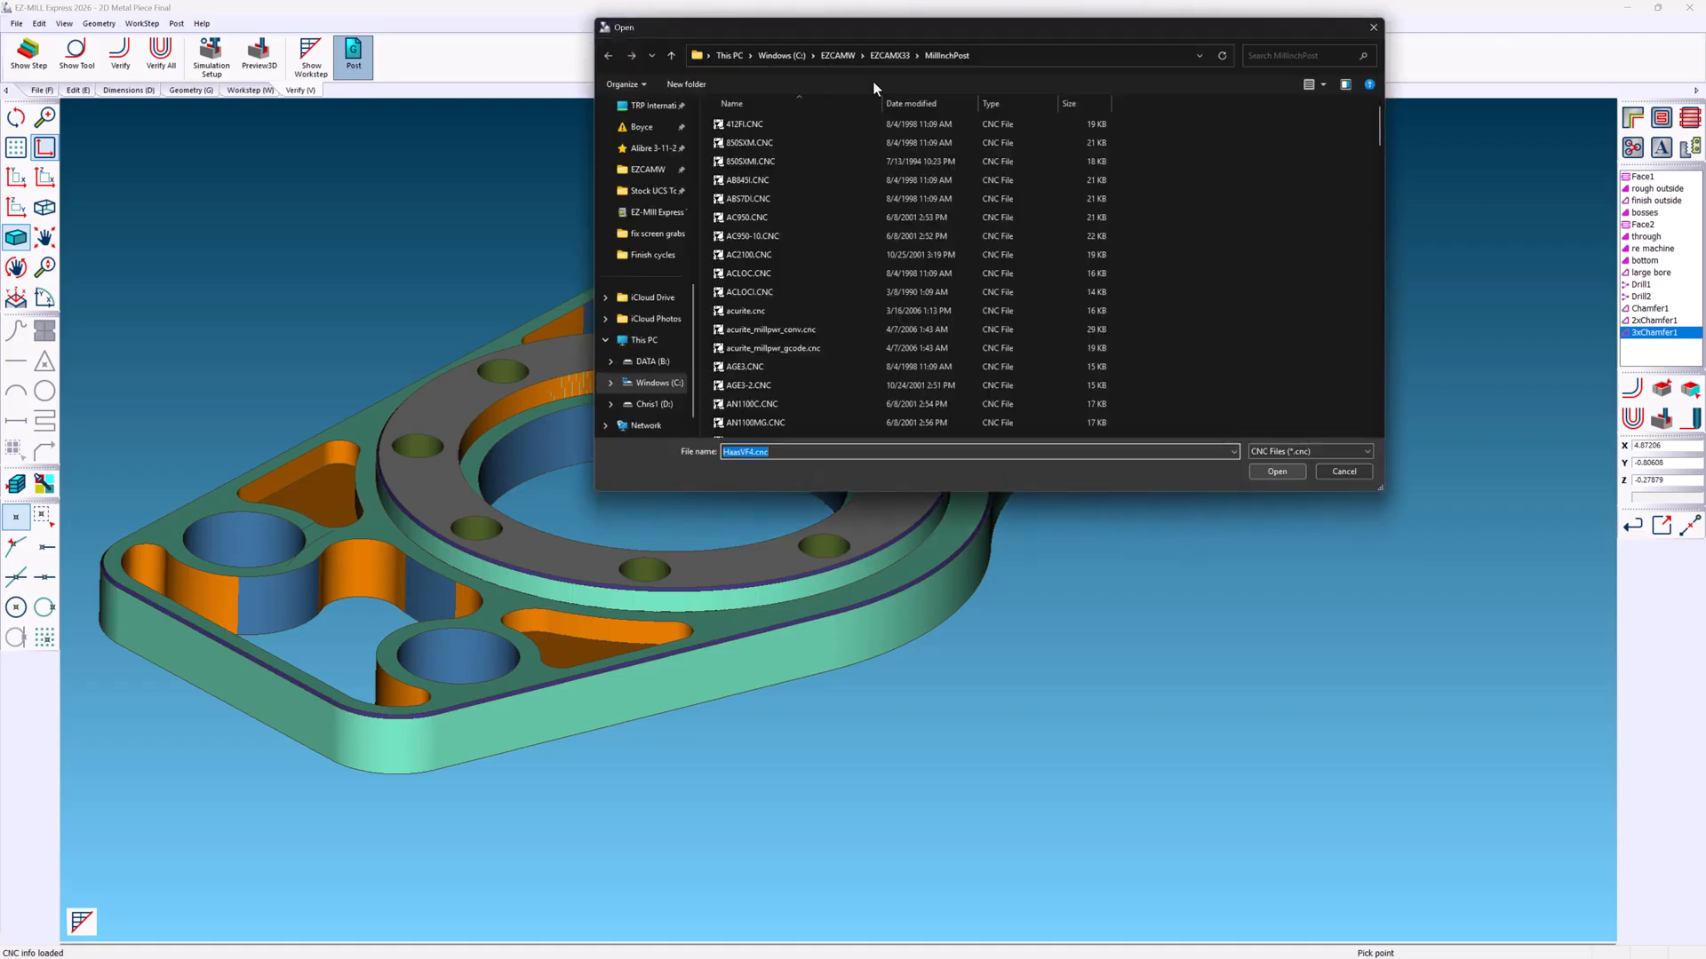
left_click(790, 56)
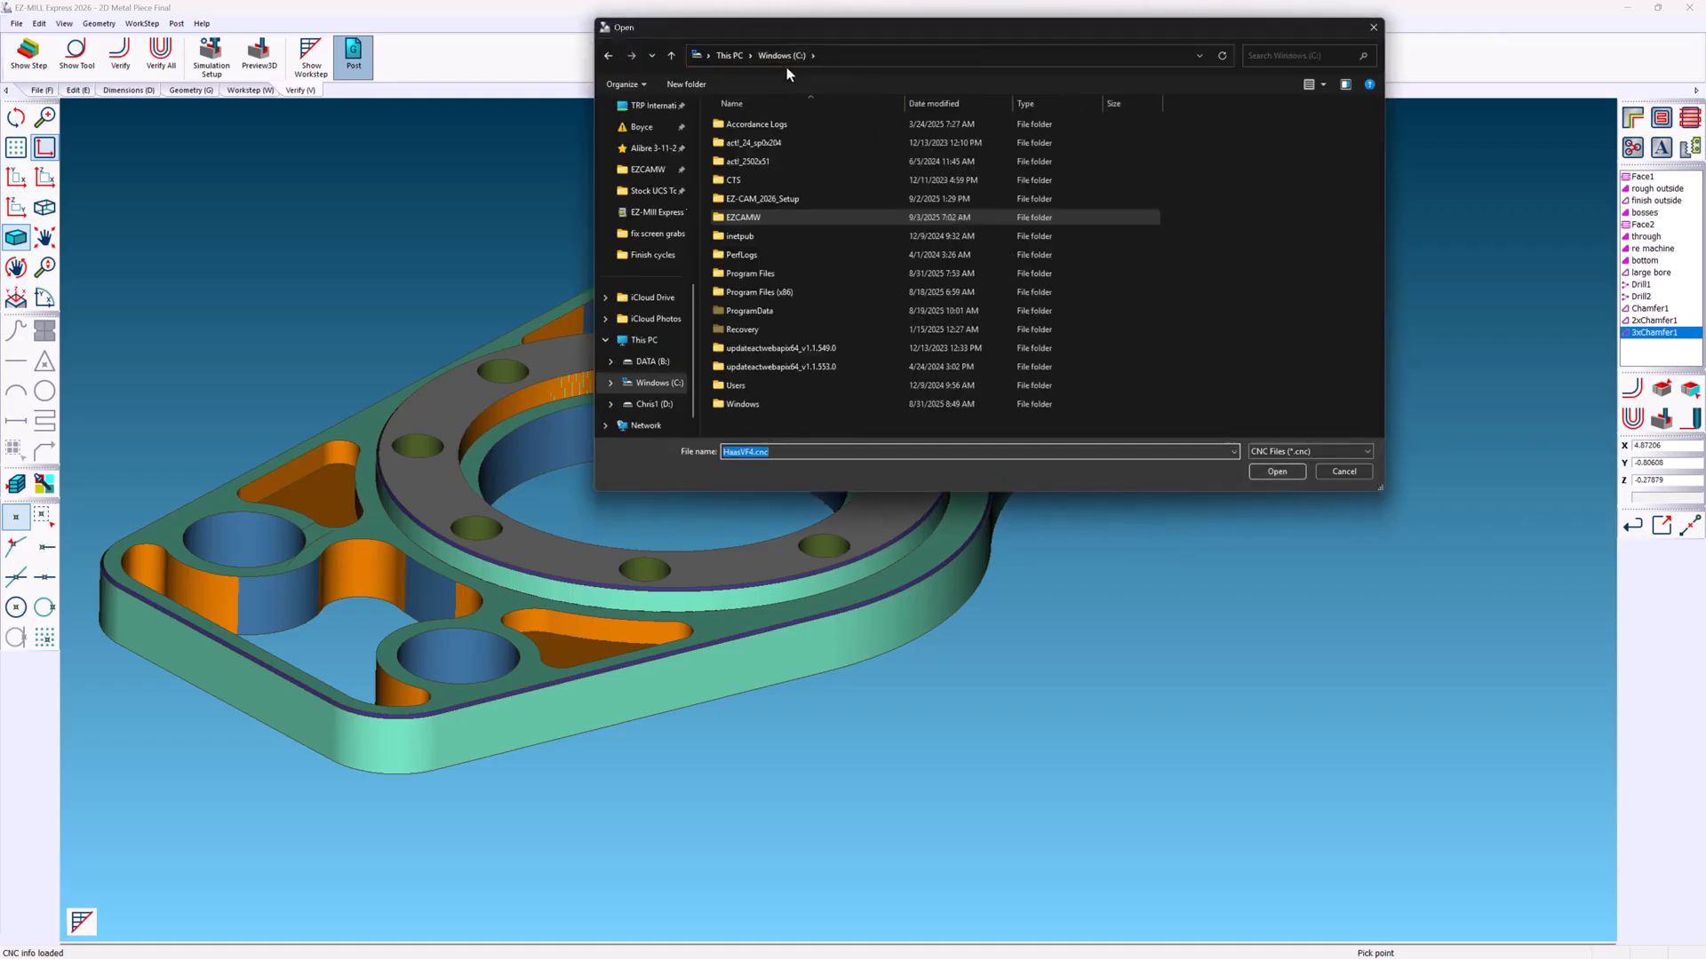
double_click(718, 216)
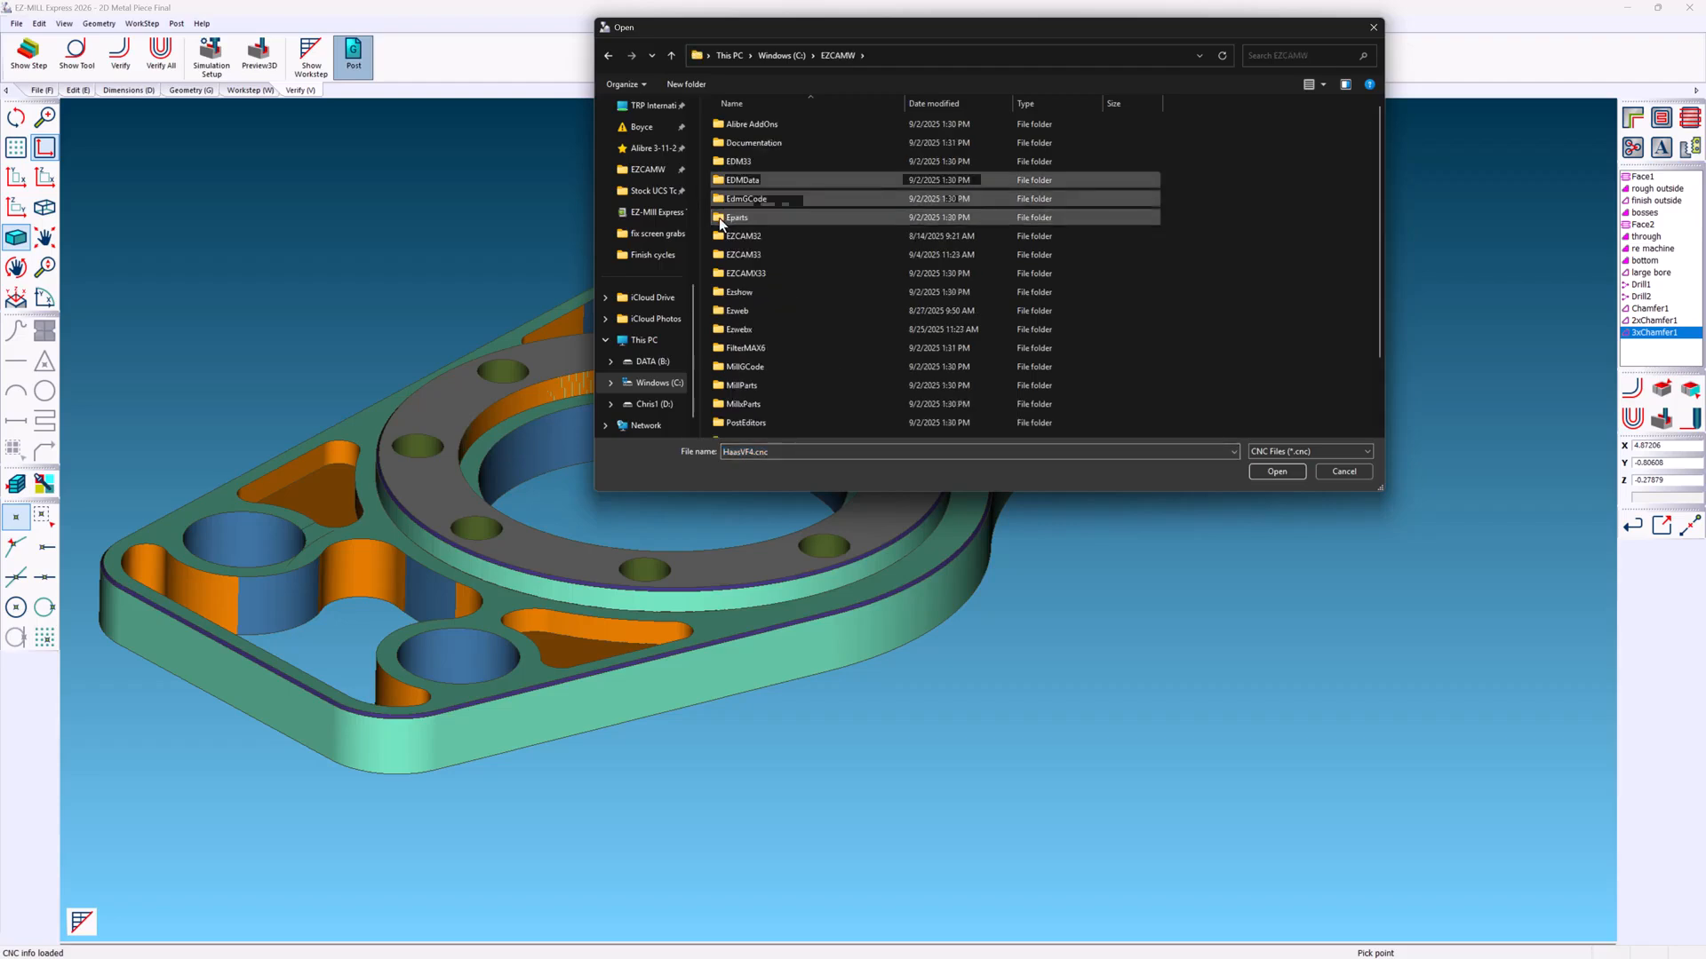
double_click(720, 254)
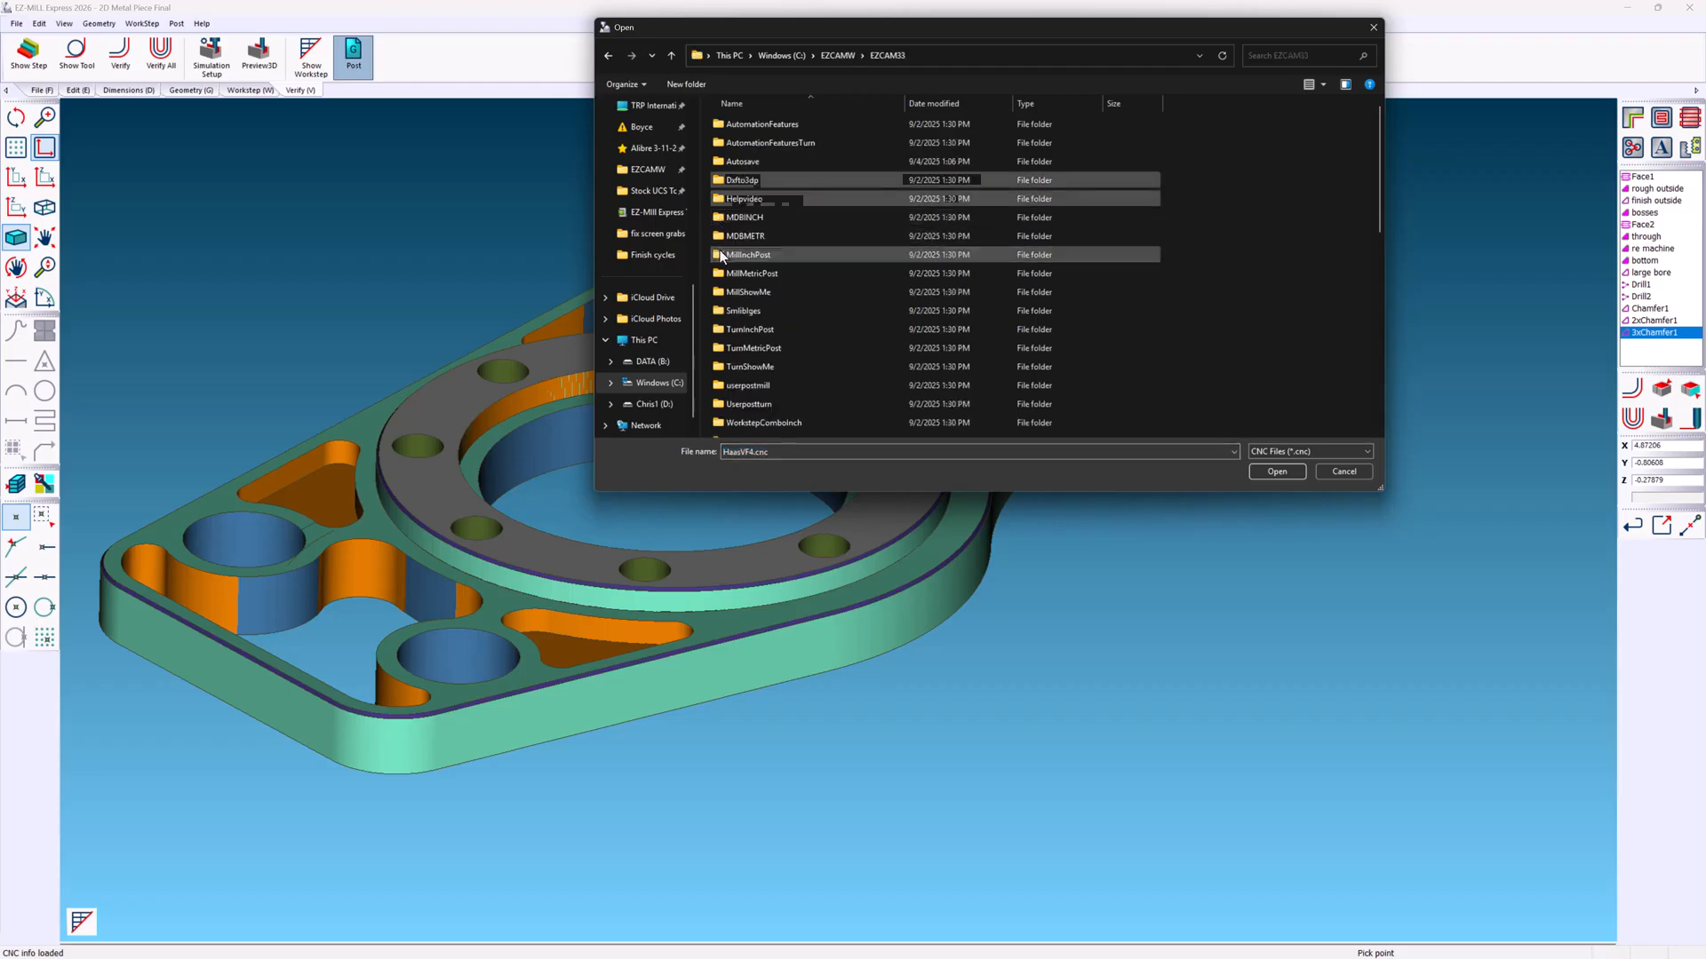
double_click(720, 255)
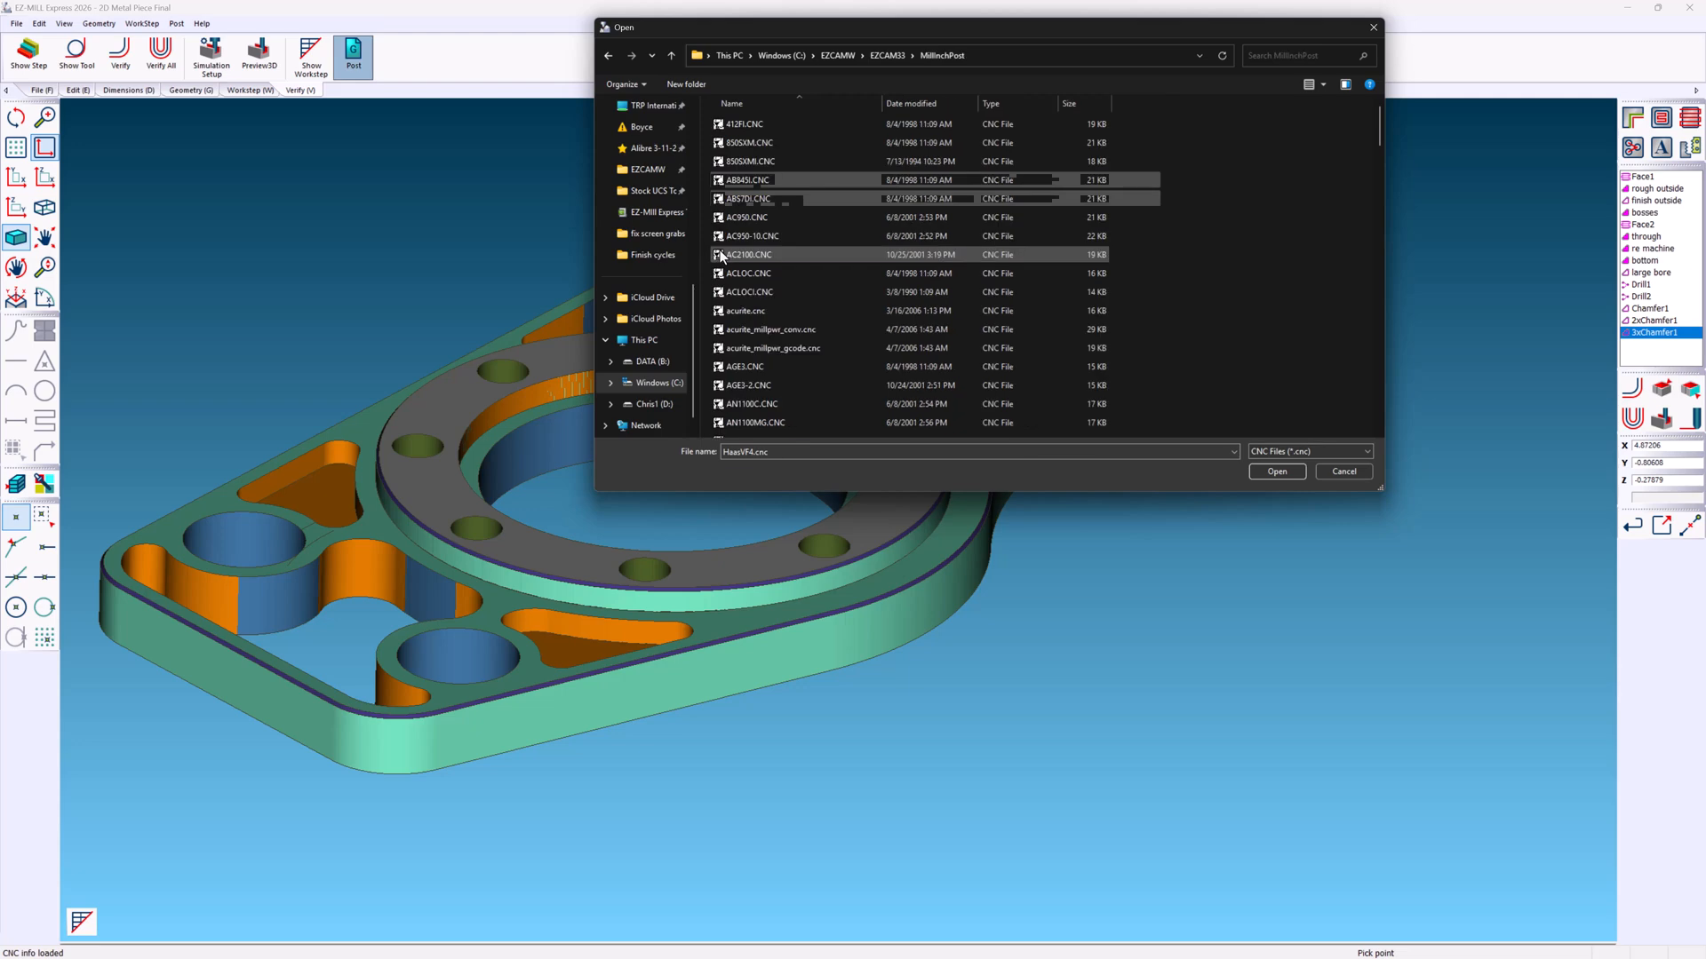
scroll(755, 254, "down", 20)
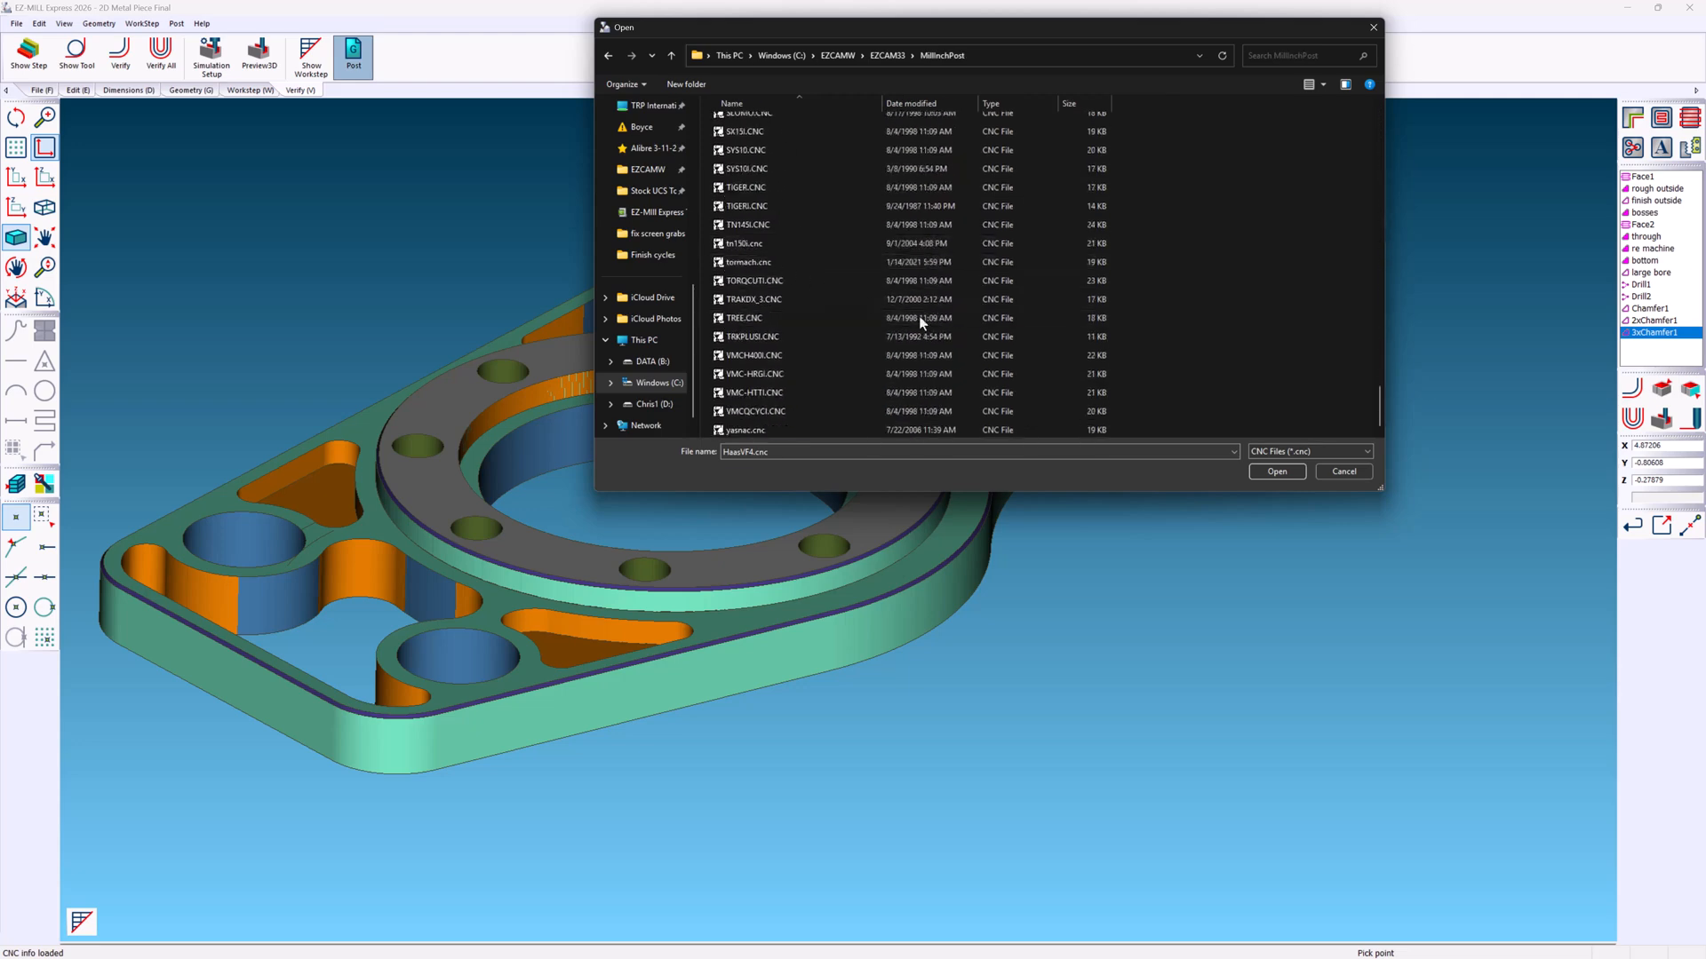
left_click(1324, 469)
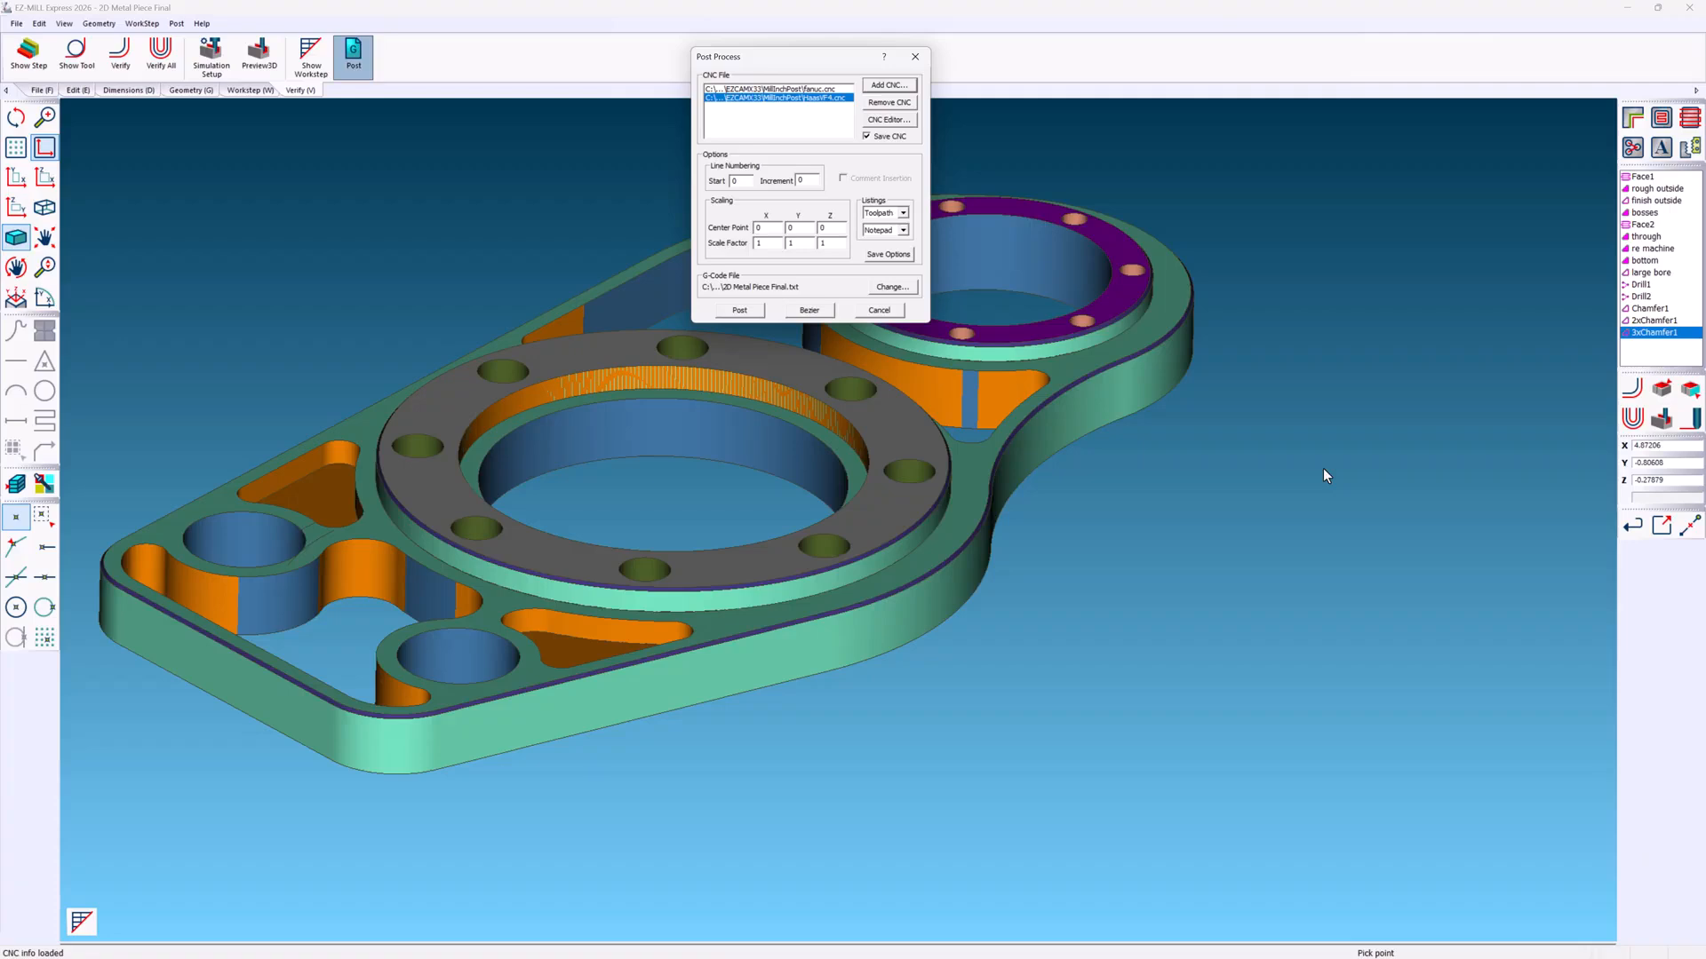
- Review the Listings choices for the display during posting and for the G-code editor, and close Post Process without posting
left_click(904, 214)
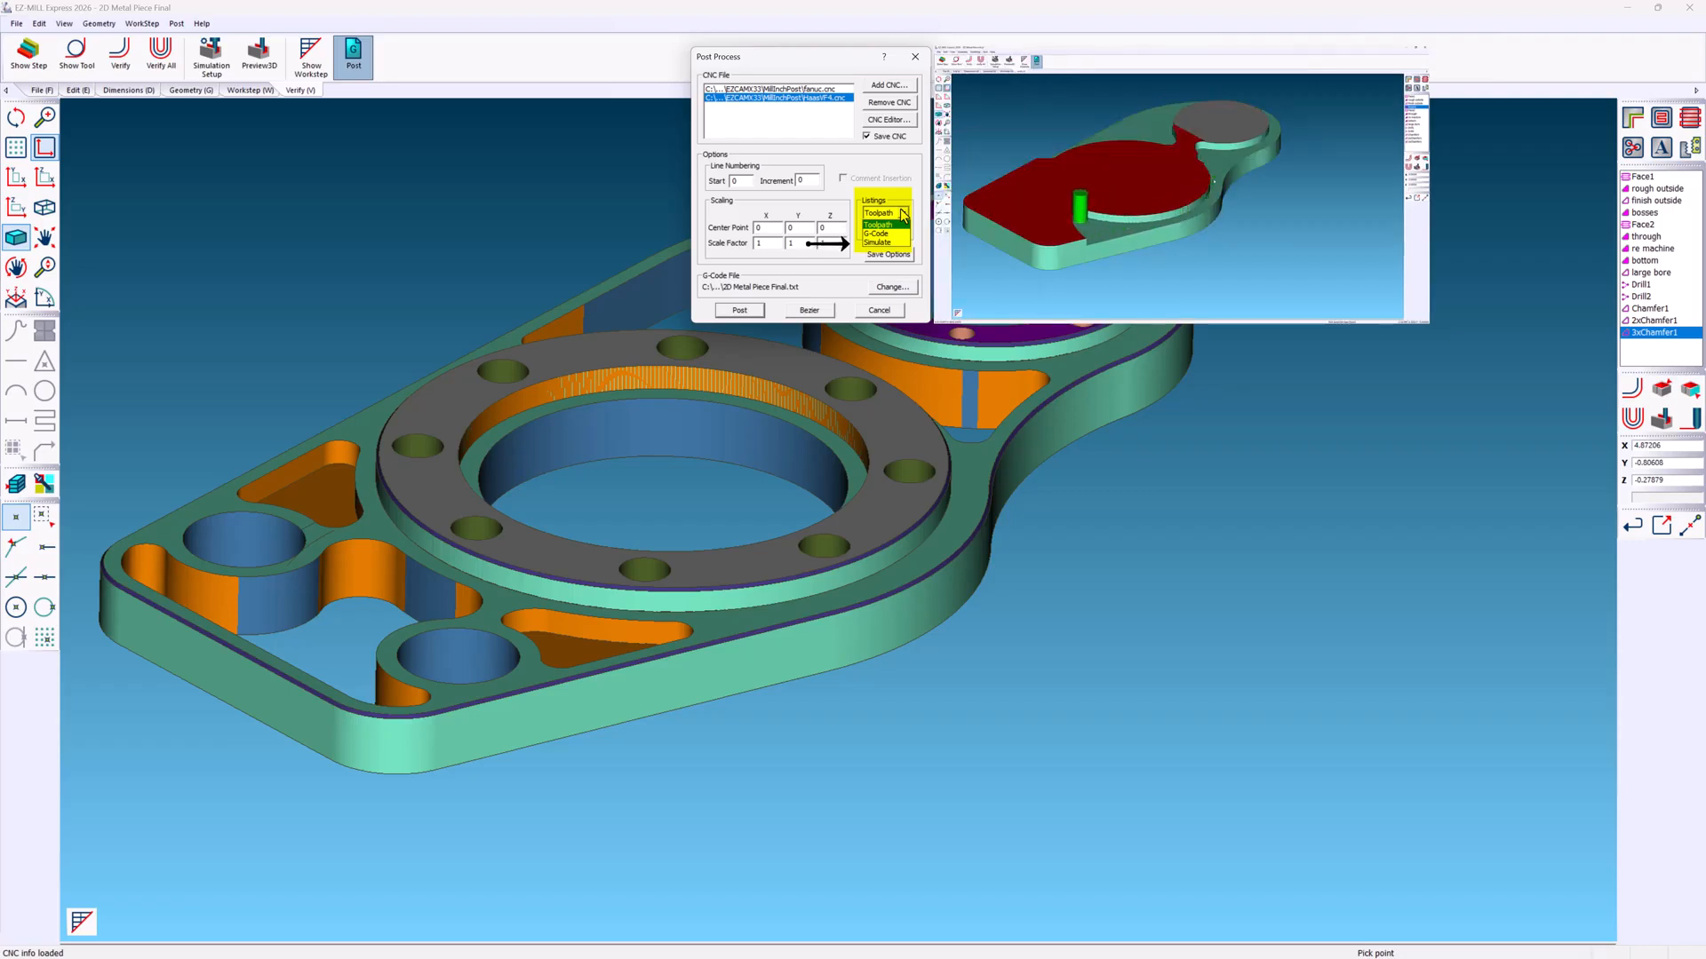
left_click(904, 214)
left_click(903, 231)
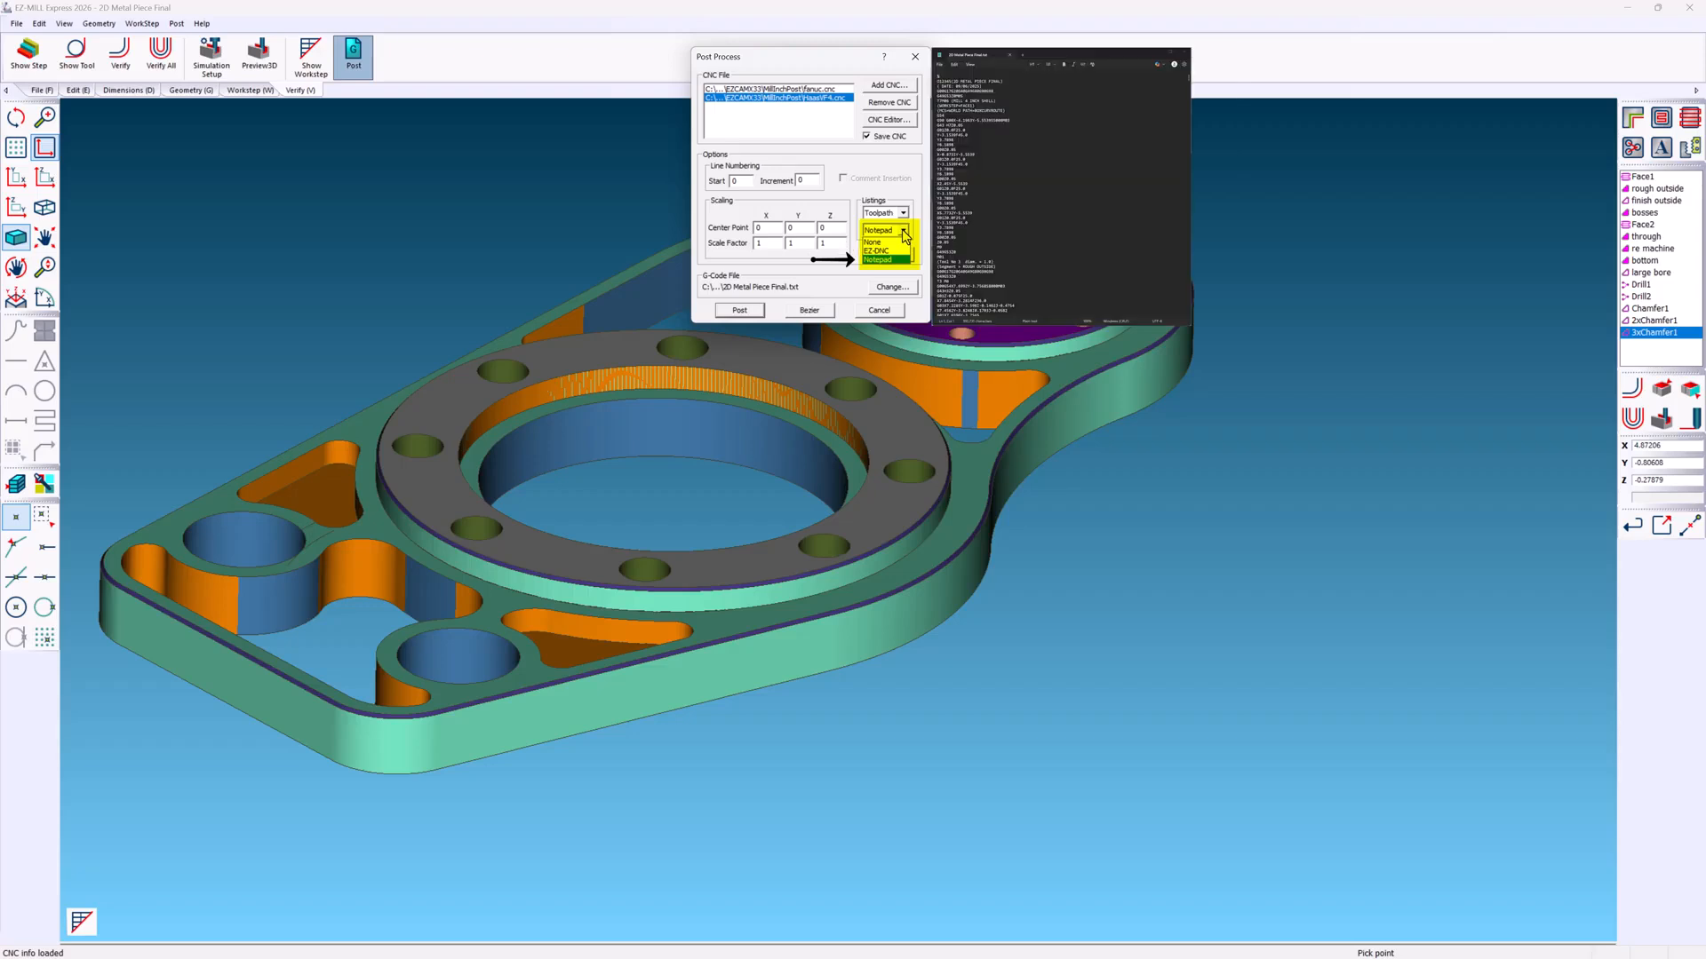
left_click(877, 311)
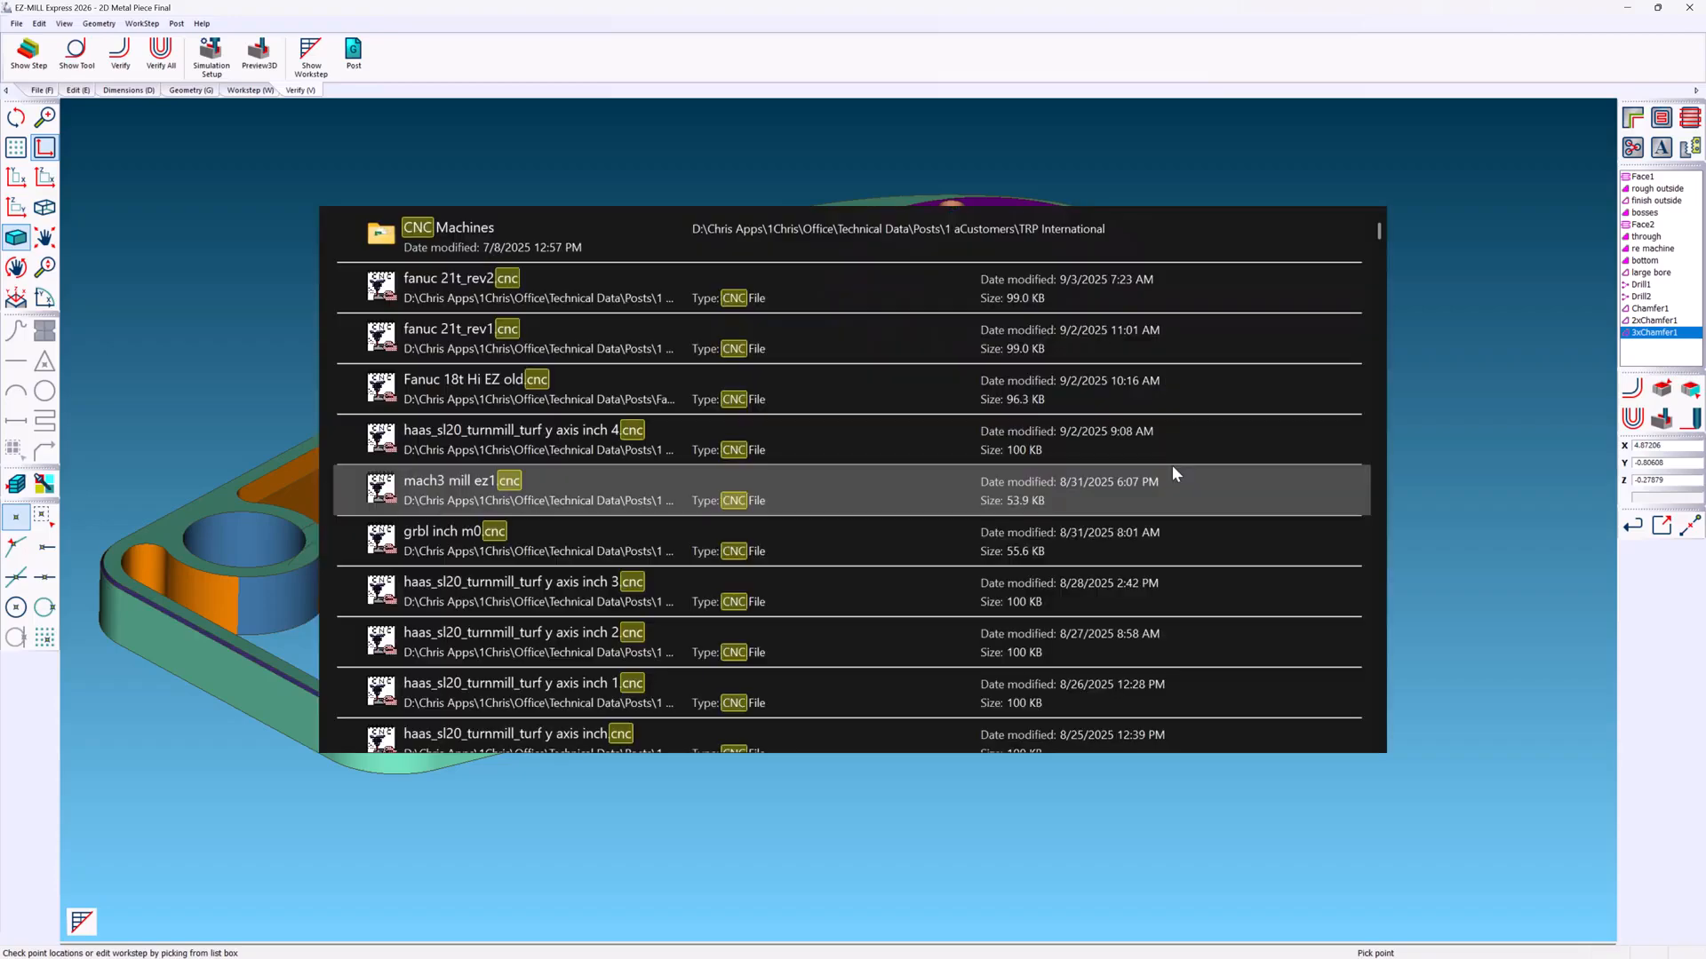
- Look through the archive of CNC post files in the search results, from the newest to the oldest
scroll(1174, 473, "down", 3)
scroll(1173, 467, "down", 15)
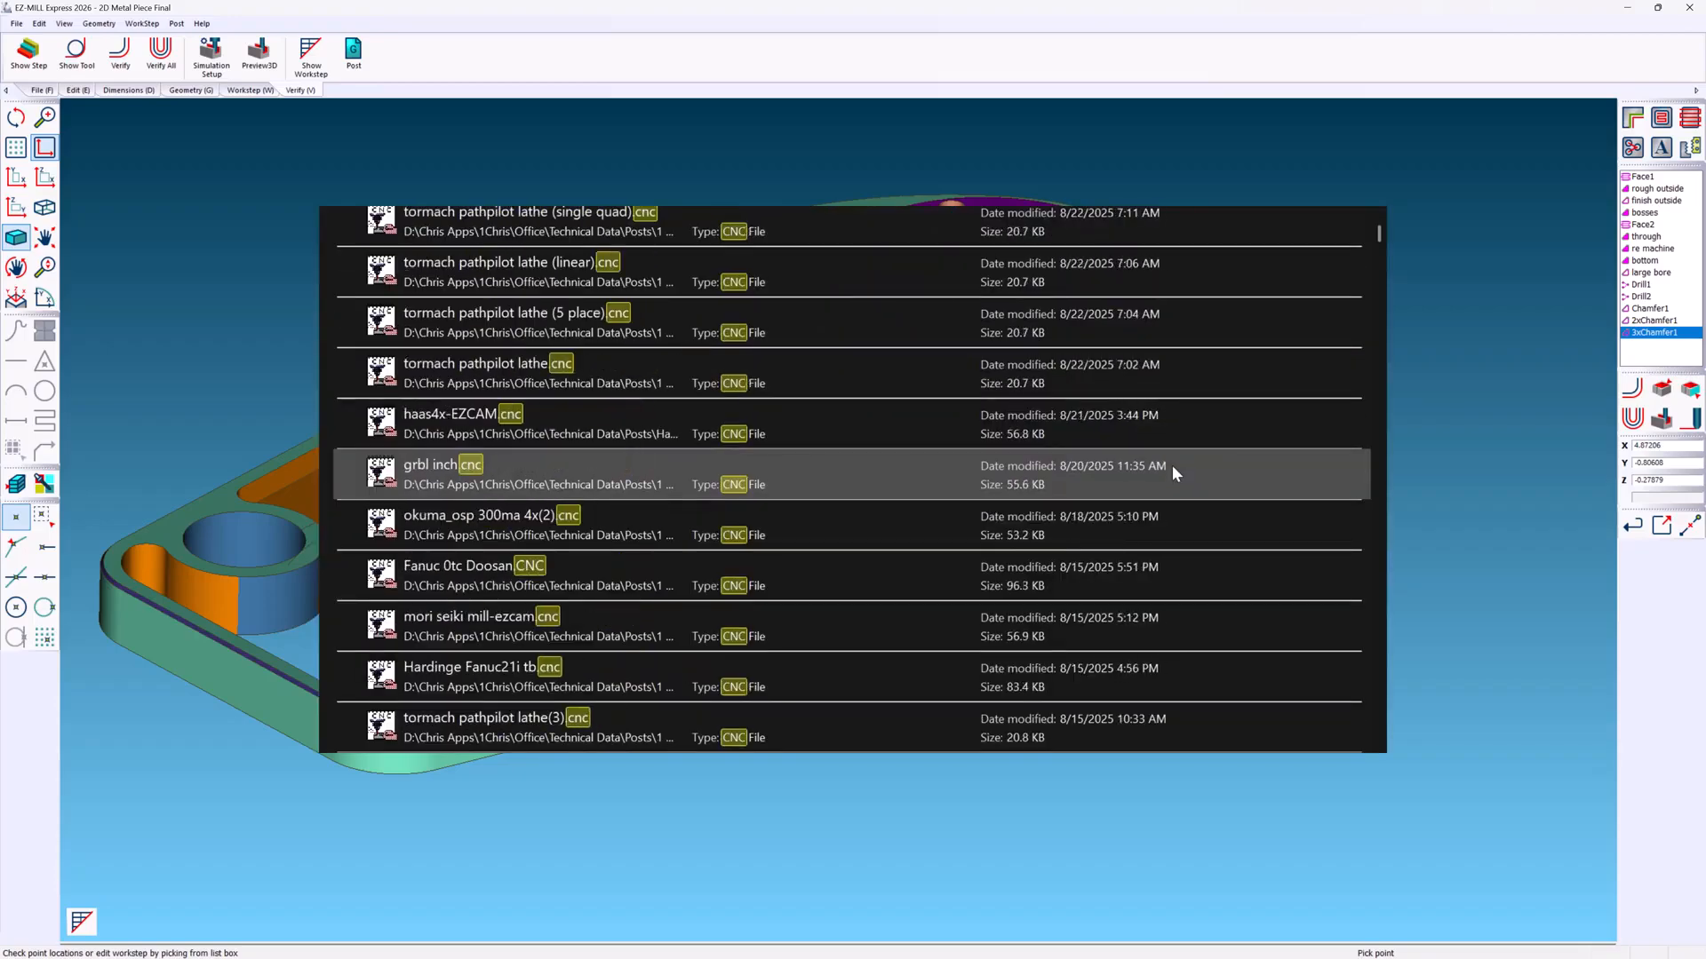
scroll(1173, 473, "down", 15)
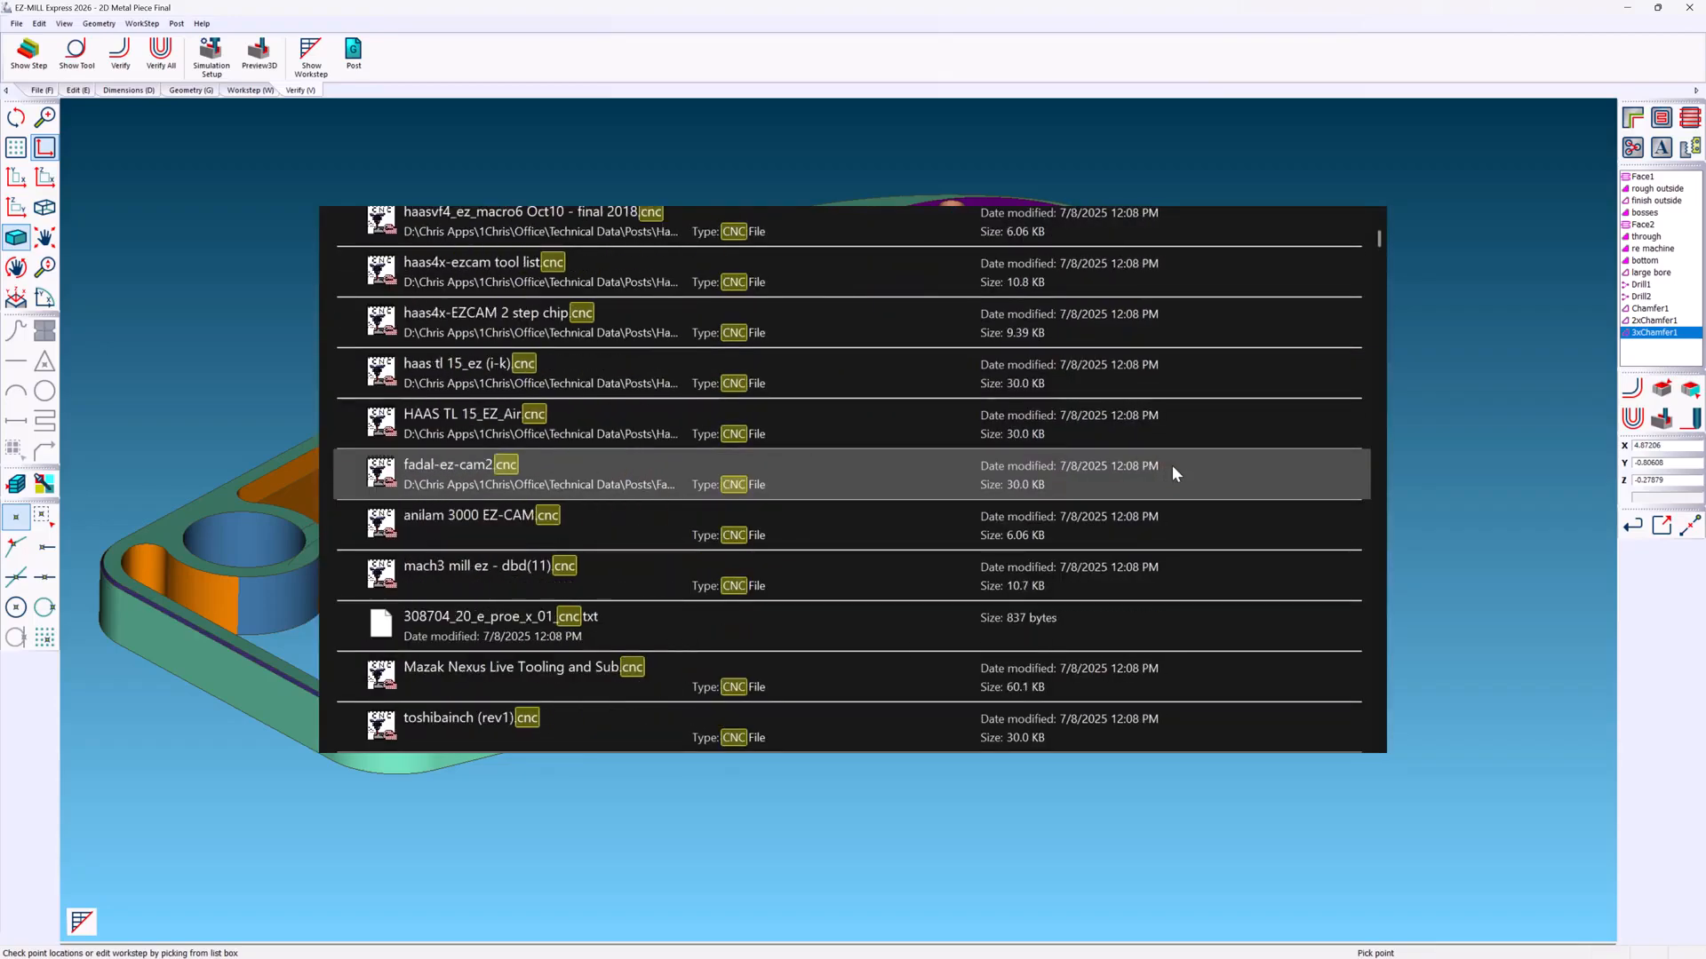
scroll(1171, 472, "down", 20)
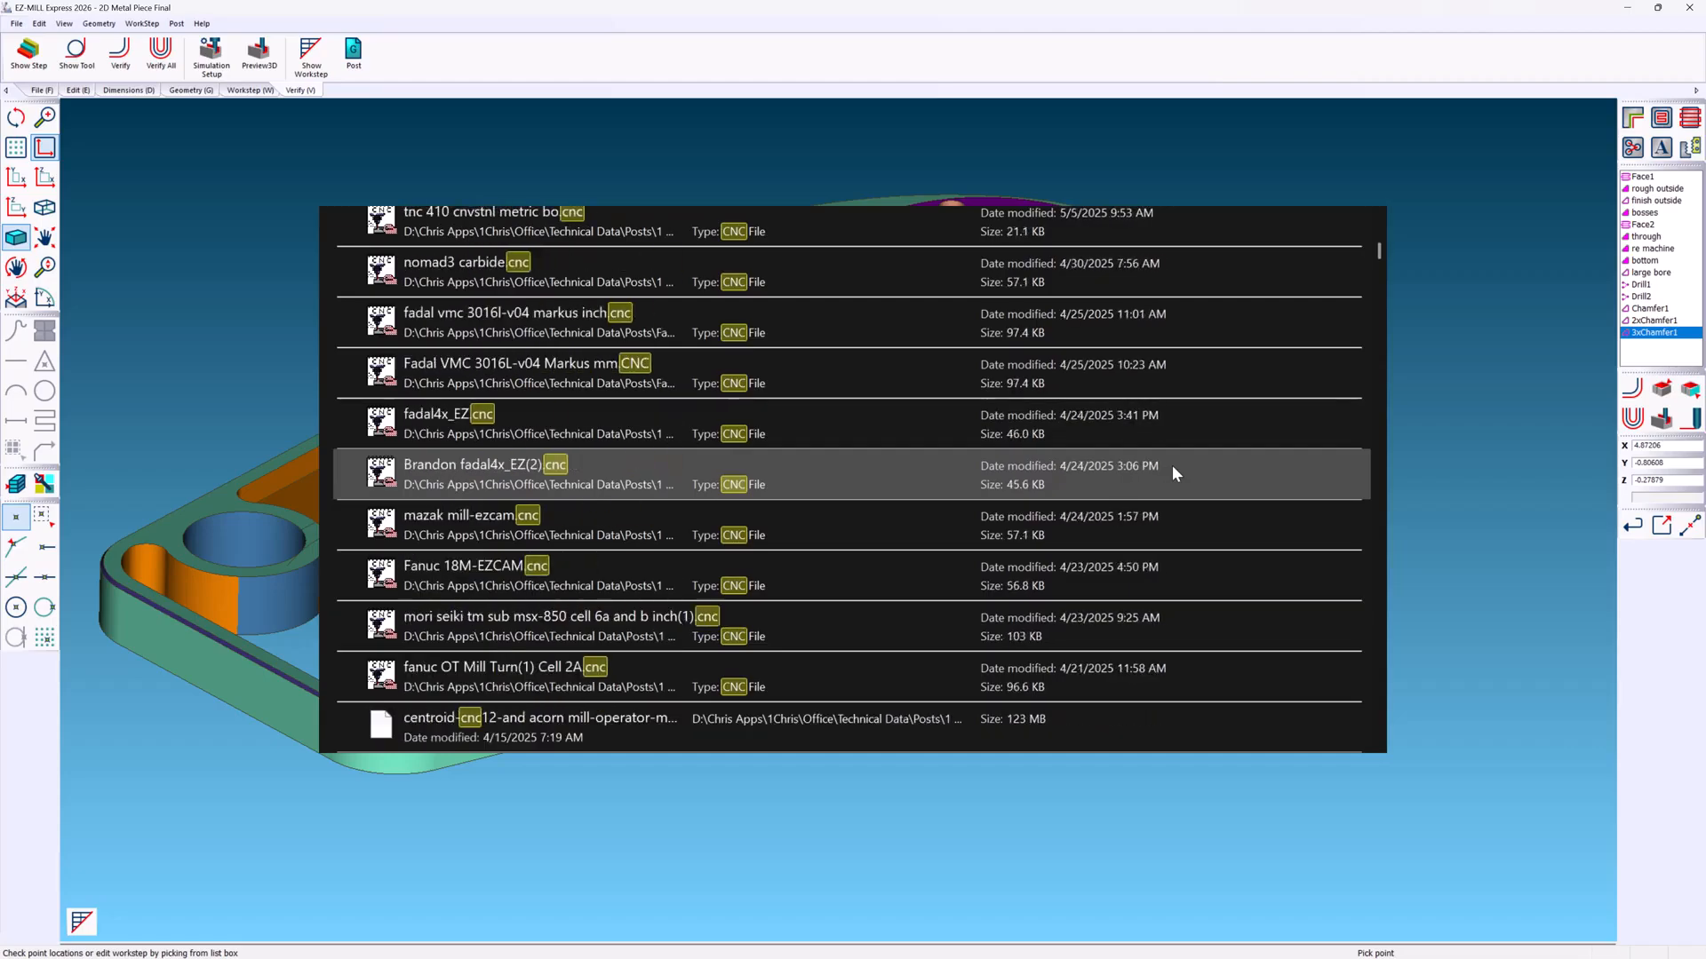
scroll(1155, 484, "down", 20)
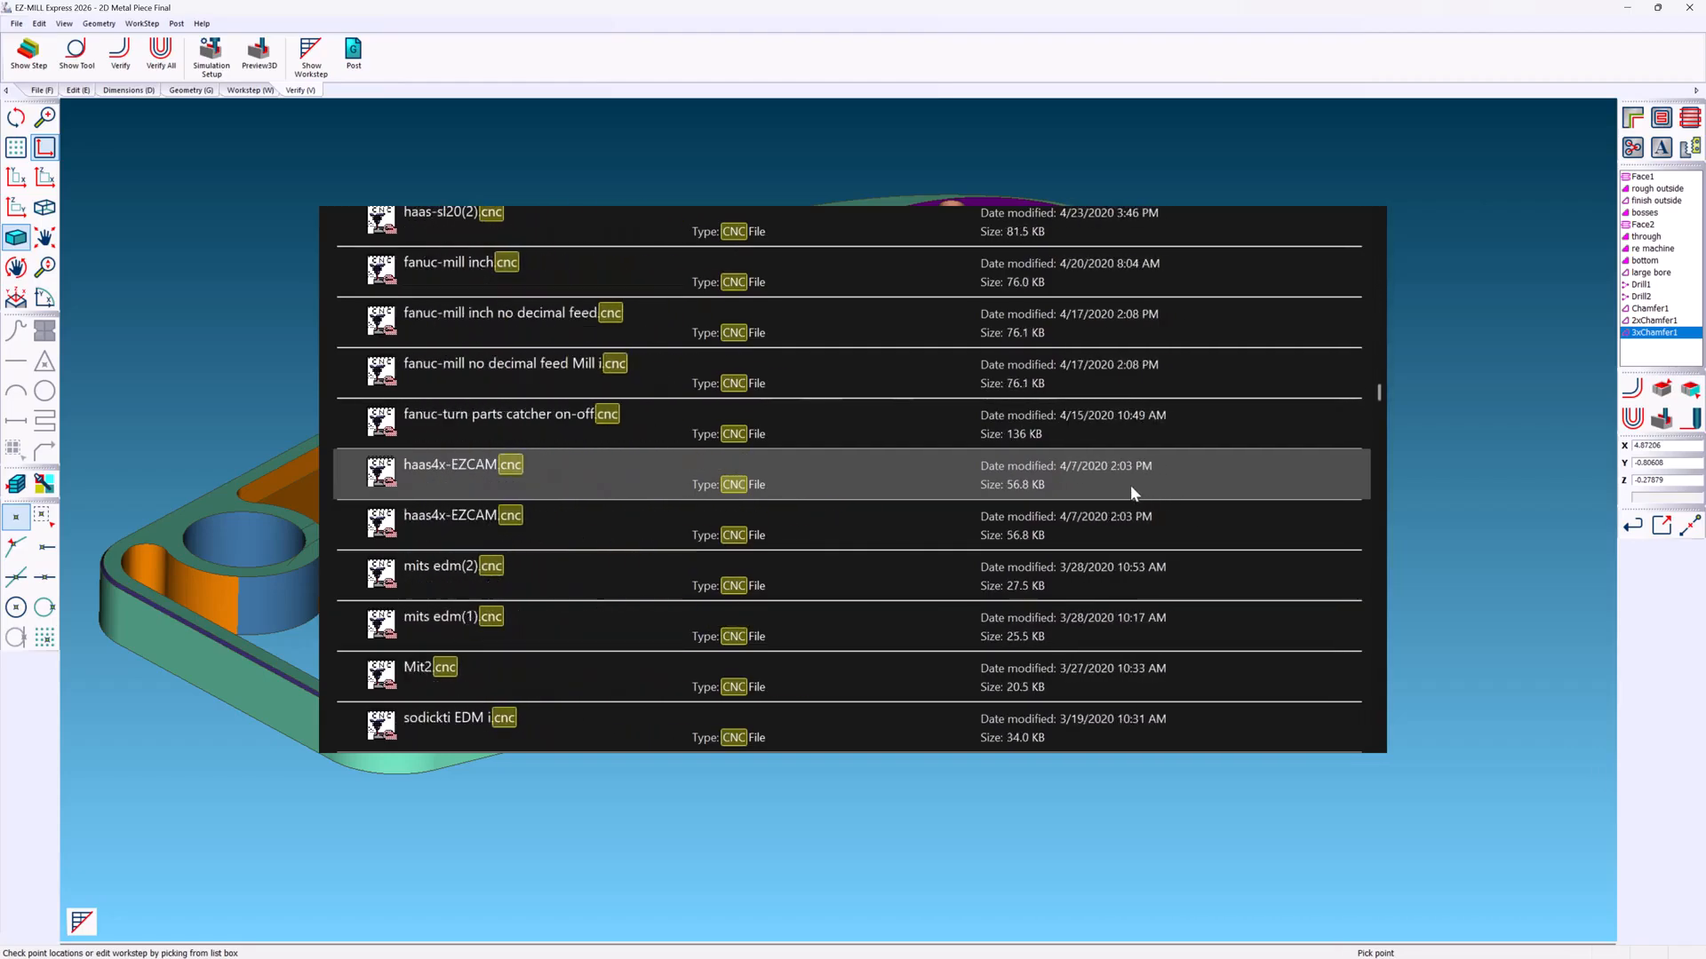
scroll(1125, 475, "down", 20)
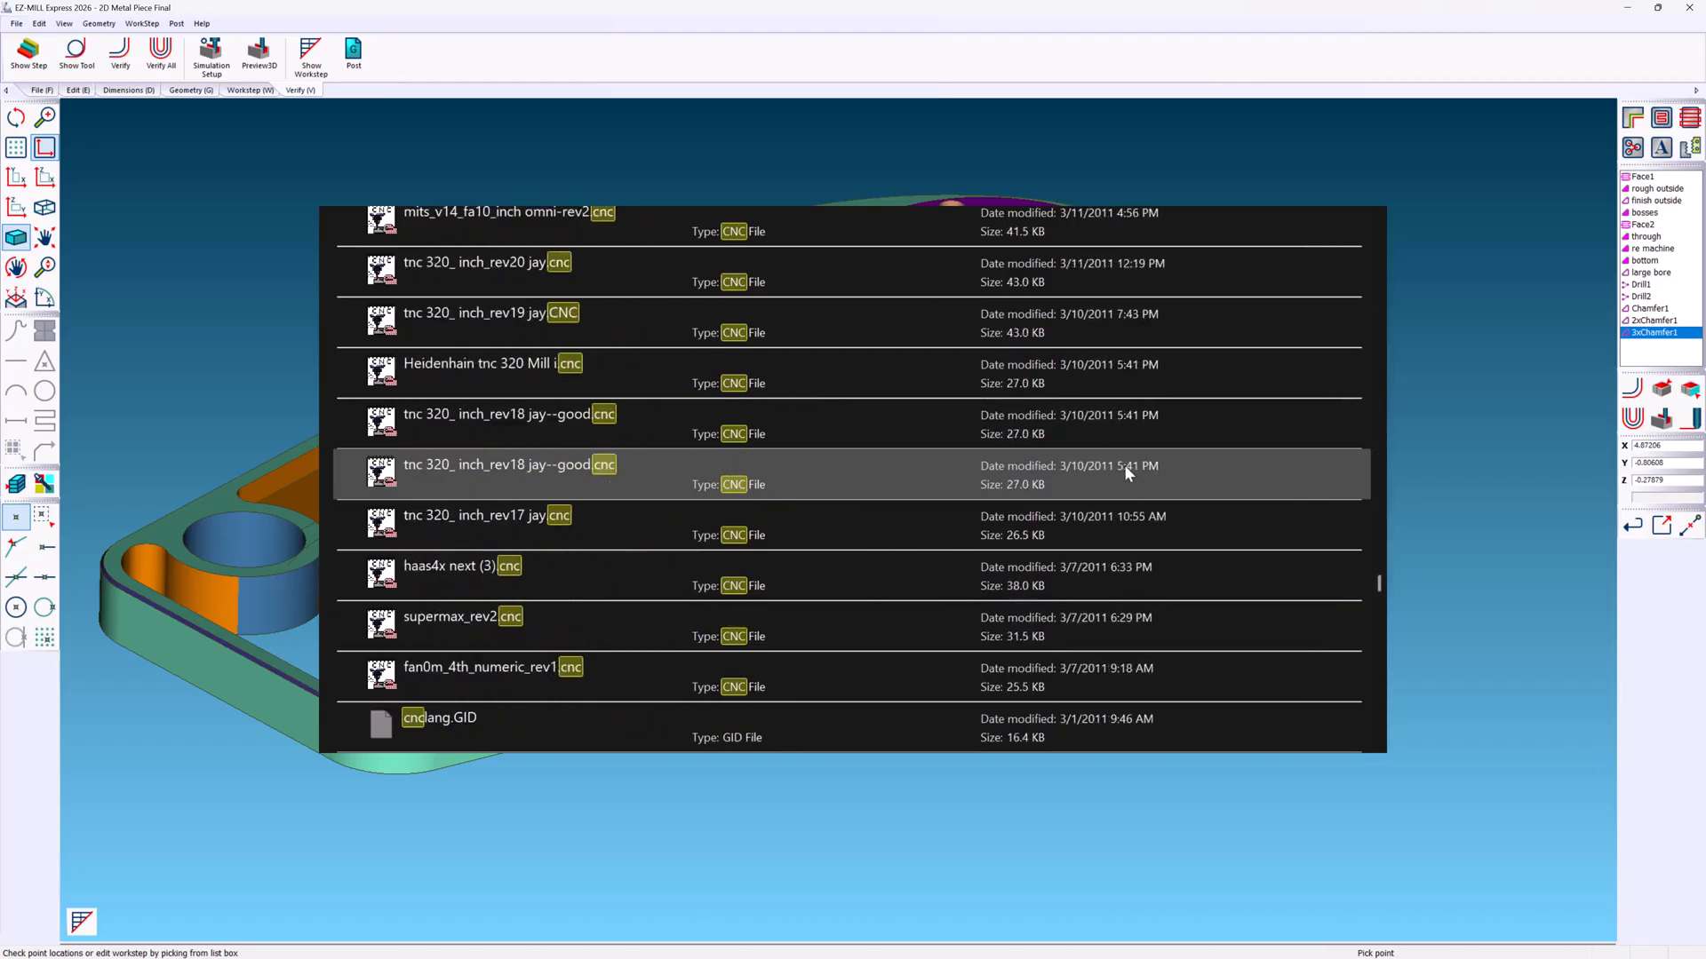
scroll(1125, 467, "down", 8)
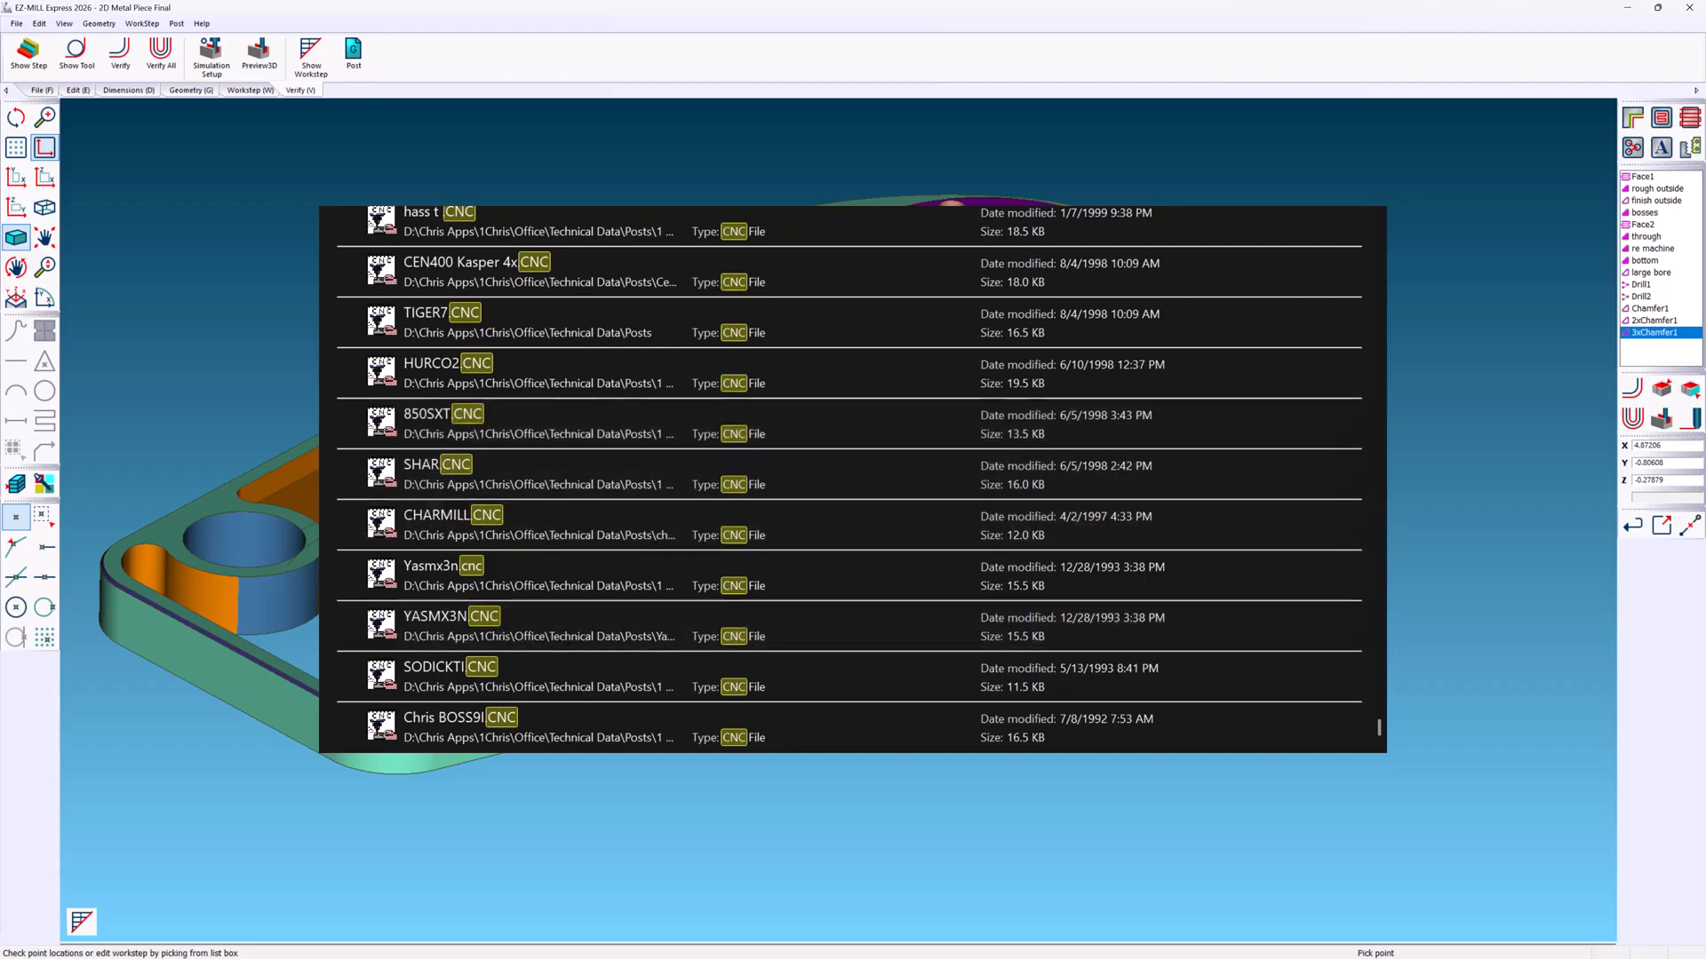